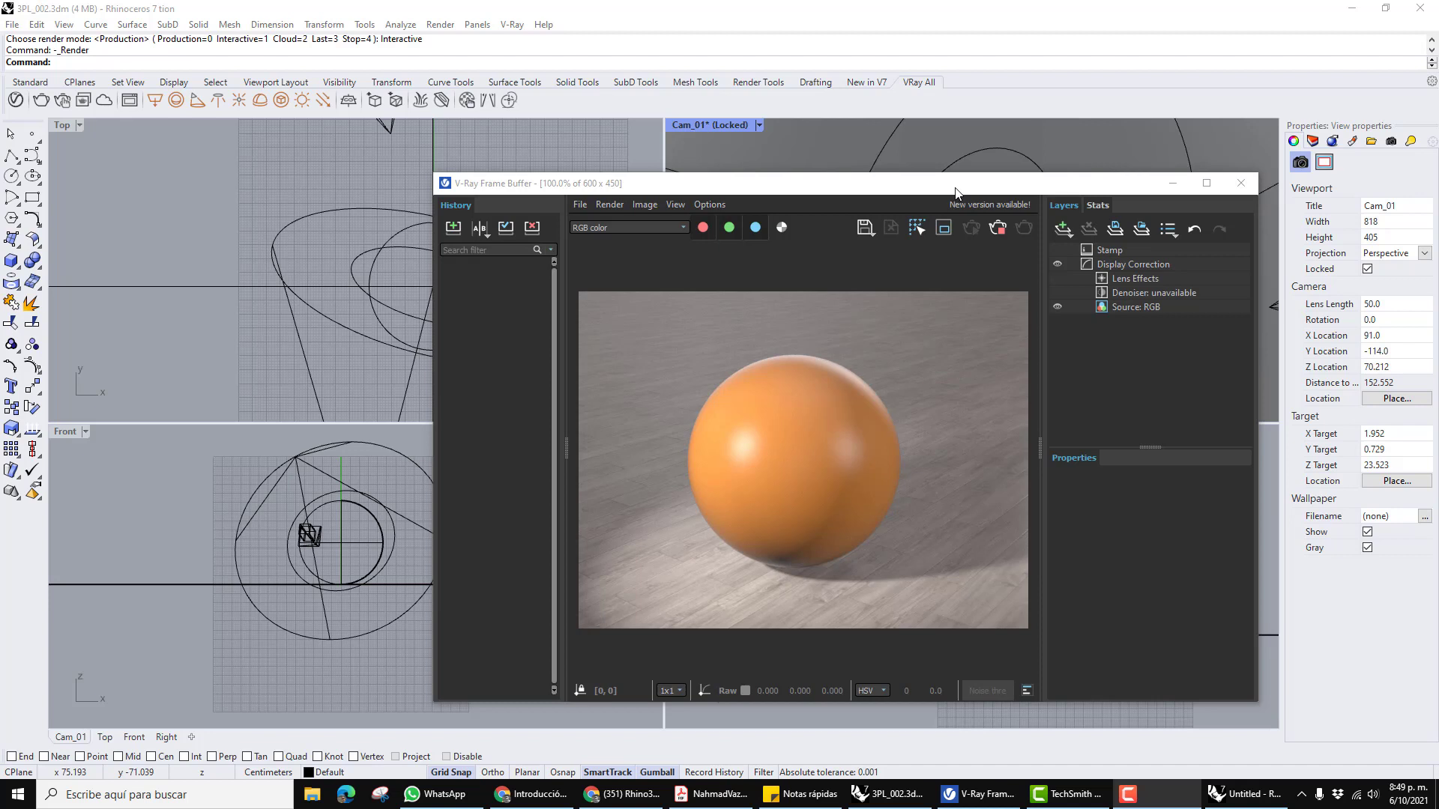
Move the V-Ray Frame Buffer aside and switch to the empty untitled Rhino document.
{"action": "left_click_drag", "start_coordinate": [956, 192], "coordinate": [863, 178]}
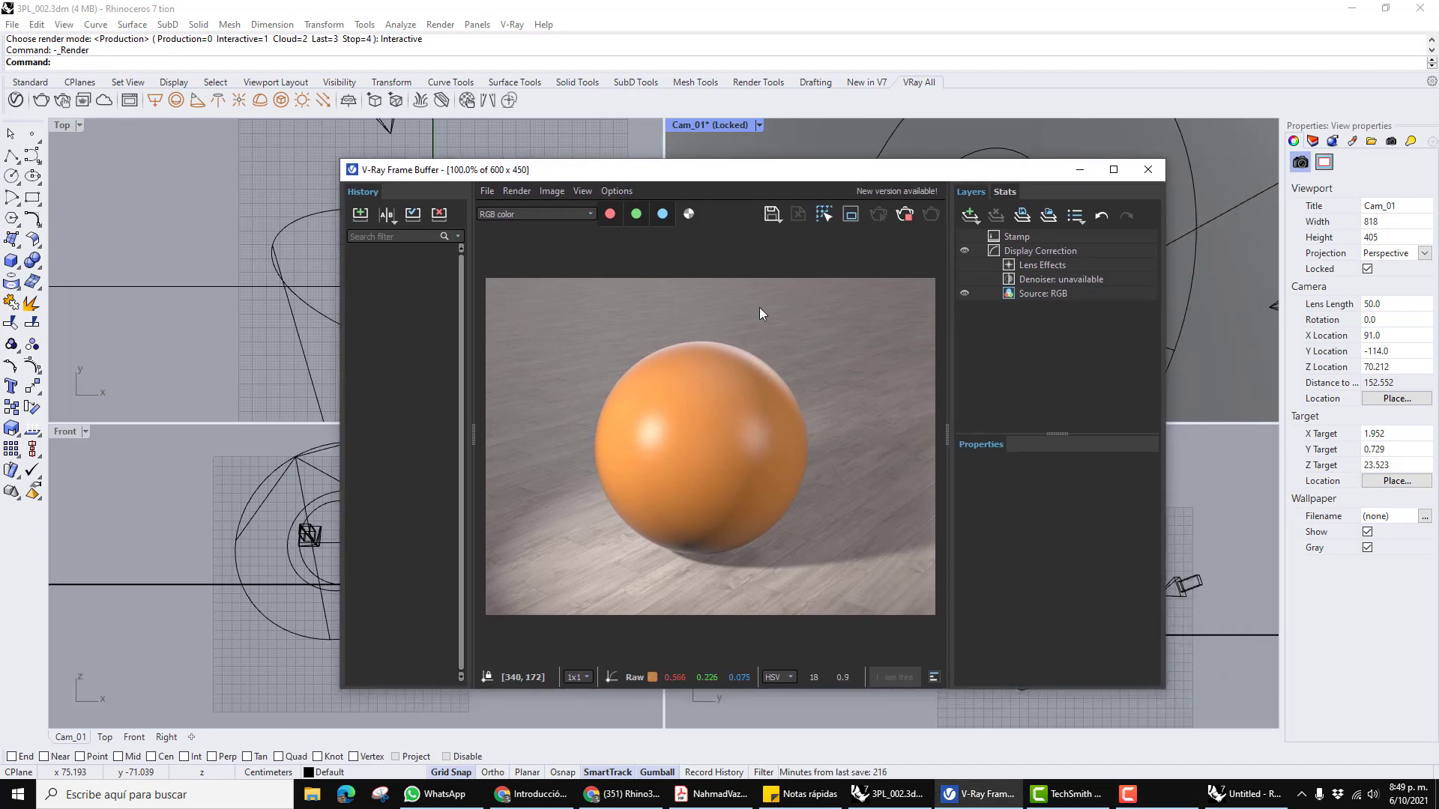
{"action": "left_click_drag", "start_coordinate": [772, 173], "coordinate": [837, 184]}
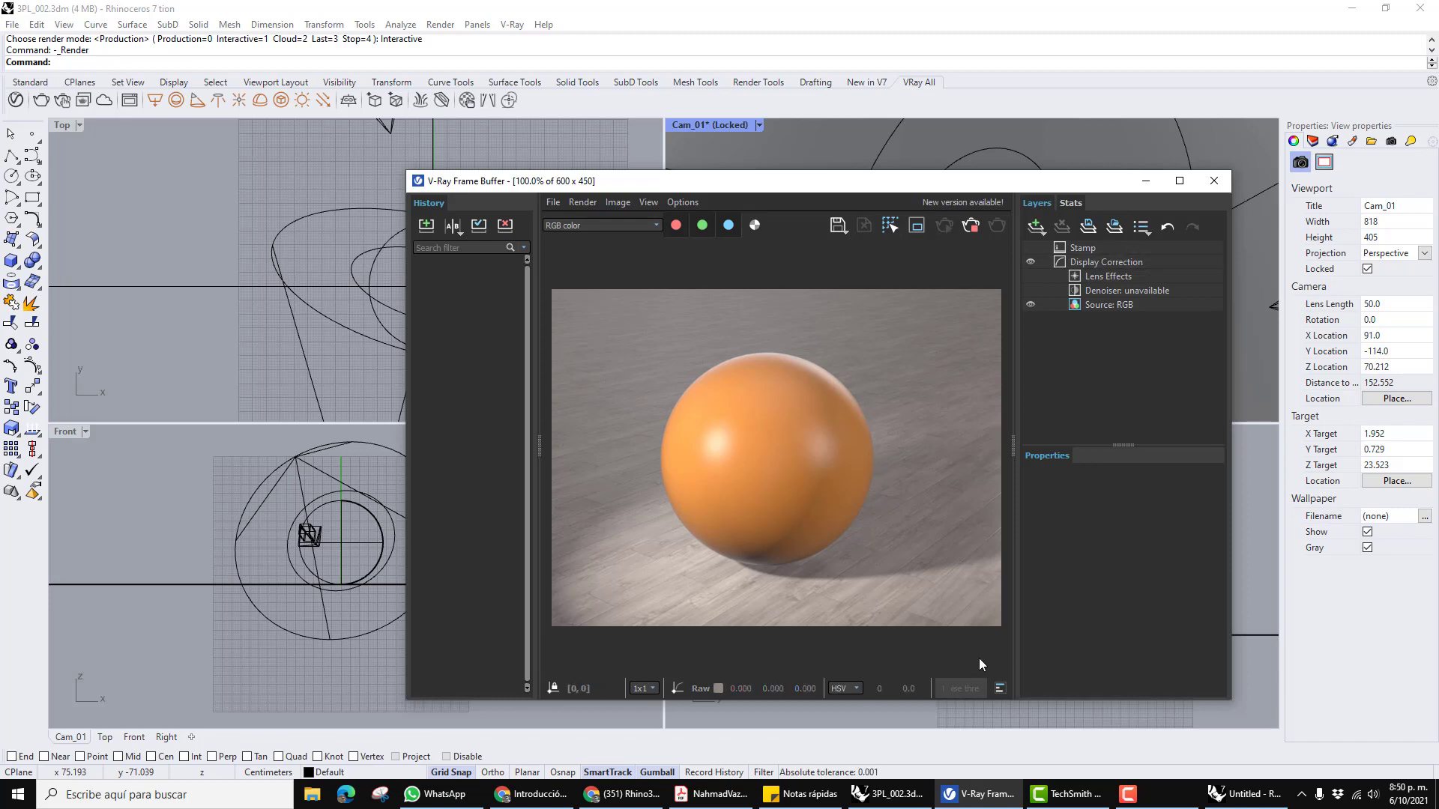
{"action": "mouse_move", "coordinate": [911, 802]}
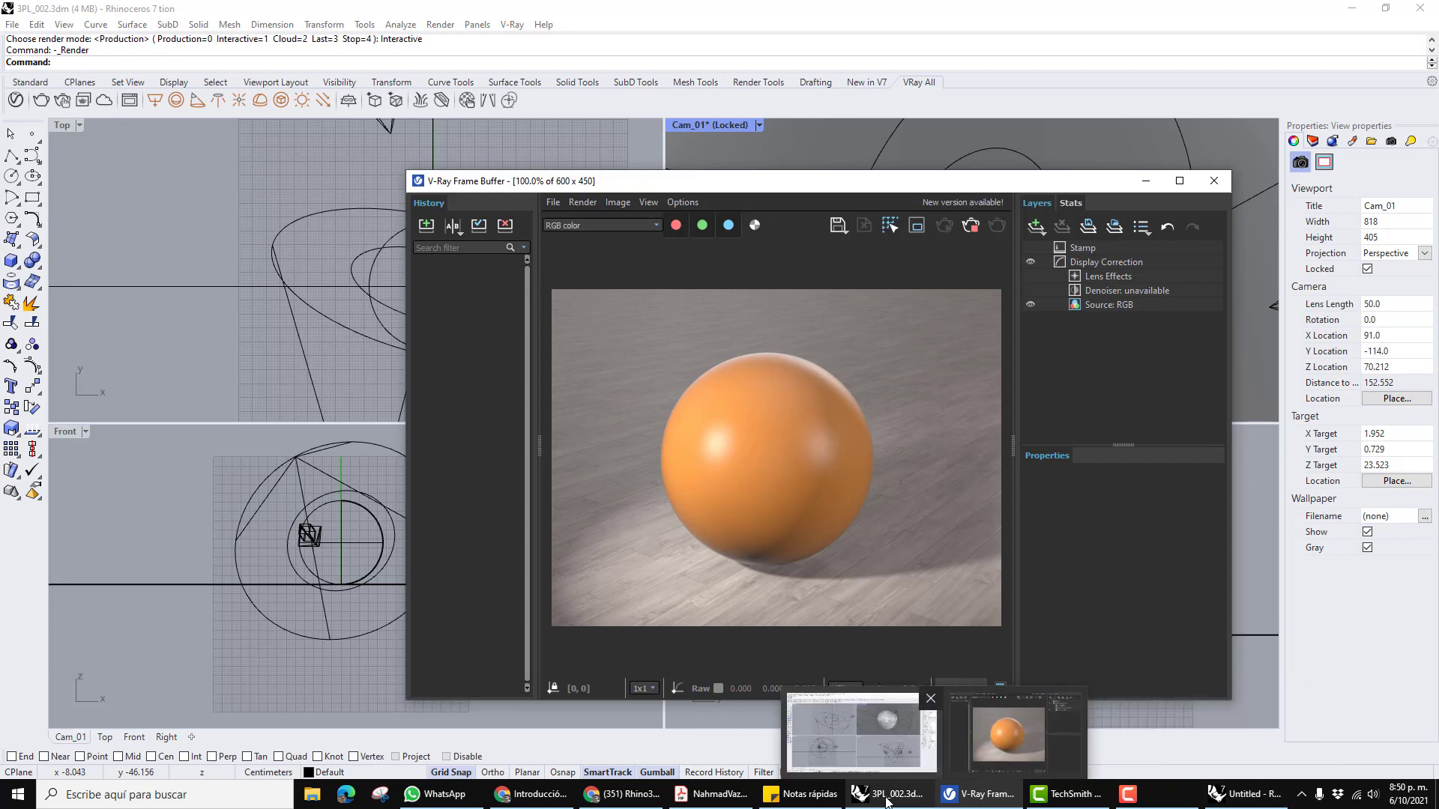
{"action": "left_click", "coordinate": [1243, 795]}
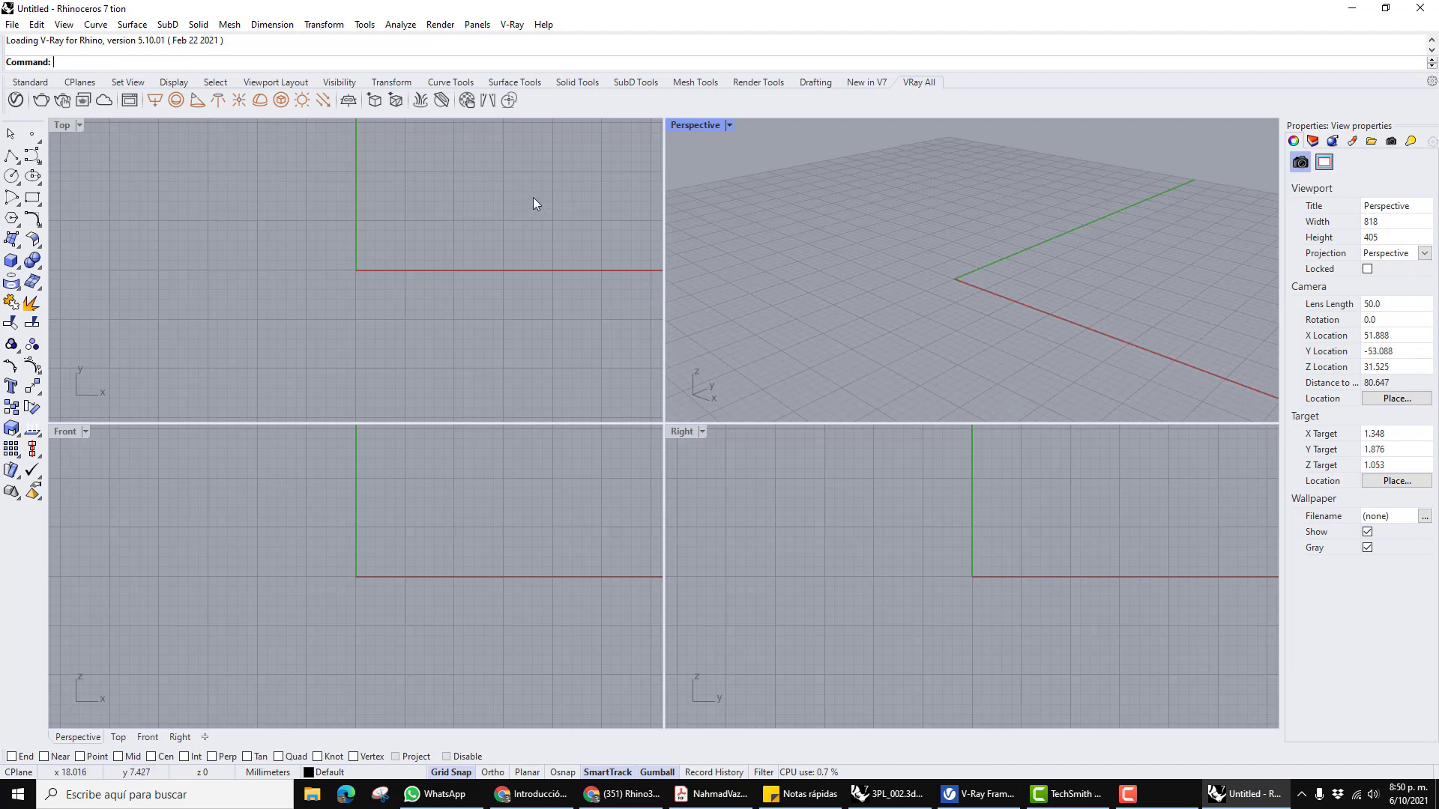
Set the document's model units to centimeters in the Rhino options.
{"action": "left_click", "coordinate": [30, 82]}
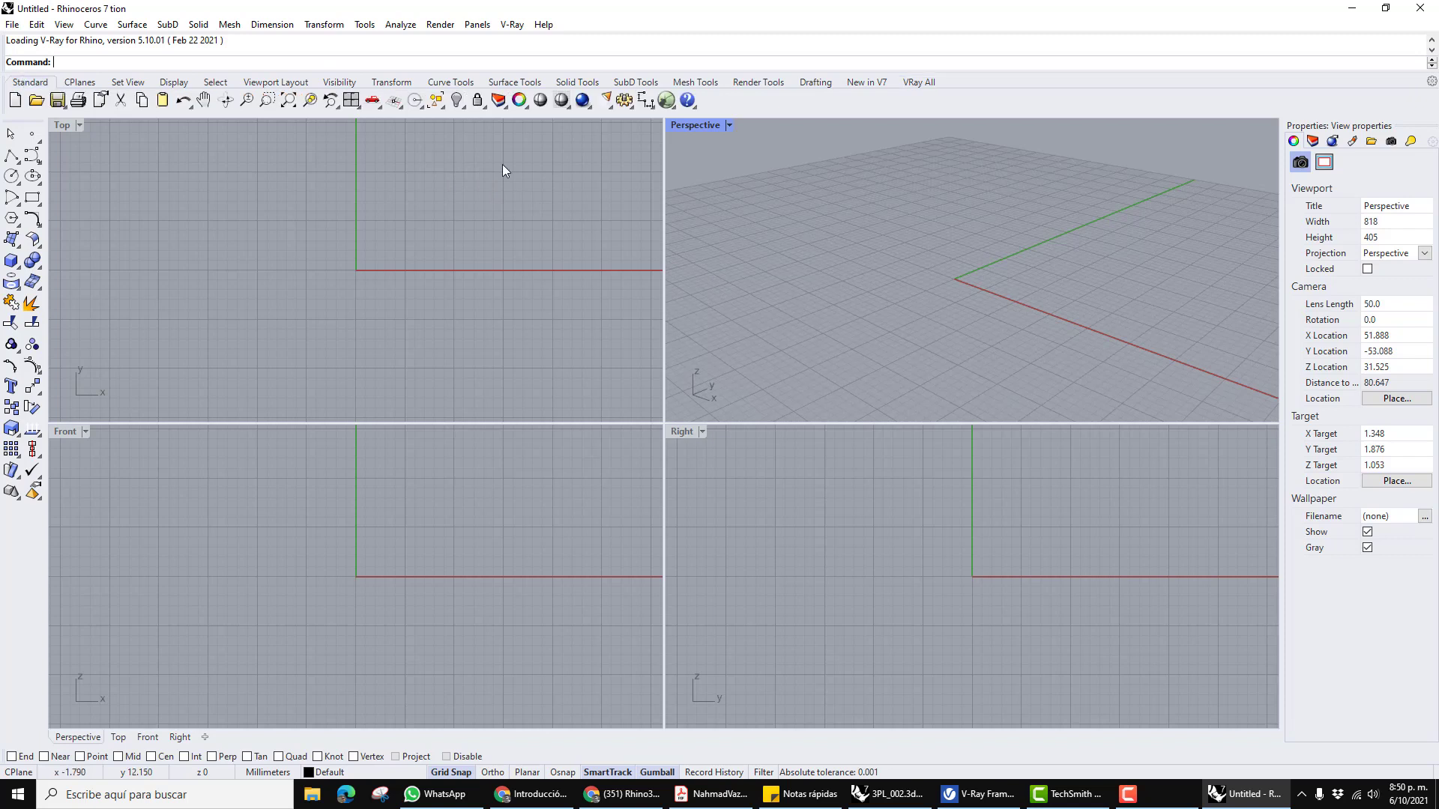
{"action": "left_click", "coordinate": [625, 100]}
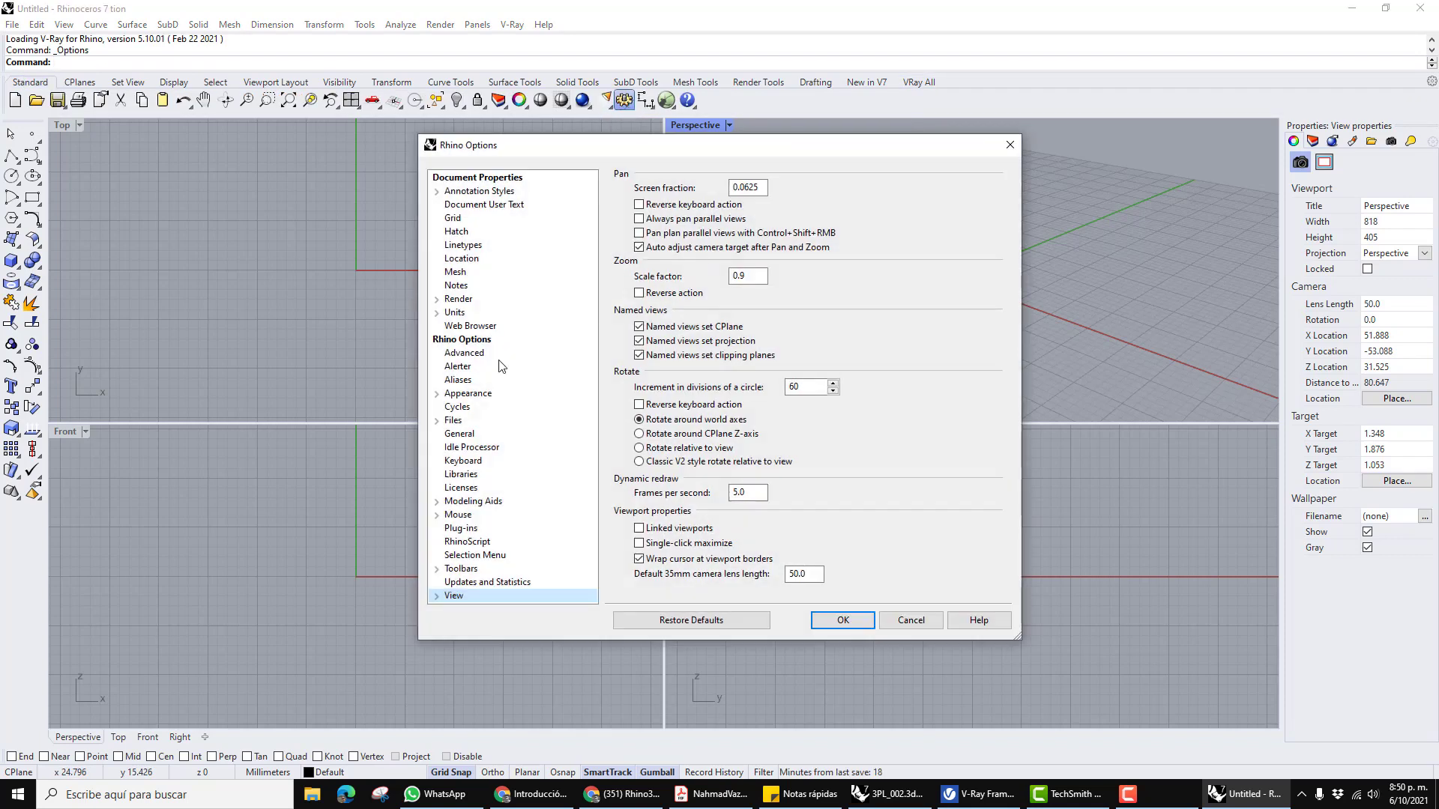
{"action": "left_click", "coordinate": [461, 314]}
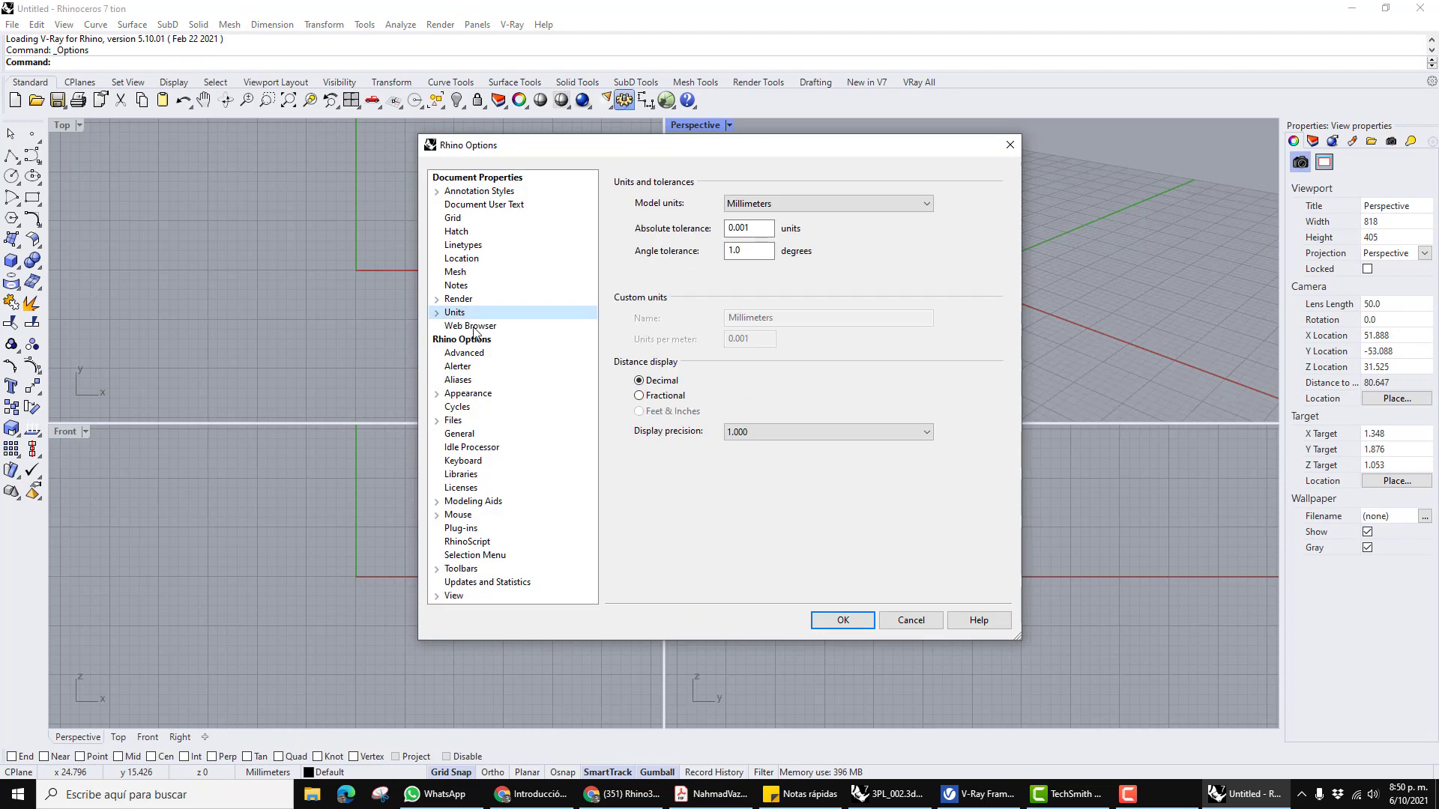
{"action": "left_click", "coordinate": [781, 203]}
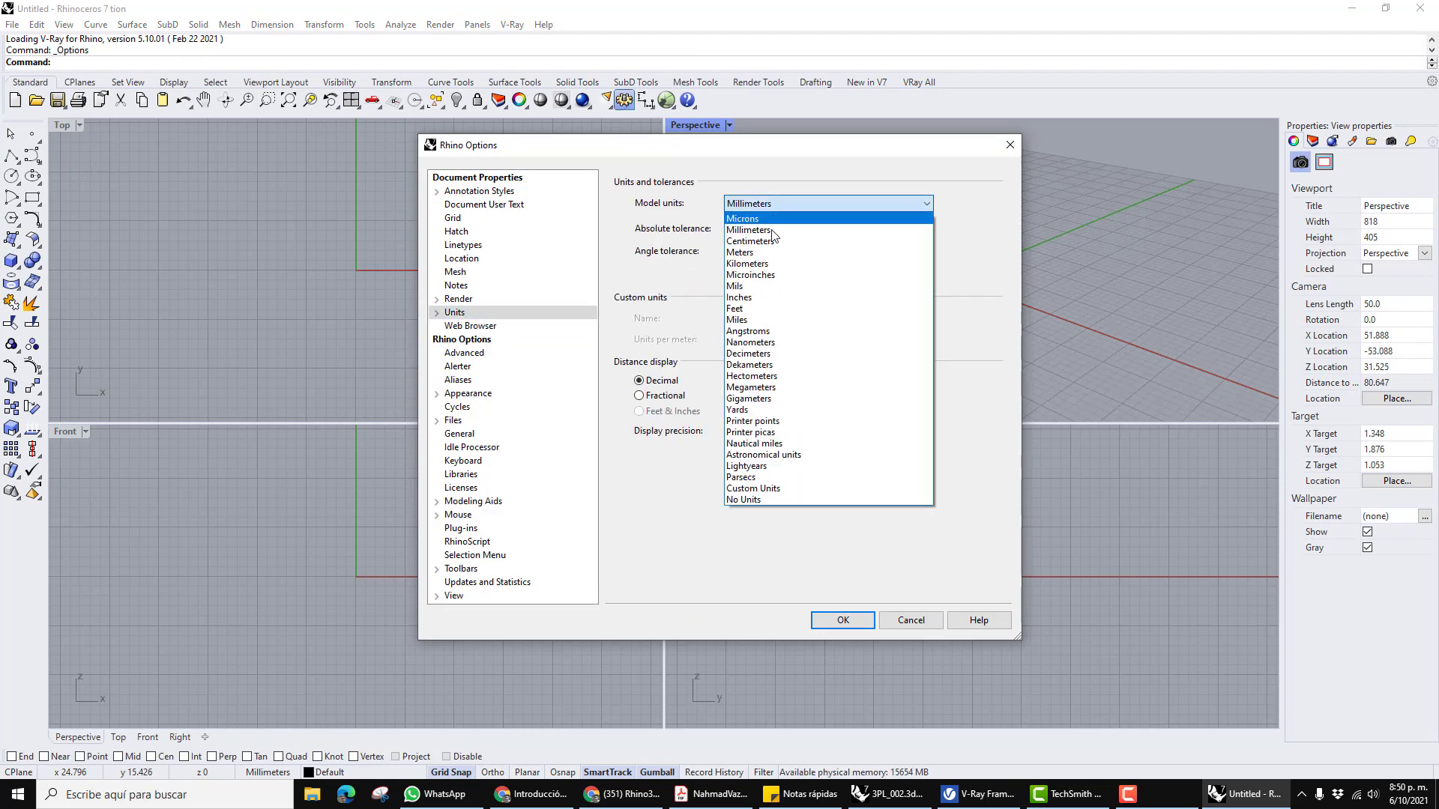
{"action": "left_click", "coordinate": [780, 241]}
{"action": "left_click", "coordinate": [842, 619]}
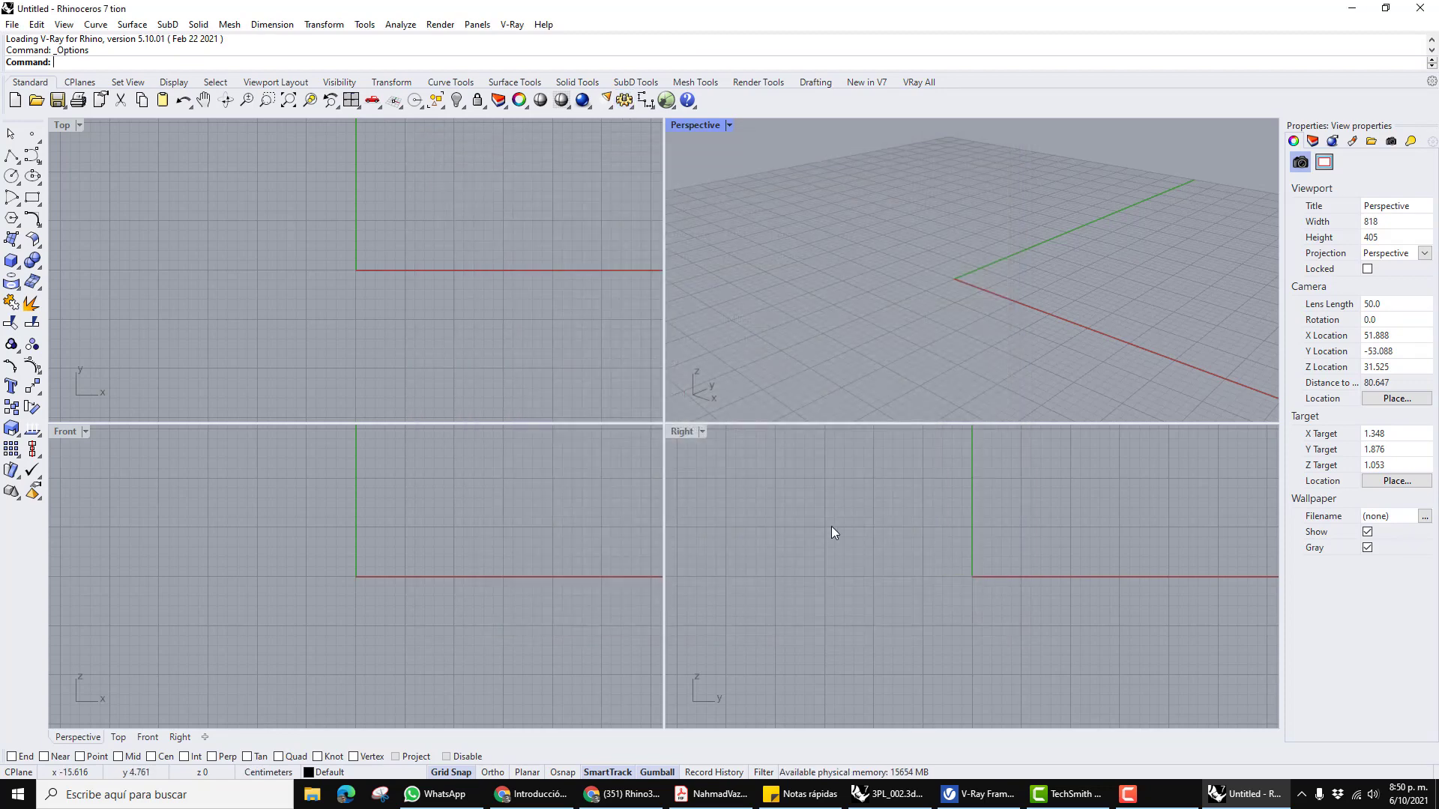
{"action": "scroll", "coordinate": [360, 225], "scroll_direction": "down", "scroll_amount": 4}
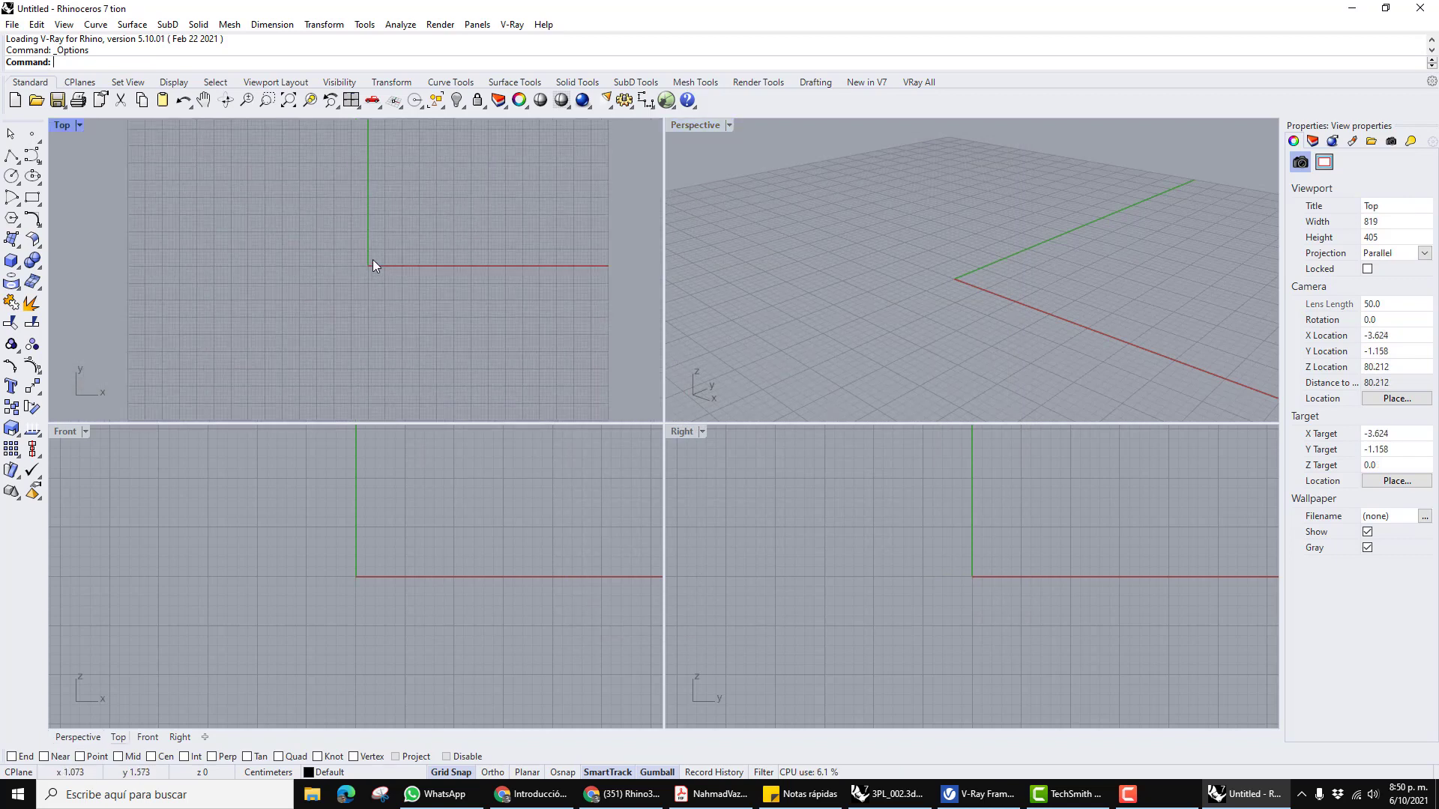
{"action": "scroll", "coordinate": [379, 257], "scroll_direction": "down", "scroll_amount": 2}
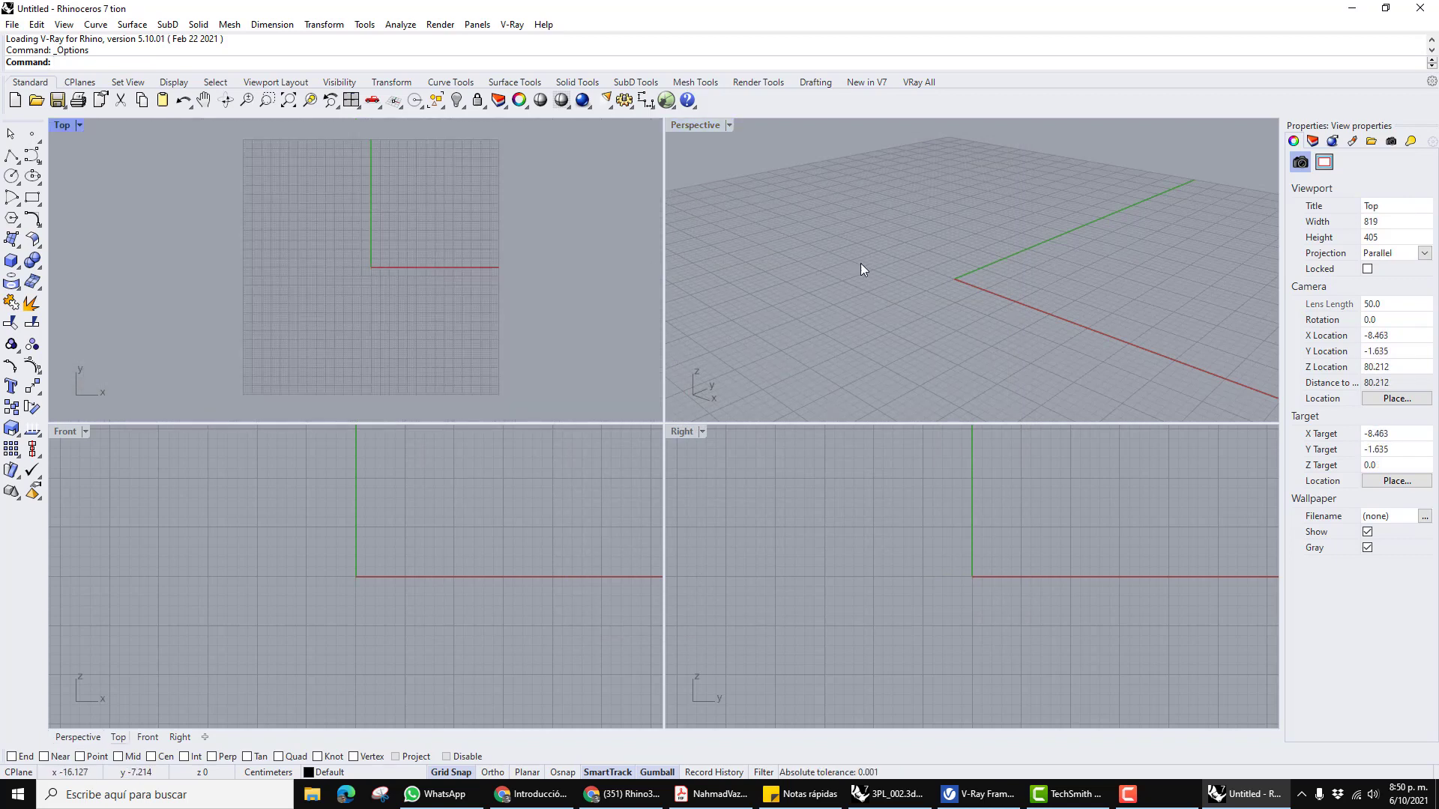
{"action": "right_click_drag", "start_coordinate": [861, 263], "coordinate": [938, 285]}
{"action": "scroll", "coordinate": [471, 511], "scroll_direction": "down", "scroll_amount": 2}
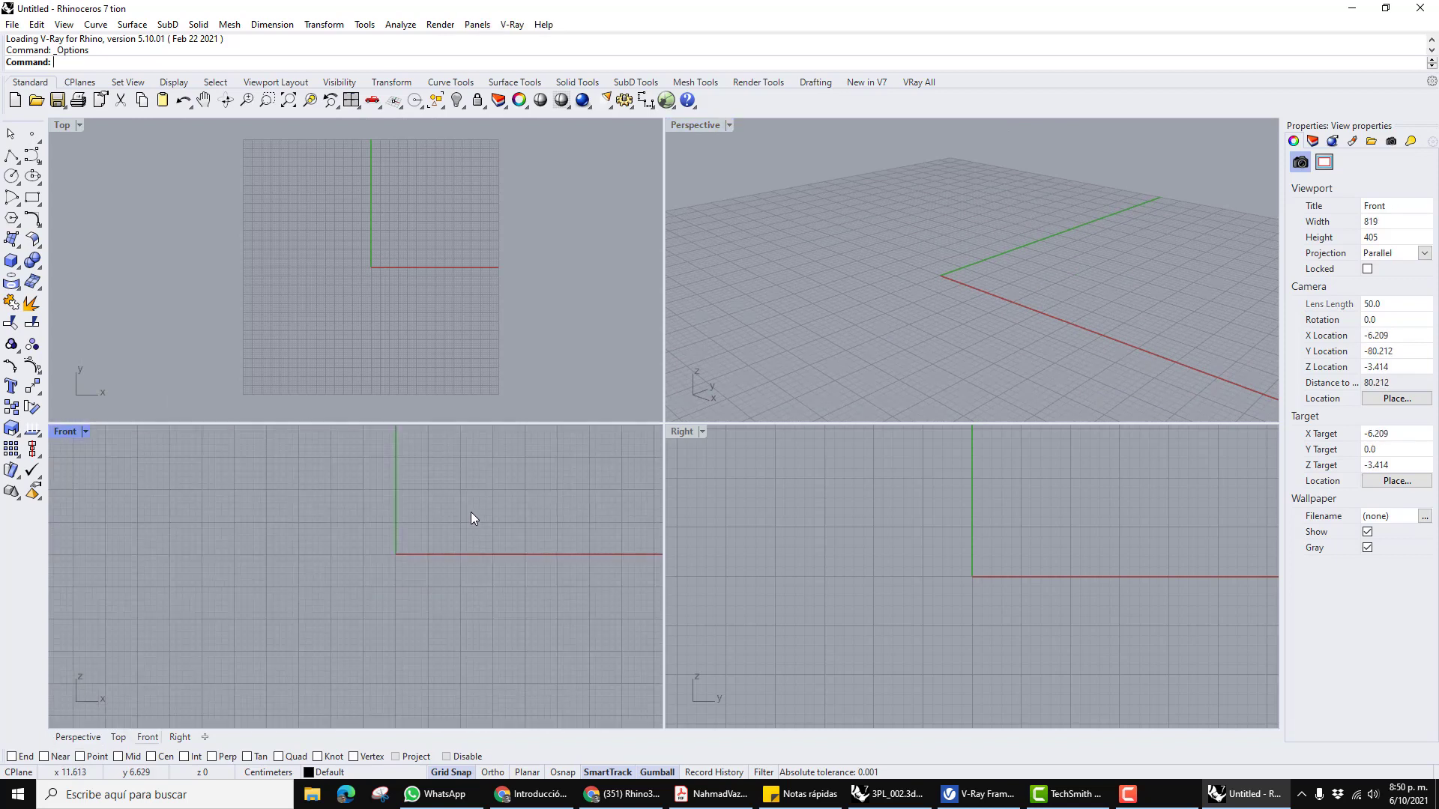
{"action": "left_click", "coordinate": [977, 556]}
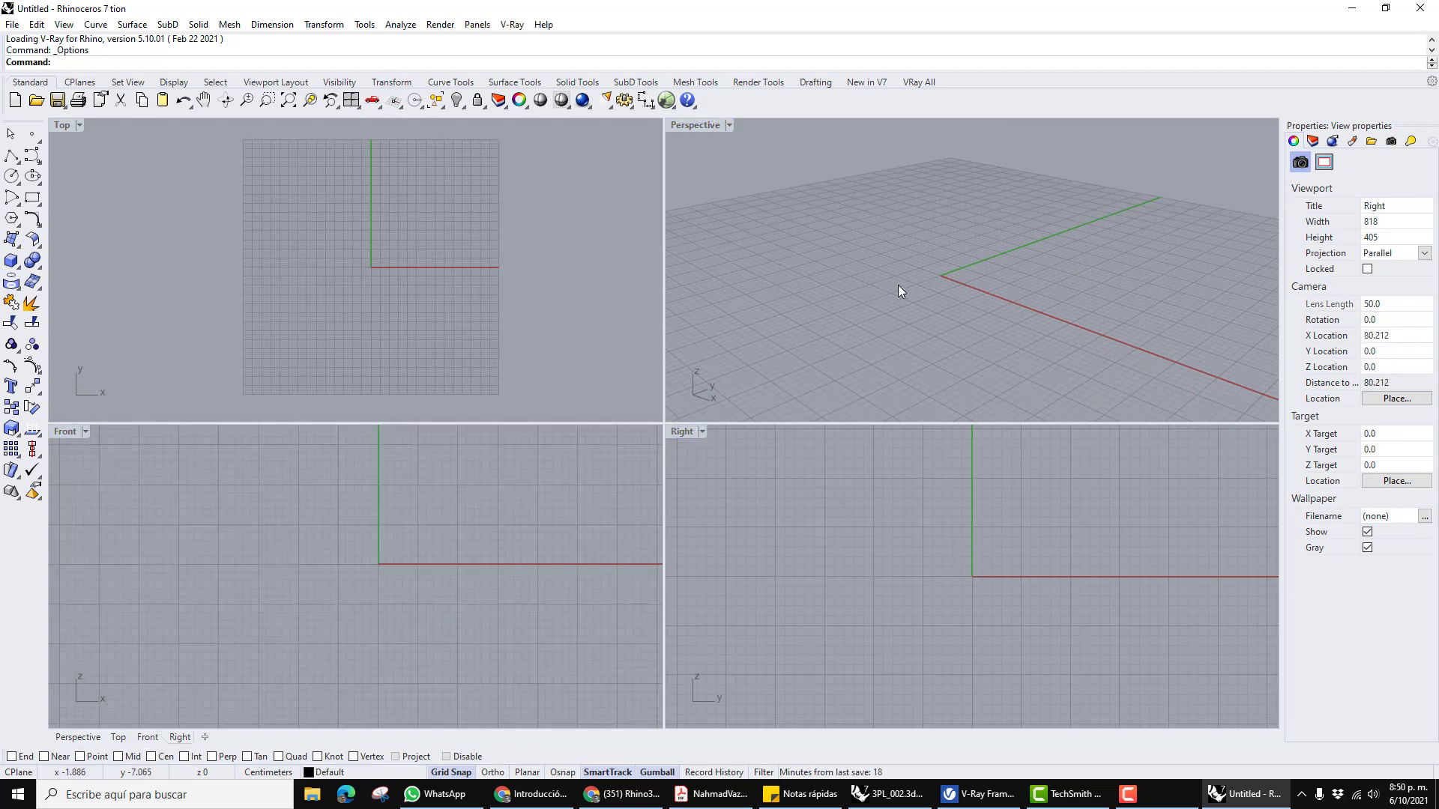
{"action": "right_click_drag", "start_coordinate": [897, 284], "coordinate": [905, 281]}
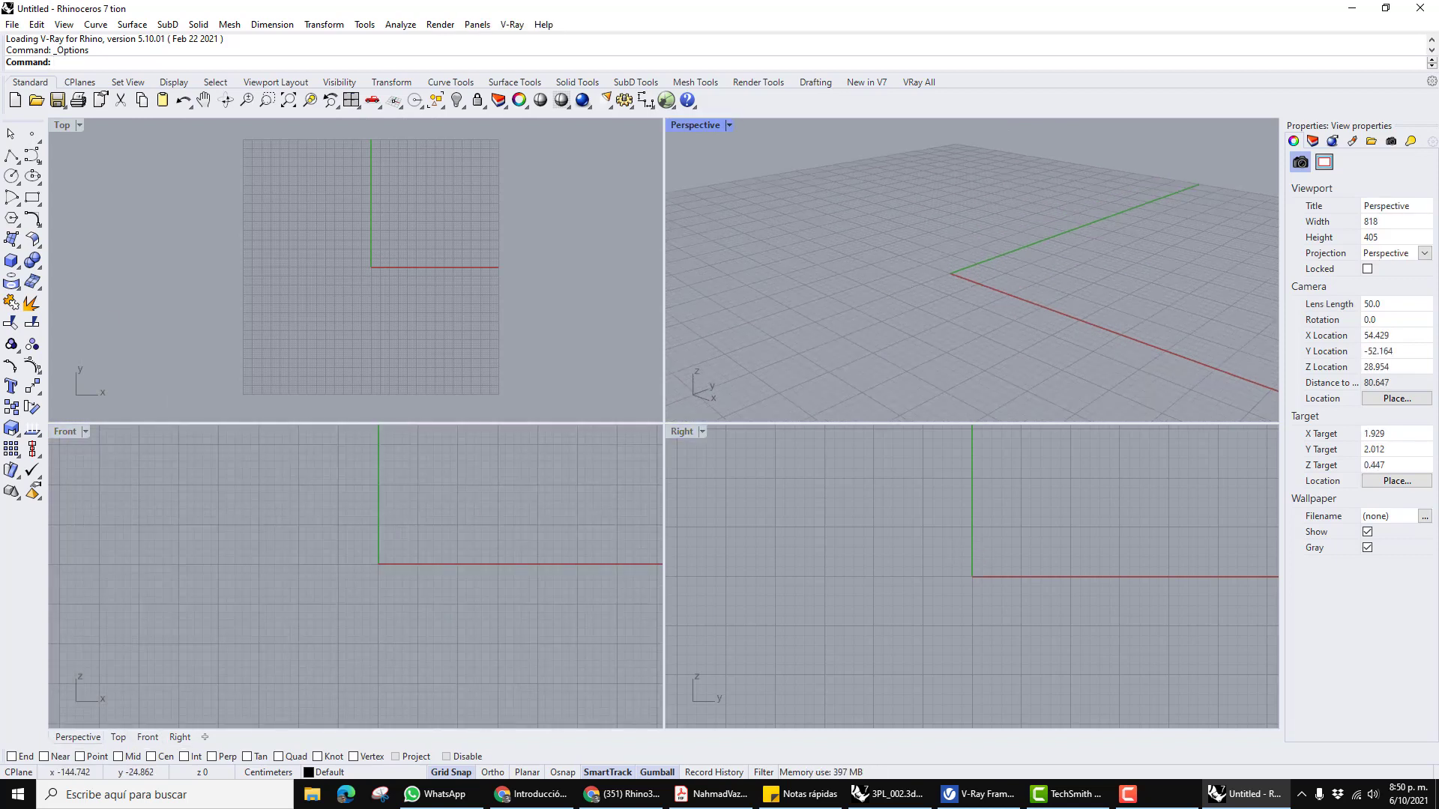
Create a solid sphere with a 30 cm radius, centred on the origin in the Top view.
{"action": "left_click", "coordinate": [540, 276]}
{"action": "scroll", "coordinate": [372, 260], "scroll_direction": "up", "scroll_amount": 3}
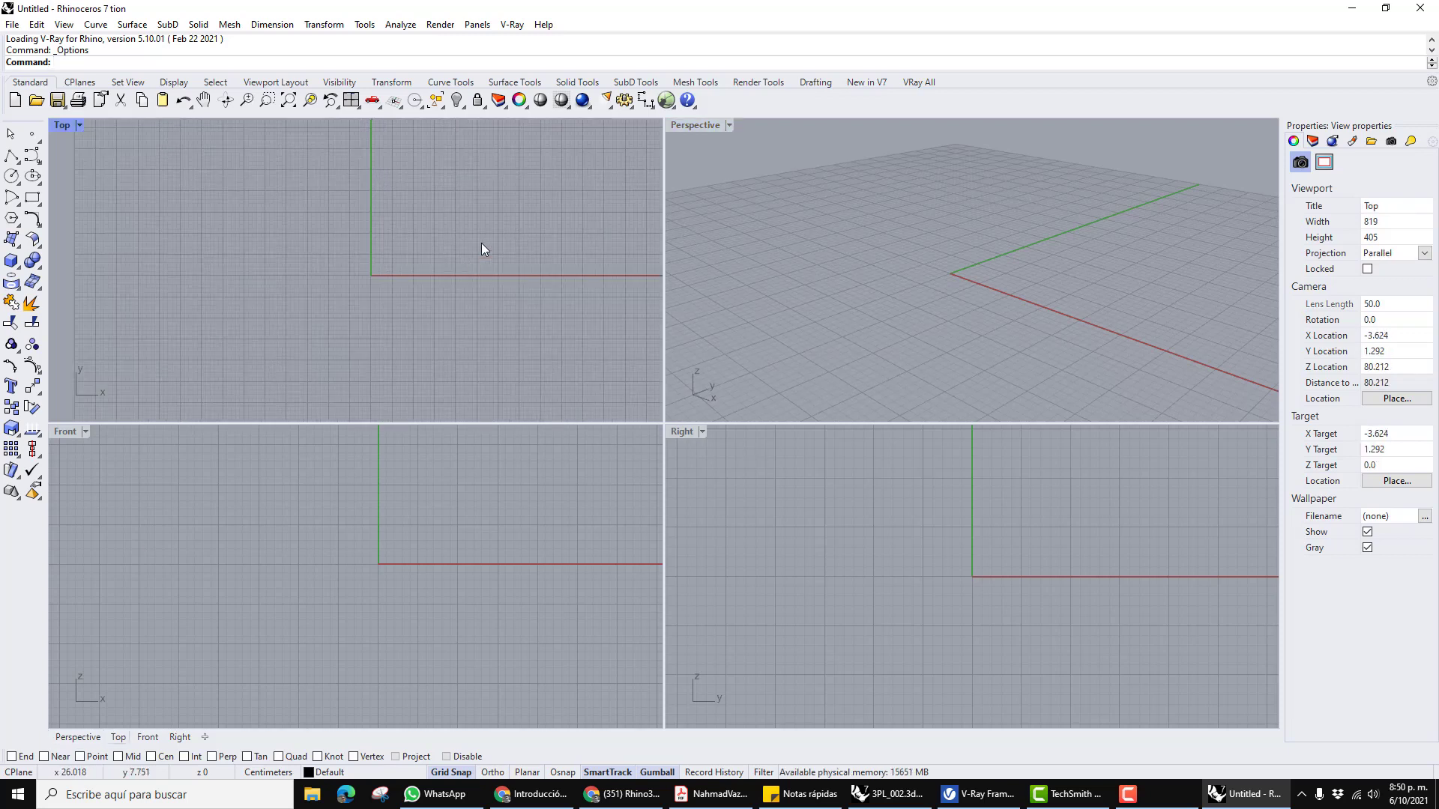
{"action": "scroll", "coordinate": [483, 246], "scroll_direction": "down", "scroll_amount": 2}
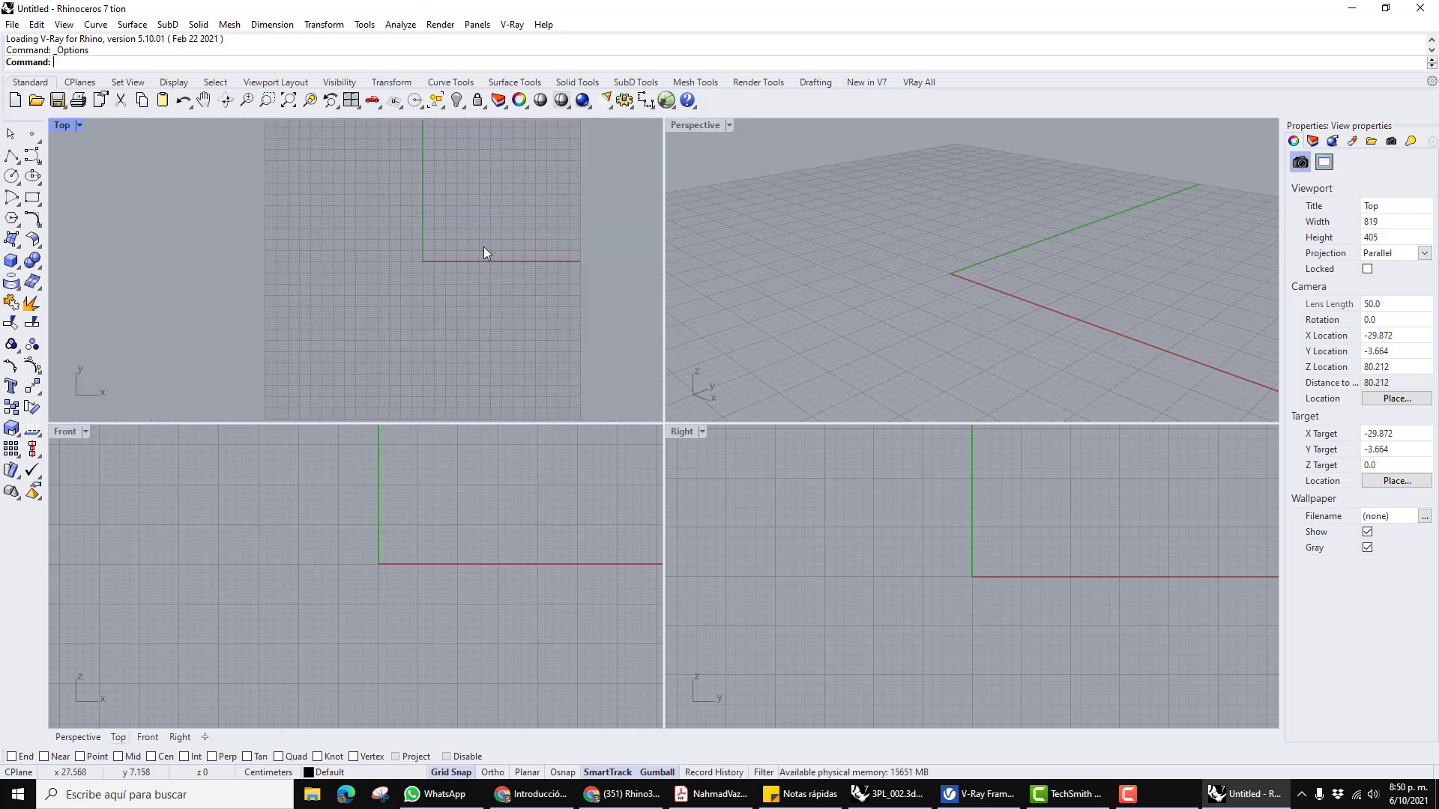
{"action": "left_click", "coordinate": [16, 265]}
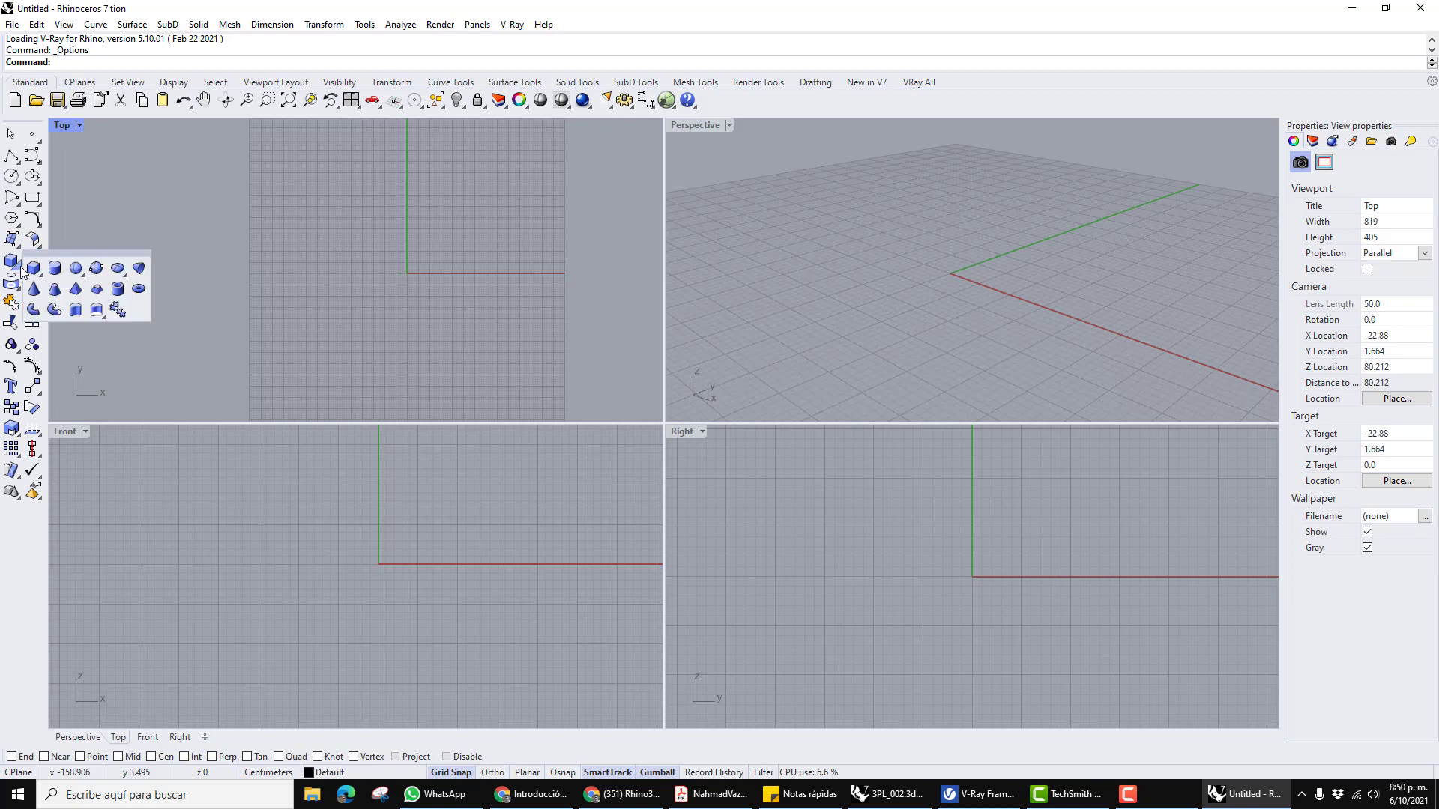
{"action": "left_click", "coordinate": [75, 269]}
{"action": "scroll", "coordinate": [405, 269], "scroll_direction": "up", "scroll_amount": 2}
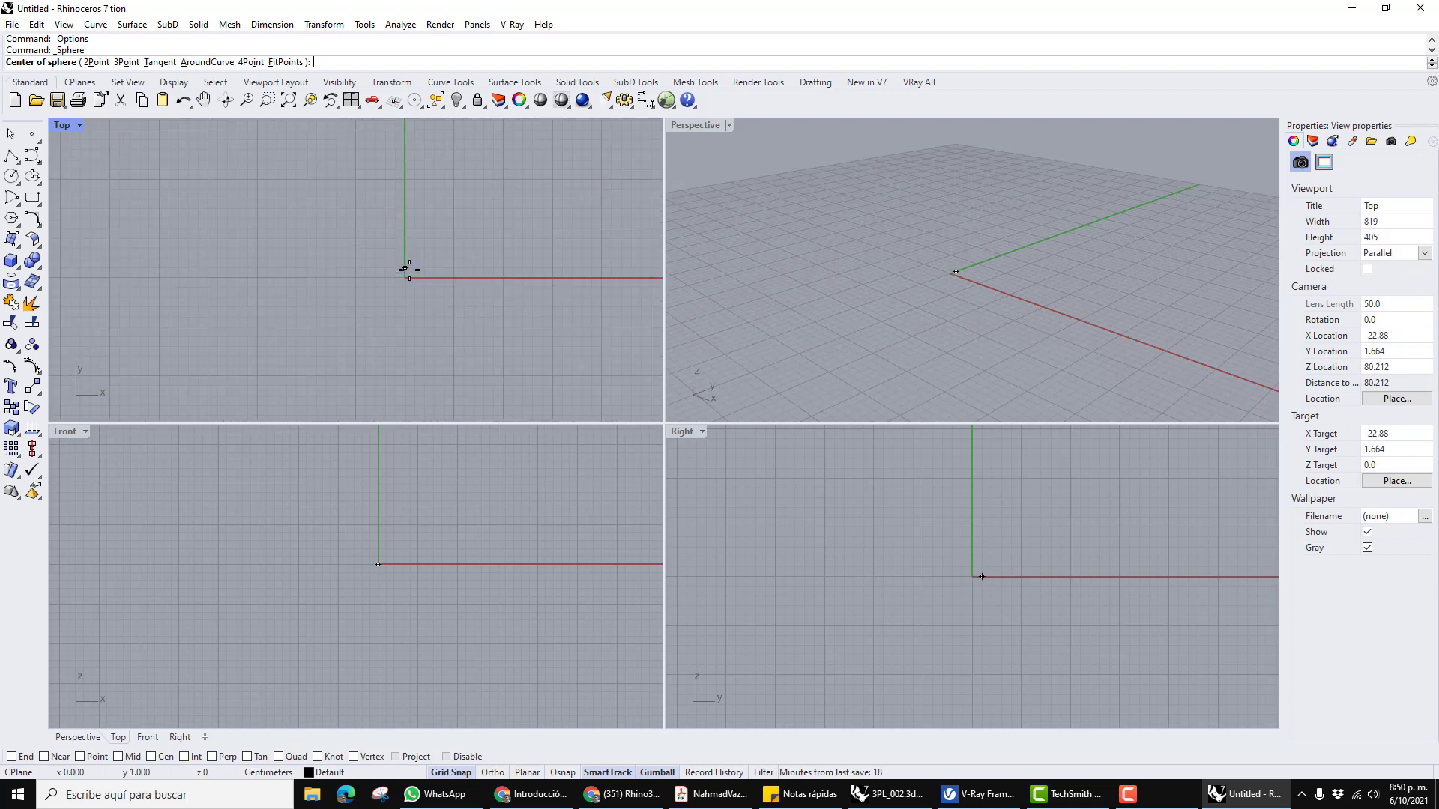
{"action": "left_click", "coordinate": [409, 275]}
{"action": "scroll", "coordinate": [411, 274], "scroll_direction": "down", "scroll_amount": 2}
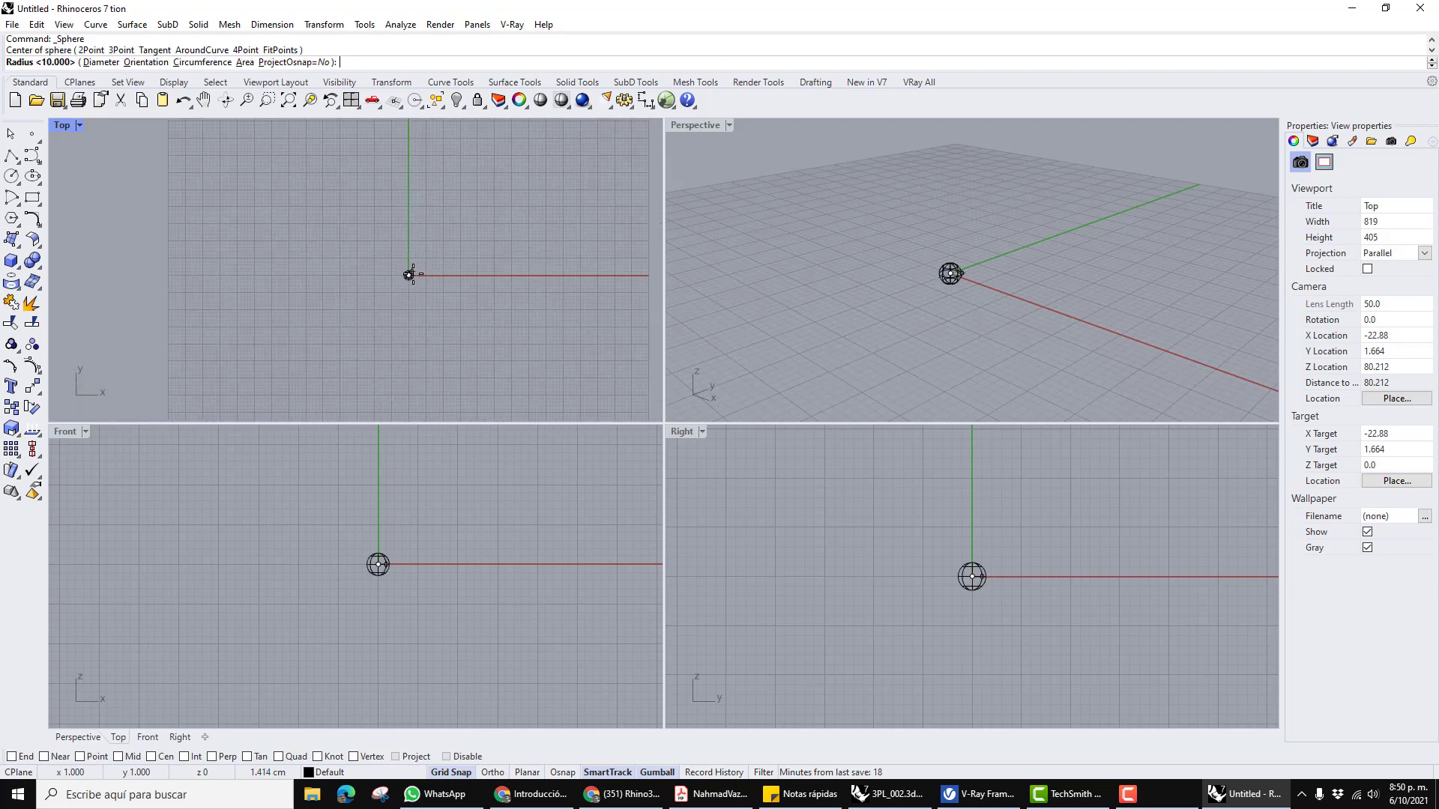
{"action": "scroll", "coordinate": [413, 274], "scroll_direction": "down", "scroll_amount": 2}
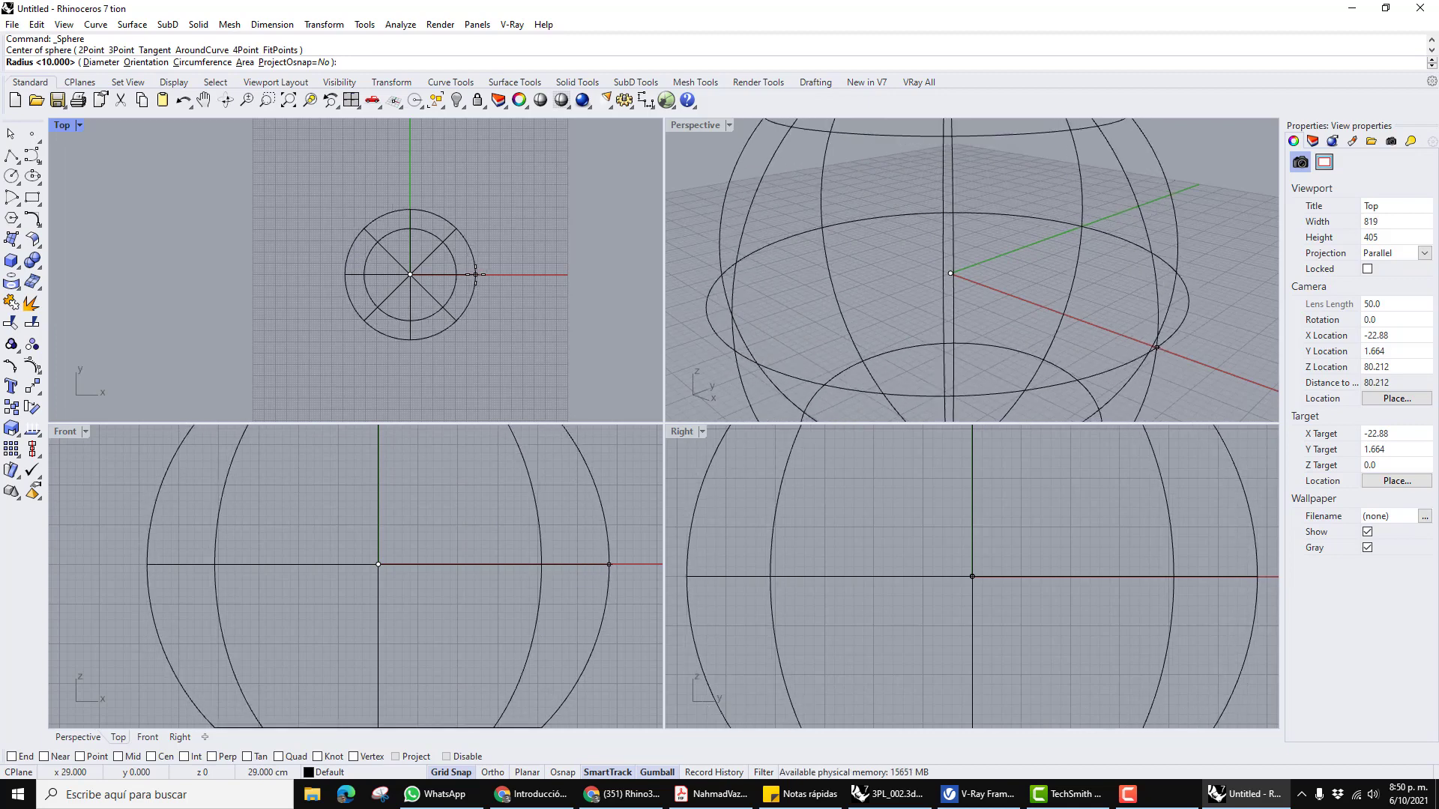
{"action": "scroll", "coordinate": [475, 275], "scroll_direction": "up", "scroll_amount": 4}
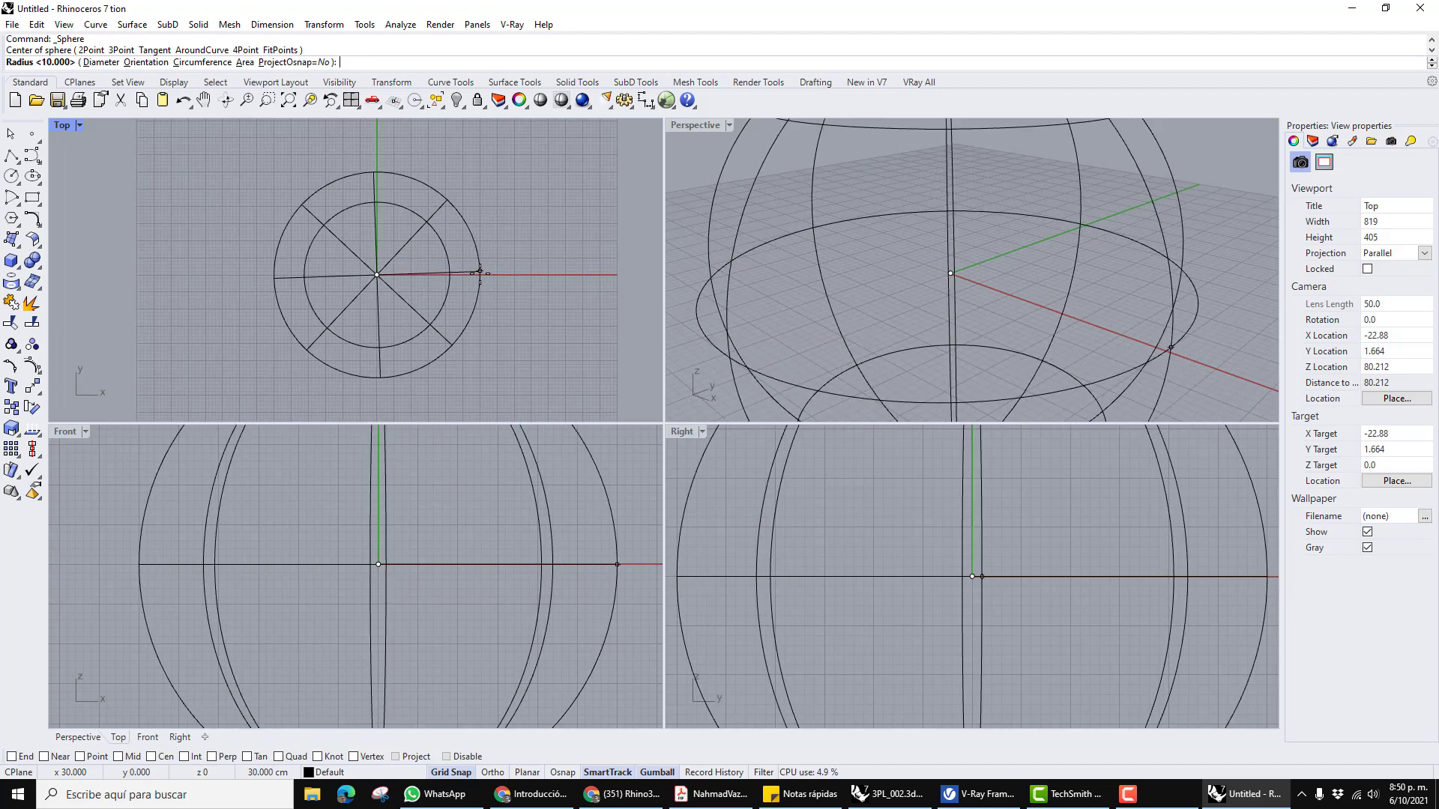
{"action": "scroll", "coordinate": [479, 274], "scroll_direction": "up", "scroll_amount": 8}
{"action": "left_click", "coordinate": [479, 274]}
{"action": "scroll", "coordinate": [470, 270], "scroll_direction": "down", "scroll_amount": 18}
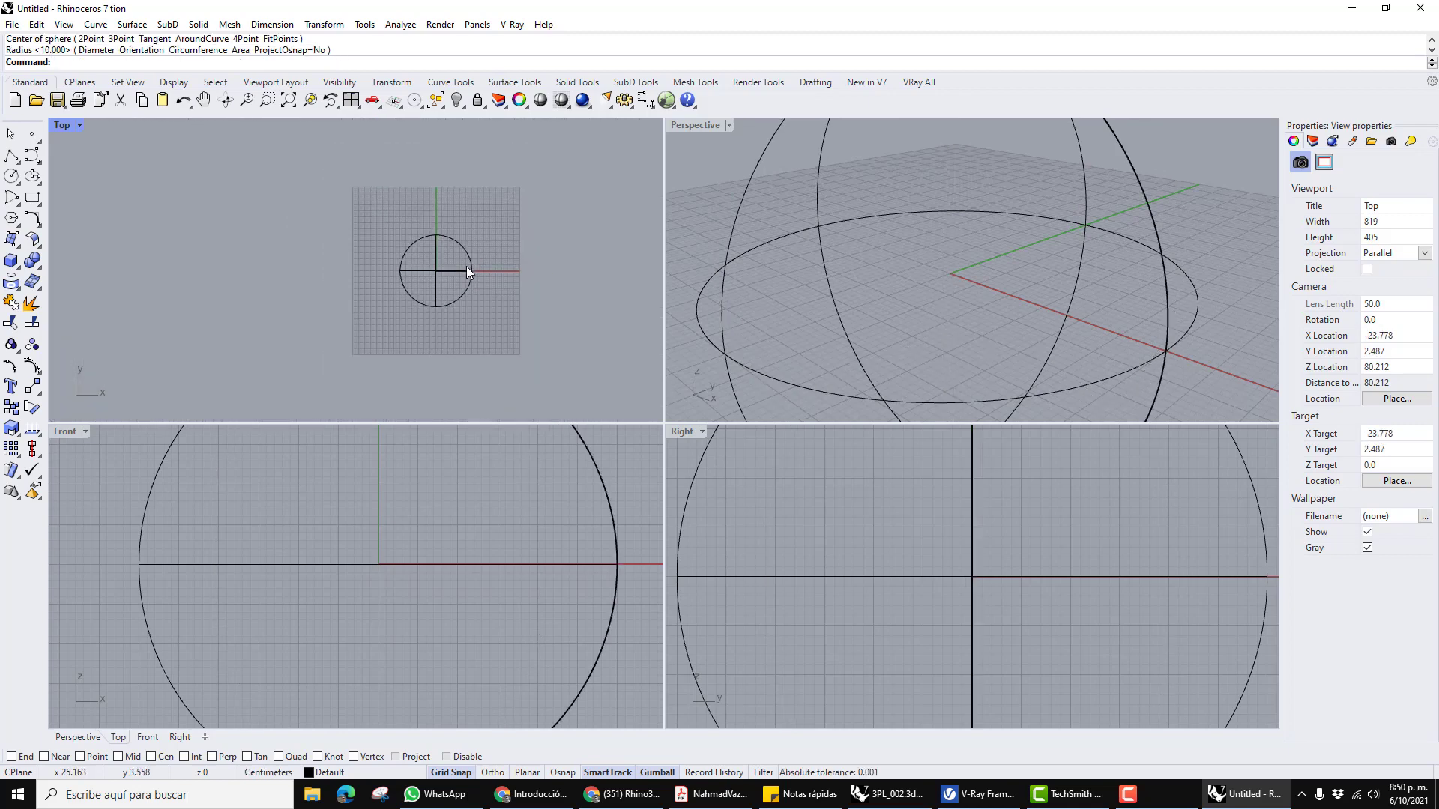
Set the Perspective viewport's display mode to Shaded.
{"action": "scroll", "coordinate": [463, 269], "scroll_direction": "up", "scroll_amount": 2}
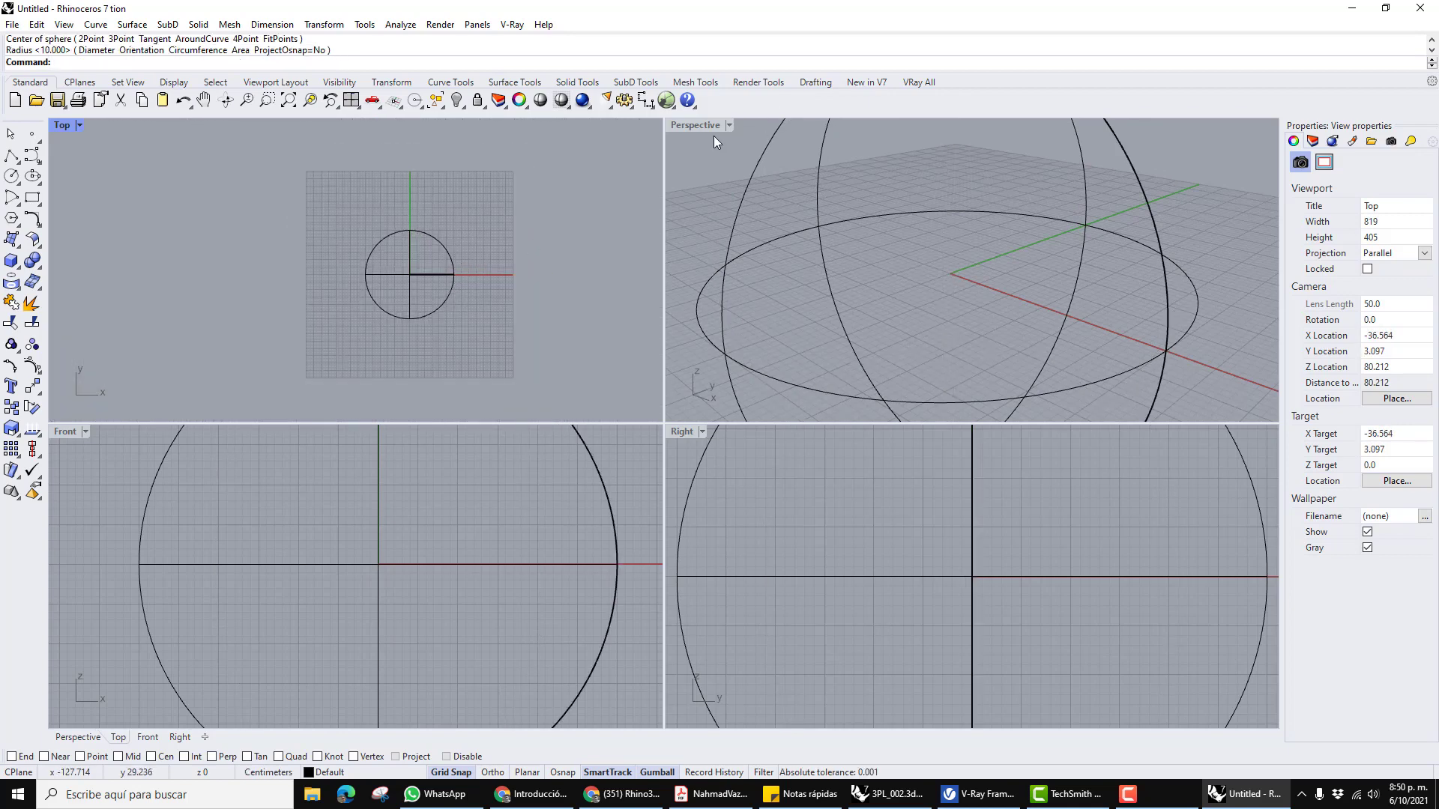
{"action": "scroll", "coordinate": [526, 276], "scroll_direction": "down", "scroll_amount": 2}
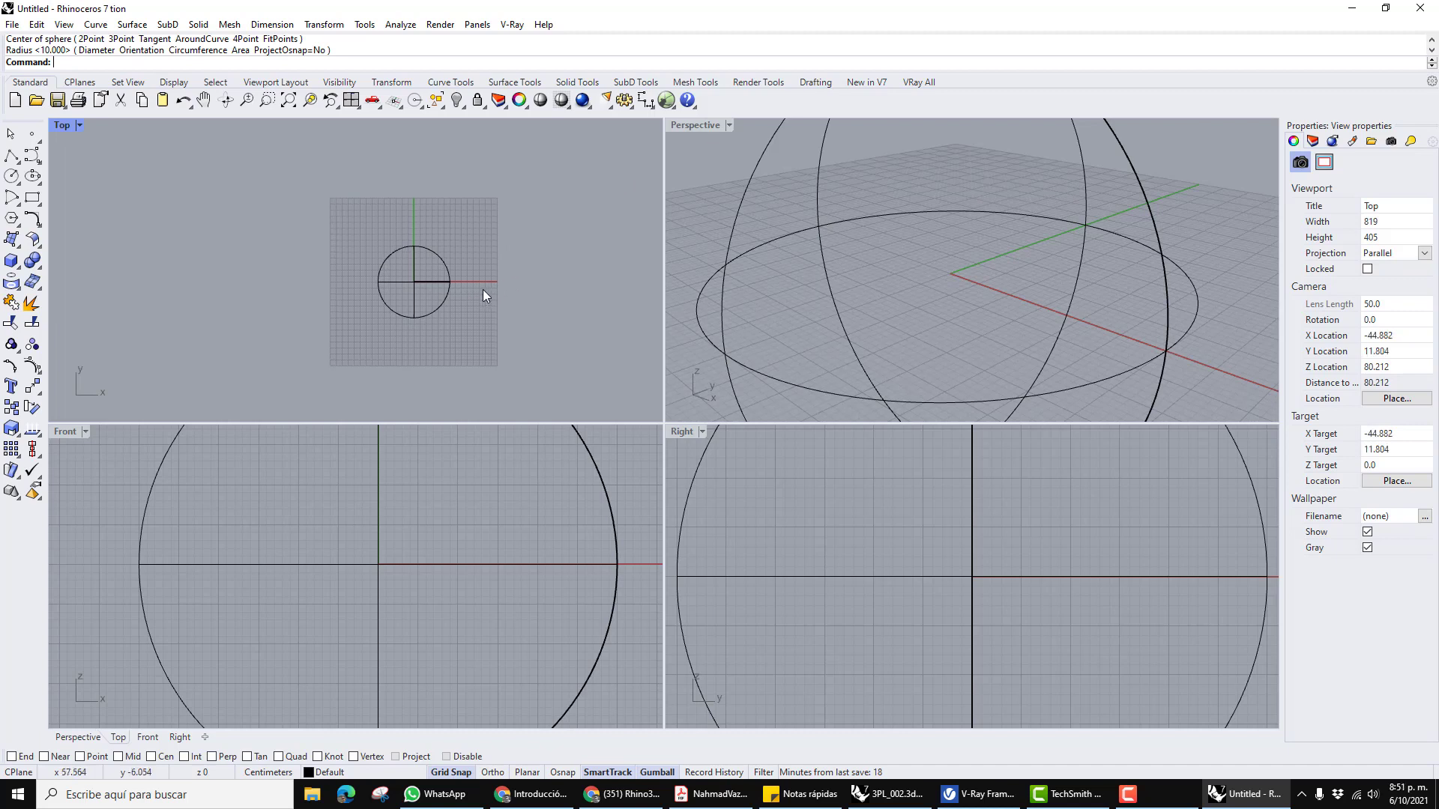
{"action": "scroll", "coordinate": [484, 290], "scroll_direction": "up", "scroll_amount": 2}
{"action": "scroll", "coordinate": [748, 254], "scroll_direction": "down", "scroll_amount": 5}
{"action": "right_click_drag", "start_coordinate": [846, 265], "coordinate": [902, 298]}
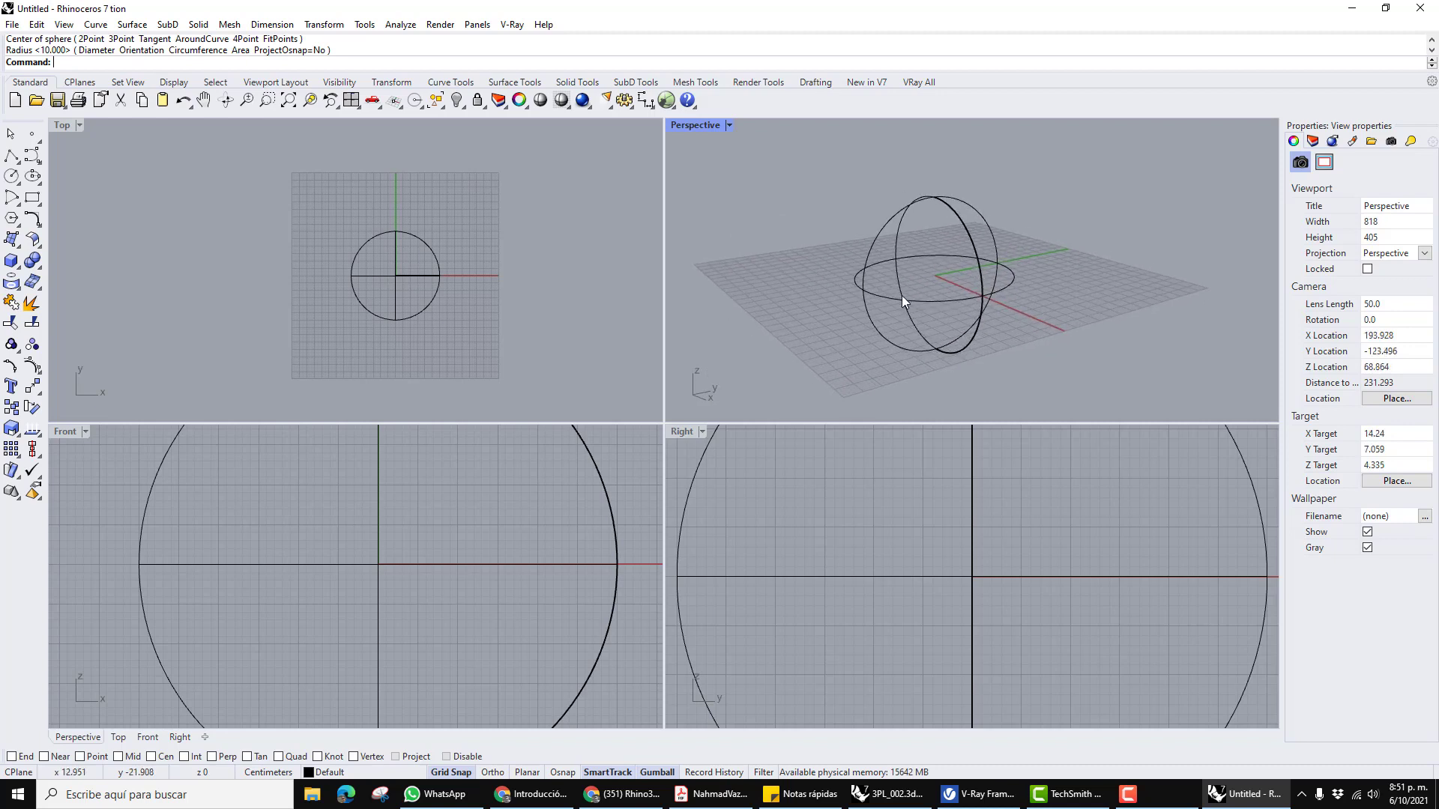
{"action": "left_click", "coordinate": [729, 125]}
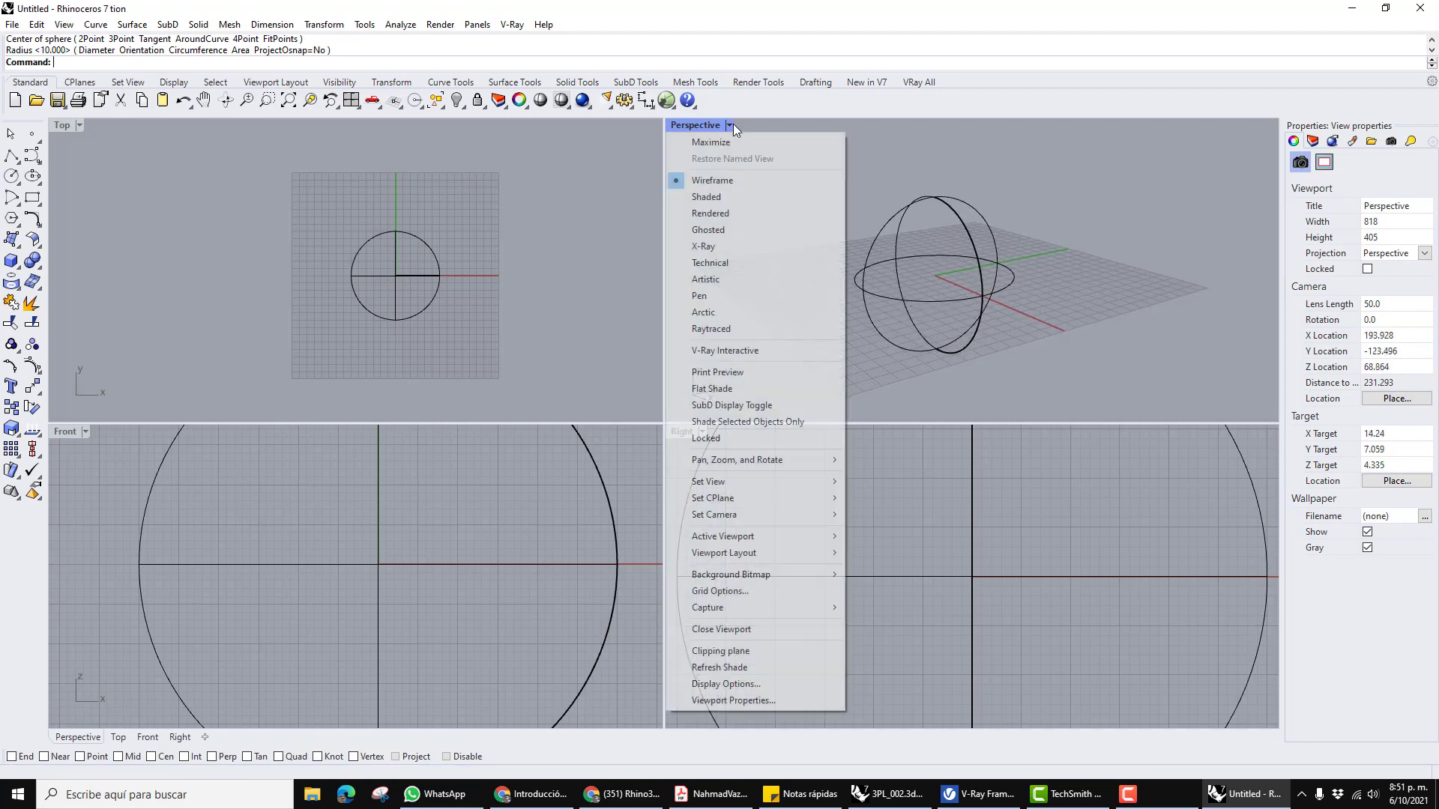
{"action": "left_click", "coordinate": [706, 197]}
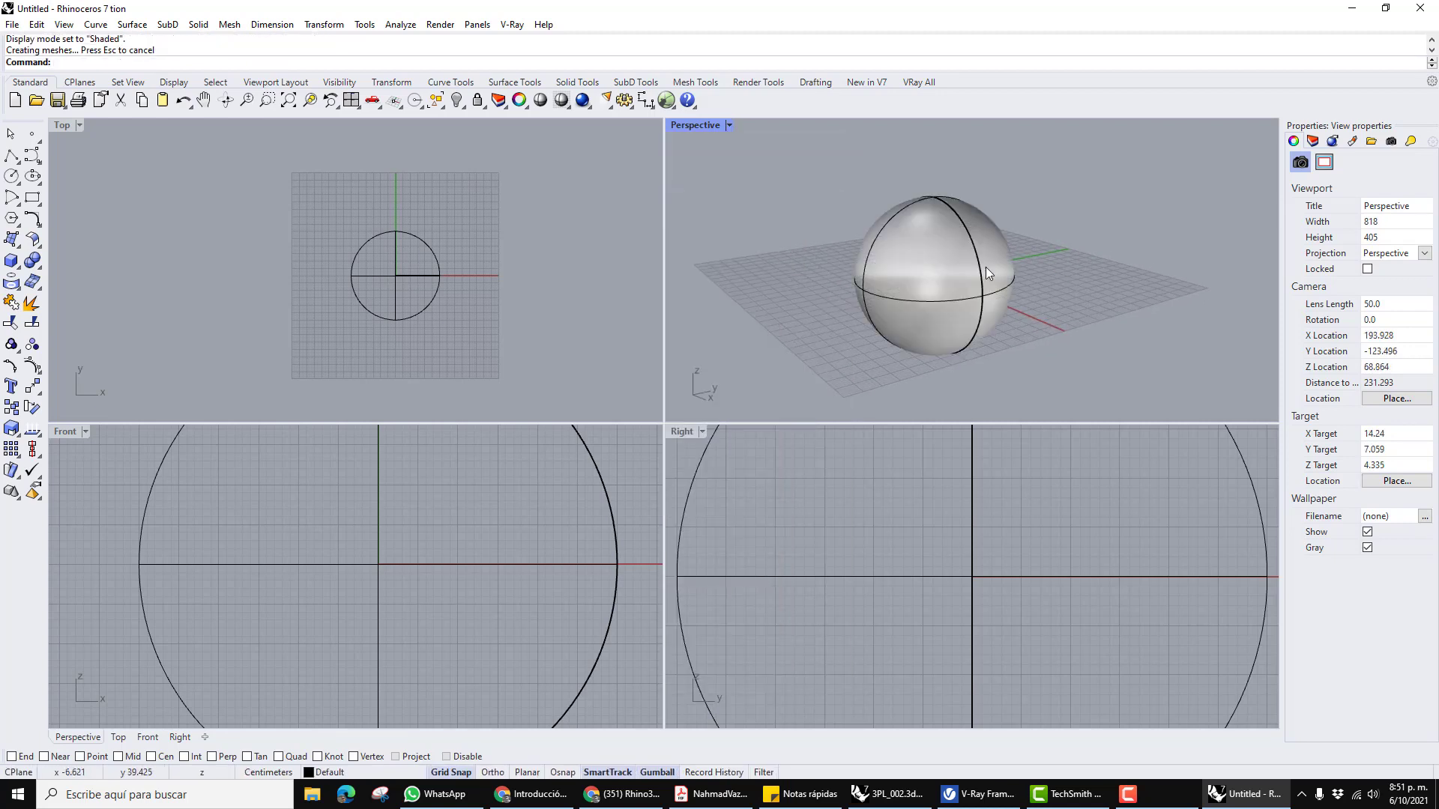
Select the sphere in the Front view and raise it vertically until its lowest point is close to the ground line.
{"action": "left_click", "coordinate": [471, 274]}
{"action": "scroll", "coordinate": [471, 274], "scroll_direction": "down", "scroll_amount": 2}
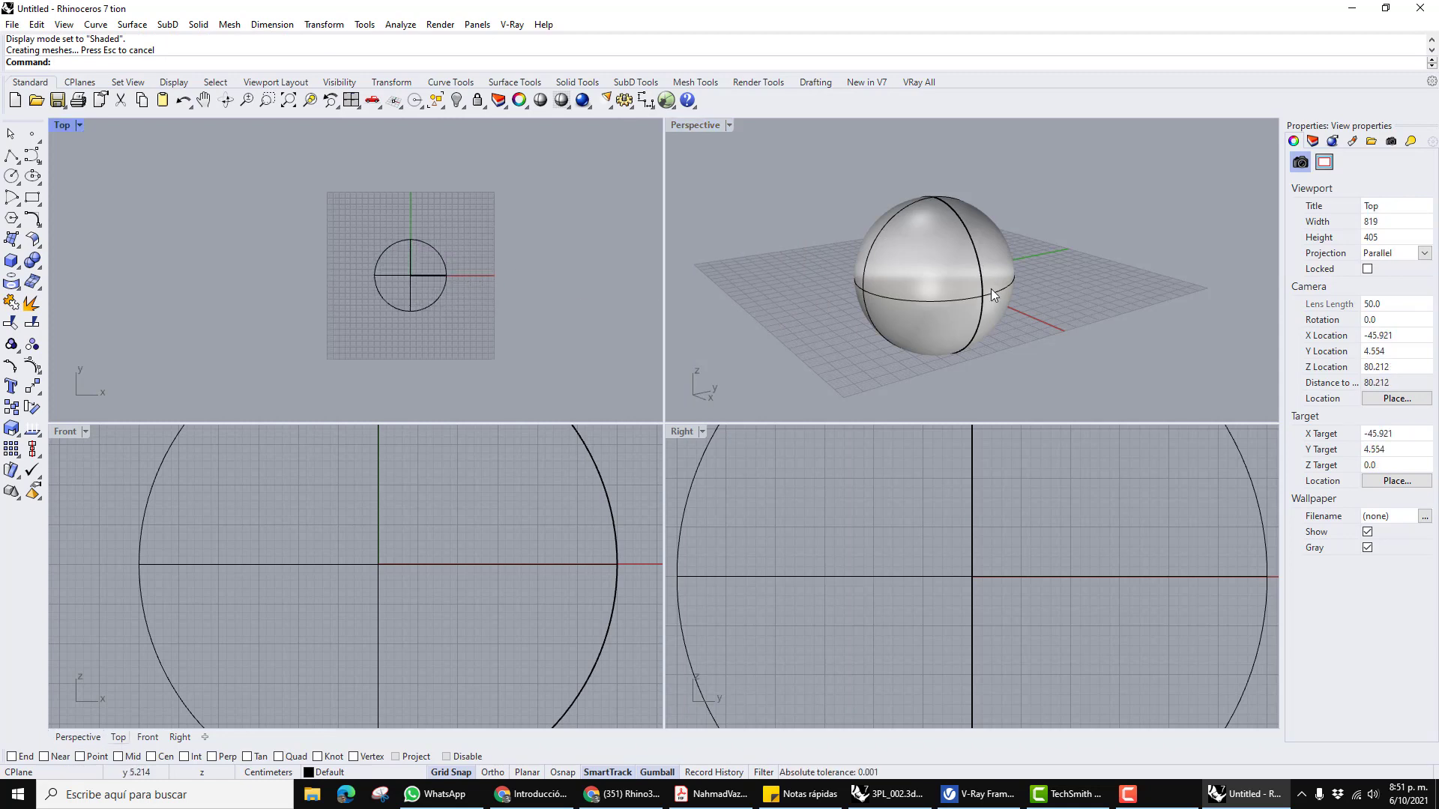
{"action": "right_click_drag", "start_coordinate": [991, 290], "coordinate": [922, 250]}
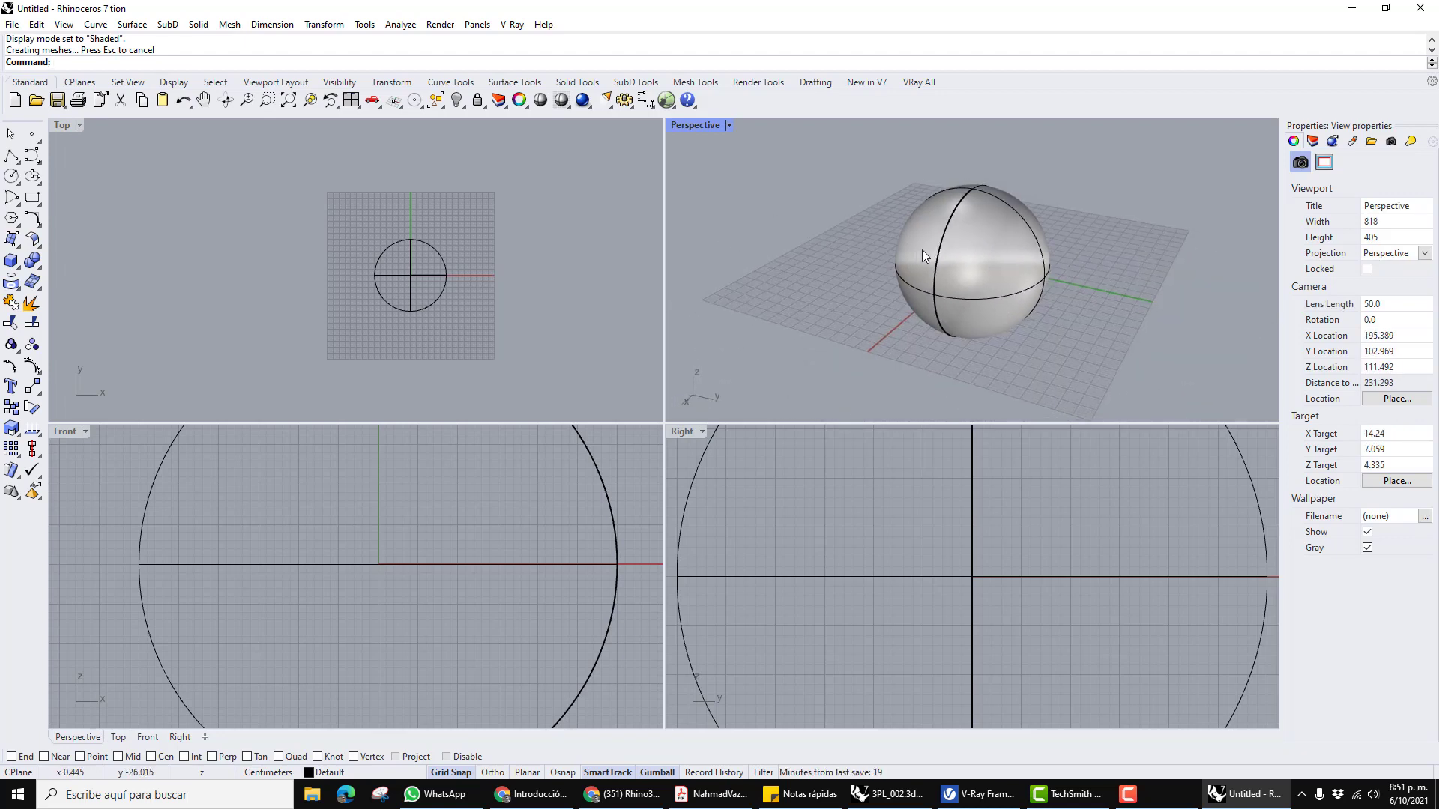
{"action": "left_click", "coordinate": [491, 466]}
{"action": "scroll", "coordinate": [496, 480], "scroll_direction": "down", "scroll_amount": 10}
{"action": "left_click", "coordinate": [487, 506]}
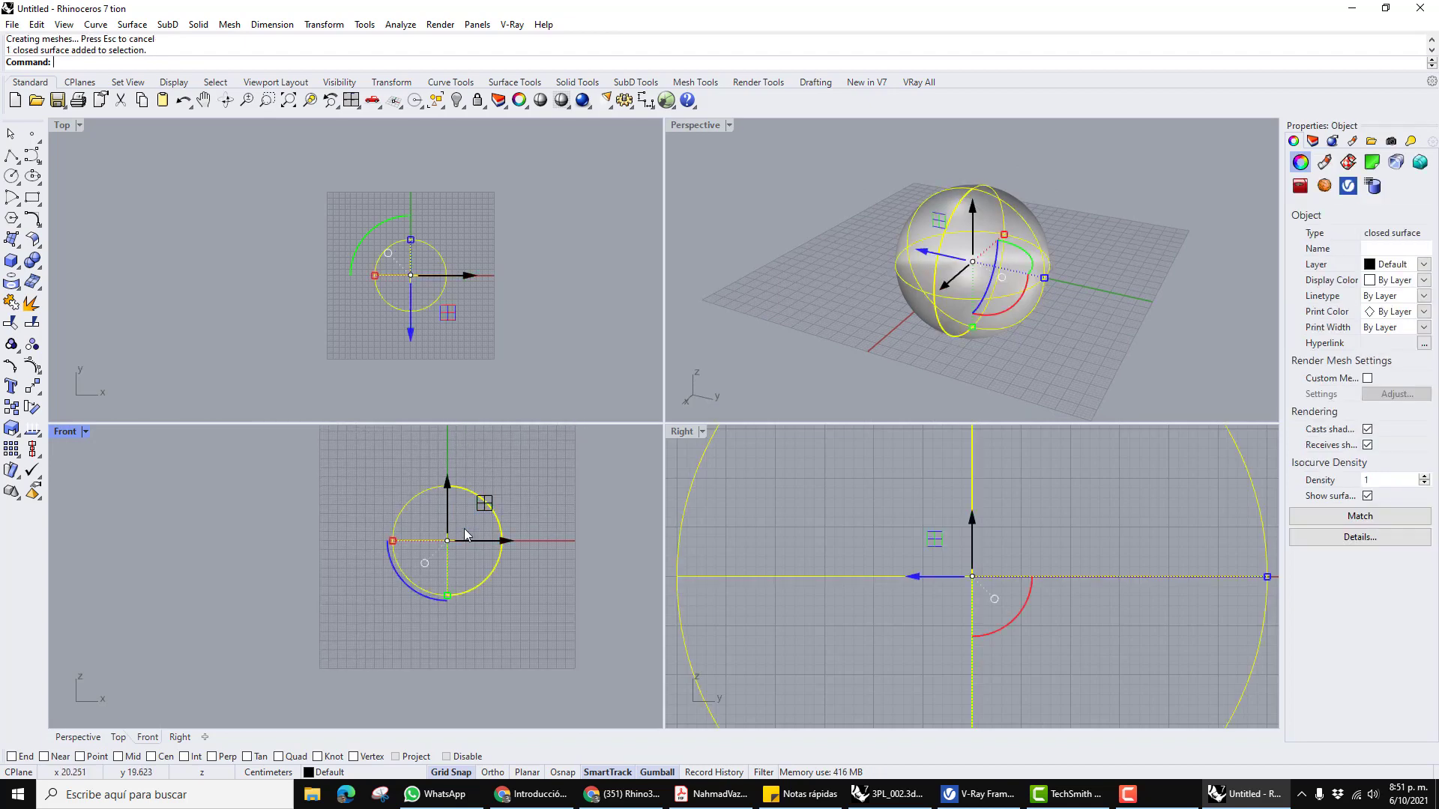
{"action": "scroll", "coordinate": [464, 528], "scroll_direction": "up", "scroll_amount": 4}
{"action": "mouse_move", "coordinate": [445, 515]}
{"action": "left_mouse_down"}
{"action": "mouse_move", "coordinate": [447, 448]}
{"action": "mouse_move", "coordinate": [447, 510]}
{"action": "mouse_move", "coordinate": [417, 516]}
{"action": "mouse_move", "coordinate": [433, 525]}
{"action": "left_mouse_up"}
{"action": "scroll", "coordinate": [447, 509], "scroll_direction": "up", "scroll_amount": 3}
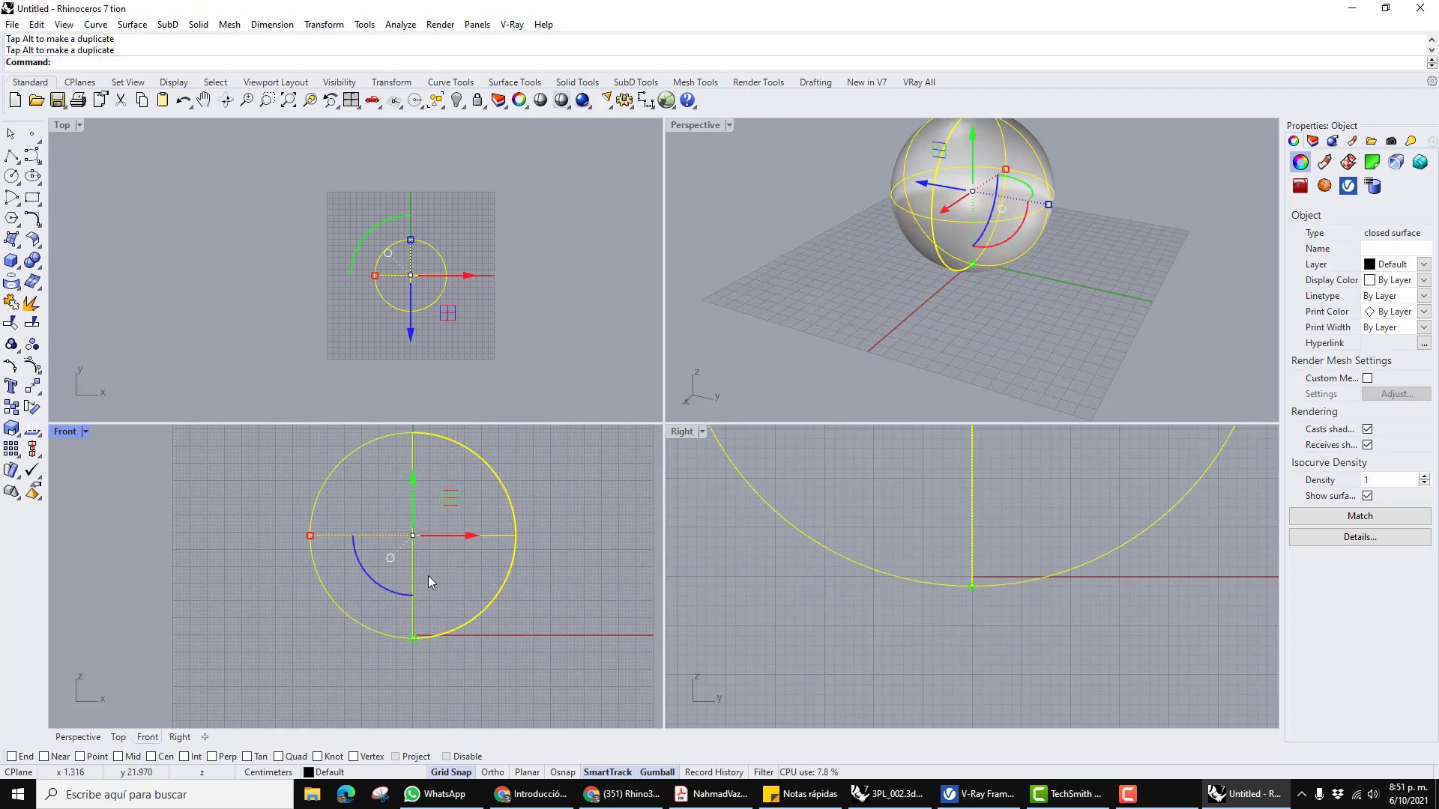
{"action": "scroll", "coordinate": [428, 580], "scroll_direction": "up", "scroll_amount": 3}
Shade the Front viewport and nudge the sphere up so its bottom touches the ground plane exactly, then deselect it.
{"action": "key", "text": "ctrl+alt+s"}
{"action": "left_click_drag", "start_coordinate": [397, 478], "coordinate": [393, 460]}
{"action": "left_click", "coordinate": [601, 629]}
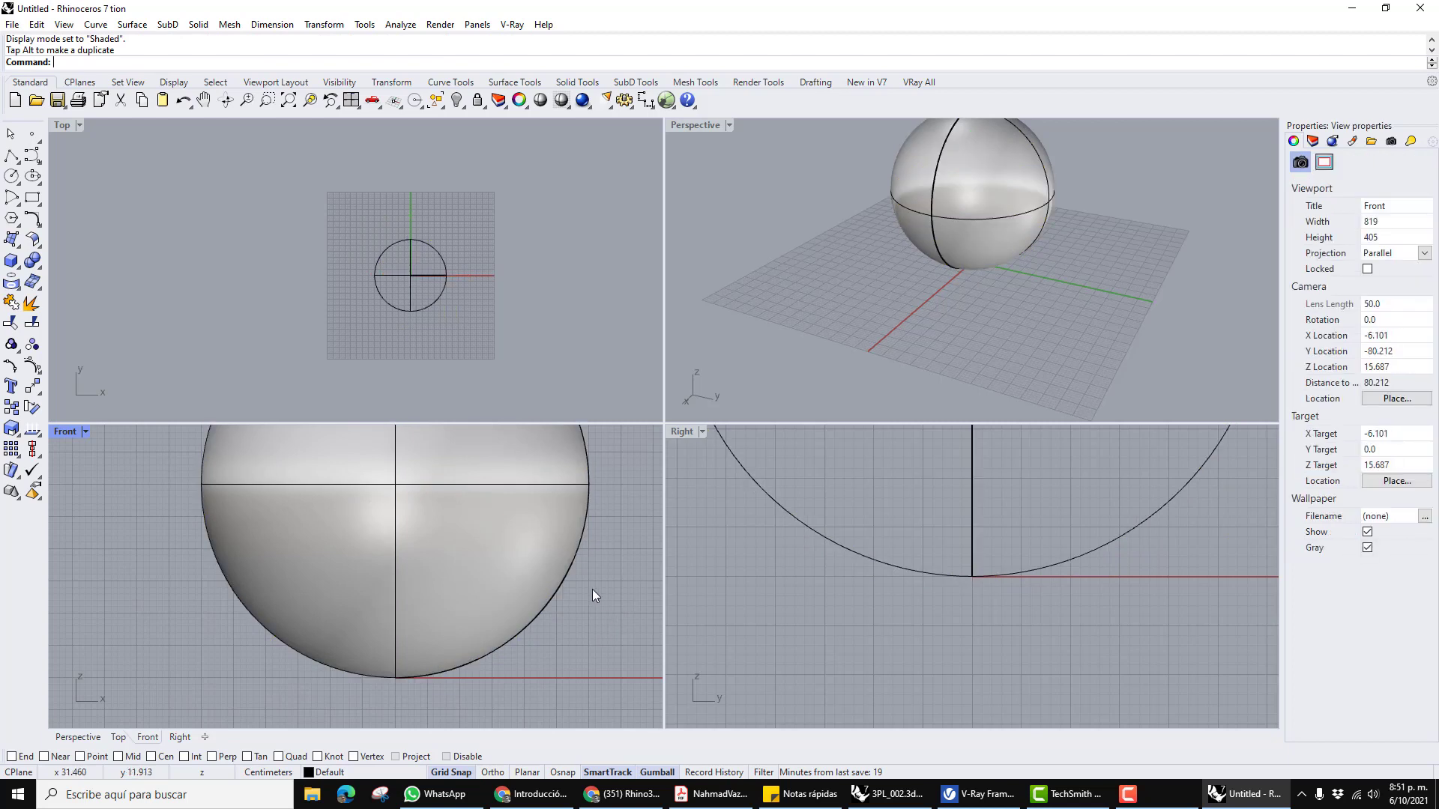
Frame the whole sphere in the Perspective and Right views and bring up the full V-Ray toolset.
{"action": "scroll", "coordinate": [919, 280], "scroll_direction": "down", "scroll_amount": 5}
{"action": "right_click_drag", "start_coordinate": [974, 279], "coordinate": [944, 308]}
{"action": "right_click_drag", "start_coordinate": [1019, 352], "coordinate": [989, 358], "text": "shift"}
{"action": "scroll", "coordinate": [962, 487], "scroll_direction": "down", "scroll_amount": 6}
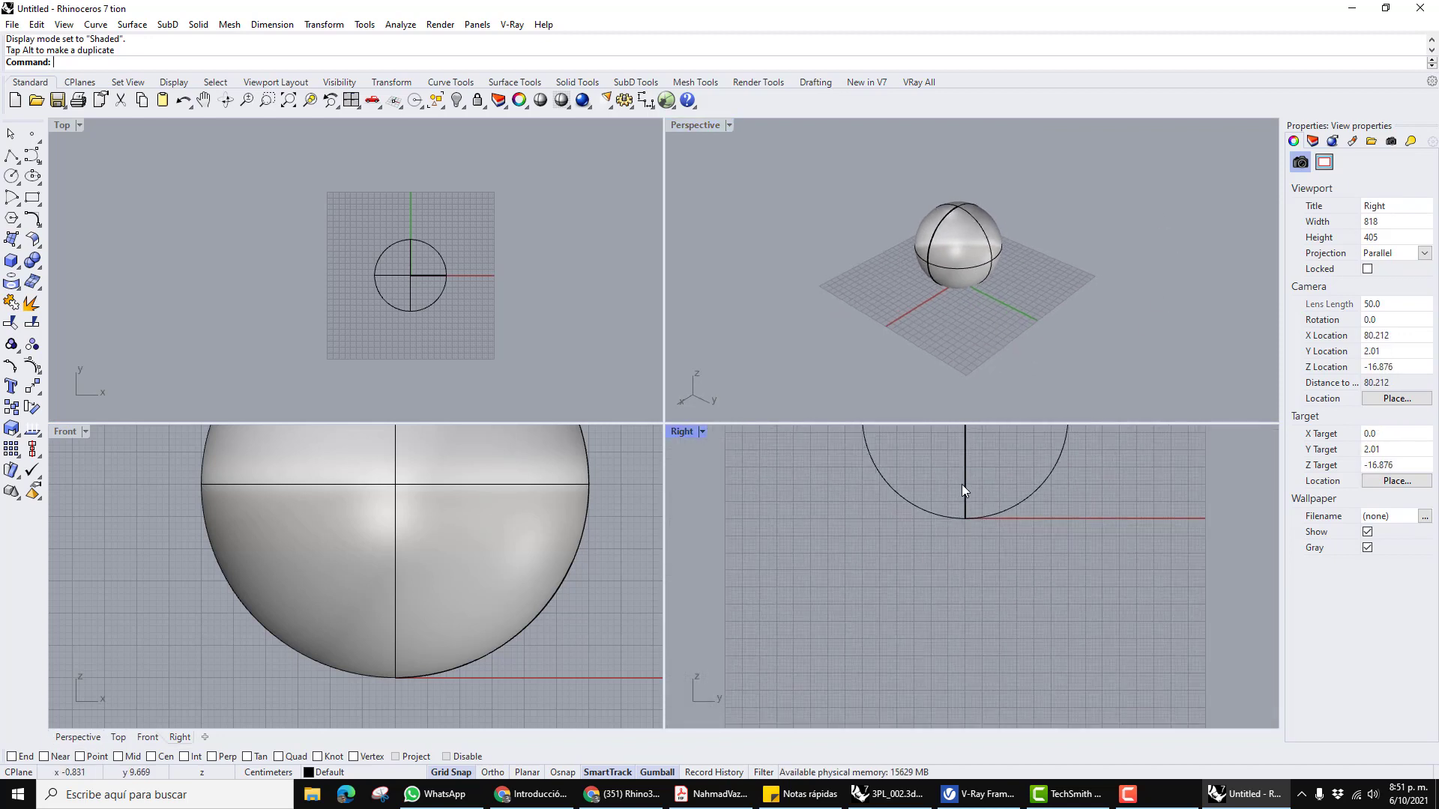
{"action": "scroll", "coordinate": [959, 547], "scroll_direction": "up", "scroll_amount": 2}
{"action": "right_click_drag", "start_coordinate": [969, 512], "coordinate": [971, 559]}
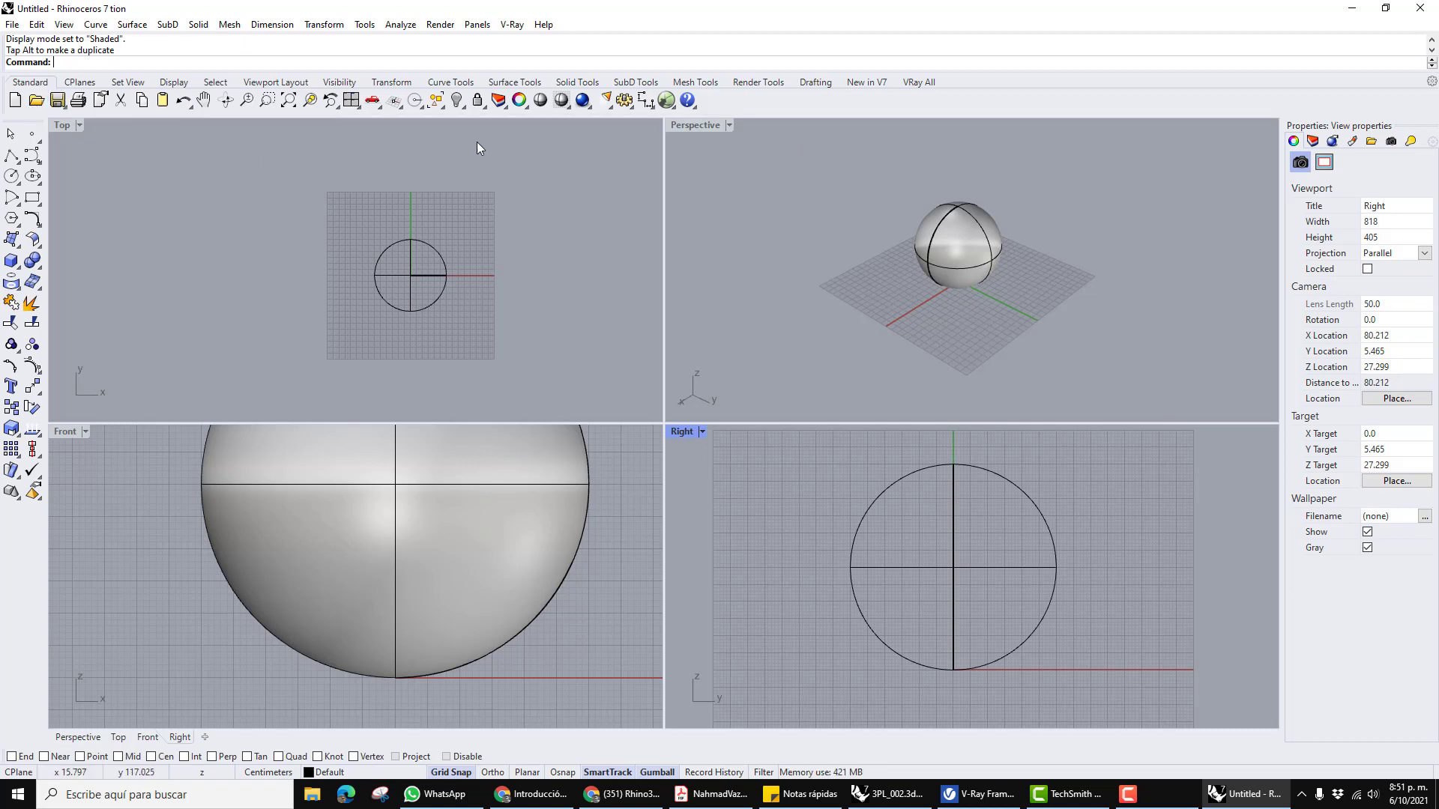
{"action": "left_click", "coordinate": [916, 84]}
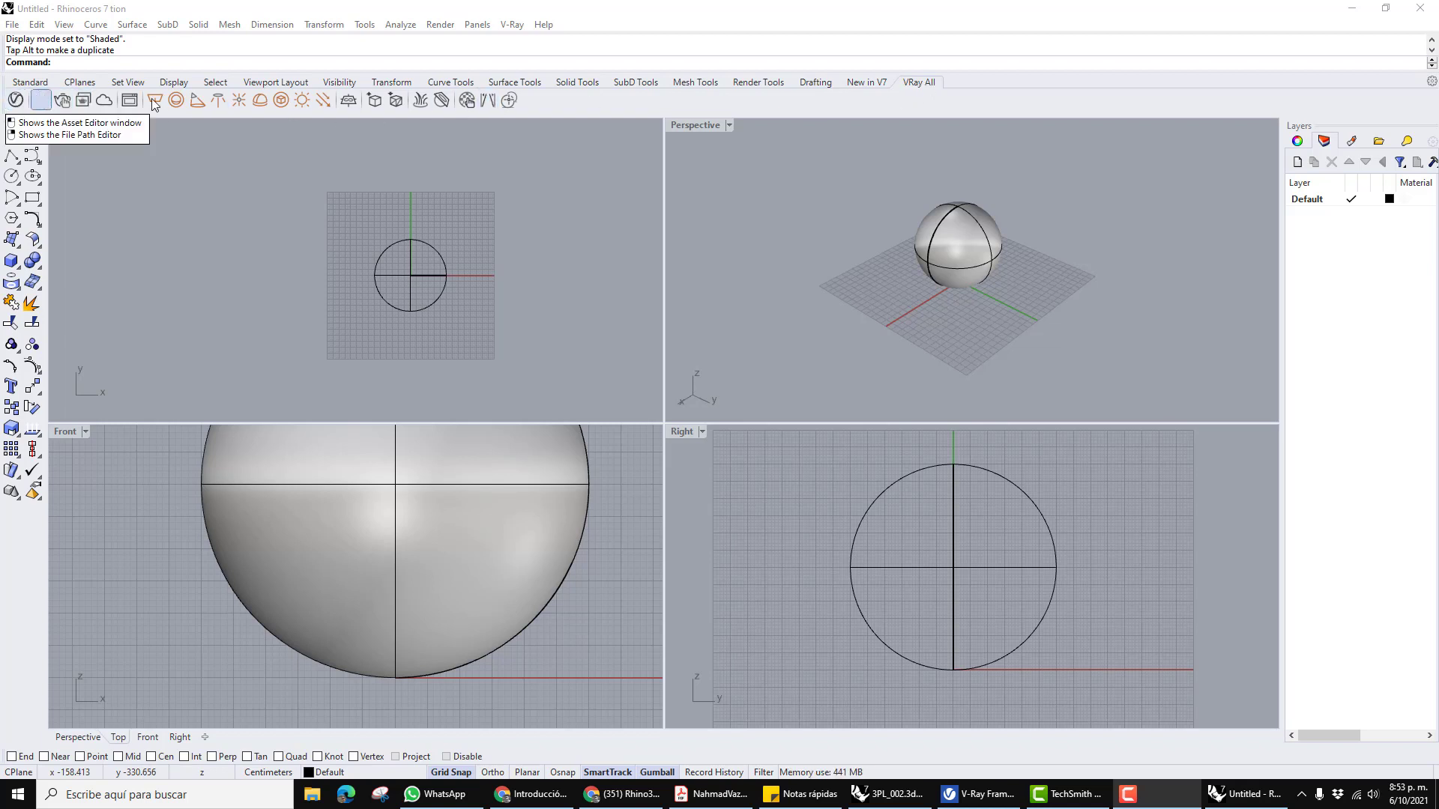
Add a V-Ray infinite plane as the ground beneath the sphere.
{"action": "left_click", "coordinate": [349, 102]}
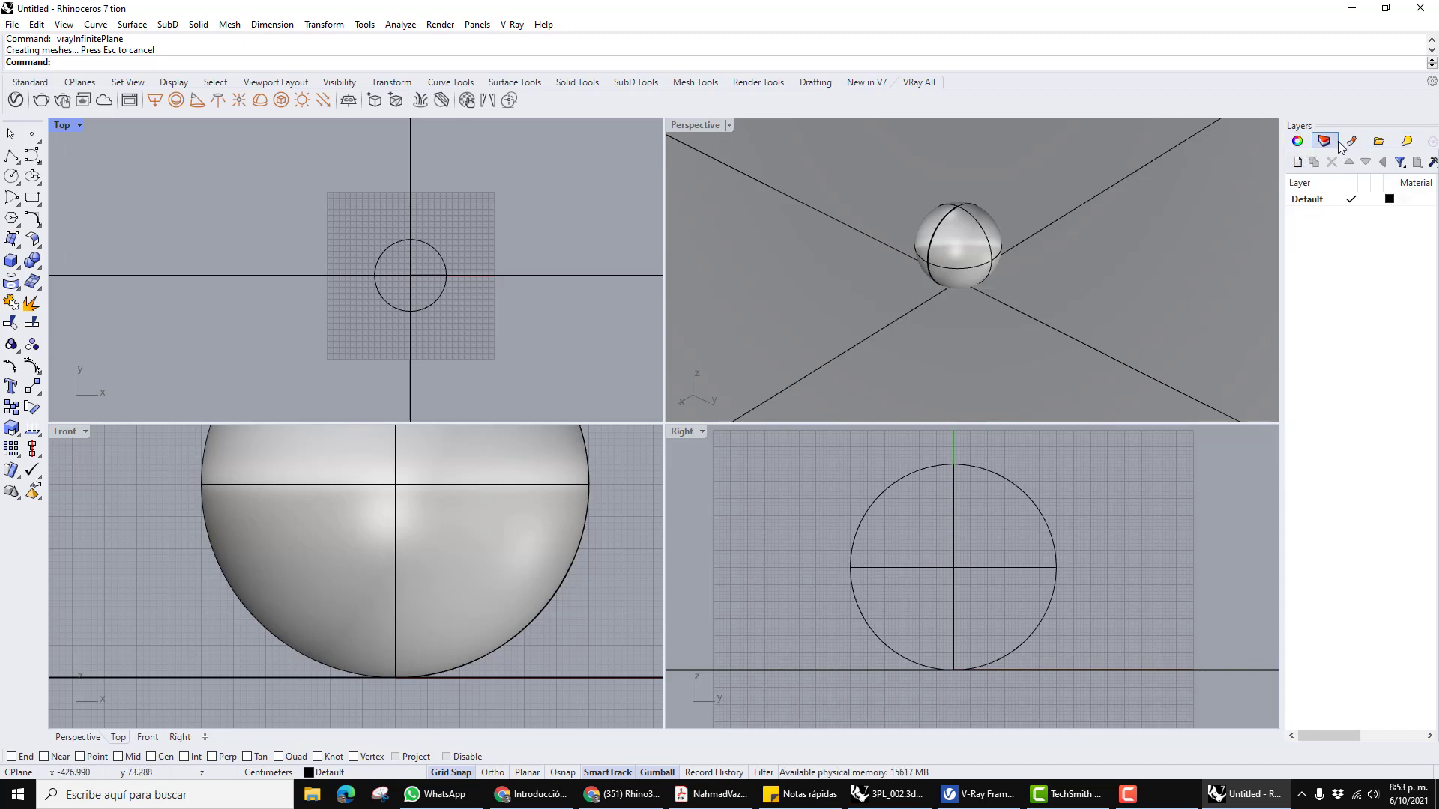
Add the Named Views and Rendering panels to the docked sidebar, widen it slightly and show the rendering settings.
{"action": "left_click", "coordinate": [1432, 142]}
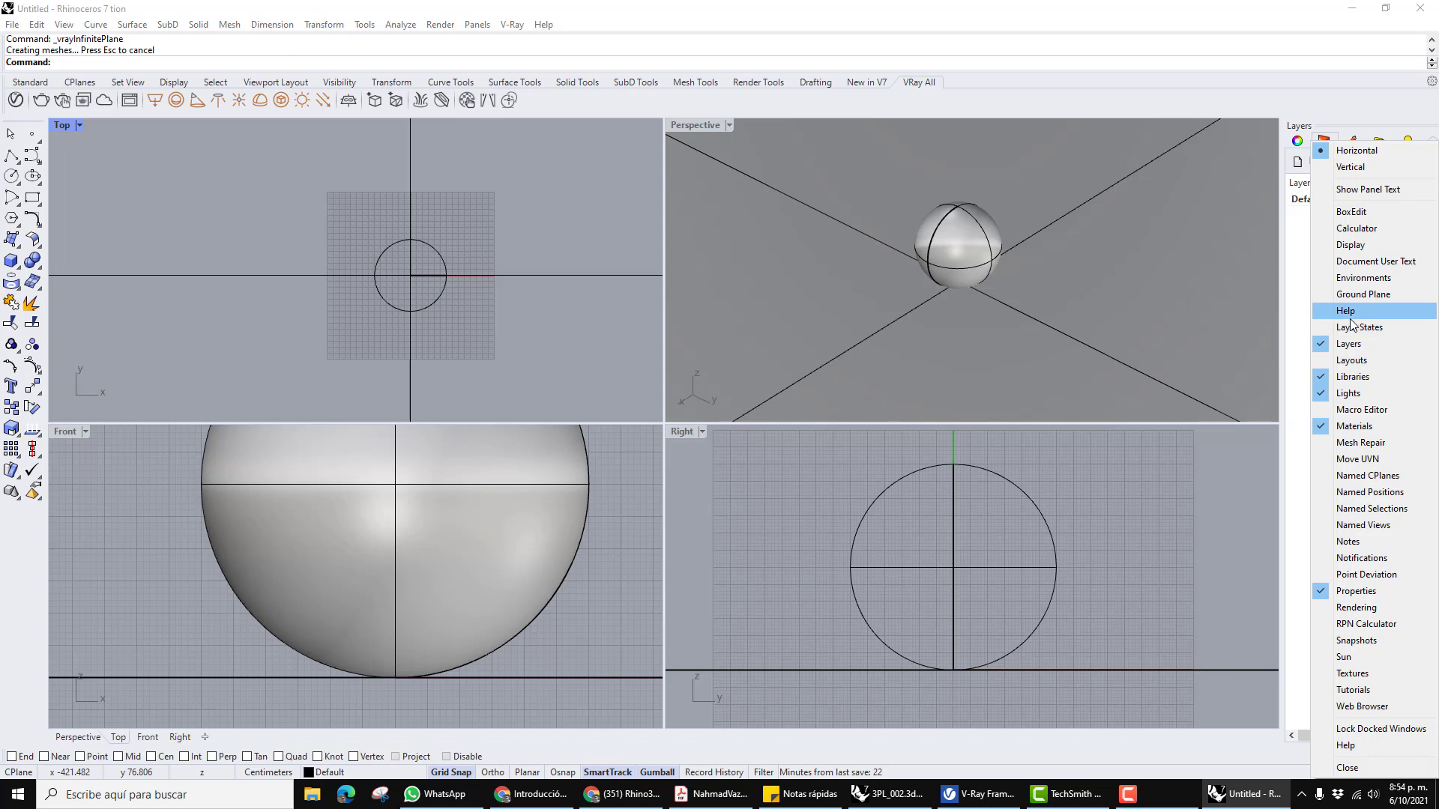
{"action": "left_click", "coordinate": [1368, 527]}
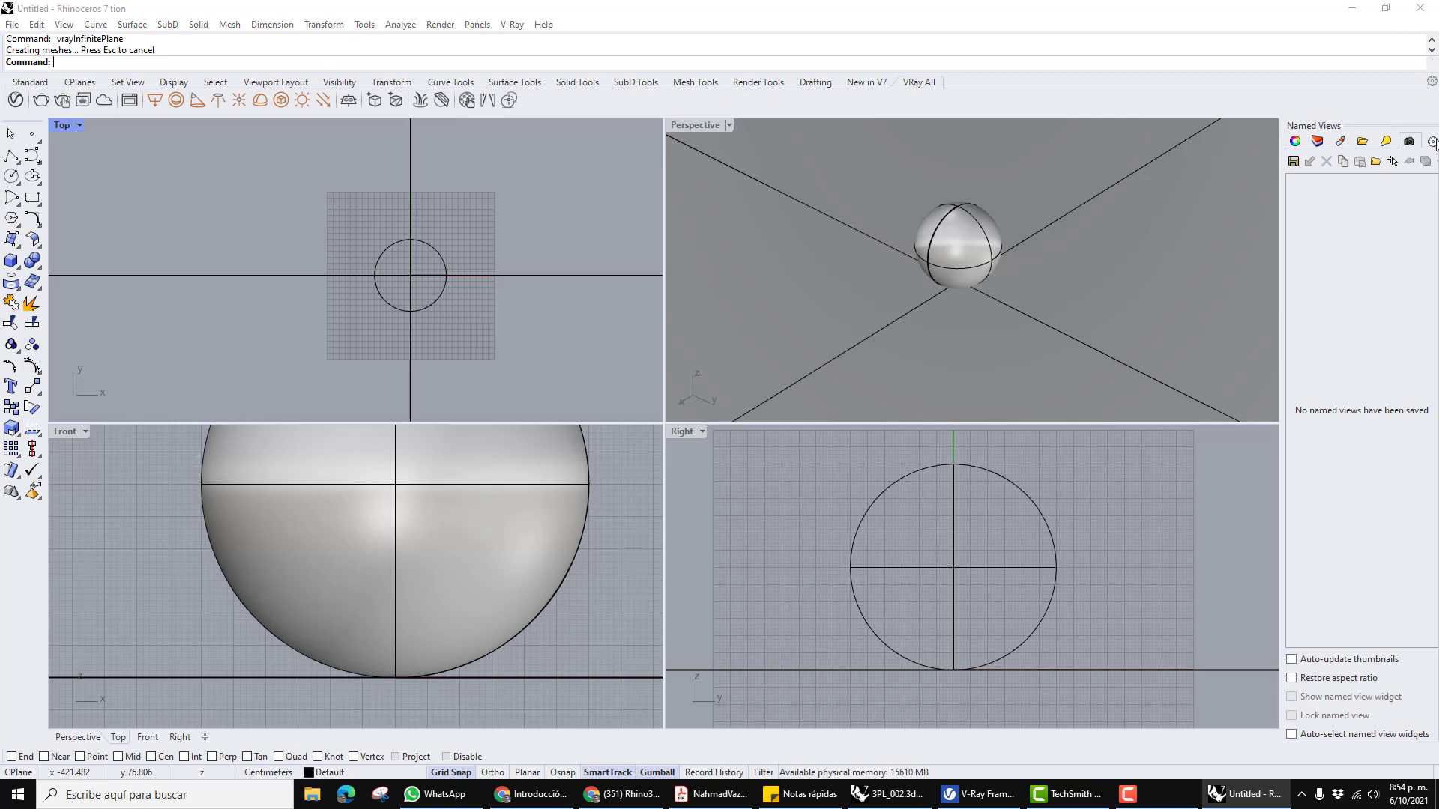
{"action": "left_click", "coordinate": [1432, 142]}
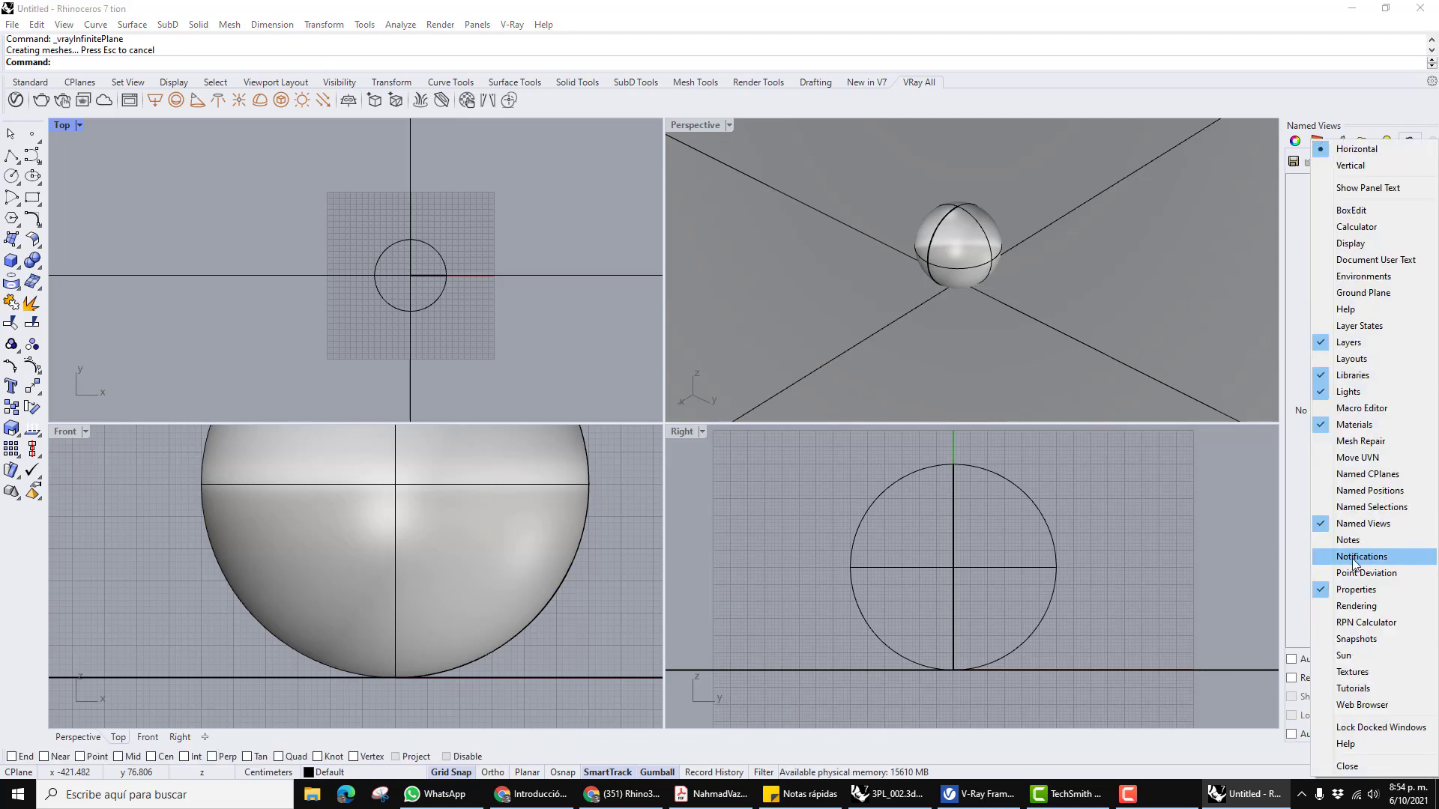
{"action": "left_click", "coordinate": [1376, 607]}
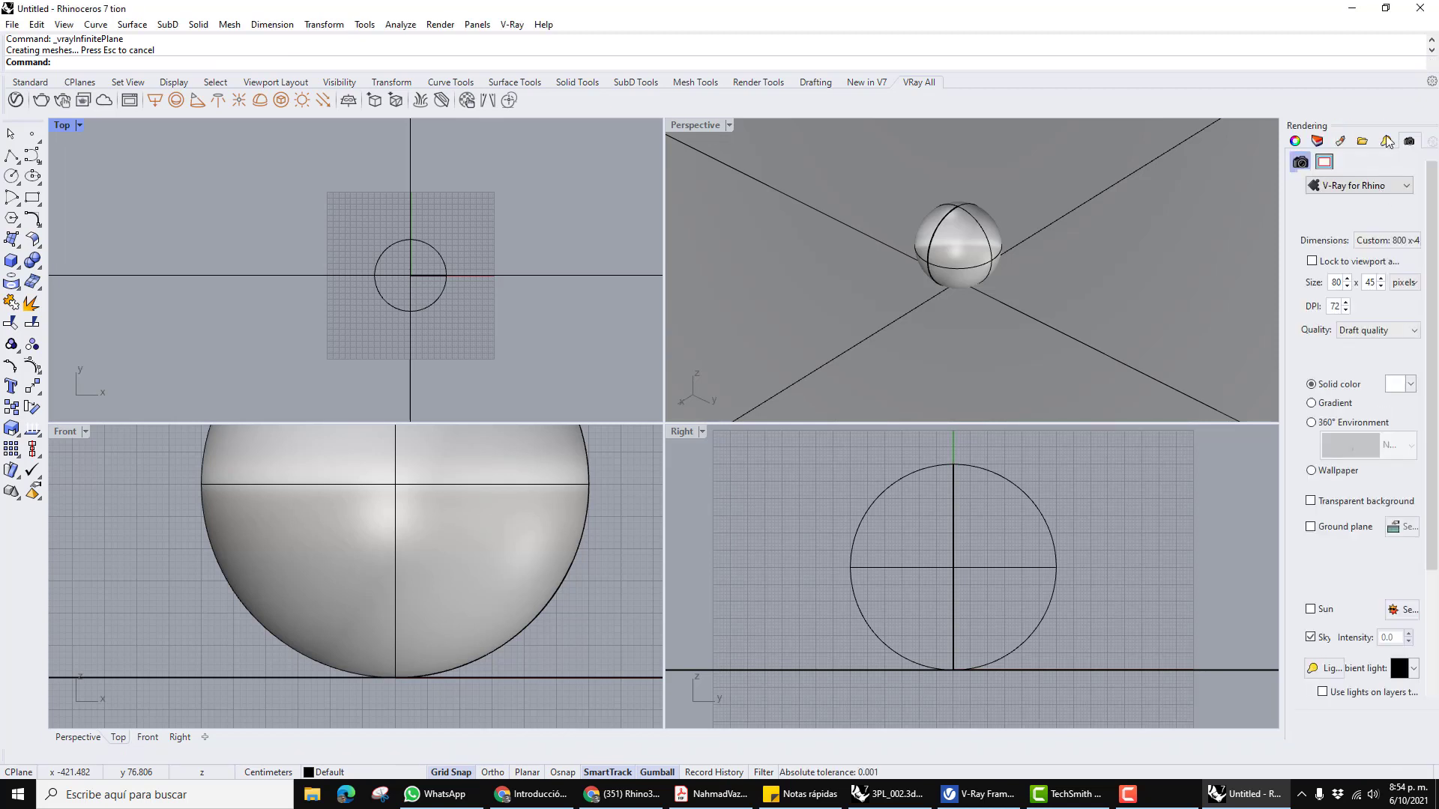
{"action": "left_click_drag", "start_coordinate": [1282, 168], "coordinate": [1263, 168]}
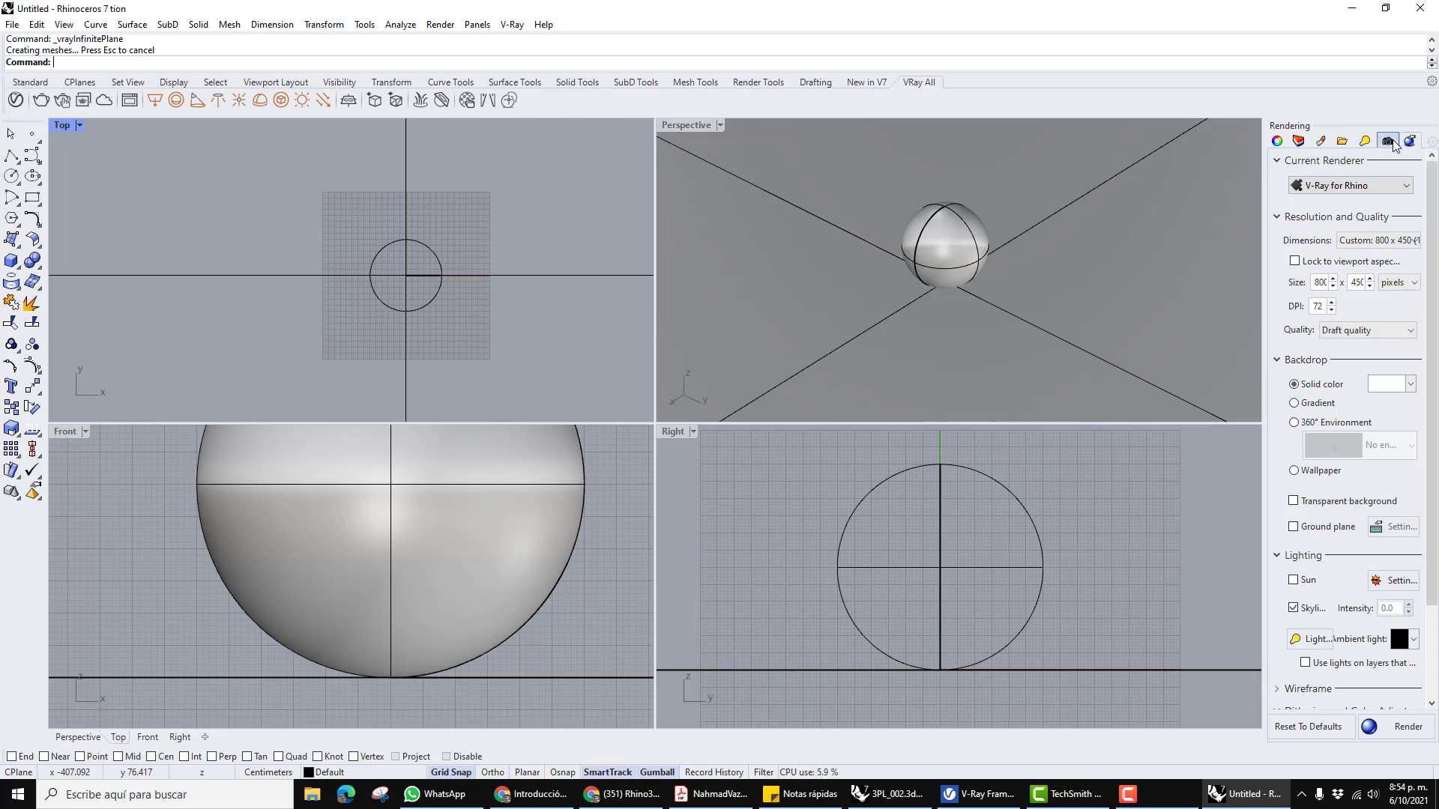
{"action": "left_click", "coordinate": [1387, 141]}
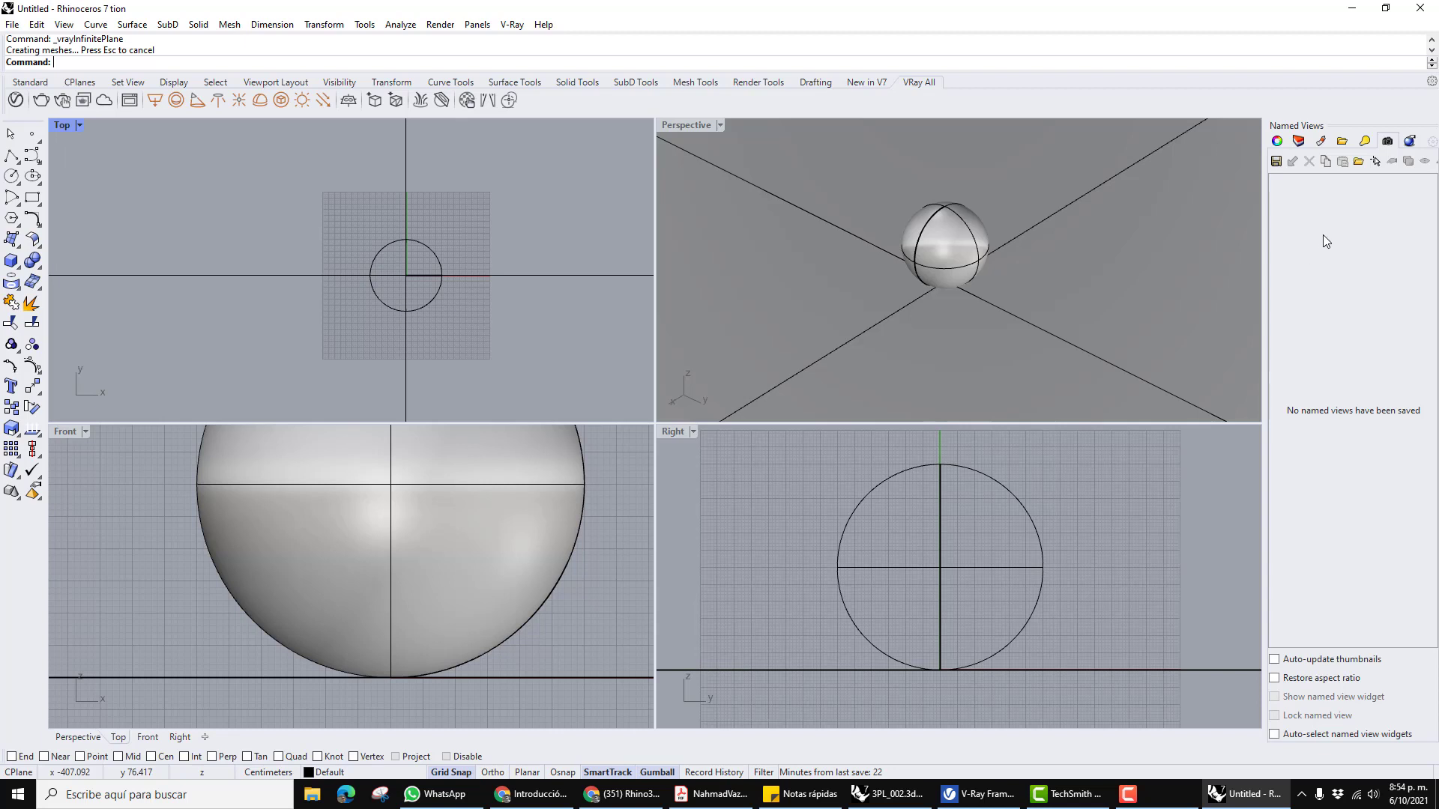
{"action": "left_click", "coordinate": [1409, 141]}
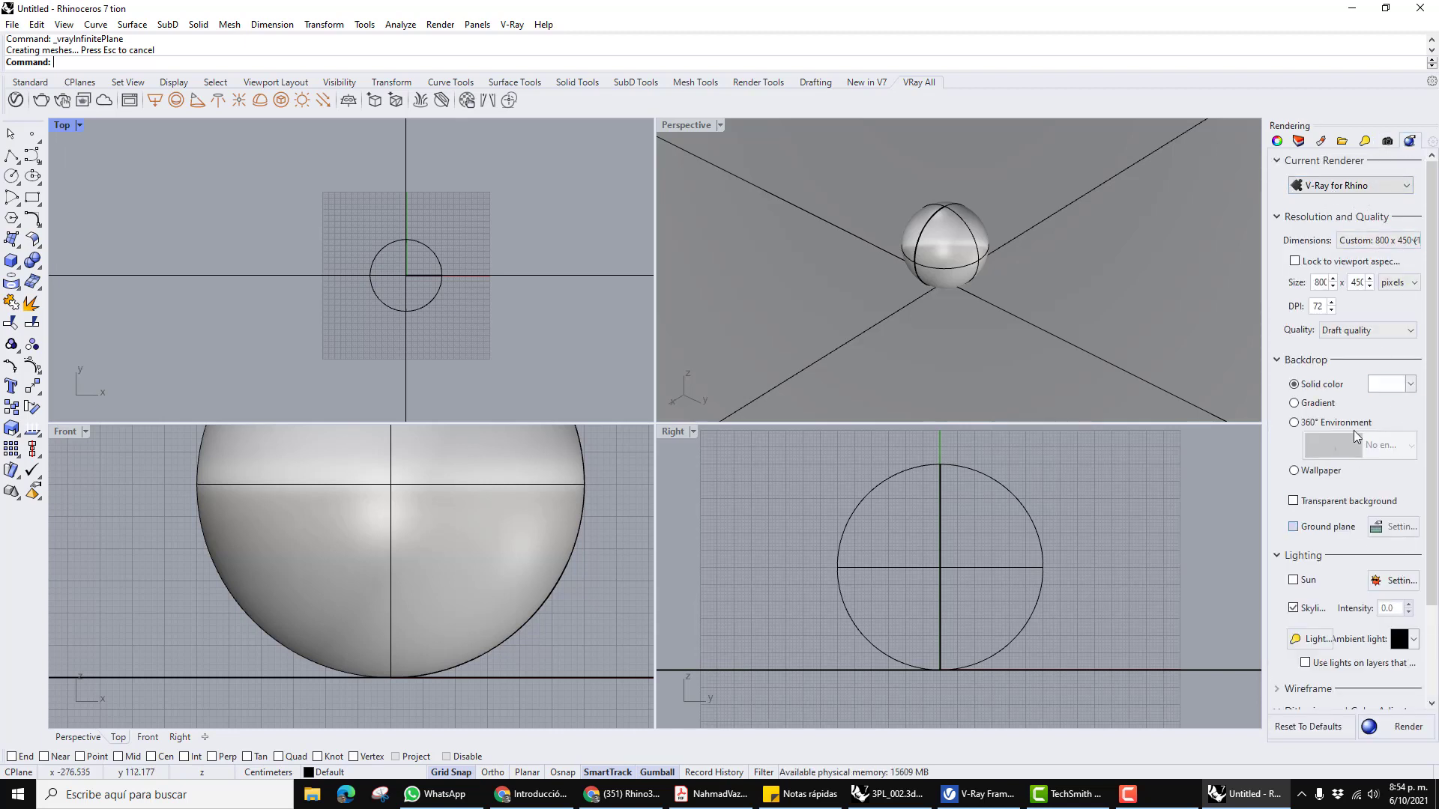
Look through the rendering settings and switch the current renderer to Rhino Render.
{"action": "scroll", "coordinate": [1427, 564], "scroll_direction": "down", "scroll_amount": 3}
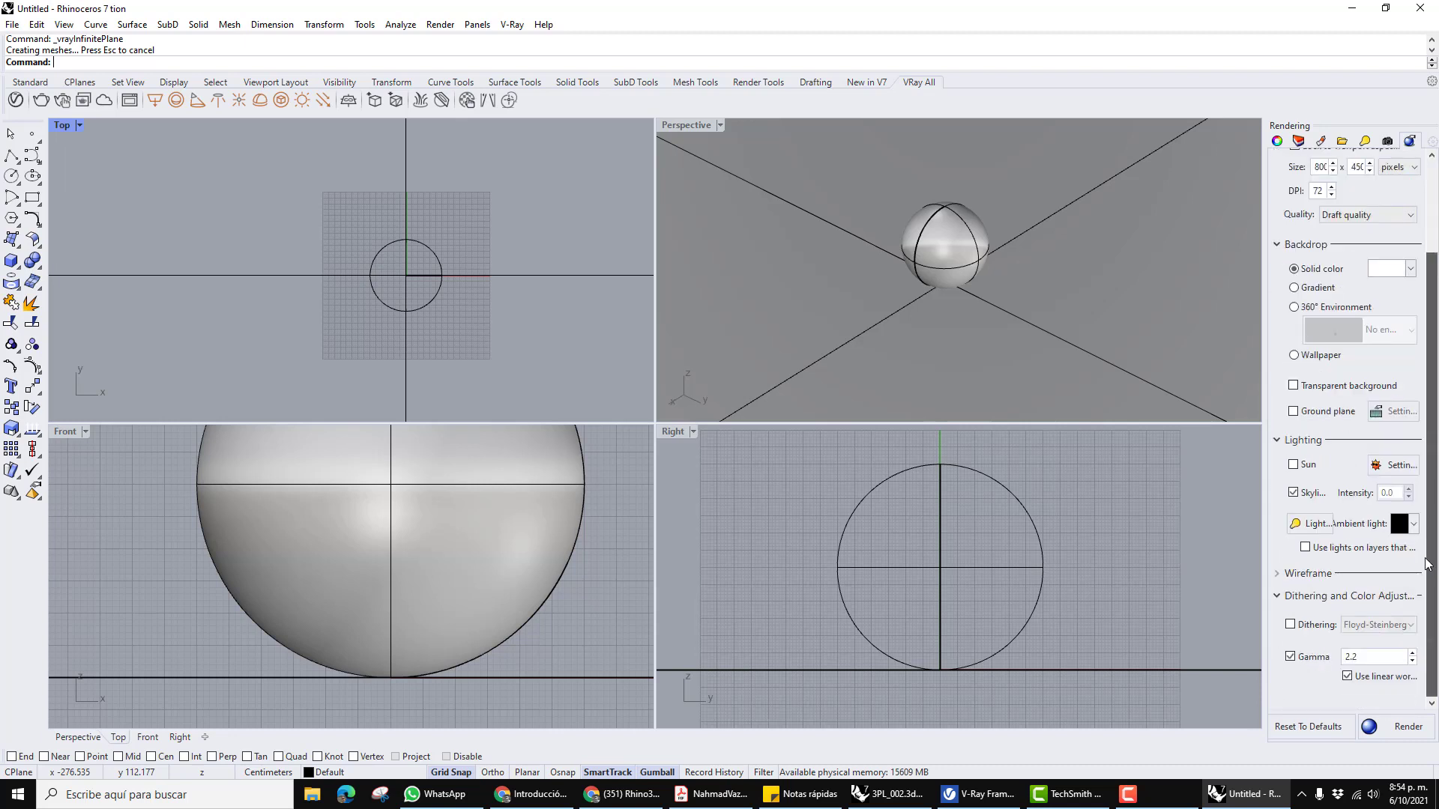
{"action": "scroll", "coordinate": [1427, 563], "scroll_direction": "up", "scroll_amount": 3}
{"action": "left_click", "coordinate": [1379, 186]}
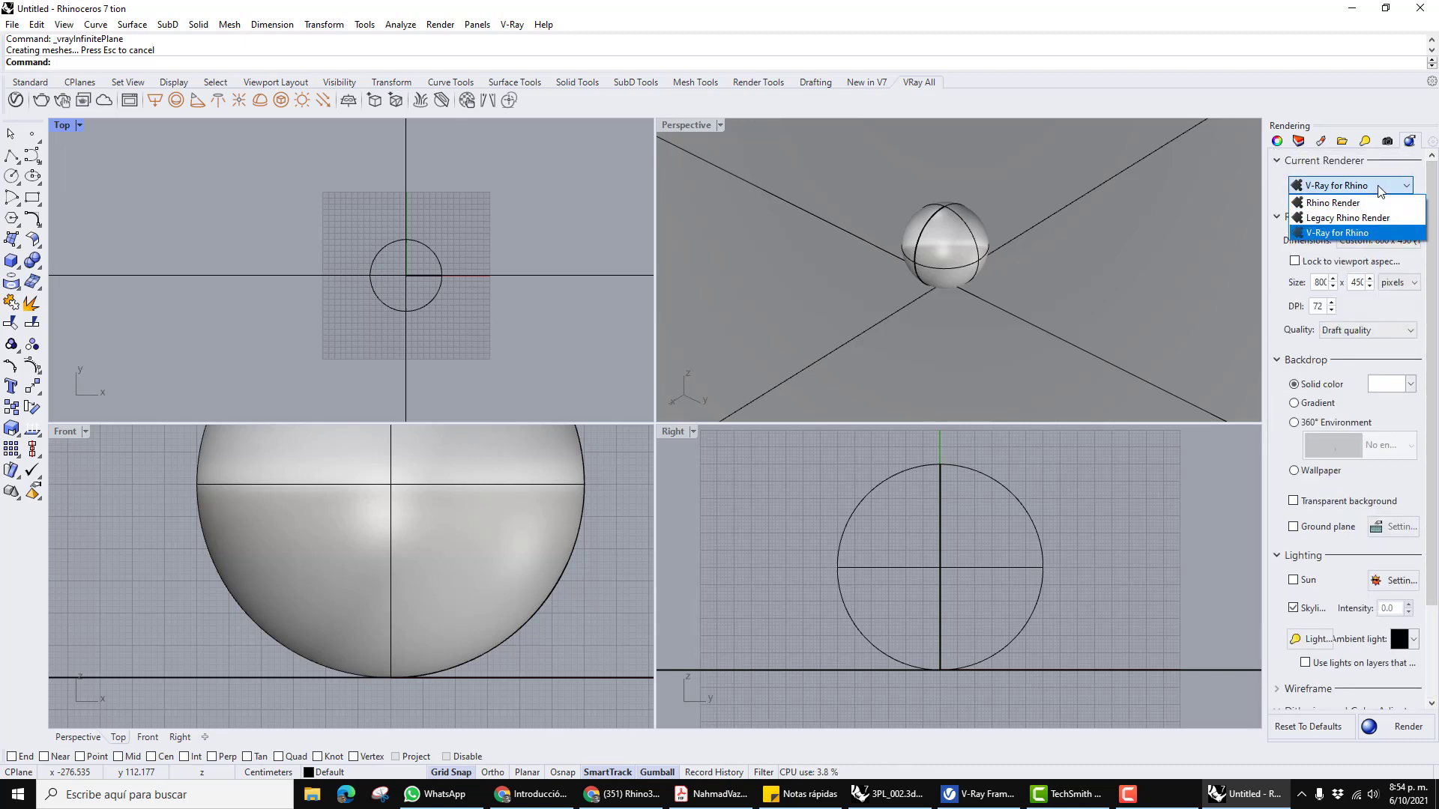
{"action": "left_click", "coordinate": [1360, 203]}
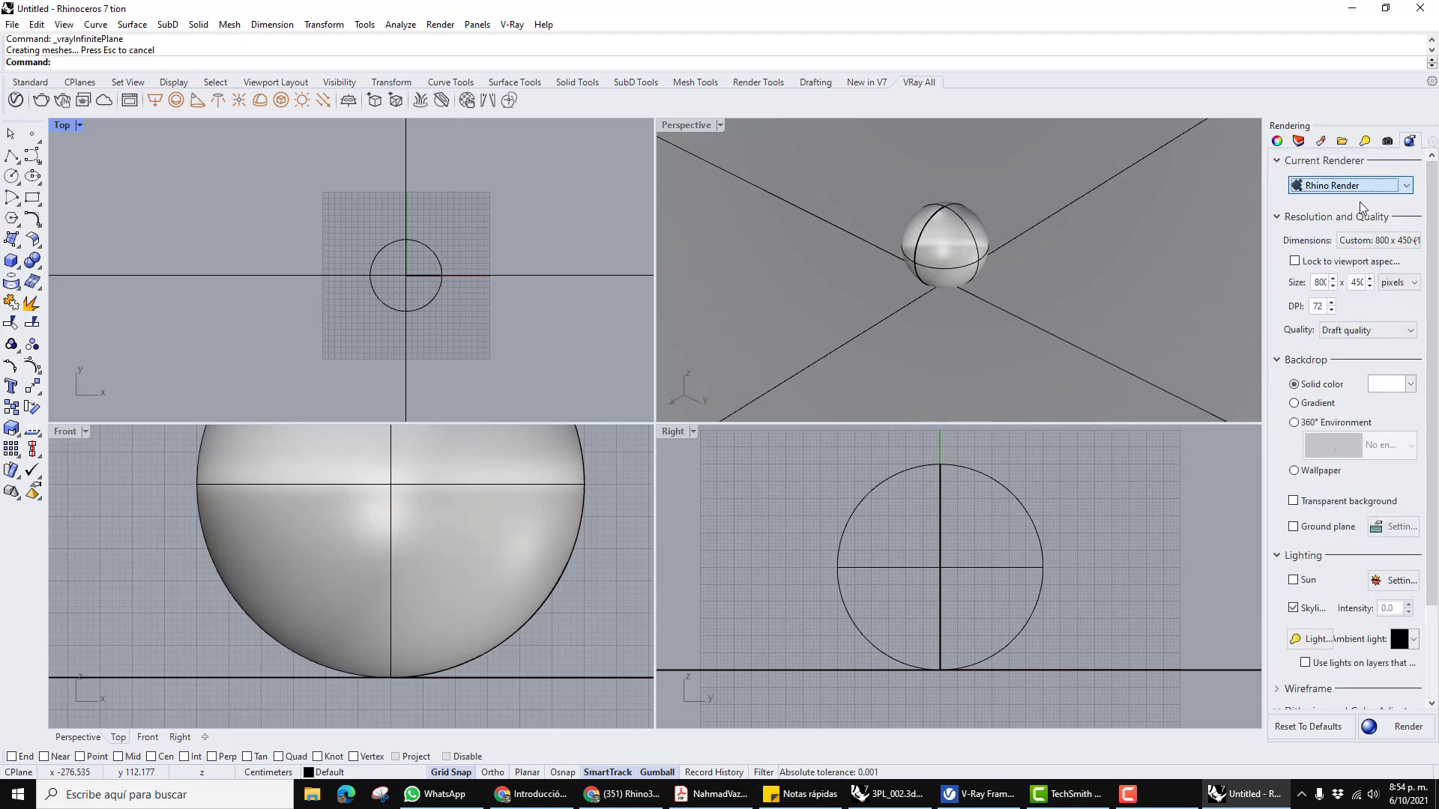
{"action": "left_click", "coordinate": [1366, 187]}
{"action": "left_click", "coordinate": [1350, 203]}
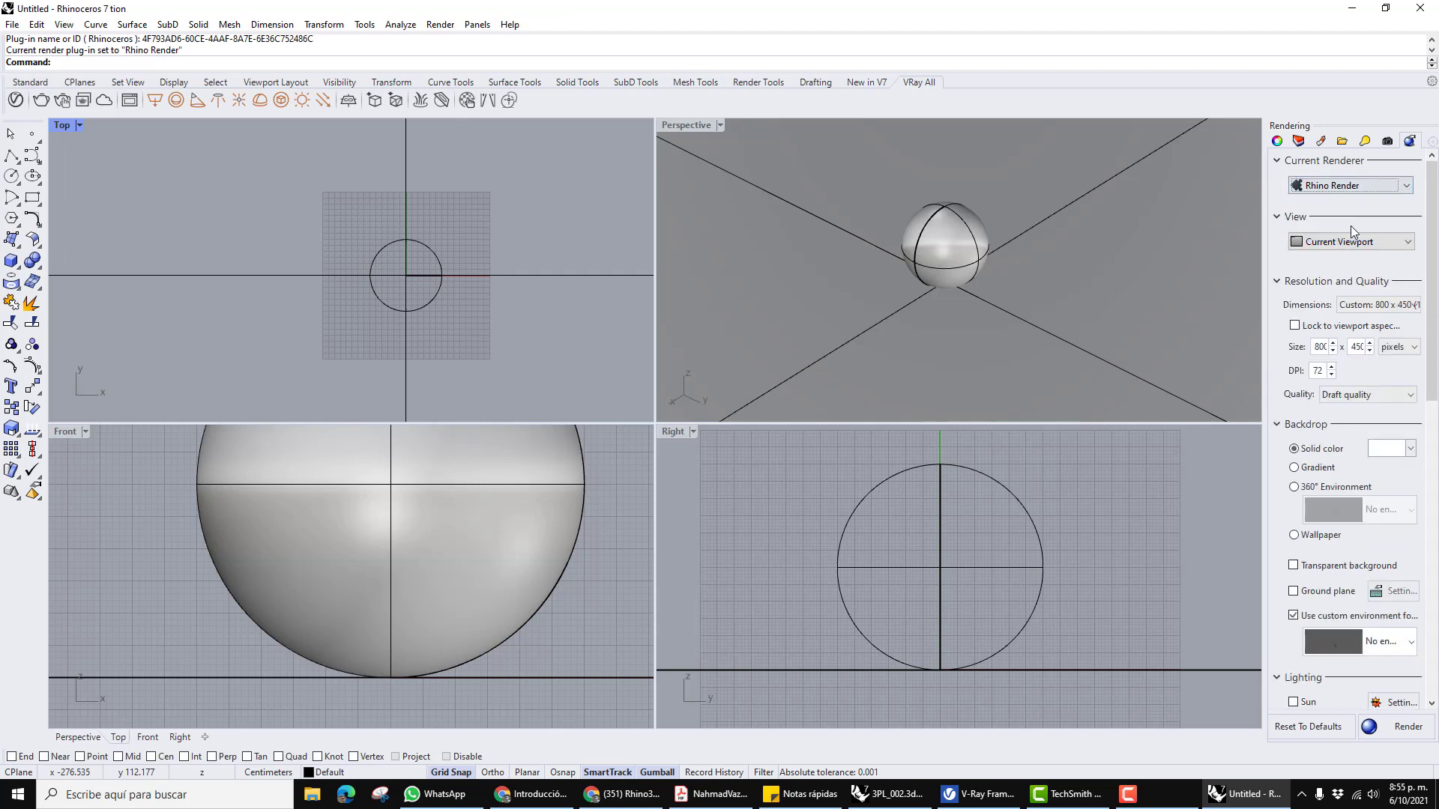
Set the current renderer back to V-Ray for Rhino.
{"action": "left_click", "coordinate": [1350, 191]}
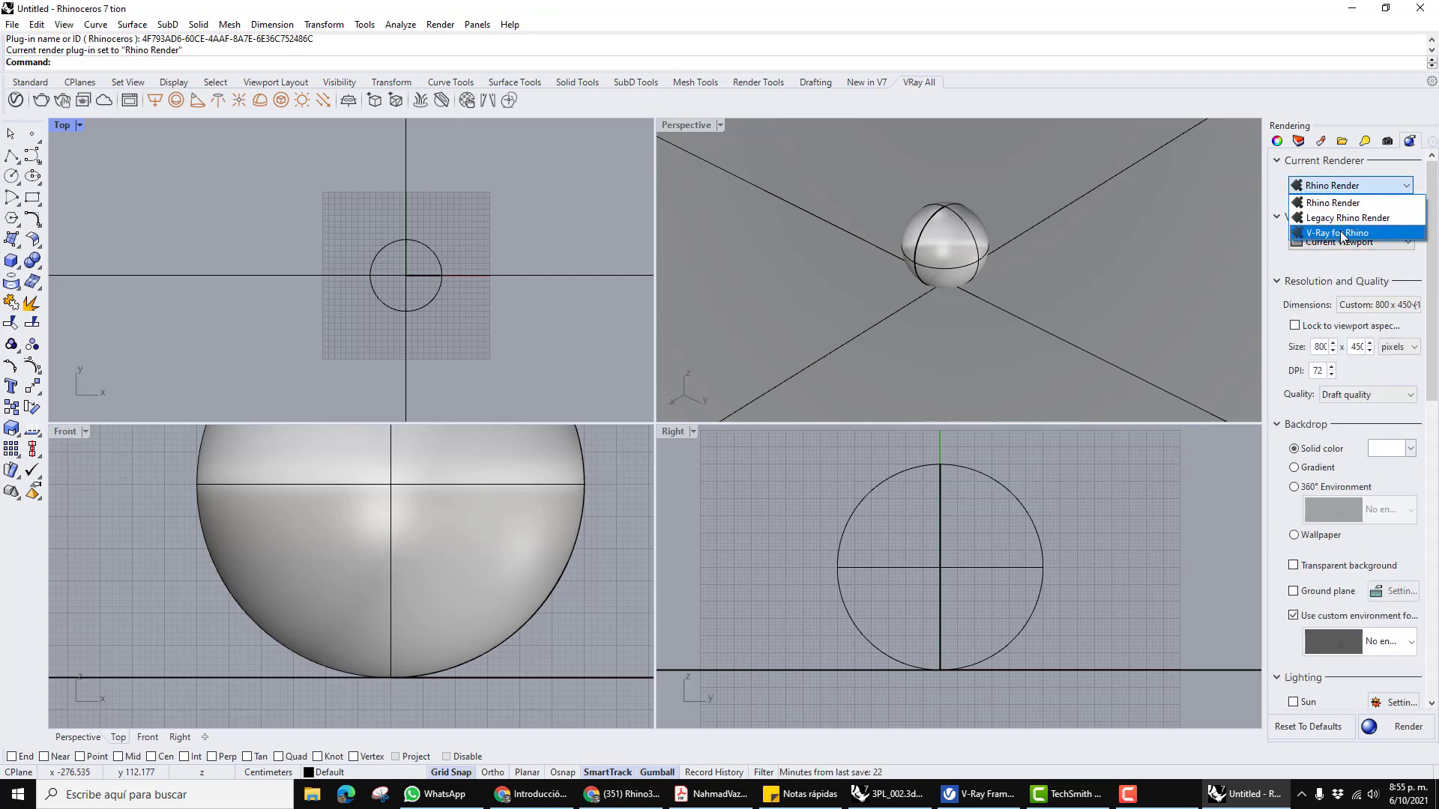
{"action": "left_click", "coordinate": [1340, 233]}
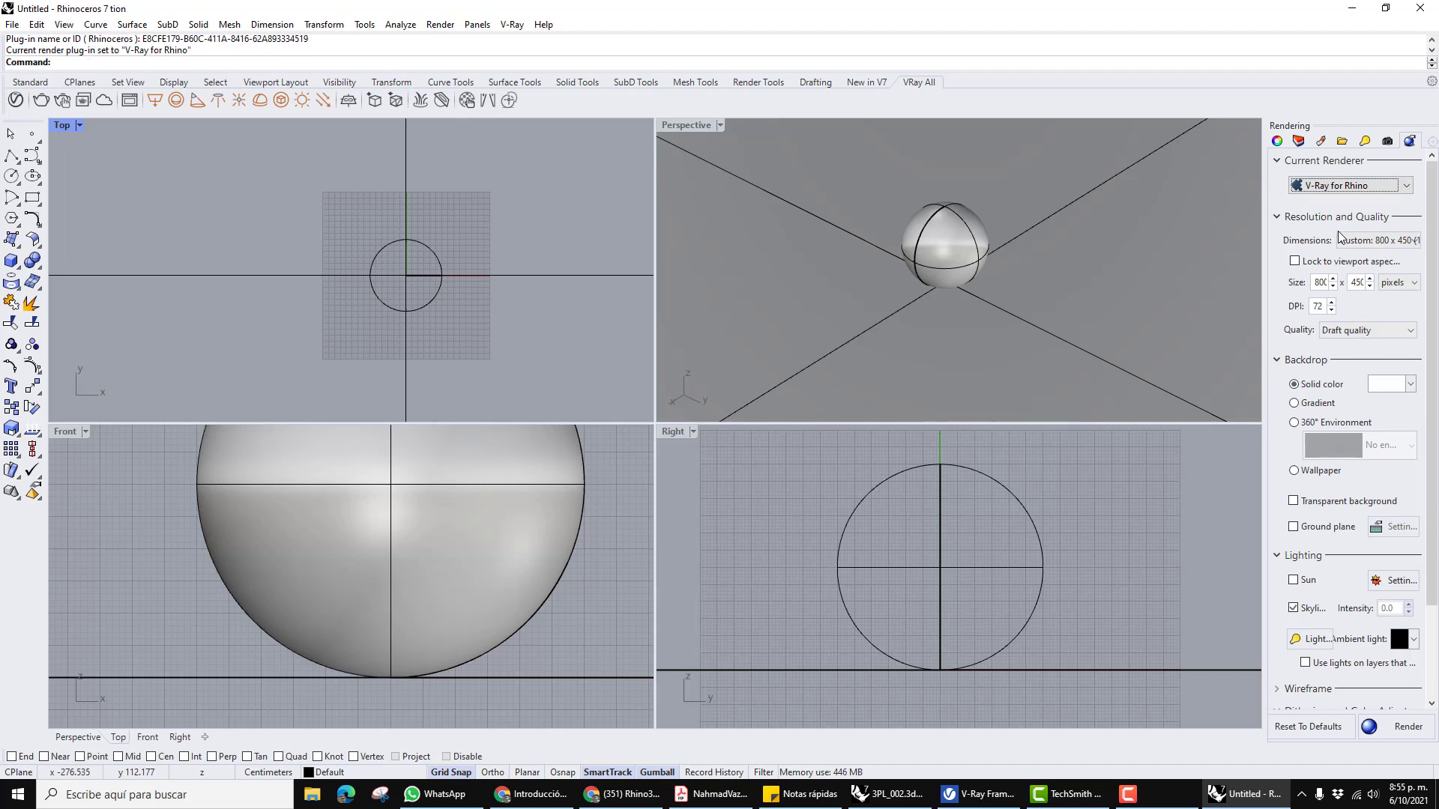
{"action": "left_click", "coordinate": [1332, 189]}
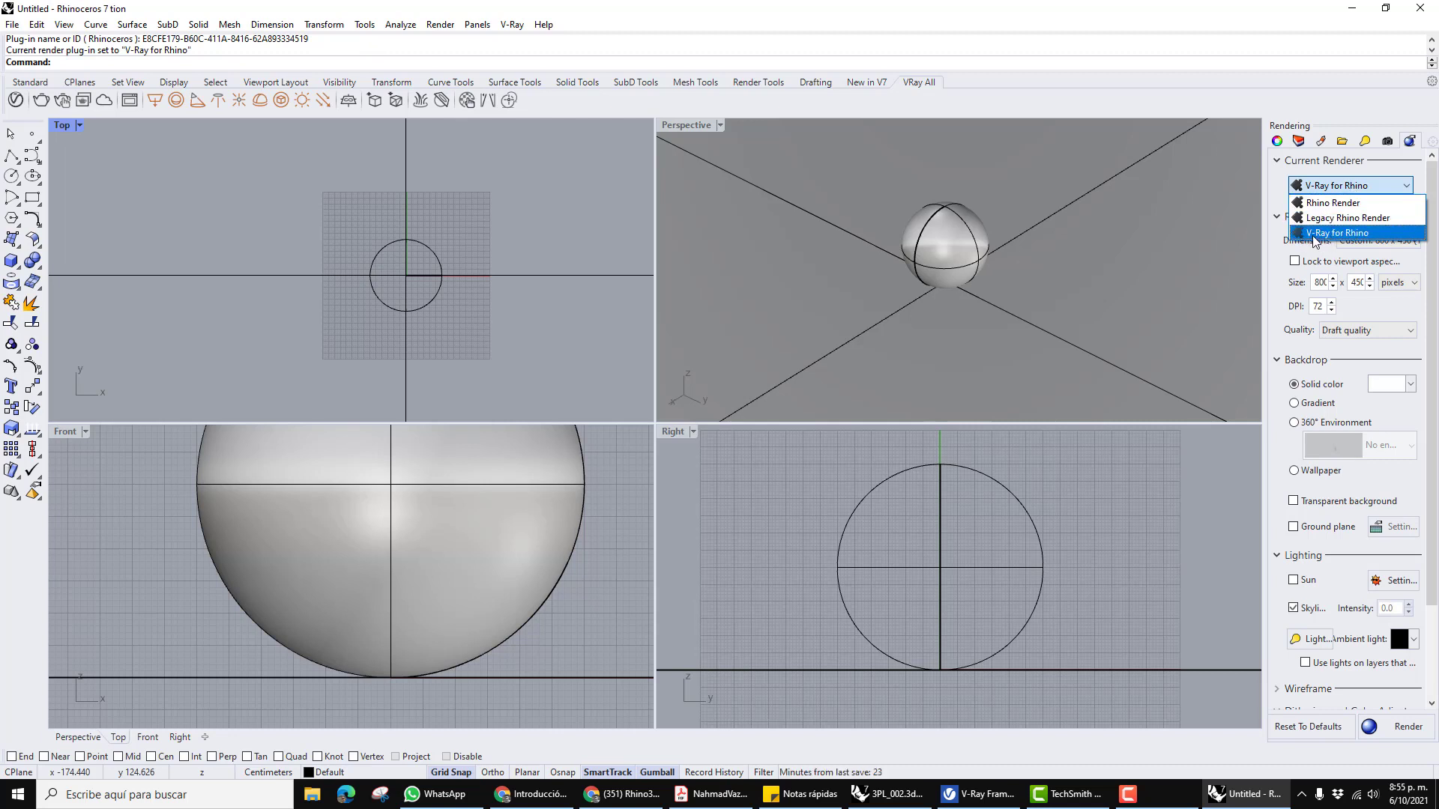
{"action": "left_click", "coordinate": [1361, 235]}
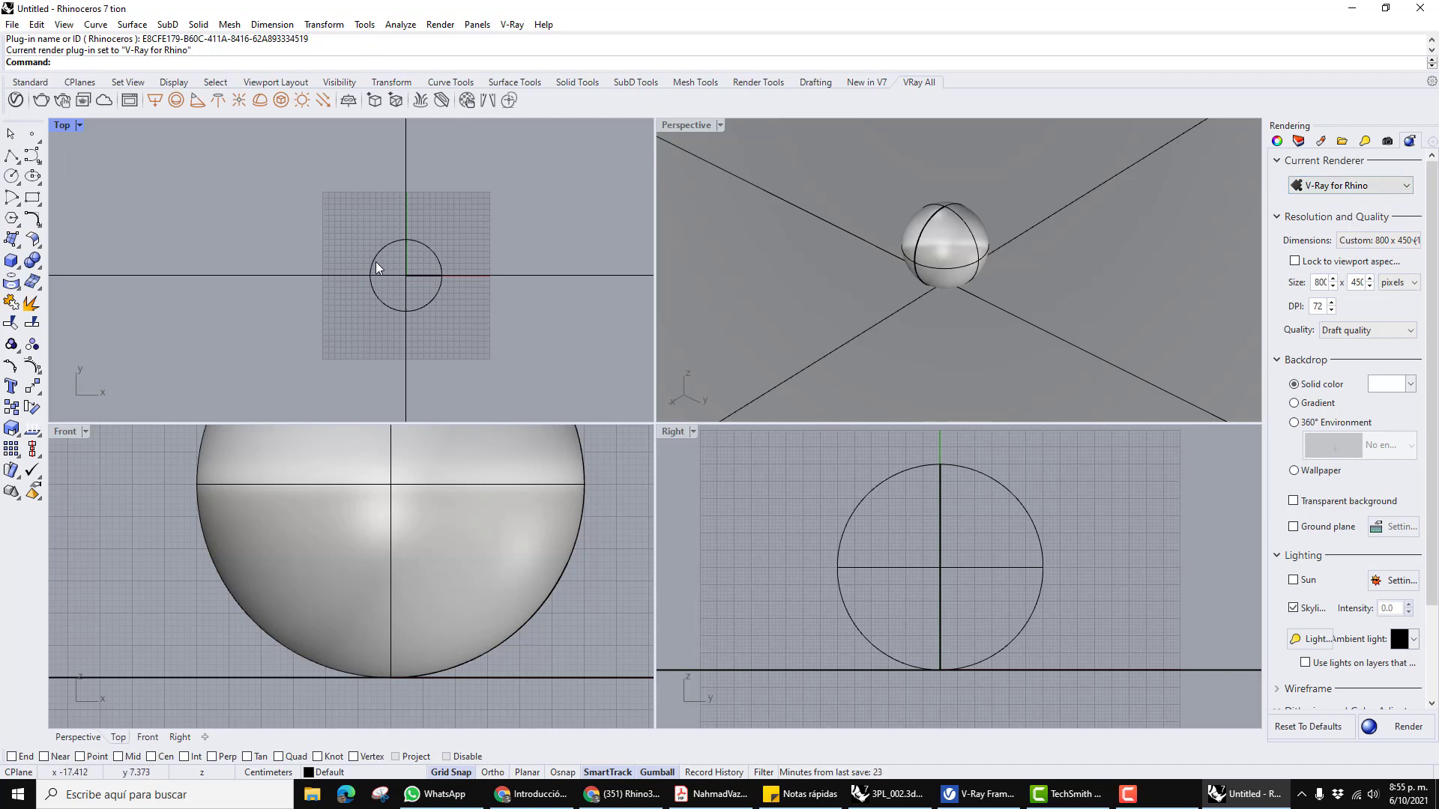
Examine the sphere and the infinite plane in the Top and Perspective views, checking each as a separate object.
{"action": "scroll", "coordinate": [411, 262], "scroll_direction": "down", "scroll_amount": 3}
{"action": "scroll", "coordinate": [344, 257], "scroll_direction": "up", "scroll_amount": 3}
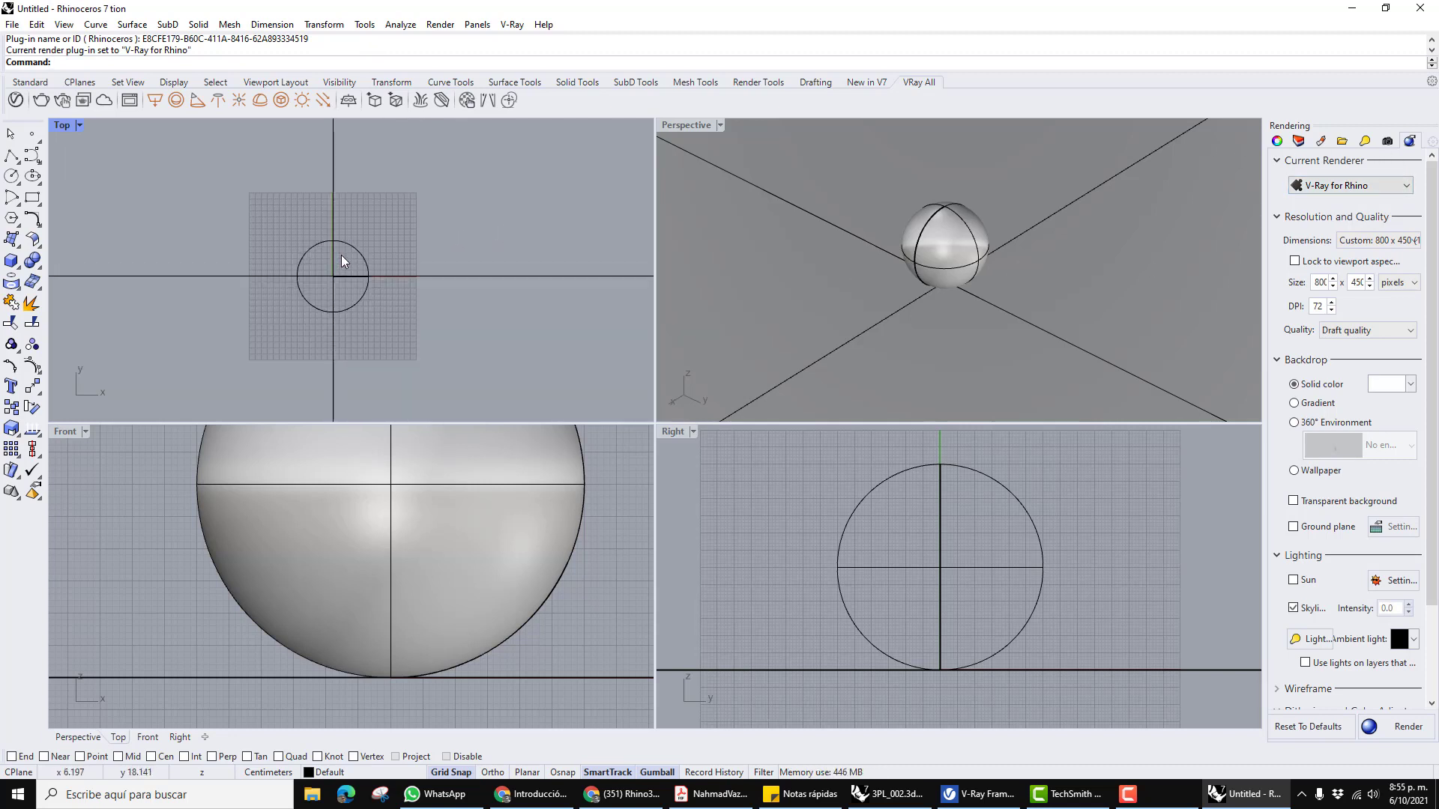
{"action": "scroll", "coordinate": [429, 258], "scroll_direction": "up", "scroll_amount": 2}
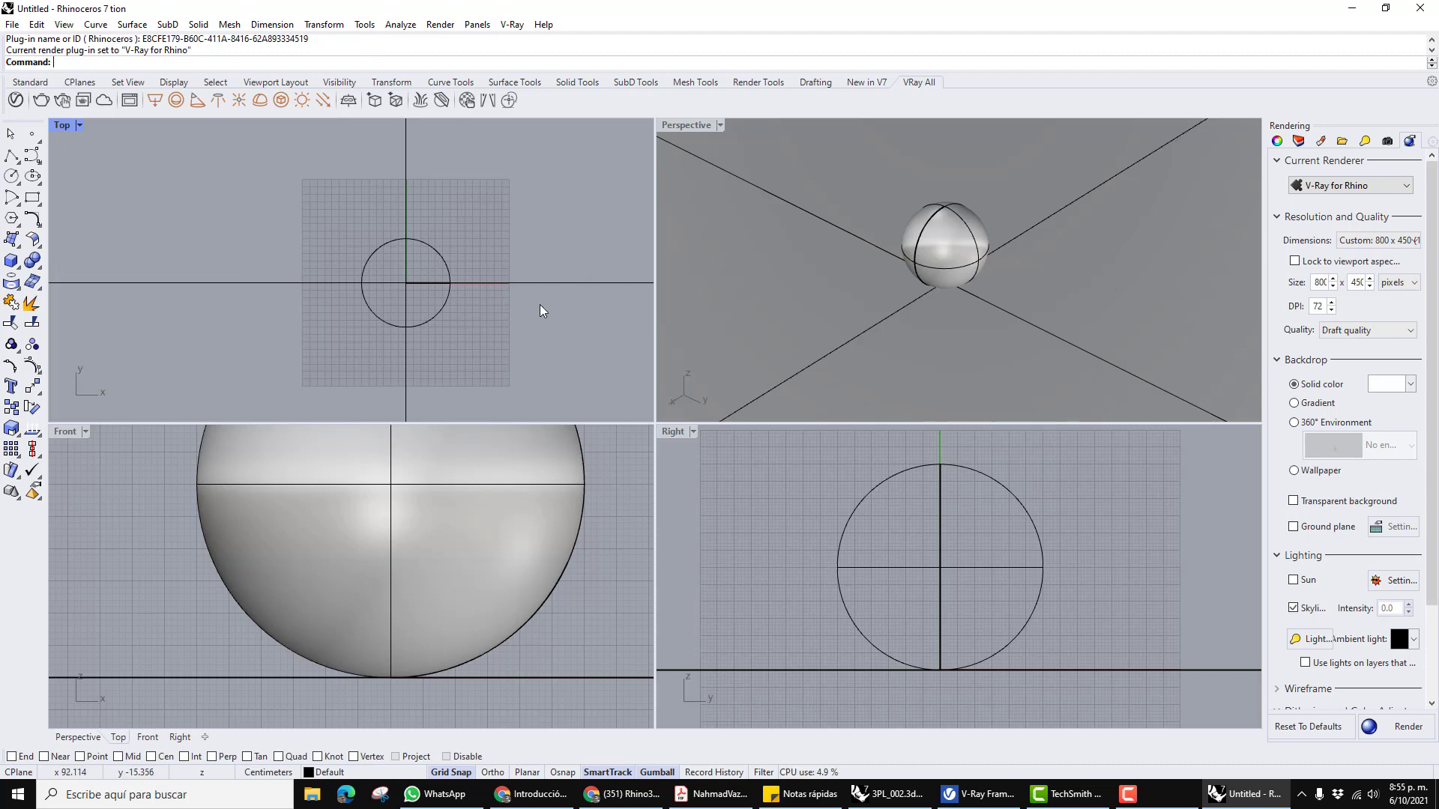
{"action": "right_click_drag", "start_coordinate": [540, 304], "coordinate": [542, 283]}
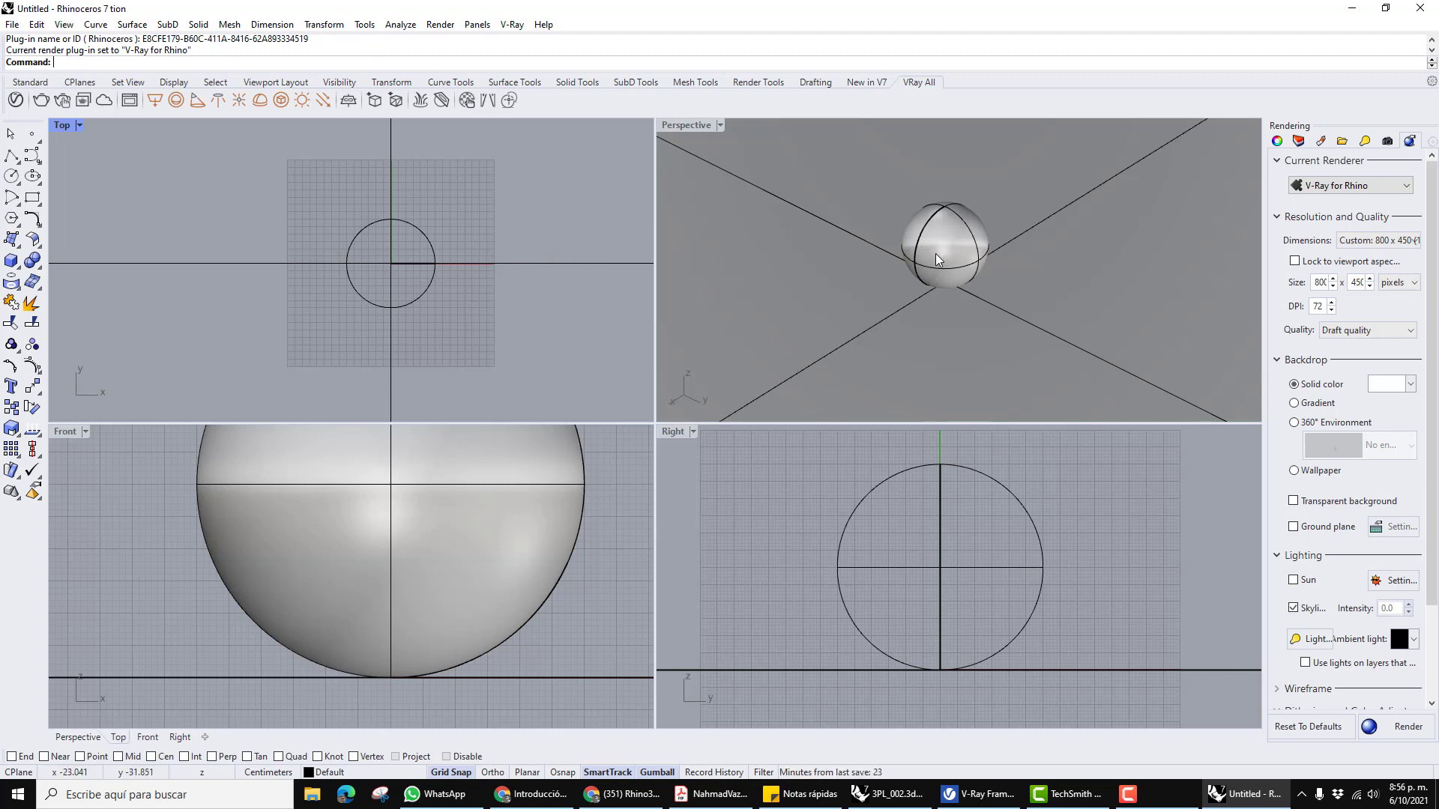
{"action": "right_click_drag", "start_coordinate": [935, 253], "coordinate": [995, 267]}
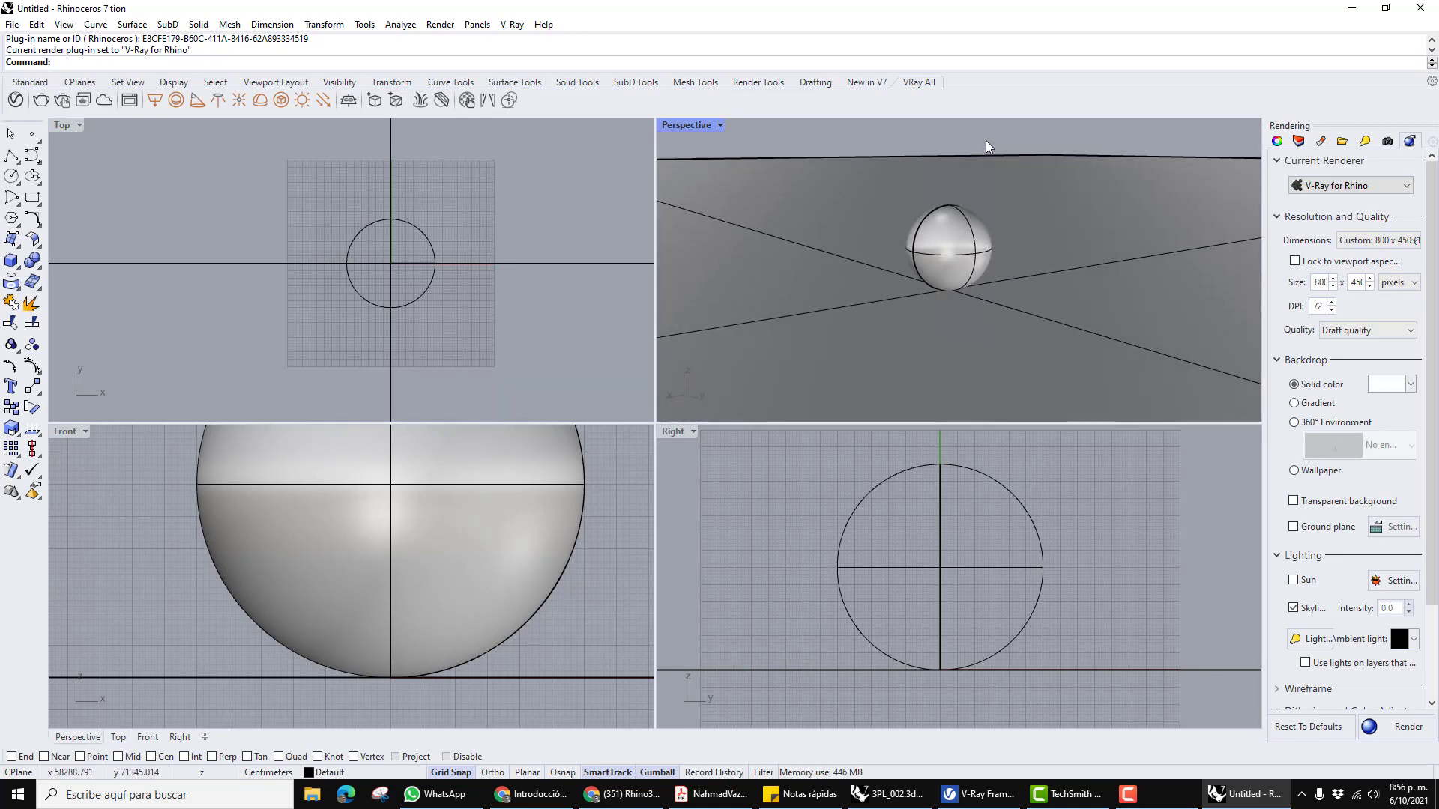
{"action": "left_click", "coordinate": [950, 236]}
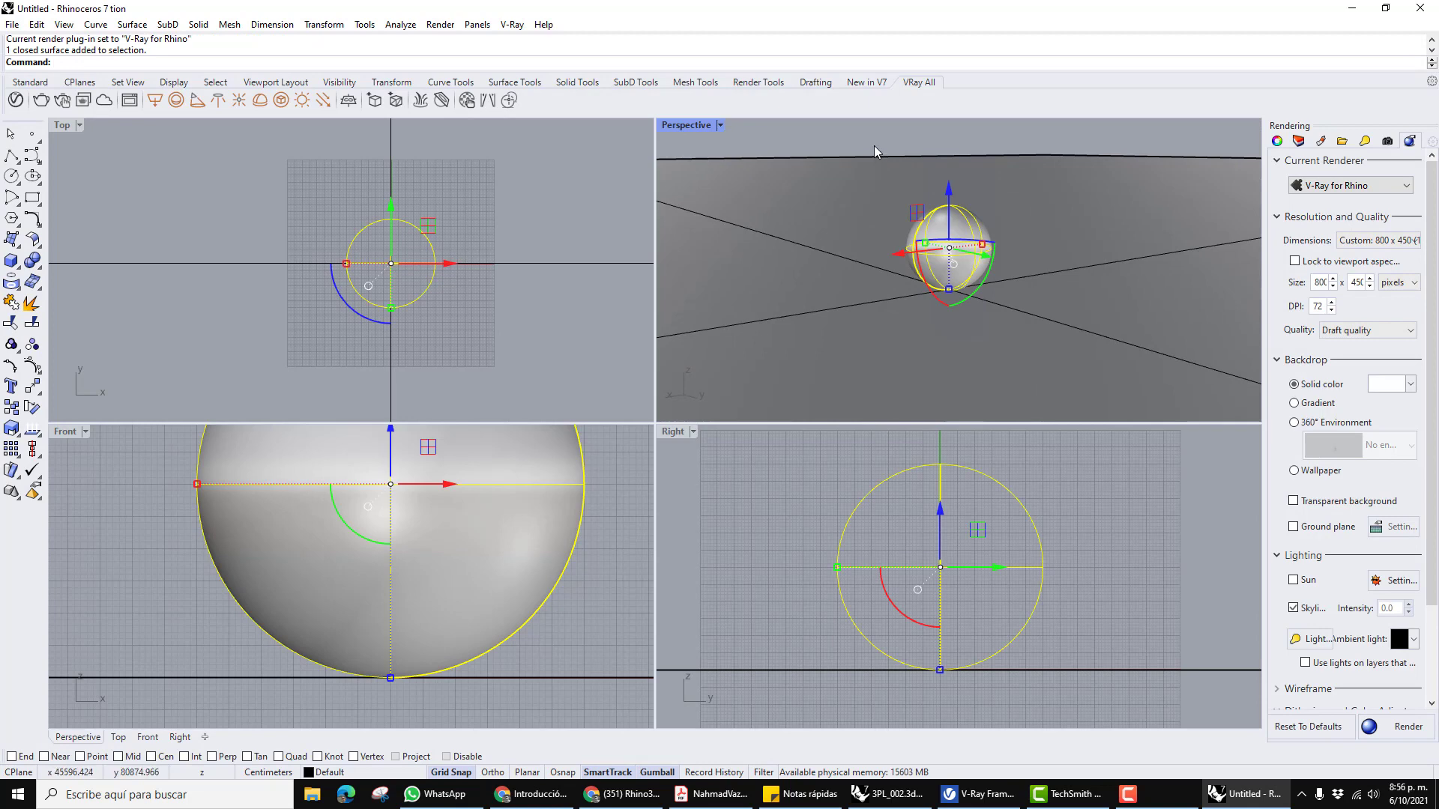
{"action": "key", "text": "Escape"}
{"action": "left_click", "coordinate": [851, 193]}
{"action": "key", "text": "Escape"}
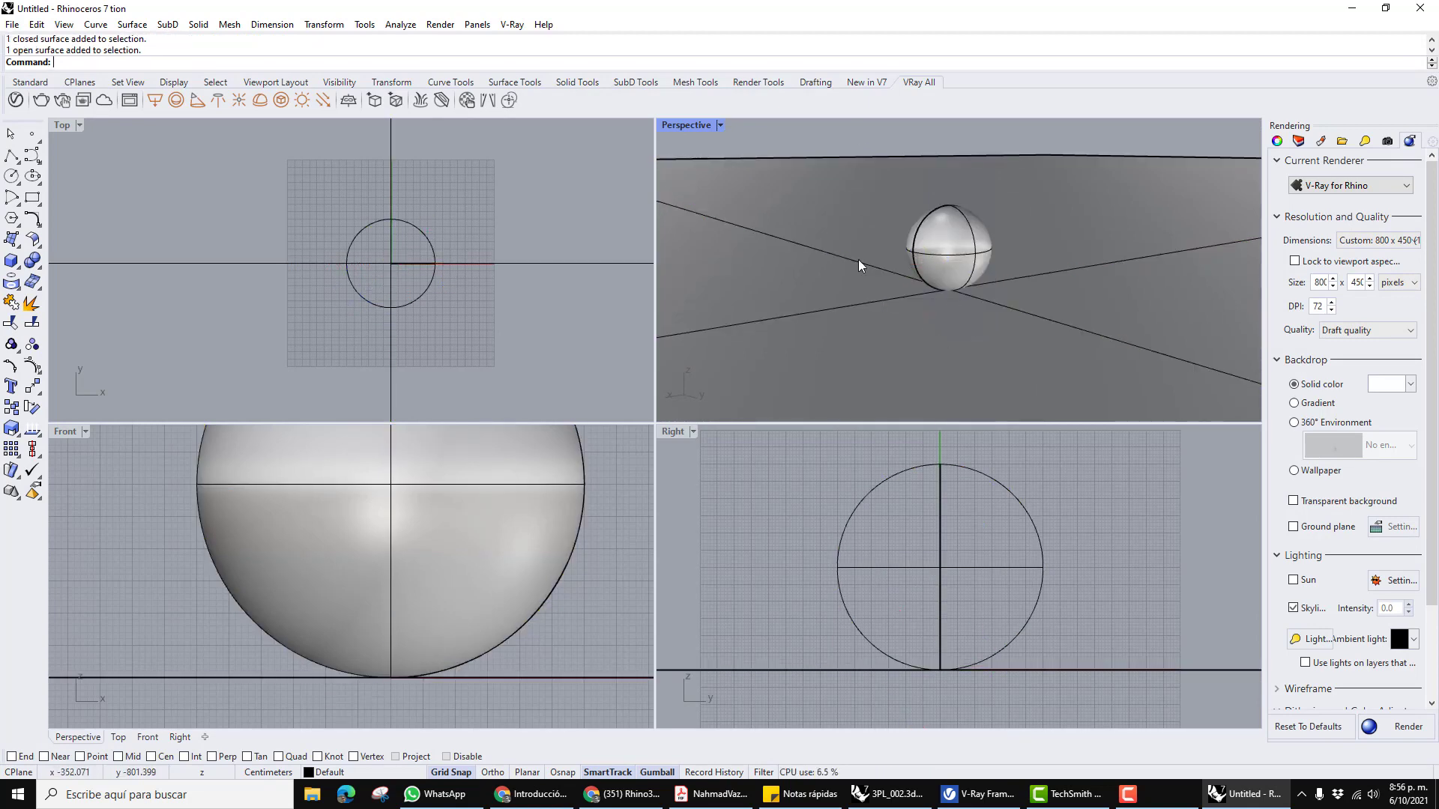
{"action": "right_click_drag", "start_coordinate": [858, 263], "coordinate": [965, 259]}
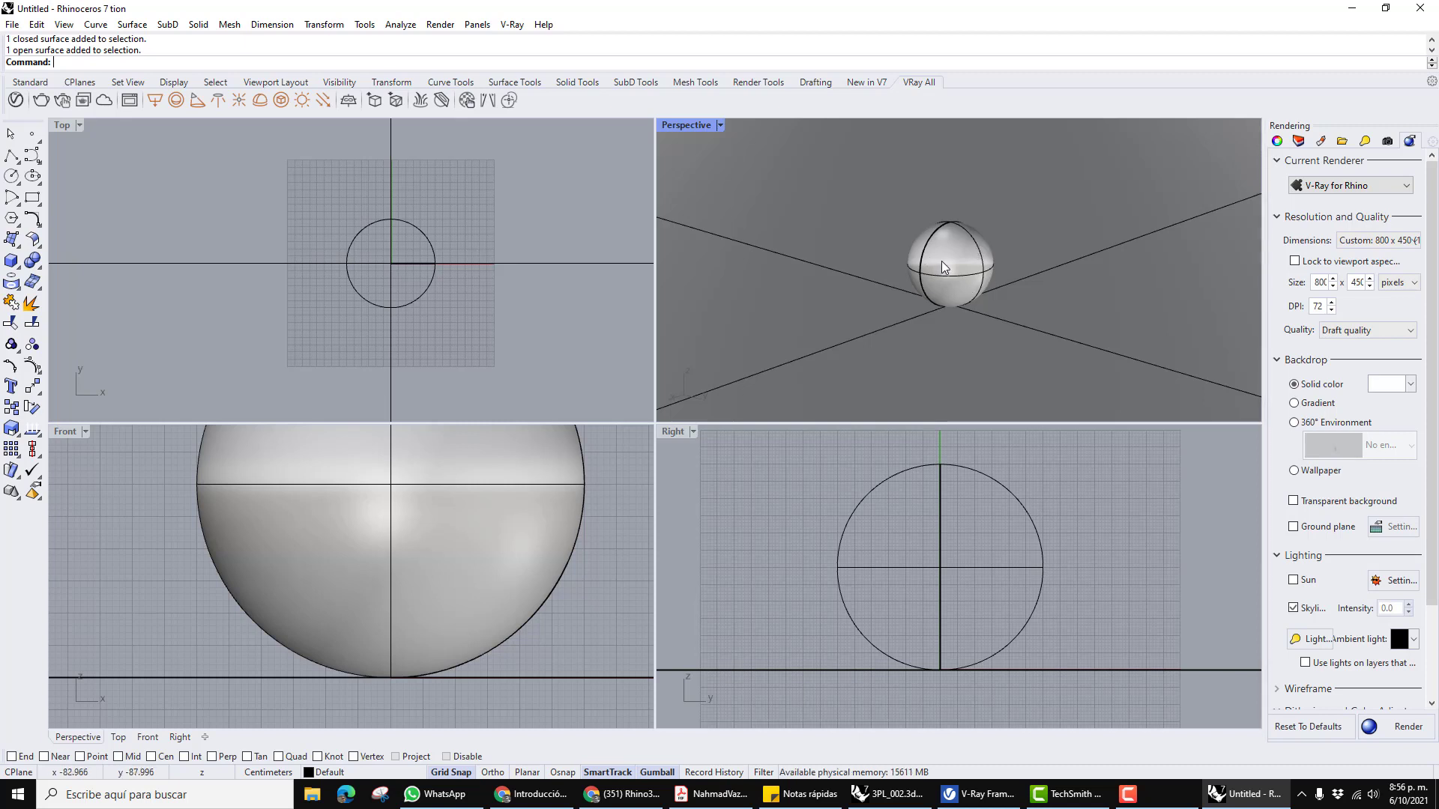
Create two new layers named Esfera and Plano.
{"action": "left_click", "coordinate": [1278, 142]}
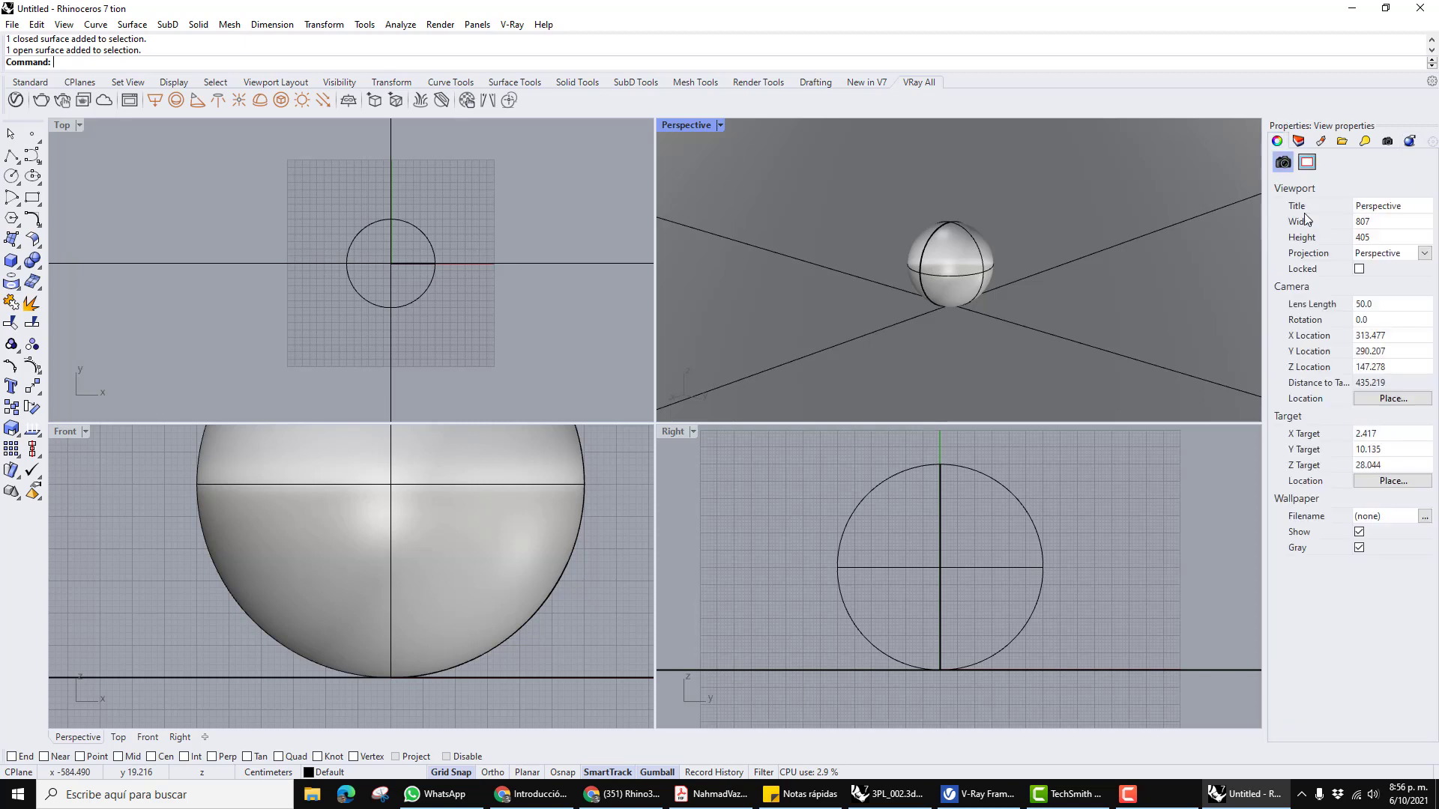
{"action": "left_click", "coordinate": [1298, 142]}
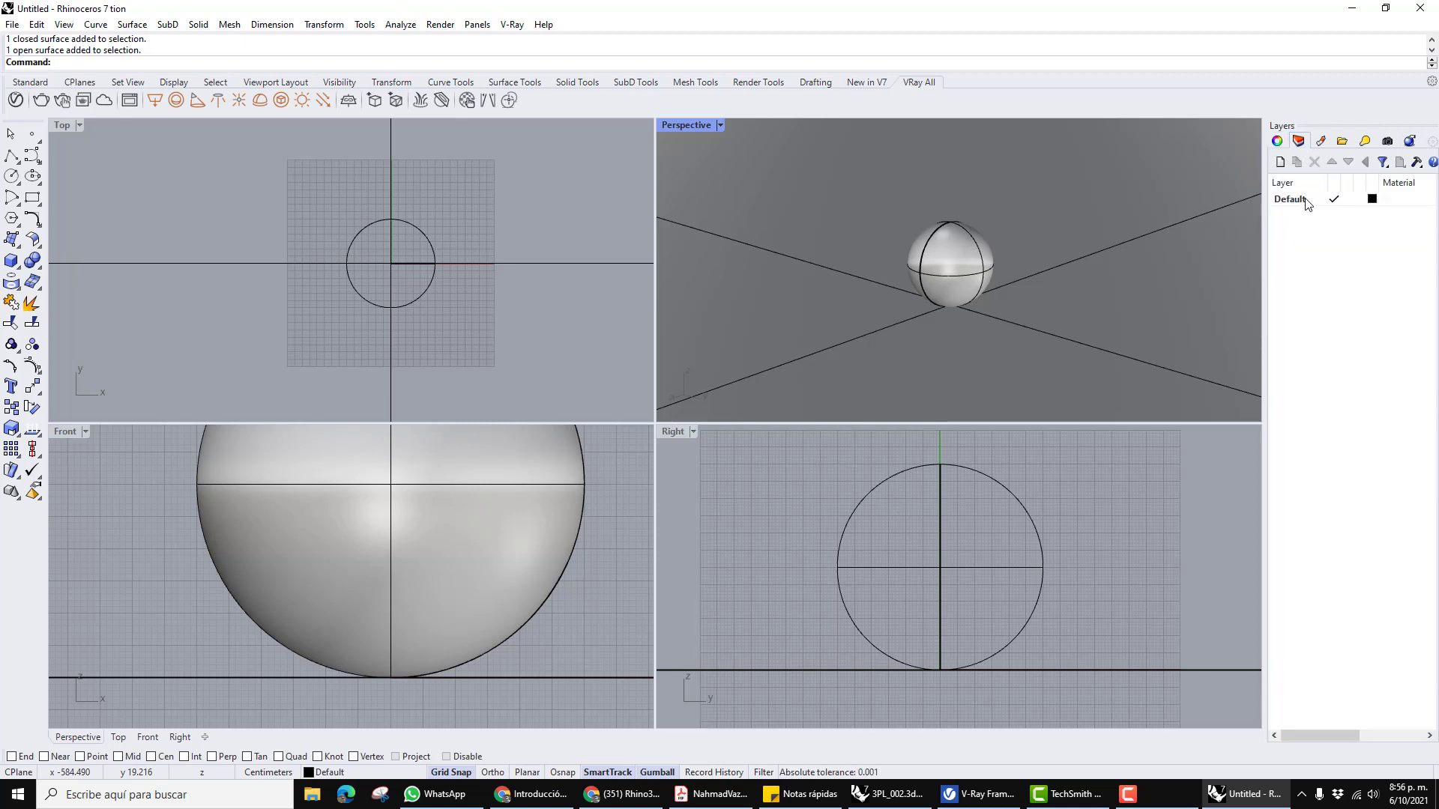
{"action": "left_click", "coordinate": [1280, 162]}
{"action": "type", "text": "E"}
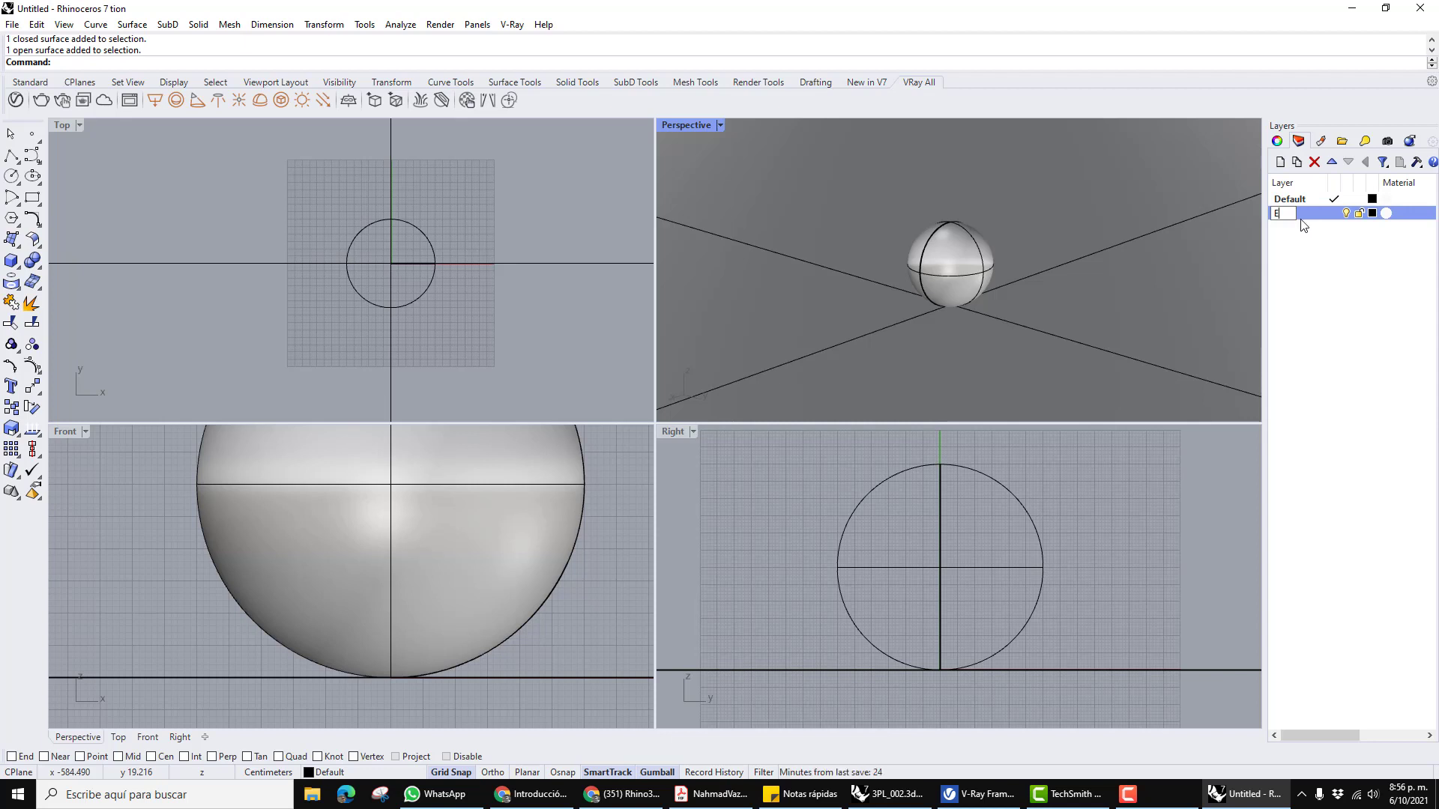
{"action": "type", "text": "sfera"}
{"action": "key", "text": "Return"}
{"action": "left_click", "coordinate": [1280, 163]}
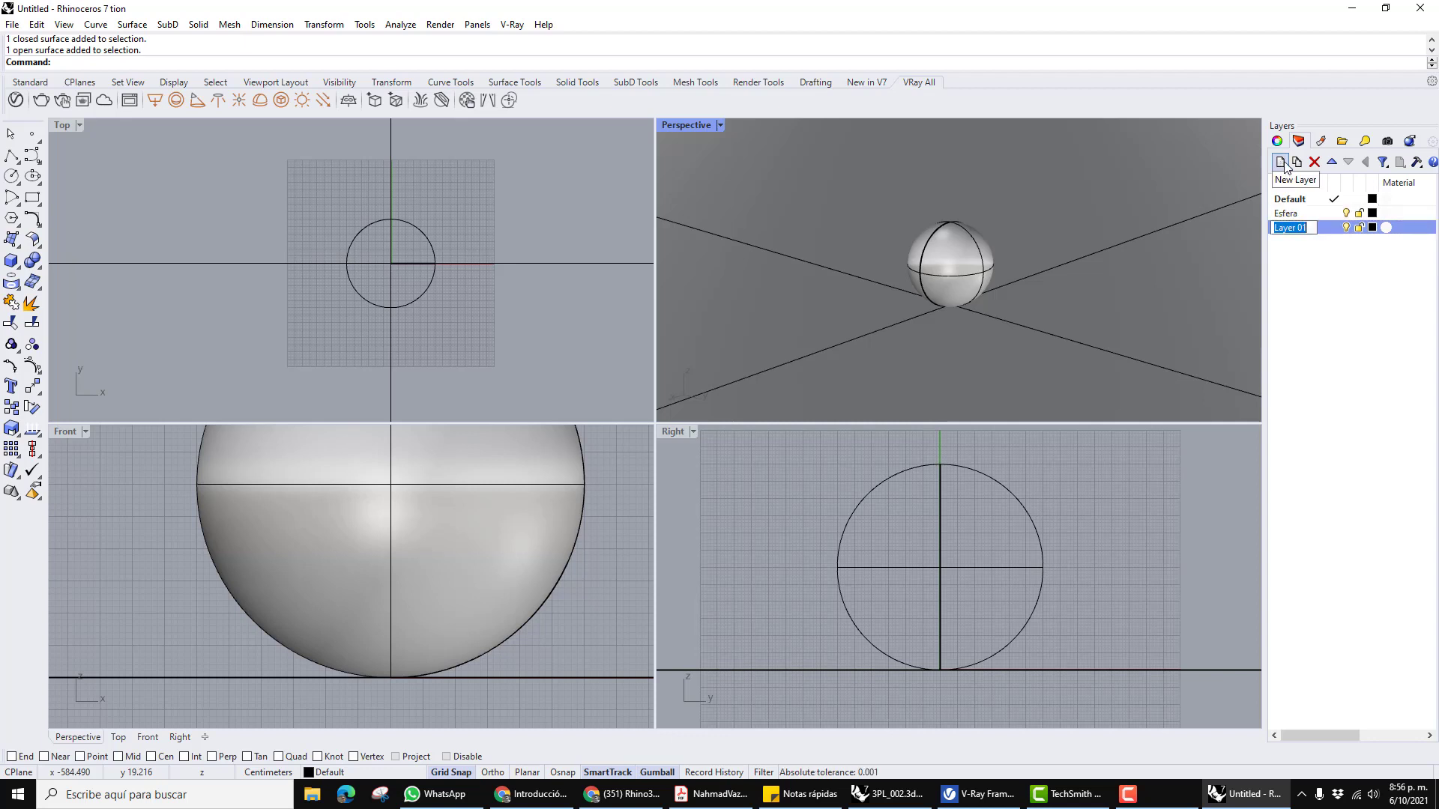
{"action": "type", "text": "Plano"}
{"action": "key", "text": "Return"}
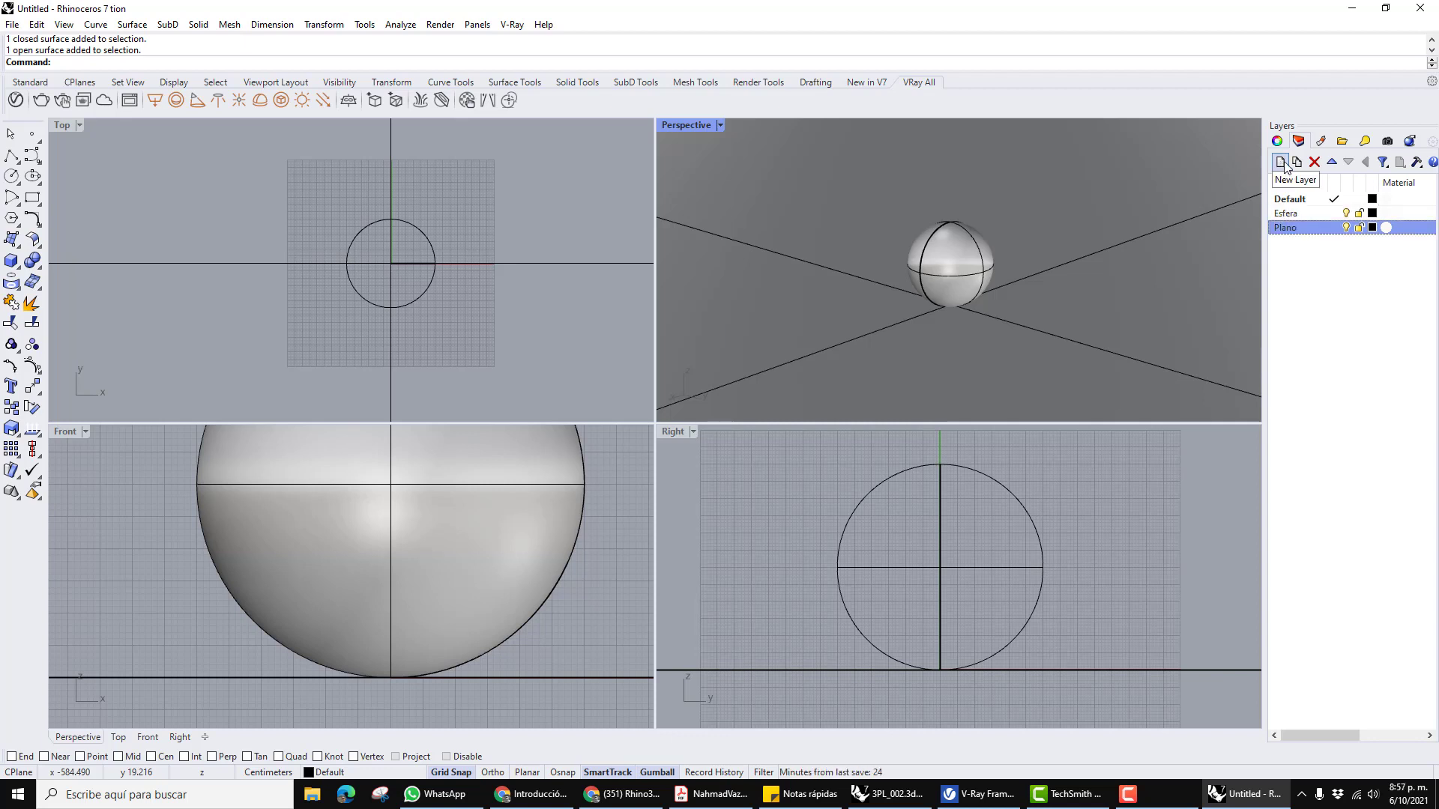
Select the sphere and change its object layer to Esfera.
{"action": "left_click", "coordinate": [950, 254]}
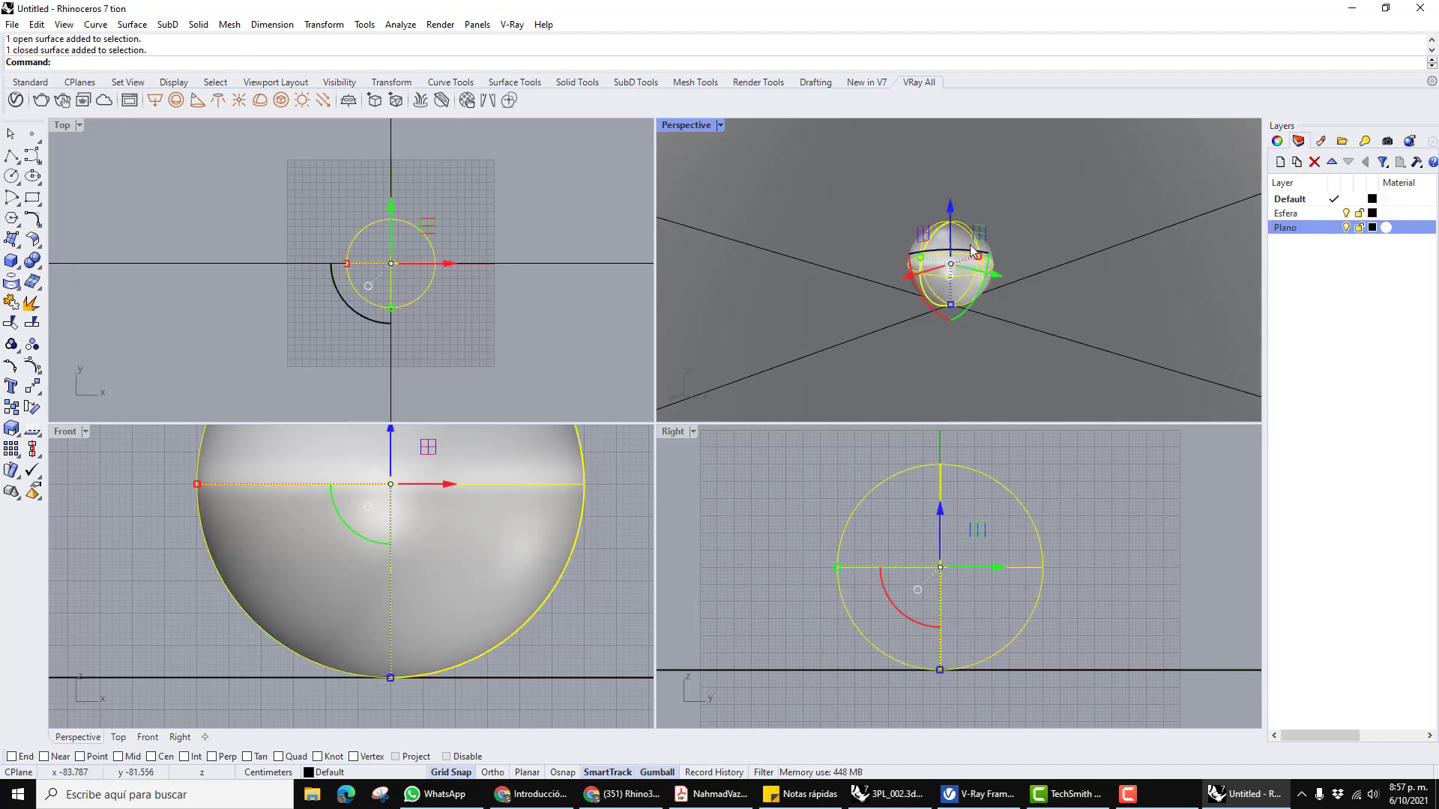
{"action": "left_click", "coordinate": [32, 82]}
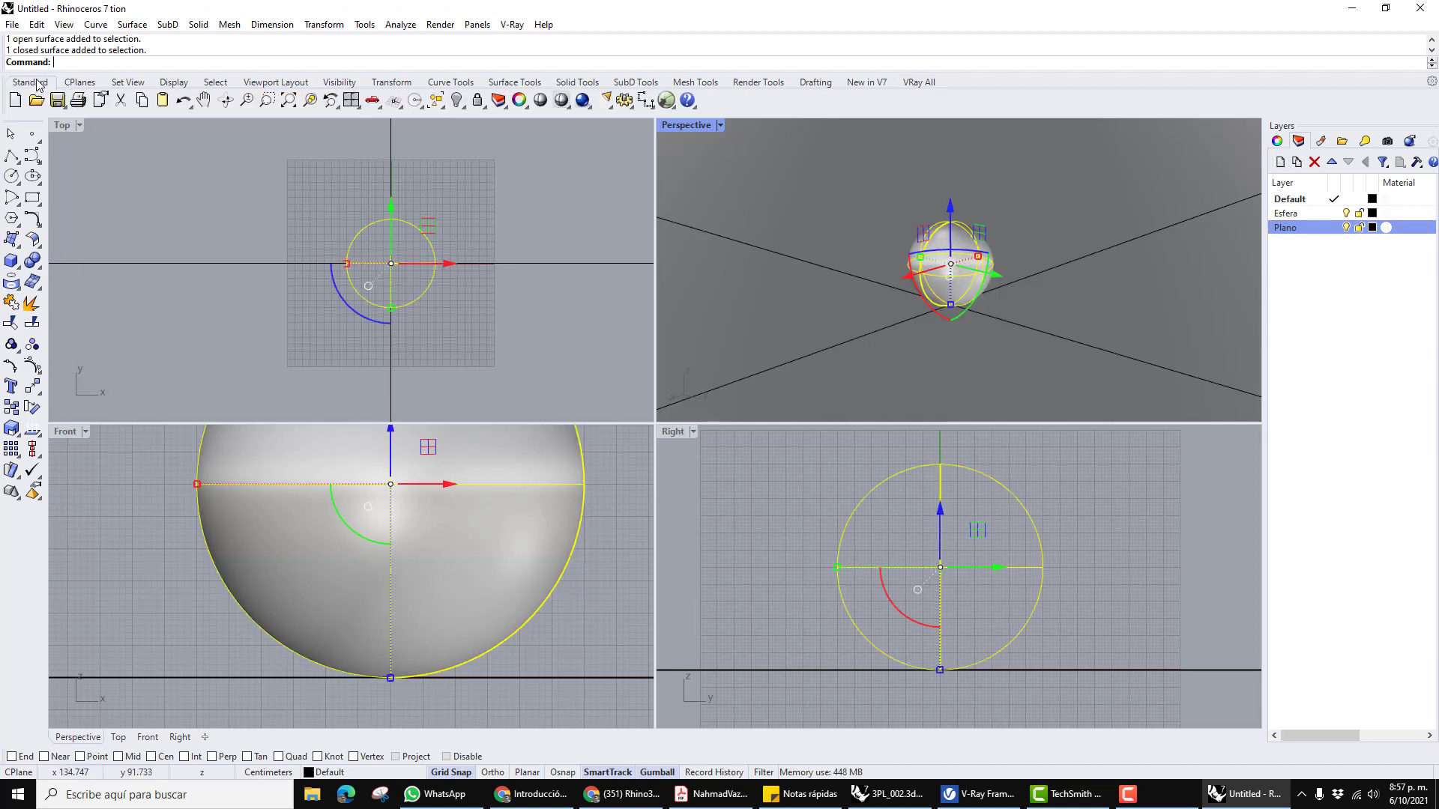
{"action": "left_click", "coordinate": [498, 100]}
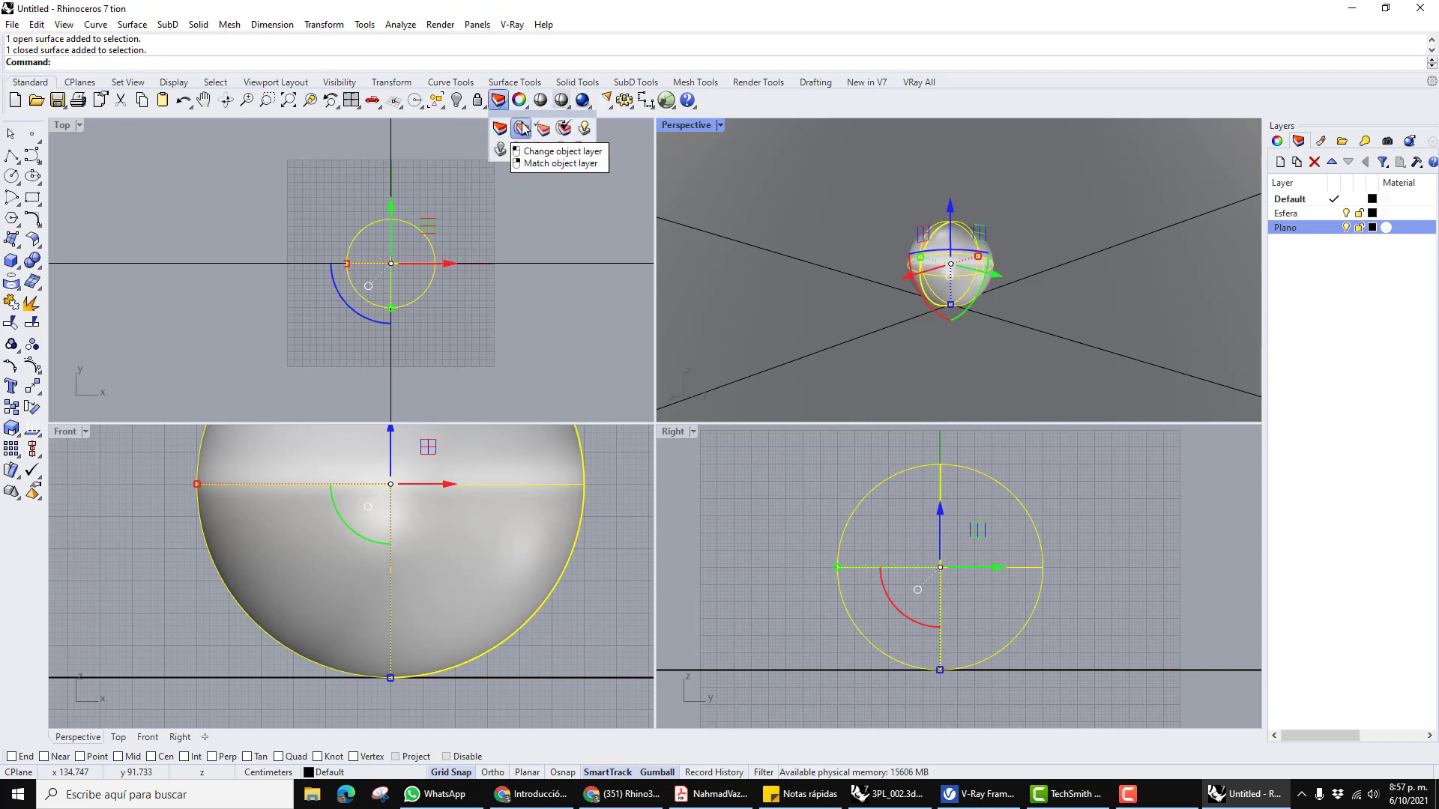
{"action": "left_click", "coordinate": [520, 128]}
{"action": "left_click", "coordinate": [648, 367]}
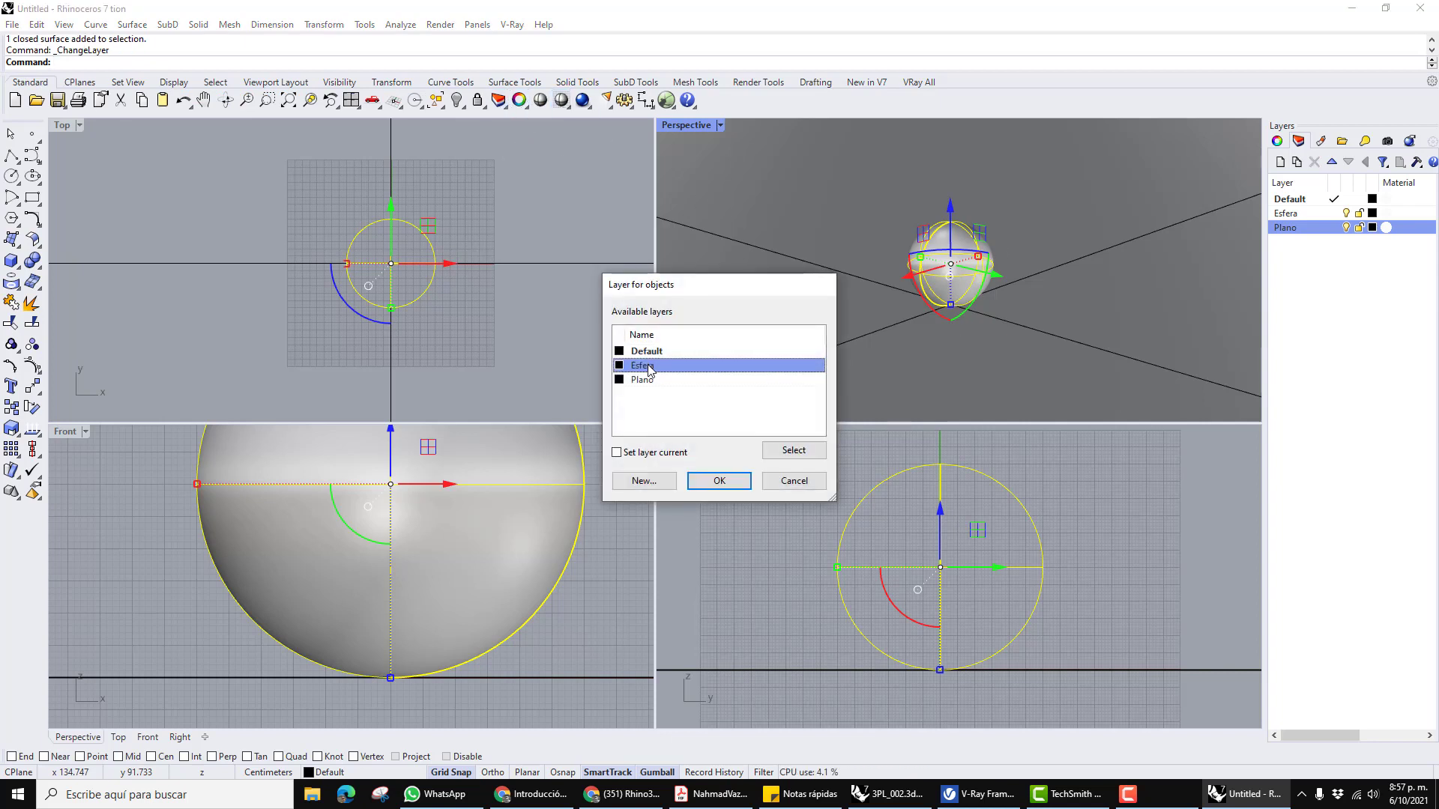
{"action": "left_click", "coordinate": [719, 481]}
Select the infinite plane, change its object layer to Plano and clear the selection.
{"action": "left_click", "coordinate": [794, 301]}
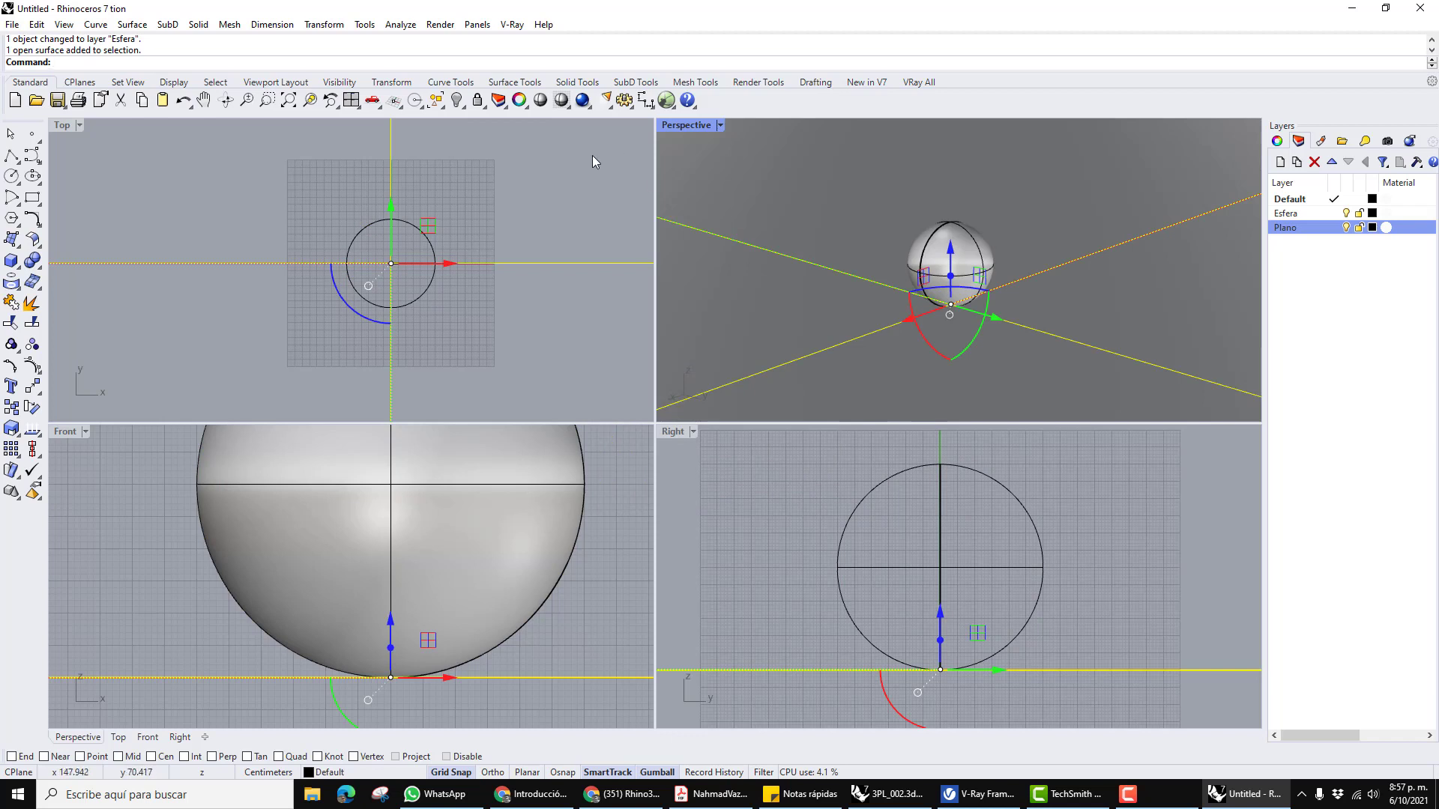
{"action": "left_click", "coordinate": [504, 105]}
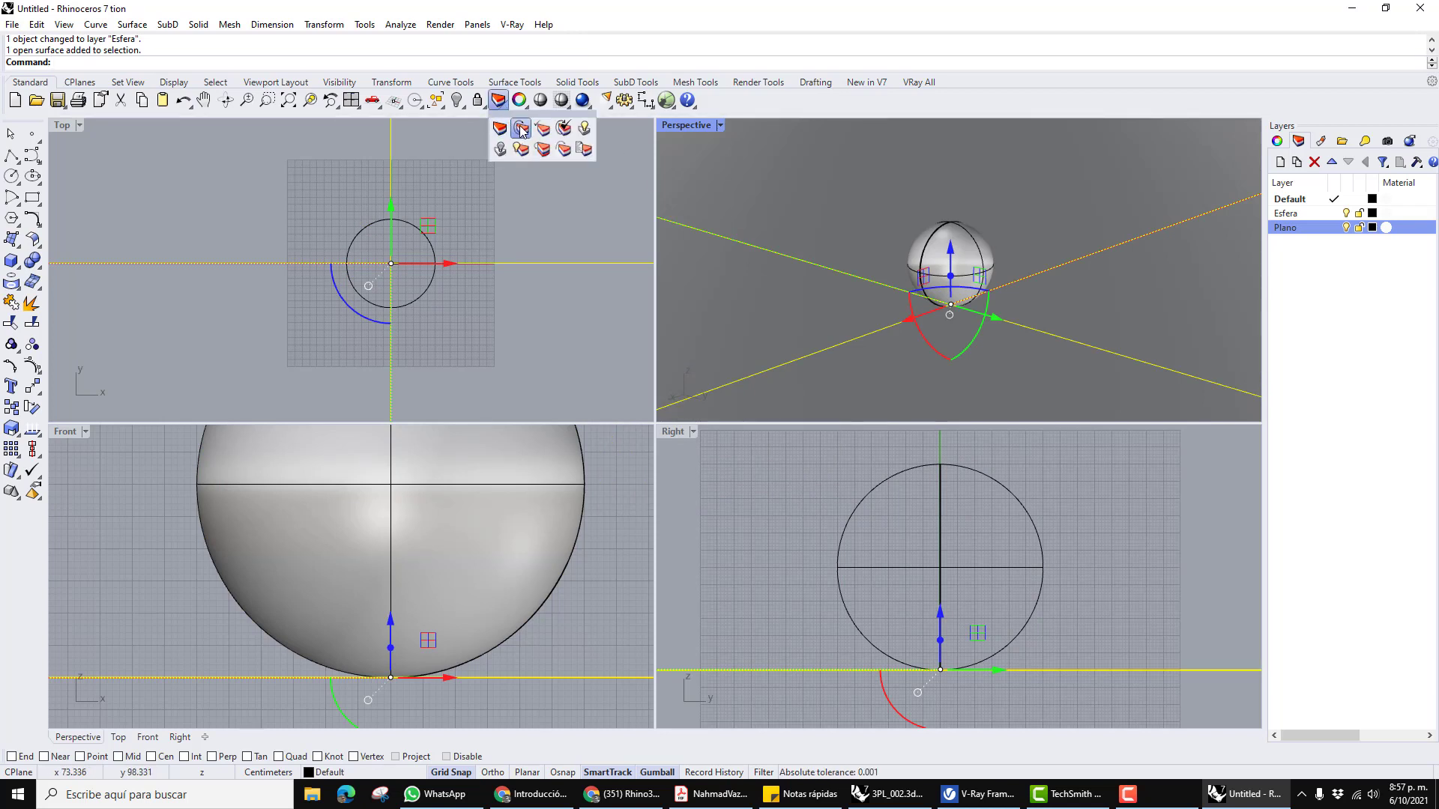
{"action": "left_click", "coordinate": [520, 129]}
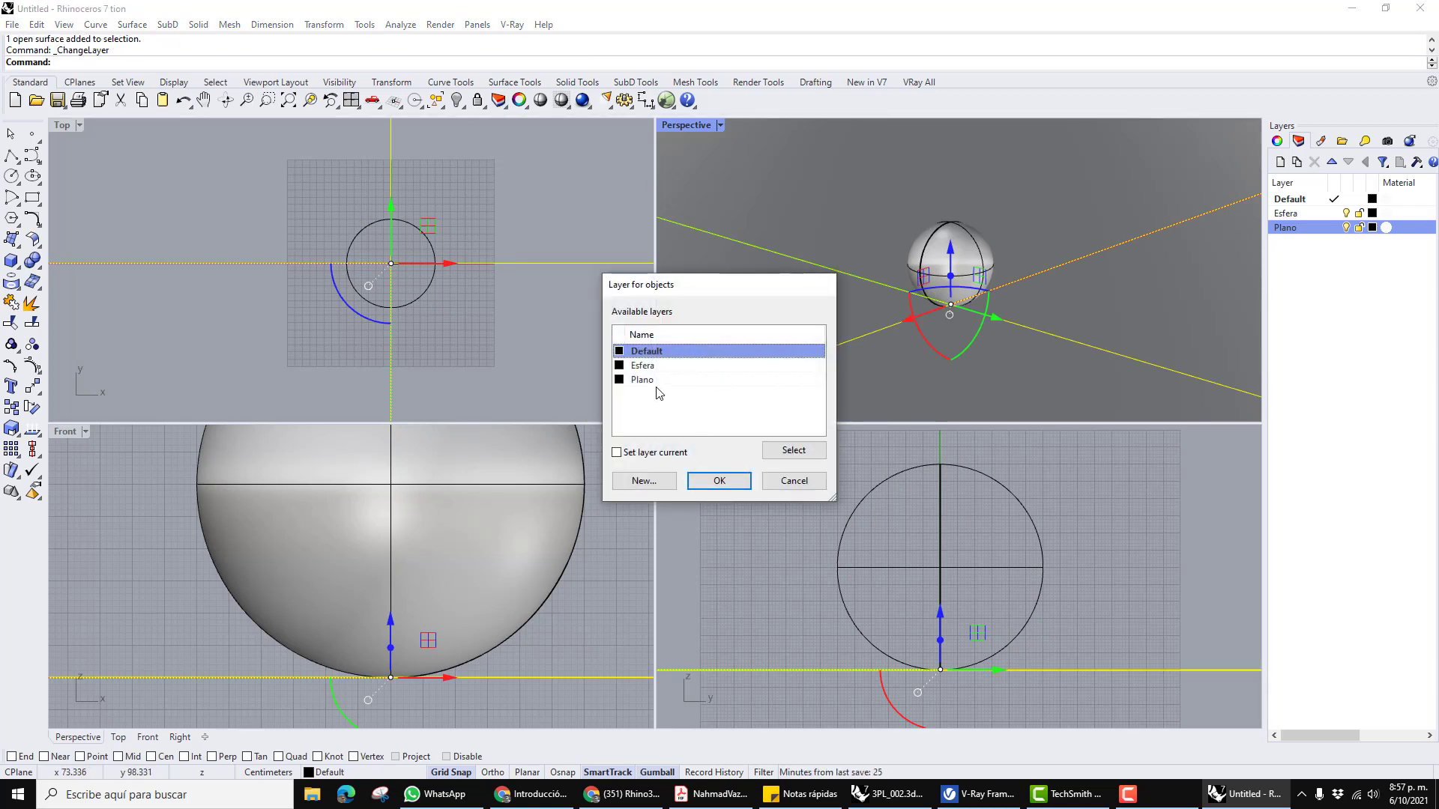
{"action": "left_click", "coordinate": [678, 381]}
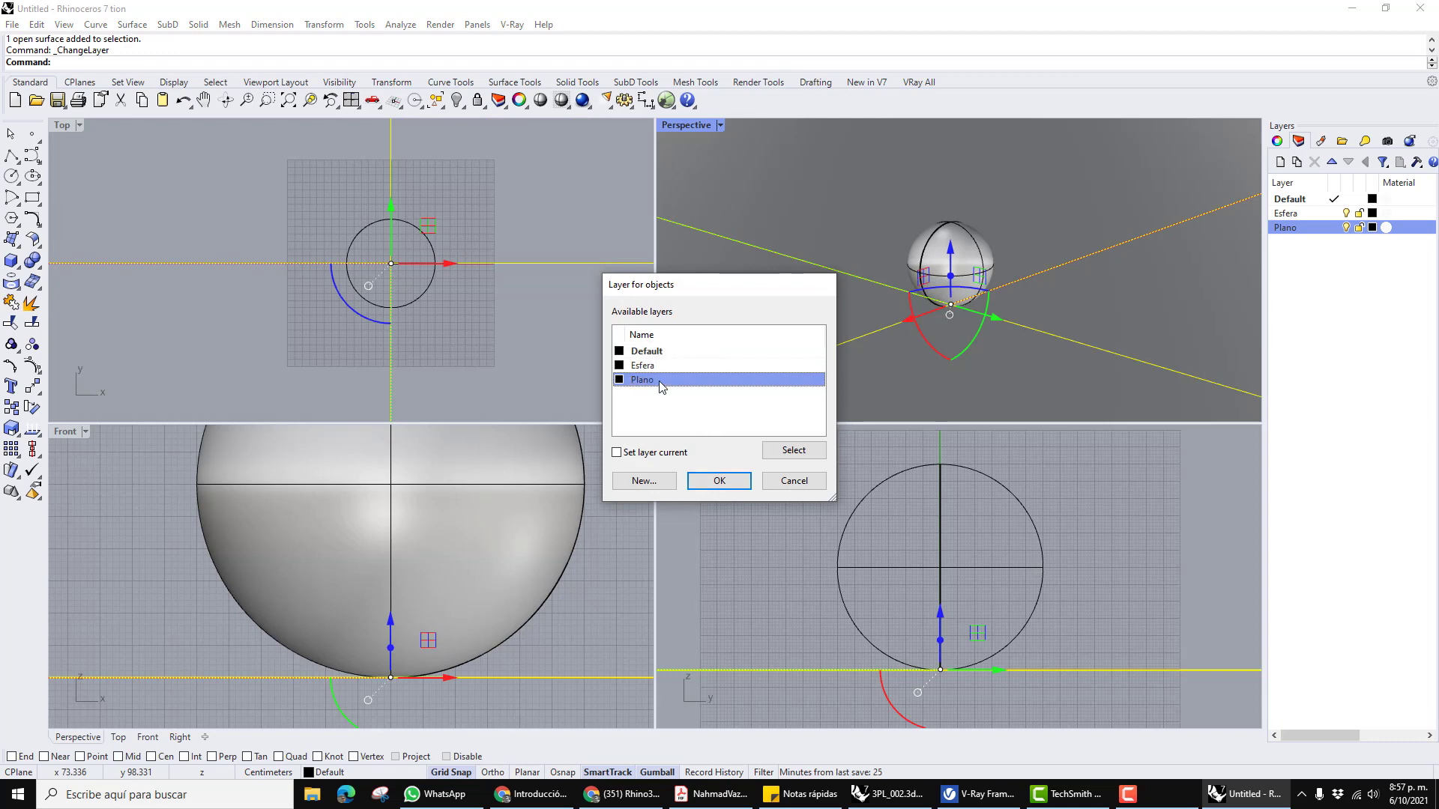
{"action": "left_click", "coordinate": [719, 480]}
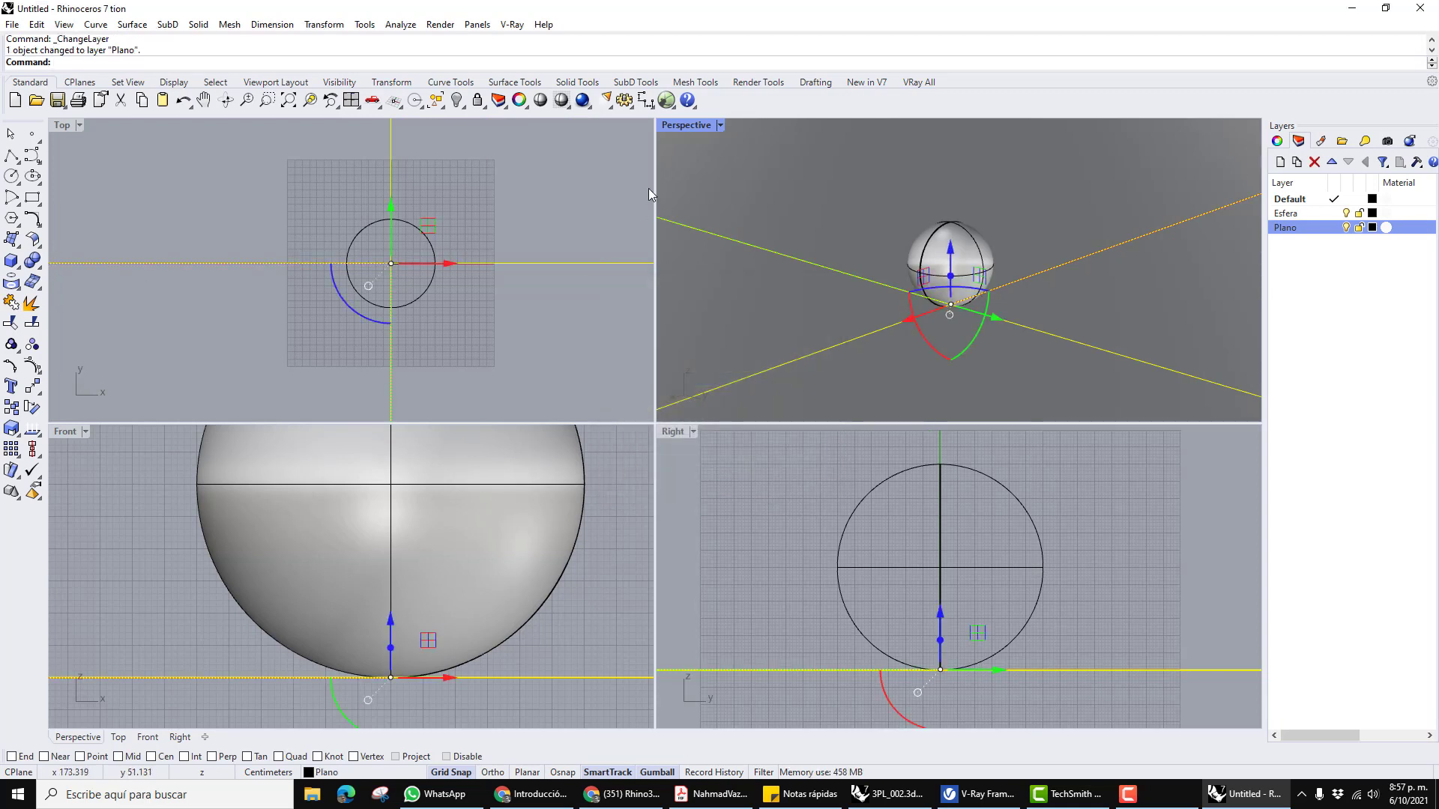
{"action": "left_click", "coordinate": [672, 447]}
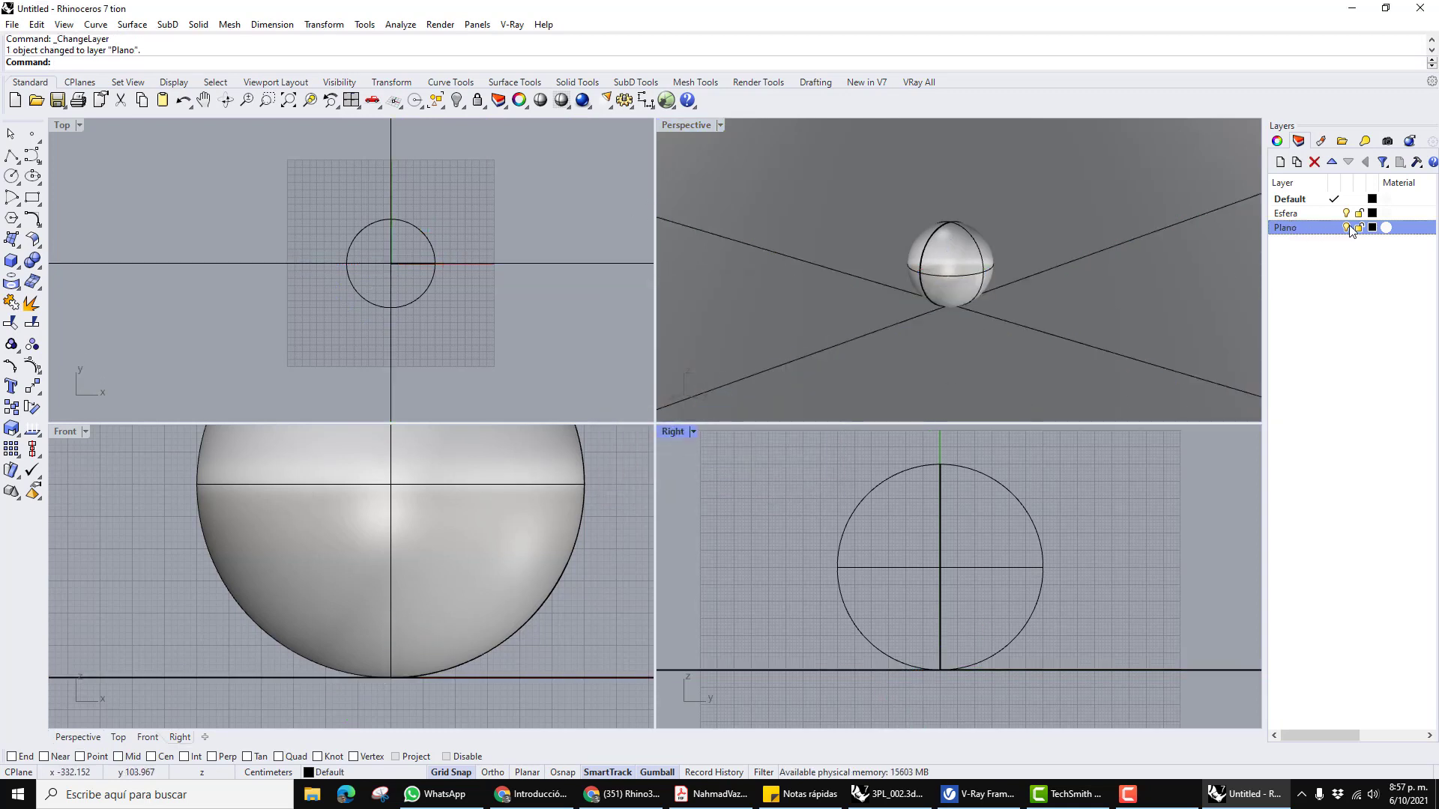
Toggle the visibility of the Plano and Esfera layers off and on to check which object each holds.
{"action": "left_click", "coordinate": [1345, 228]}
{"action": "left_click", "coordinate": [1346, 228]}
{"action": "left_click", "coordinate": [1345, 214]}
{"action": "left_click", "coordinate": [1346, 213]}
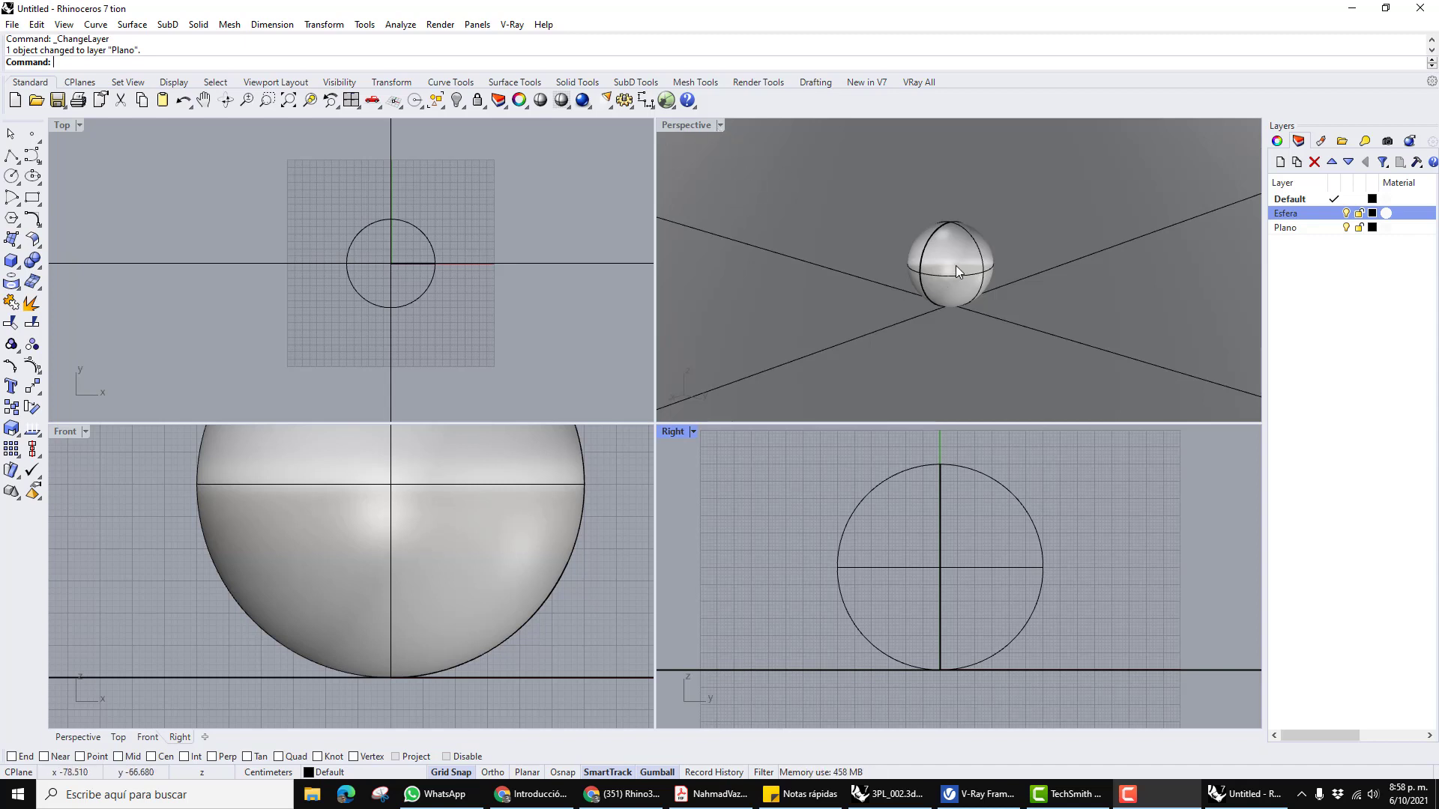
Frame the sphere larger and near the centre of the Perspective view, seen slightly from above with the infinite plane filling the background.
{"action": "scroll", "coordinate": [955, 265], "scroll_direction": "up", "scroll_amount": 3}
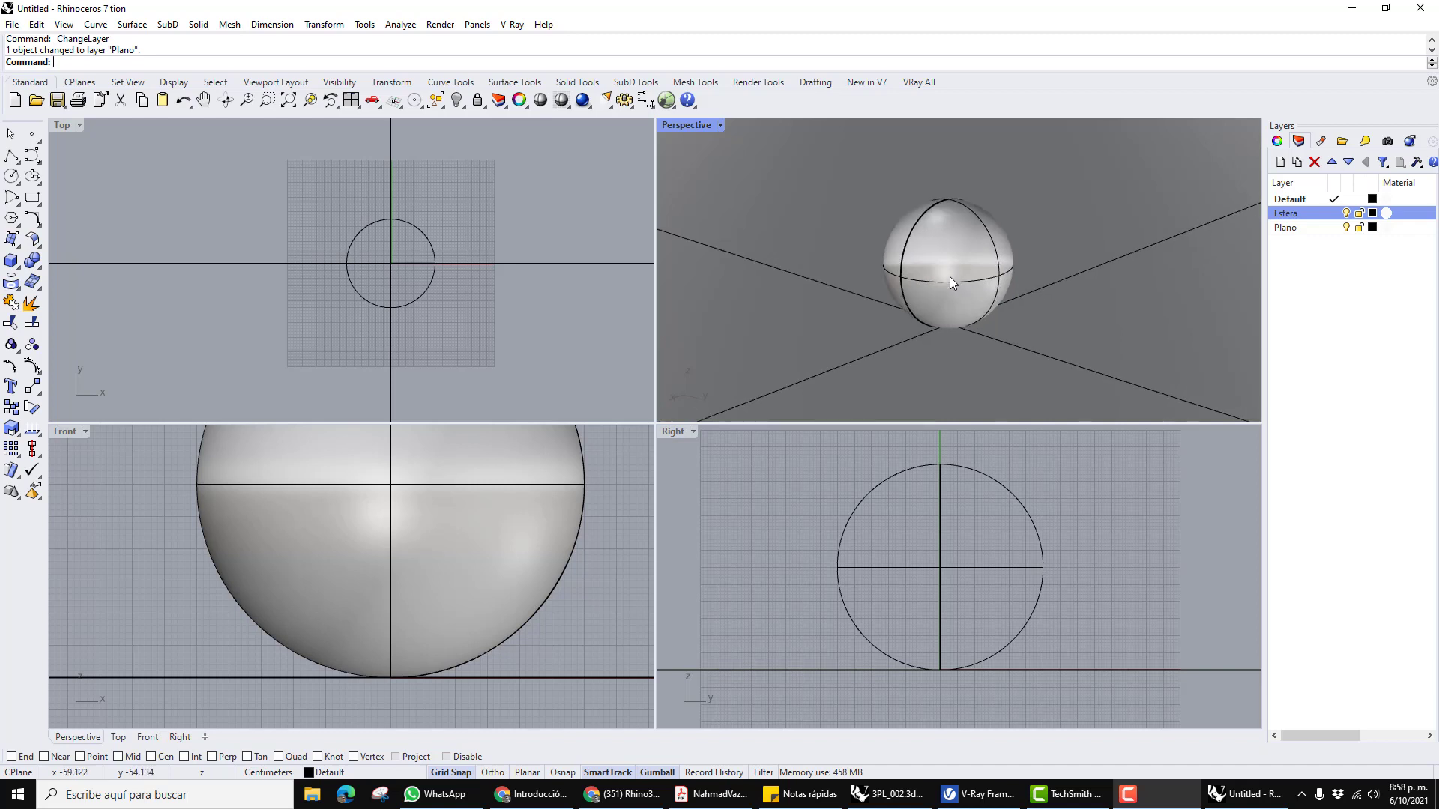
{"action": "scroll", "coordinate": [950, 276], "scroll_direction": "up", "scroll_amount": 3}
{"action": "right_click_drag", "start_coordinate": [947, 262], "coordinate": [947, 271]}
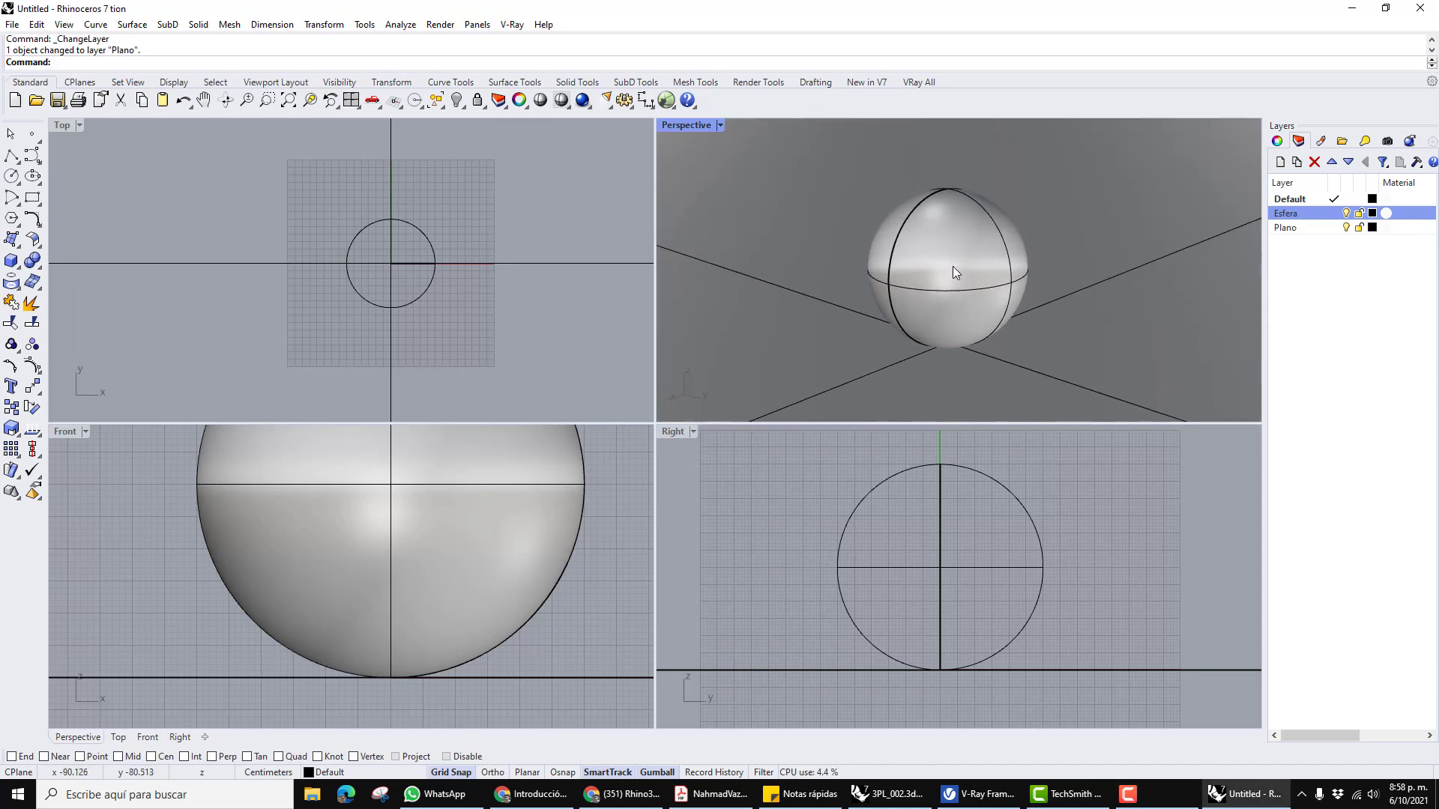
{"action": "scroll", "coordinate": [952, 268], "scroll_direction": "up", "scroll_amount": 2}
{"action": "scroll", "coordinate": [953, 269], "scroll_direction": "down", "scroll_amount": 1}
{"action": "mouse_move", "coordinate": [952, 293]}
{"action": "right_mouse_down"}
{"action": "mouse_move", "coordinate": [967, 285]}
{"action": "mouse_move", "coordinate": [952, 290]}
{"action": "right_mouse_up"}
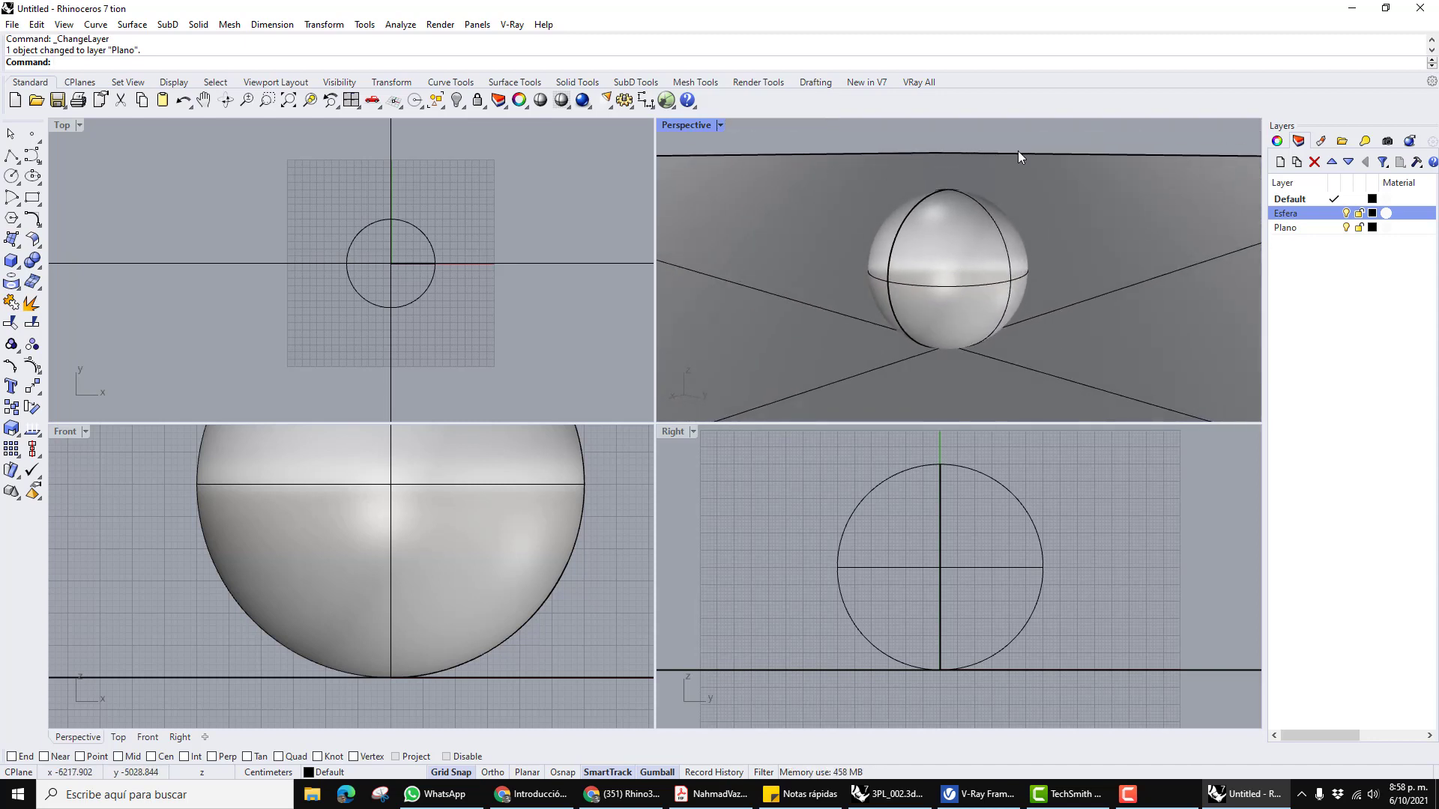
{"action": "right_click_drag", "start_coordinate": [1037, 239], "coordinate": [1042, 258]}
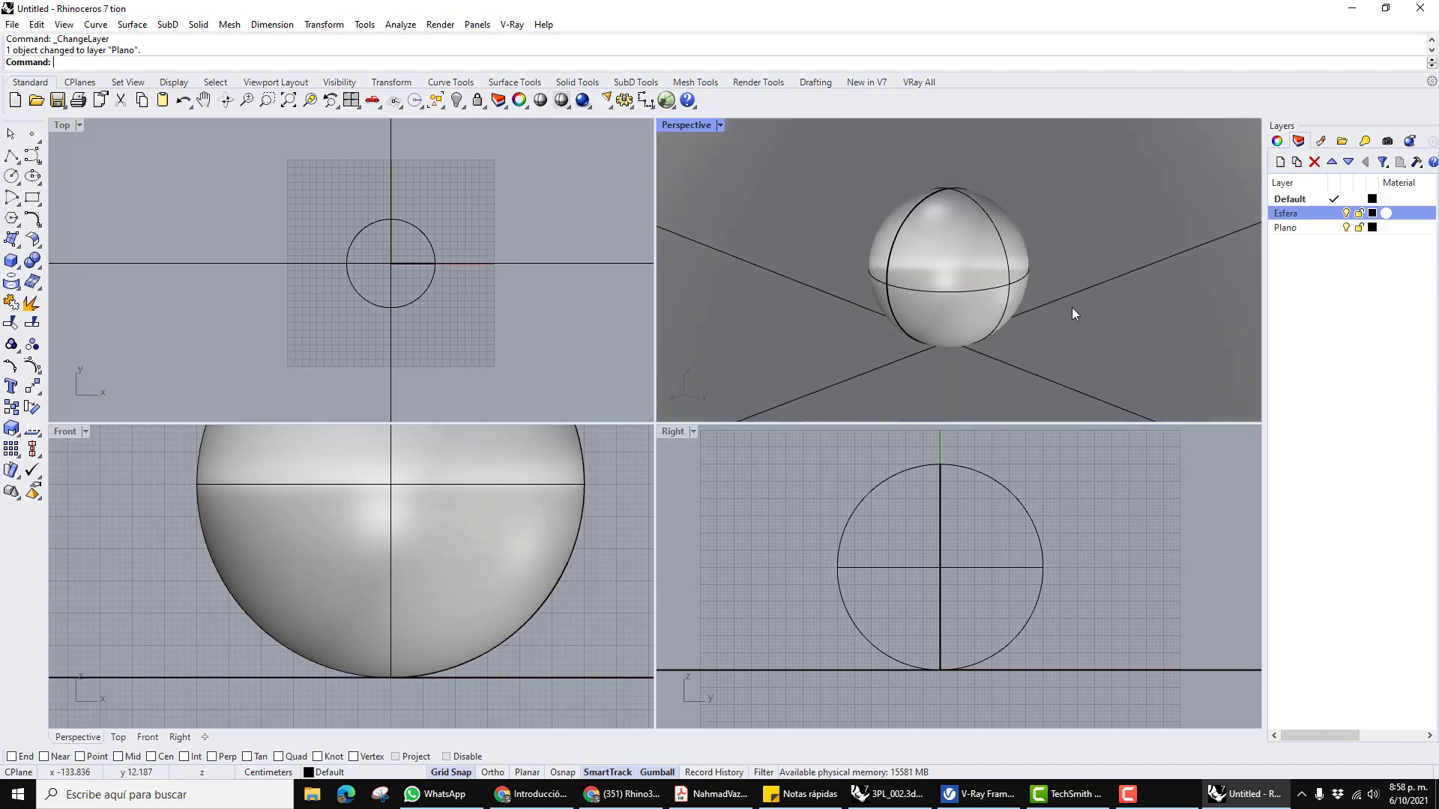
{"action": "right_click_drag", "start_coordinate": [889, 321], "coordinate": [1017, 313]}
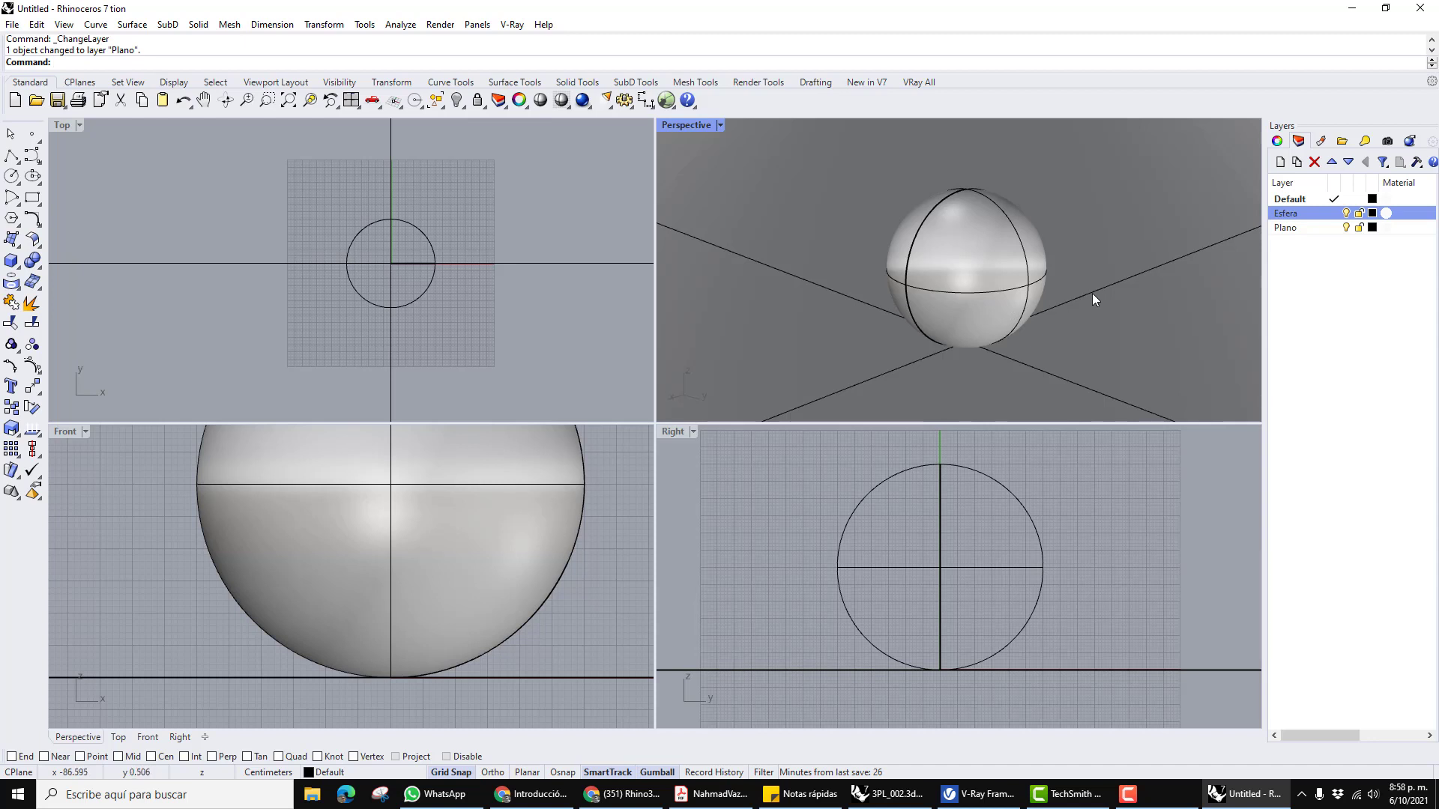
Save the framed Perspective view as a named view called CAMARA_01 and select it among the named views.
{"action": "left_click", "coordinate": [1387, 142]}
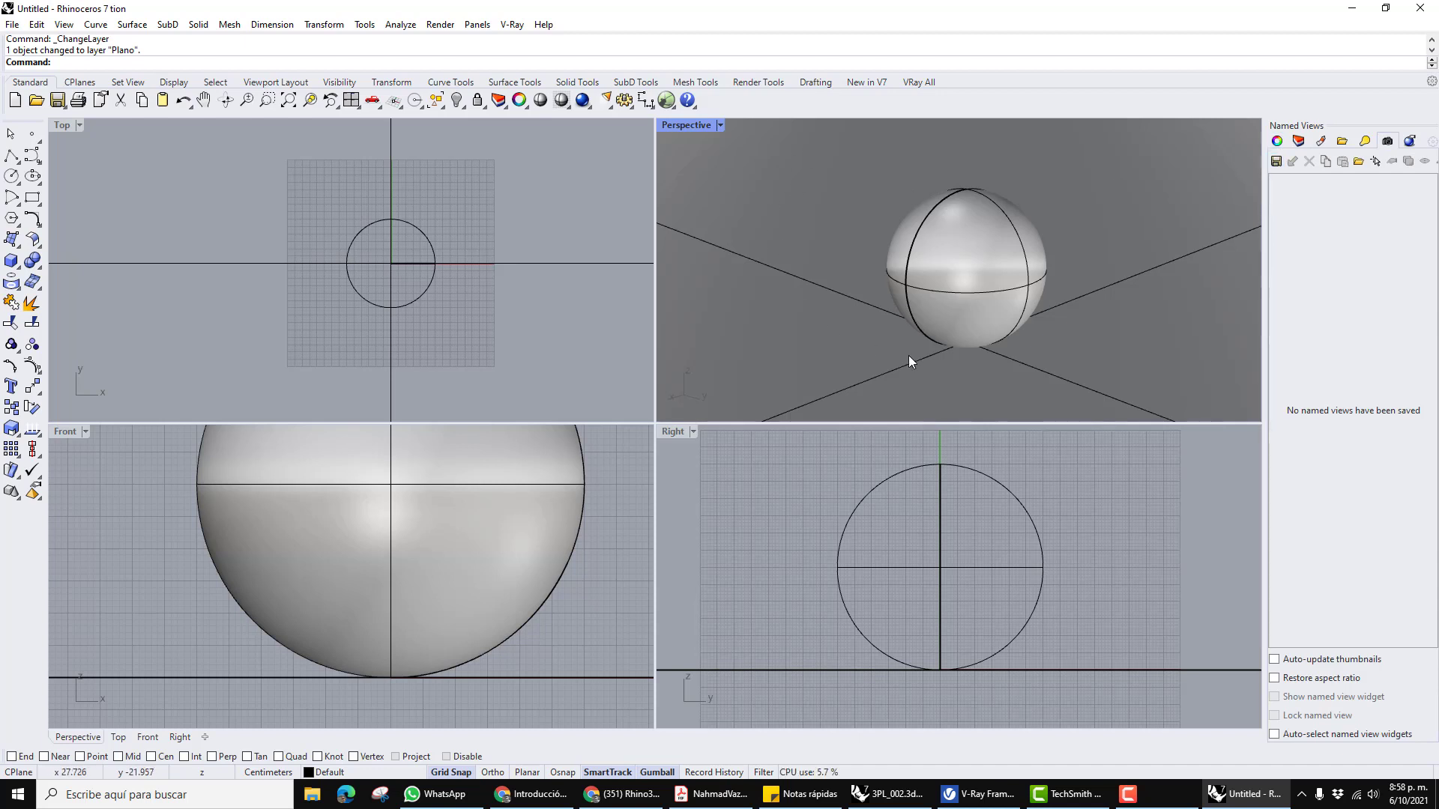
{"action": "left_click", "coordinate": [1276, 162]}
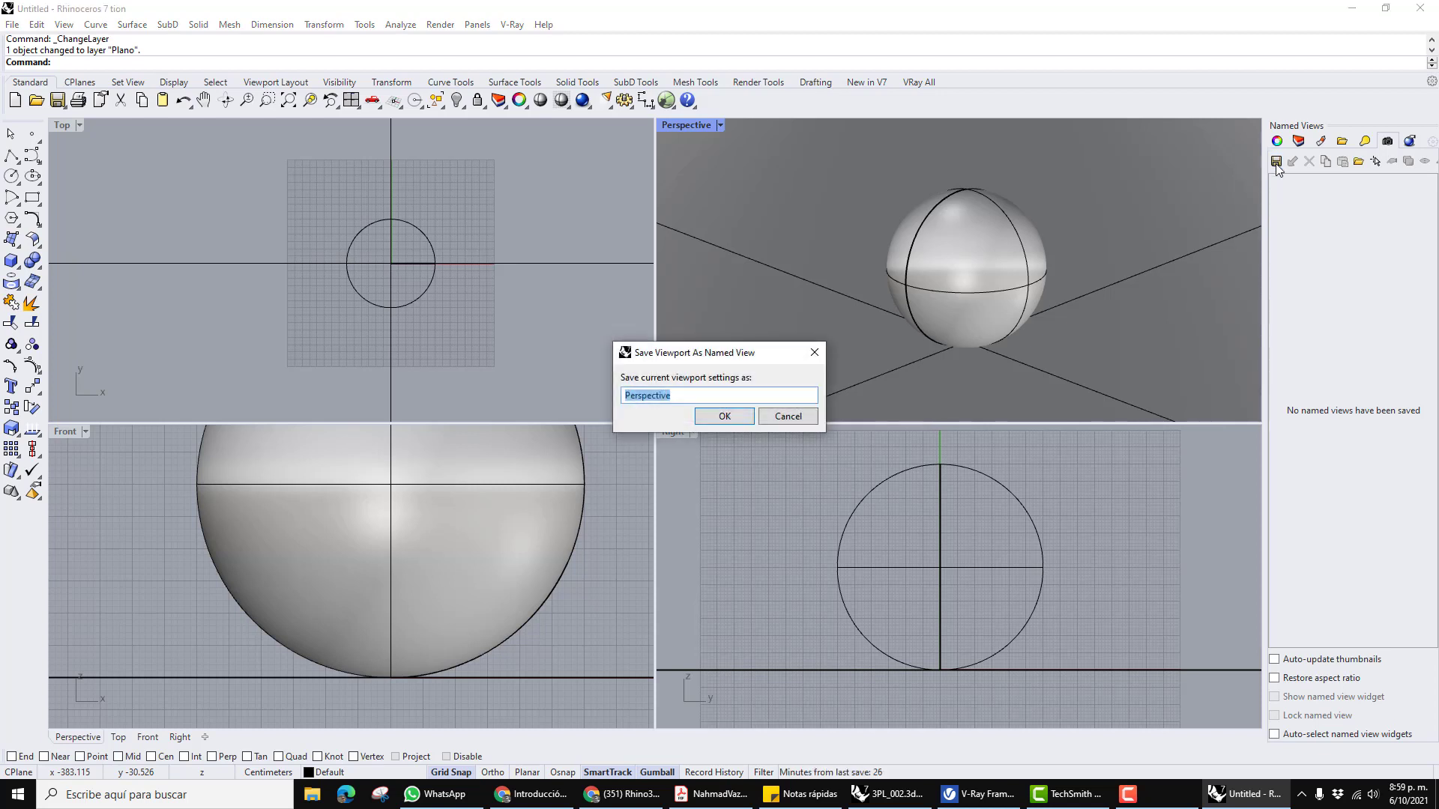
{"action": "left_click_drag", "start_coordinate": [769, 358], "coordinate": [773, 284]}
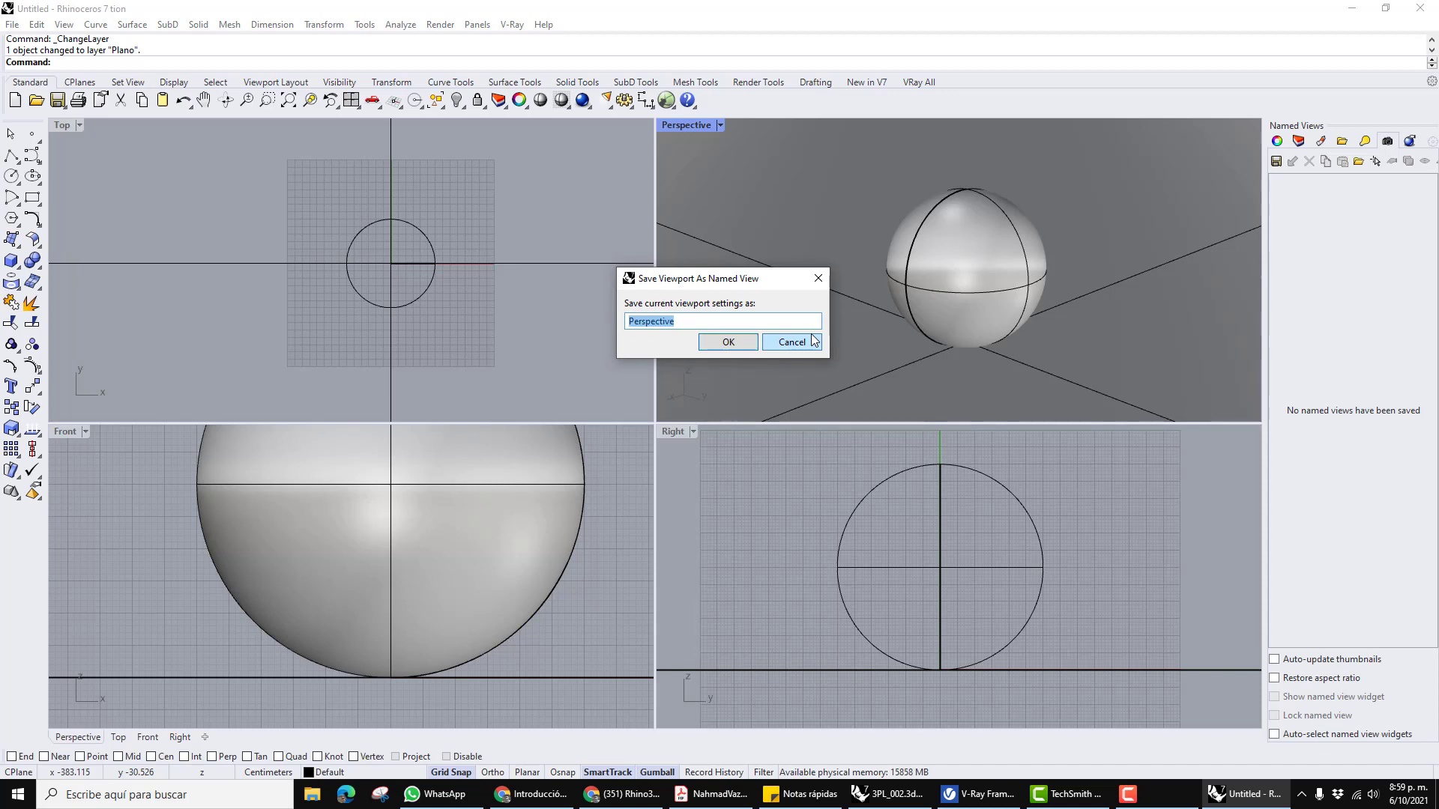
{"action": "type", "text": "CAAMARA"}
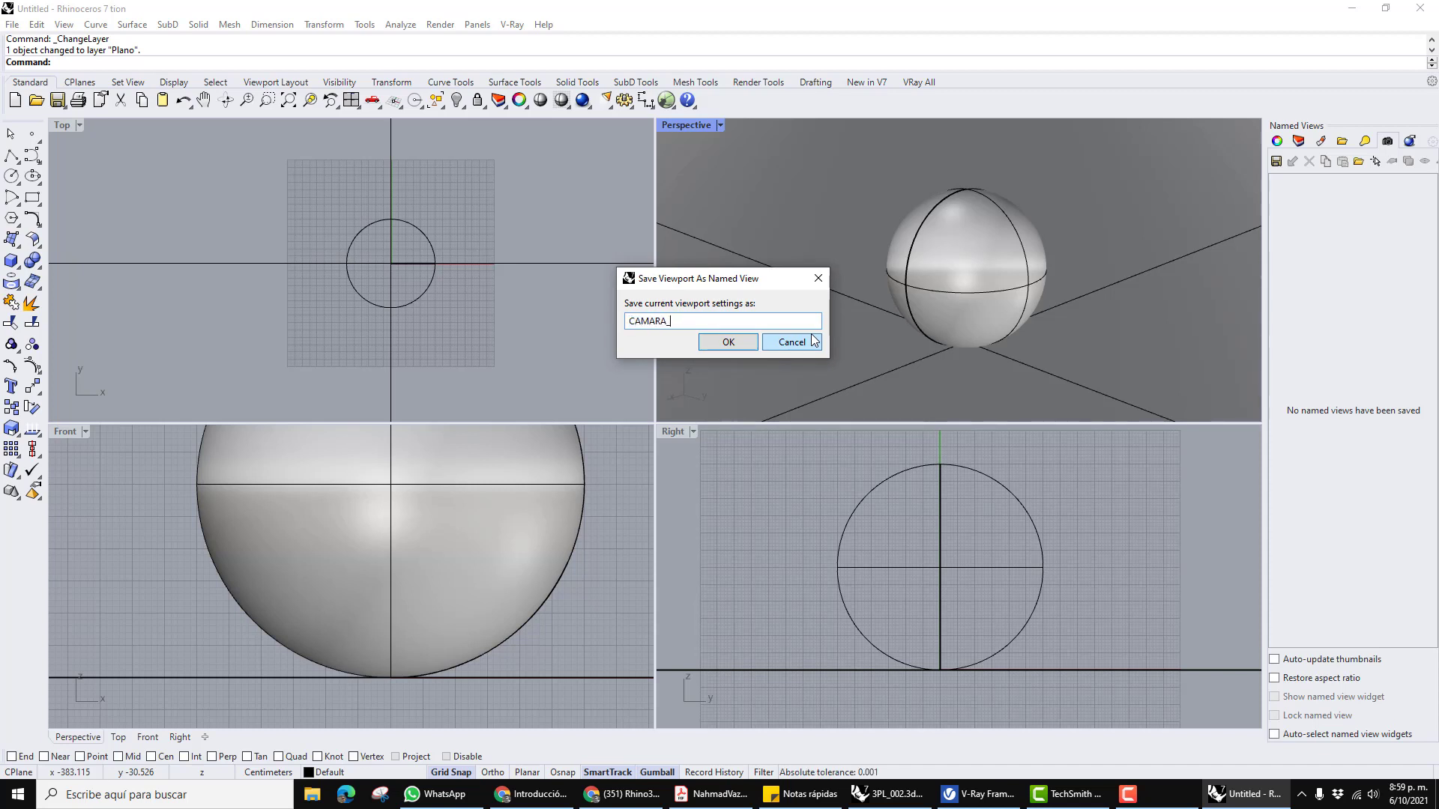
{"action": "type", "text": "_01"}
{"action": "key", "text": "Return"}
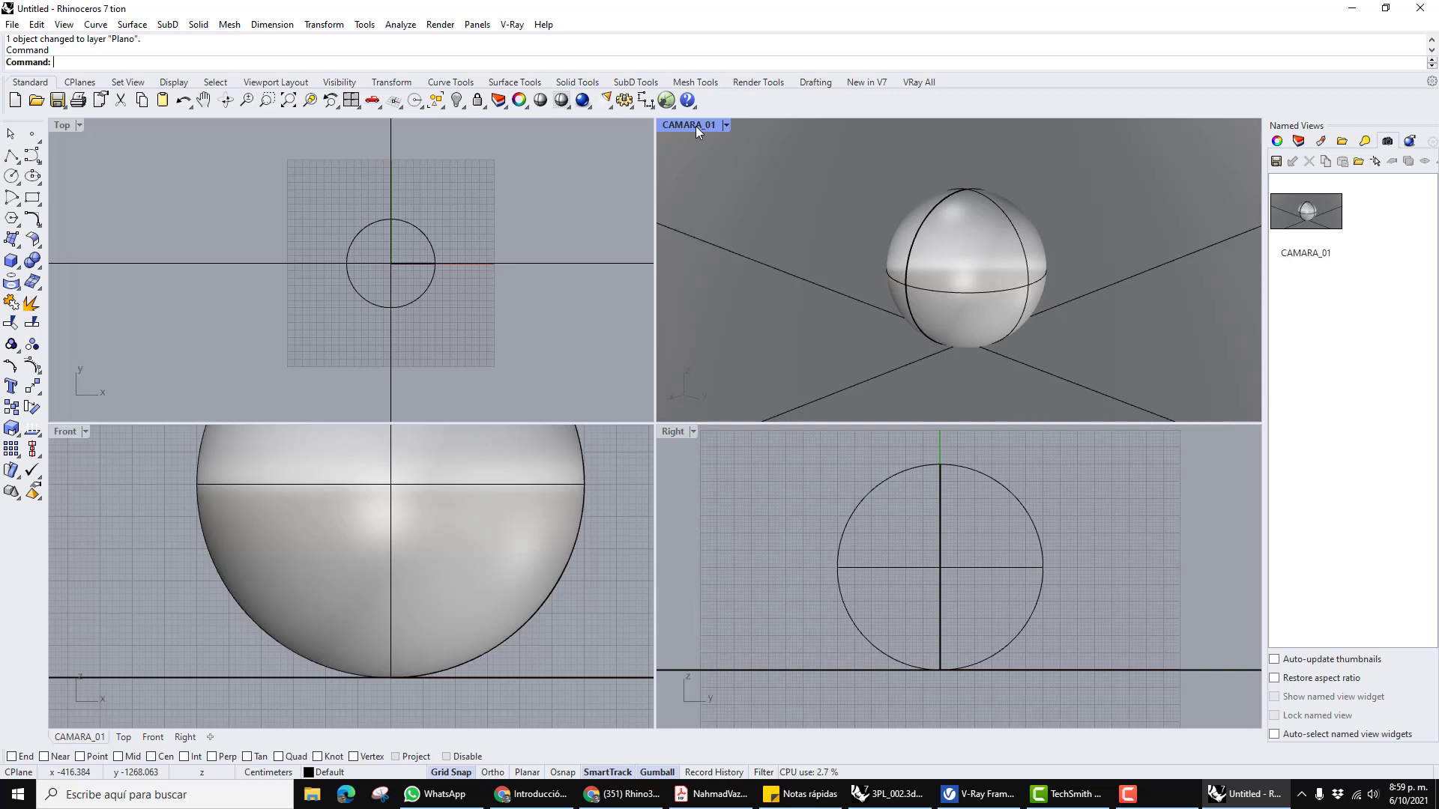
{"action": "left_click", "coordinate": [1331, 218]}
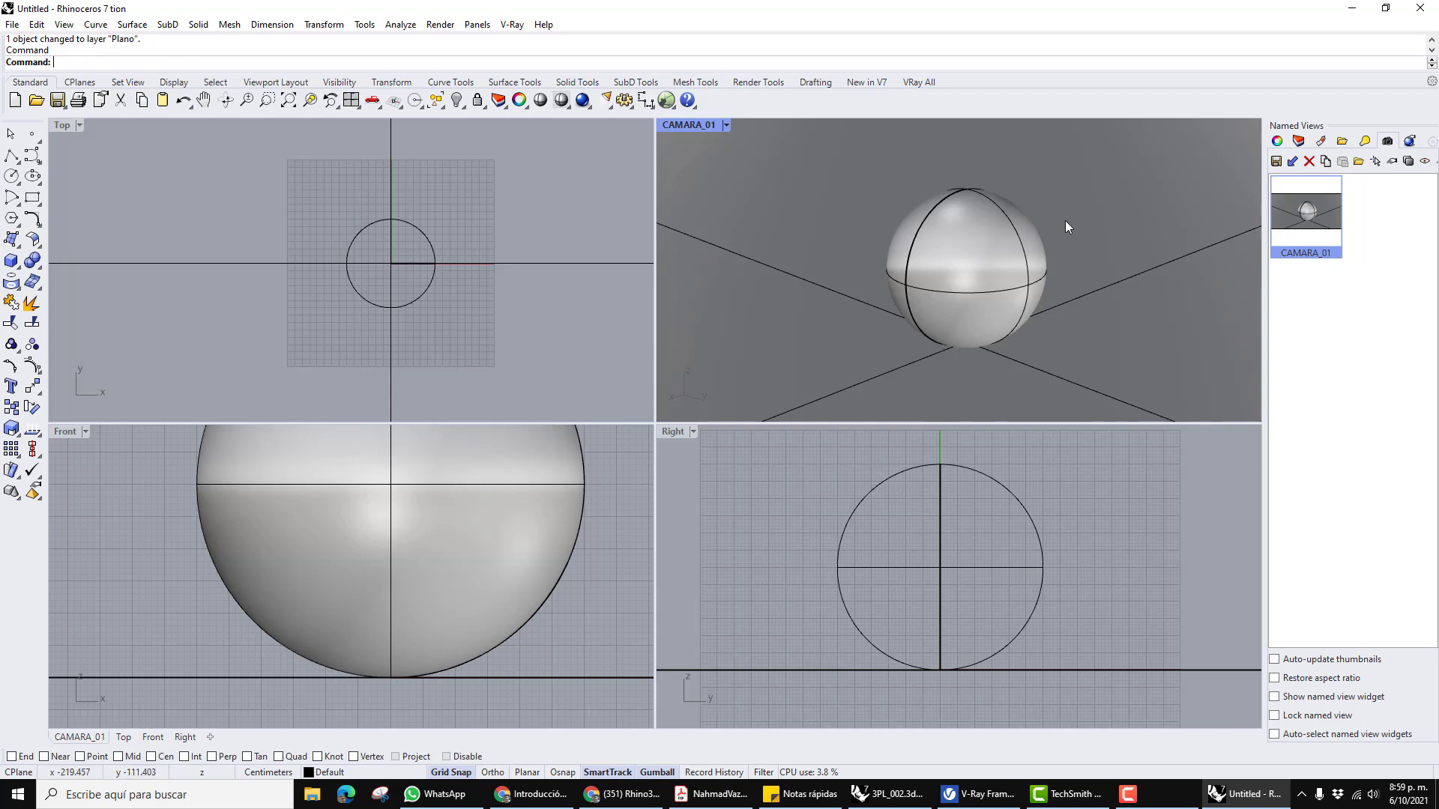
Lock navigation in the CAMARA_01 viewport, test the lock by trying to orbit, and check its Locked option.
{"action": "left_click", "coordinate": [727, 125]}
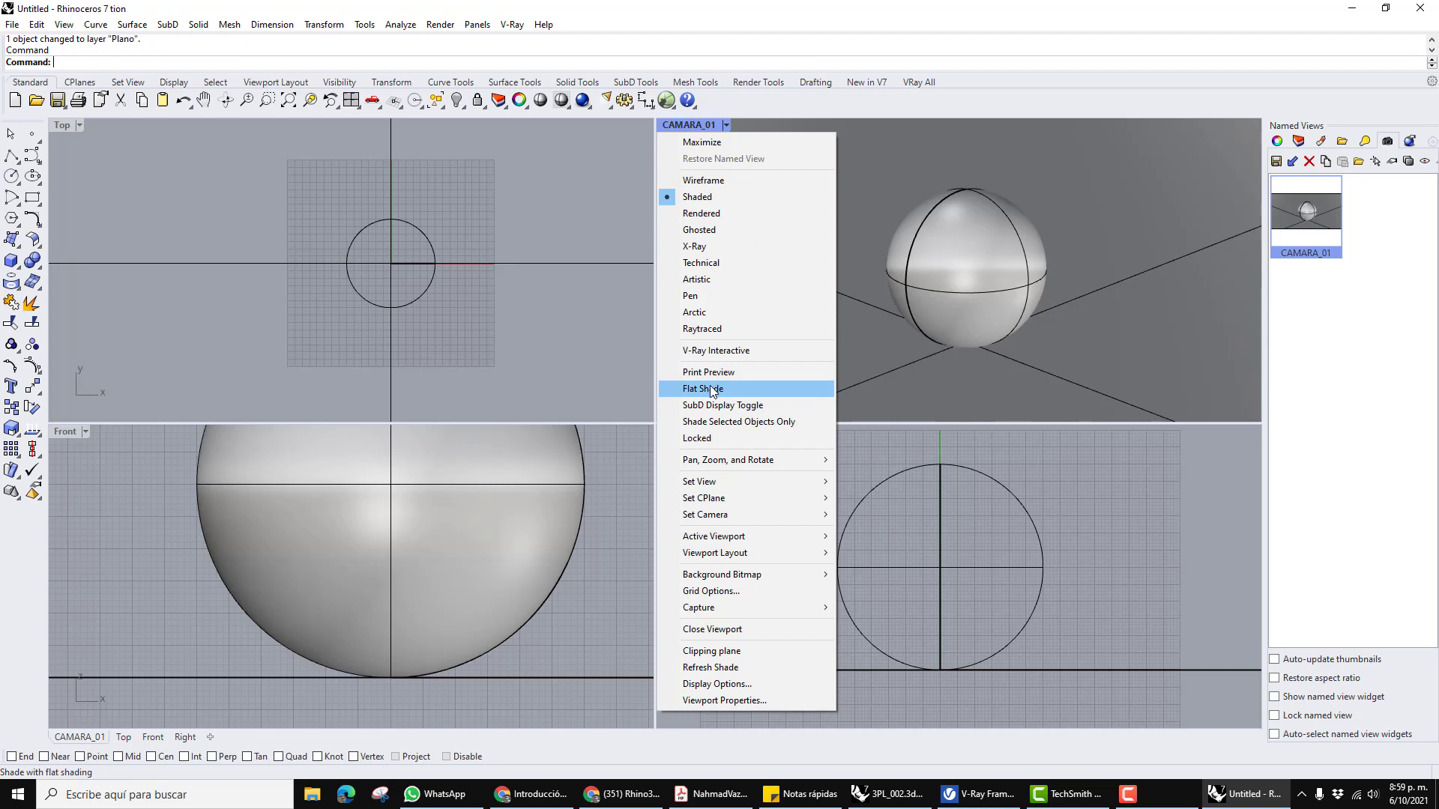
{"action": "left_click", "coordinate": [697, 442]}
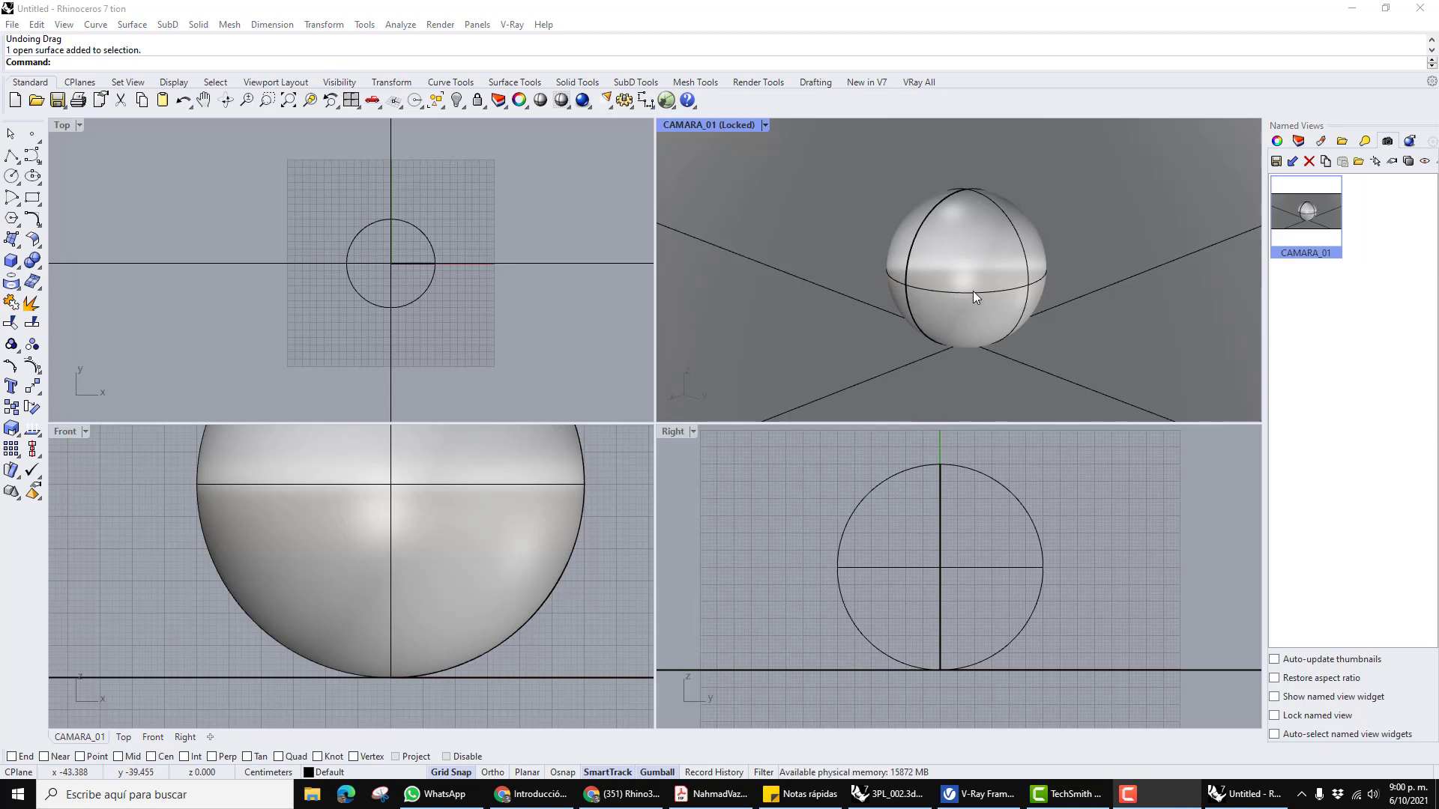
{"action": "mouse_move", "coordinate": [958, 269]}
{"action": "right_mouse_down"}
{"action": "mouse_move", "coordinate": [942, 281]}
{"action": "mouse_move", "coordinate": [941, 237]}
{"action": "mouse_move", "coordinate": [959, 302]}
{"action": "mouse_move", "coordinate": [927, 272]}
{"action": "mouse_move", "coordinate": [931, 251]}
{"action": "mouse_move", "coordinate": [909, 272]}
{"action": "mouse_move", "coordinate": [941, 265]}
{"action": "mouse_move", "coordinate": [997, 294]}
{"action": "mouse_move", "coordinate": [971, 276]}
{"action": "right_mouse_up"}
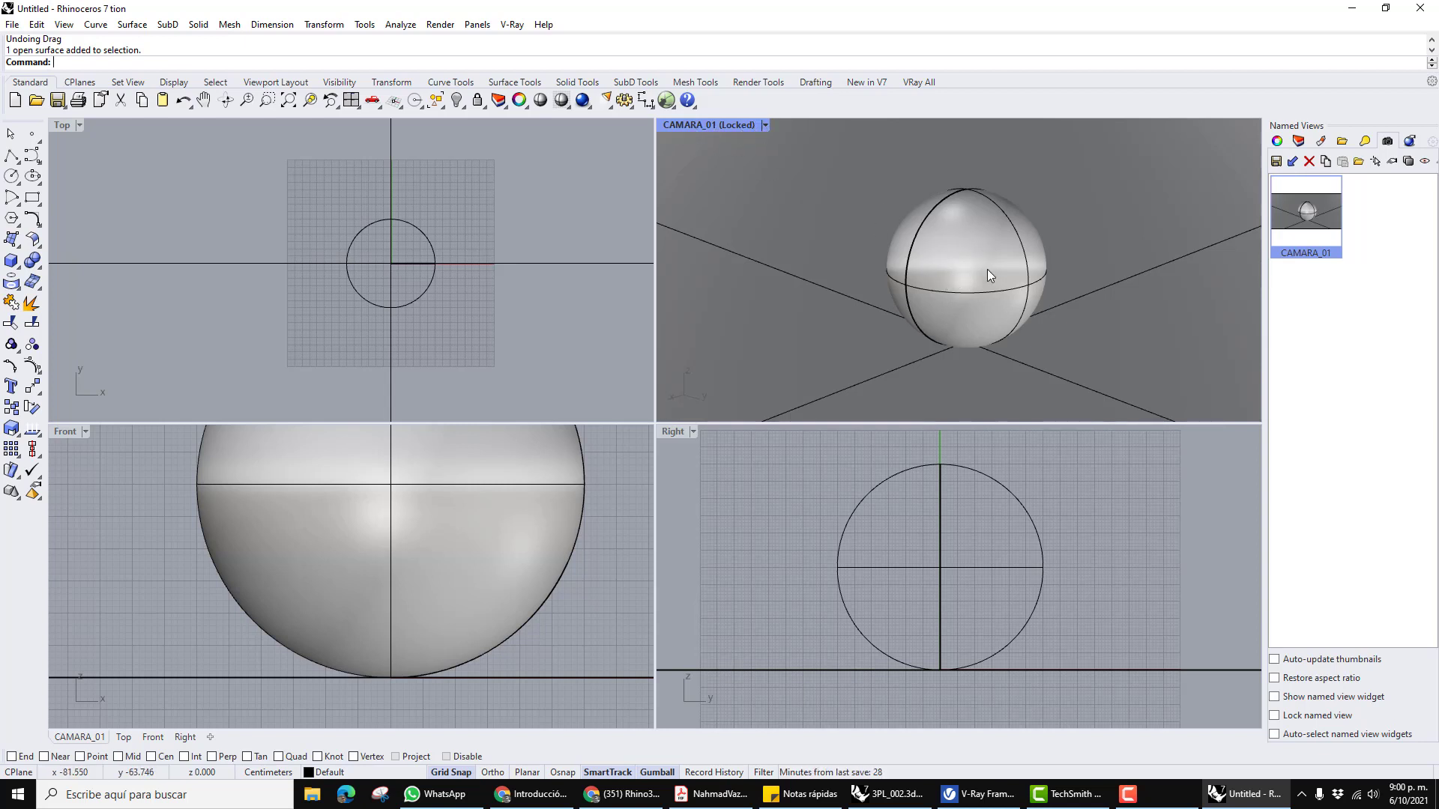
{"action": "left_click", "coordinate": [765, 126]}
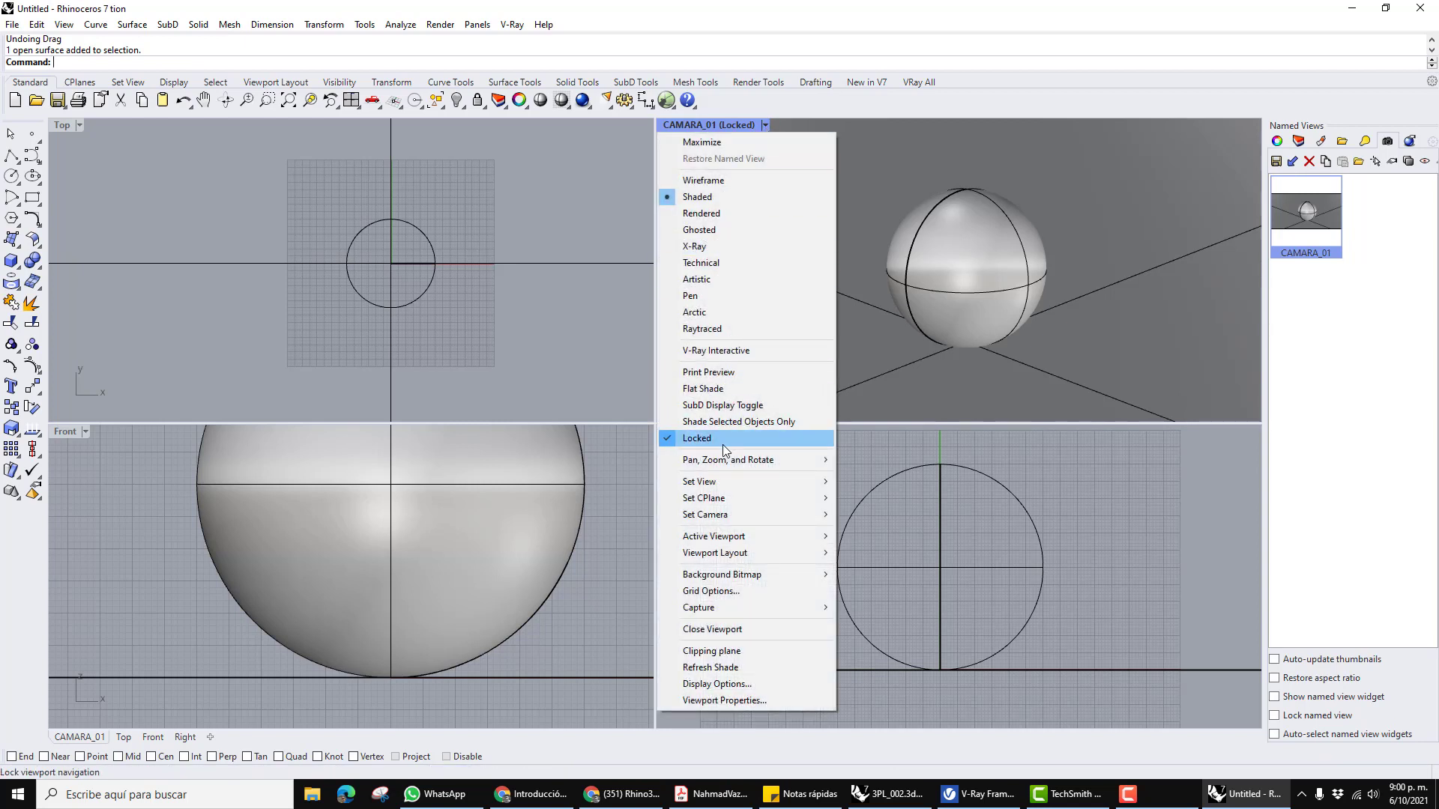
{"action": "left_click", "coordinate": [785, 106]}
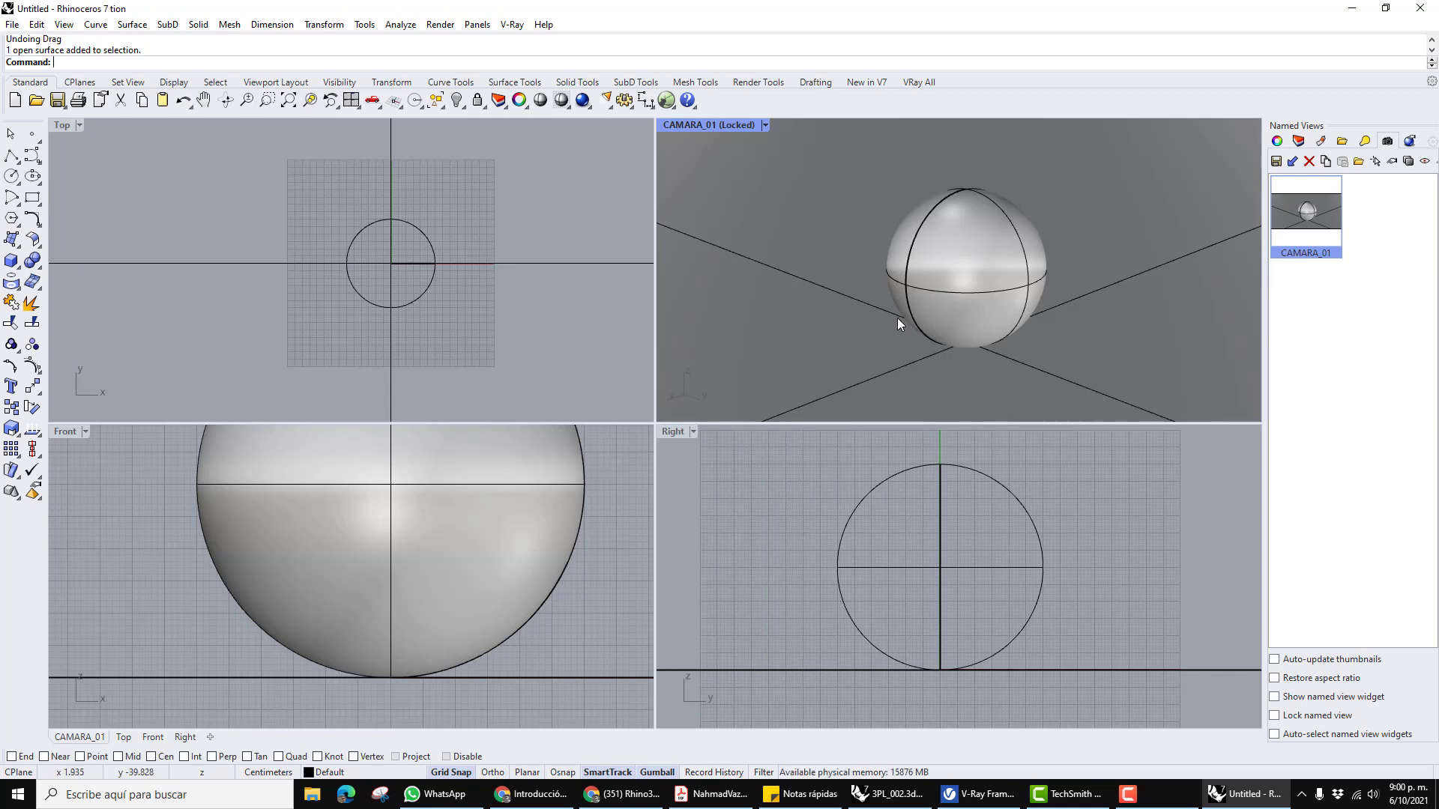
Examine the sphere and the infinite plane in the Top, Front and Right views with more space around them.
{"action": "left_click", "coordinate": [514, 280]}
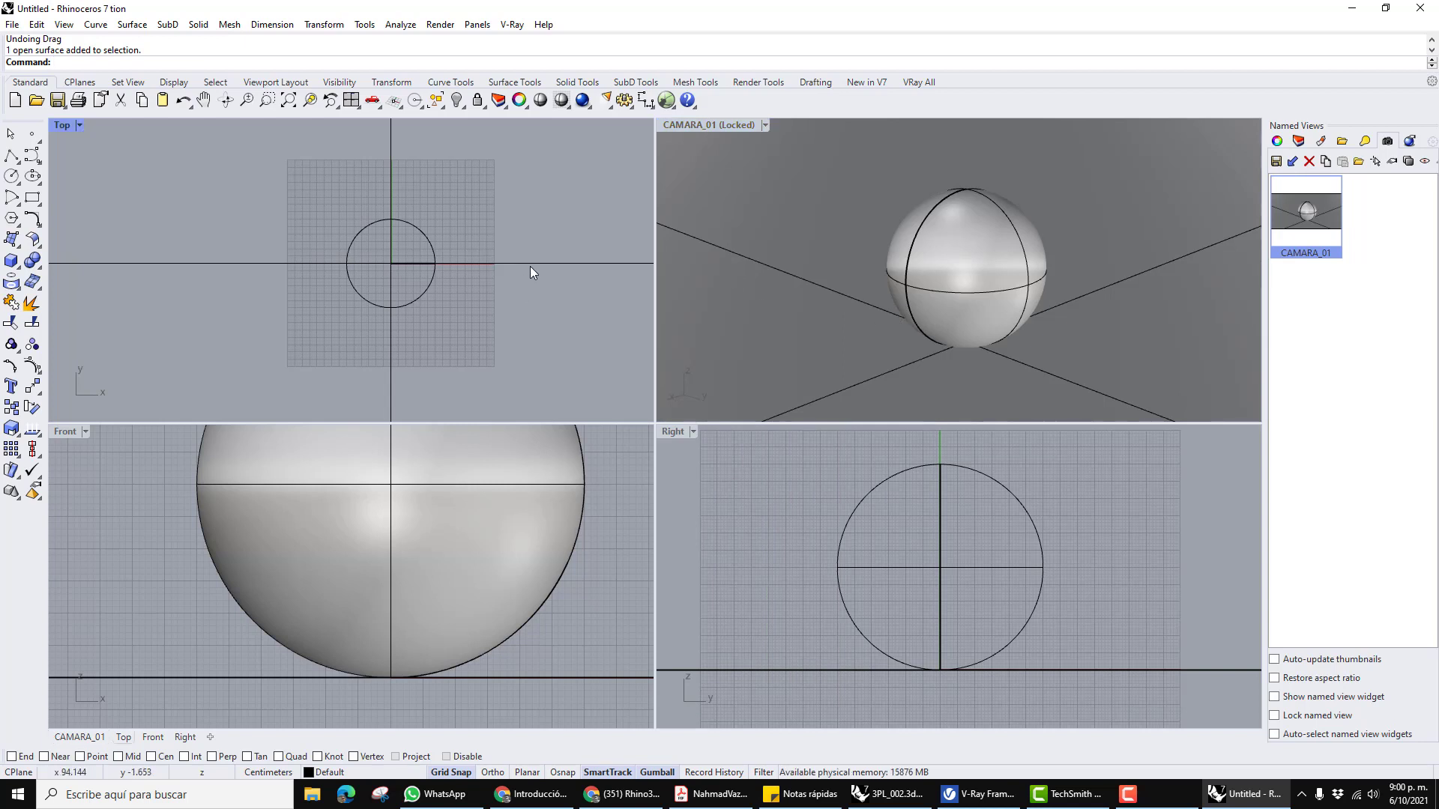
{"action": "scroll", "coordinate": [489, 267], "scroll_direction": "down", "scroll_amount": 3}
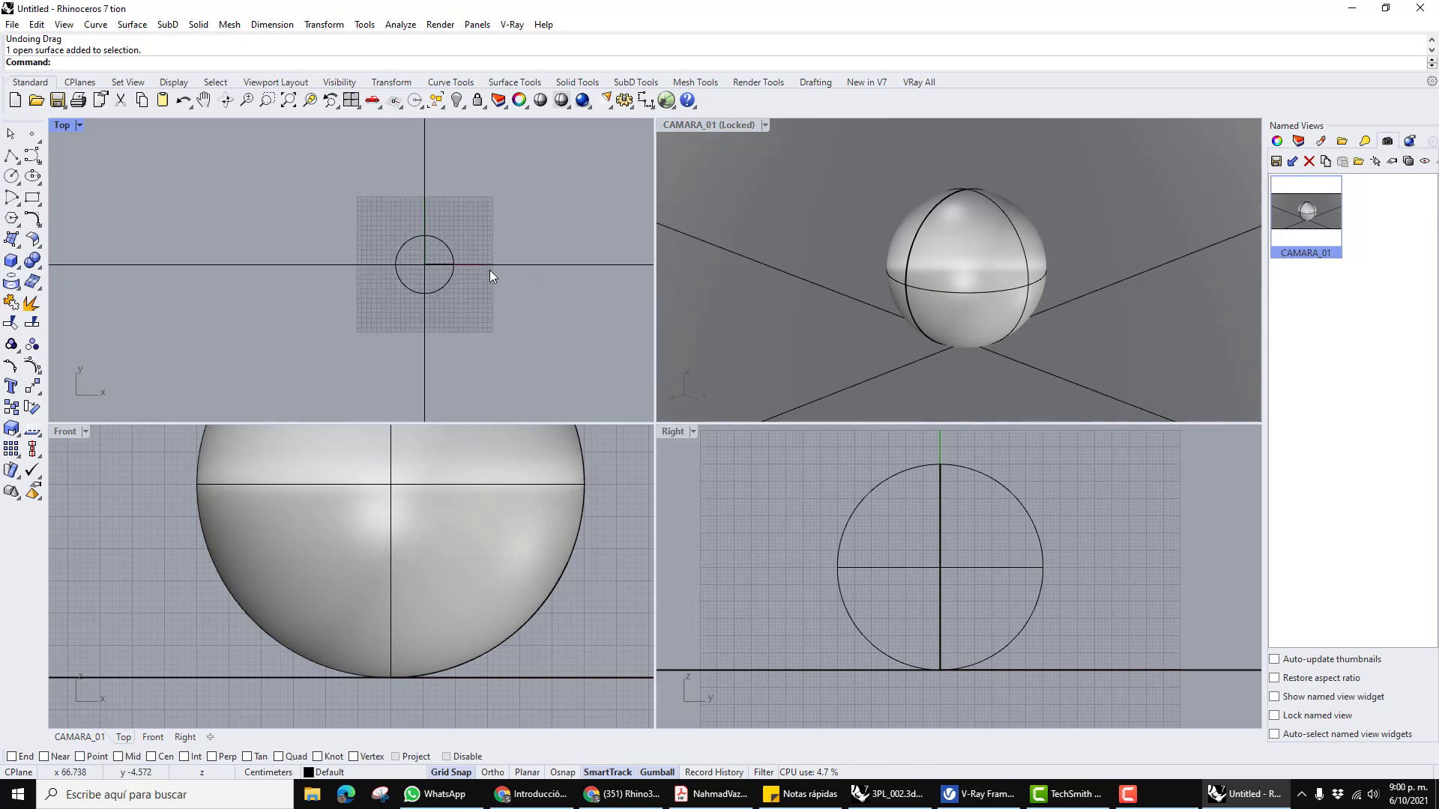
{"action": "right_click_drag", "start_coordinate": [489, 270], "coordinate": [470, 282]}
{"action": "scroll", "coordinate": [465, 295], "scroll_direction": "up", "scroll_amount": 1}
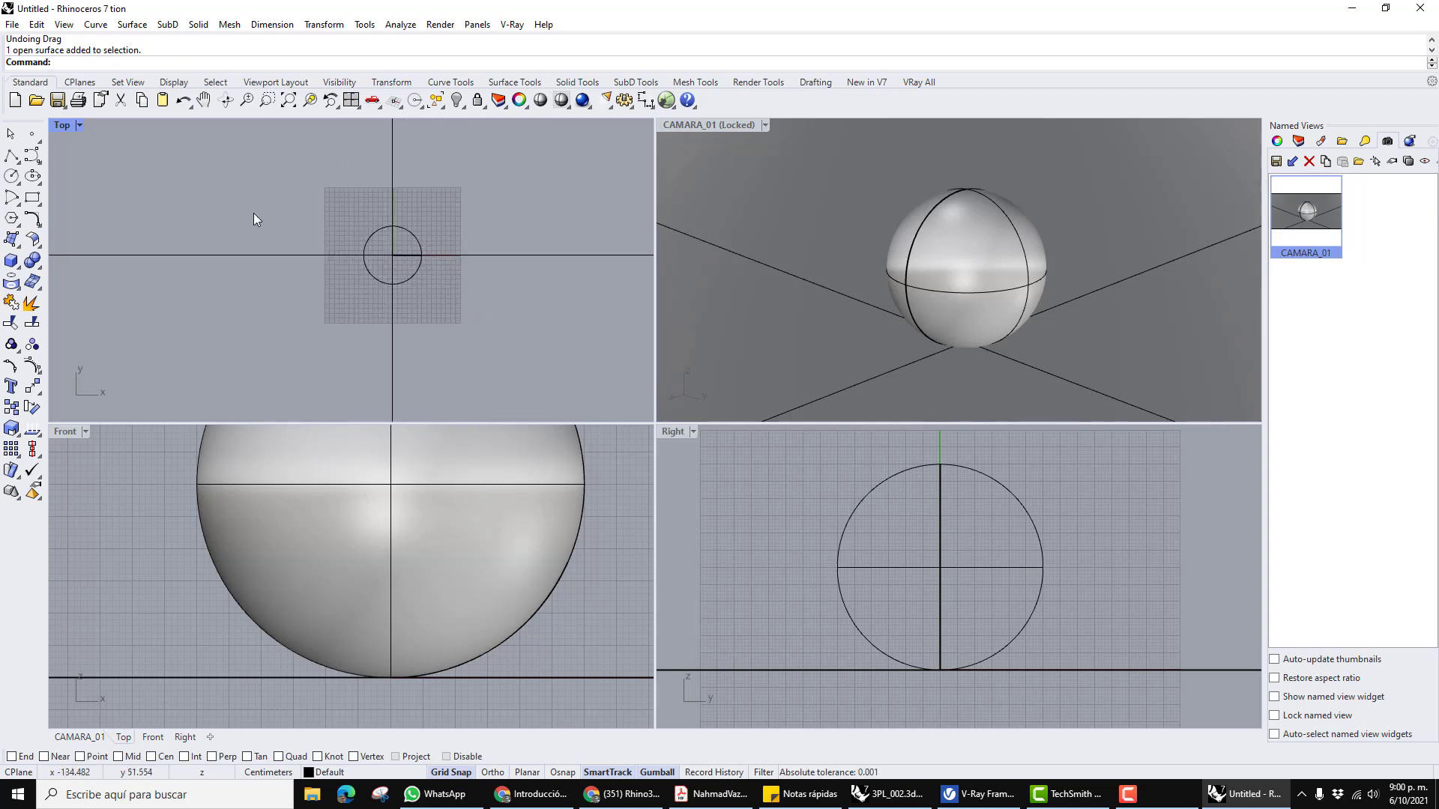
{"action": "left_click", "coordinate": [619, 481]}
{"action": "scroll", "coordinate": [619, 481], "scroll_direction": "down", "scroll_amount": 8}
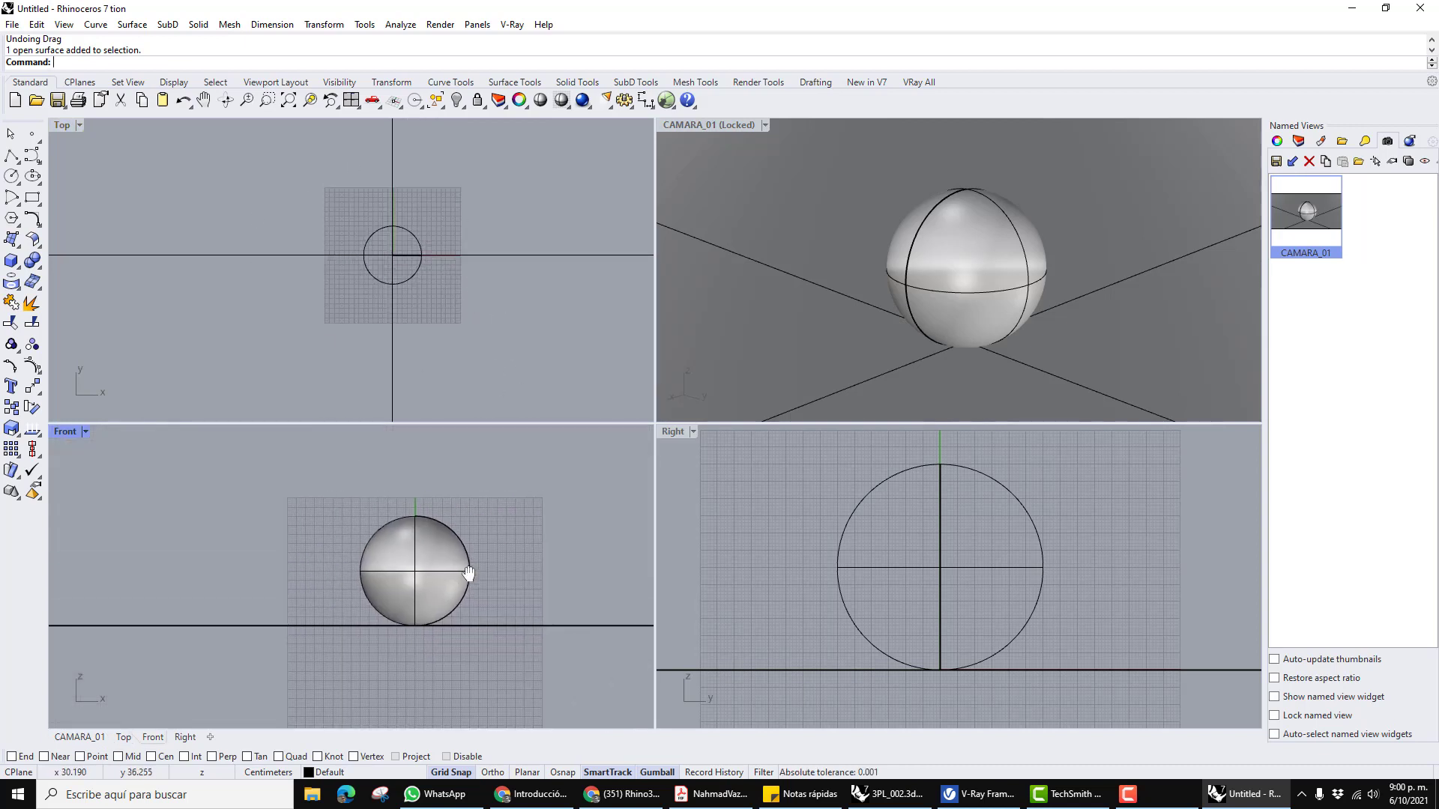
{"action": "left_click", "coordinate": [813, 506]}
{"action": "scroll", "coordinate": [873, 519], "scroll_direction": "down", "scroll_amount": 6}
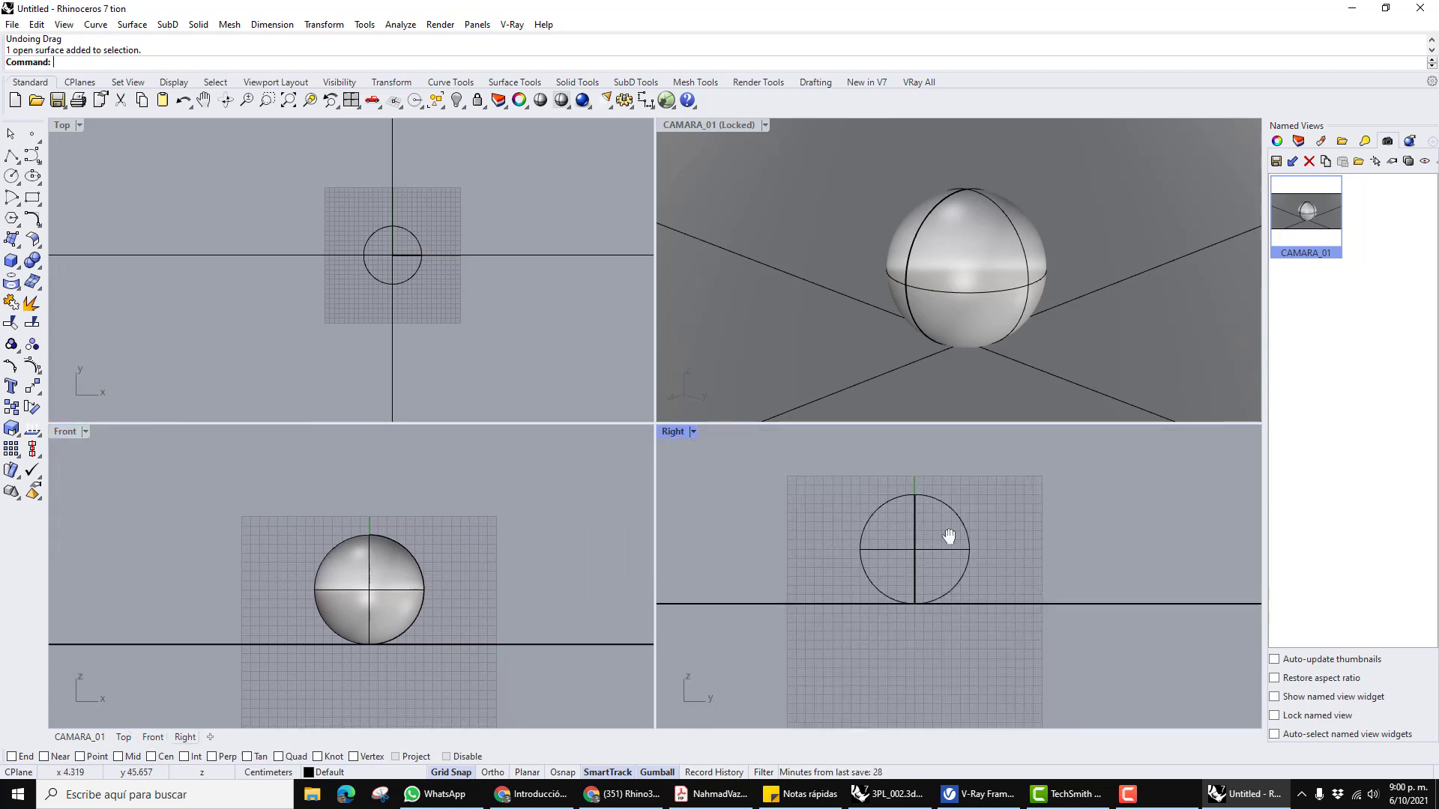
{"action": "scroll", "coordinate": [974, 528], "scroll_direction": "up", "scroll_amount": 1}
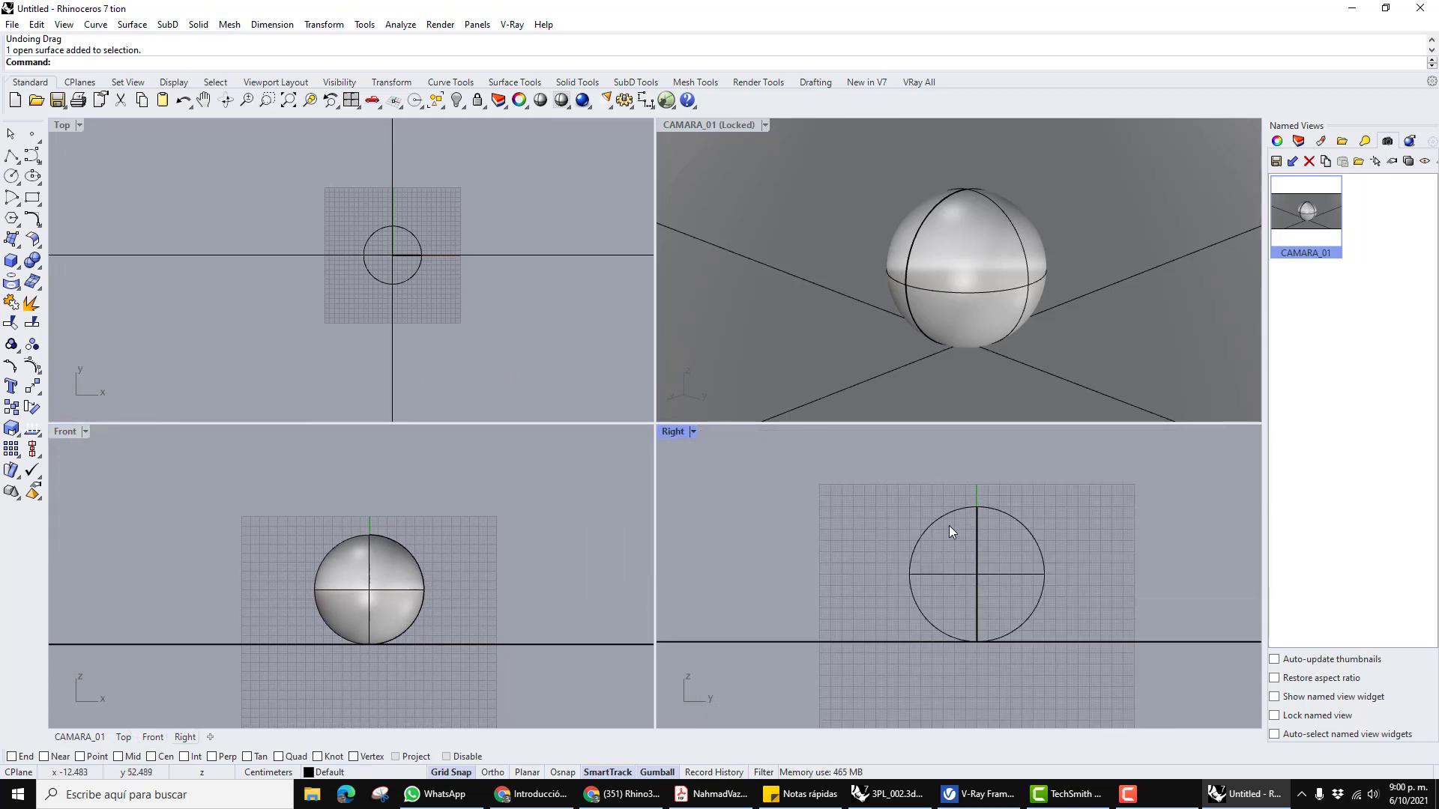
{"action": "right_click_drag", "start_coordinate": [952, 523], "coordinate": [954, 526]}
{"action": "left_click", "coordinate": [517, 256]}
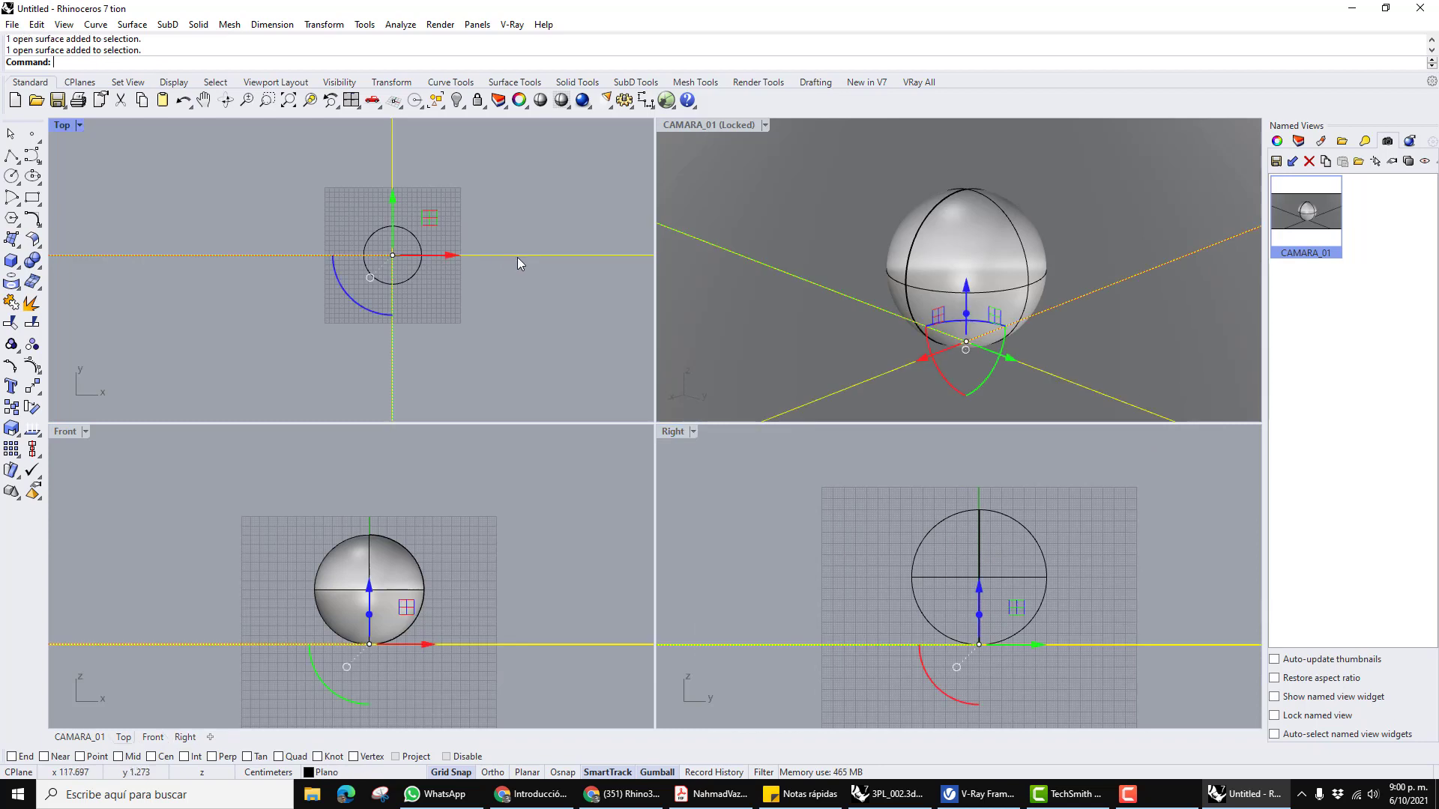
{"action": "left_click", "coordinate": [536, 339]}
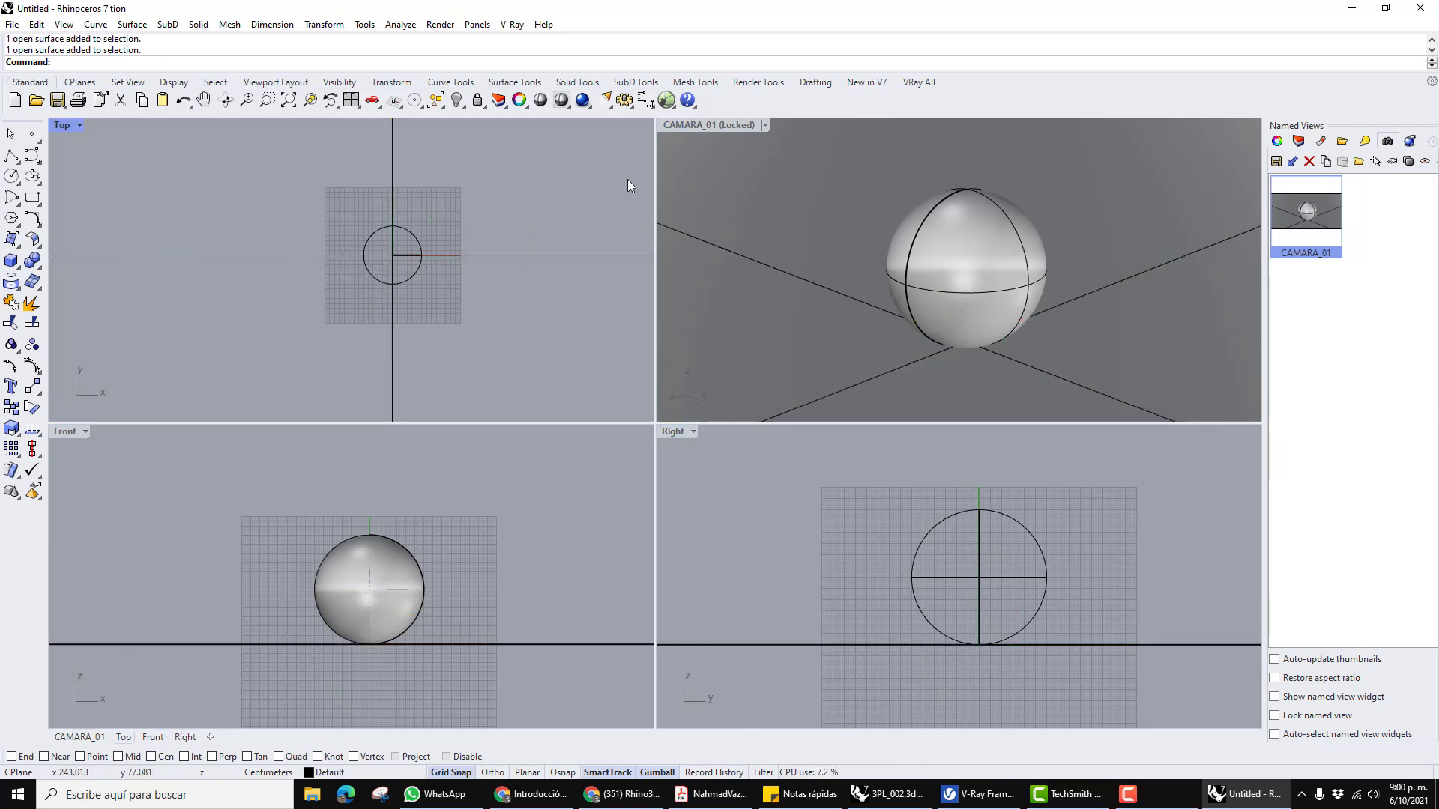
Show the camera object of the CAMARA_01 viewport using the Camera command's Show option.
{"action": "left_click", "coordinate": [684, 128]}
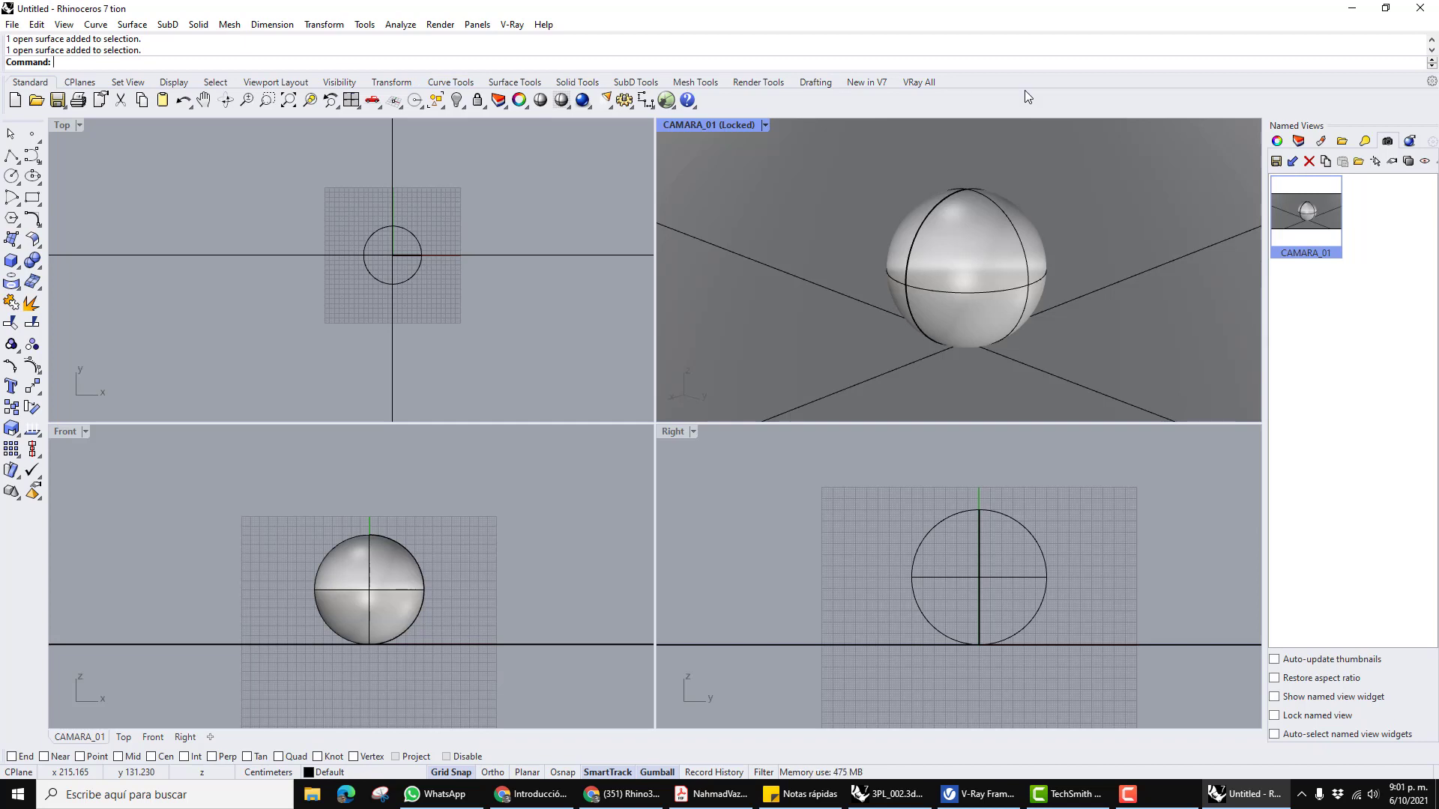
{"action": "type", "text": "Camera"}
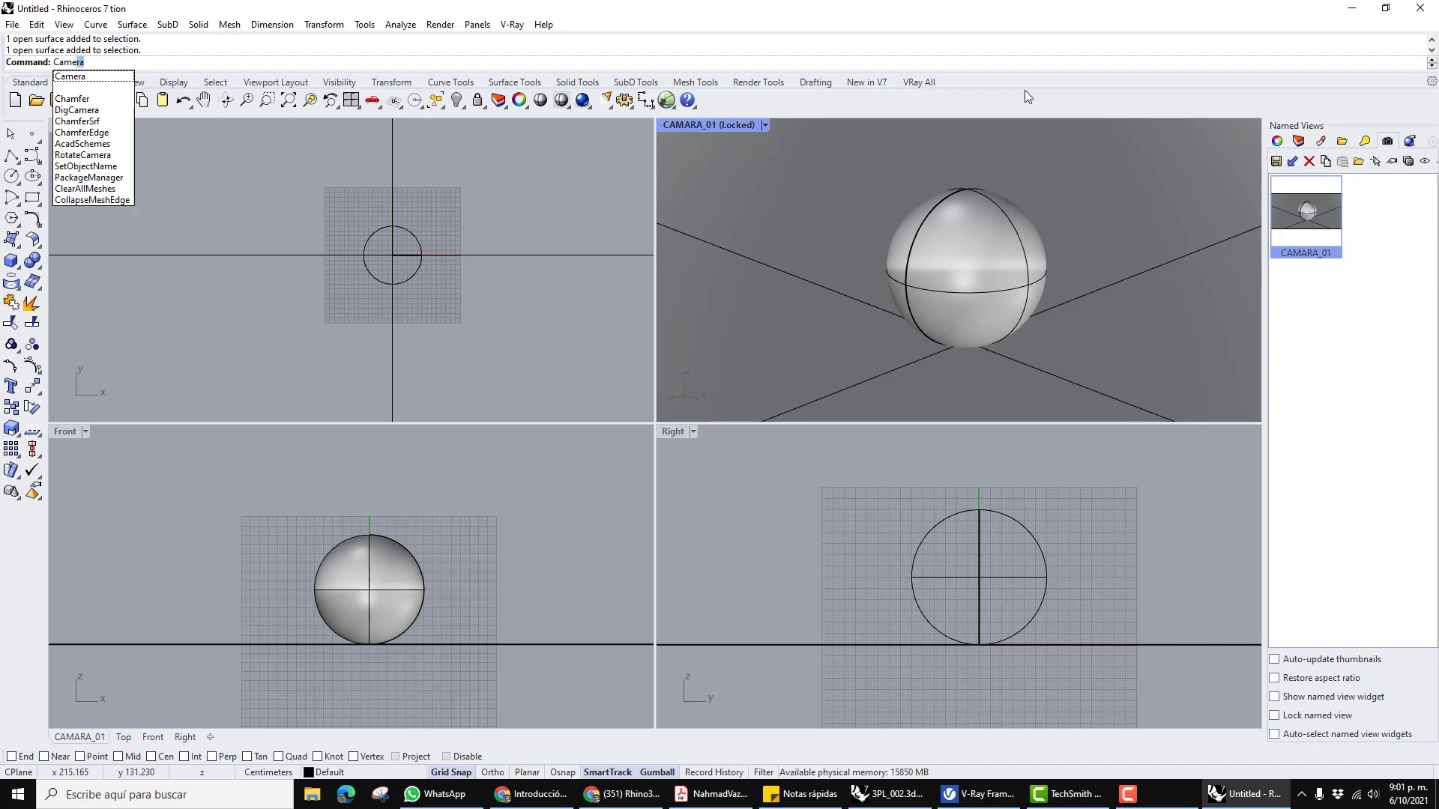
{"action": "key", "text": "Return"}
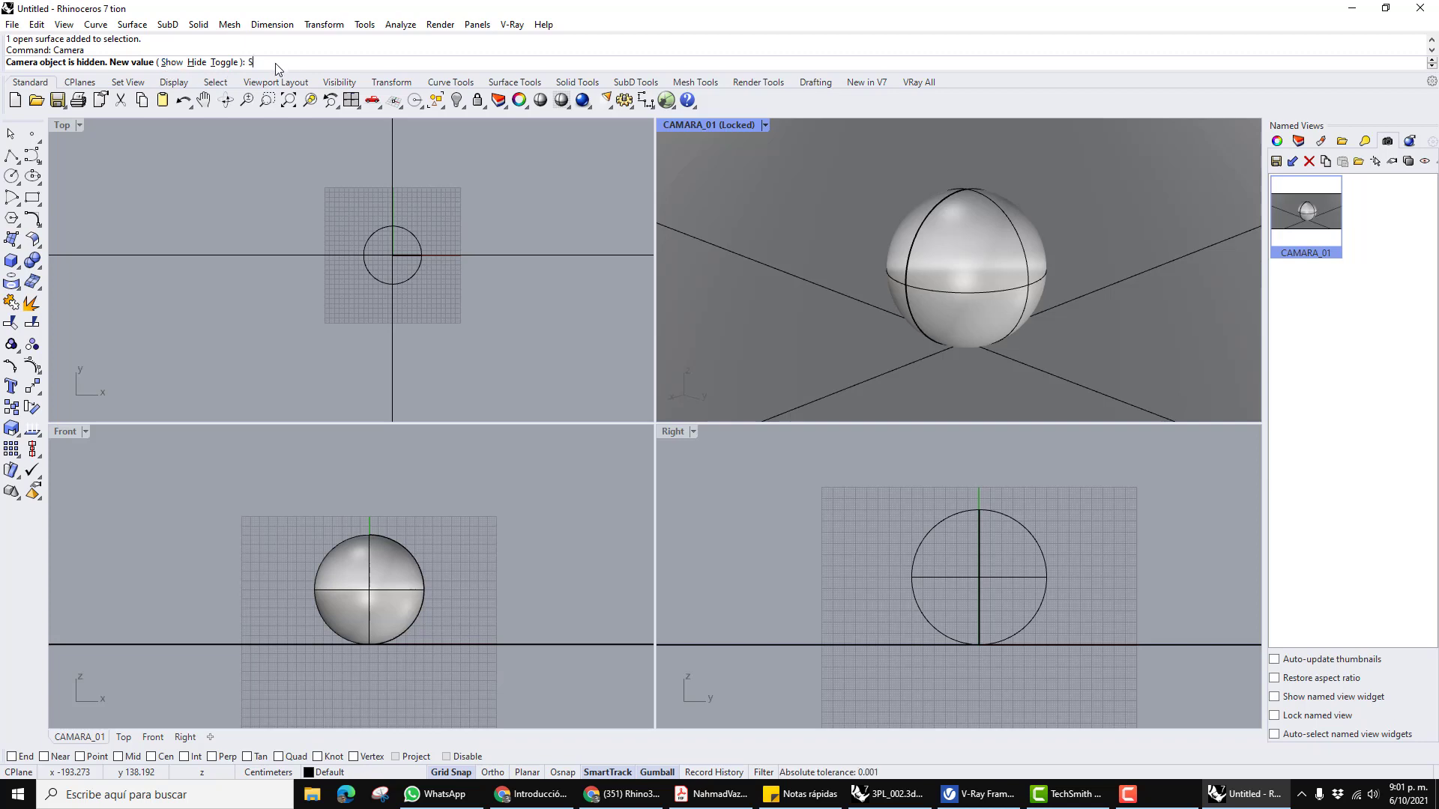
{"action": "type", "text": "S"}
{"action": "key", "text": "Return"}
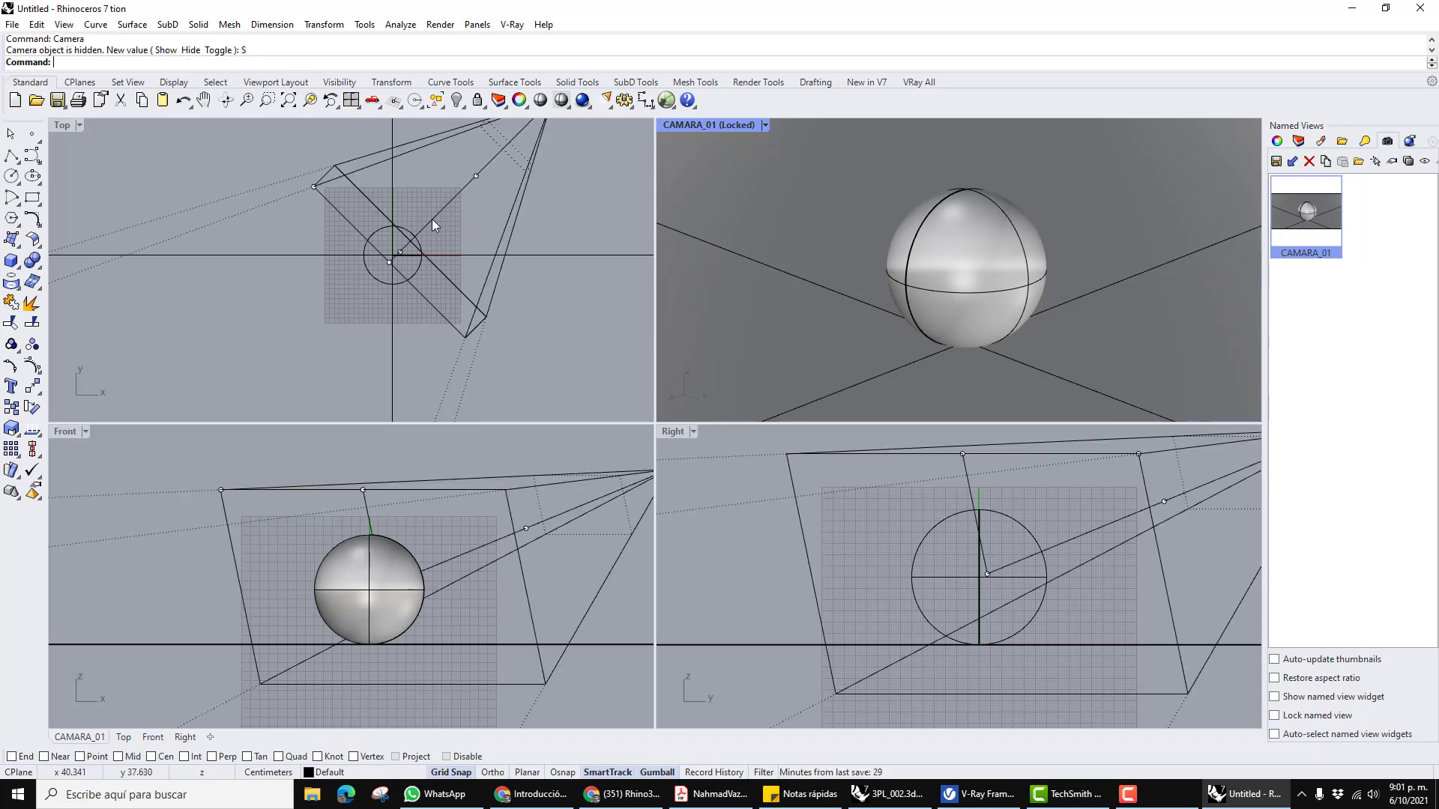
Try to move a selection in the Top view while the CAMARA_01 viewport is locked, and undo the move.
{"action": "scroll", "coordinate": [463, 235], "scroll_direction": "down", "scroll_amount": 5}
{"action": "right_click_drag", "start_coordinate": [465, 232], "coordinate": [460, 260]}
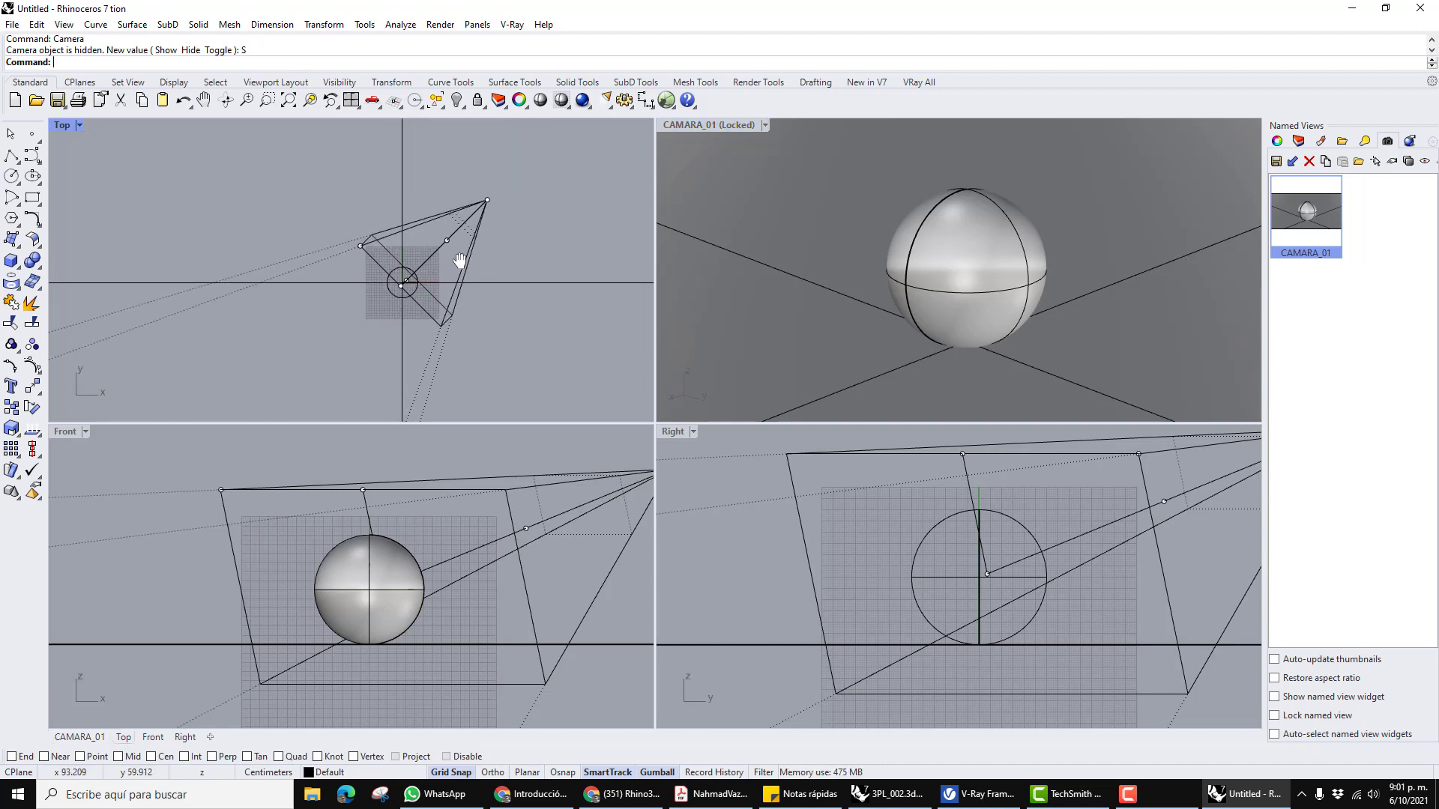
{"action": "scroll", "coordinate": [459, 247], "scroll_direction": "up", "scroll_amount": 2}
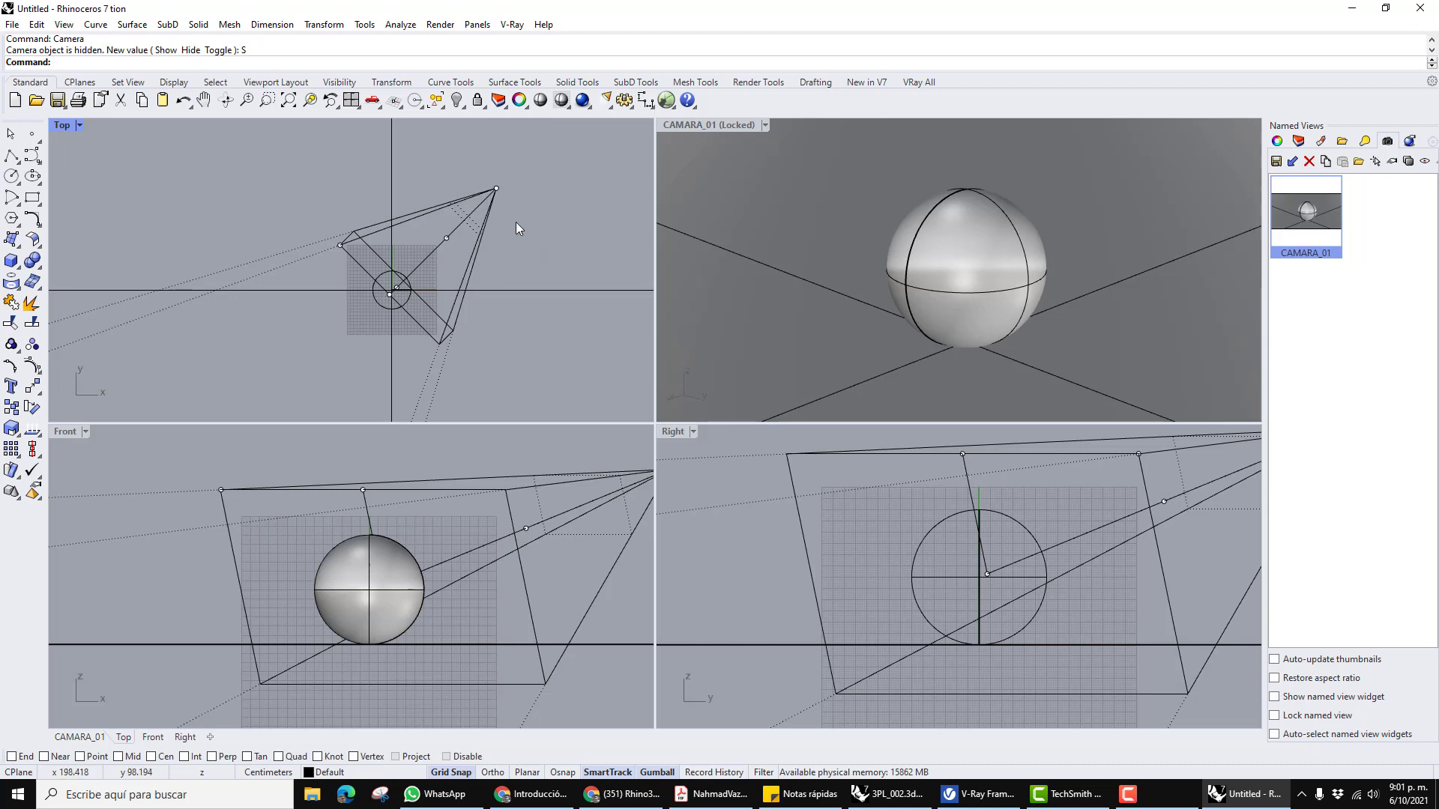
{"action": "left_click", "coordinate": [682, 127]}
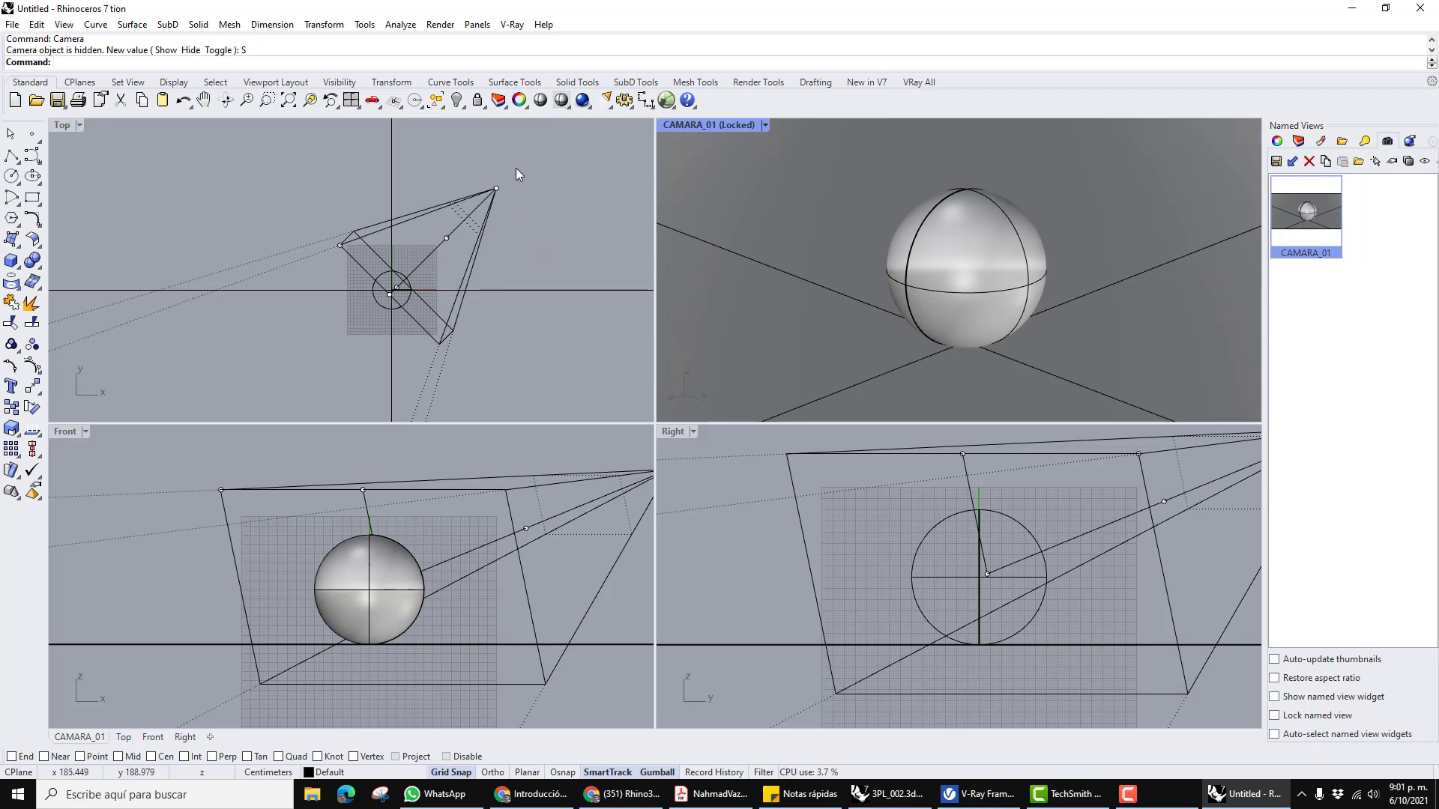
{"action": "mouse_move", "coordinate": [516, 174]}
{"action": "left_mouse_down"}
{"action": "mouse_move", "coordinate": [486, 201]}
{"action": "mouse_move", "coordinate": [532, 194]}
{"action": "left_mouse_up"}
{"action": "key", "text": "ctrl+z"}
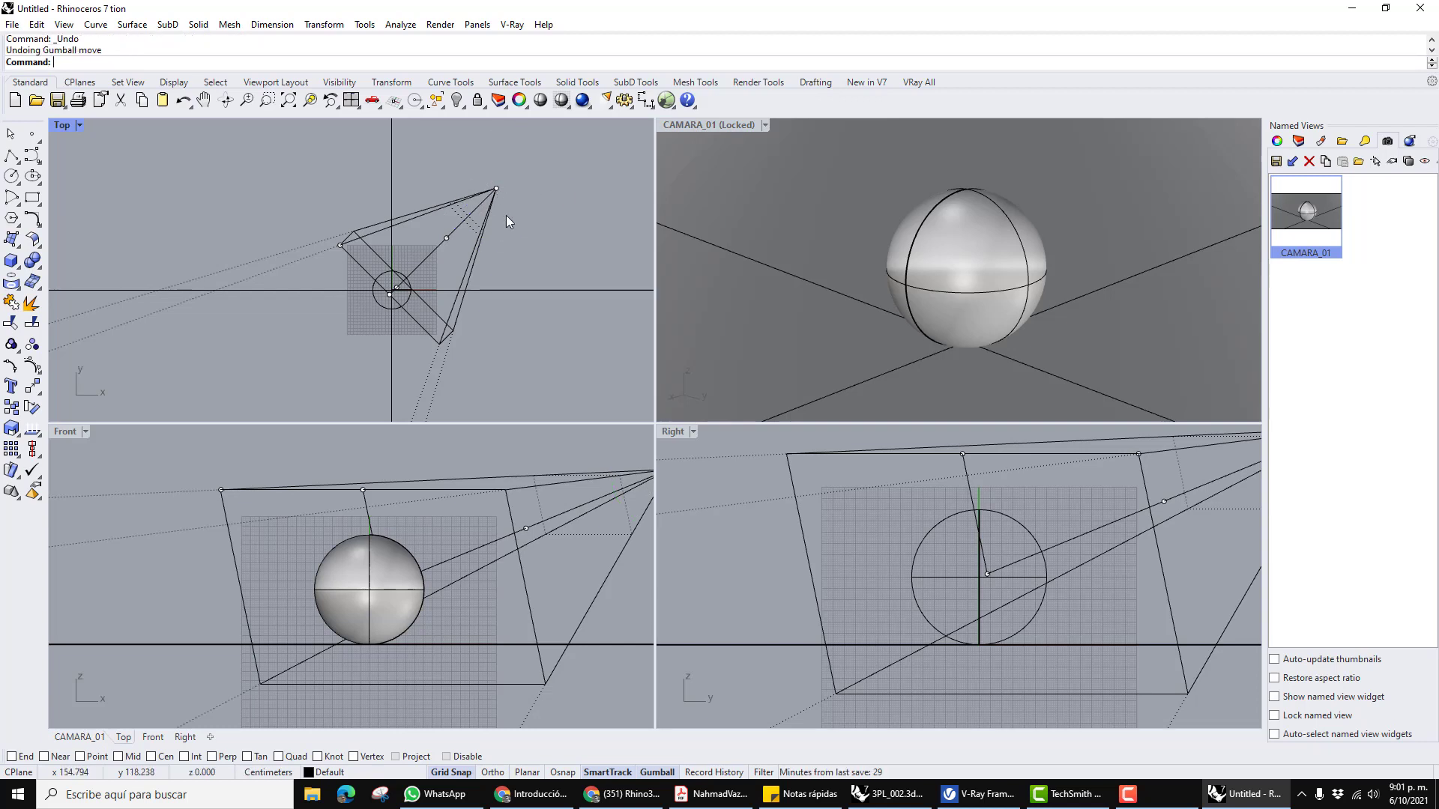
Inspect the camera's location point and its target point one after the other in the Top view.
{"action": "scroll", "coordinate": [472, 212], "scroll_direction": "up", "scroll_amount": 1}
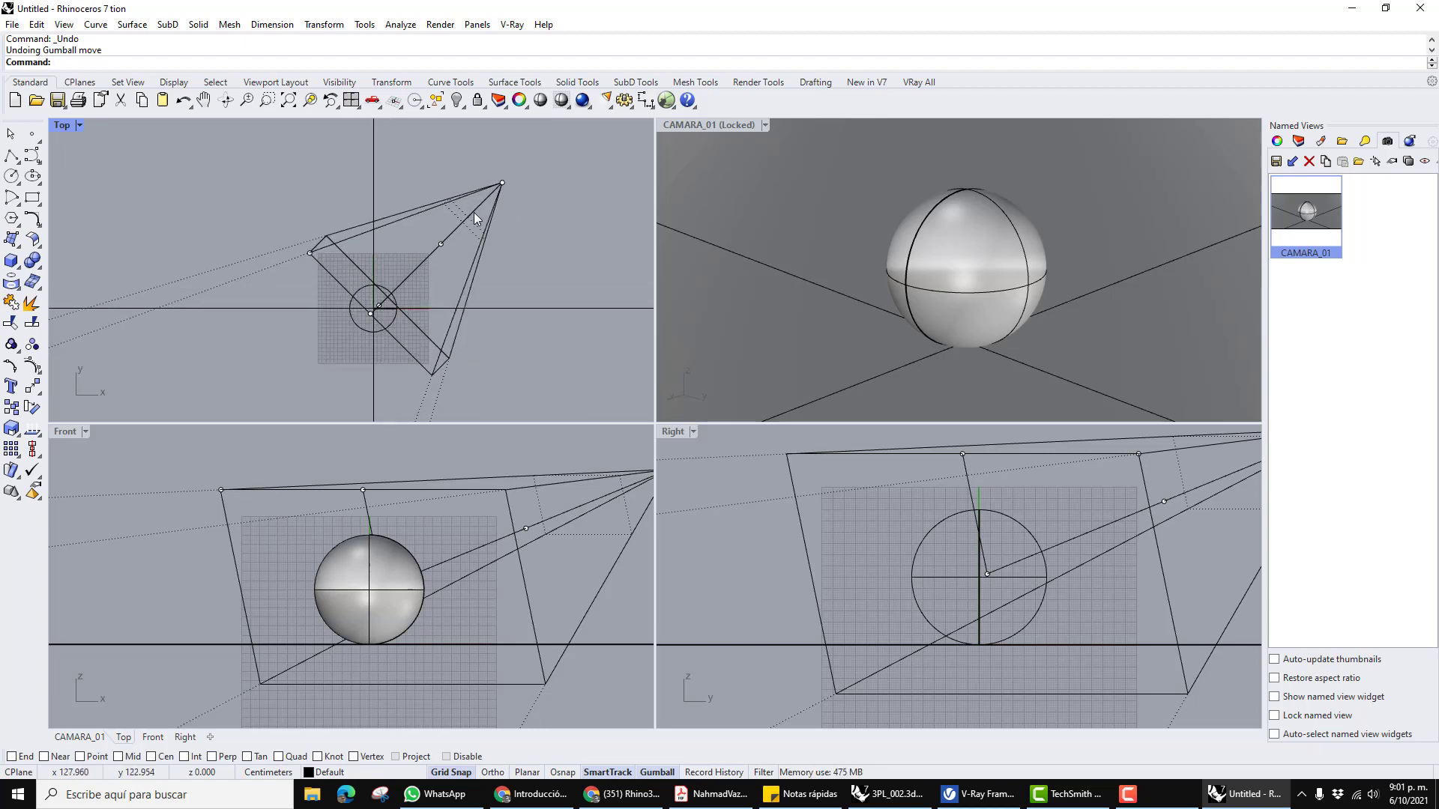
{"action": "left_click", "coordinate": [501, 182]}
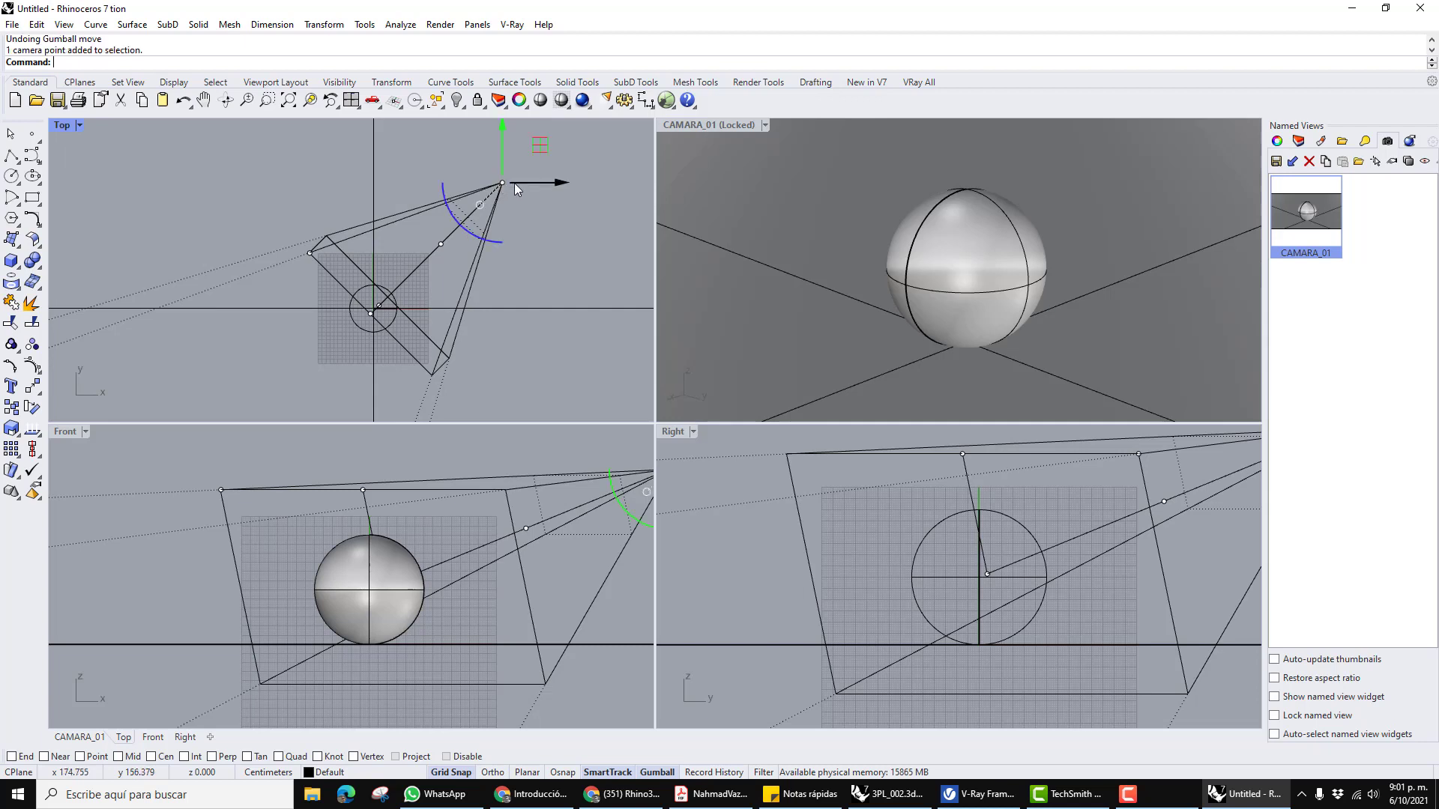
{"action": "left_click", "coordinate": [378, 306]}
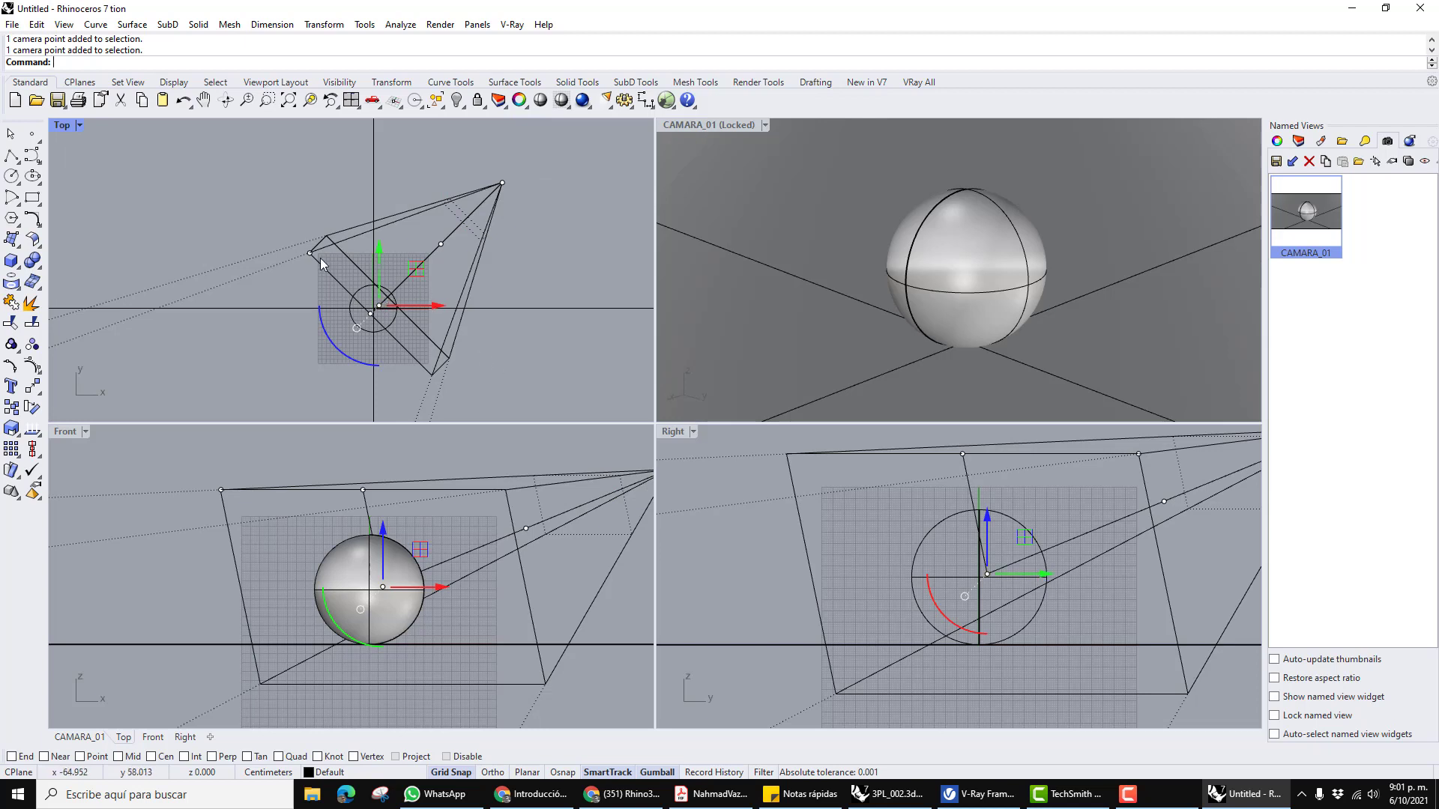
{"action": "left_click", "coordinate": [560, 231]}
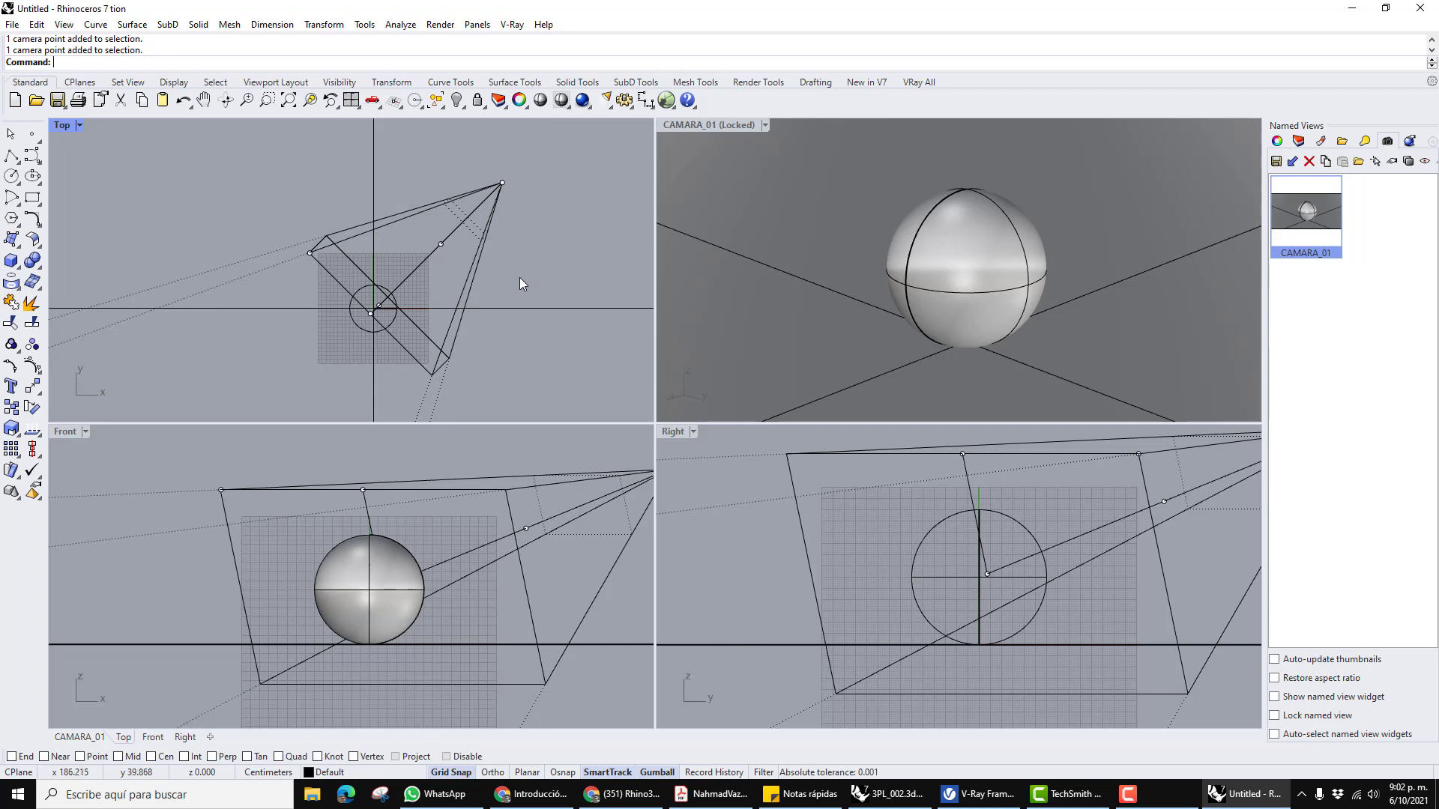
Set the Front viewport to Wireframe display so the camera's target point inside the sphere can be reached.
{"action": "right_click_drag", "start_coordinate": [488, 460], "coordinate": [405, 475]}
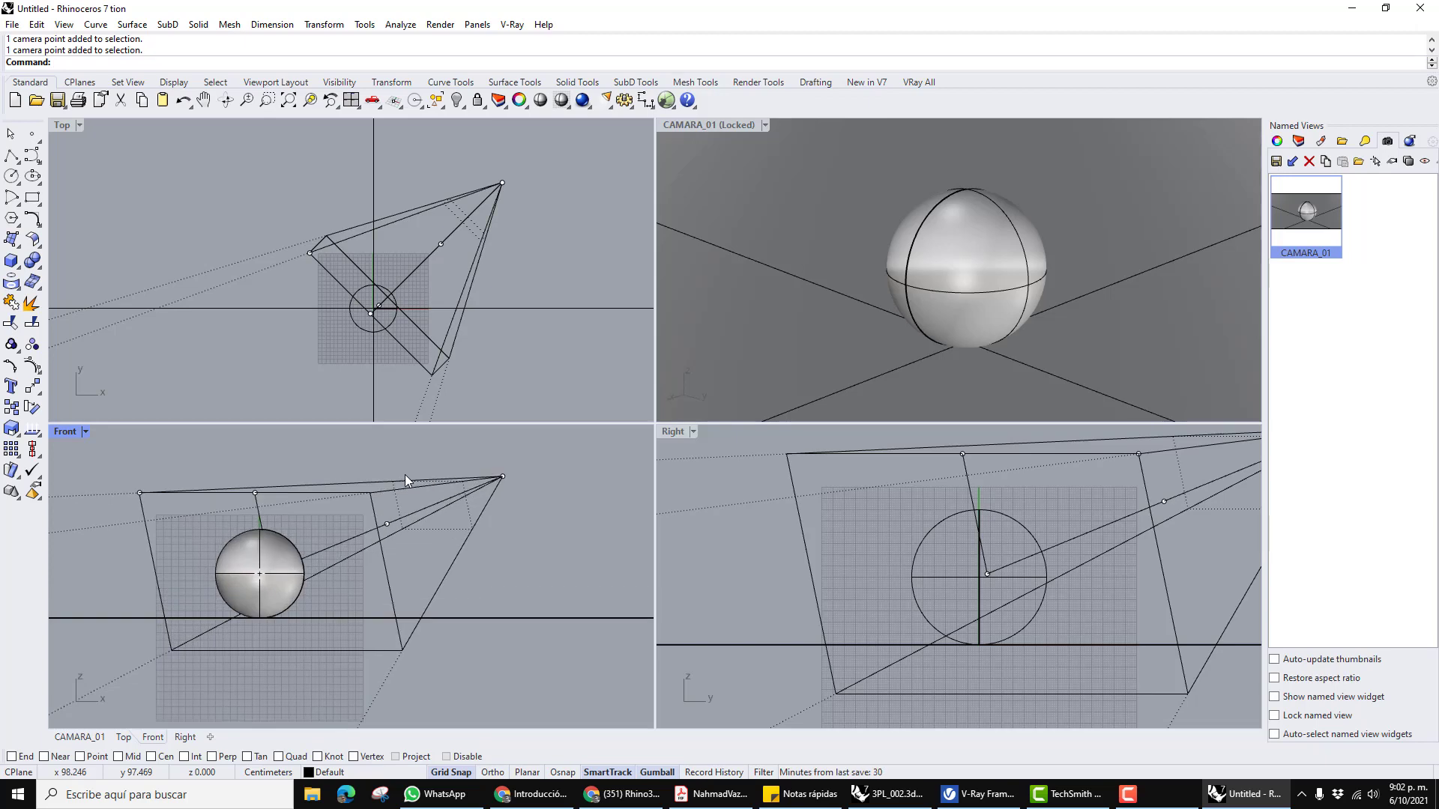
{"action": "left_click", "coordinate": [502, 476]}
{"action": "key", "text": "Escape"}
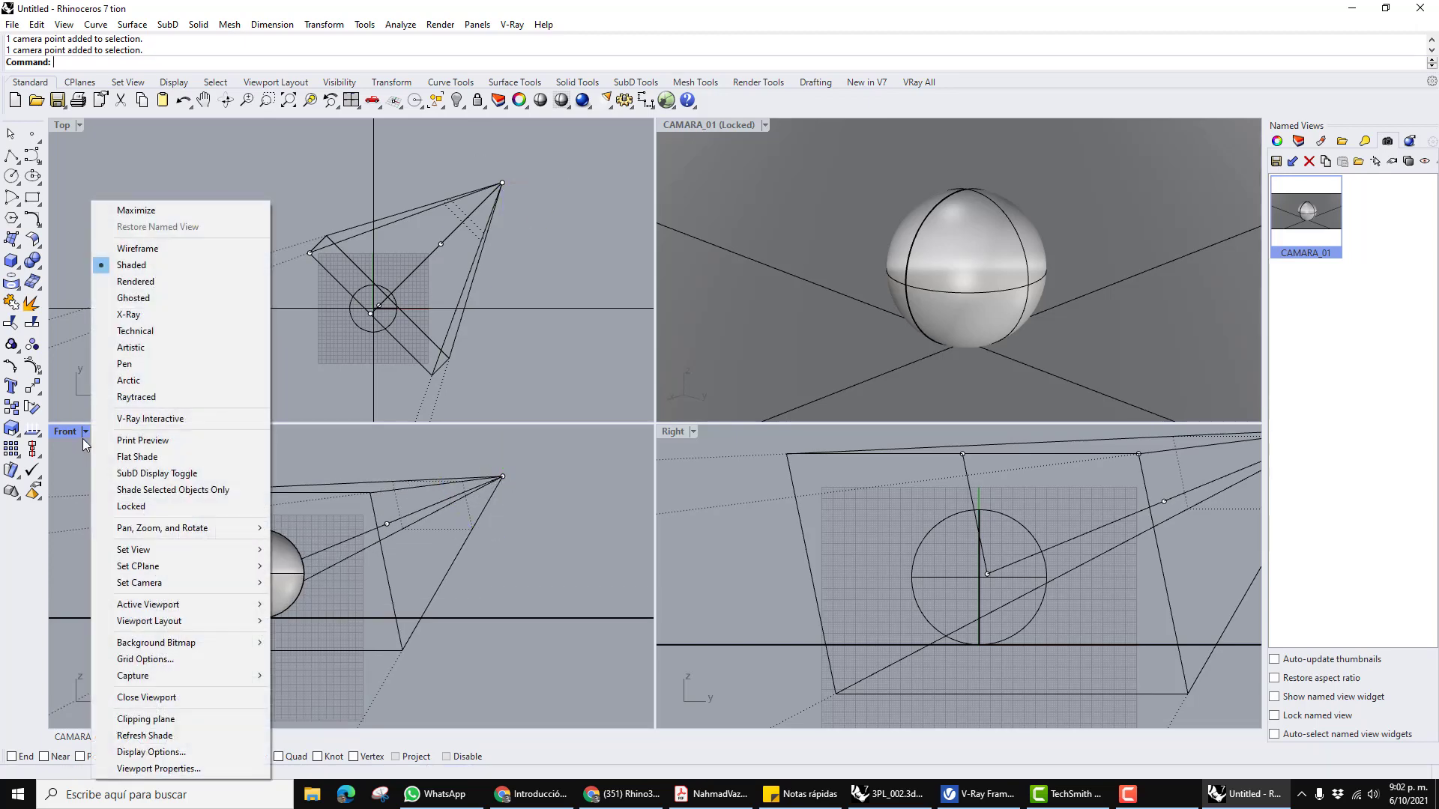
{"action": "left_click", "coordinate": [85, 433]}
{"action": "left_click", "coordinate": [135, 248]}
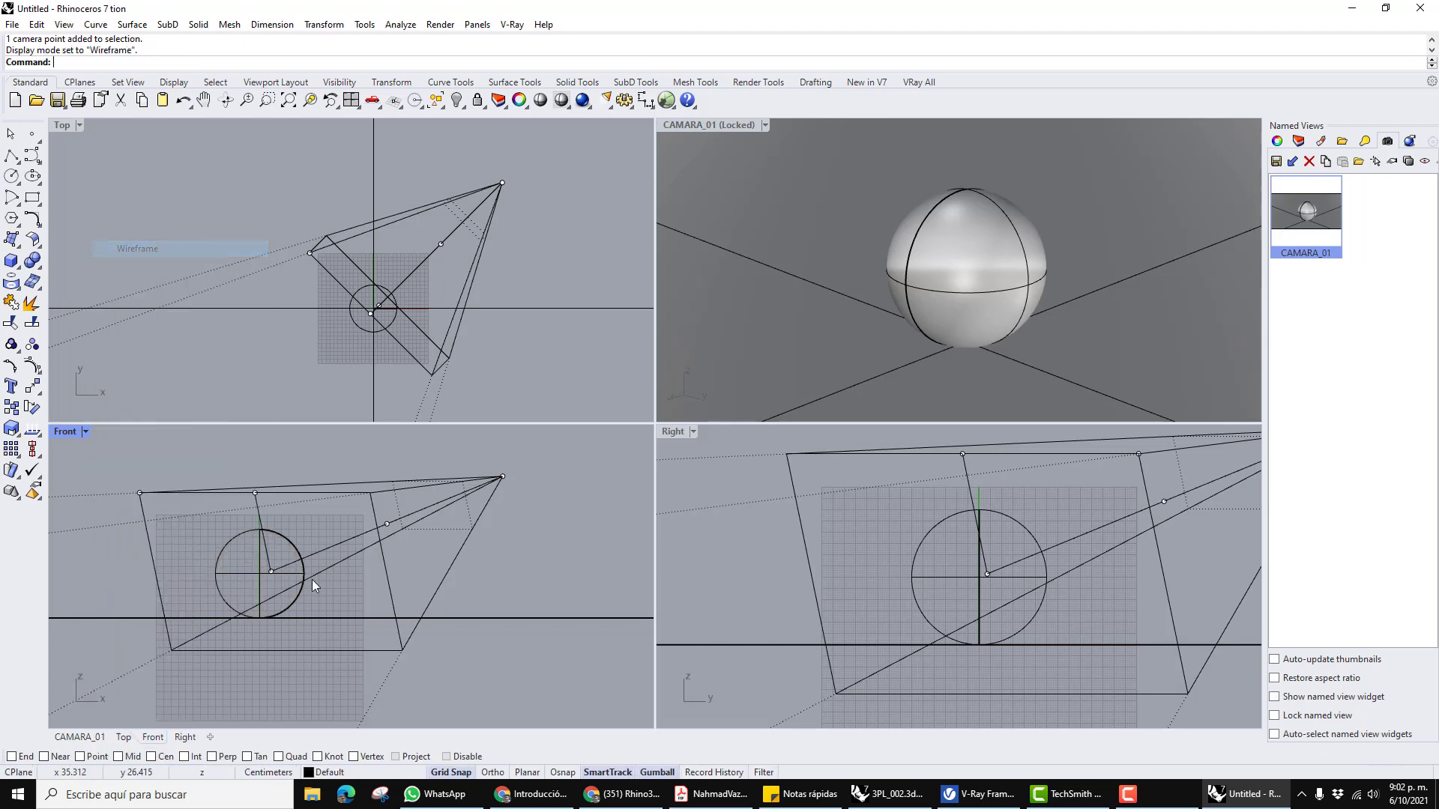
Inspect the camera's target point in the Front view and the whole camera object in the Right and Top views.
{"action": "left_click", "coordinate": [271, 569]}
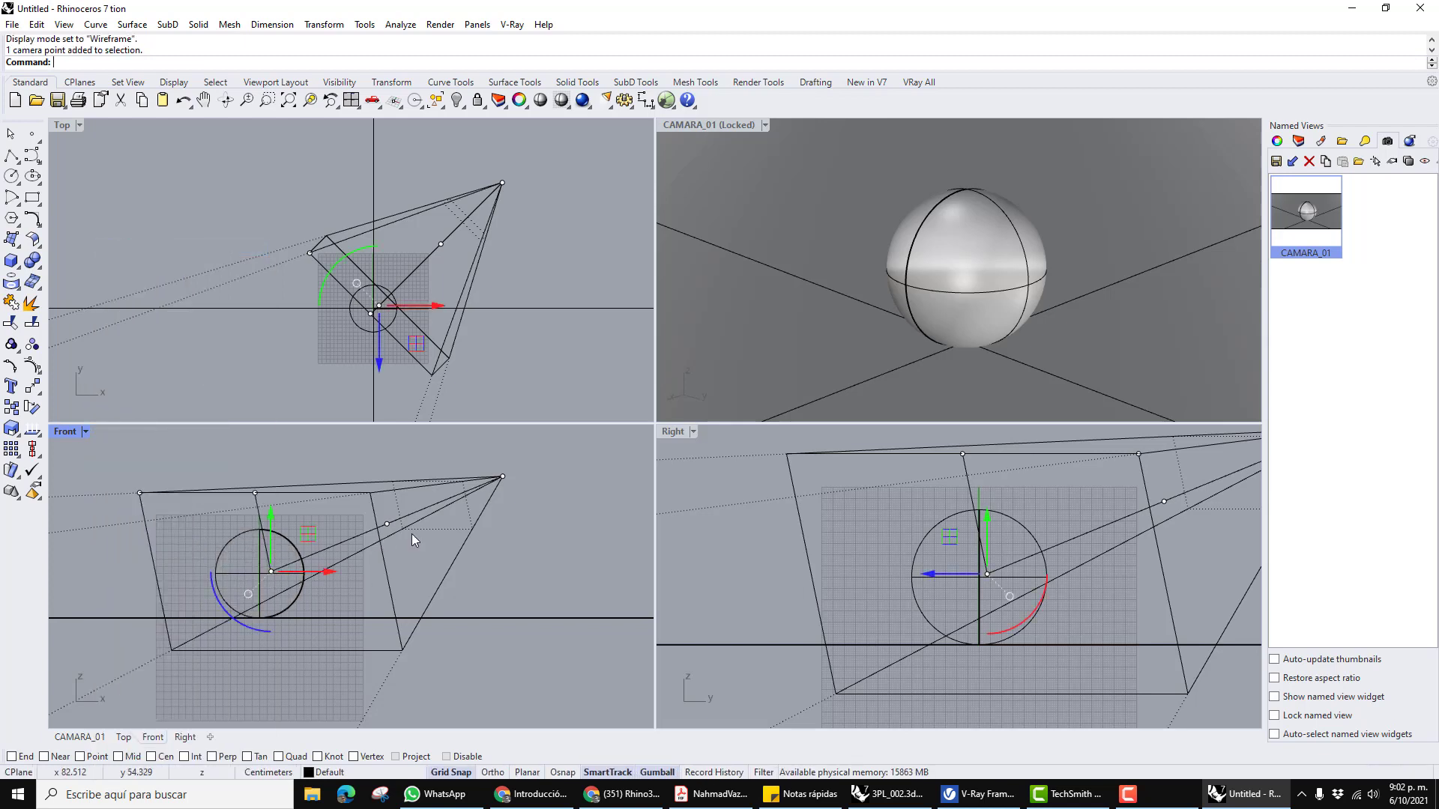
{"action": "left_click", "coordinate": [570, 447]}
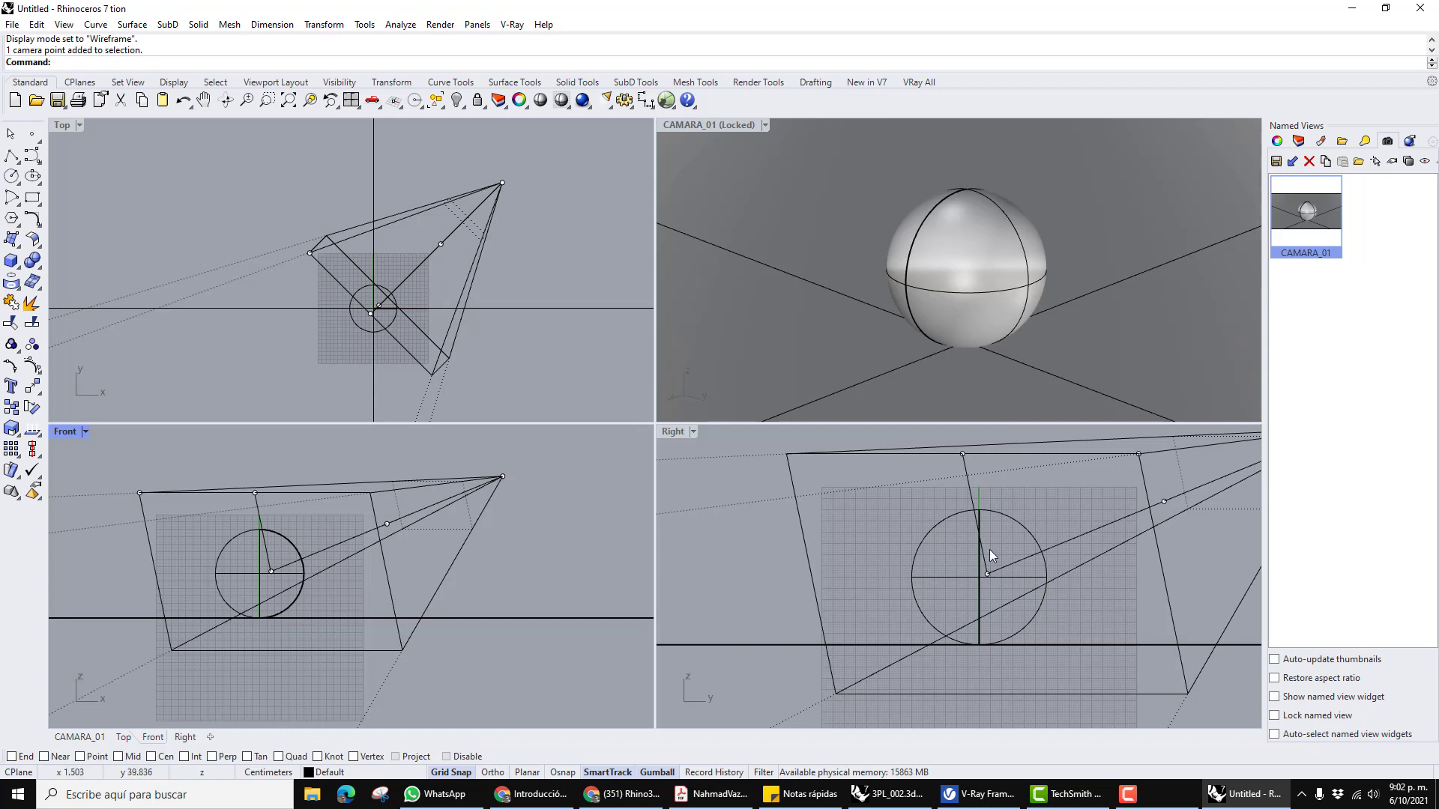
{"action": "scroll", "coordinate": [989, 550], "scroll_direction": "down", "scroll_amount": 4}
{"action": "left_click", "coordinate": [595, 245]}
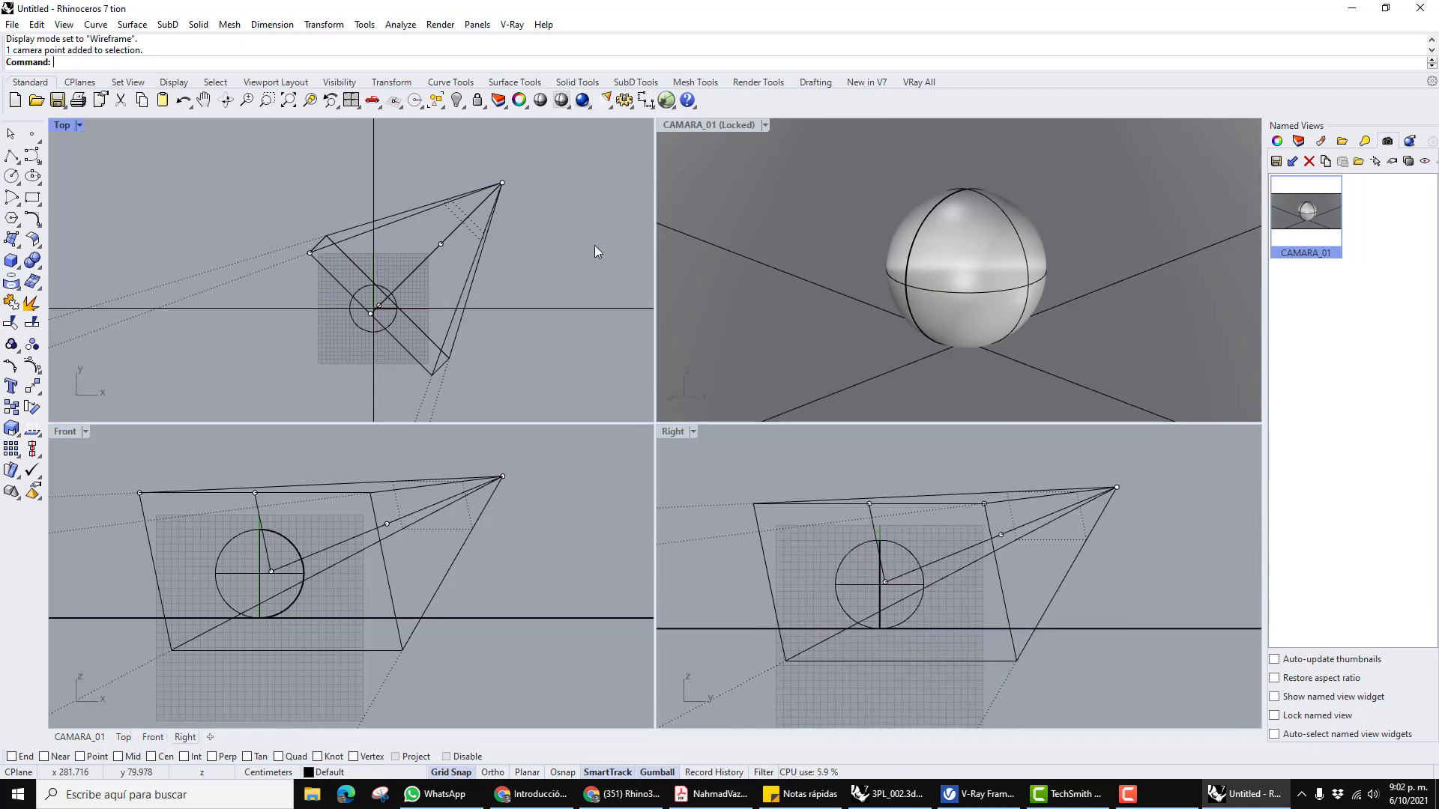
{"action": "scroll", "coordinate": [591, 254], "scroll_direction": "down", "scroll_amount": 3}
{"action": "right_click_drag", "start_coordinate": [591, 254], "coordinate": [476, 272]}
{"action": "scroll", "coordinate": [453, 268], "scroll_direction": "up", "scroll_amount": 2}
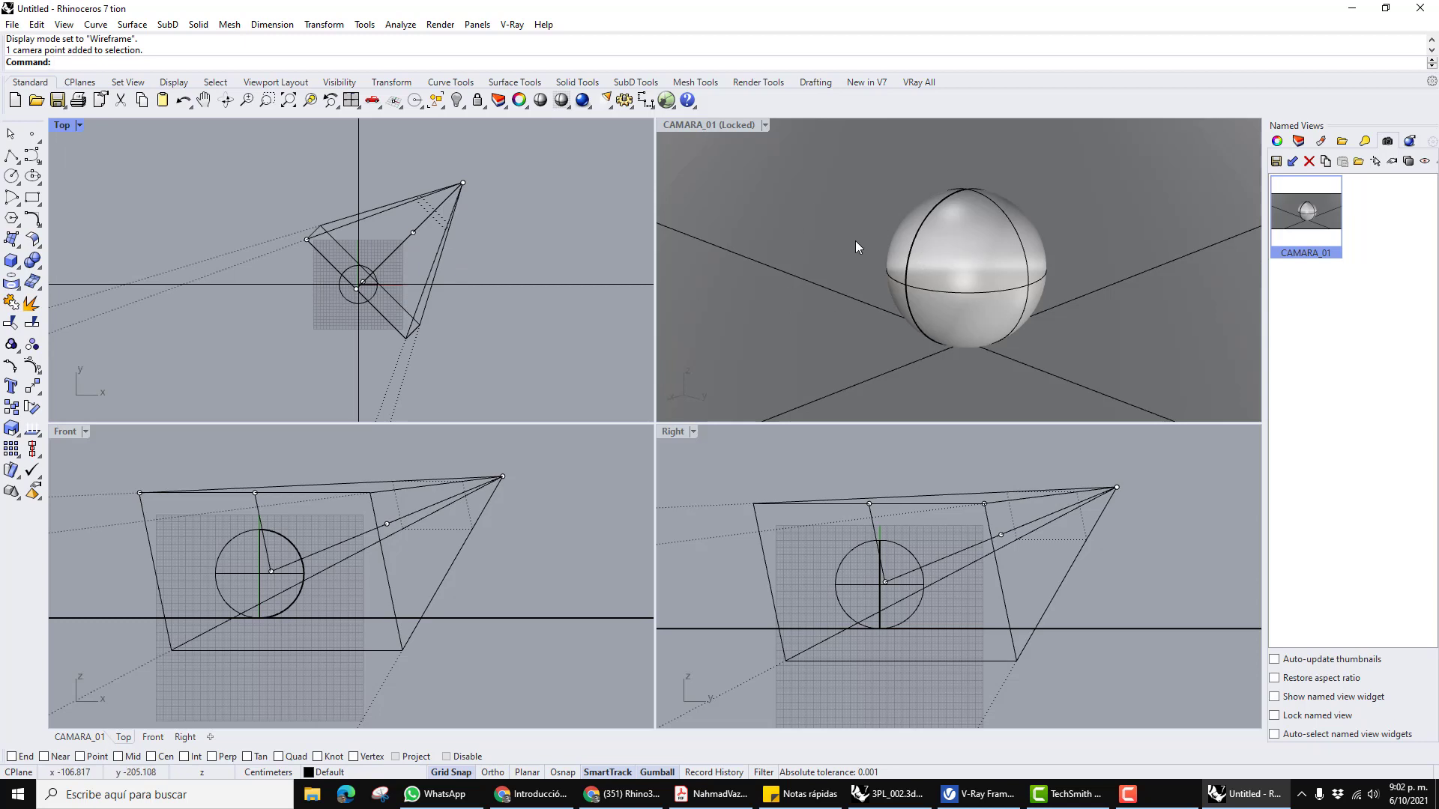
{"action": "scroll", "coordinate": [451, 244], "scroll_direction": "up", "scroll_amount": 2}
{"action": "right_click_drag", "start_coordinate": [451, 245], "coordinate": [531, 244]}
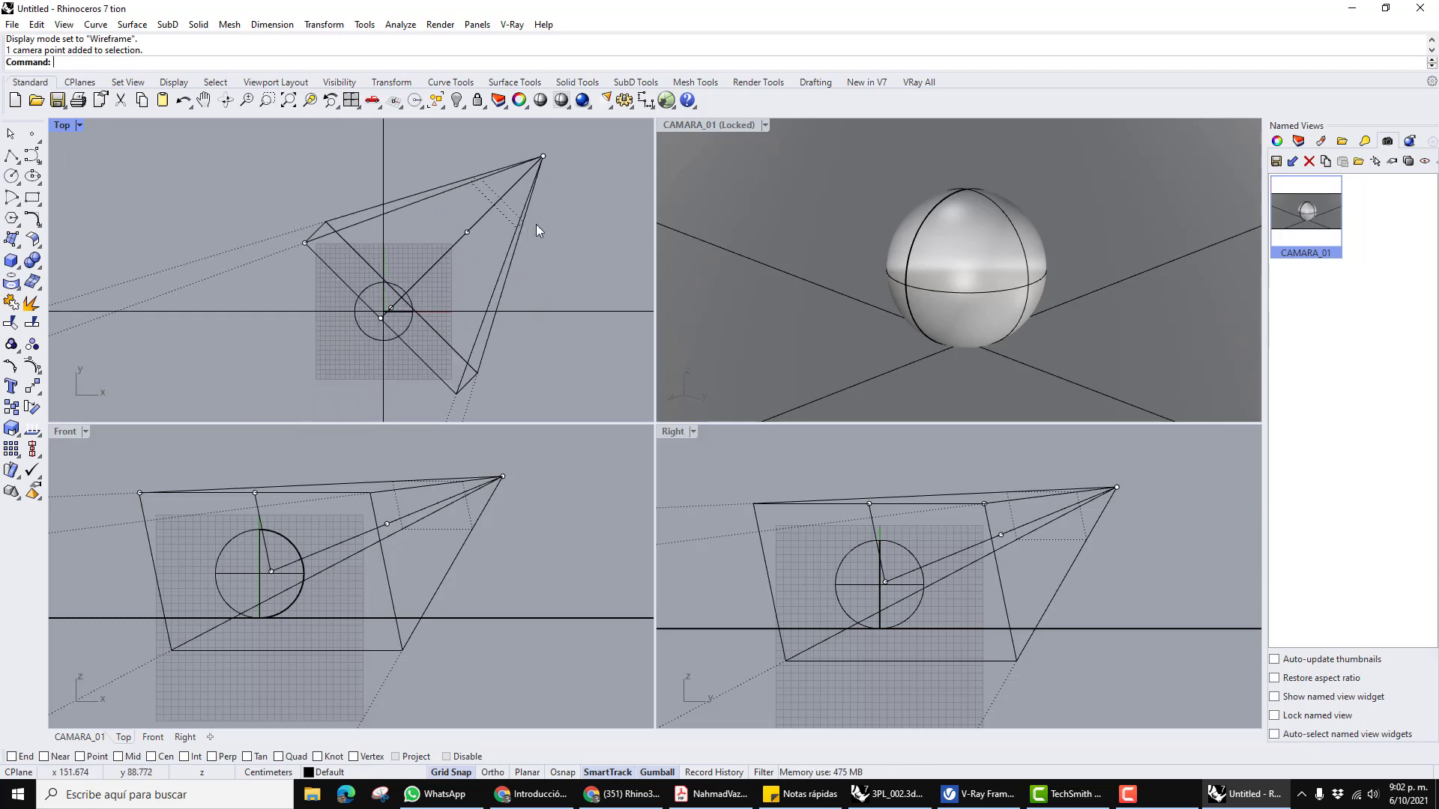
{"action": "scroll", "coordinate": [541, 220], "scroll_direction": "down", "scroll_amount": 1}
Unlock the CAMARA_01 viewport and move the camera's location point in the Top view to the negative-Y side of the sphere.
{"action": "left_click", "coordinate": [765, 125]}
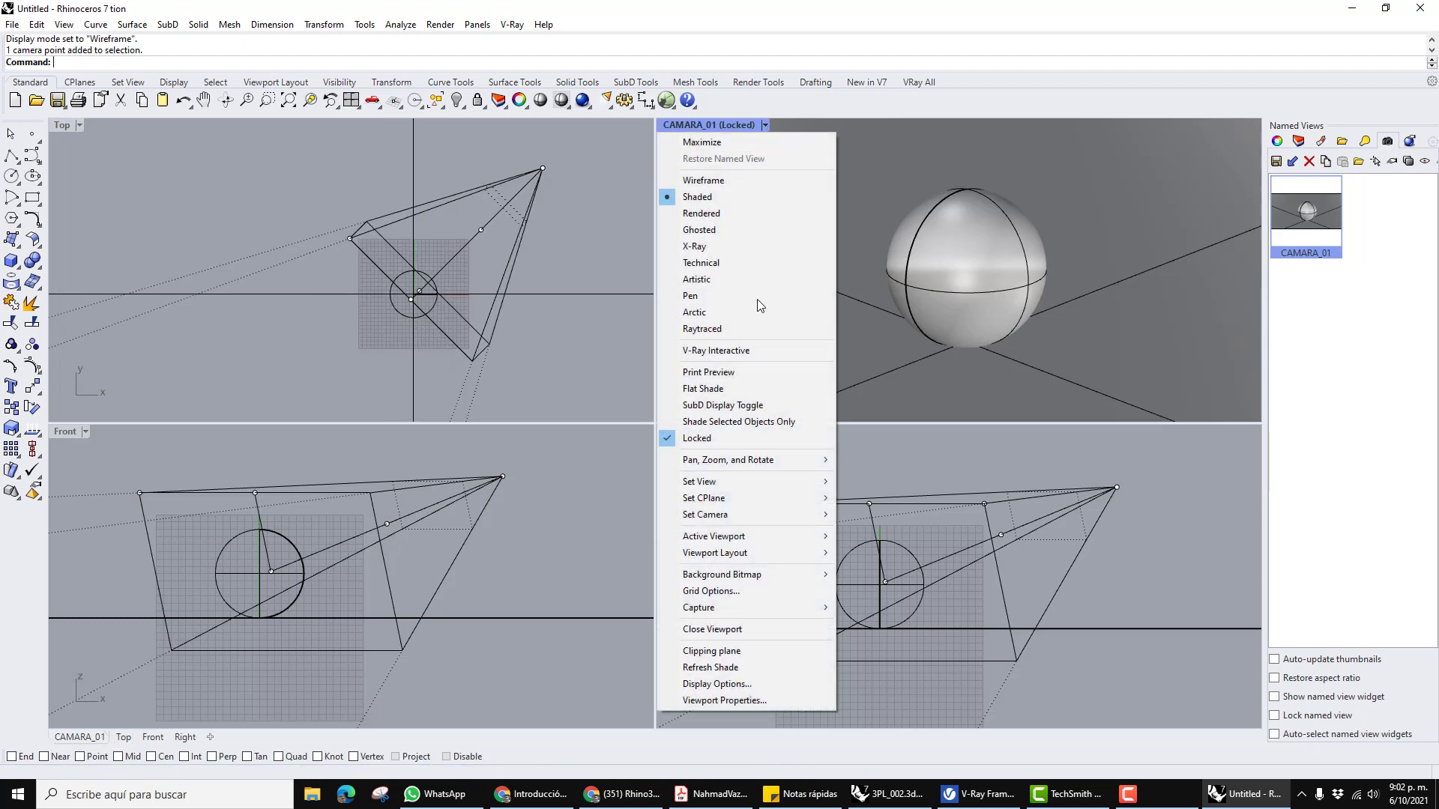
{"action": "left_click", "coordinate": [708, 439]}
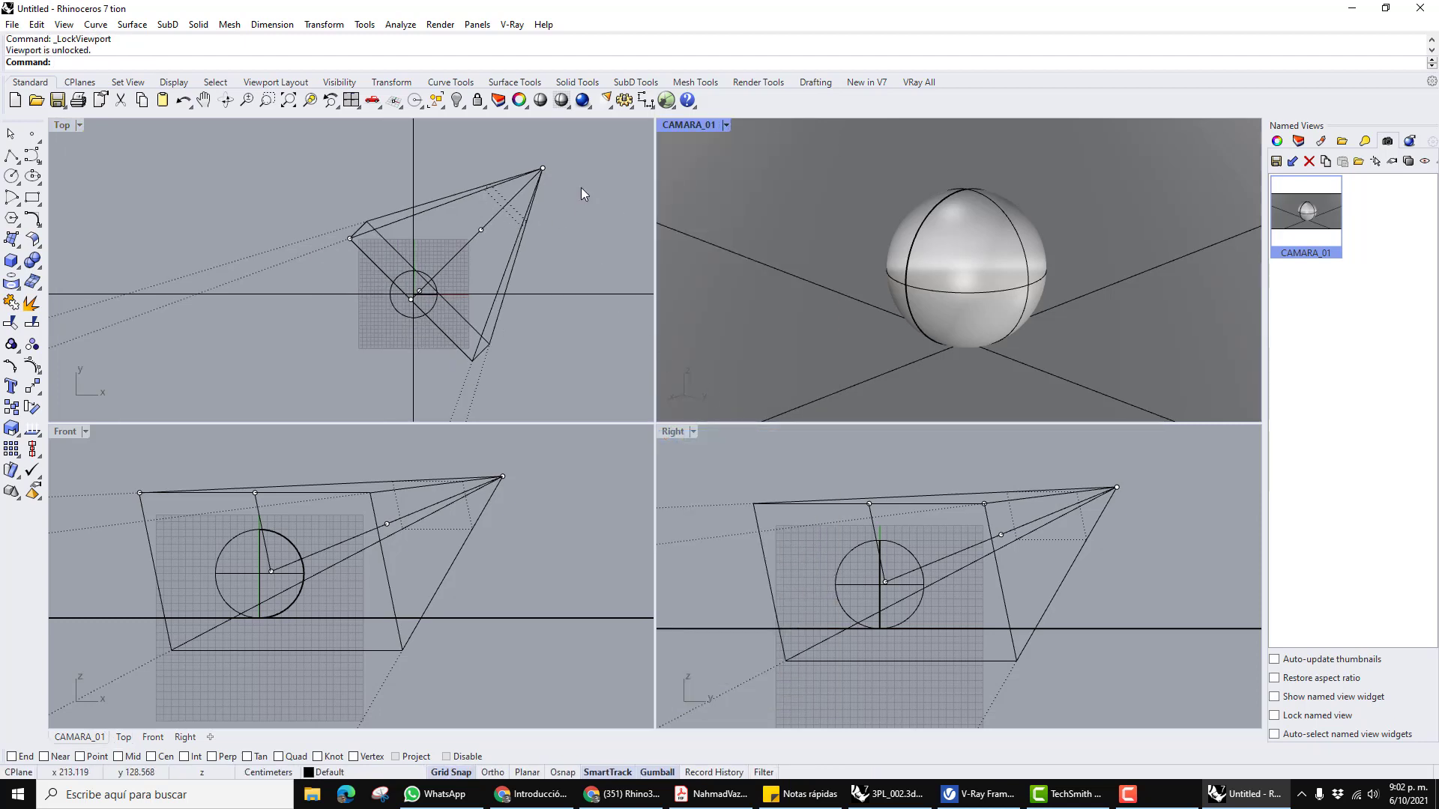
{"action": "left_click", "coordinate": [543, 169]}
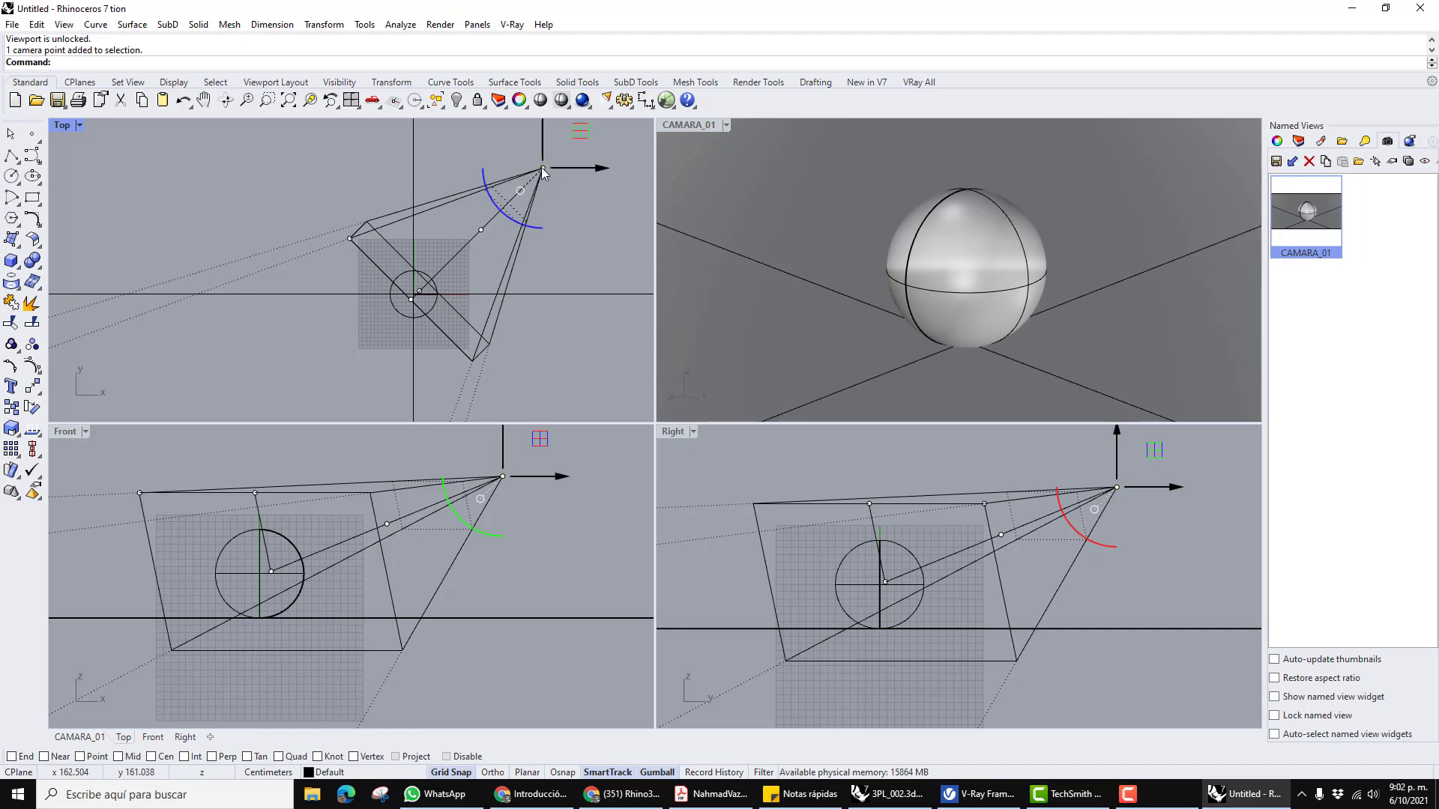
{"action": "left_click_drag", "start_coordinate": [541, 168], "coordinate": [482, 388]}
{"action": "scroll", "coordinate": [497, 254], "scroll_direction": "down", "scroll_amount": 2}
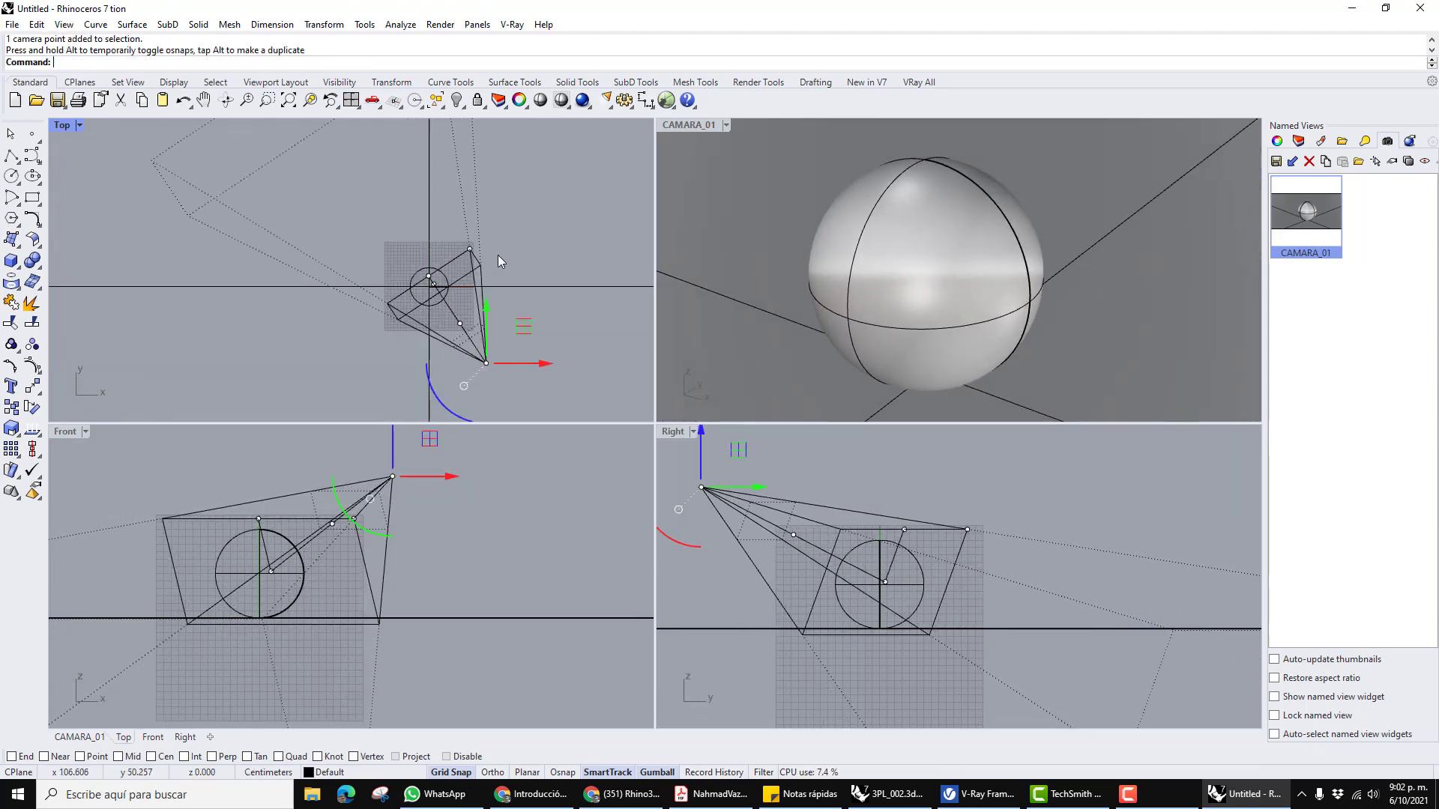
{"action": "right_click_drag", "start_coordinate": [497, 254], "coordinate": [463, 220]}
{"action": "left_click_drag", "start_coordinate": [465, 309], "coordinate": [502, 306]}
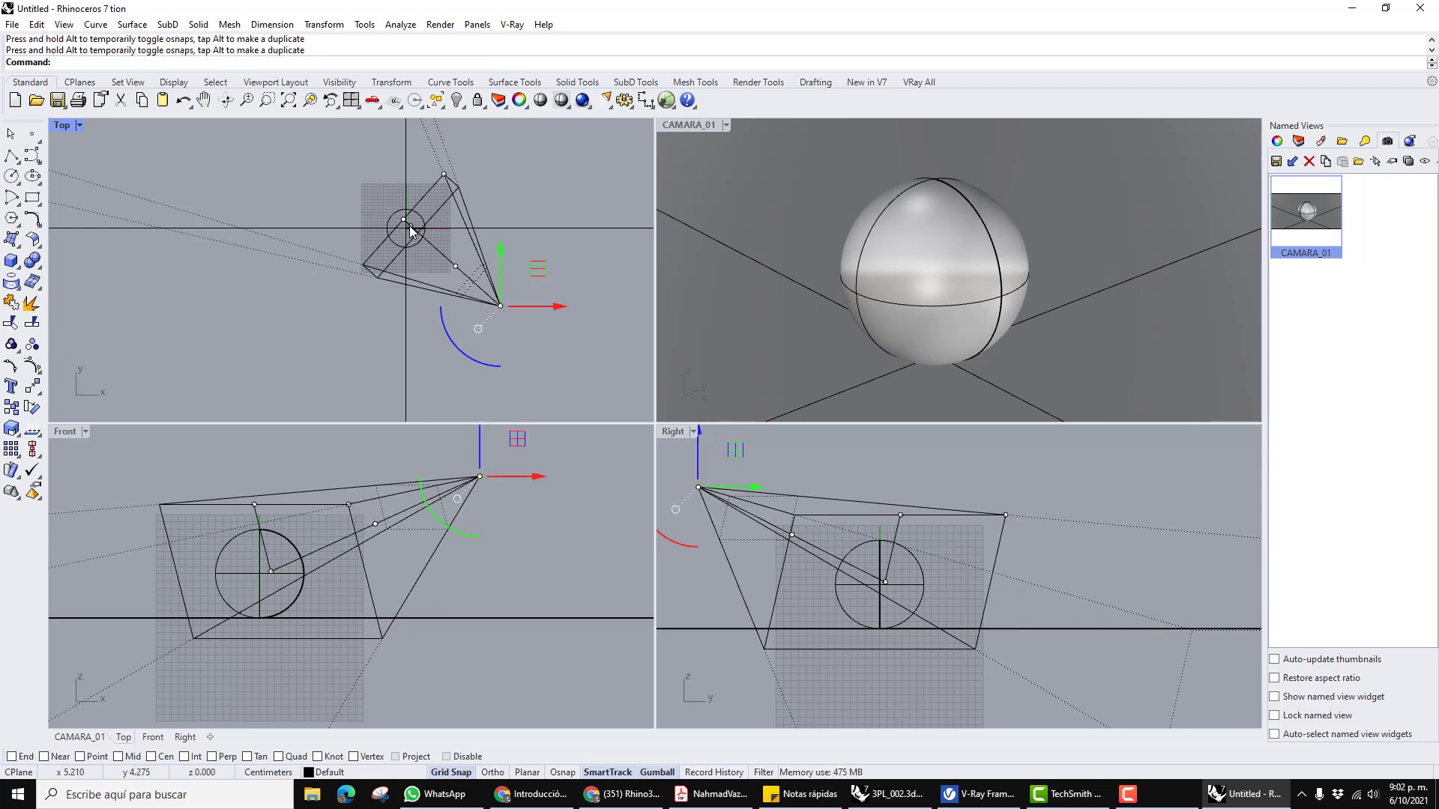
Shift the camera's target point slightly toward negative Y and lock the CAMARA_01 viewport again.
{"action": "left_click", "coordinate": [271, 570]}
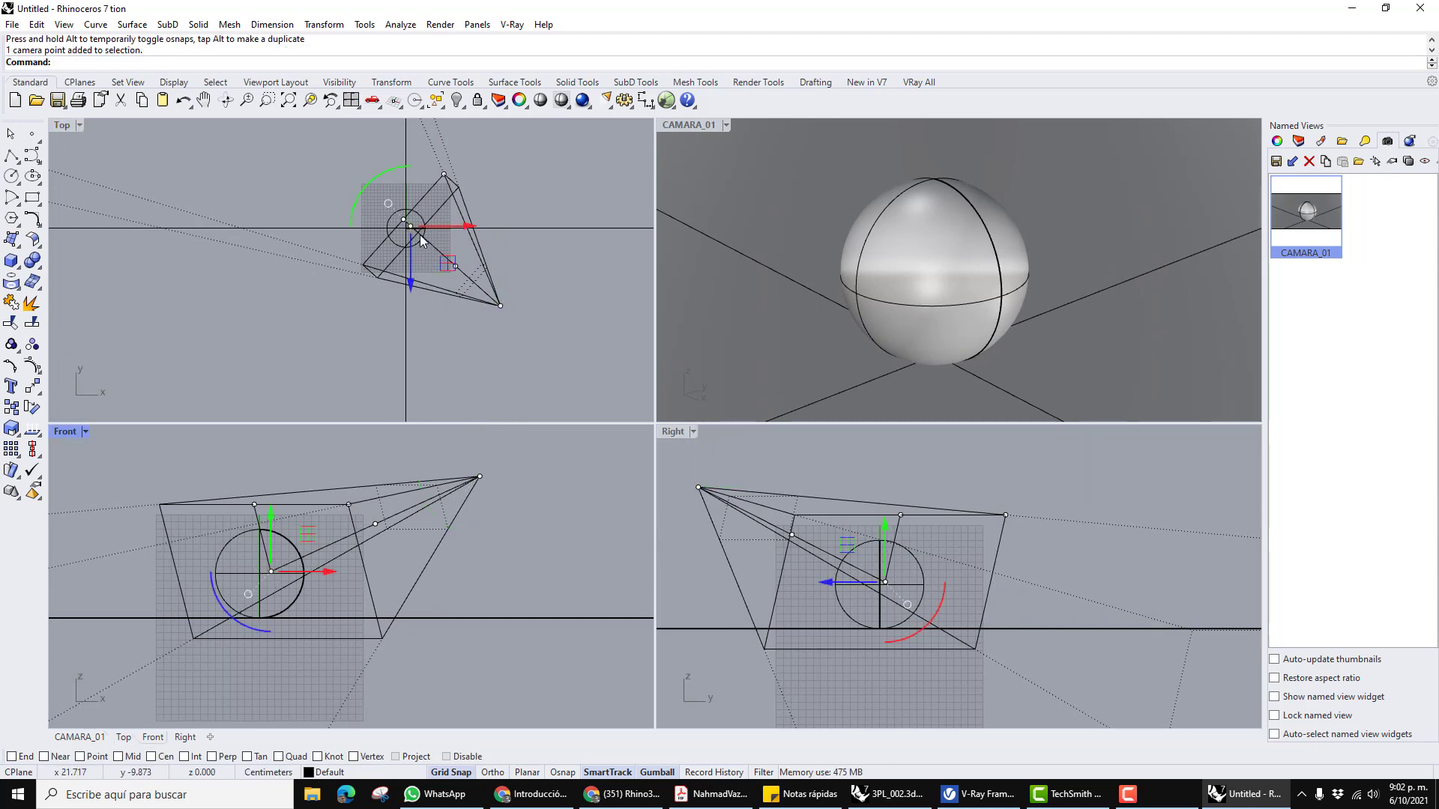
{"action": "left_click_drag", "start_coordinate": [409, 251], "coordinate": [411, 257]}
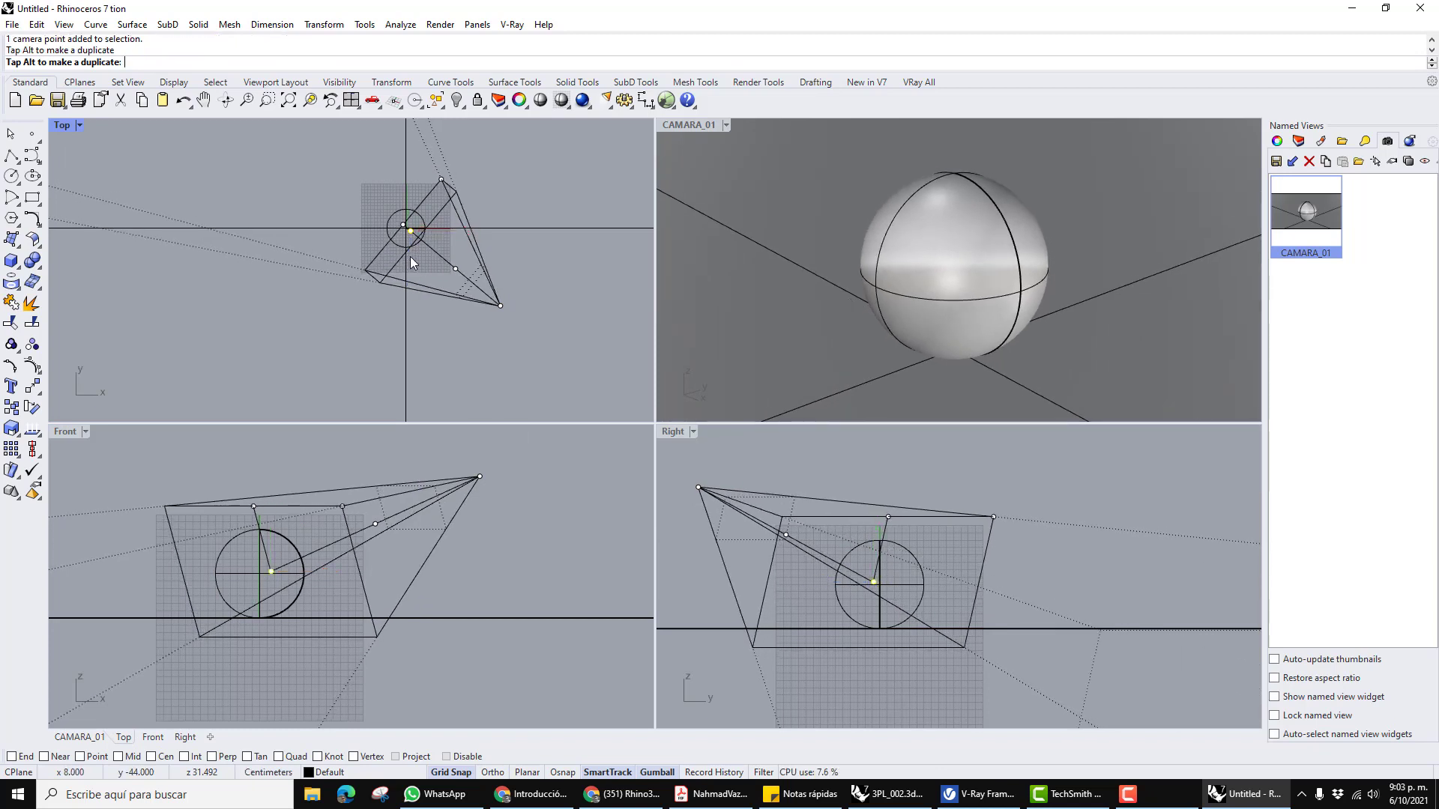
{"action": "left_click", "coordinate": [539, 259]}
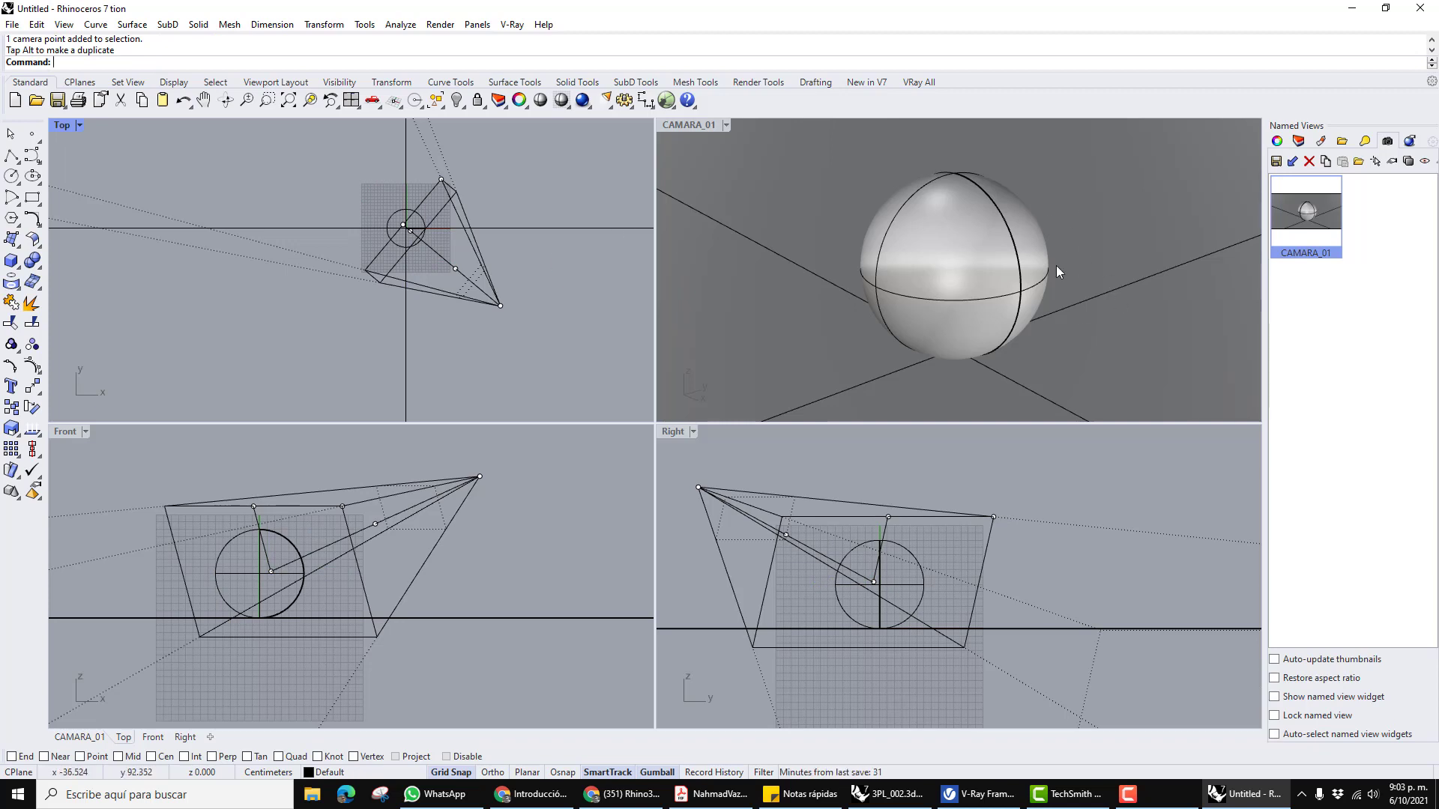
{"action": "left_click", "coordinate": [726, 125]}
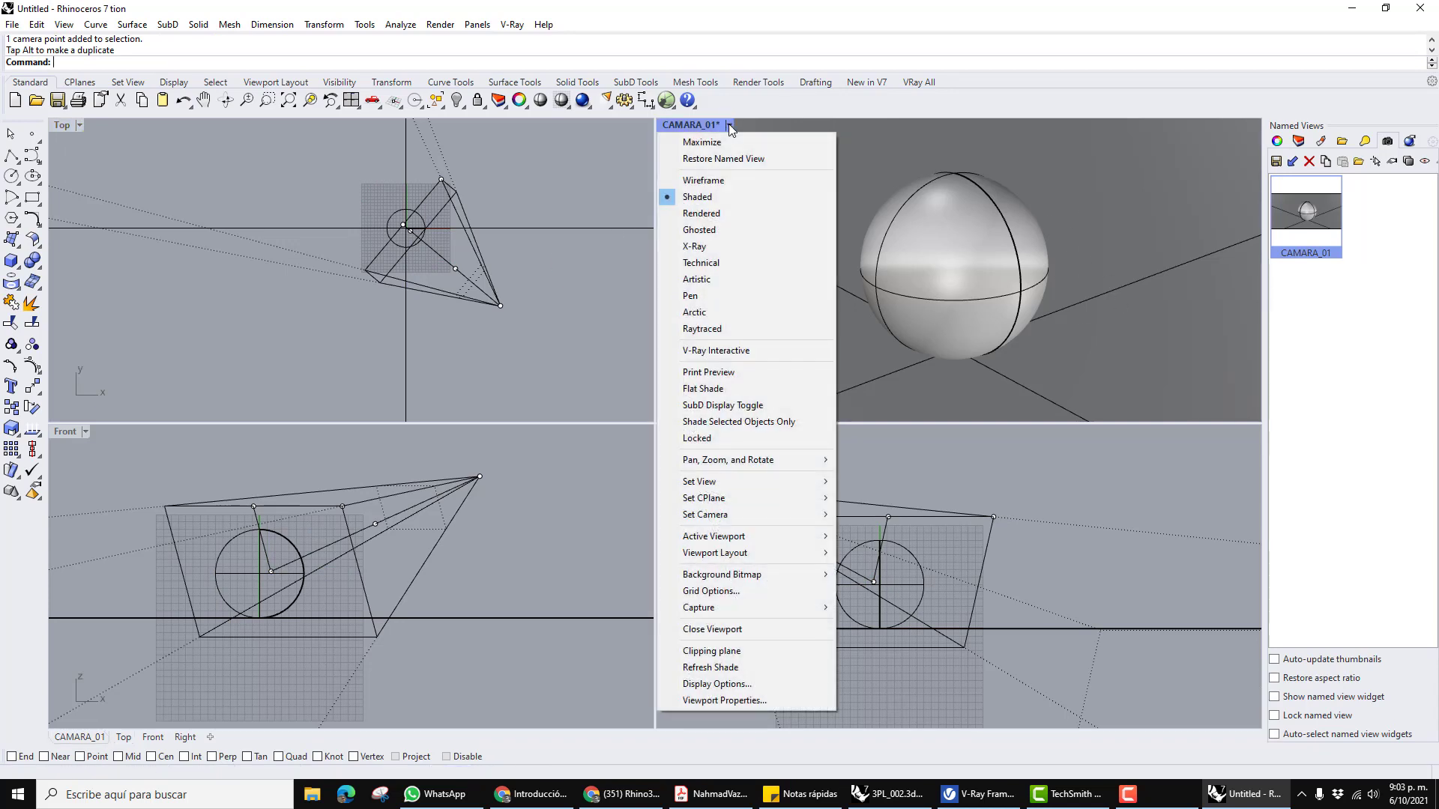
{"action": "left_click", "coordinate": [709, 437]}
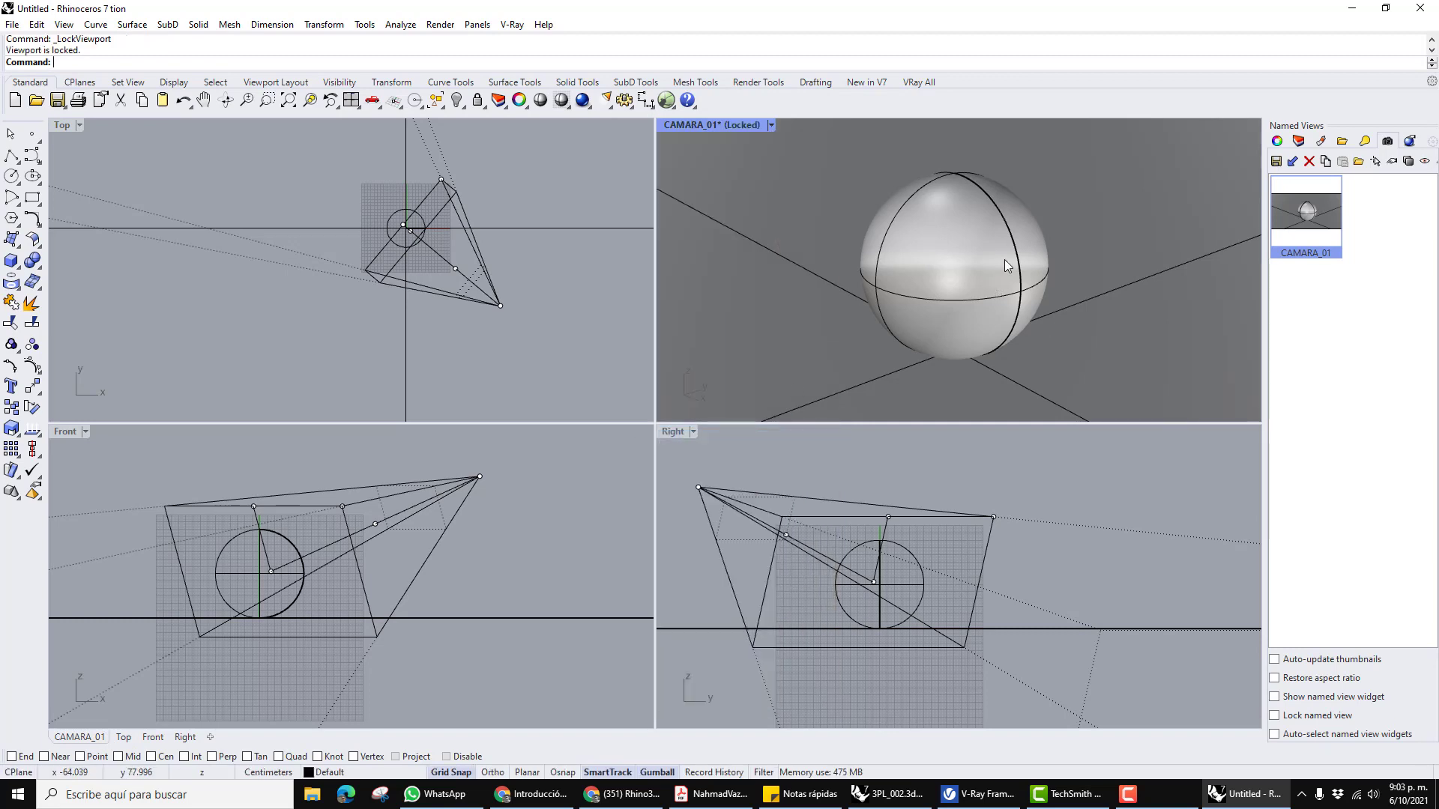
Try to move the camera's location point along X with the viewport locked, and undo the move.
{"action": "left_click", "coordinate": [501, 306]}
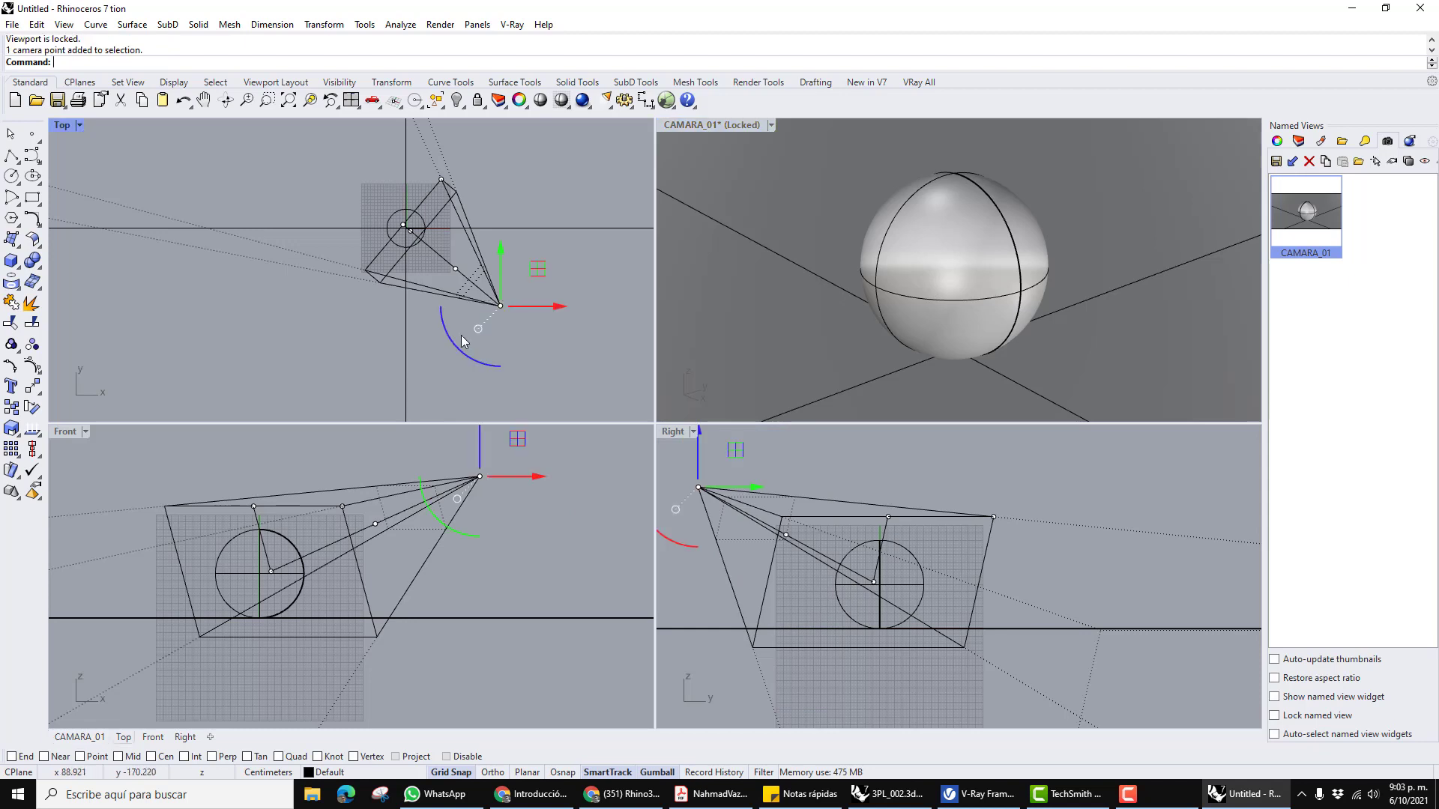
{"action": "left_click_drag", "start_coordinate": [554, 307], "coordinate": [591, 319]}
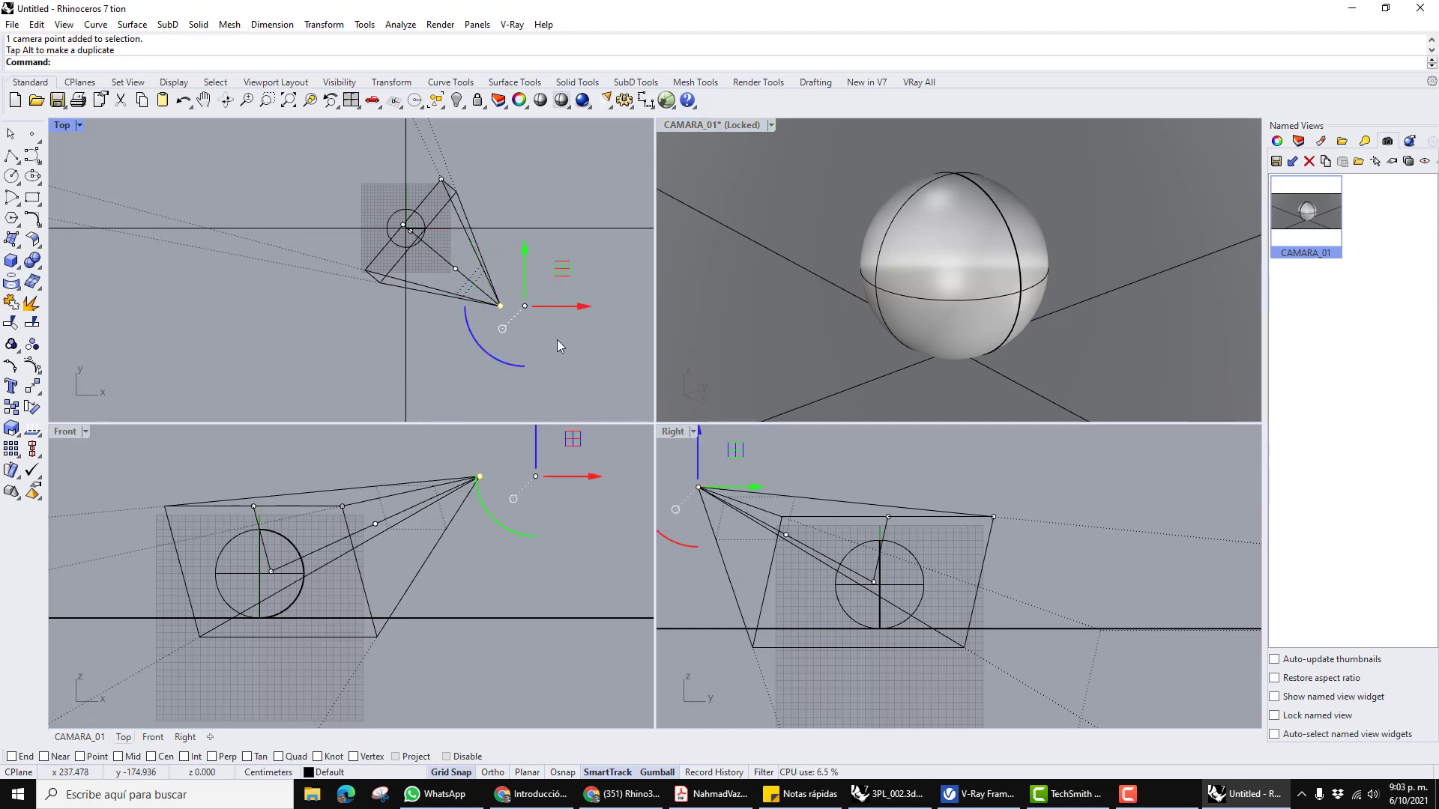
{"action": "key", "text": "ctrl+z"}
{"action": "left_click", "coordinate": [585, 347]}
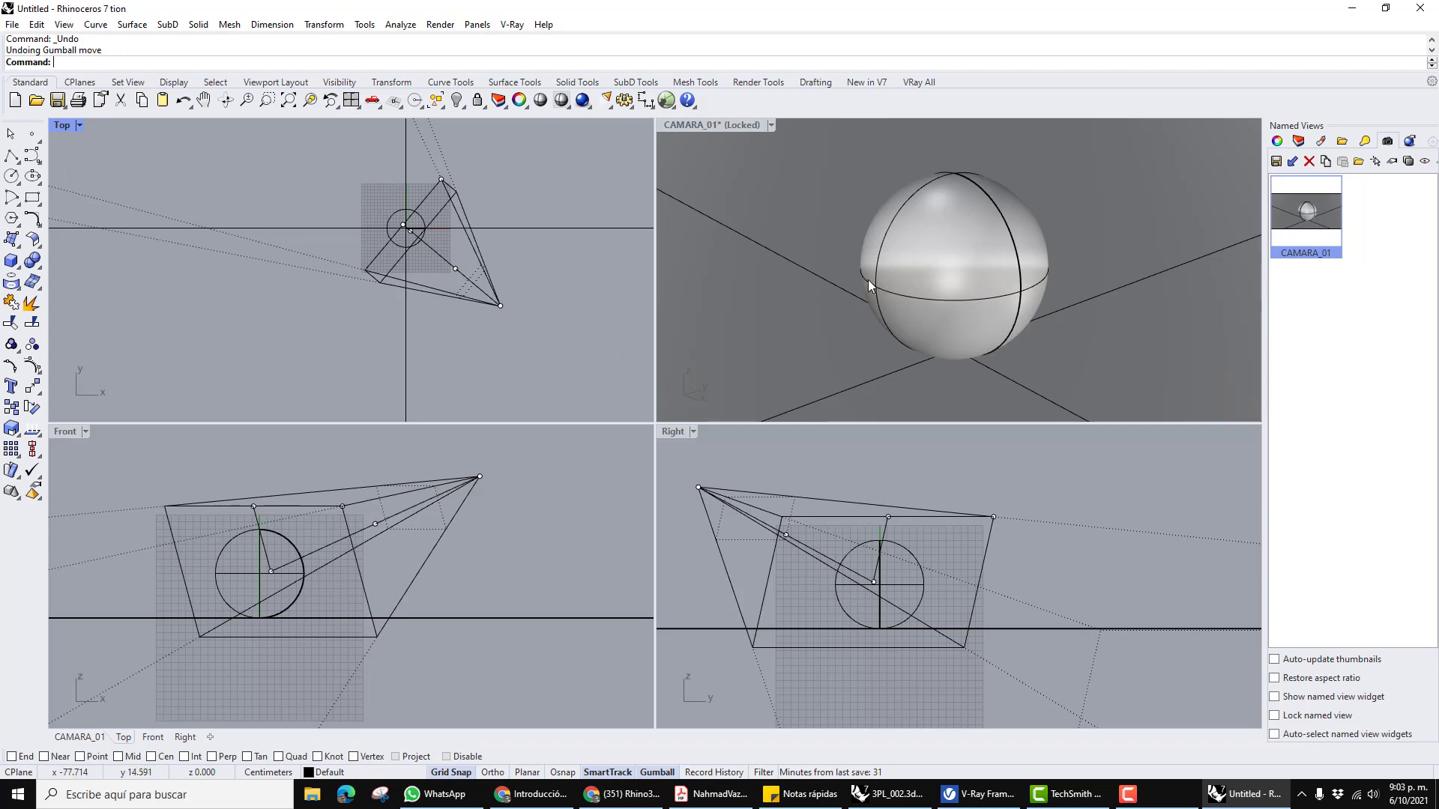
{"action": "key", "text": "F10"}
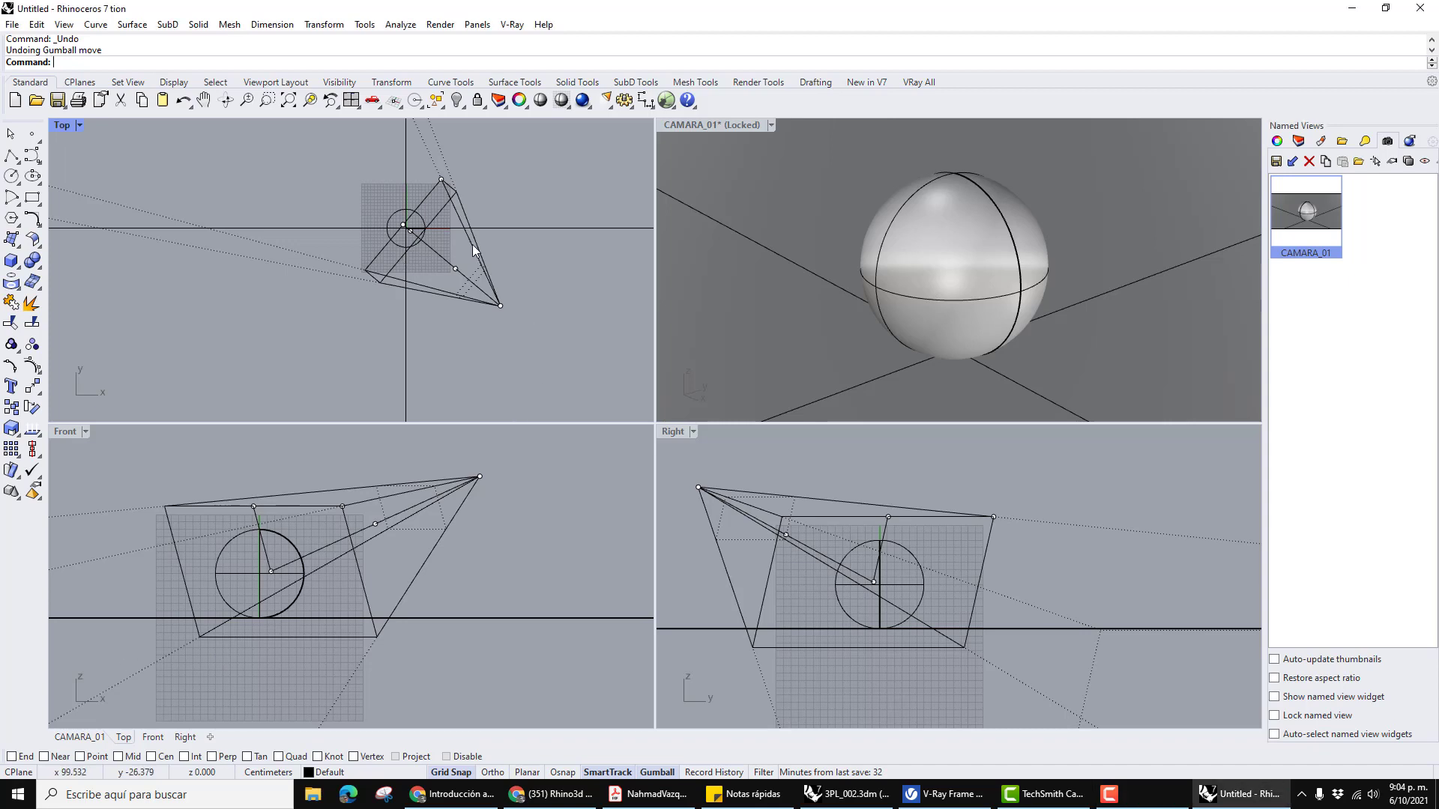
{"action": "right_click_drag", "start_coordinate": [517, 249], "coordinate": [521, 286]}
{"action": "scroll", "coordinate": [497, 254], "scroll_direction": "up", "scroll_amount": 2}
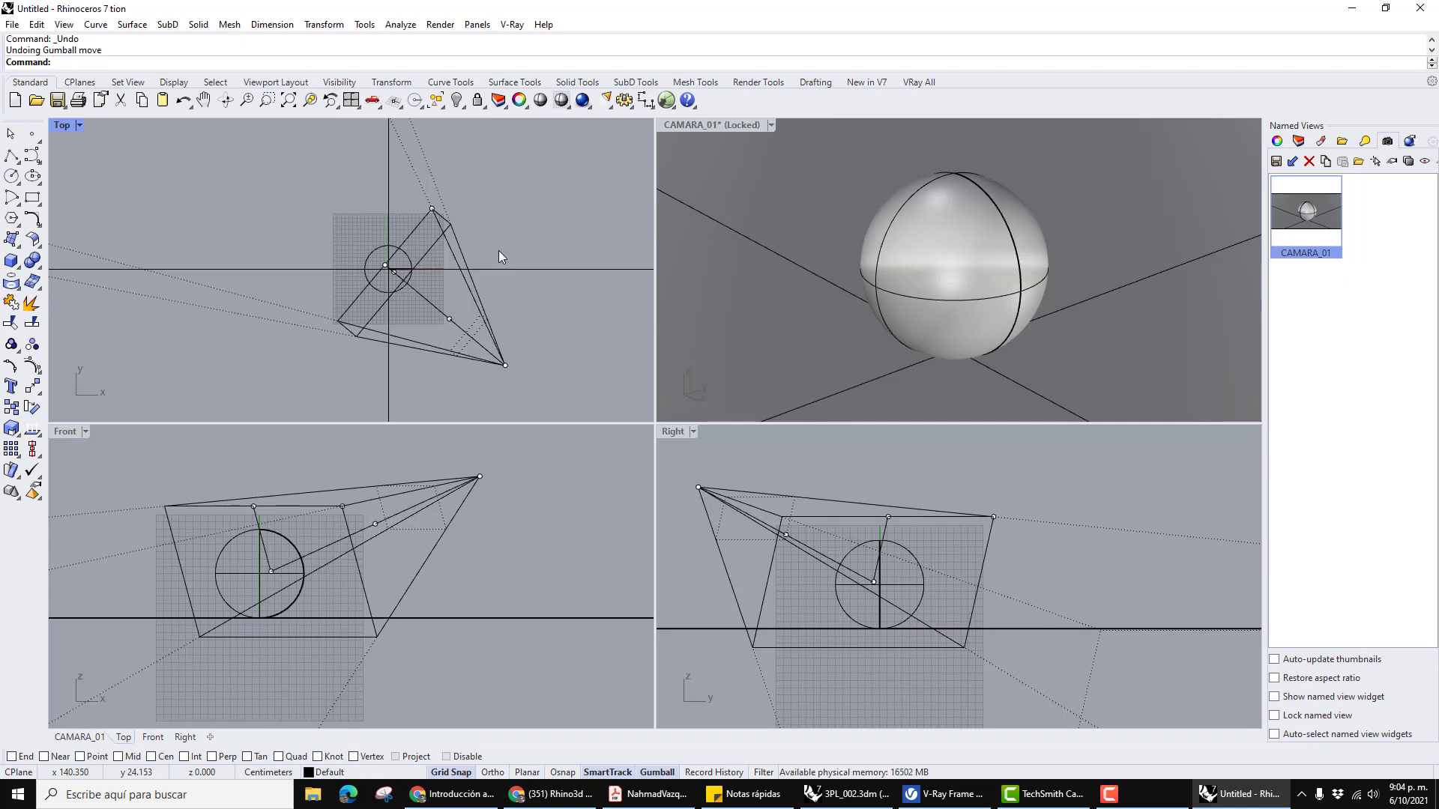
{"action": "right_click_drag", "start_coordinate": [486, 248], "coordinate": [501, 250]}
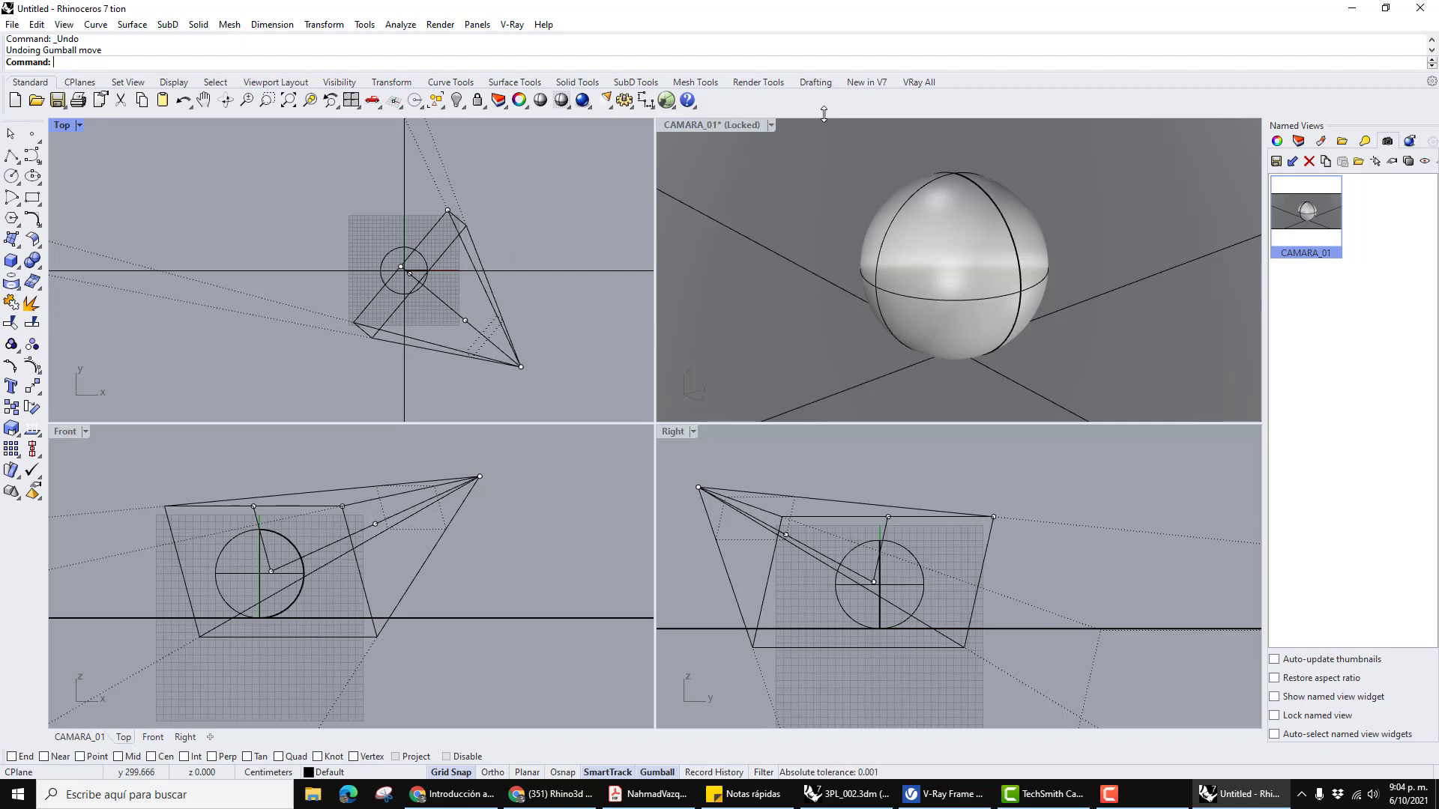
Open the V-Ray Asset Editor and move its window clear of the CAMARA_01 viewport.
{"action": "left_click", "coordinate": [919, 81]}
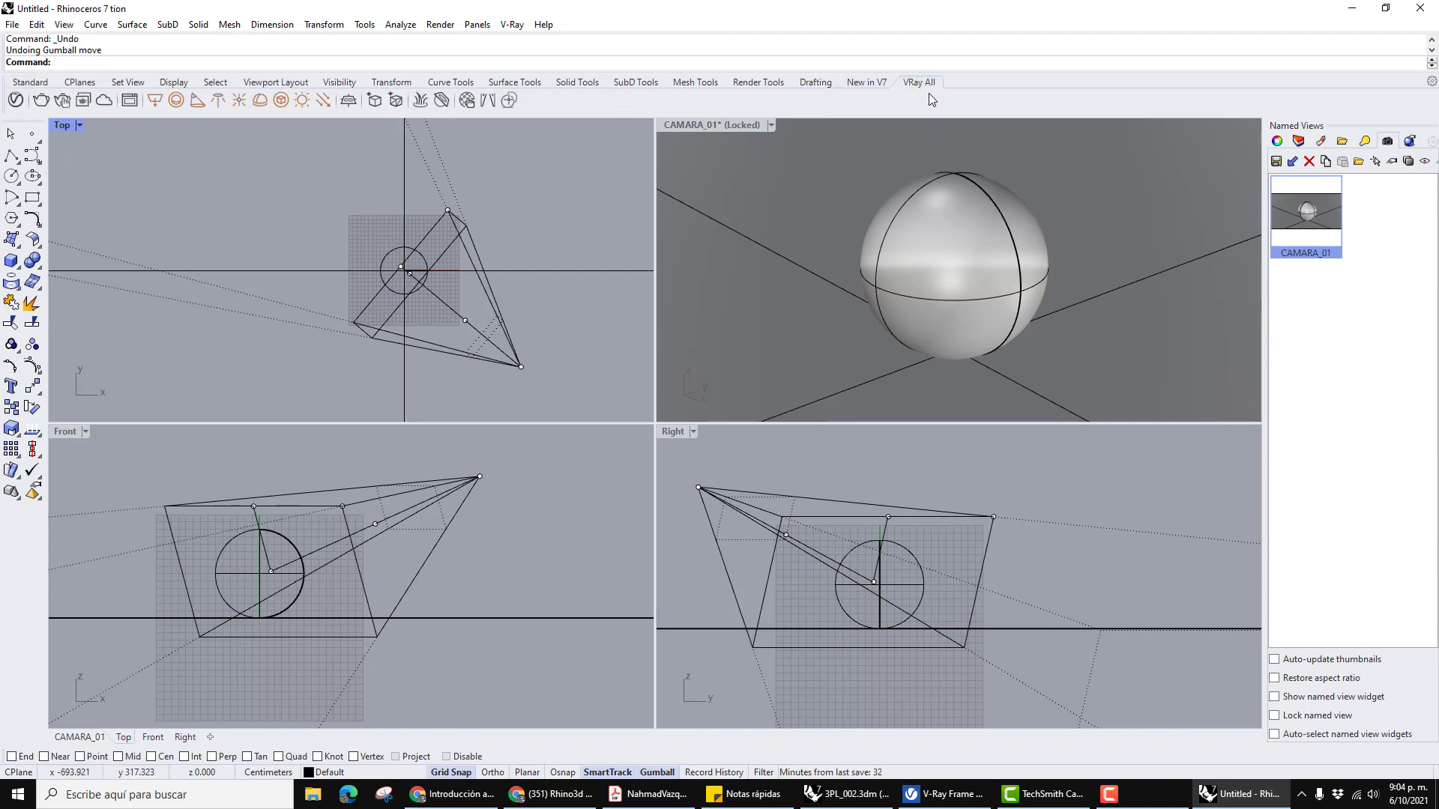
{"action": "left_click", "coordinate": [17, 102]}
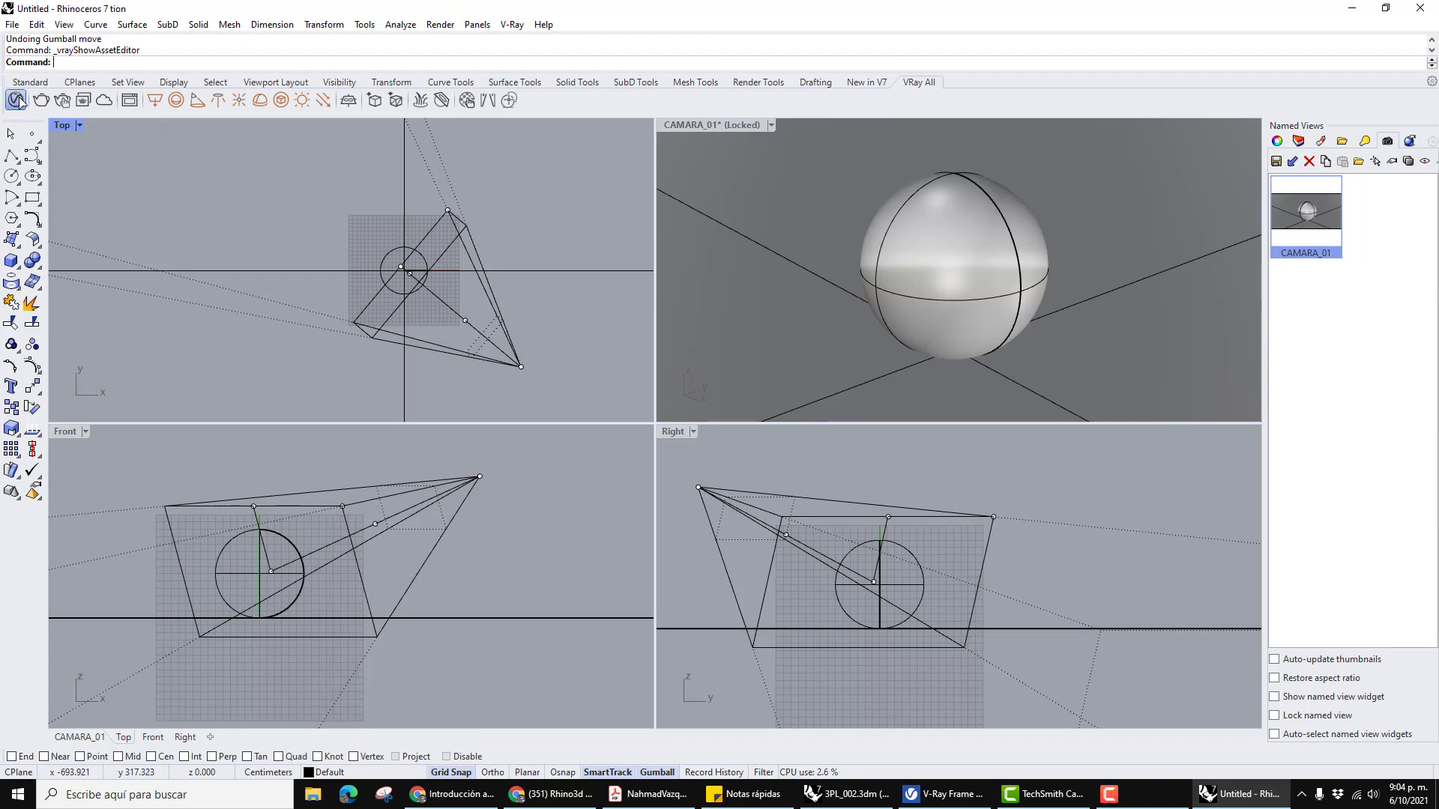
{"action": "left_click_drag", "start_coordinate": [716, 150], "coordinate": [405, 156]}
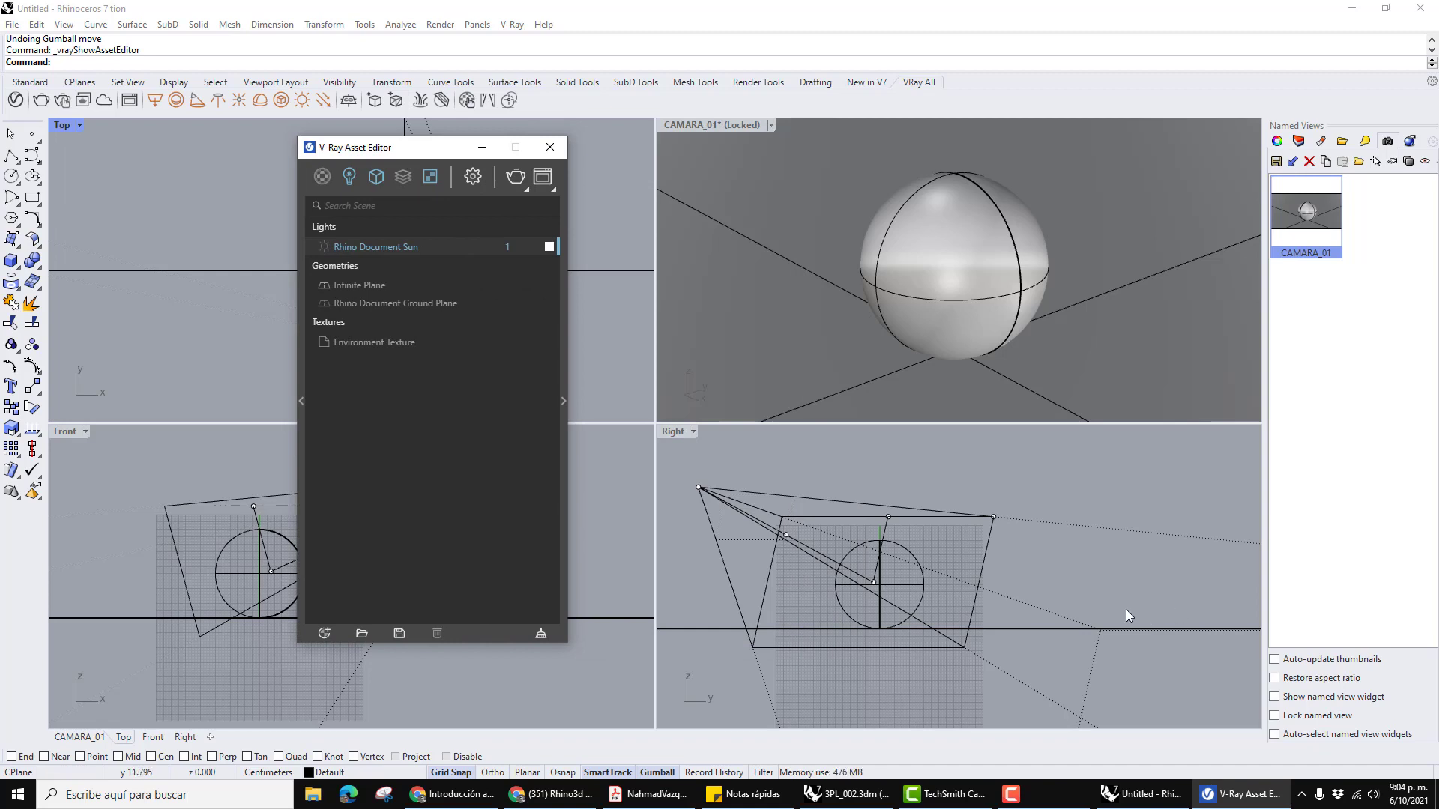
{"action": "mouse_move", "coordinate": [1081, 800]}
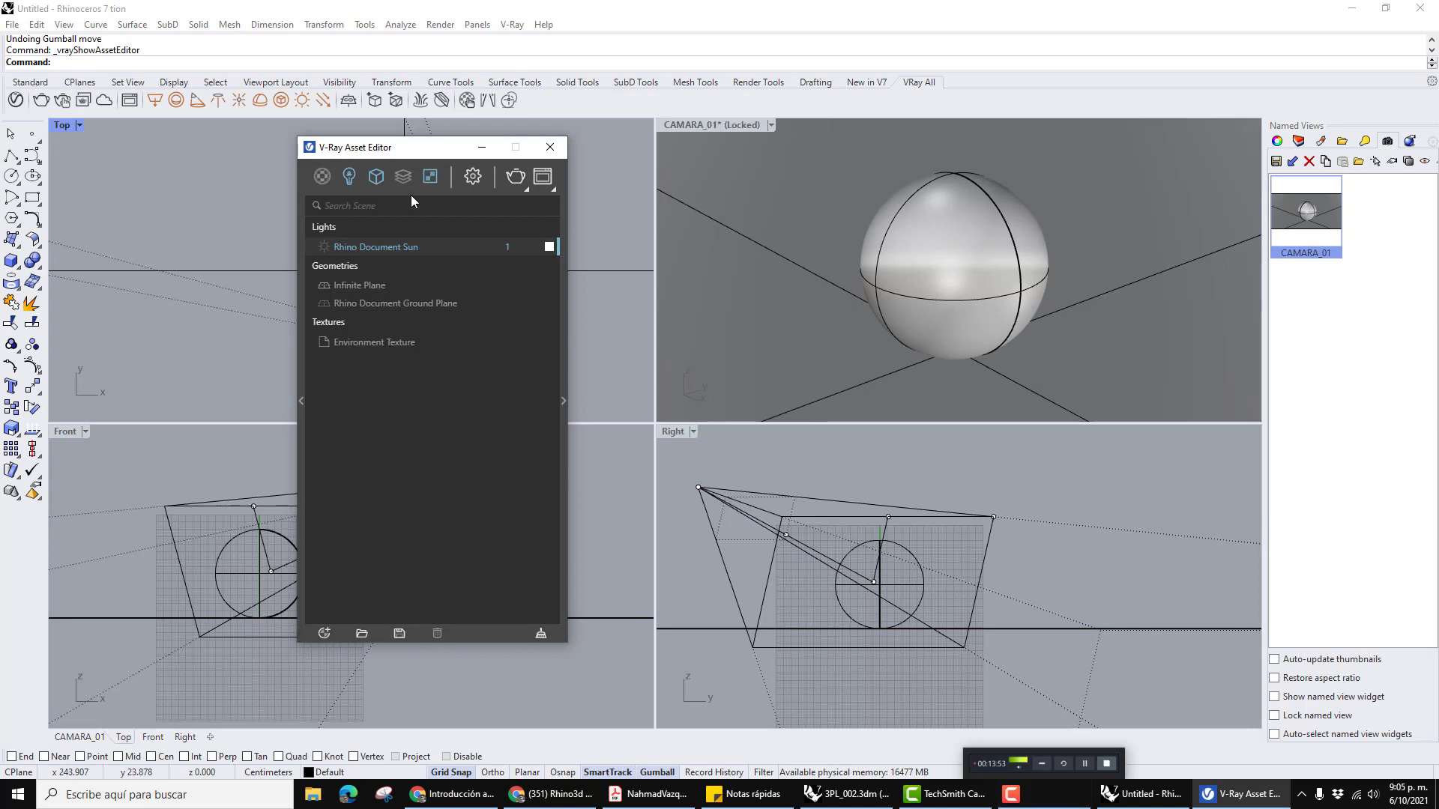
{"action": "left_click_drag", "start_coordinate": [426, 153], "coordinate": [358, 155]}
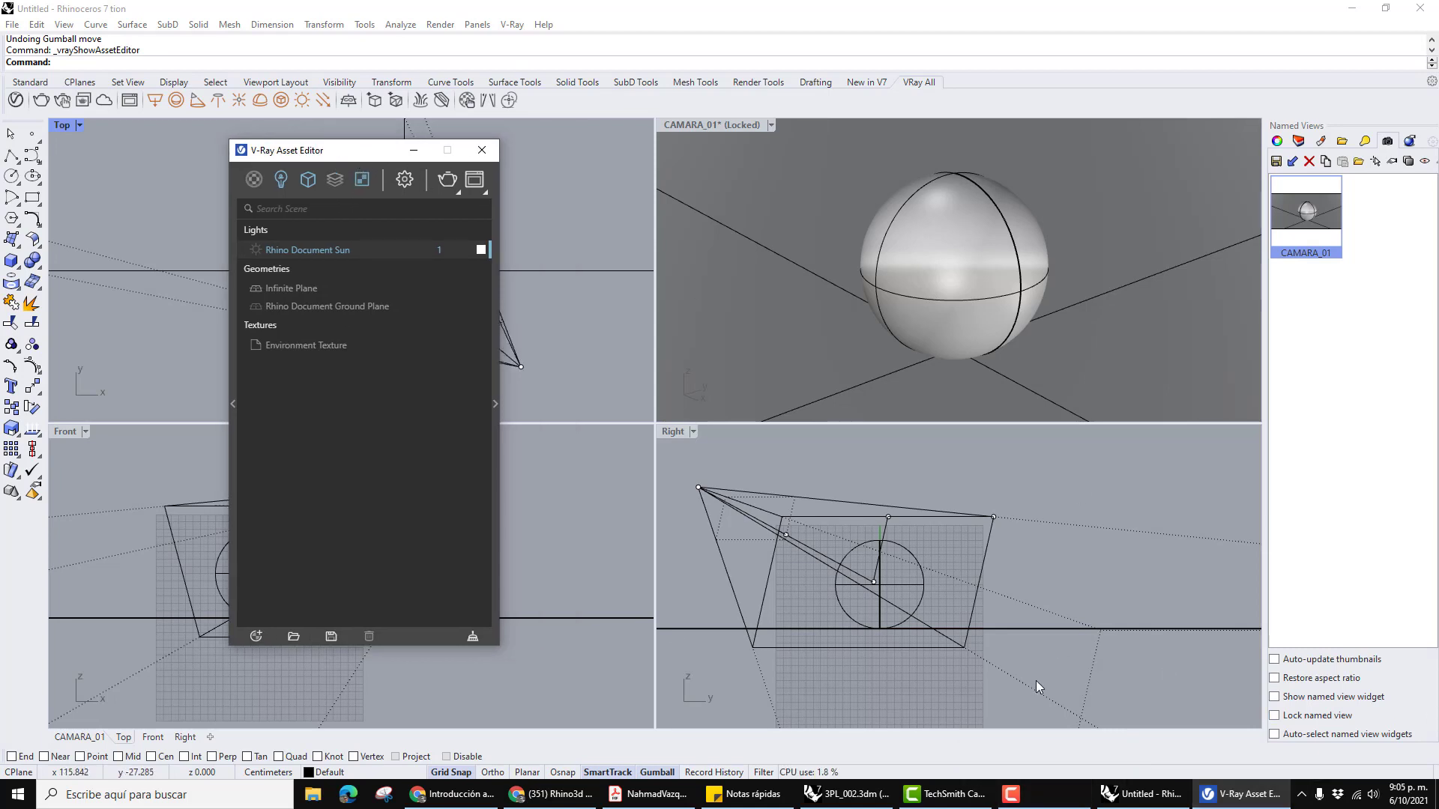
{"action": "left_click", "coordinate": [1059, 798]}
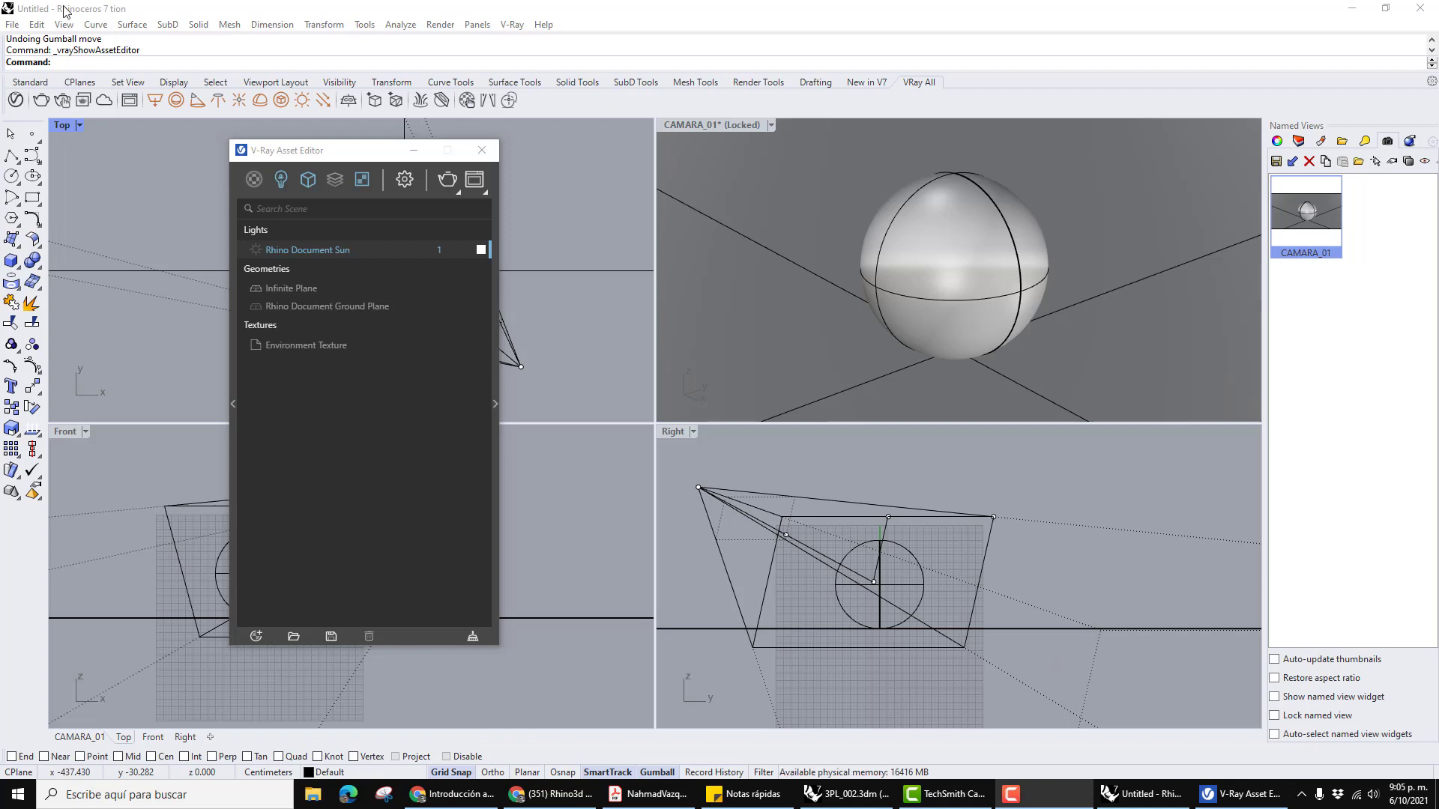
{"action": "left_click_drag", "start_coordinate": [354, 156], "coordinate": [545, 183]}
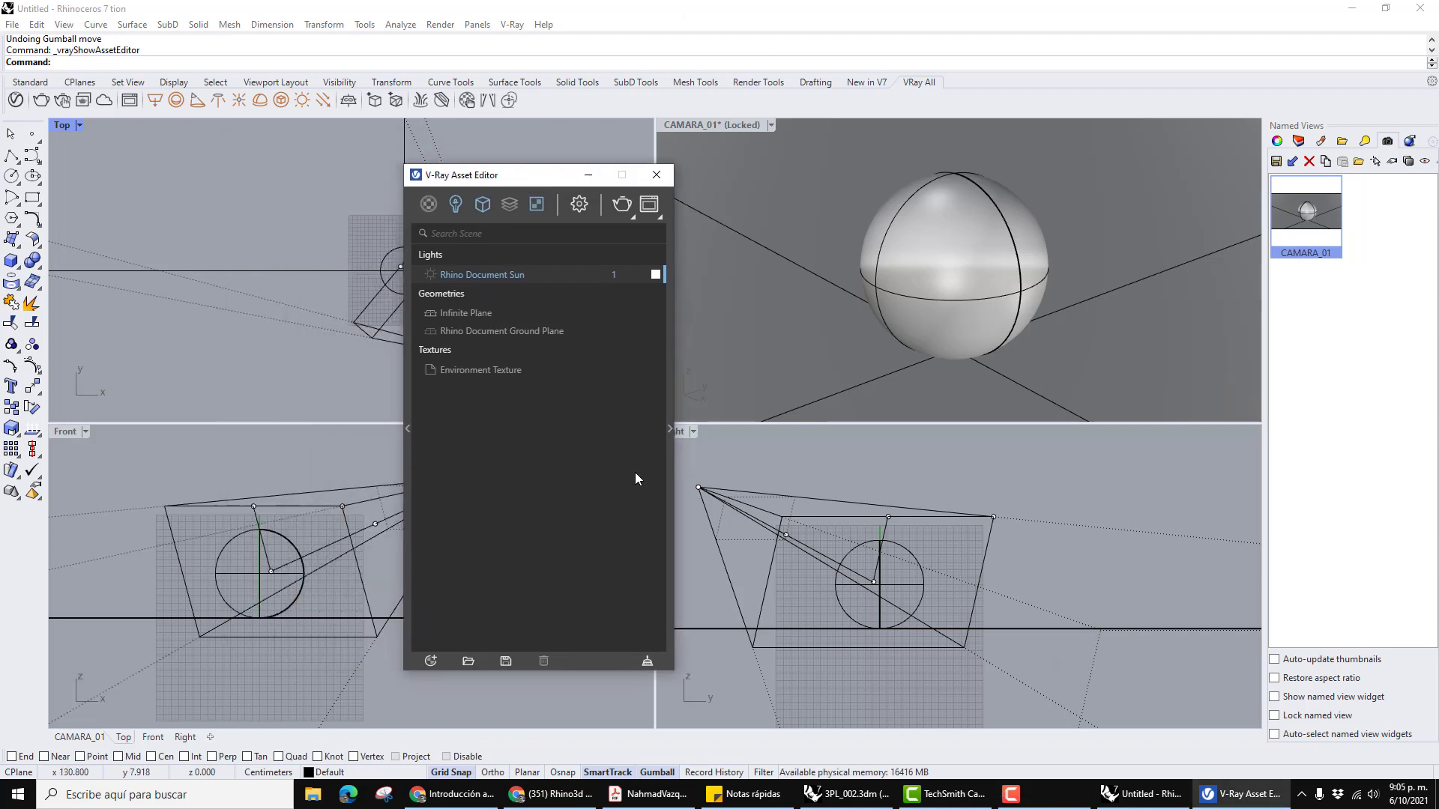
Expand the Asset Editor's material library and look through all materials and the Carpaint category.
{"action": "left_click", "coordinate": [407, 431]}
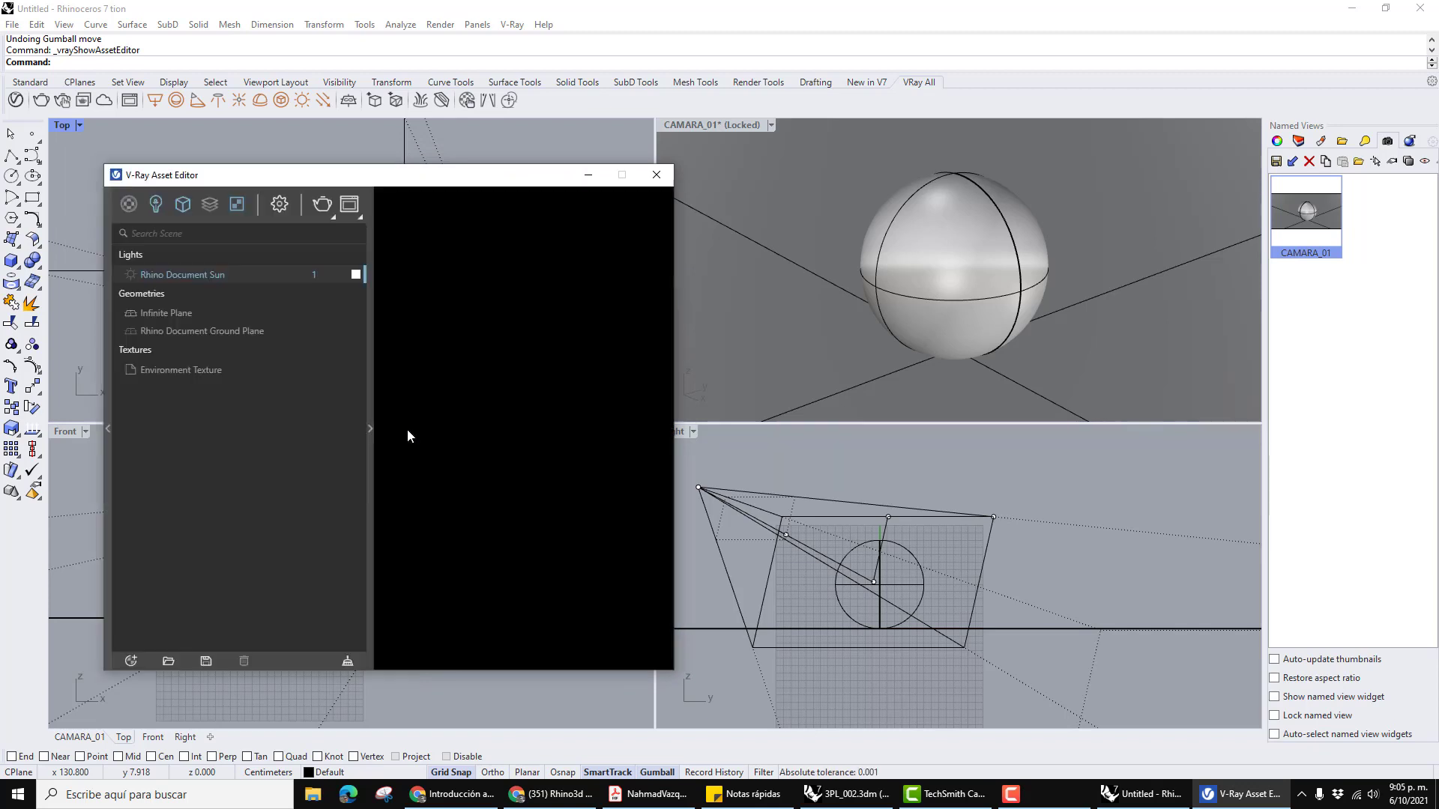
{"action": "left_click_drag", "start_coordinate": [438, 184], "coordinate": [397, 169]}
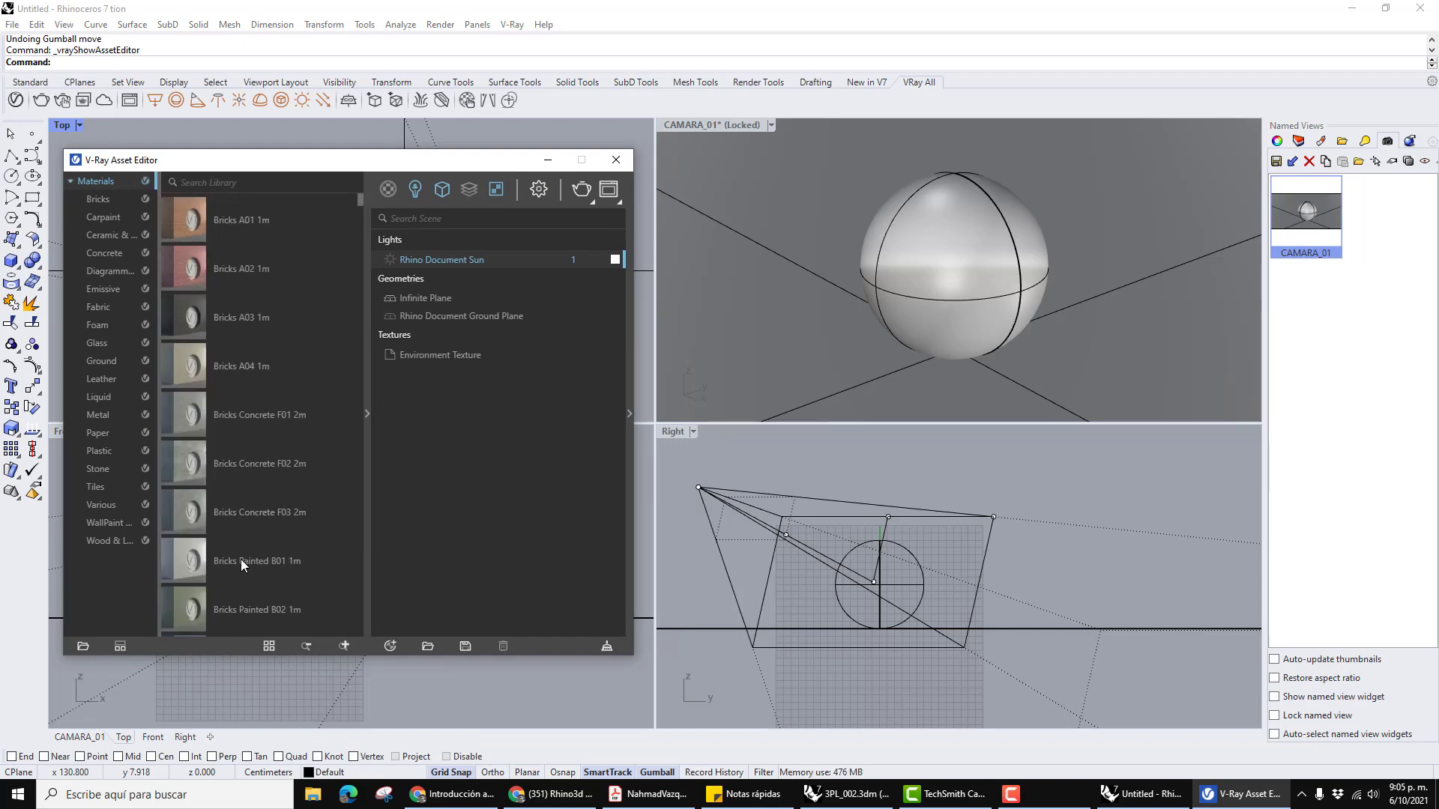
{"action": "scroll", "coordinate": [248, 511], "scroll_direction": "down", "scroll_amount": 10}
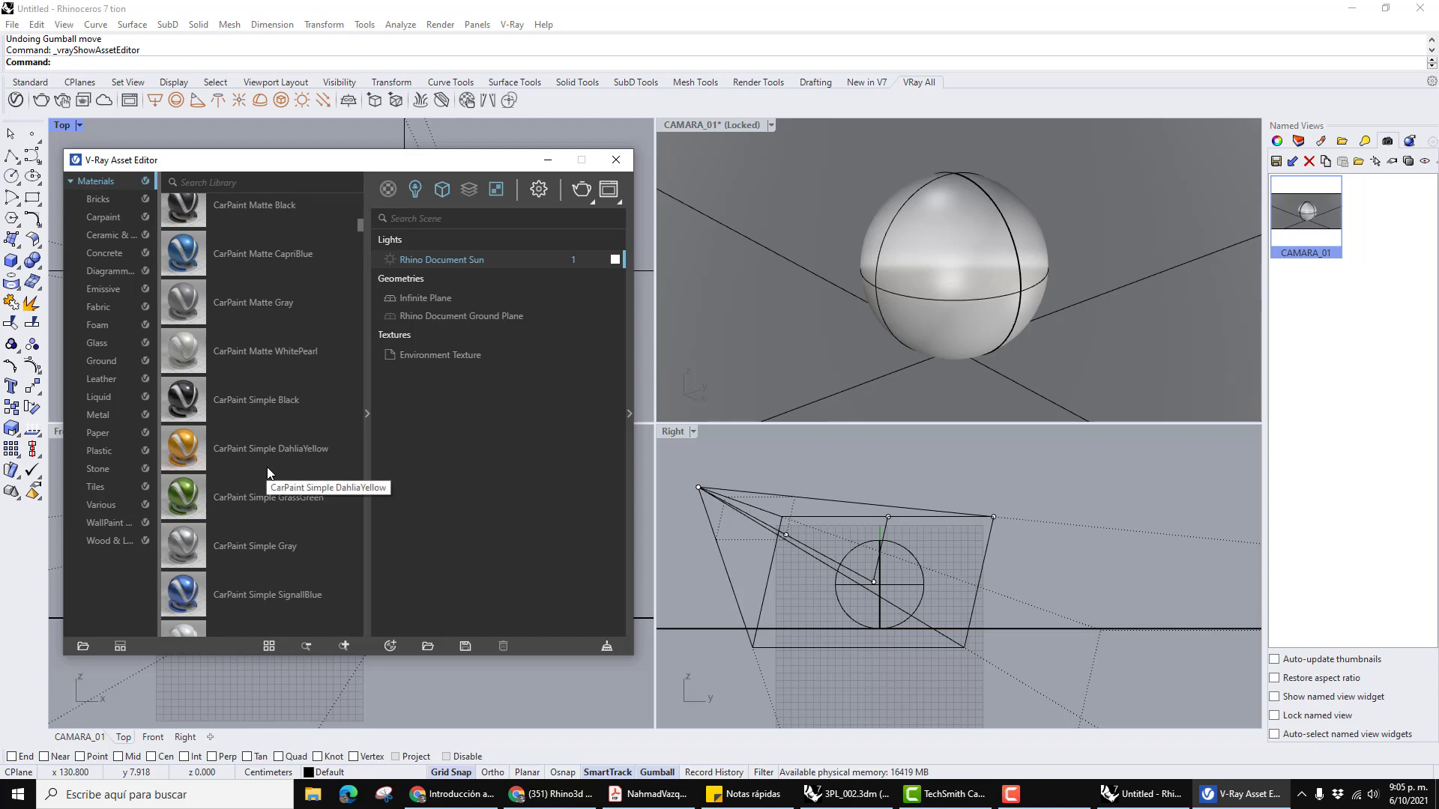
{"action": "scroll", "coordinate": [277, 468], "scroll_direction": "up", "scroll_amount": 10}
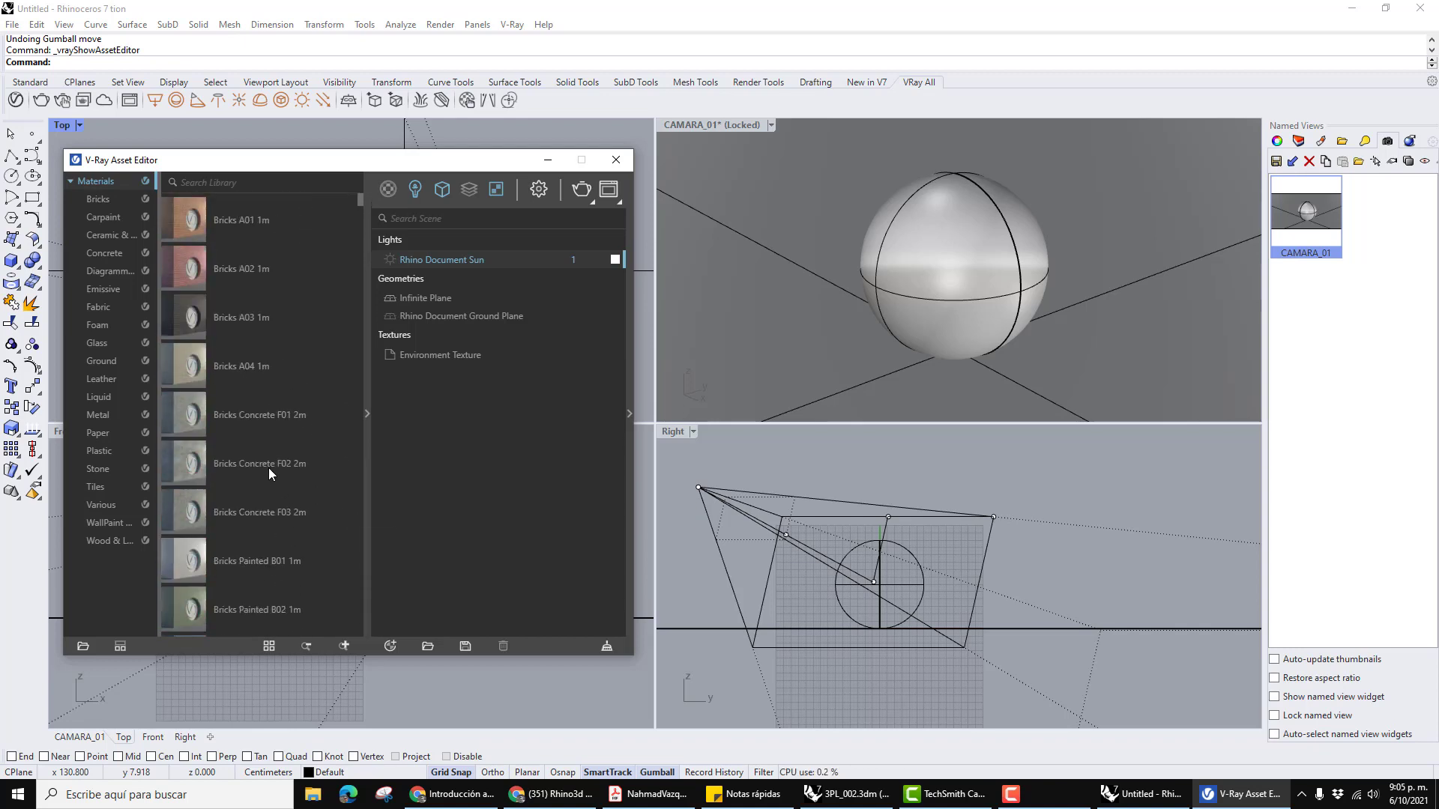
{"action": "left_click_drag", "start_coordinate": [353, 154], "coordinate": [368, 147]}
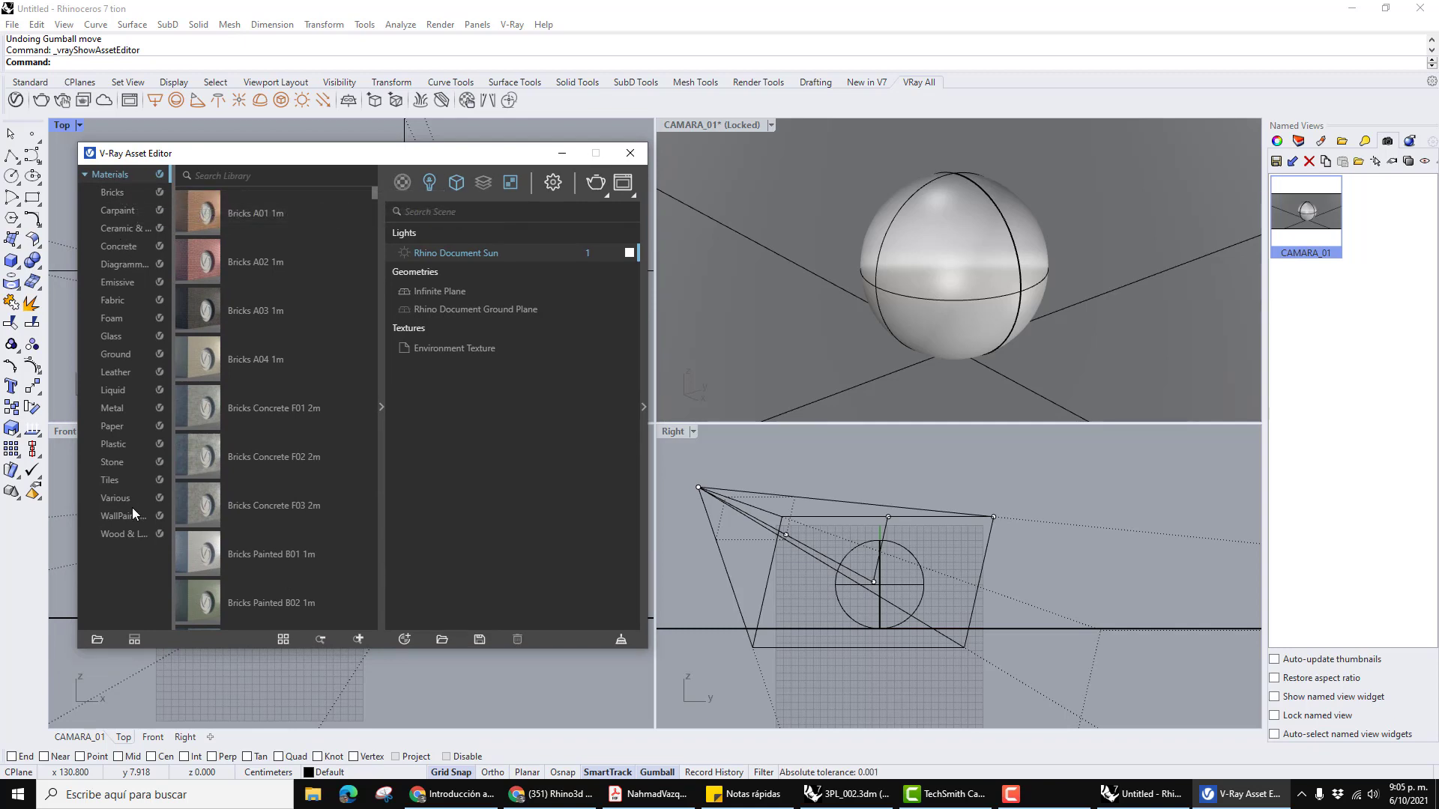
{"action": "left_click", "coordinate": [110, 210]}
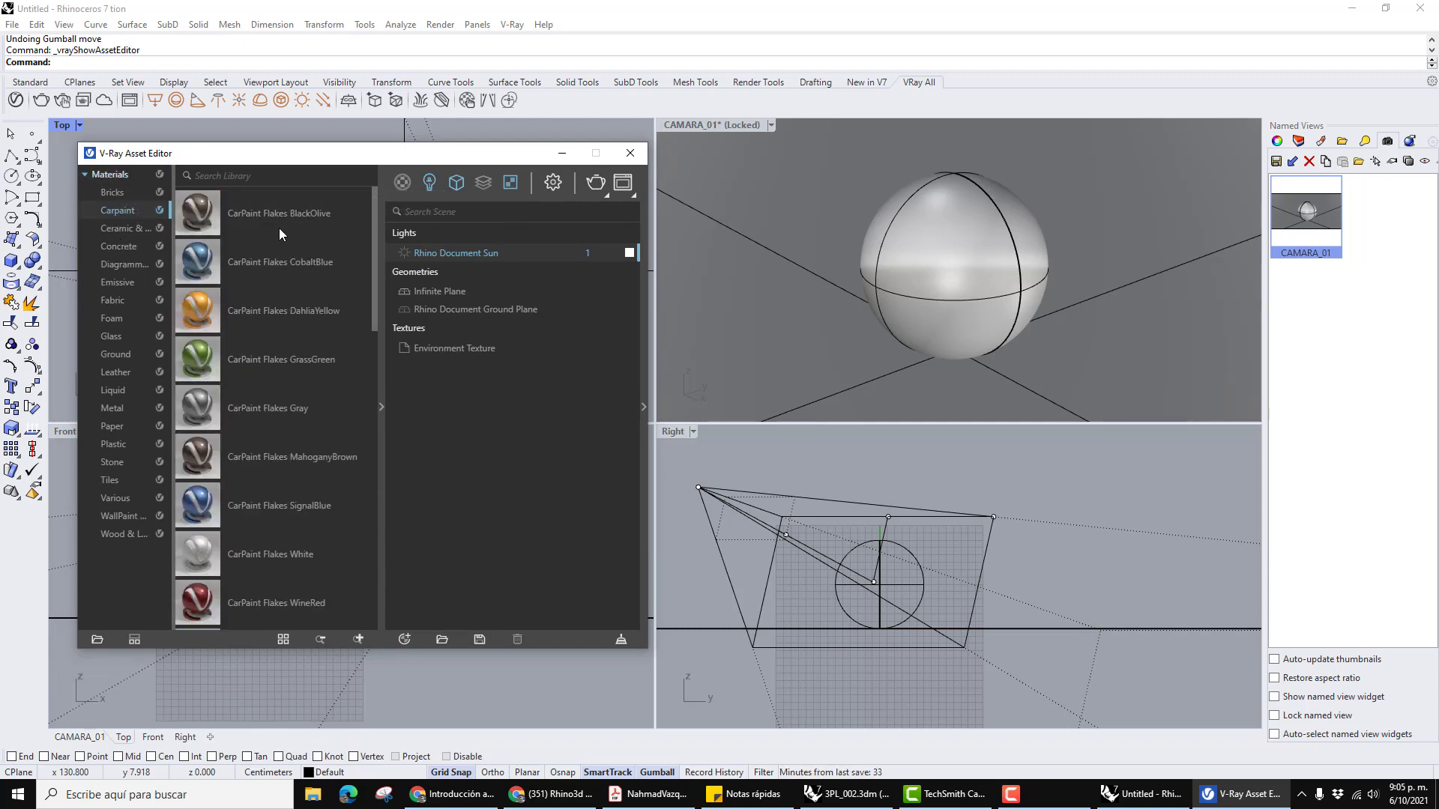
{"action": "scroll", "coordinate": [274, 504], "scroll_direction": "down", "scroll_amount": 10}
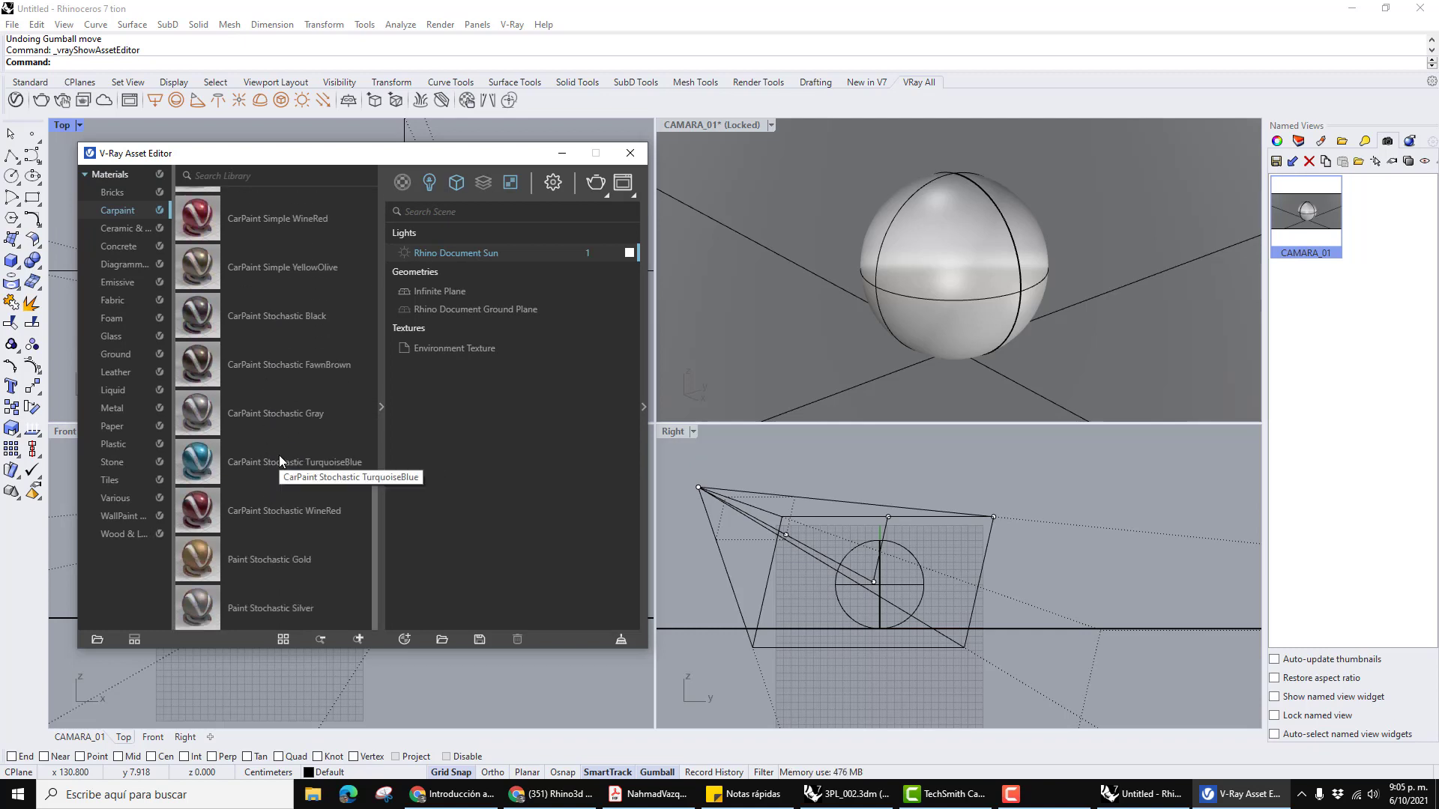
Look through the Leather category of the material library down to its last material.
{"action": "left_click", "coordinate": [107, 373]}
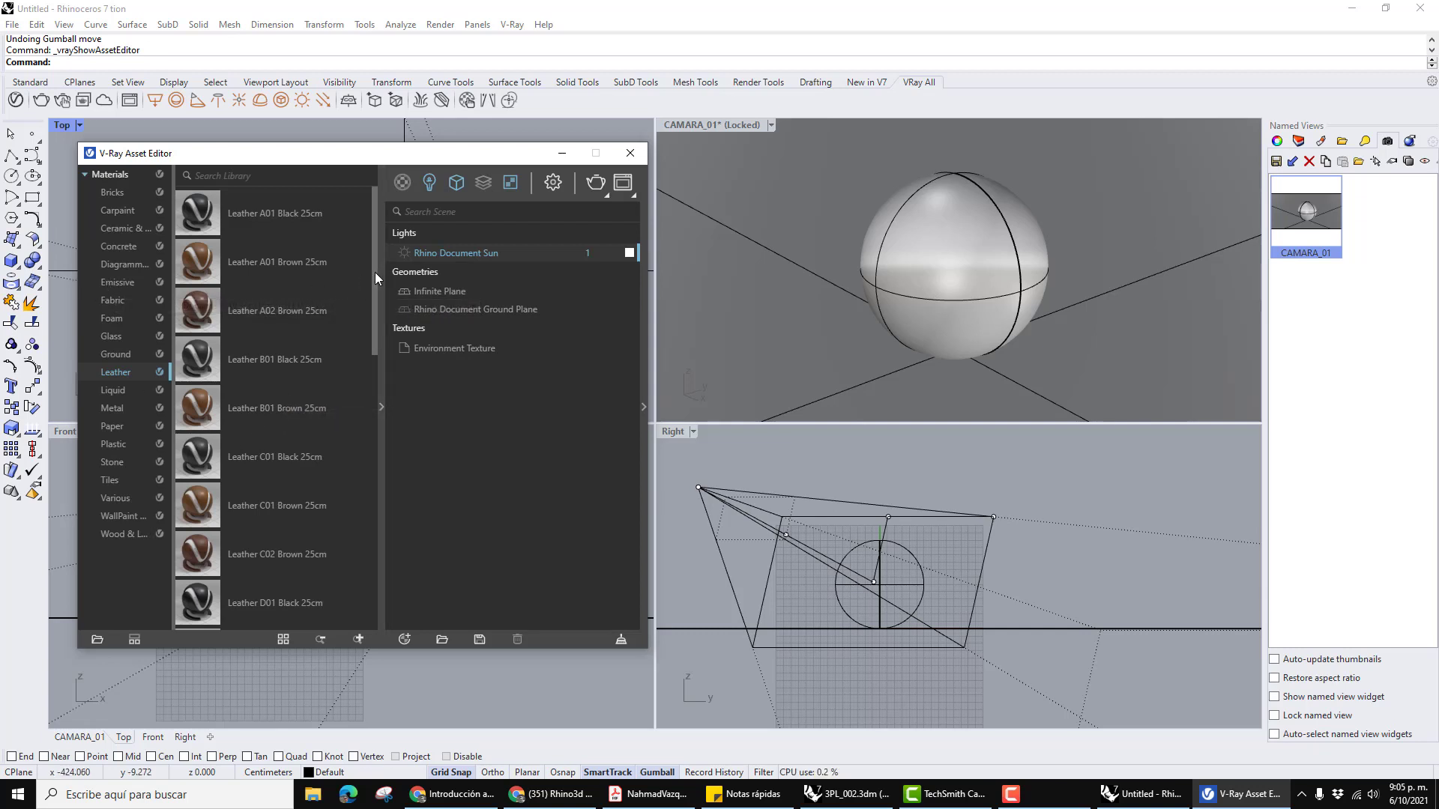
{"action": "left_click_drag", "start_coordinate": [390, 154], "coordinate": [402, 149]}
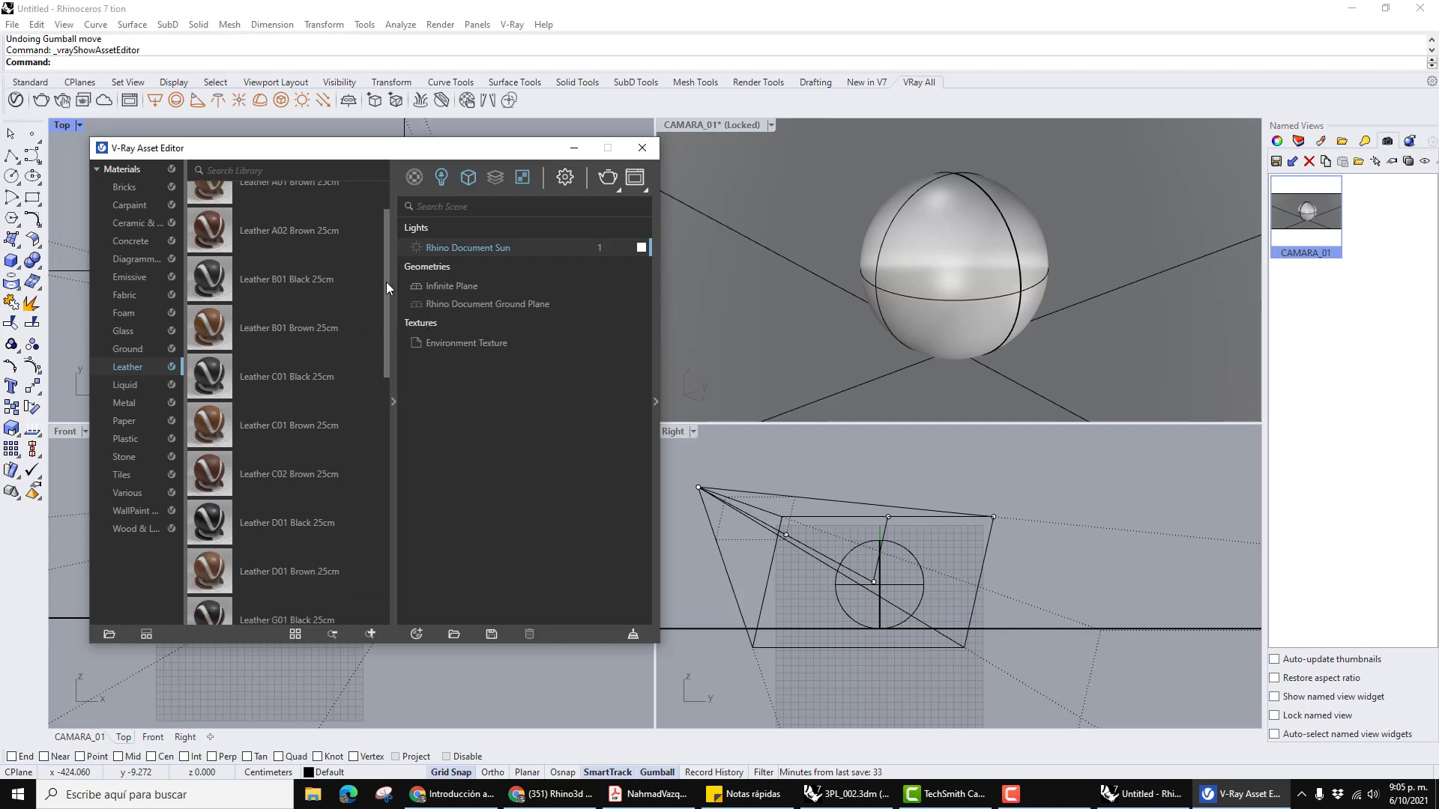
{"action": "left_click_drag", "start_coordinate": [386, 237], "coordinate": [397, 542]}
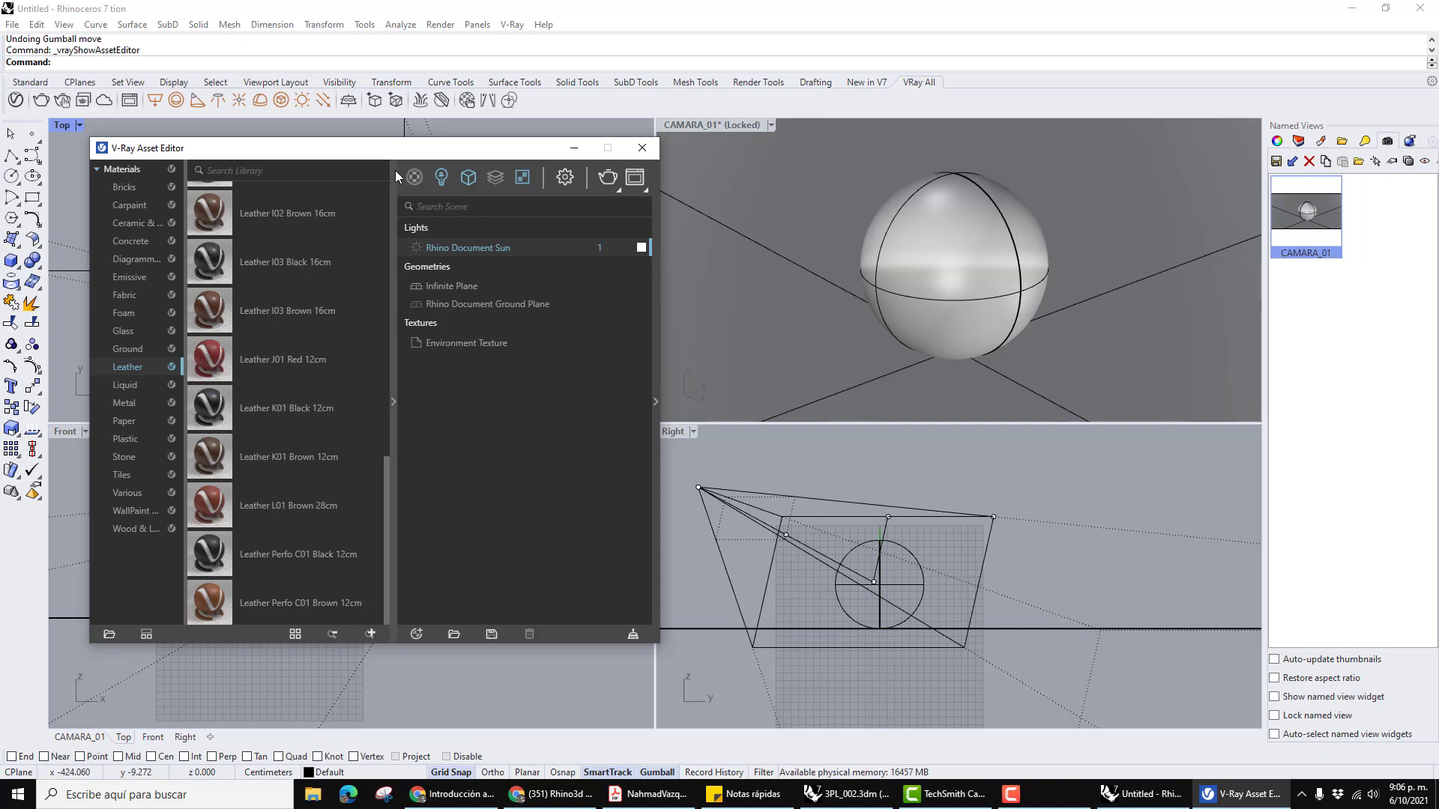
{"action": "left_click_drag", "start_coordinate": [337, 147], "coordinate": [330, 147]}
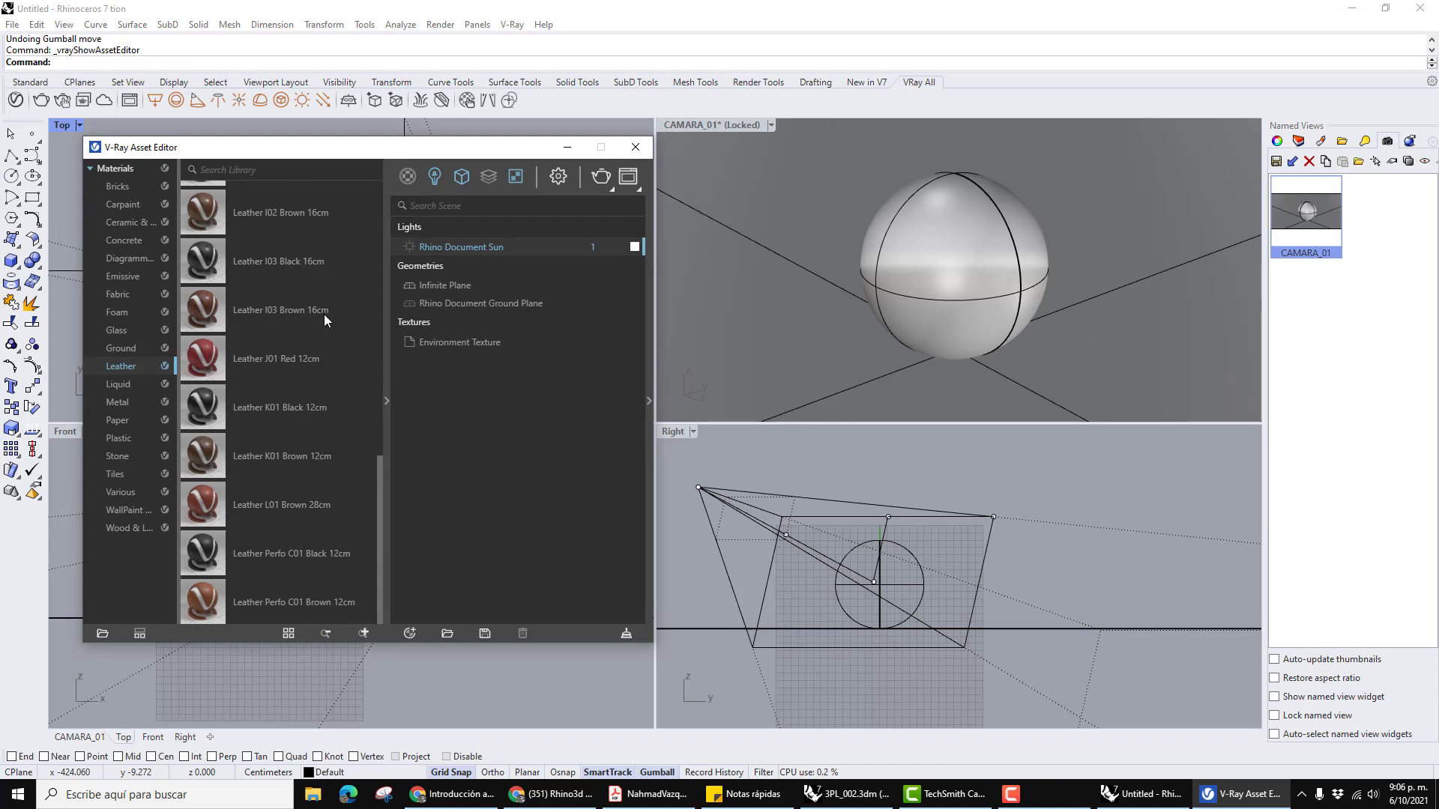
{"action": "left_click_drag", "start_coordinate": [491, 145], "coordinate": [468, 142]}
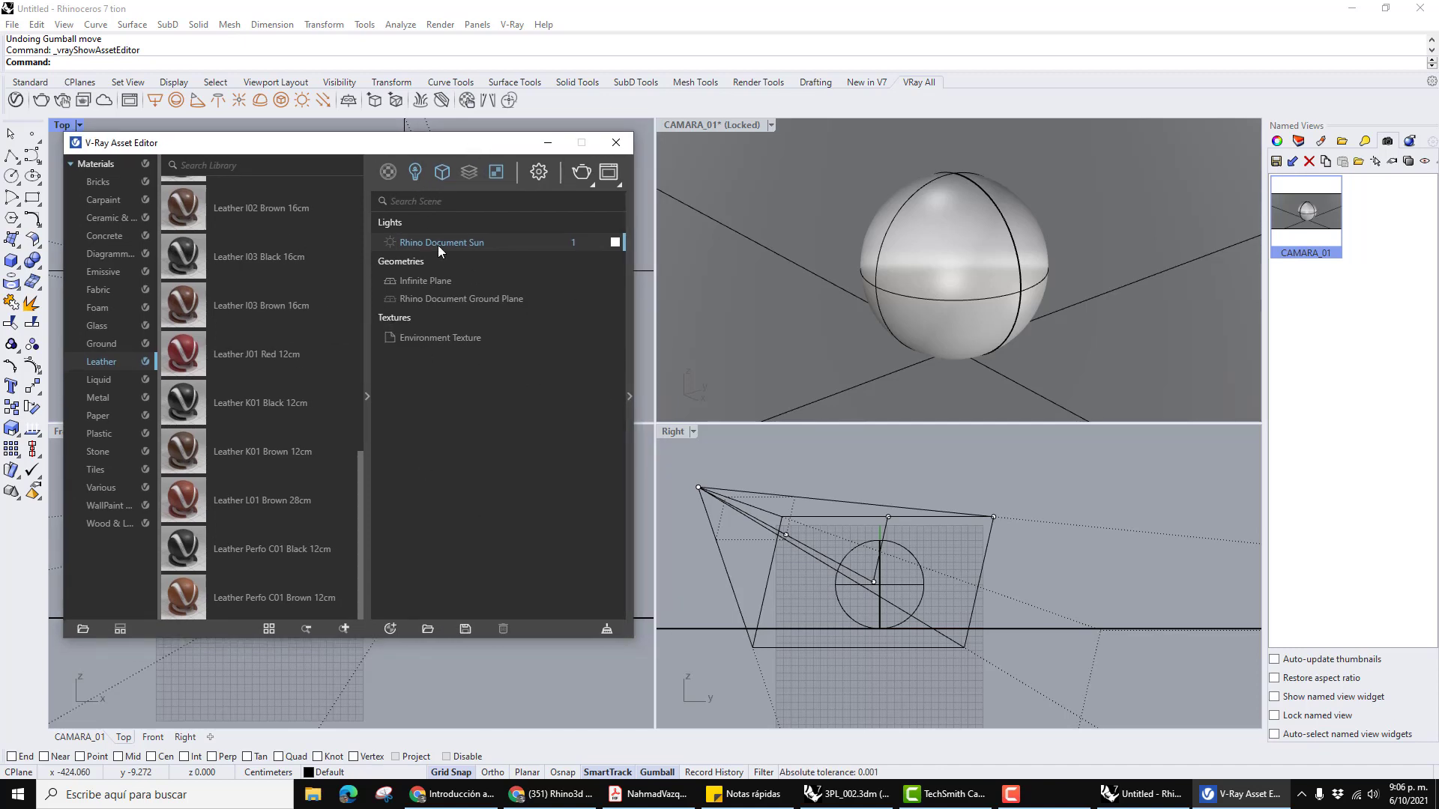
Review the scene's lights, geometries and textures, the available render elements, and the render settings in the Asset Editor.
{"action": "left_click", "coordinate": [391, 170]}
{"action": "left_click", "coordinate": [414, 172]}
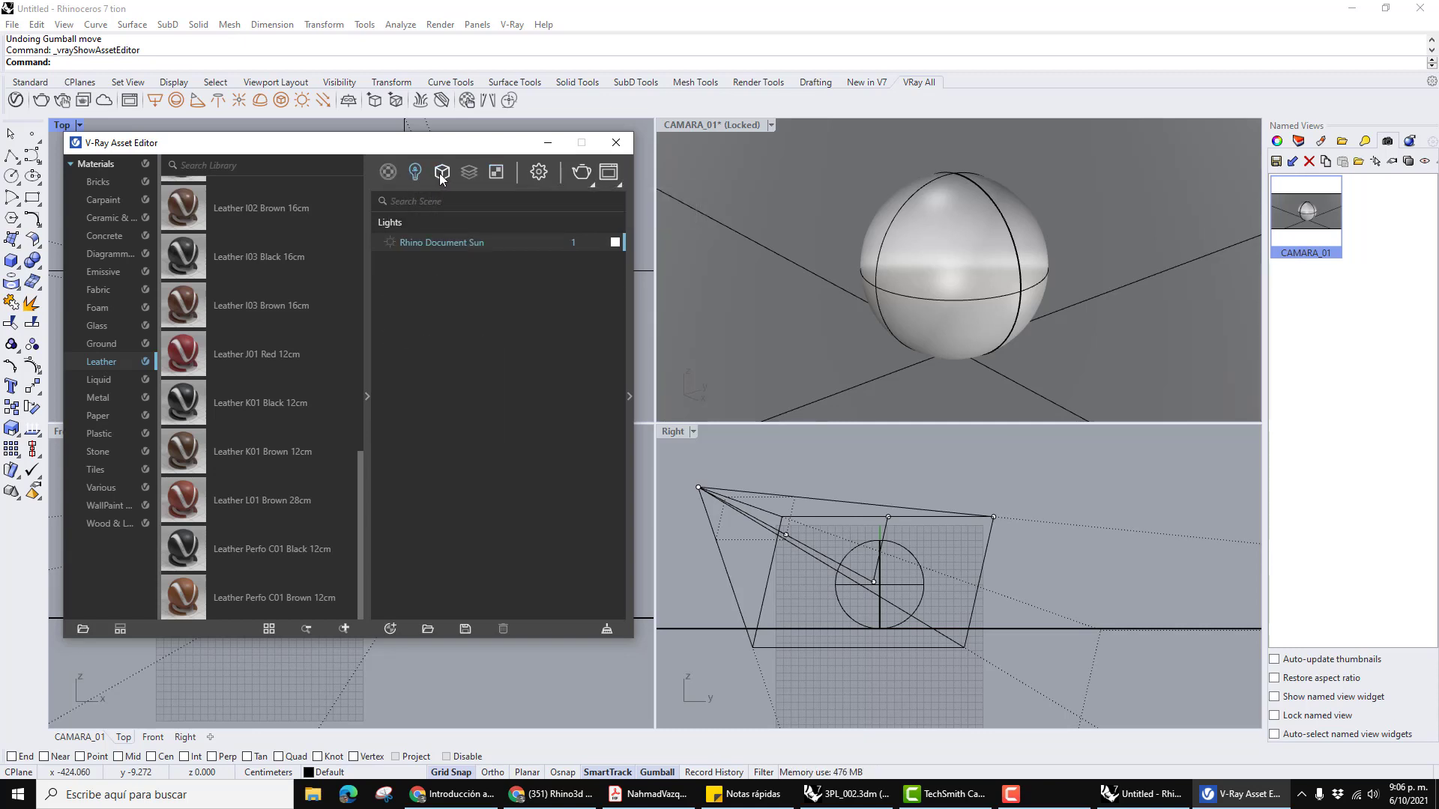
{"action": "left_click", "coordinate": [443, 172]}
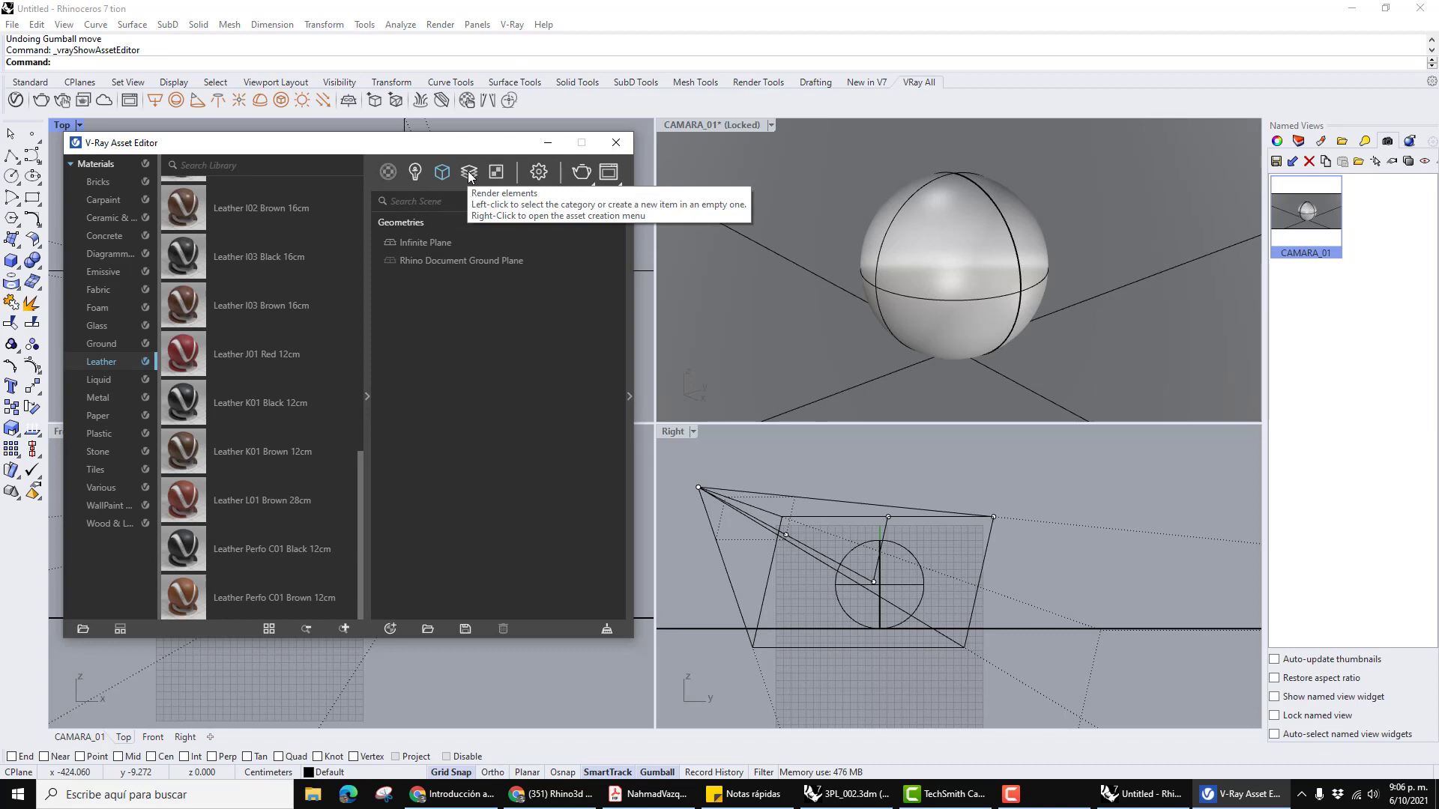
{"action": "right_click", "coordinate": [470, 176]}
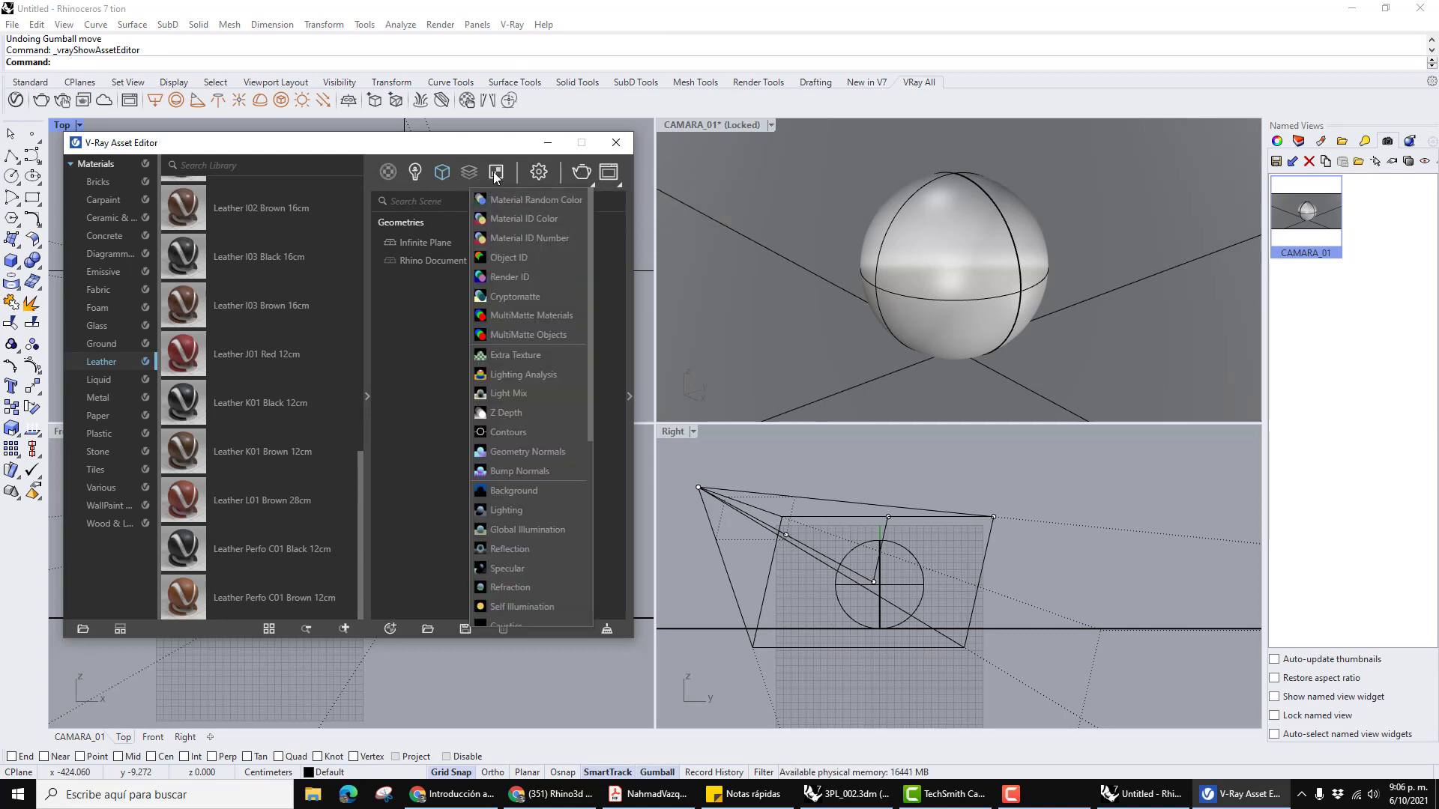
{"action": "left_click", "coordinate": [495, 177]}
{"action": "left_click", "coordinate": [495, 177]}
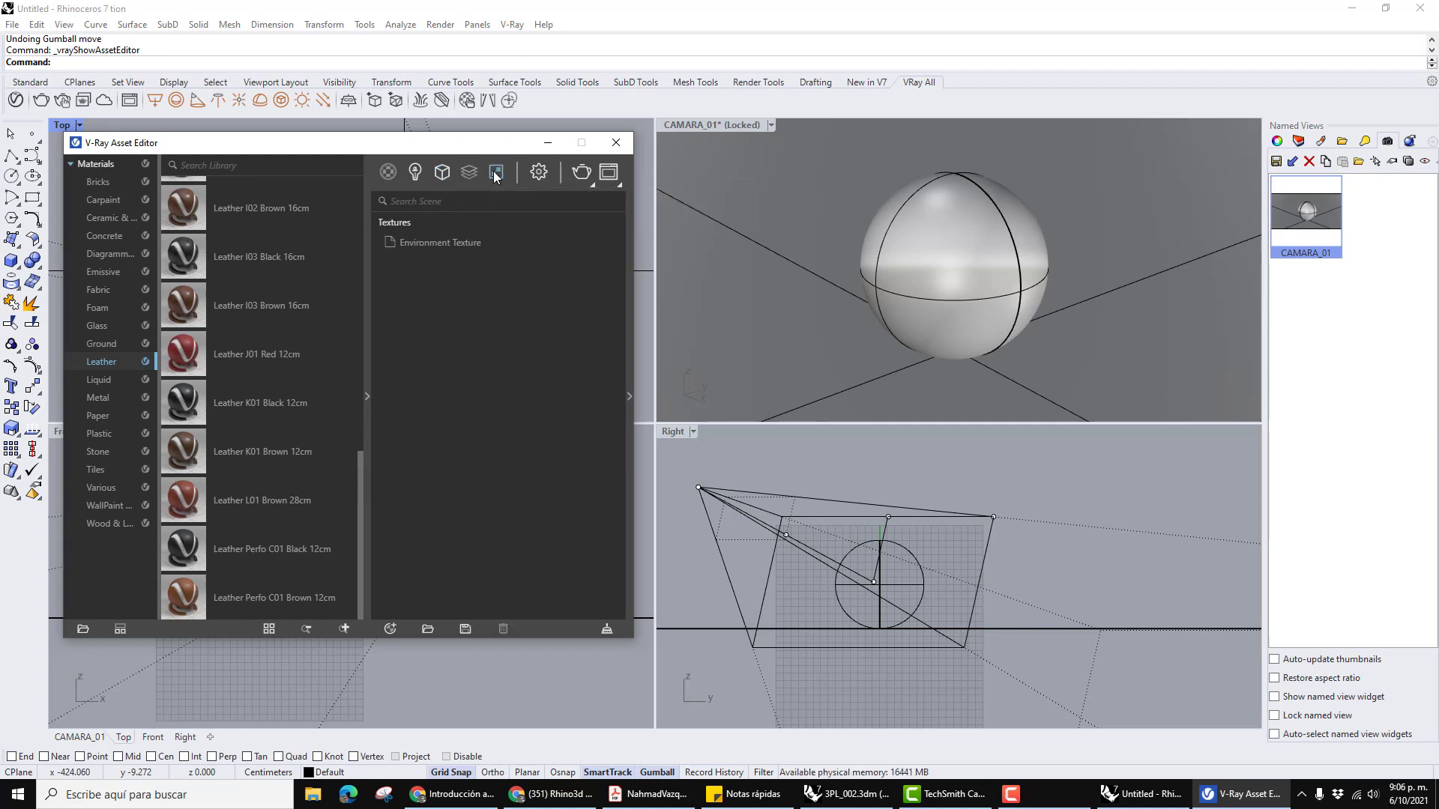
{"action": "left_click", "coordinate": [539, 174]}
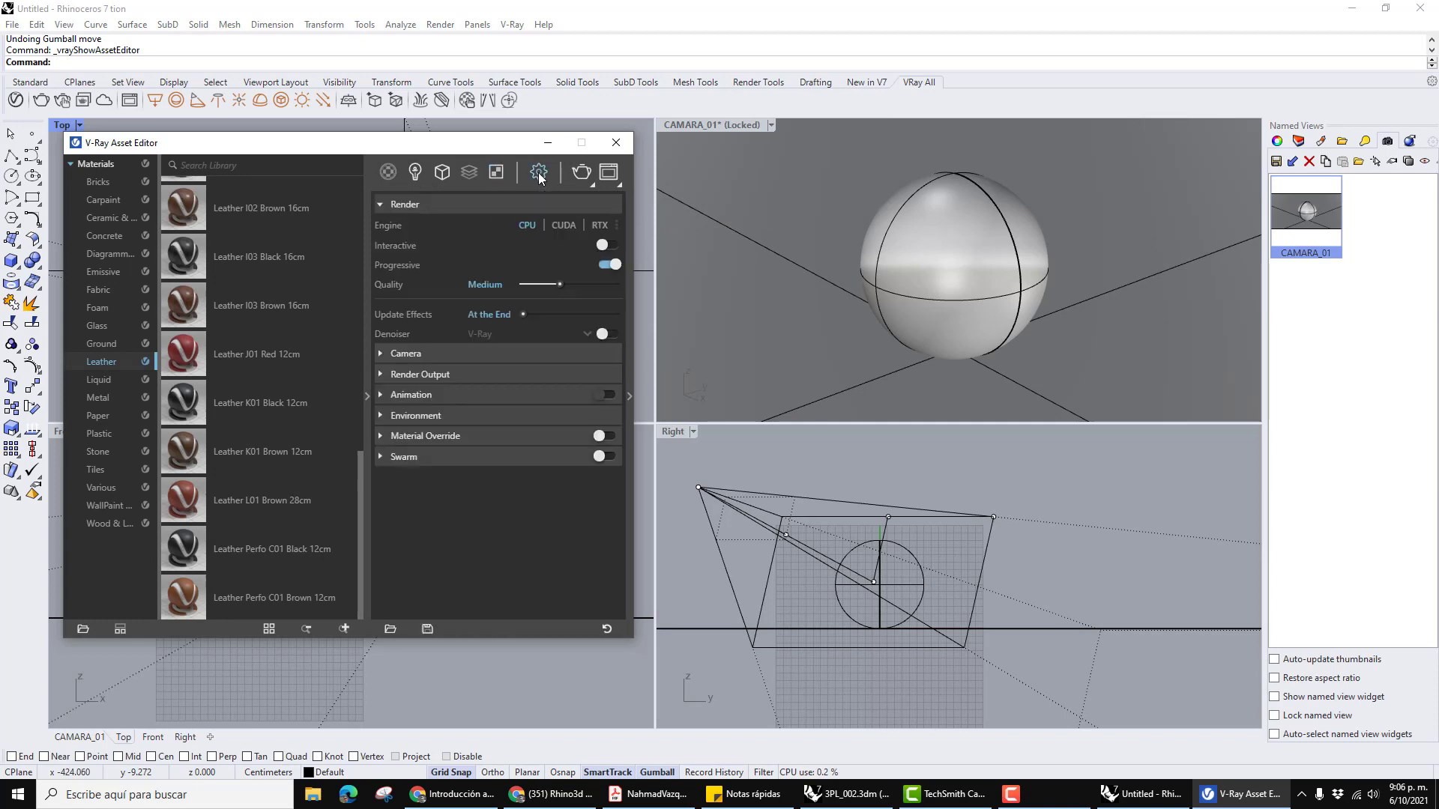
Open the V-Ray Frame Buffer to examine its empty window, and close it again.
{"action": "left_click", "coordinate": [609, 171]}
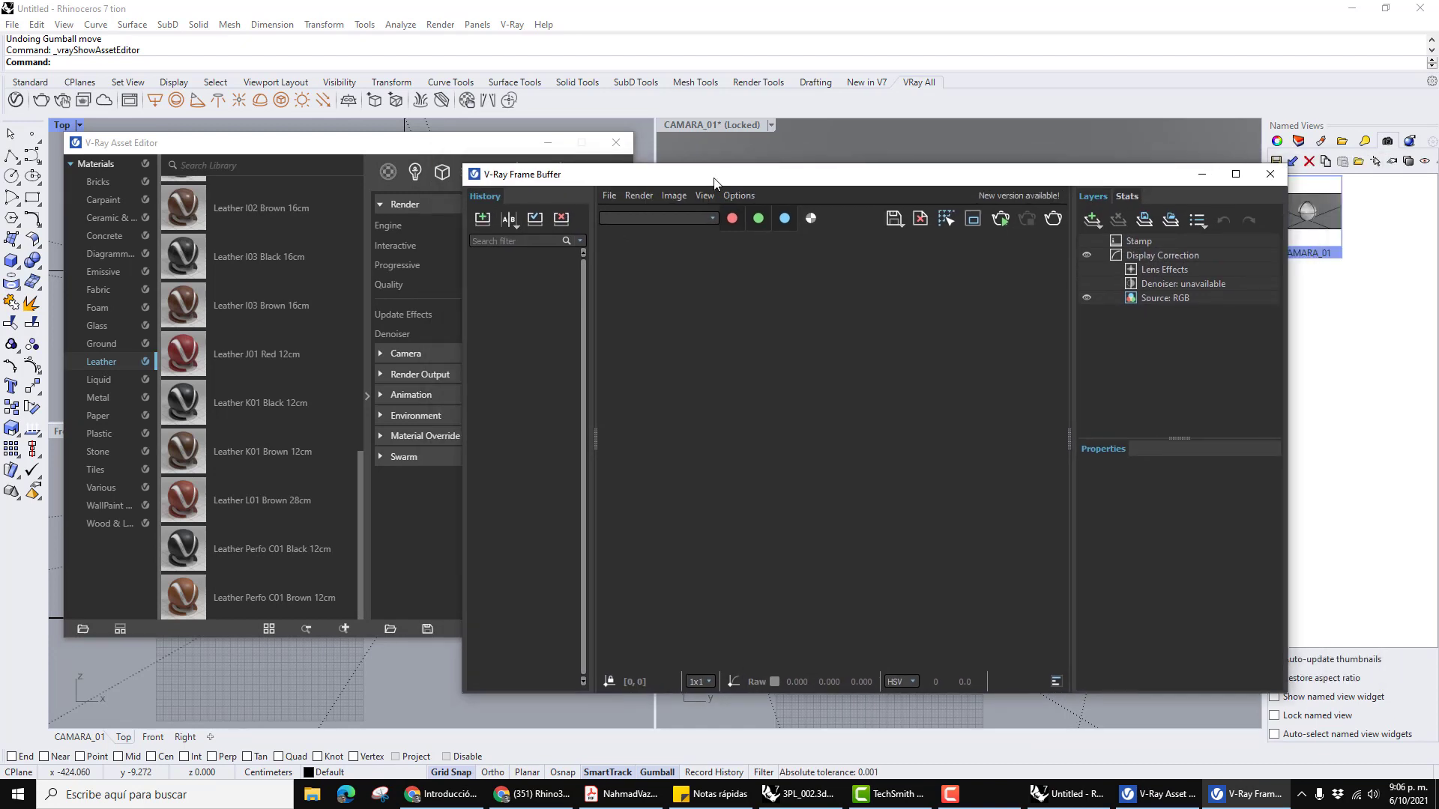
{"action": "left_click_drag", "start_coordinate": [714, 183], "coordinate": [713, 180]}
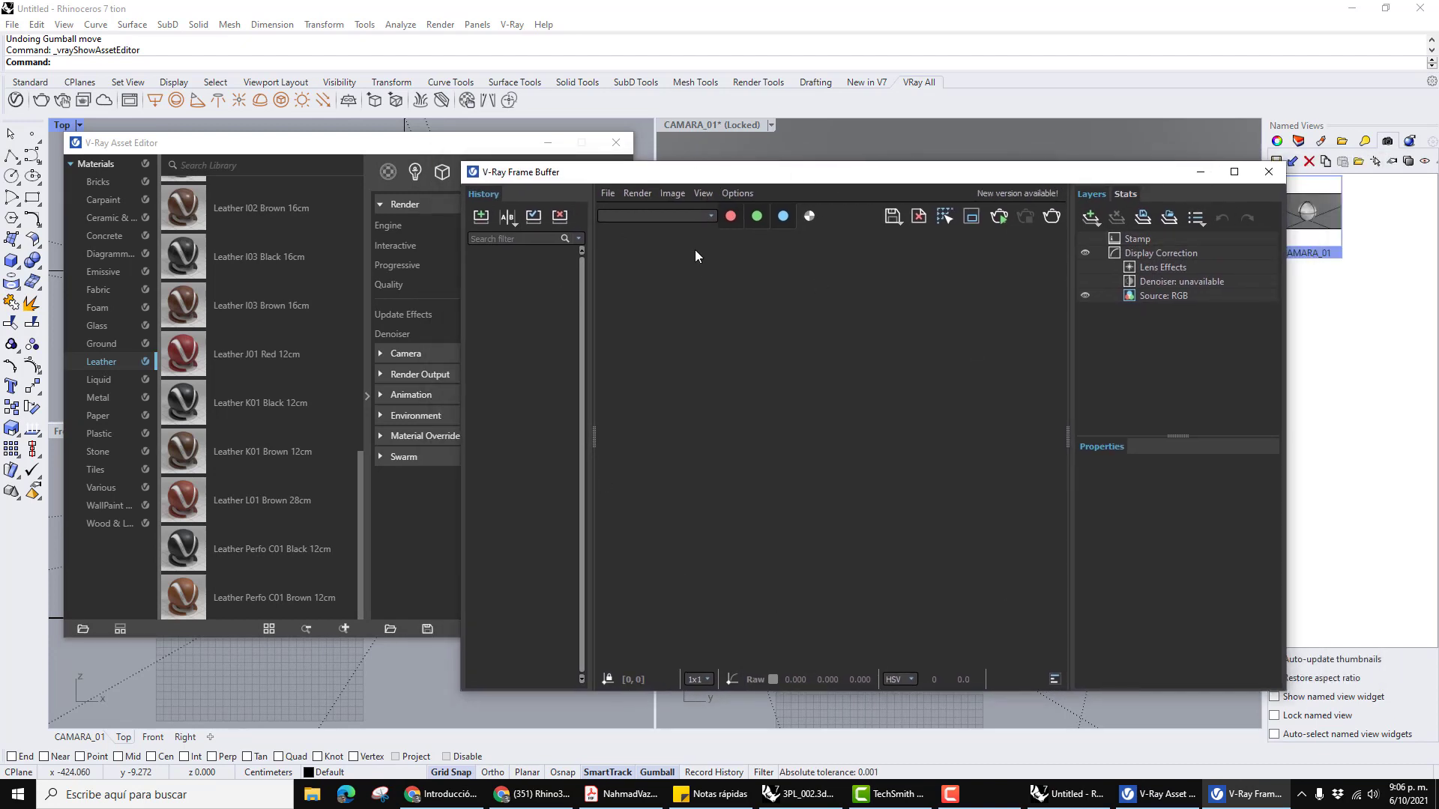
{"action": "left_click", "coordinate": [1269, 174]}
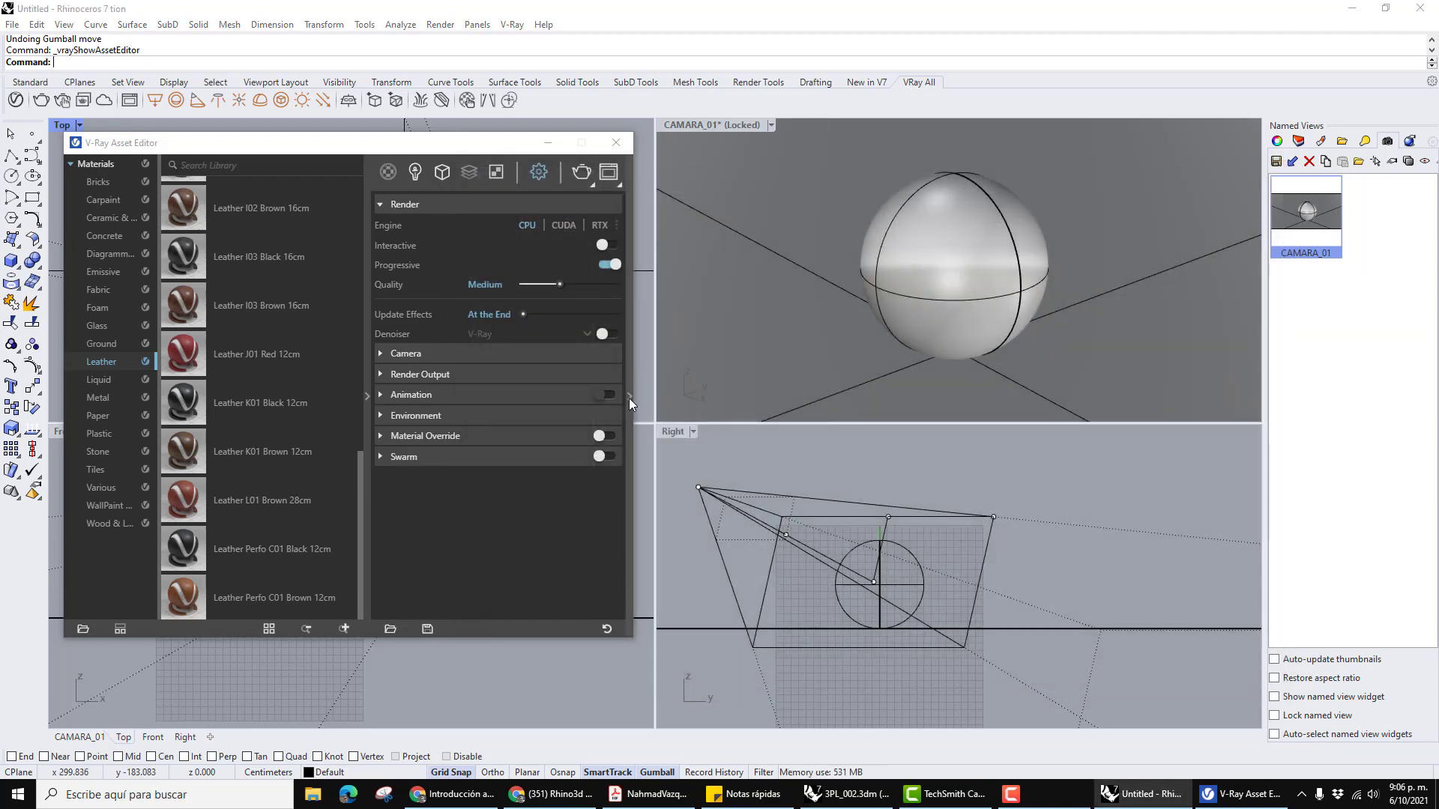
Expand the advanced render parameters, and examine the parameters of the Rhino Document Sun.
{"action": "left_click", "coordinate": [628, 398]}
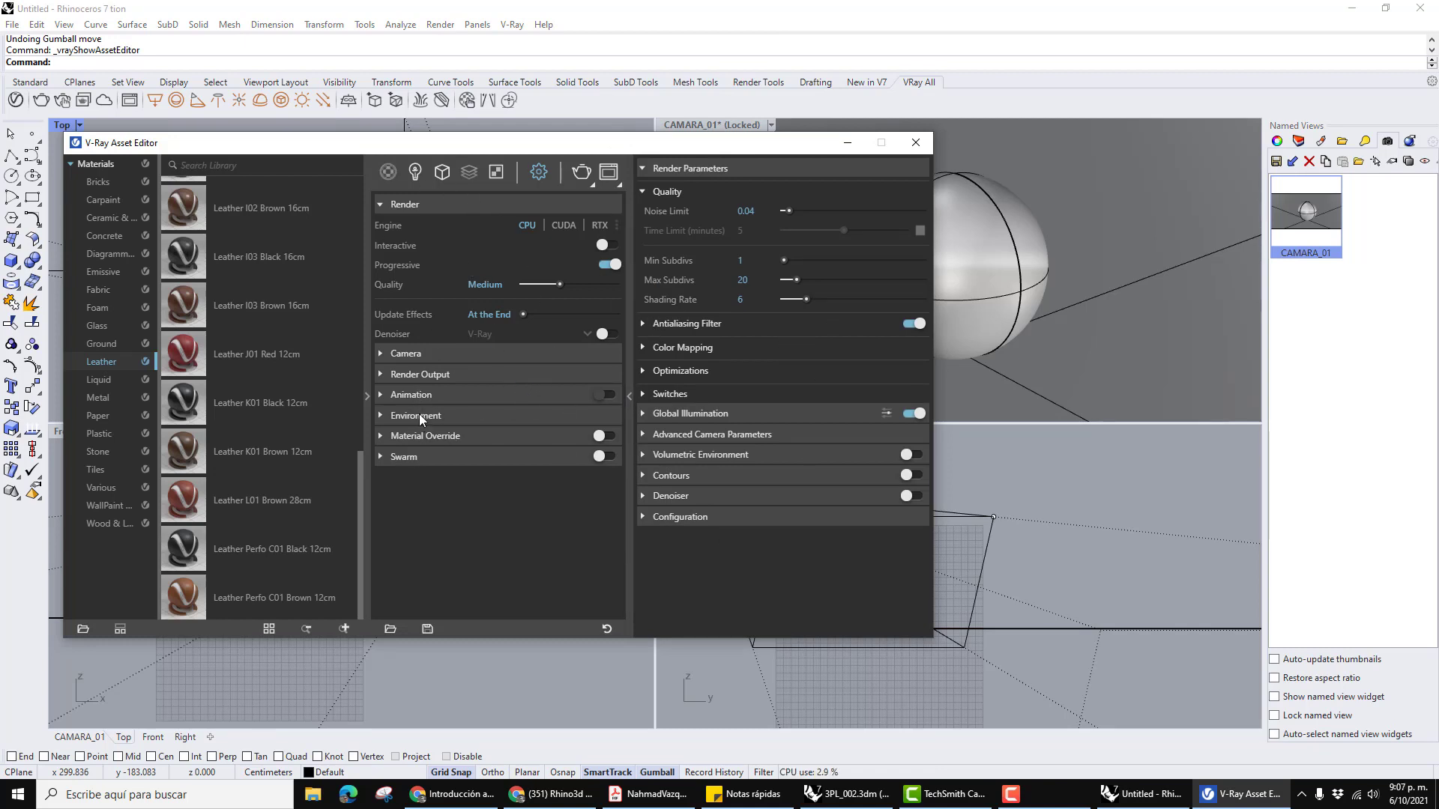
{"action": "left_click", "coordinate": [416, 173]}
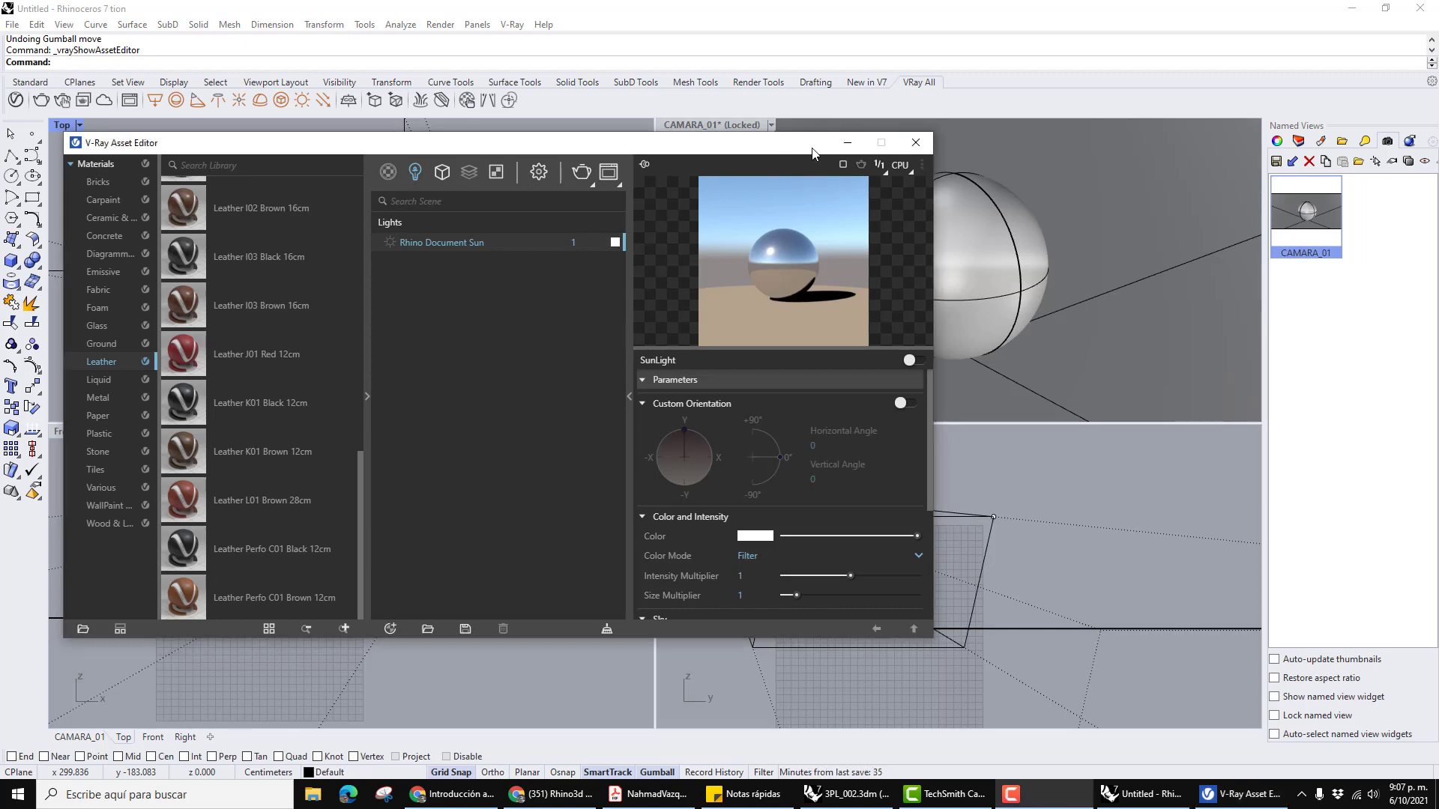
{"action": "left_click_drag", "start_coordinate": [843, 147], "coordinate": [849, 150]}
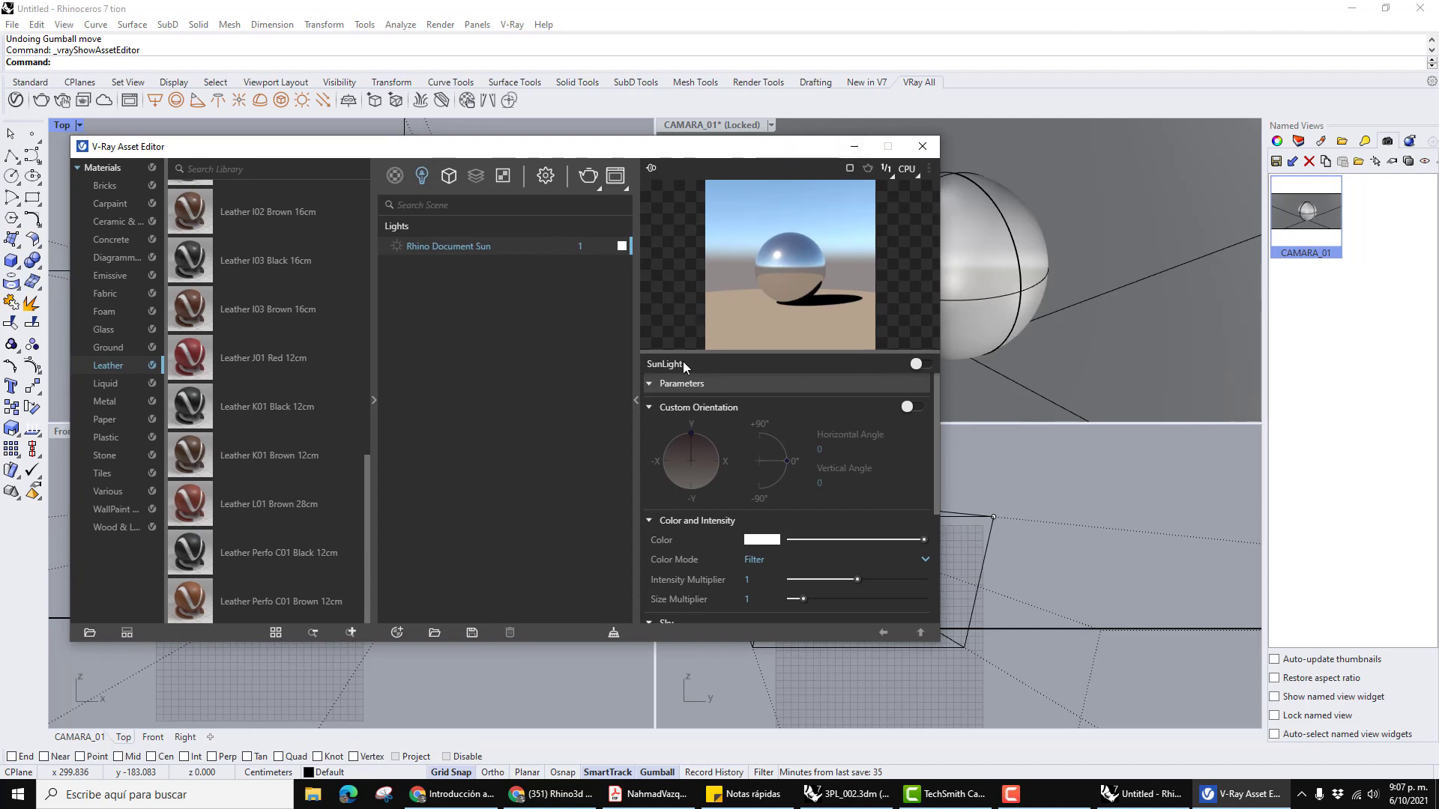
Collapse the Asset Editor's parameters and material library, and move the compact window over the Front viewport, clear of the camera view.
{"action": "left_click", "coordinate": [636, 401]}
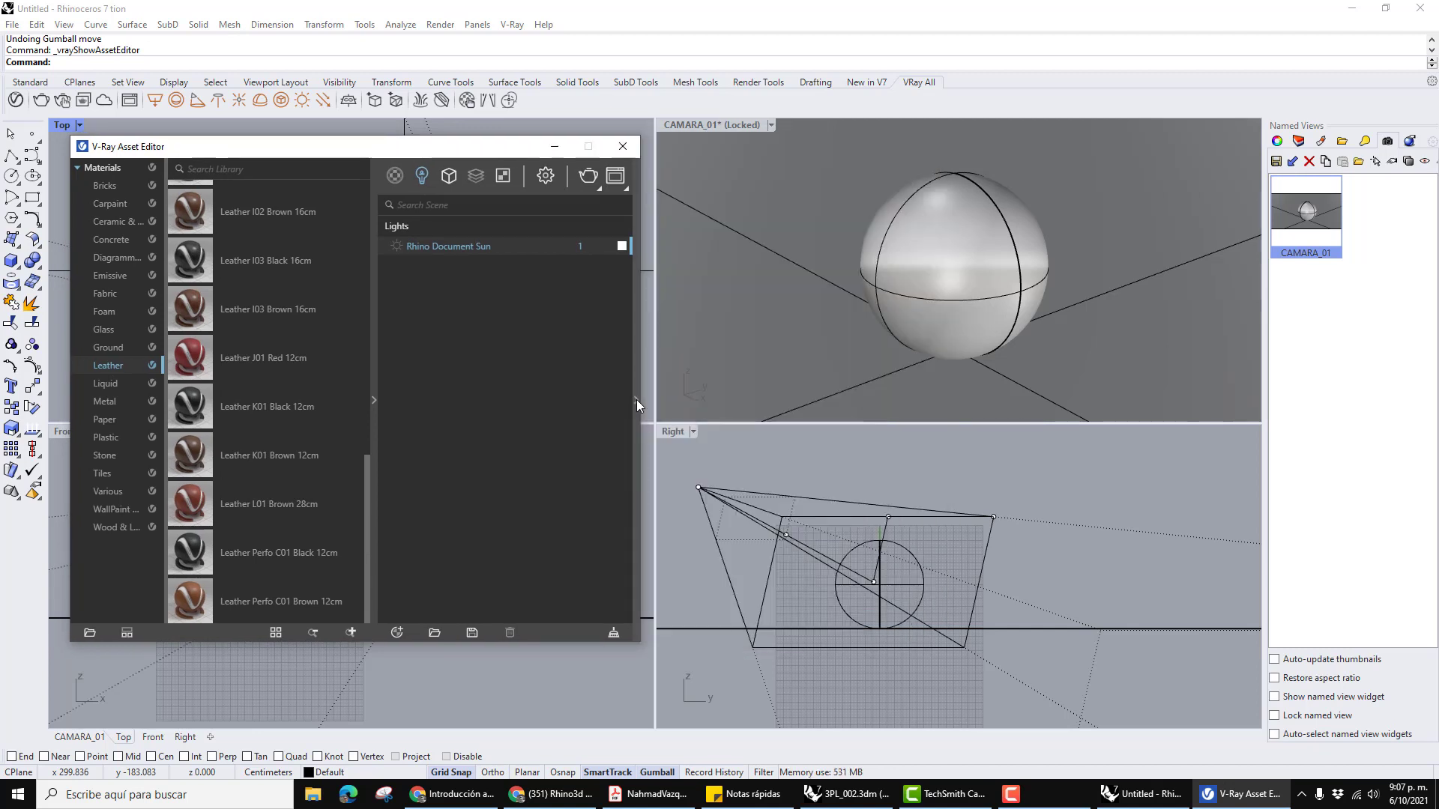
{"action": "left_click", "coordinate": [374, 399]}
{"action": "left_click_drag", "start_coordinate": [523, 157], "coordinate": [202, 231]}
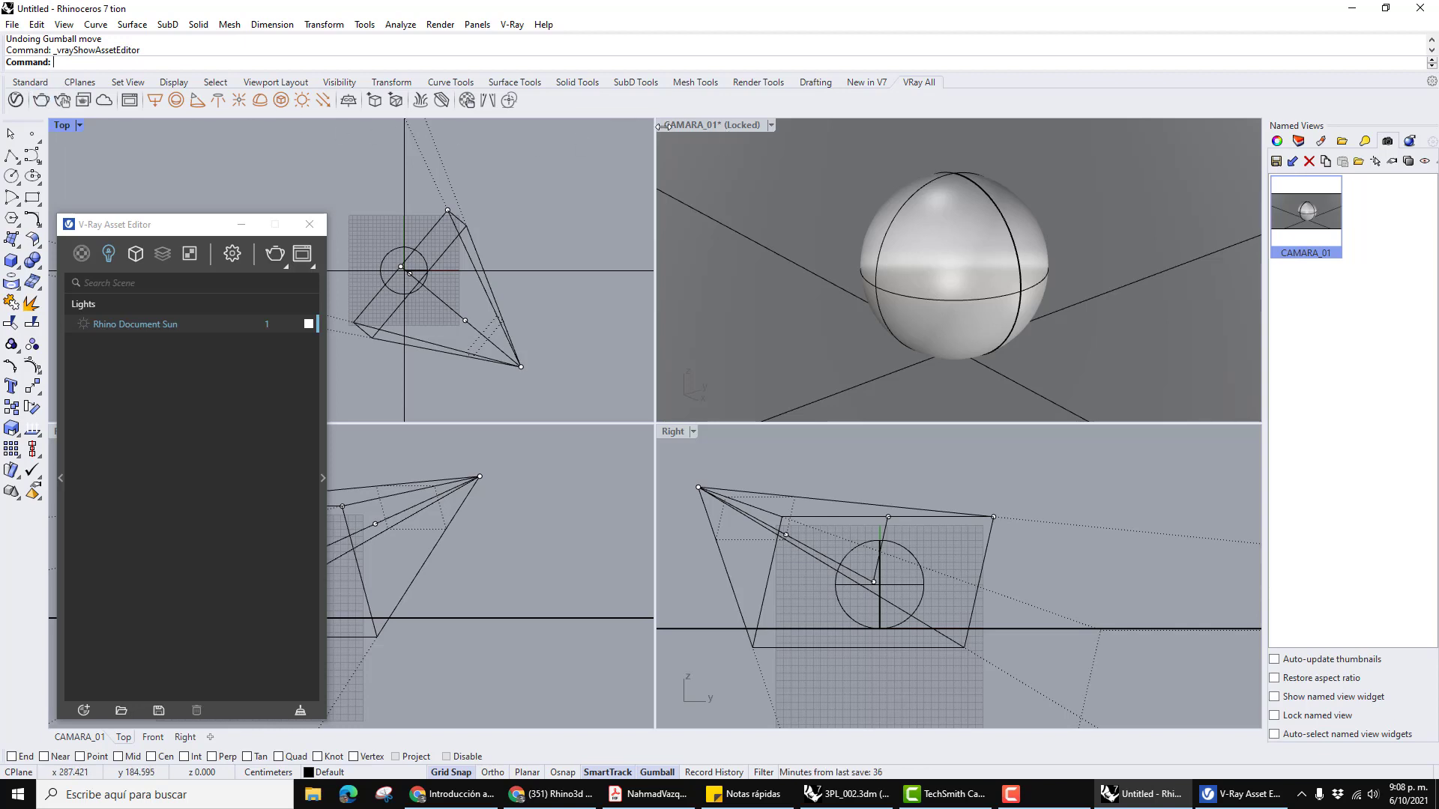
Start an interactive V-Ray render of the CAMARA_01 viewport and place the Frame Buffer window beside the Asset Editor.
{"action": "left_click", "coordinate": [706, 124]}
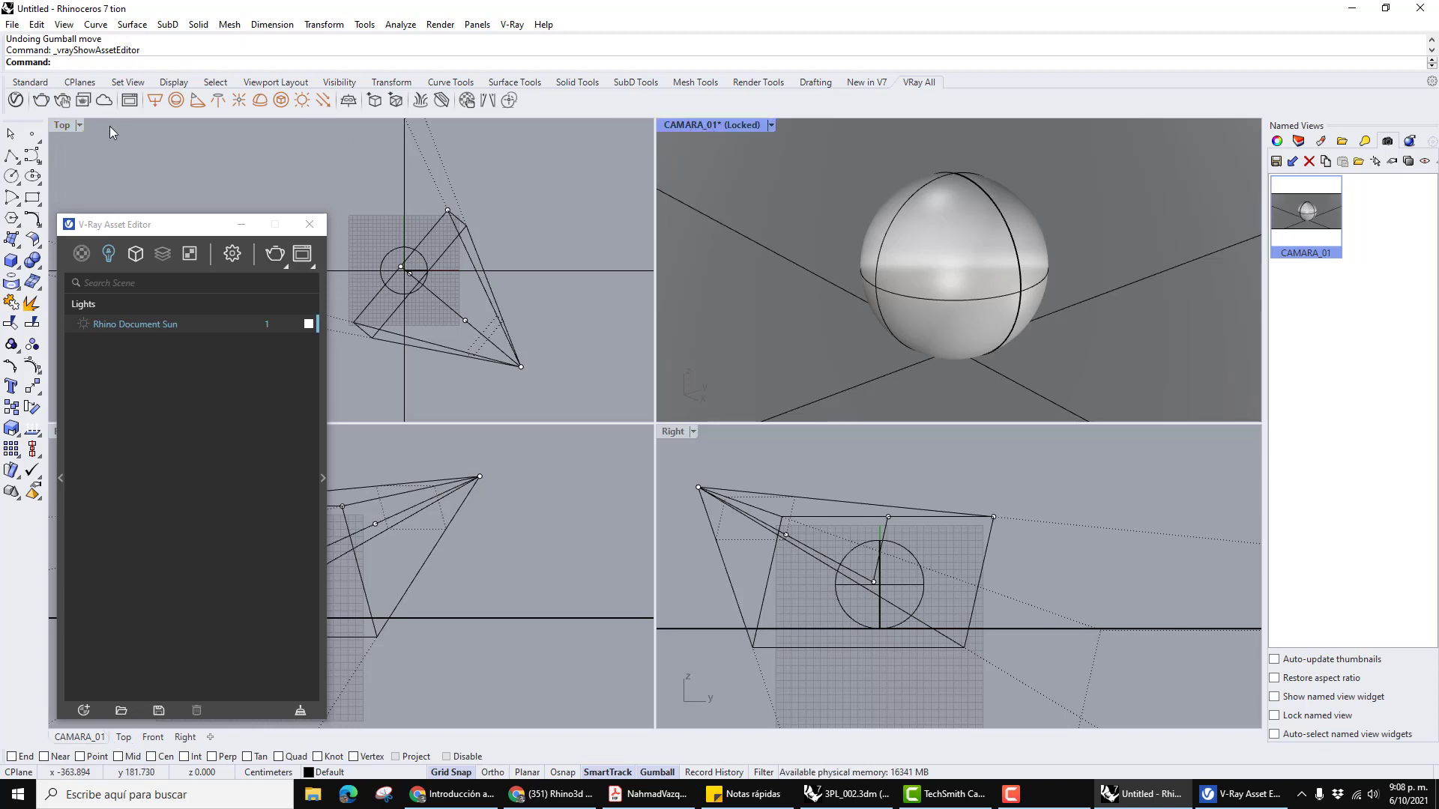
{"action": "left_click", "coordinate": [62, 101]}
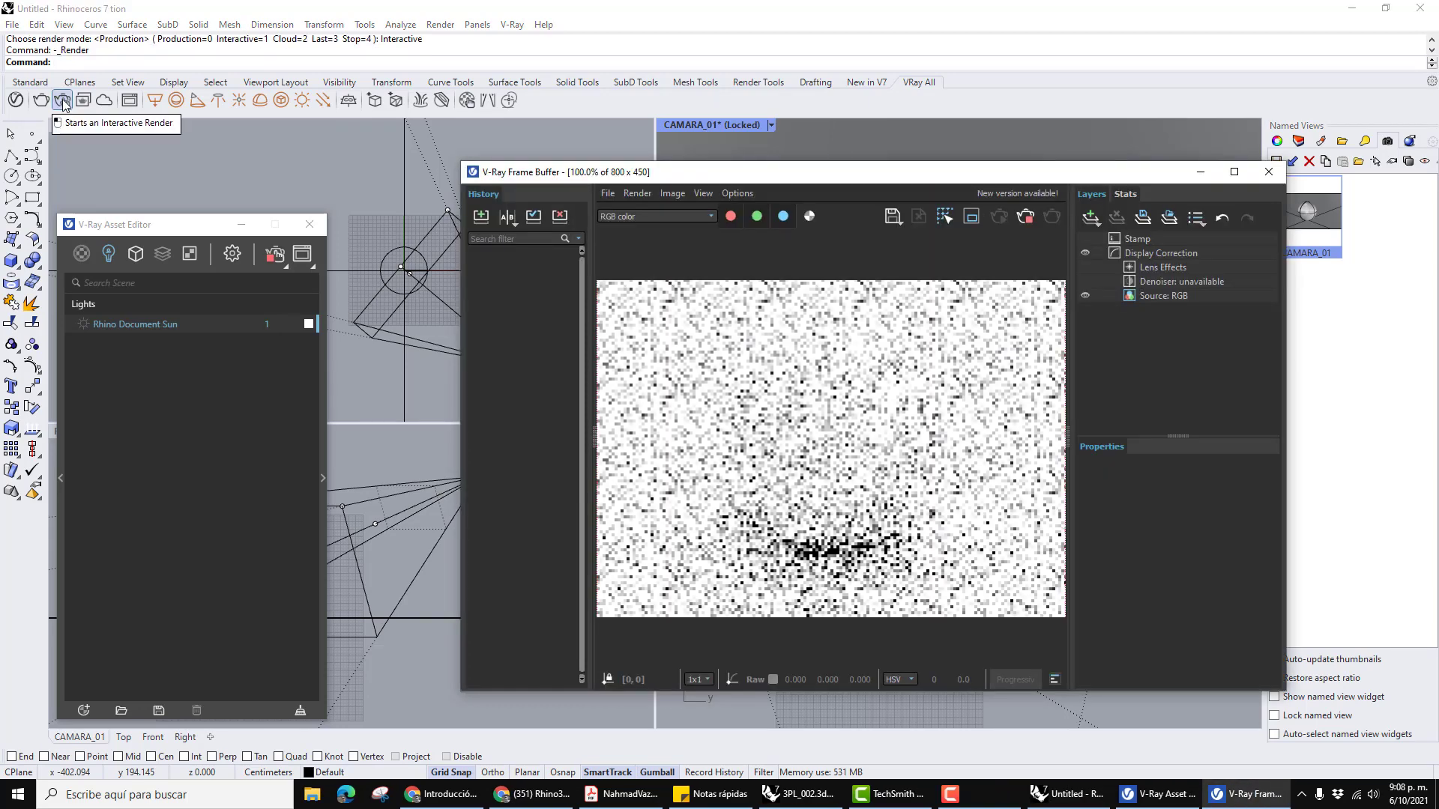
{"action": "left_click_drag", "start_coordinate": [909, 182], "coordinate": [894, 168]}
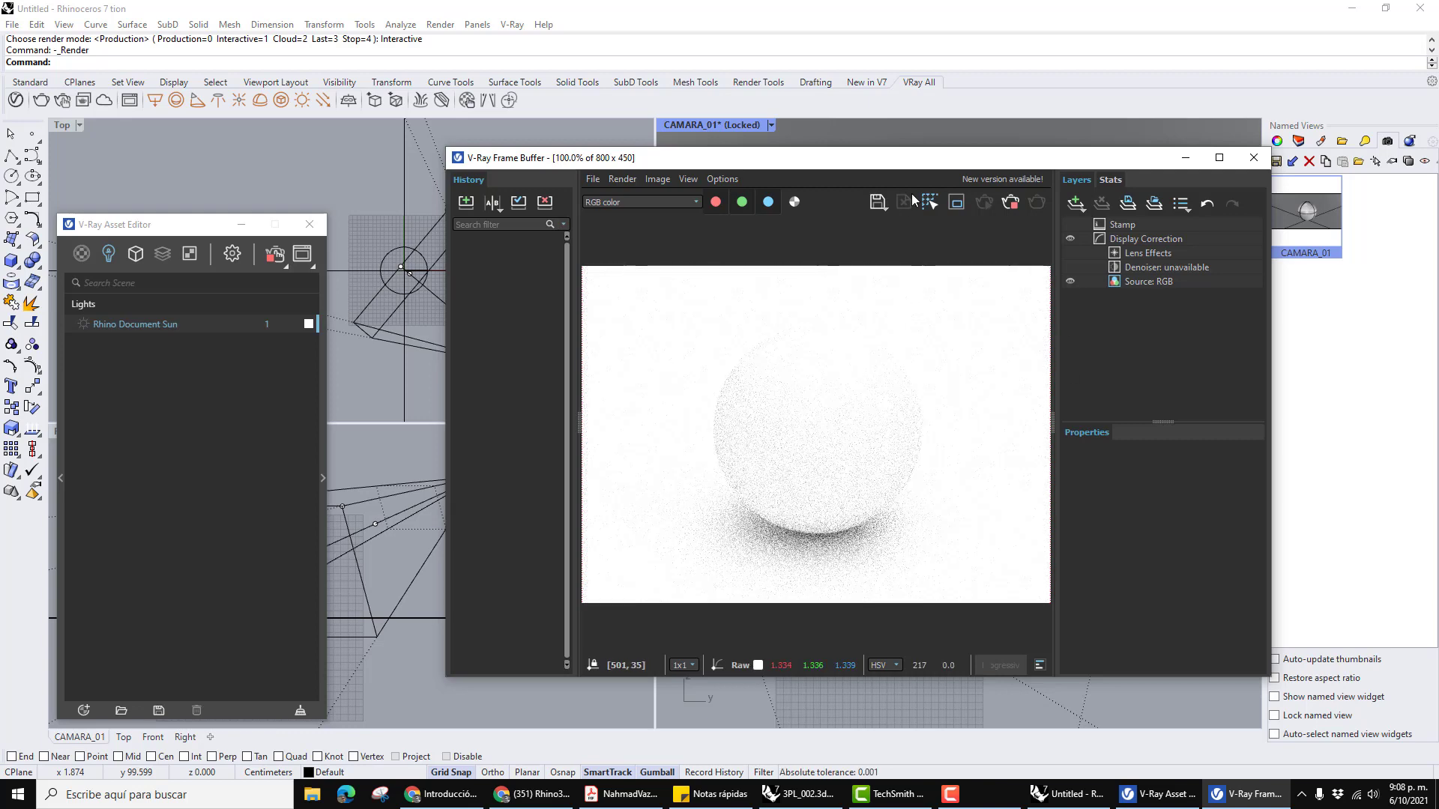
{"action": "left_click_drag", "start_coordinate": [973, 160], "coordinate": [343, 227]}
{"action": "left_click_drag", "start_coordinate": [439, 216], "coordinate": [1106, 155]}
{"action": "left_click_drag", "start_coordinate": [1009, 164], "coordinate": [1030, 154]}
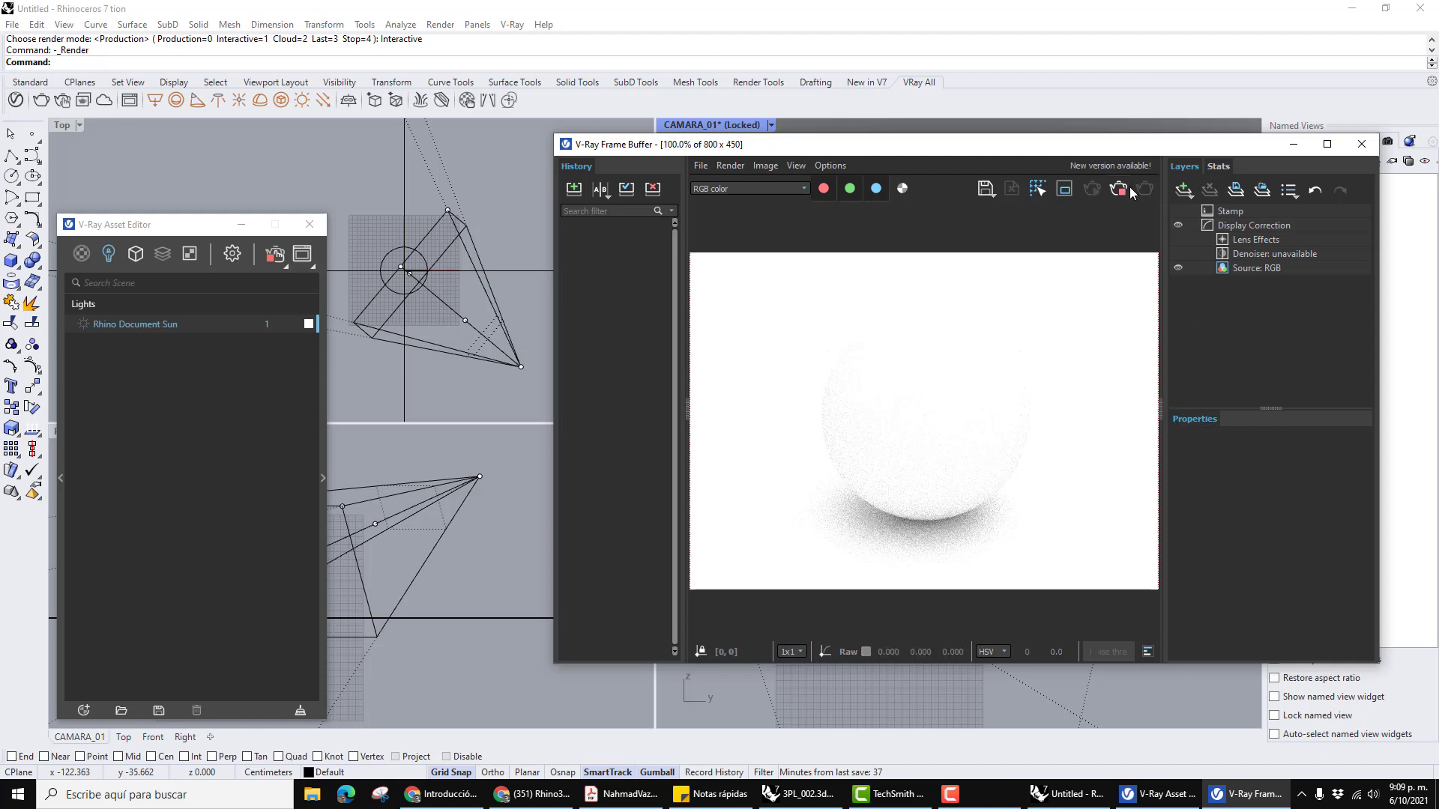
{"action": "left_click_drag", "start_coordinate": [1129, 153], "coordinate": [1046, 153]}
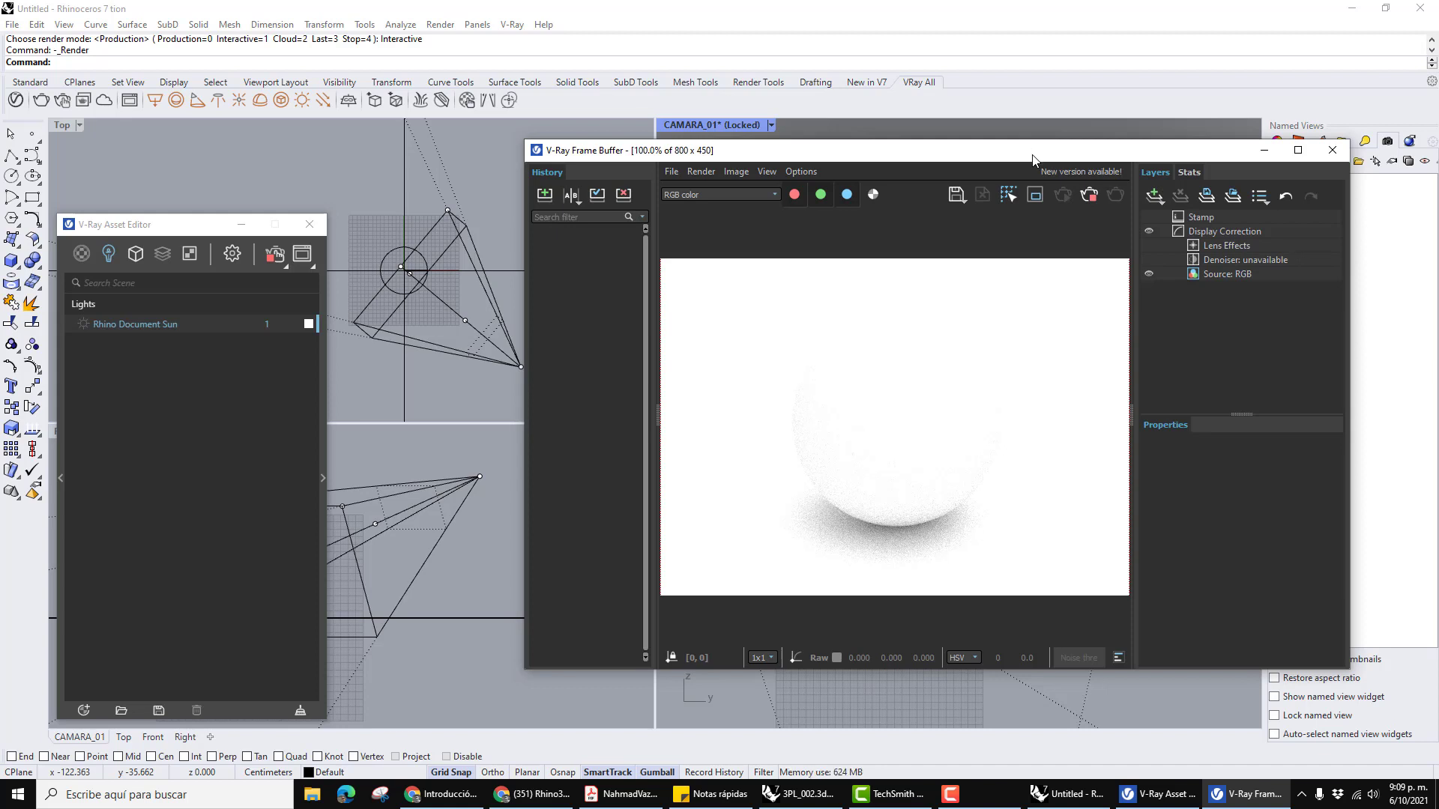
{"action": "left_click_drag", "start_coordinate": [1035, 157], "coordinate": [975, 145]}
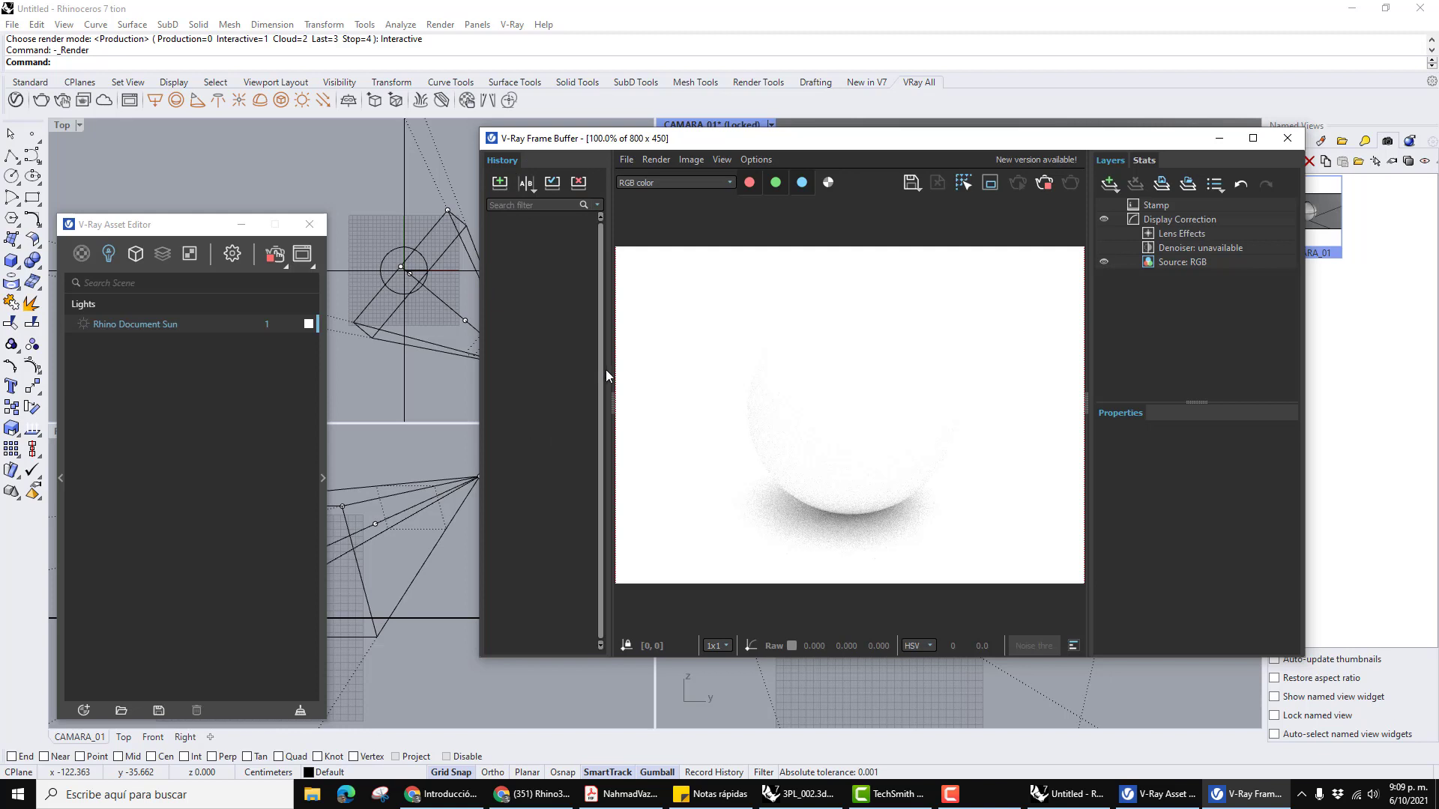
Collapse the Frame Buffer's layers and history areas so only the render image remains, and place the window over the CAMARA_01 viewport.
{"action": "left_click_drag", "start_coordinate": [479, 370], "coordinate": [437, 368]}
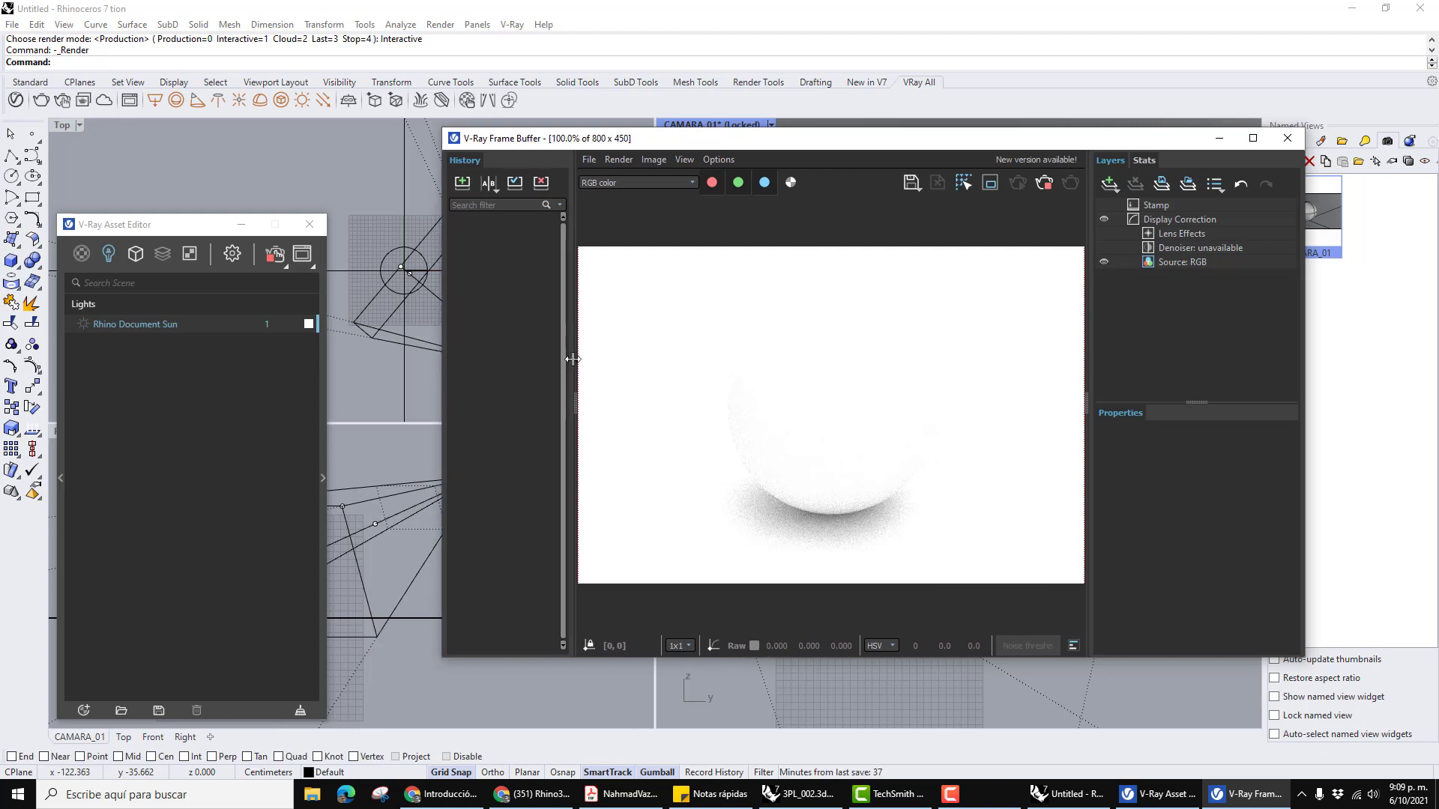
{"action": "left_click_drag", "start_coordinate": [572, 359], "coordinate": [605, 391]}
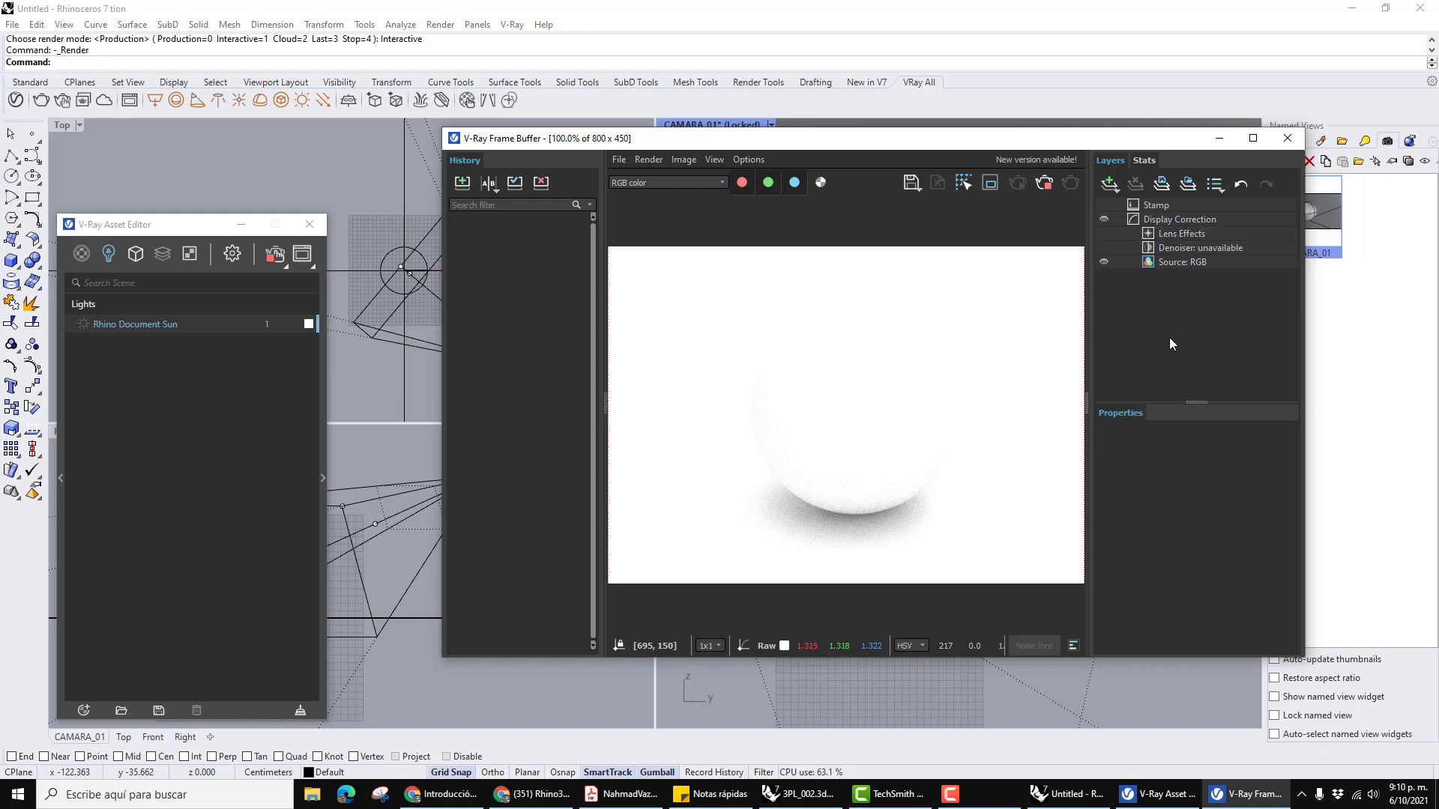
{"action": "left_click", "coordinate": [1090, 397]}
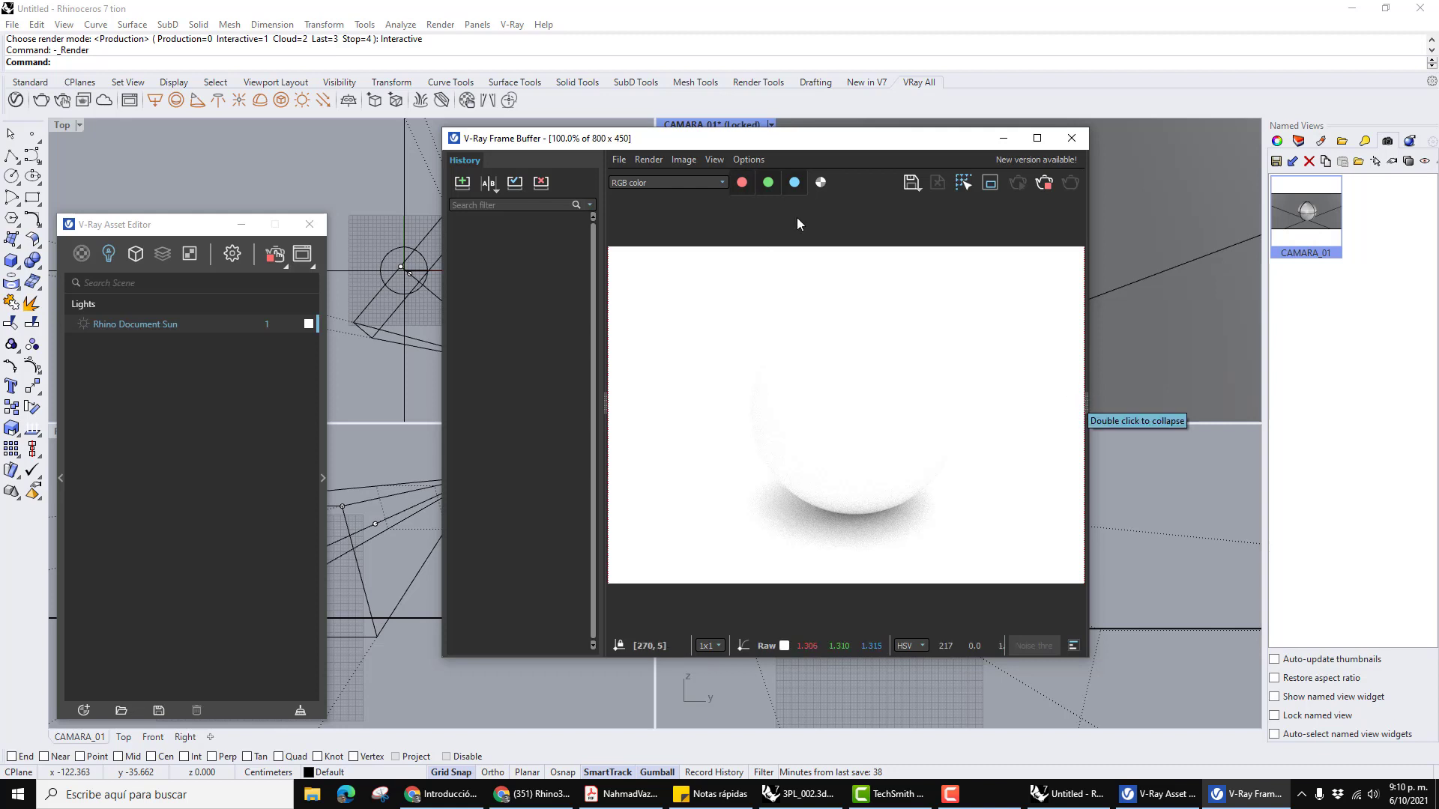
{"action": "left_click_drag", "start_coordinate": [810, 138], "coordinate": [897, 138]}
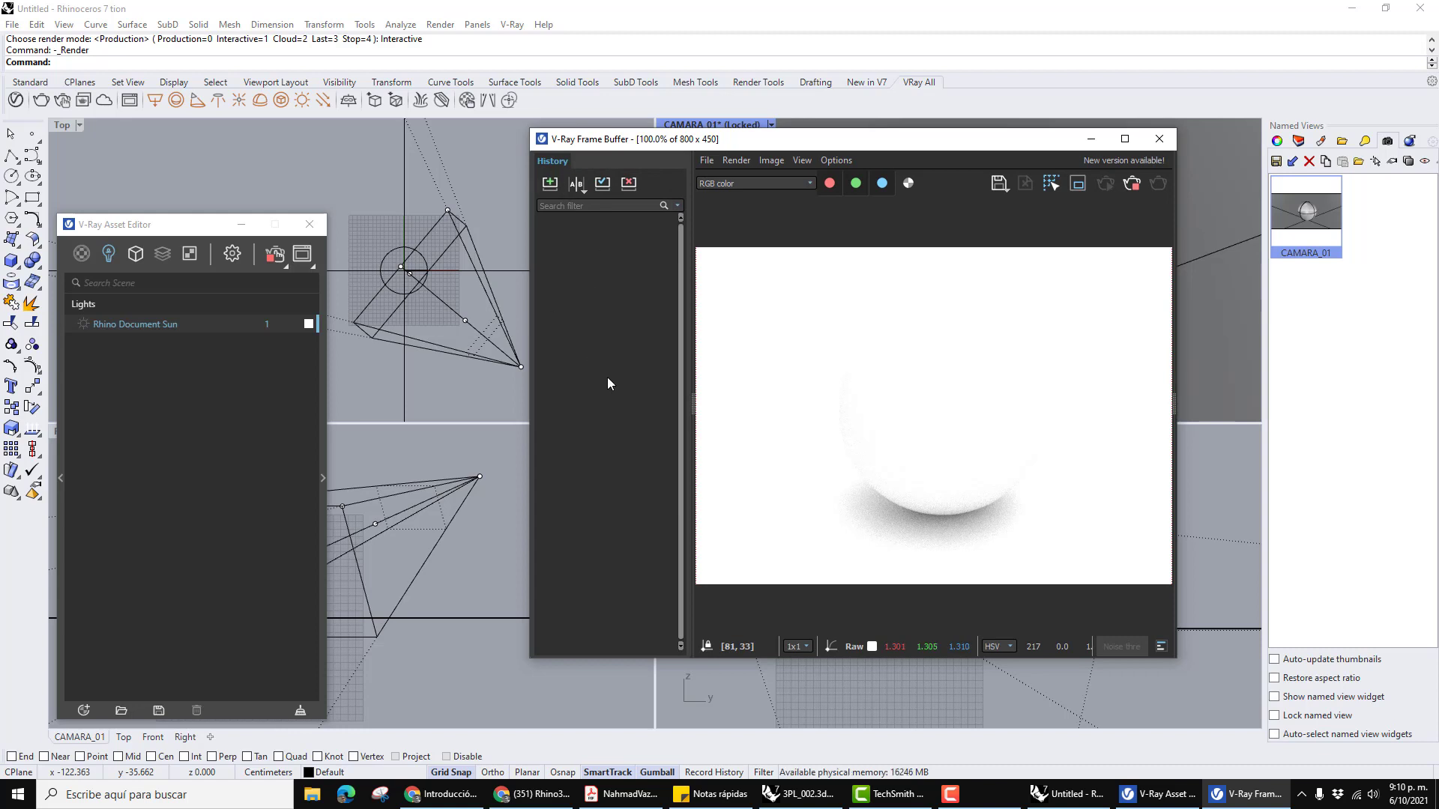
{"action": "left_click", "coordinate": [693, 400]}
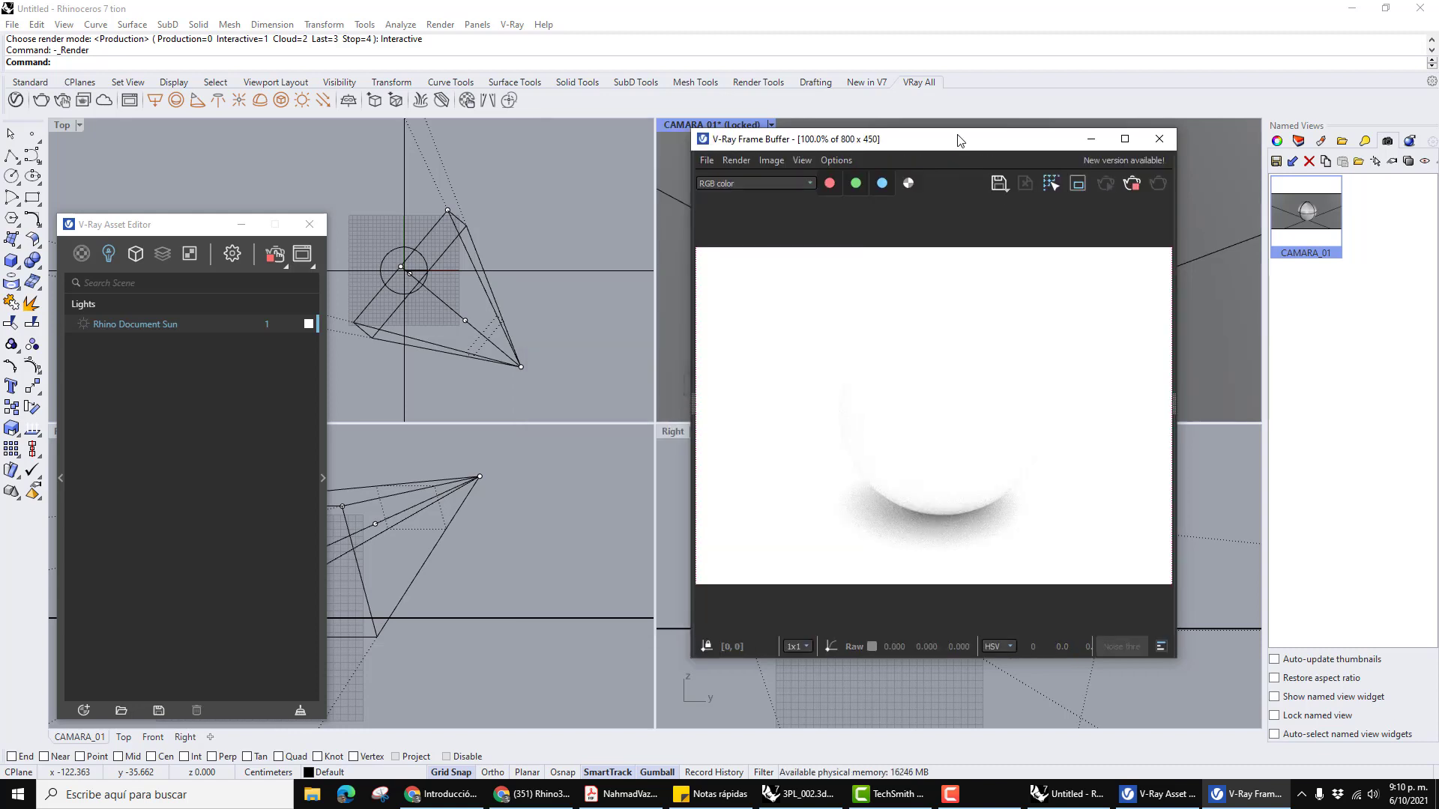
{"action": "left_click_drag", "start_coordinate": [948, 136], "coordinate": [912, 150]}
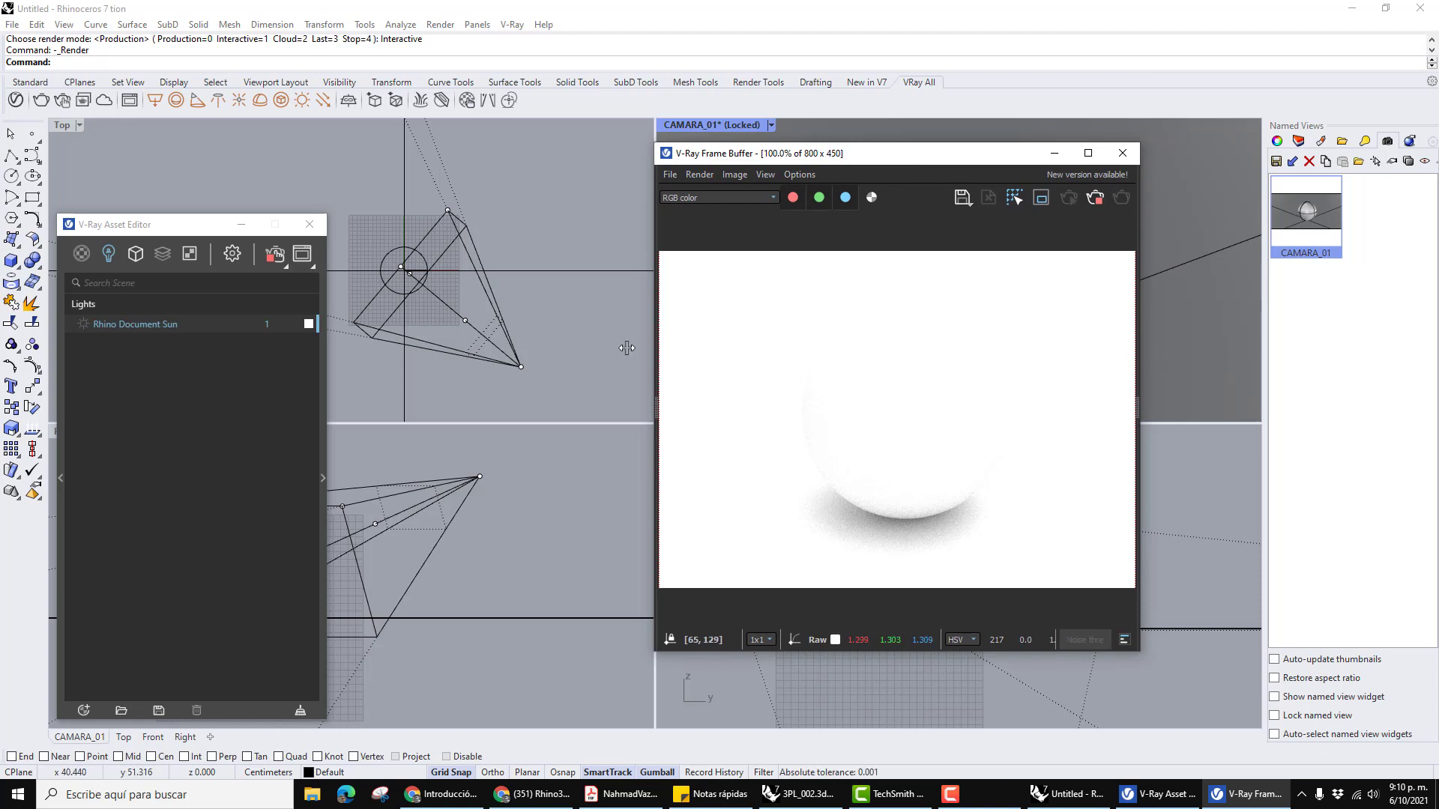
Arrange the Frame Buffer above the Right viewport and the Asset Editor over the Top and Front viewports, keeping them clear of each other.
{"action": "left_click_drag", "start_coordinate": [962, 161], "coordinate": [1062, 198]}
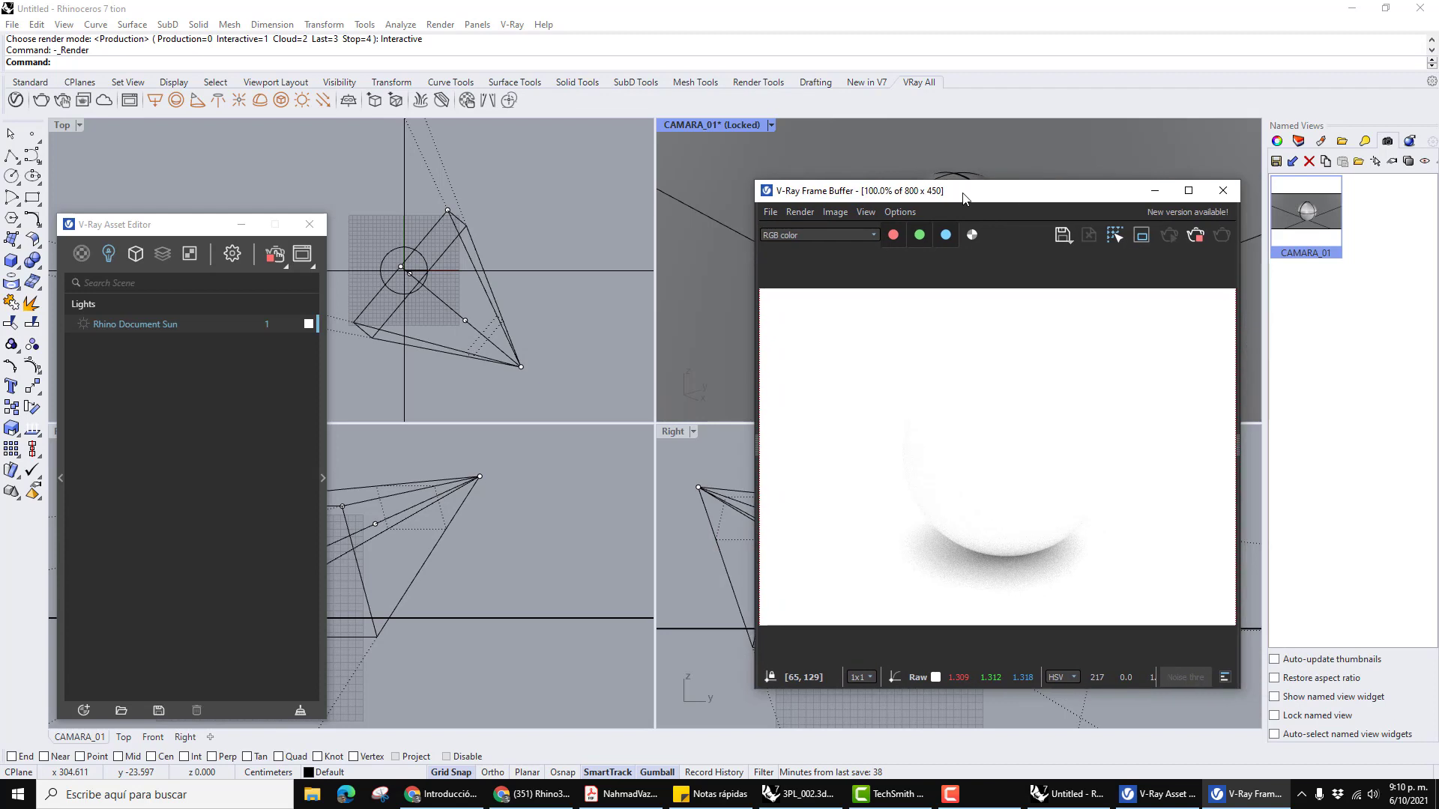
{"action": "mouse_move", "coordinate": [929, 190]}
{"action": "left_mouse_down"}
{"action": "mouse_move", "coordinate": [921, 203]}
{"action": "mouse_move", "coordinate": [935, 212]}
{"action": "left_mouse_up"}
{"action": "left_click_drag", "start_coordinate": [191, 231], "coordinate": [307, 166]}
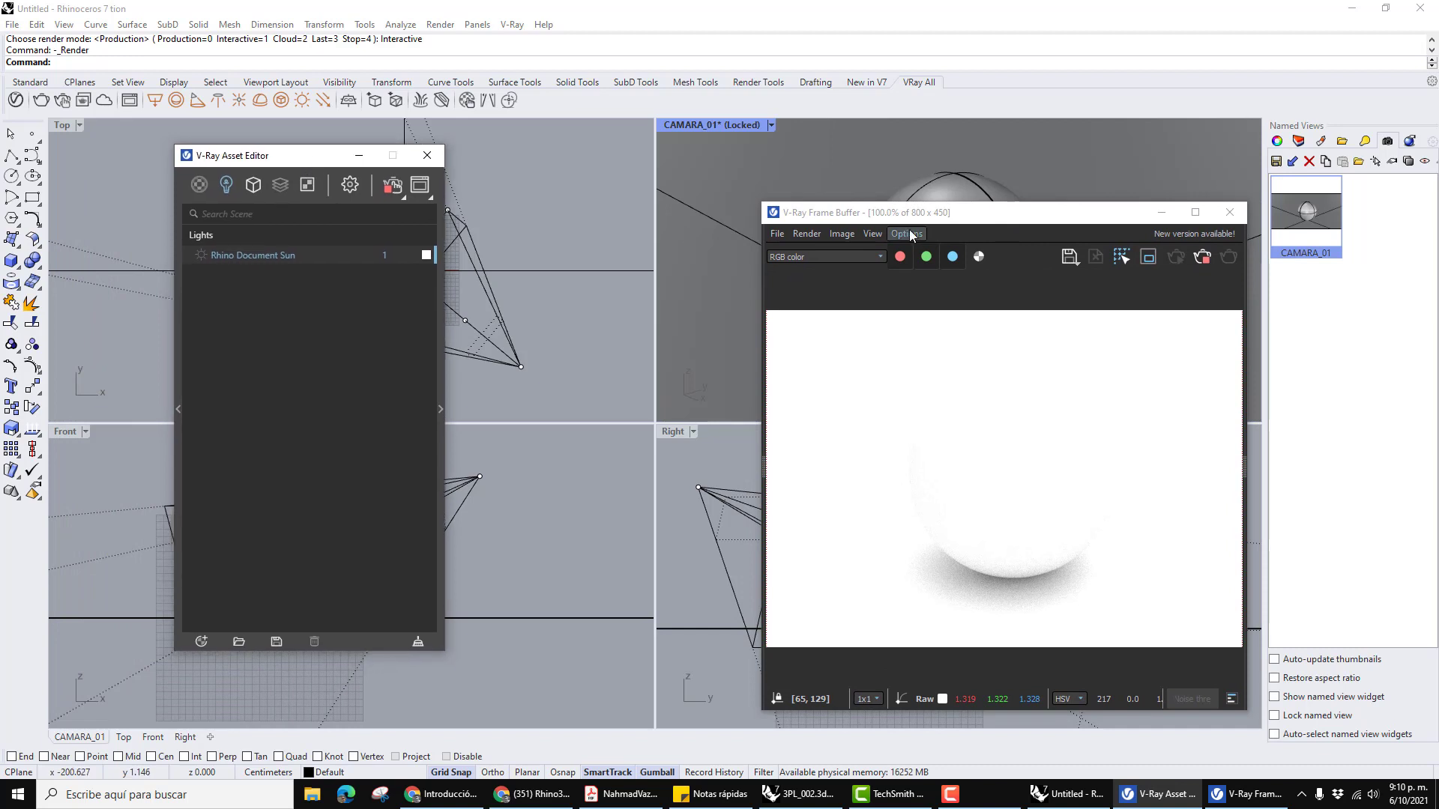
{"action": "left_click_drag", "start_coordinate": [1016, 220], "coordinate": [1024, 50]}
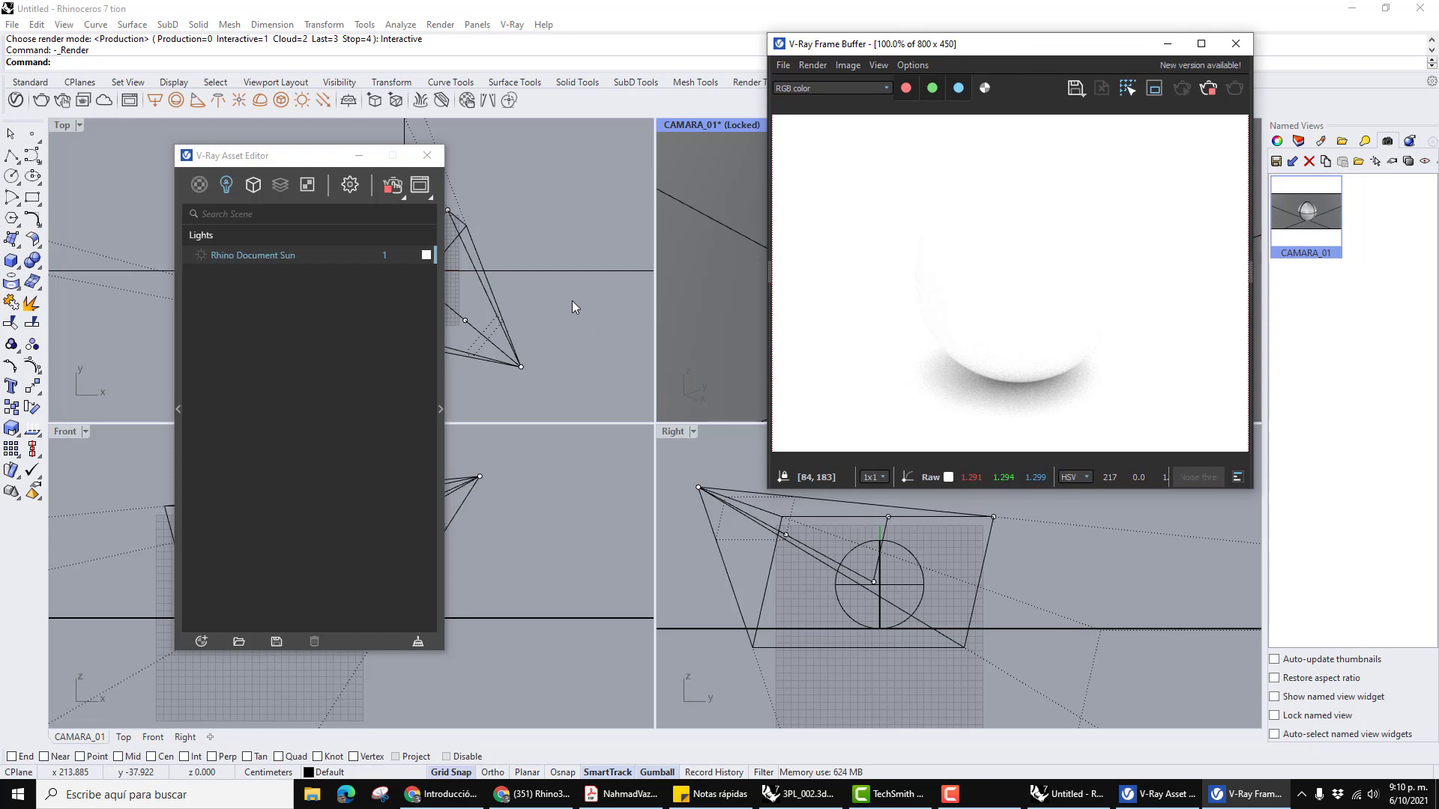
{"action": "mouse_move", "coordinate": [272, 159]}
{"action": "left_mouse_down"}
{"action": "mouse_move", "coordinate": [248, 160]}
{"action": "mouse_move", "coordinate": [297, 146]}
{"action": "left_mouse_up"}
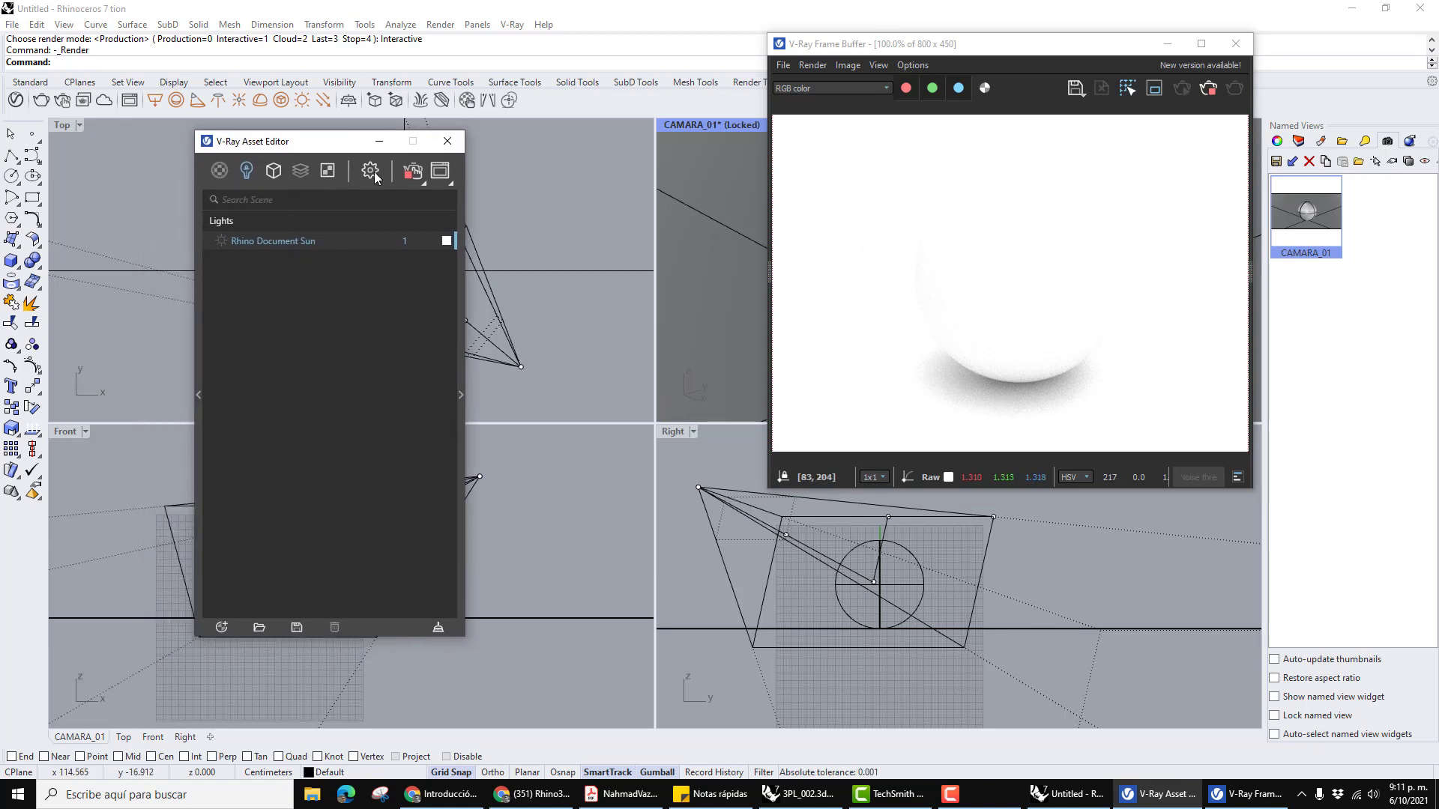
{"action": "left_click_drag", "start_coordinate": [375, 173], "coordinate": [388, 173]}
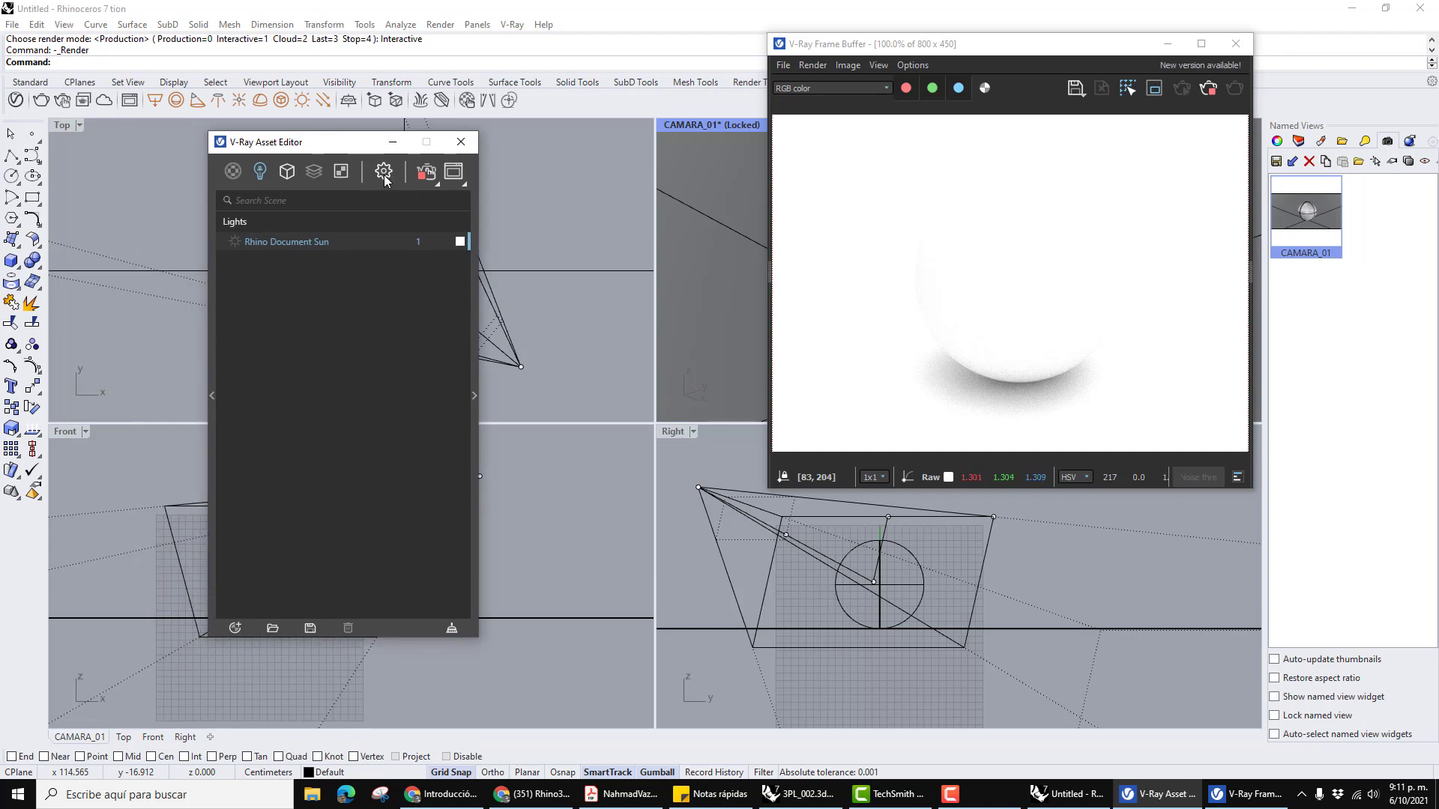
Enlarge the Asset Editor and set the render output's aspect ratio to 4:3 - Picture in the render settings.
{"action": "left_click", "coordinate": [383, 172]}
{"action": "left_click_drag", "start_coordinate": [344, 149], "coordinate": [314, 137]}
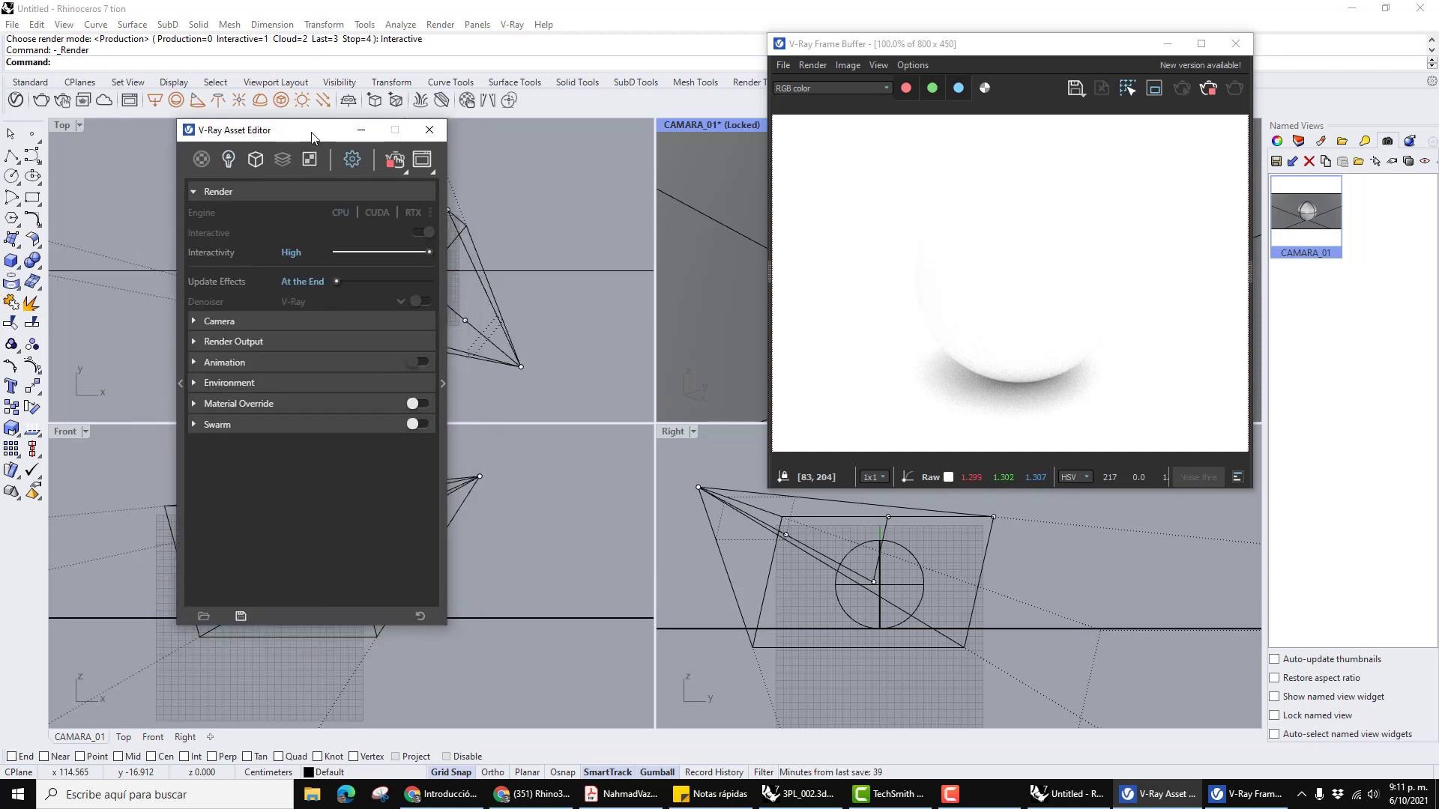
{"action": "left_click", "coordinate": [194, 343]}
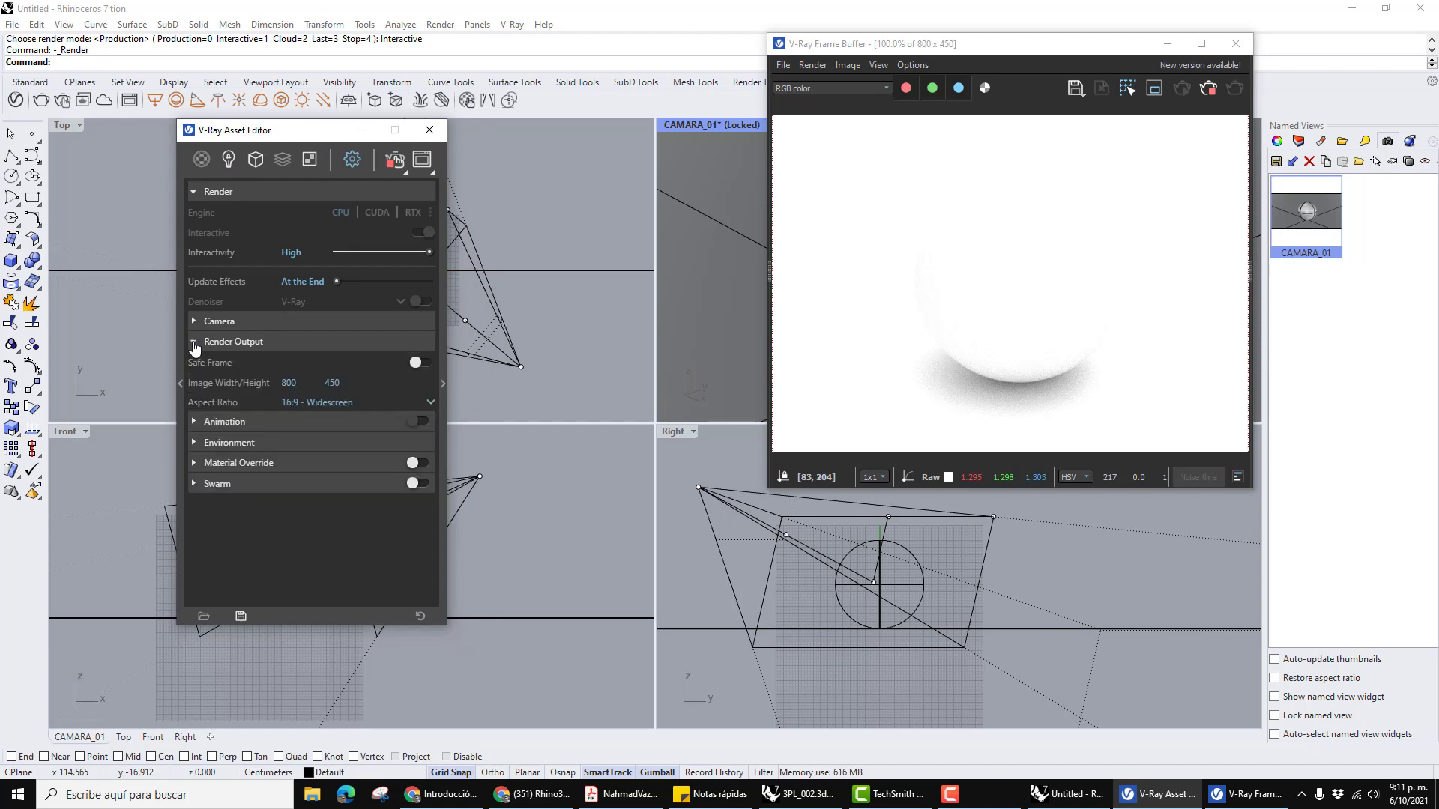
{"action": "left_click_drag", "start_coordinate": [296, 139], "coordinate": [234, 109]}
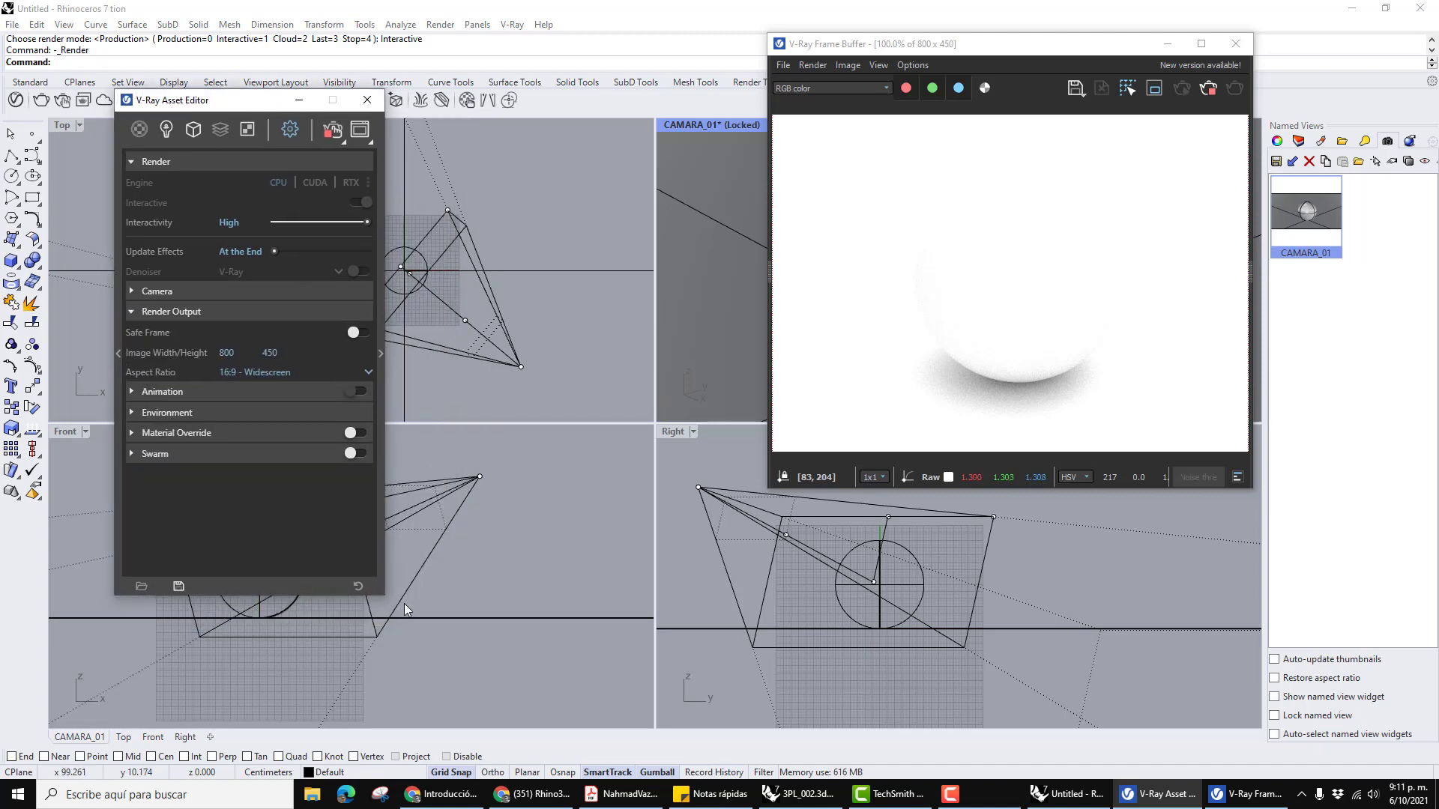
{"action": "left_click_drag", "start_coordinate": [385, 597], "coordinate": [421, 667]}
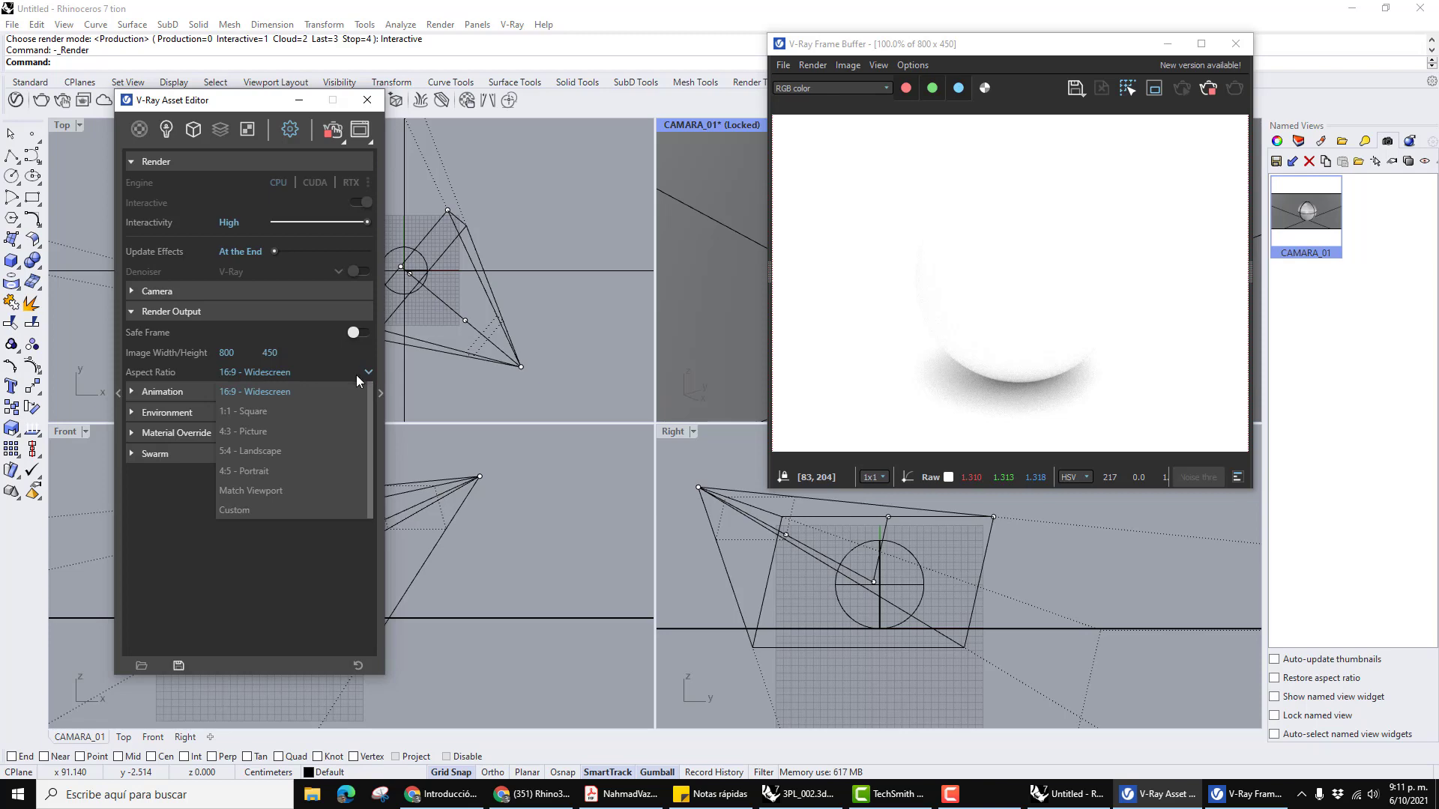
{"action": "left_click", "coordinate": [260, 431]}
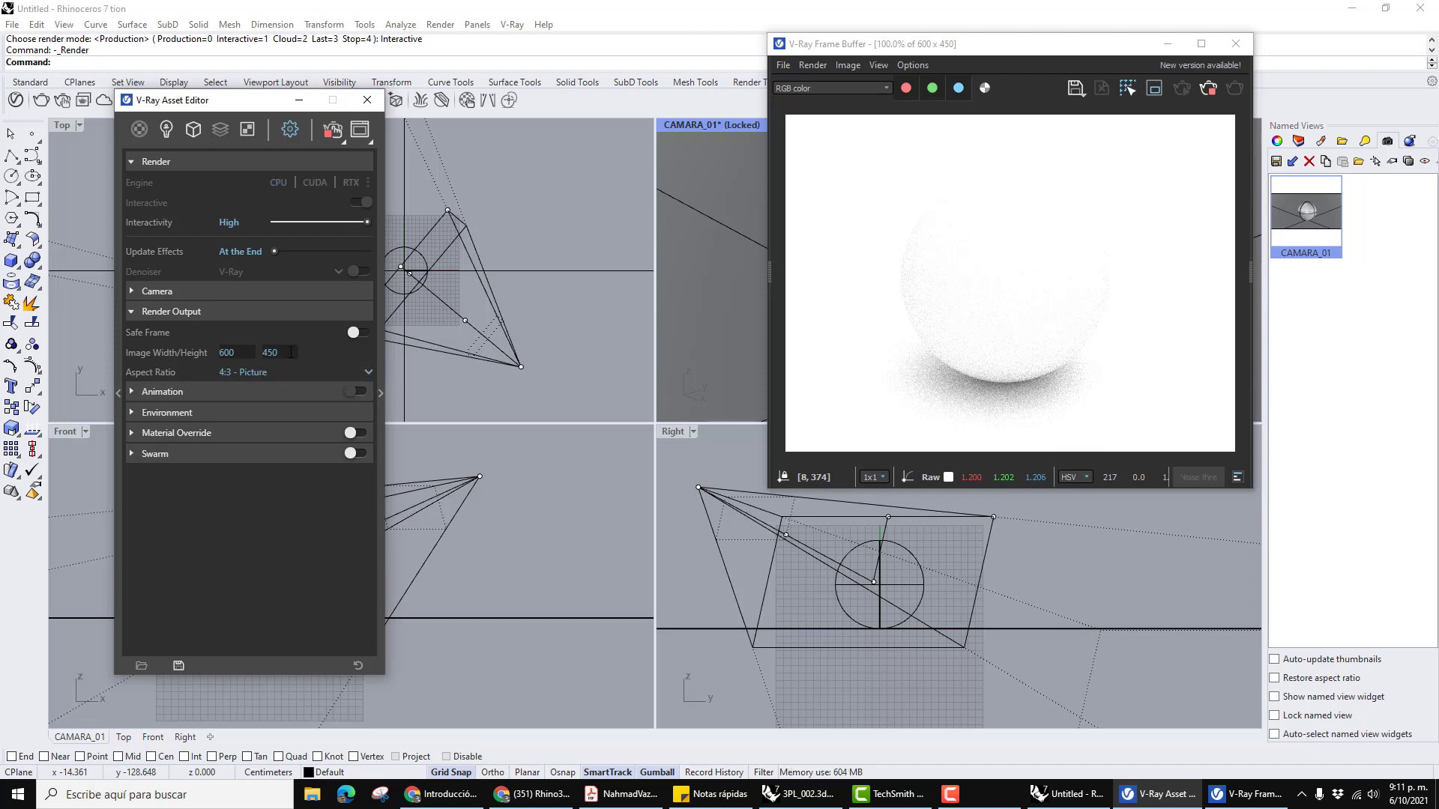
Examine the render output's image width and height fields, and collapse the Render Output settings.
{"action": "left_click", "coordinate": [252, 354]}
{"action": "double_click", "coordinate": [221, 352]}
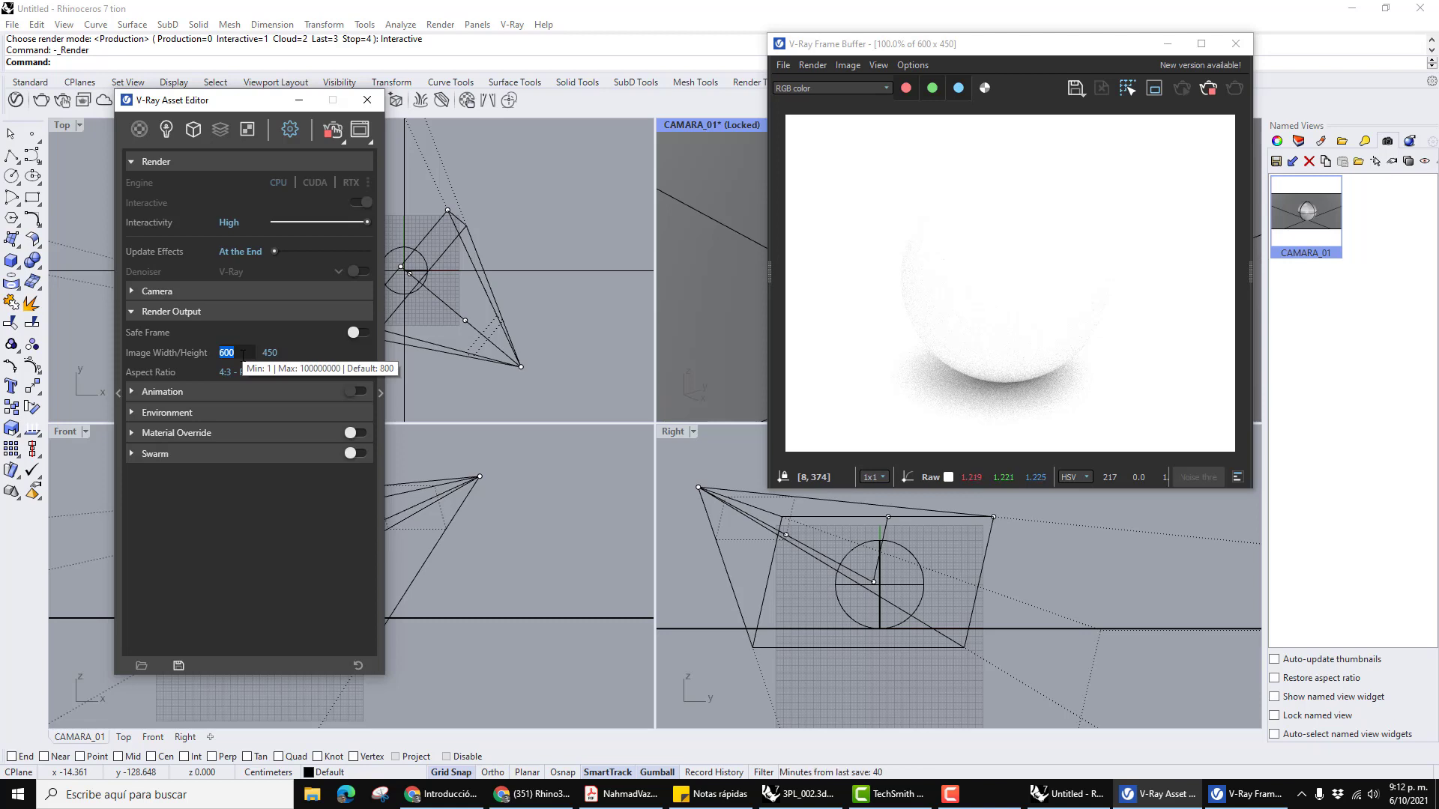
{"action": "key", "text": "Tab"}
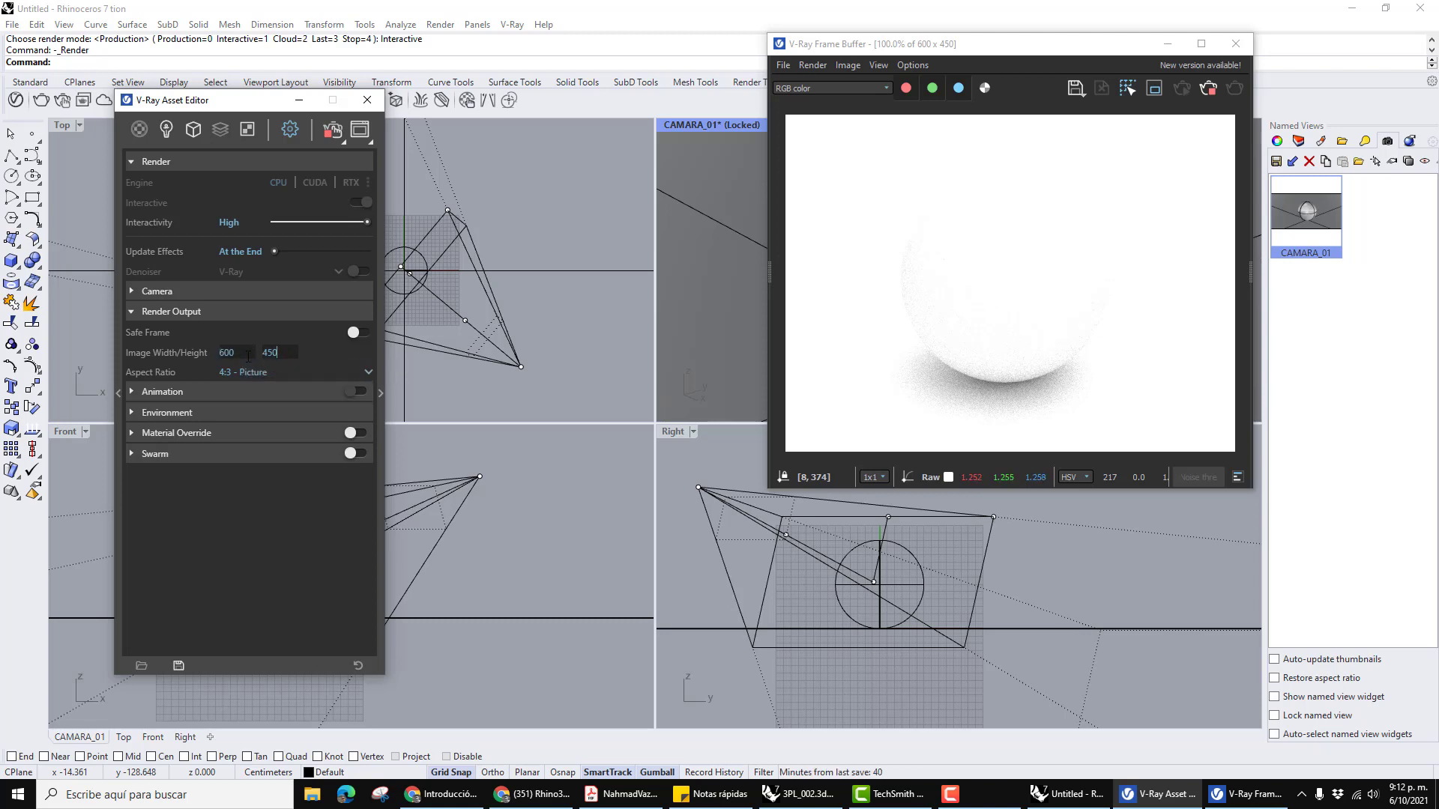
{"action": "left_click", "coordinate": [248, 353]}
{"action": "left_click", "coordinate": [132, 313]}
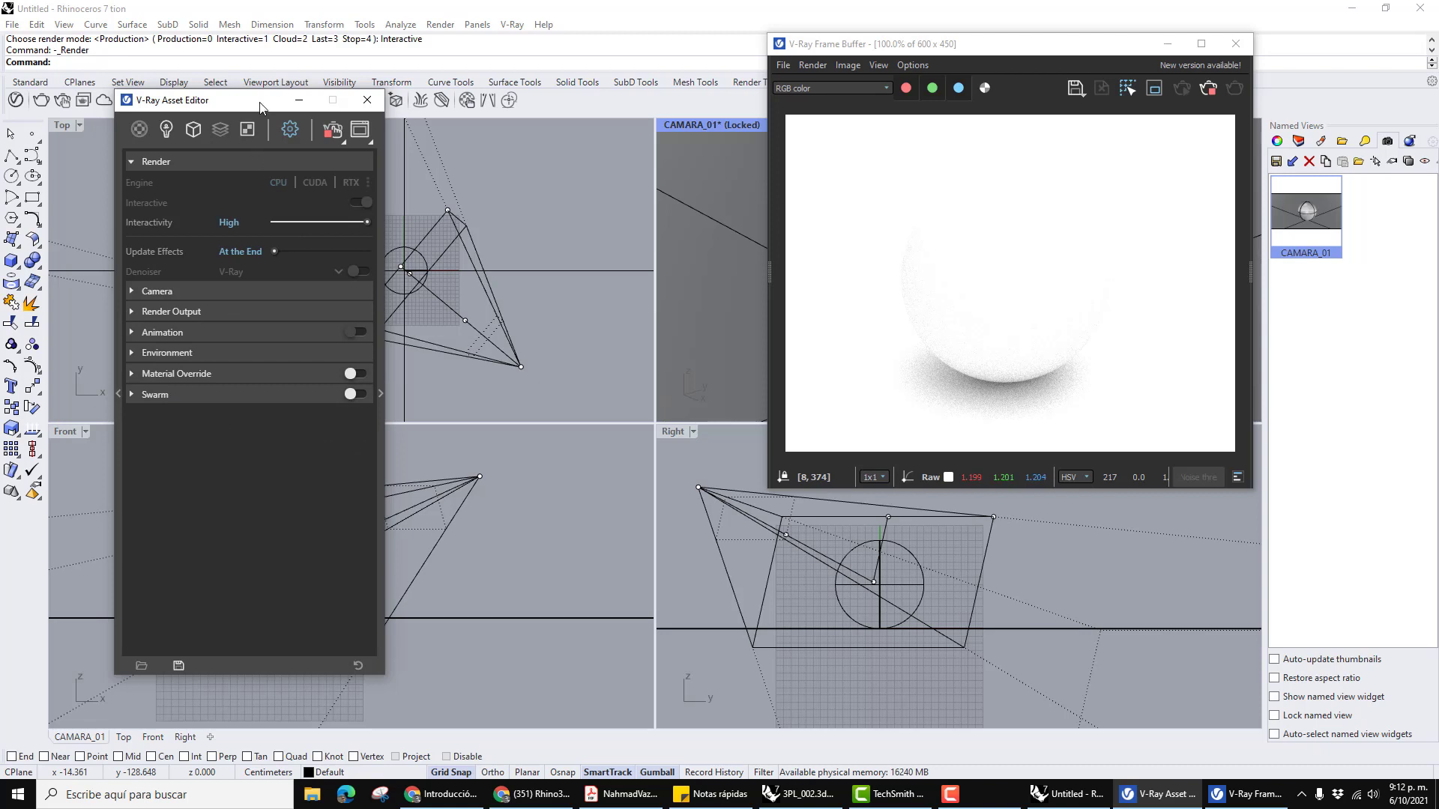
Expand the Environment settings, the advanced render parameters and their Global Illumination section.
{"action": "left_click_drag", "start_coordinate": [261, 107], "coordinate": [413, 154]}
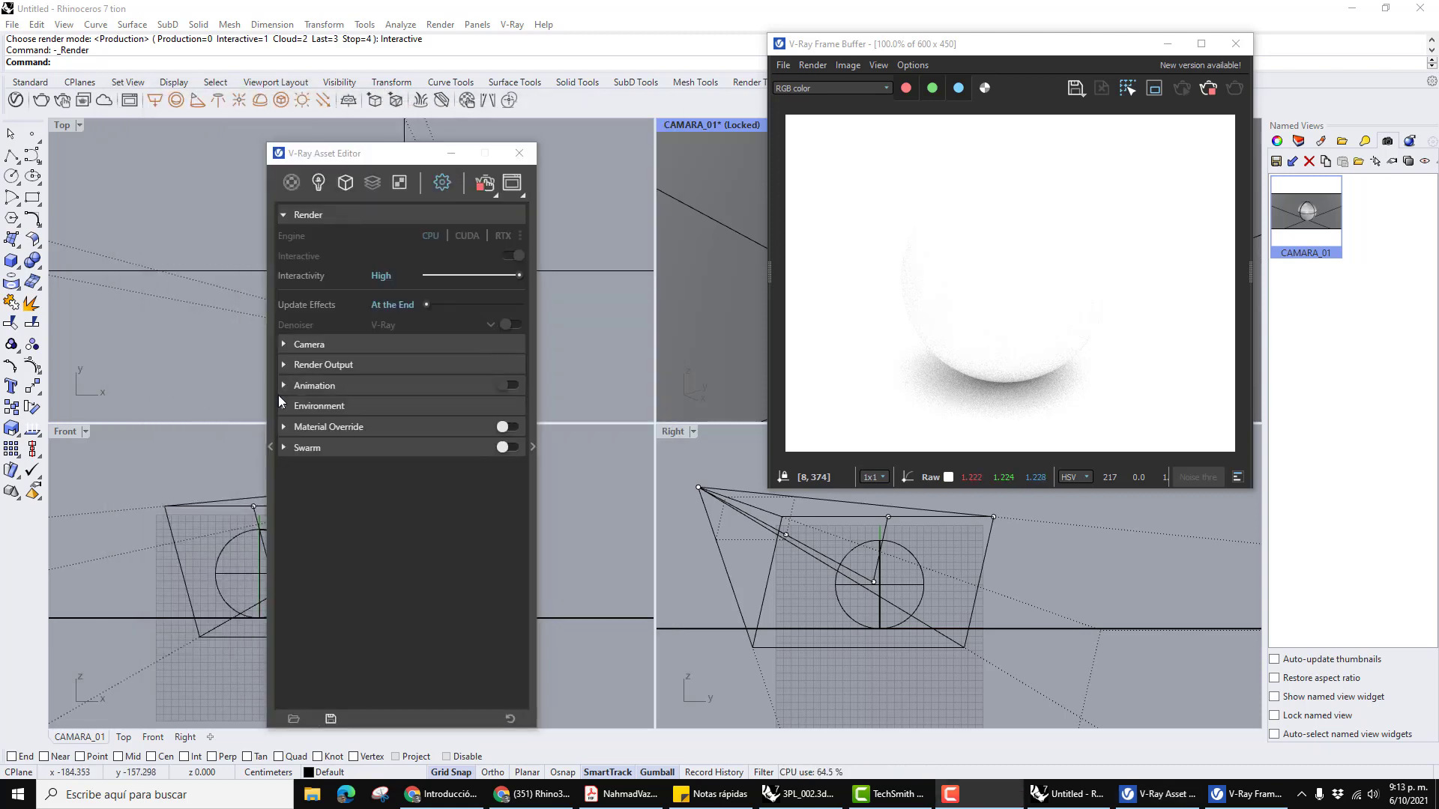
{"action": "left_click_drag", "start_coordinate": [386, 157], "coordinate": [355, 148]}
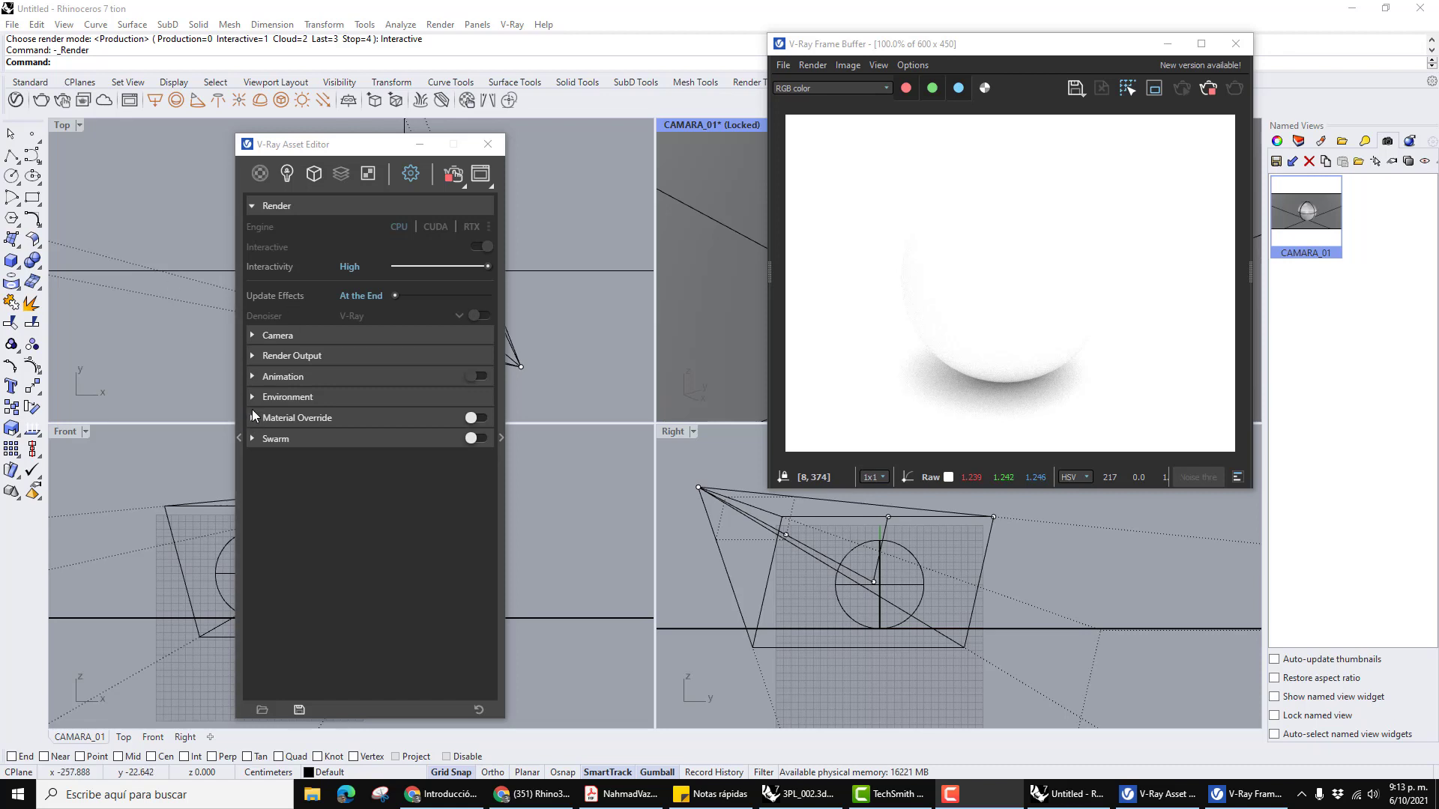
{"action": "left_click", "coordinate": [253, 404]}
{"action": "left_click", "coordinate": [254, 398]}
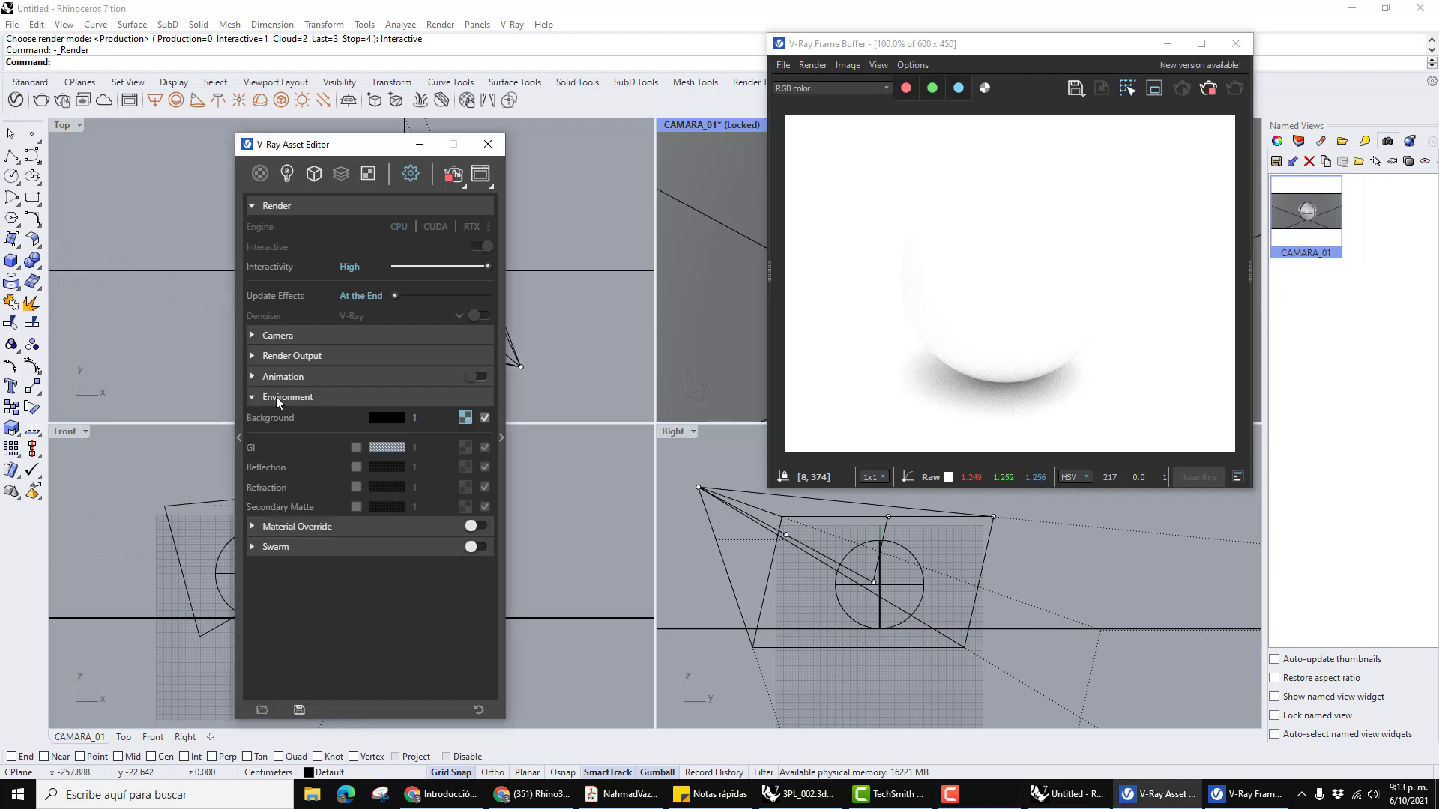
{"action": "left_click", "coordinate": [500, 436]}
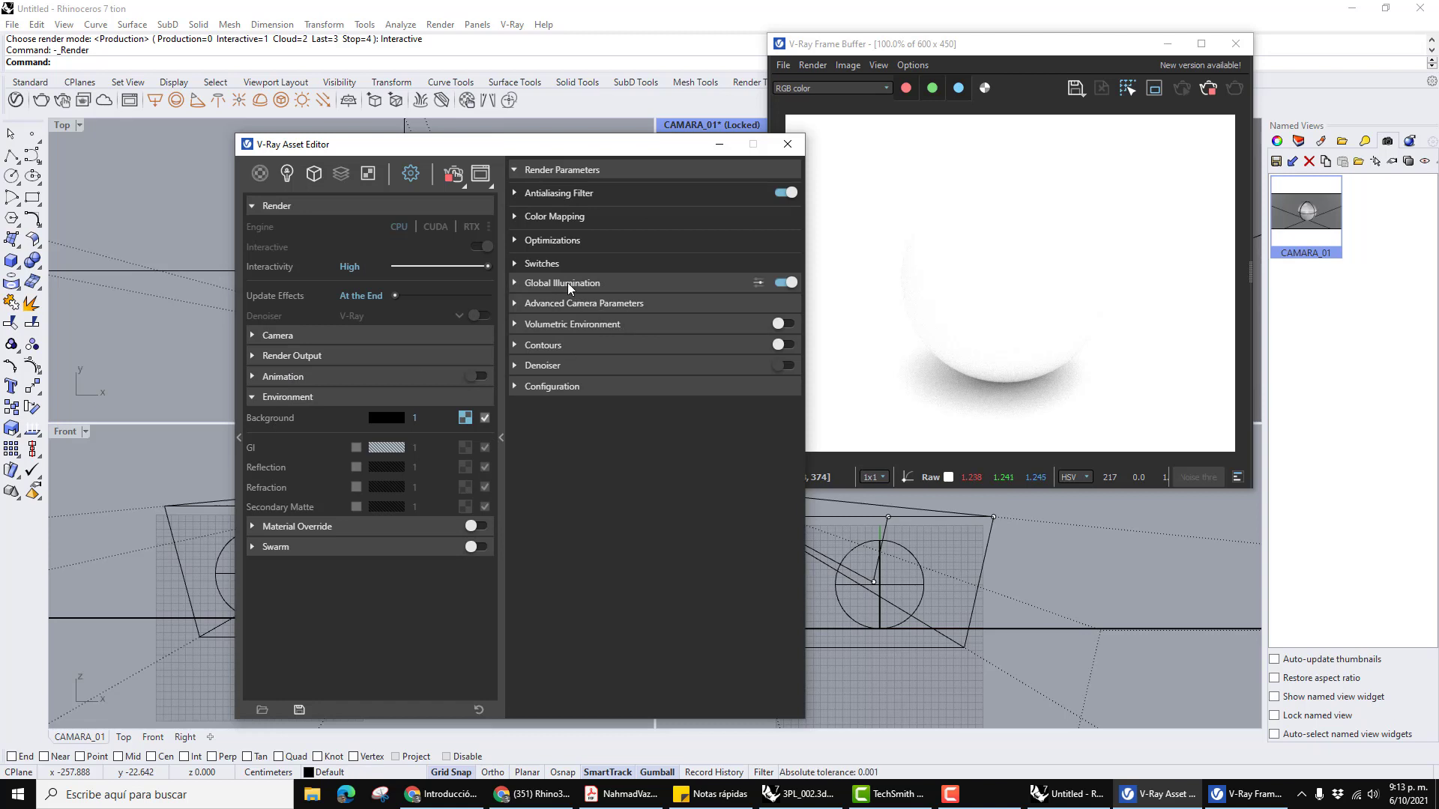
{"action": "left_click", "coordinate": [515, 283]}
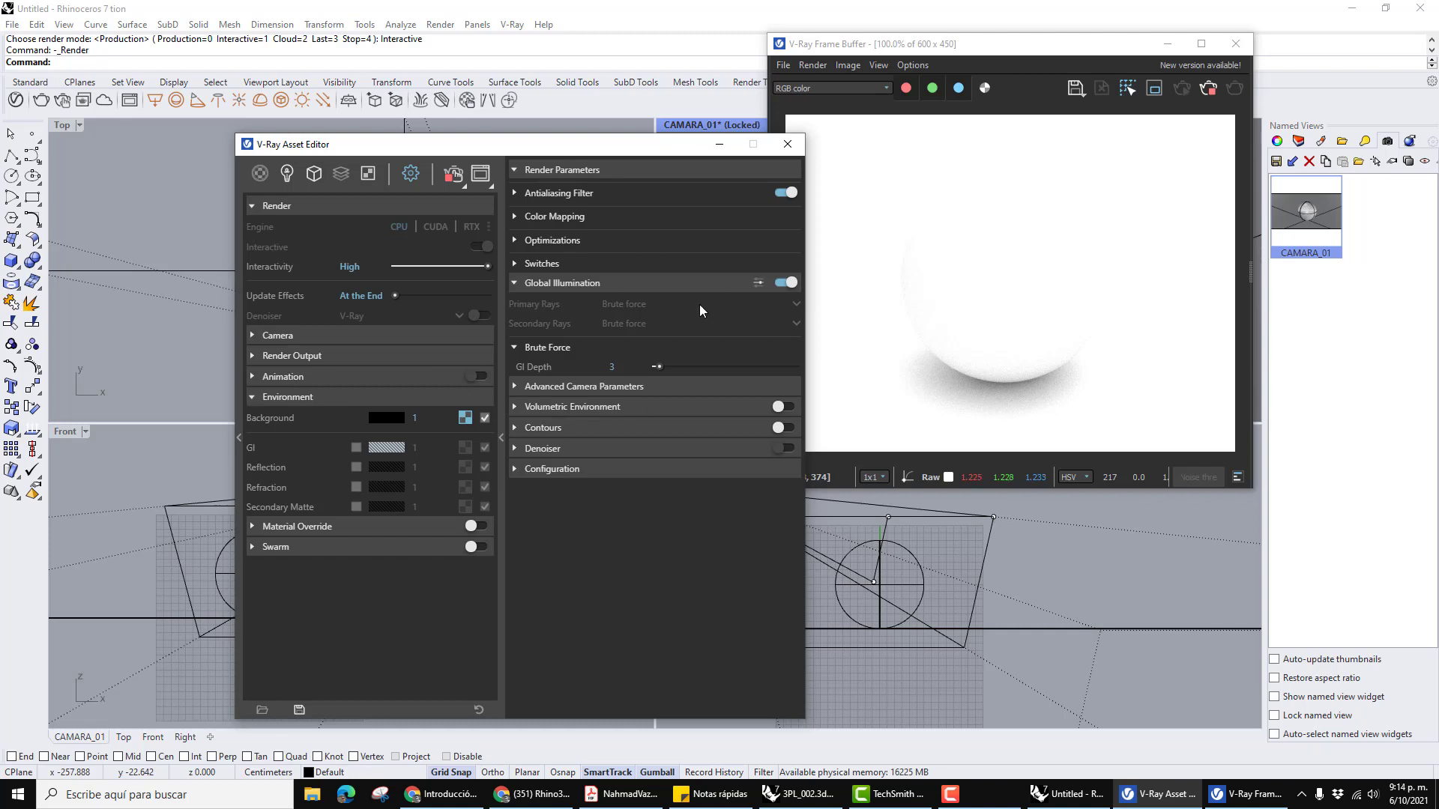
Turn off Global Illumination for the interactive render, keeping the Asset Editor clear of the Frame Buffer.
{"action": "left_click_drag", "start_coordinate": [605, 144], "coordinate": [567, 120]}
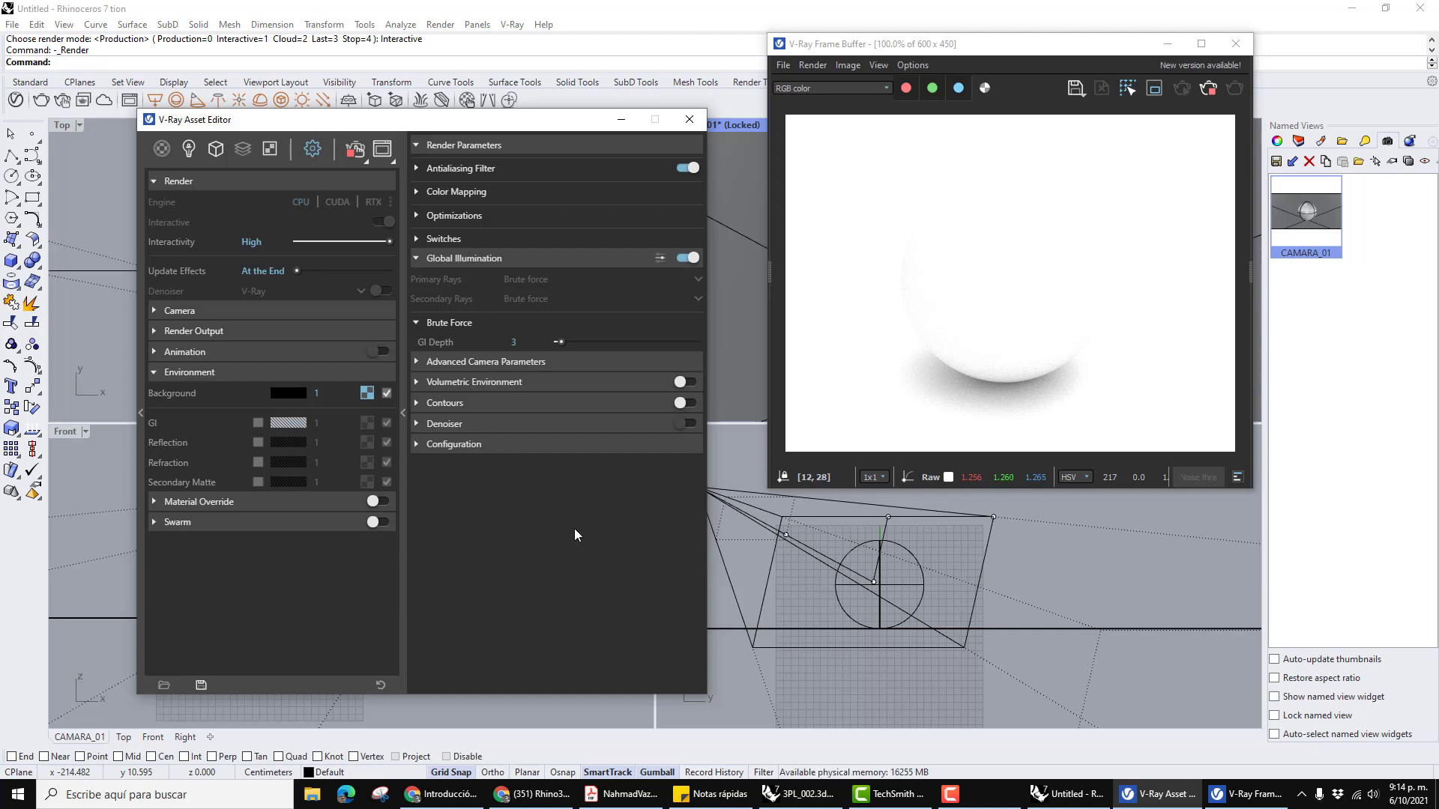
{"action": "mouse_move", "coordinate": [454, 123]}
{"action": "left_mouse_down"}
{"action": "mouse_move", "coordinate": [472, 117]}
{"action": "mouse_move", "coordinate": [460, 125]}
{"action": "left_mouse_up"}
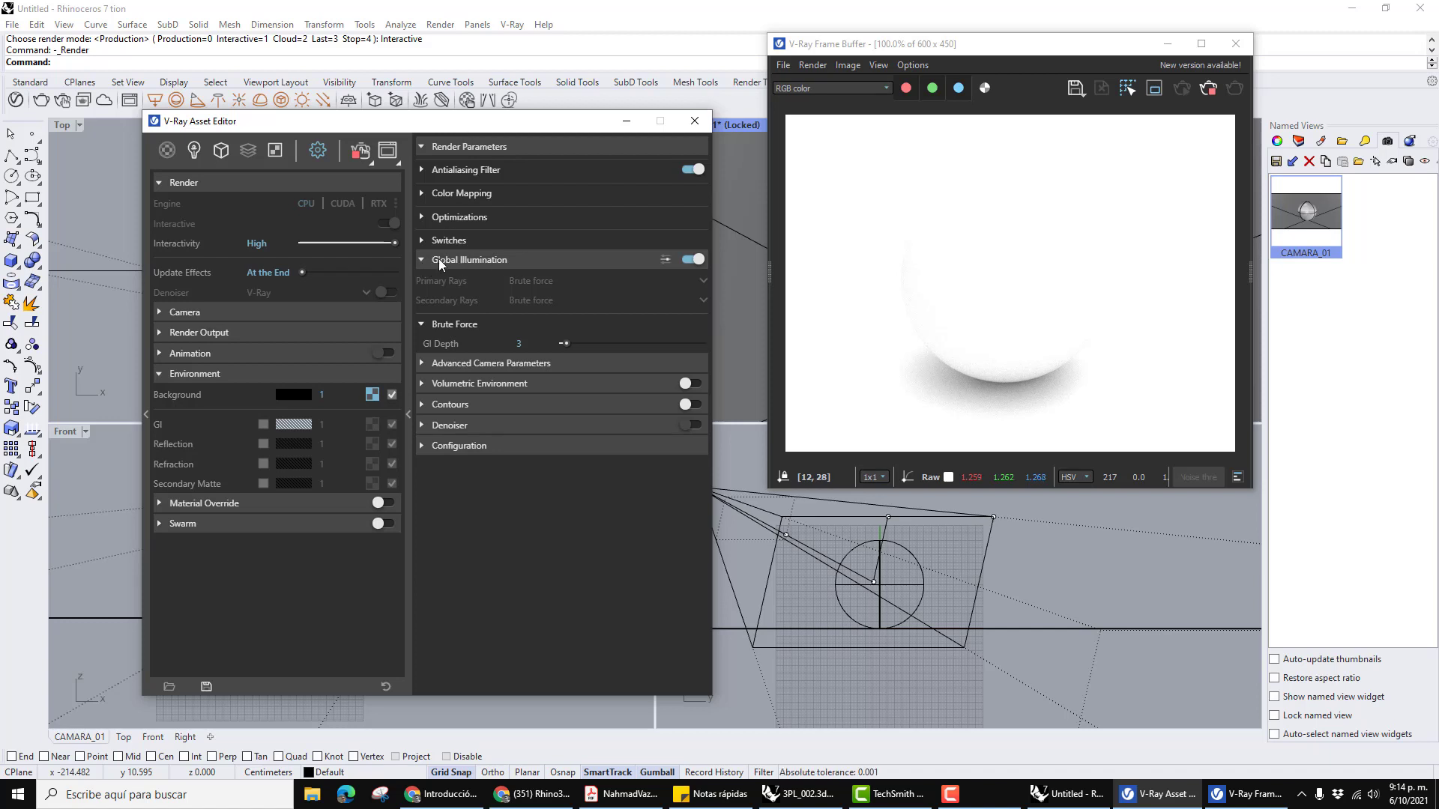
{"action": "left_click", "coordinate": [689, 259]}
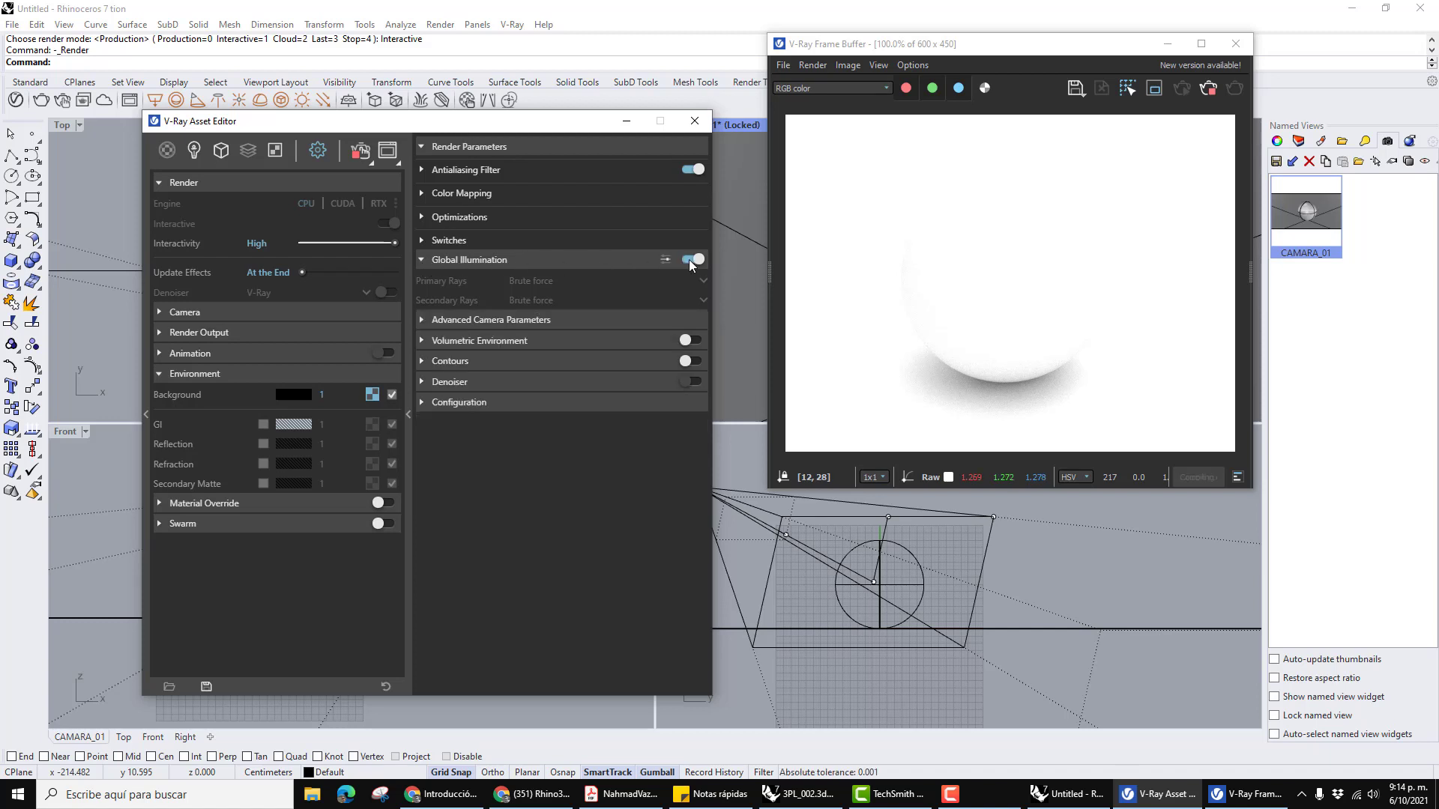
{"action": "mouse_move", "coordinate": [576, 124]}
{"action": "left_mouse_down"}
{"action": "mouse_move", "coordinate": [607, 134]}
{"action": "mouse_move", "coordinate": [575, 140]}
{"action": "left_mouse_up"}
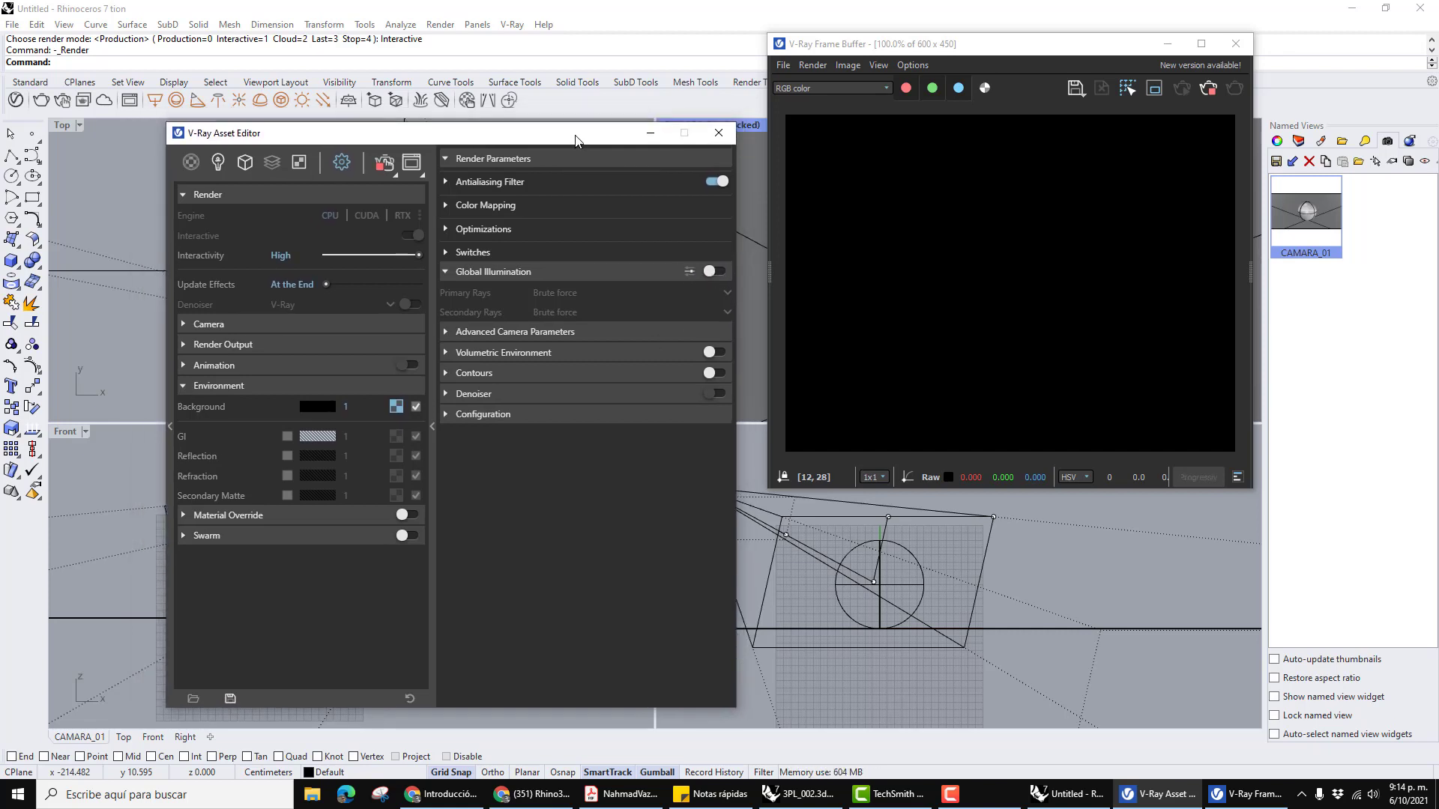
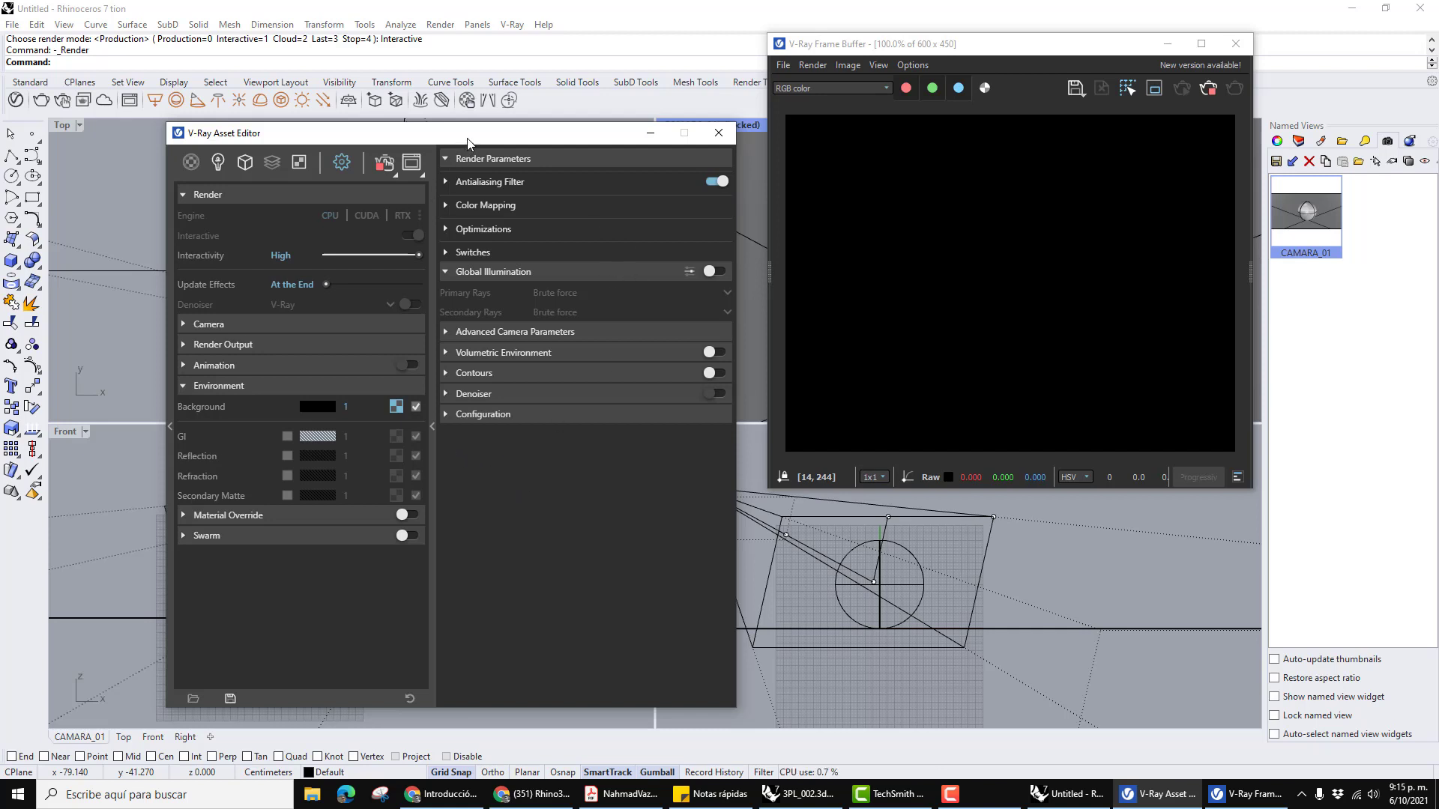
Collapse the advanced render parameters, shorten the Asset Editor and move it over the Right viewport to clear the Top and Front views.
{"action": "left_click_drag", "start_coordinate": [471, 135], "coordinate": [460, 134]}
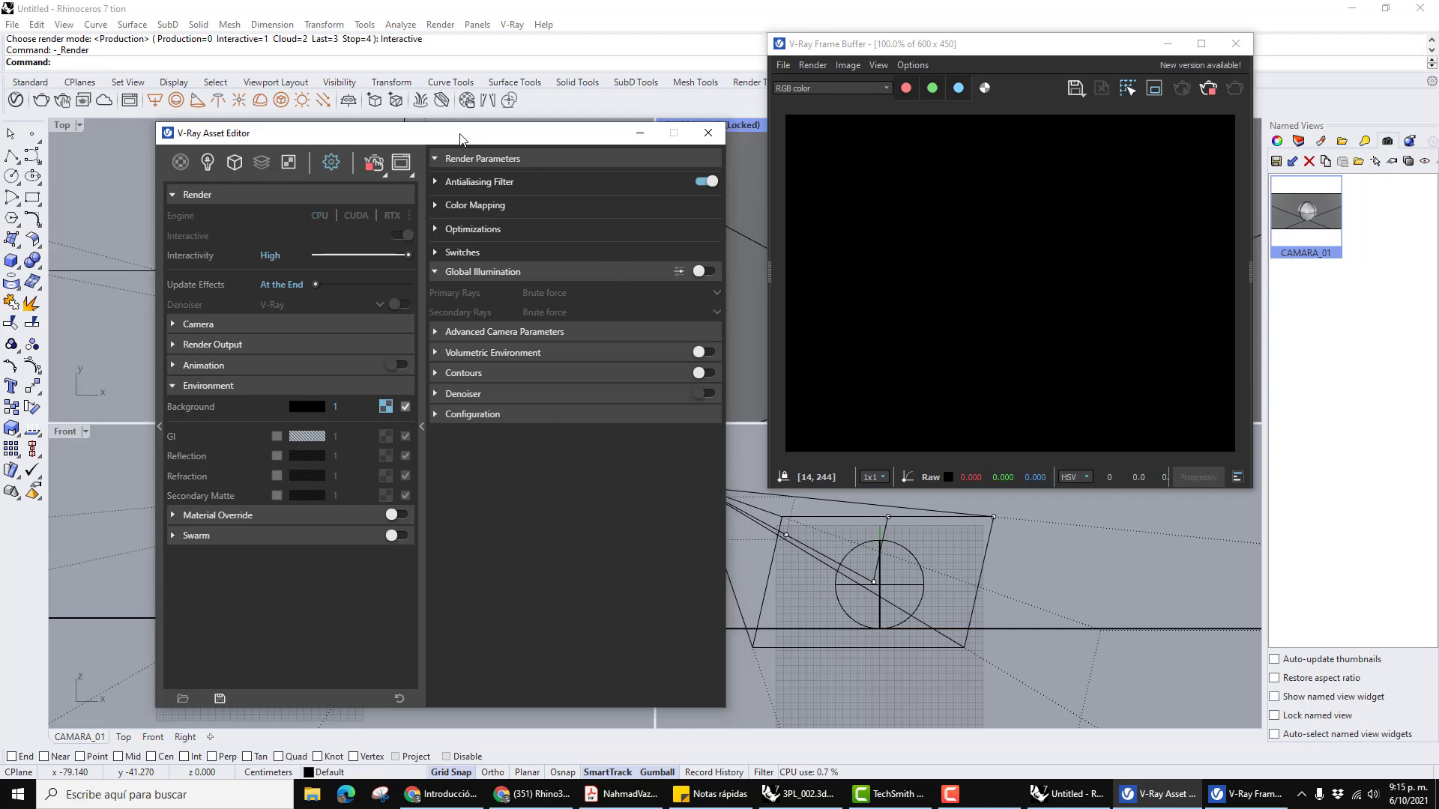
{"action": "left_click", "coordinate": [421, 425]}
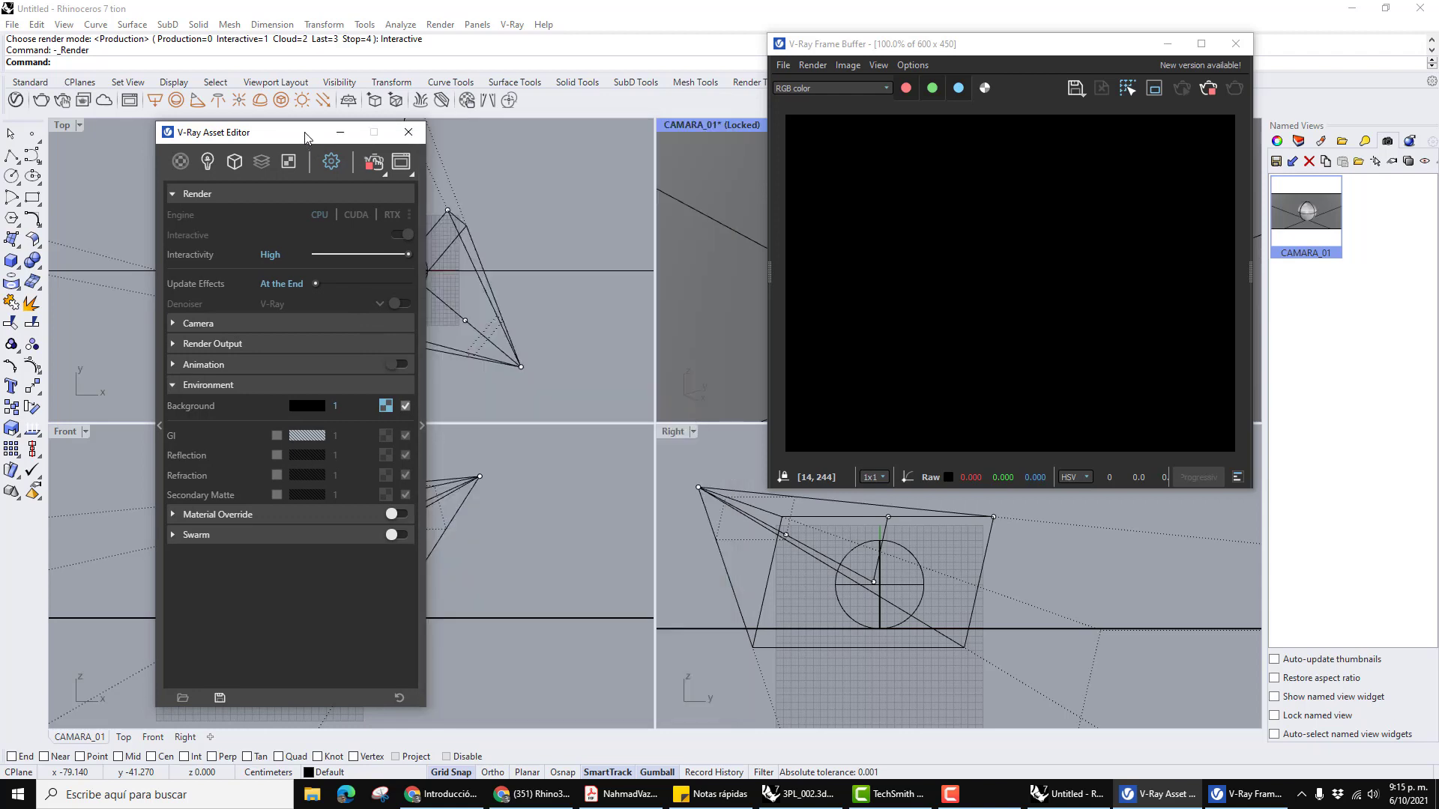
{"action": "left_click_drag", "start_coordinate": [304, 124], "coordinate": [295, 213]}
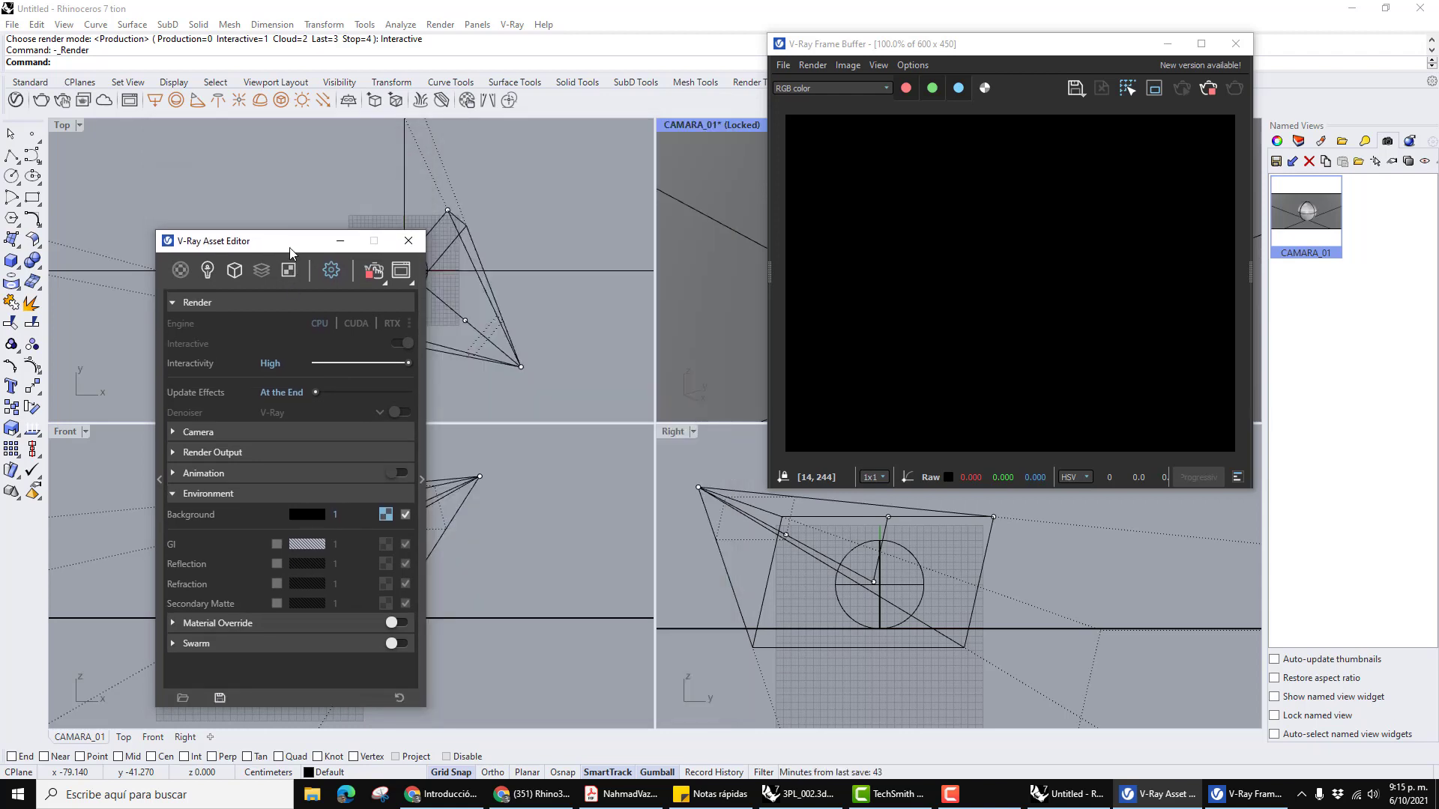
{"action": "left_click_drag", "start_coordinate": [335, 242], "coordinate": [1107, 256]}
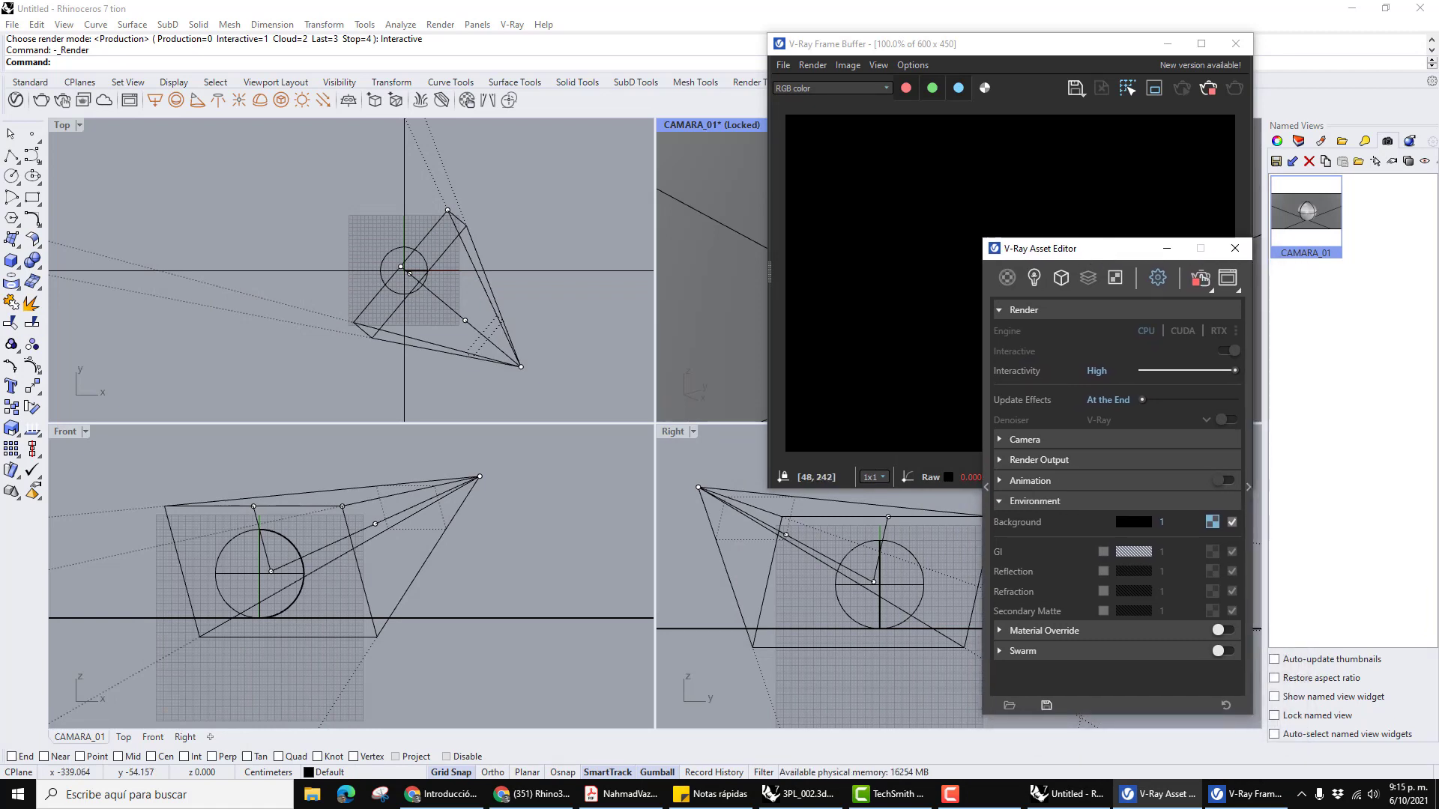
Save the scene as 3PL_003_Grabacion.3dm in the 3PL tutorials folder.
{"action": "key", "text": "ctrl+s"}
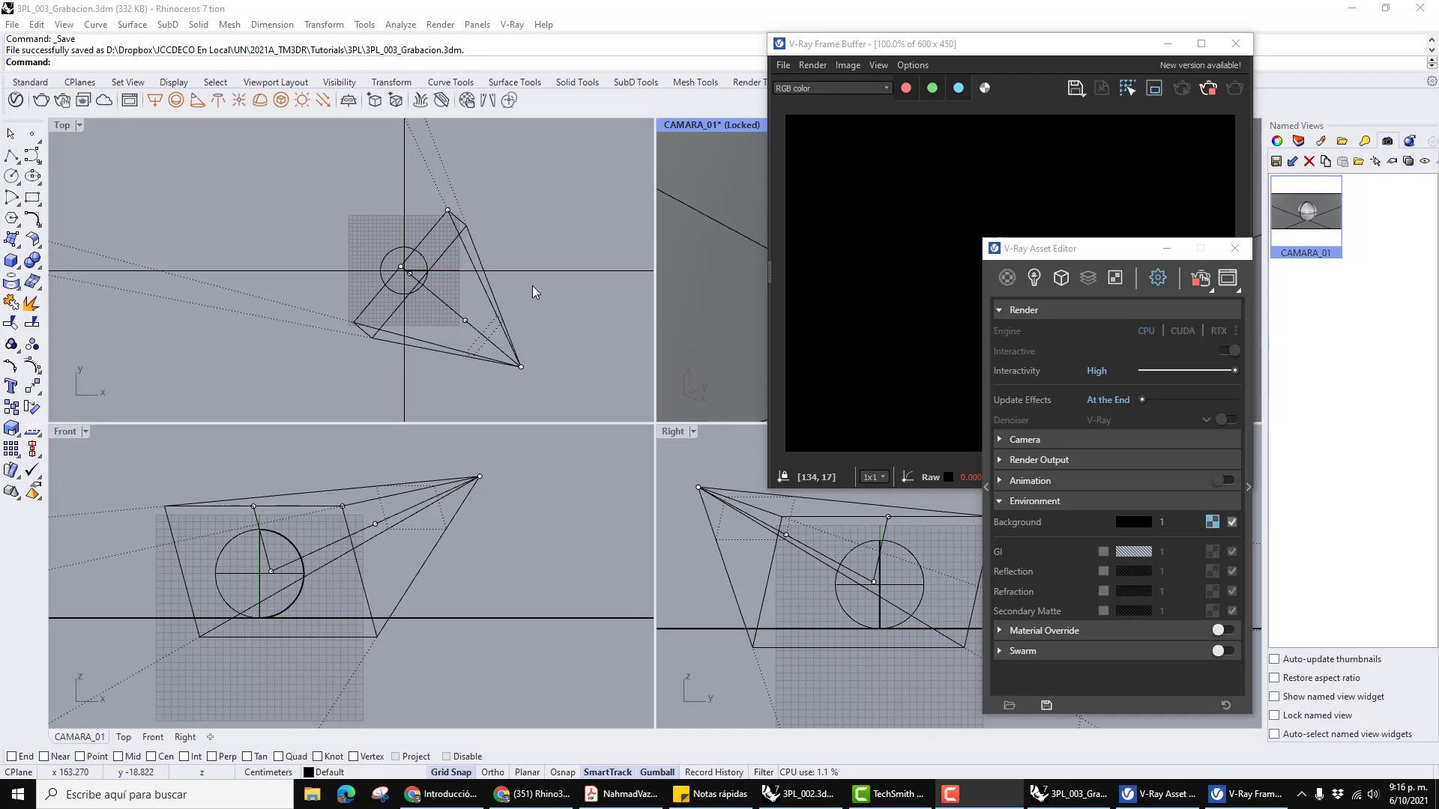
{"action": "right_click_drag", "start_coordinate": [565, 293], "coordinate": [542, 296]}
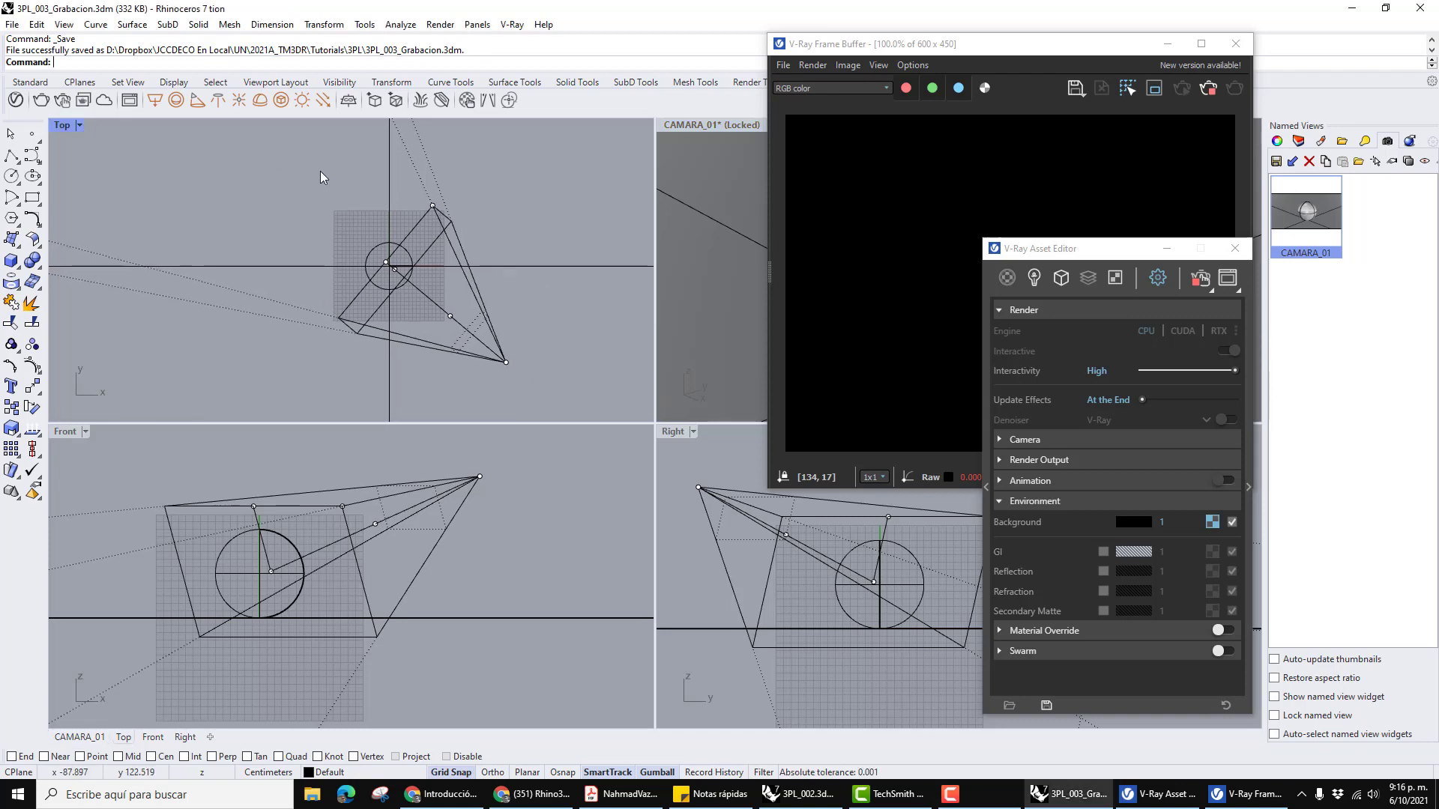
Place a directional light in the Top view, aimed at the origin from 130 cm straight down the negative Y axis.
{"action": "left_click", "coordinate": [323, 105]}
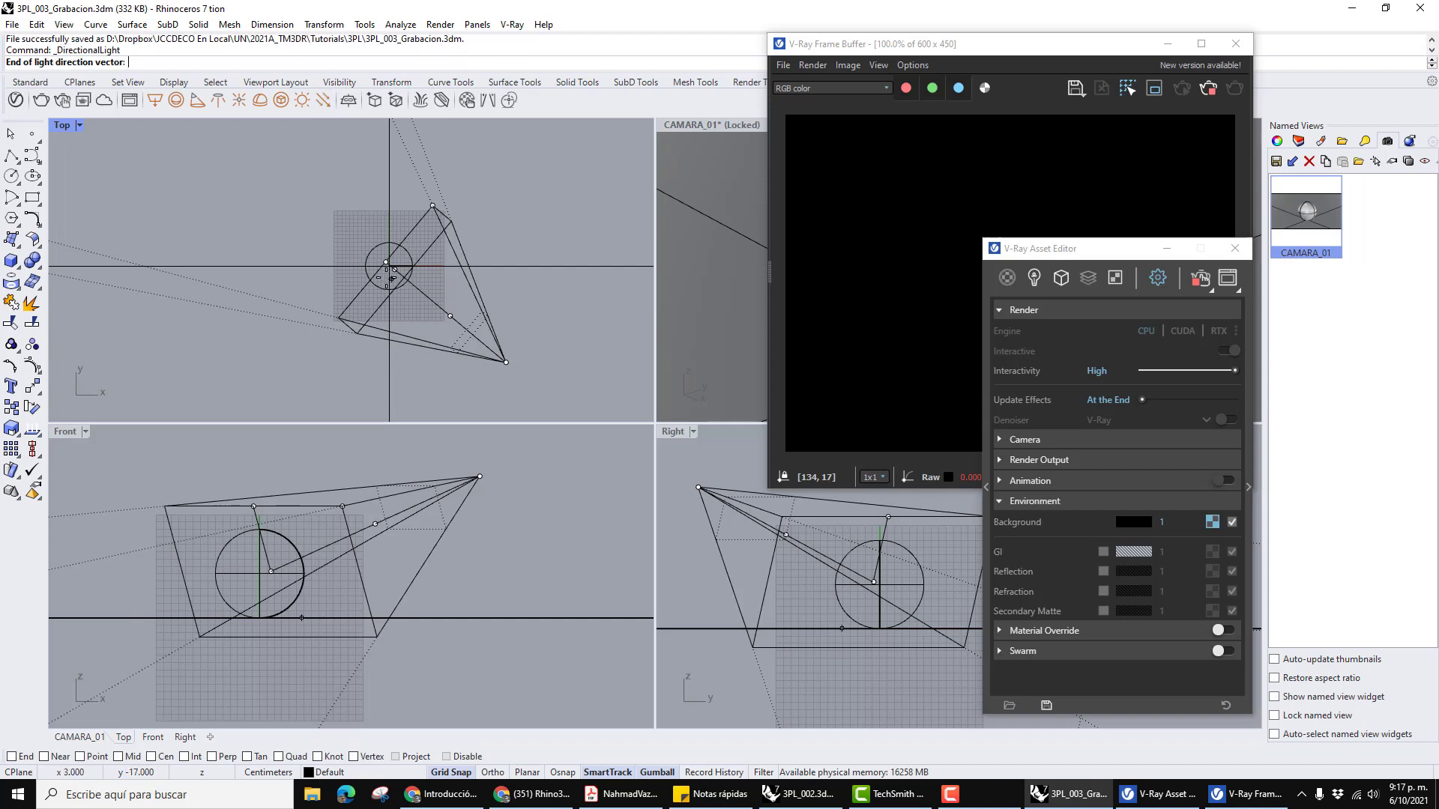
{"action": "right_click_drag", "start_coordinate": [391, 278], "coordinate": [395, 279]}
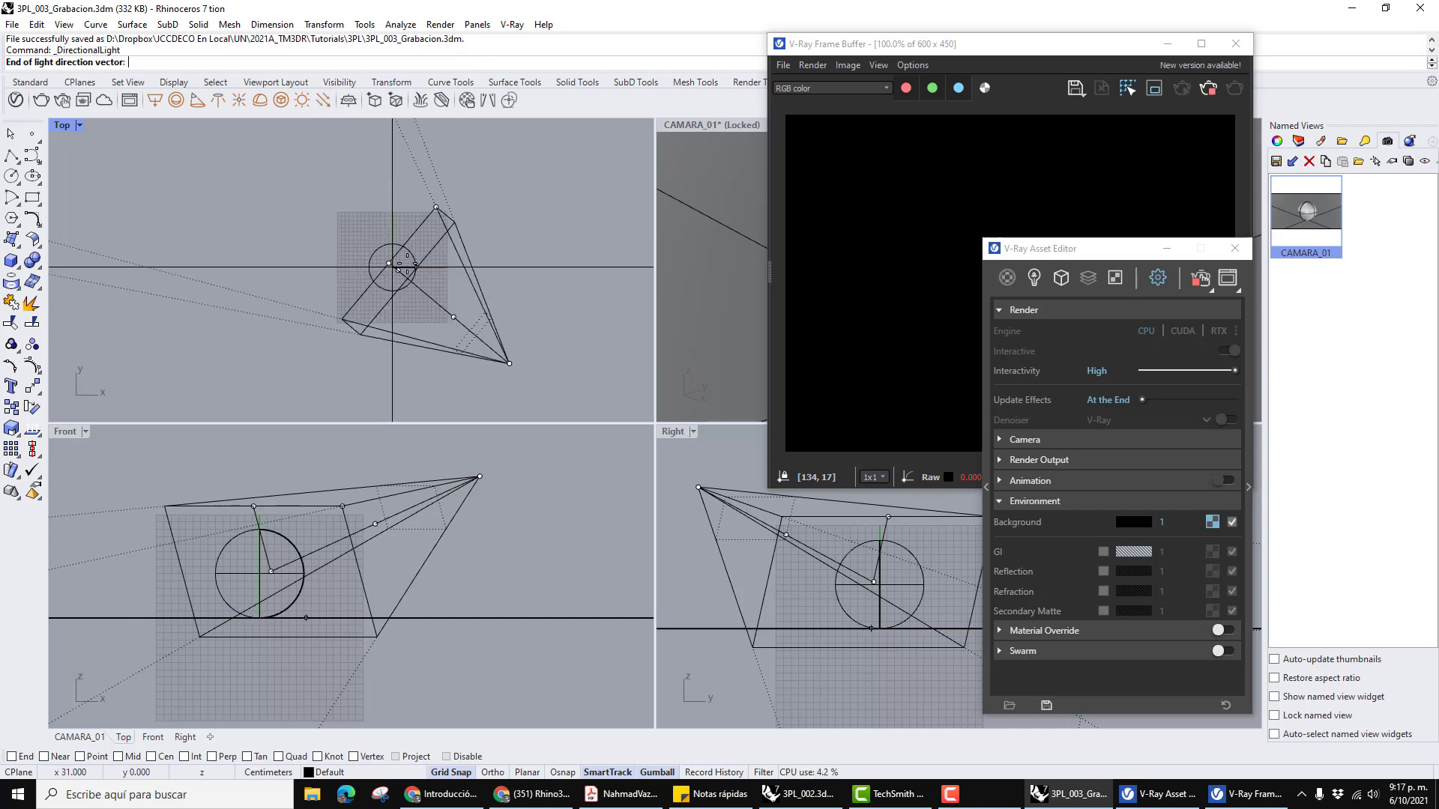
{"action": "scroll", "coordinate": [387, 264], "scroll_direction": "up", "scroll_amount": 1}
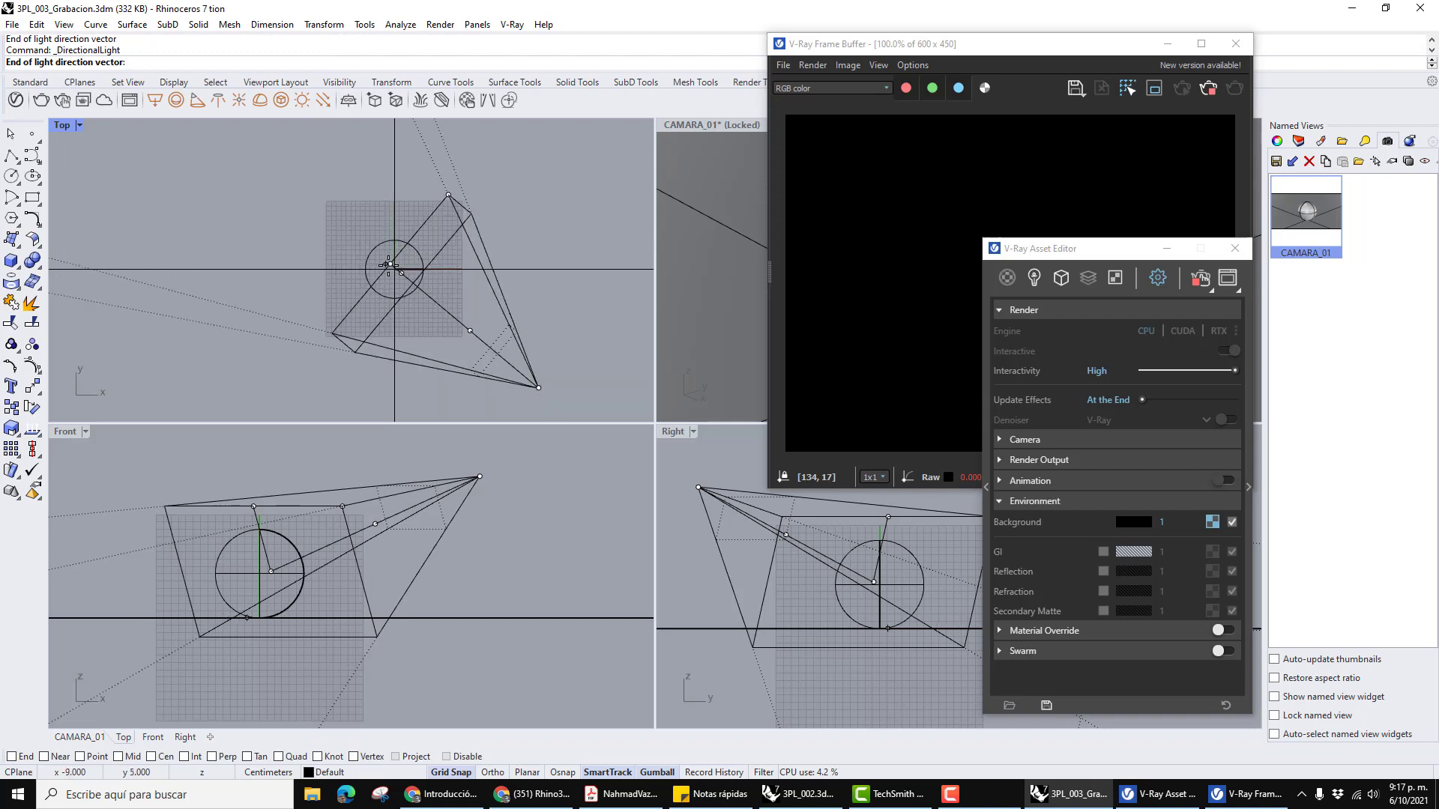
{"action": "scroll", "coordinate": [387, 264], "scroll_direction": "up", "scroll_amount": 2}
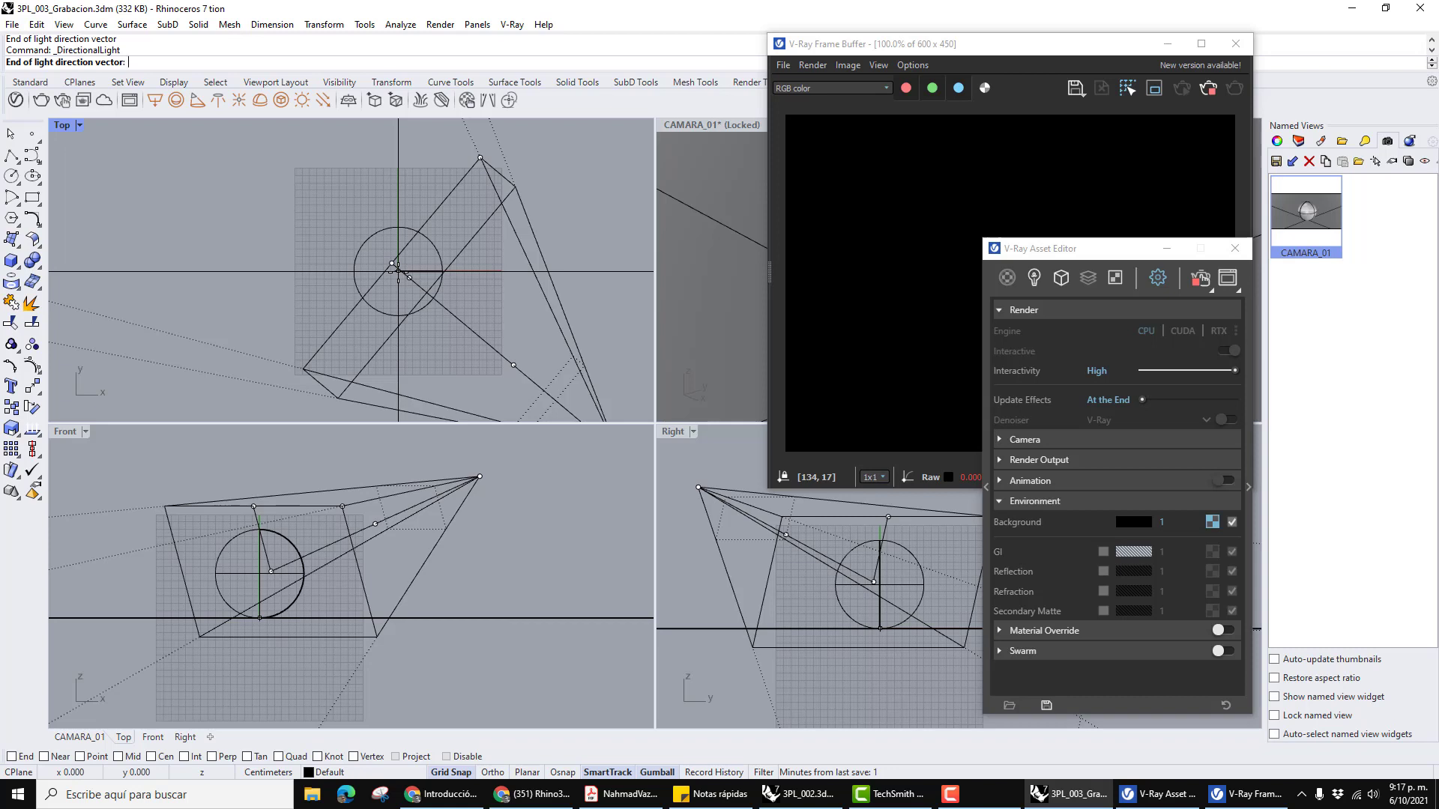
{"action": "left_click", "coordinate": [397, 271]}
{"action": "scroll", "coordinate": [397, 271], "scroll_direction": "down", "scroll_amount": 2}
{"action": "right_click_drag", "start_coordinate": [397, 272], "coordinate": [403, 258]}
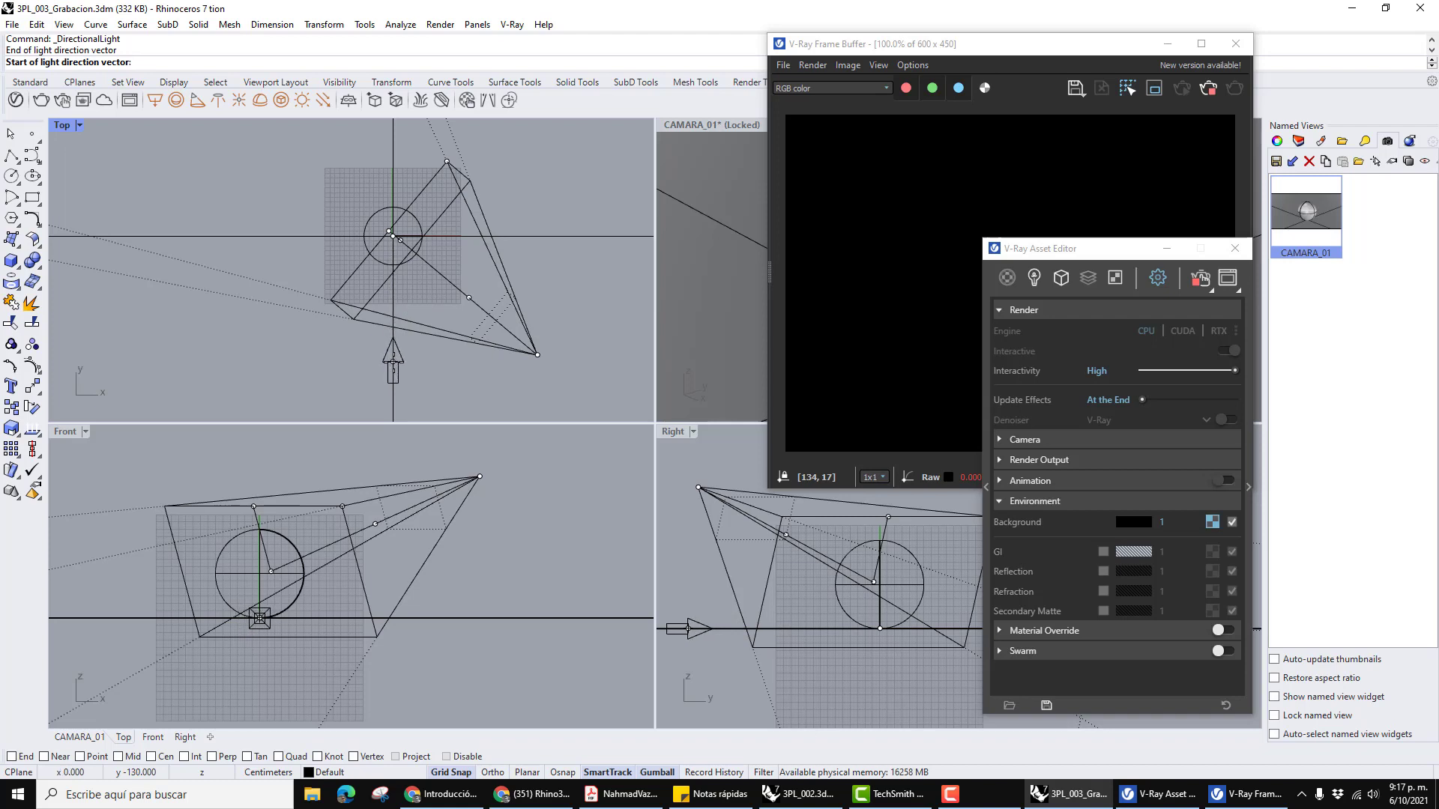
{"action": "key", "text": "shift"}
{"action": "left_click", "coordinate": [393, 362], "text": "shift"}
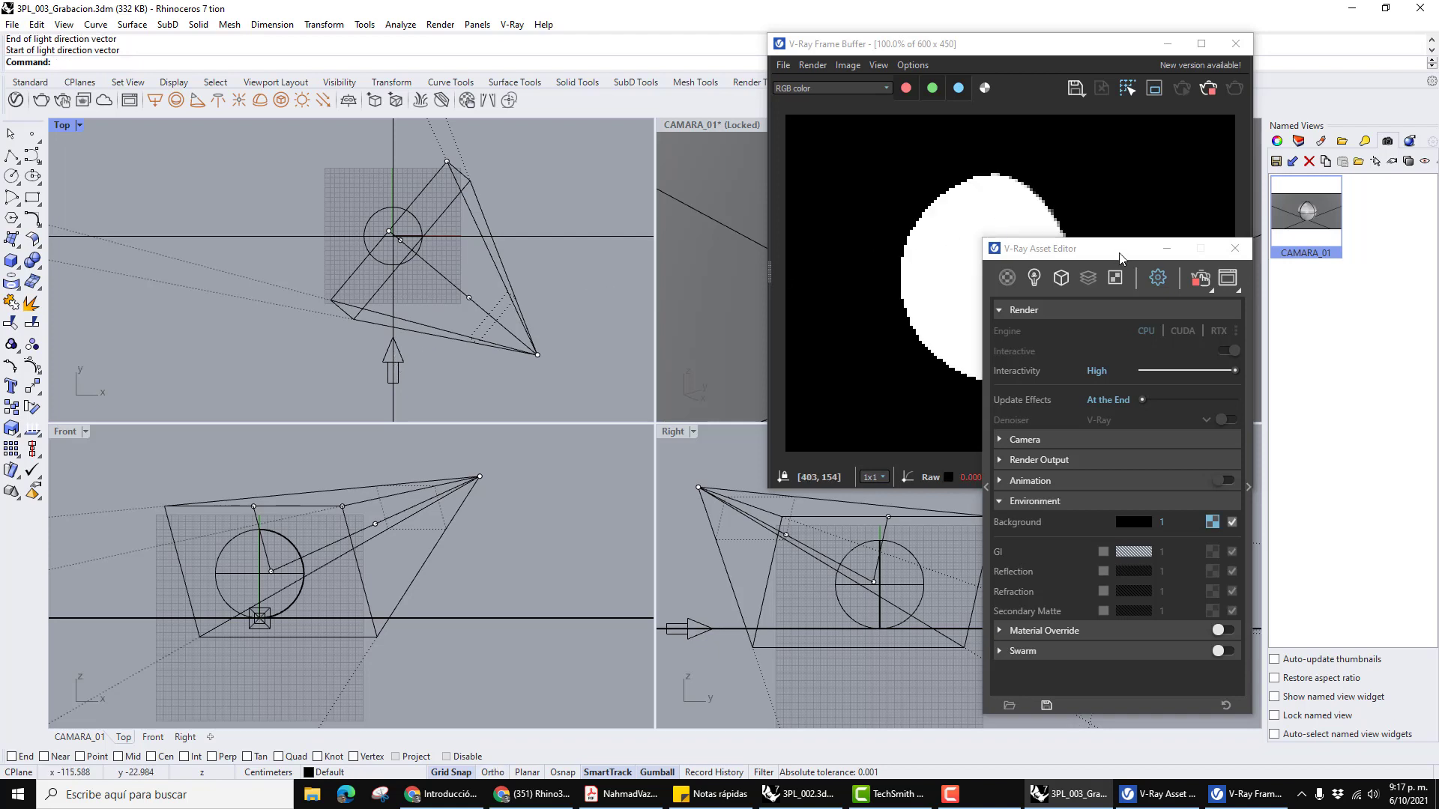
List the scene's lights in the Asset Editor and reposition its window to clear the Top and Front views.
{"action": "left_click_drag", "start_coordinate": [1105, 256], "coordinate": [1207, 267]}
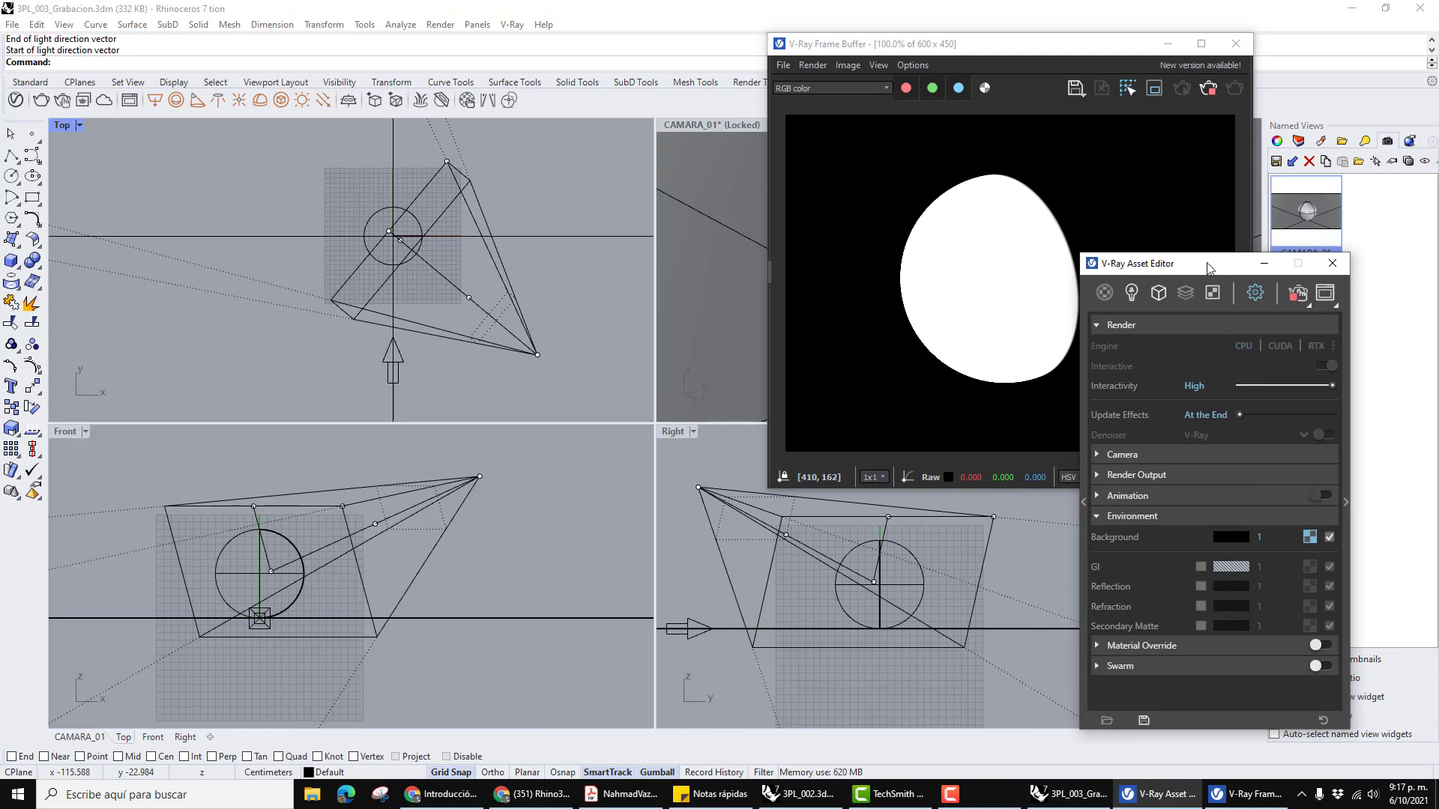
{"action": "left_click", "coordinate": [1132, 294]}
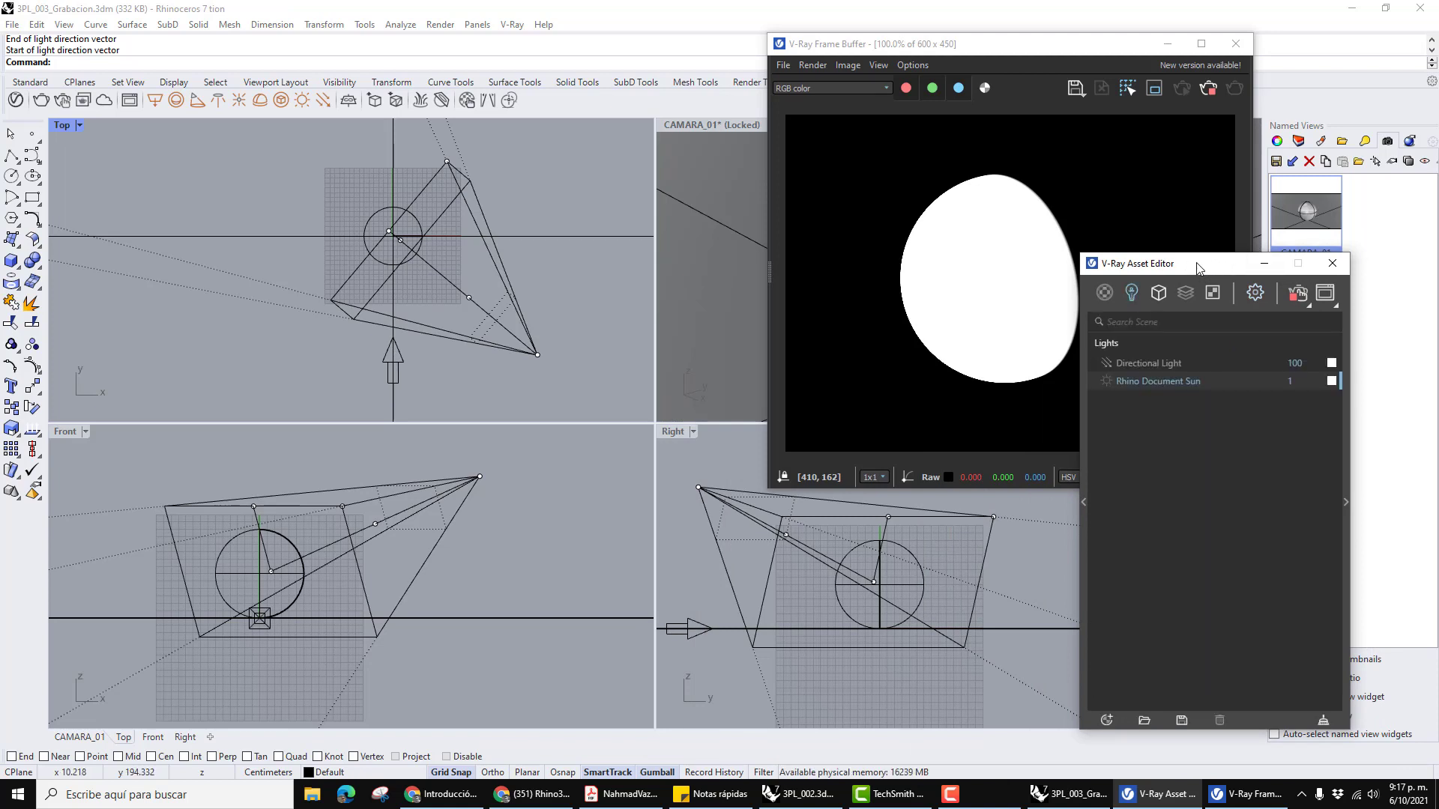
{"action": "left_click_drag", "start_coordinate": [1199, 268], "coordinate": [1019, 258]}
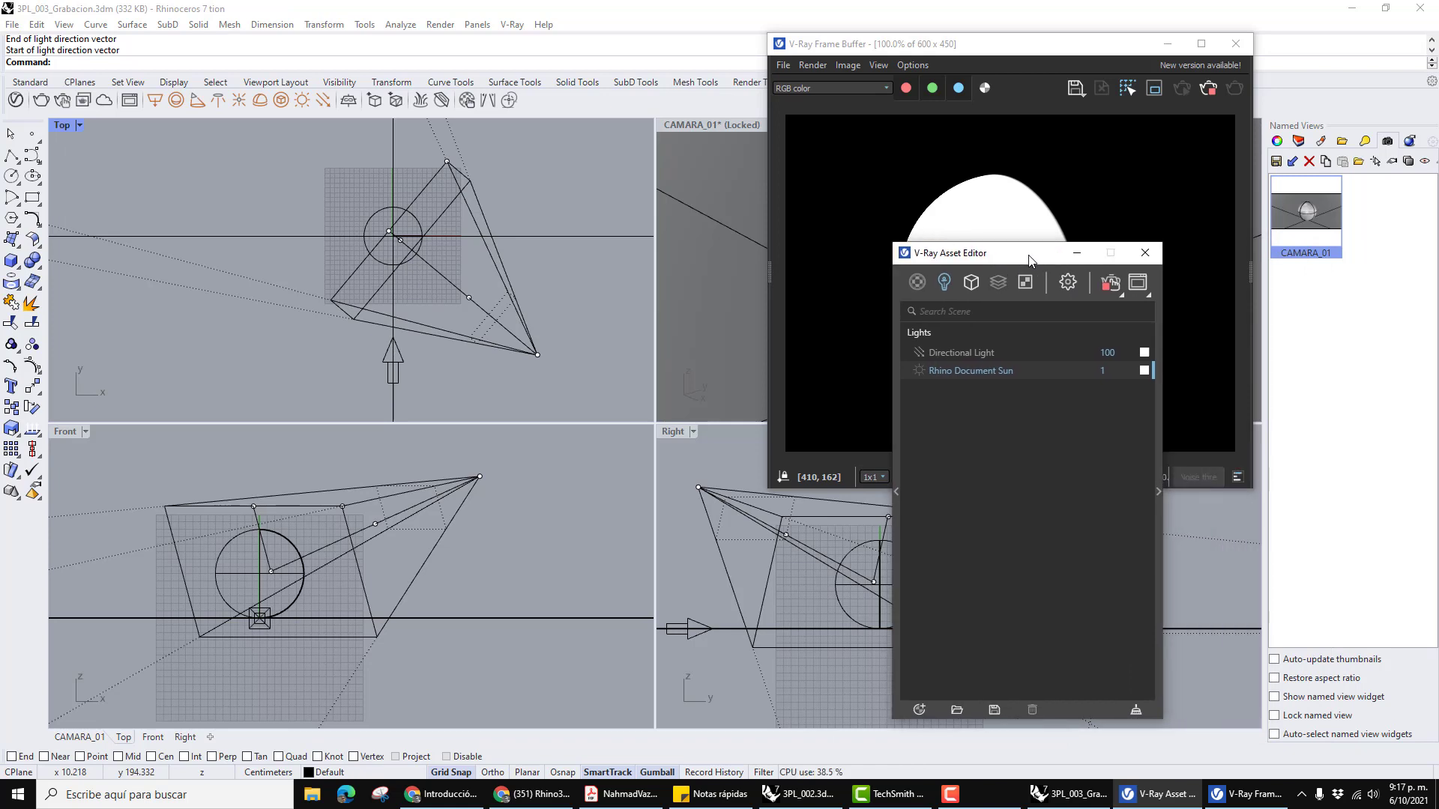
Select the directional light and raise it in the Front view to slightly above the sphere's centre.
{"action": "left_click", "coordinate": [395, 362]}
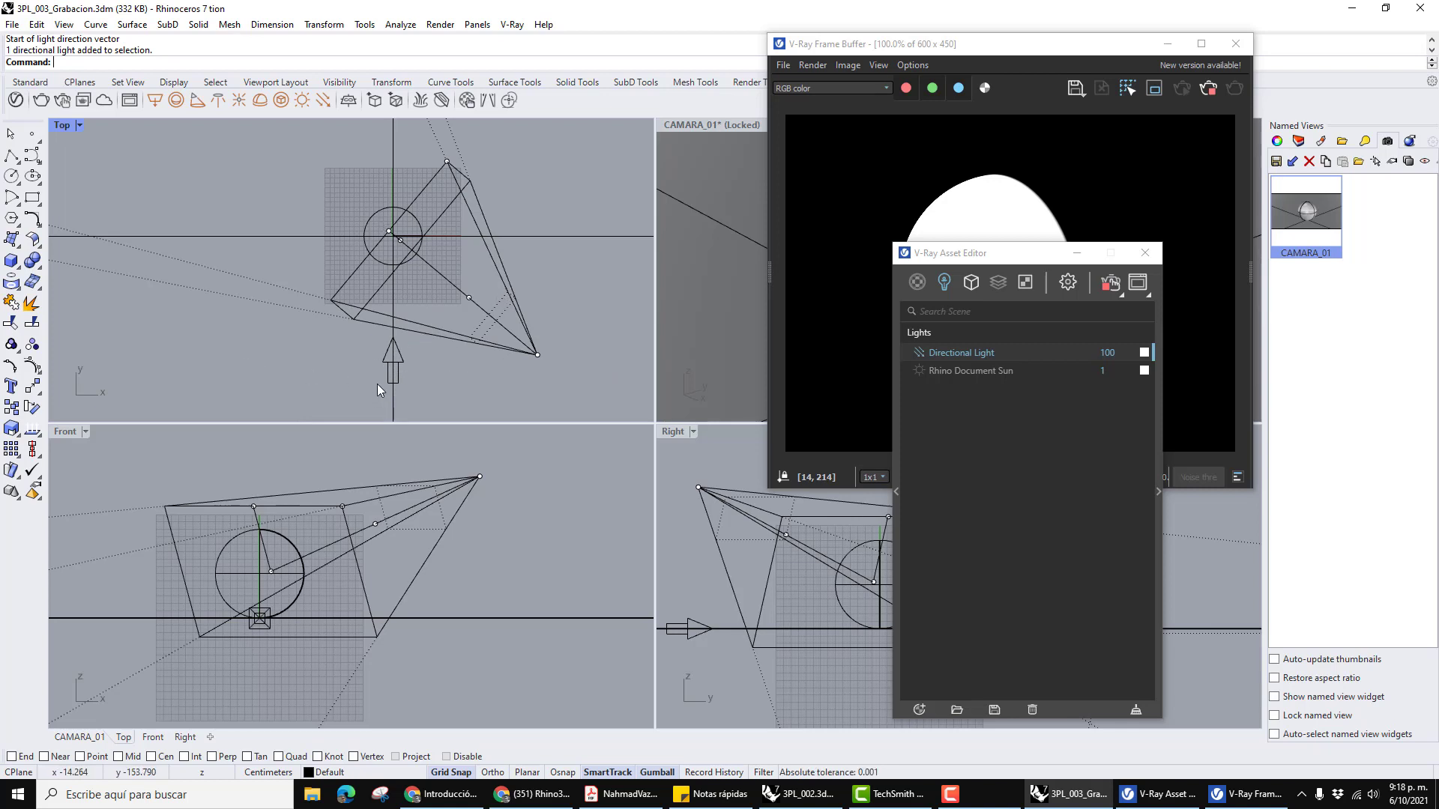
{"action": "left_click", "coordinate": [389, 363]}
{"action": "left_click", "coordinate": [401, 362]}
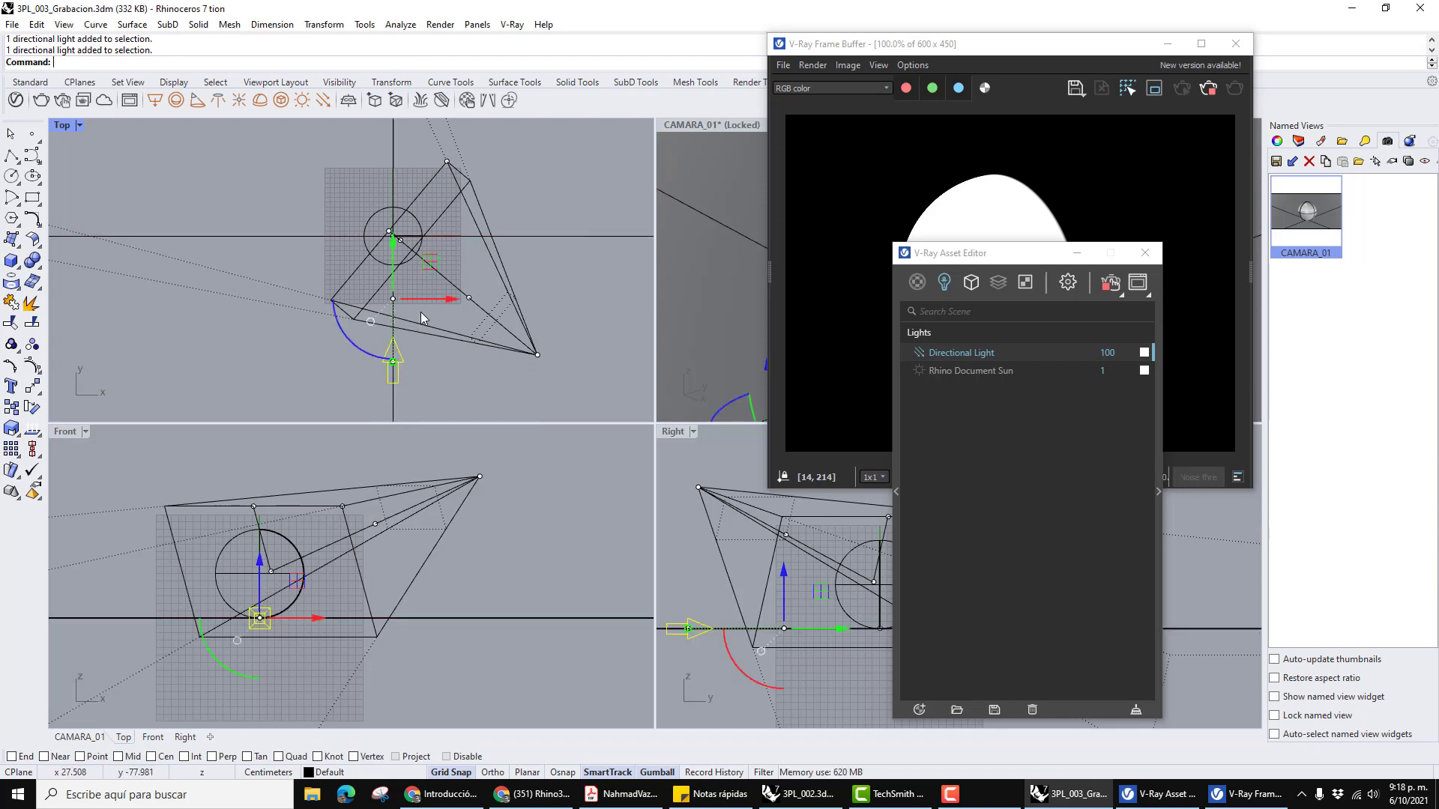
{"action": "left_click_drag", "start_coordinate": [258, 561], "coordinate": [255, 500]}
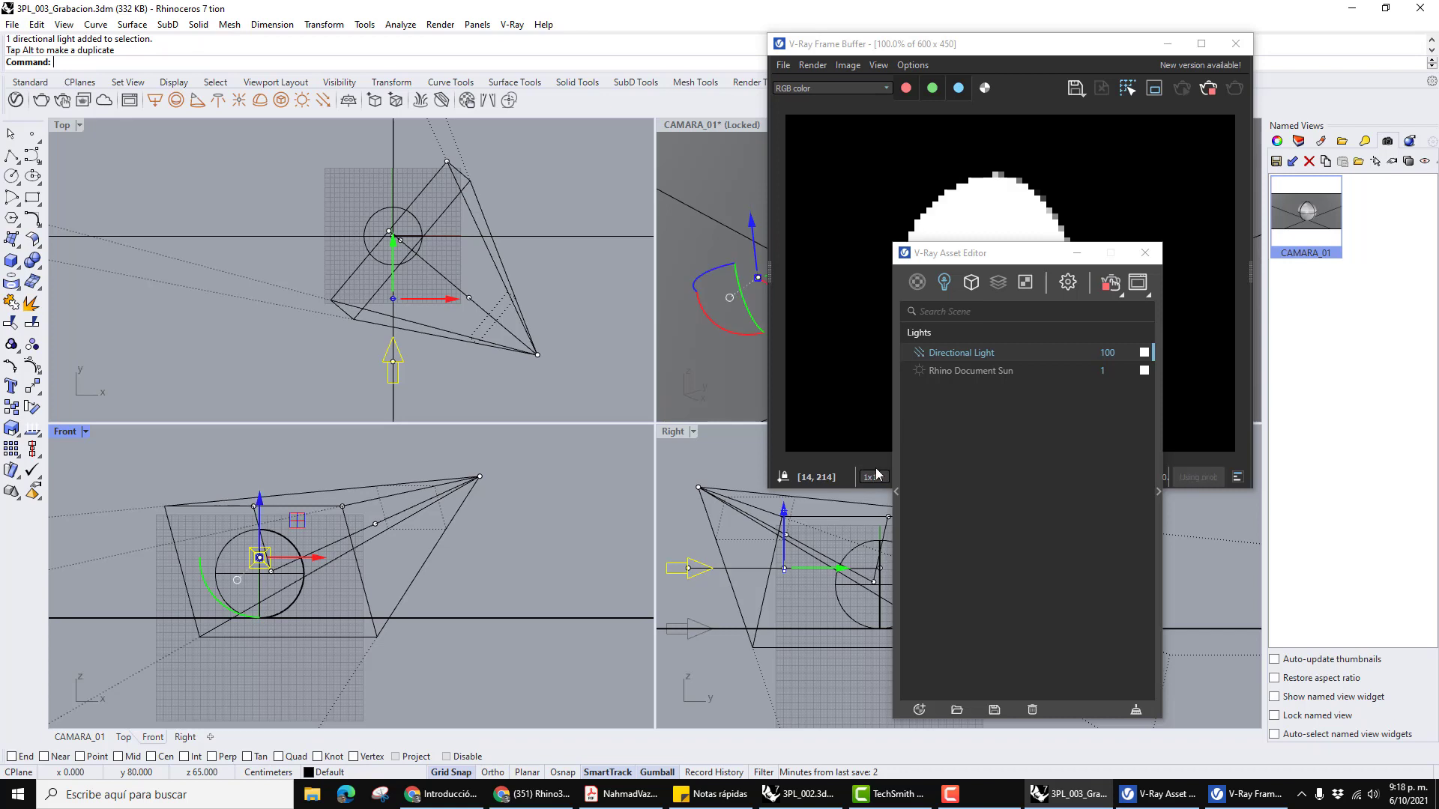
Arrange the Frame Buffer over the Top view and the Asset Editor beside the camera view, keeping the Right view clear.
{"action": "left_click", "coordinate": [1082, 270]}
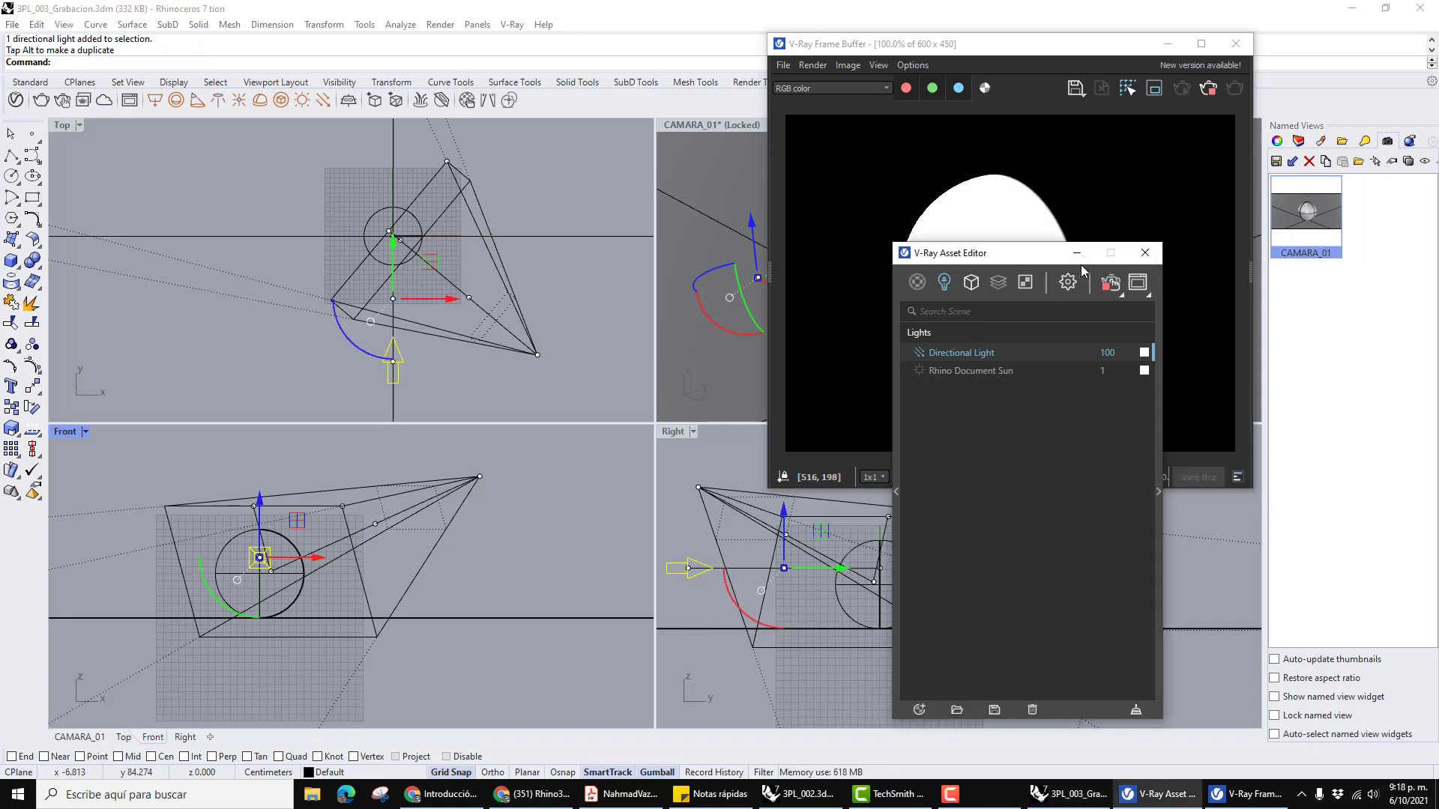
{"action": "left_click_drag", "start_coordinate": [1045, 261], "coordinate": [766, 273]}
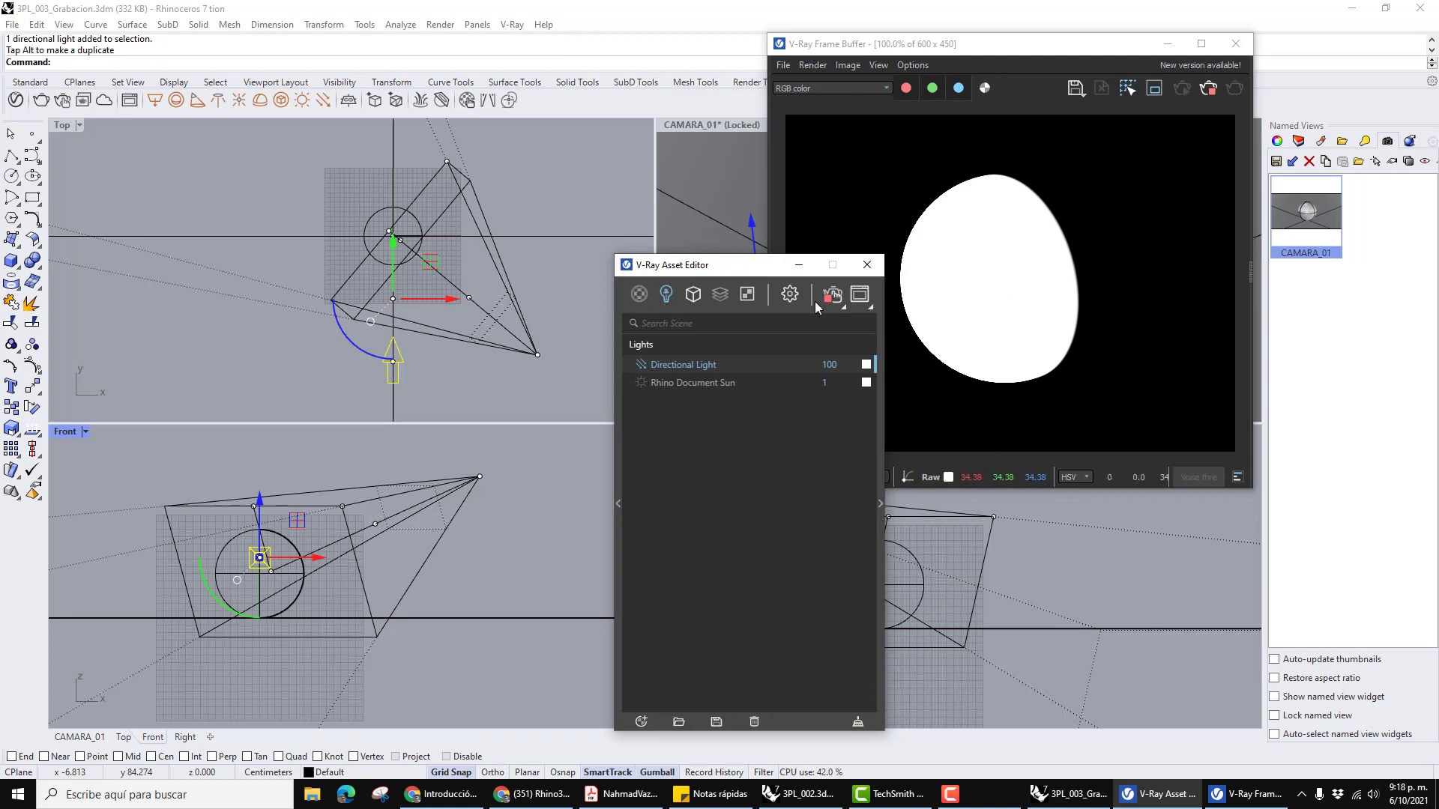
{"action": "left_click_drag", "start_coordinate": [762, 270], "coordinate": [1221, 256]}
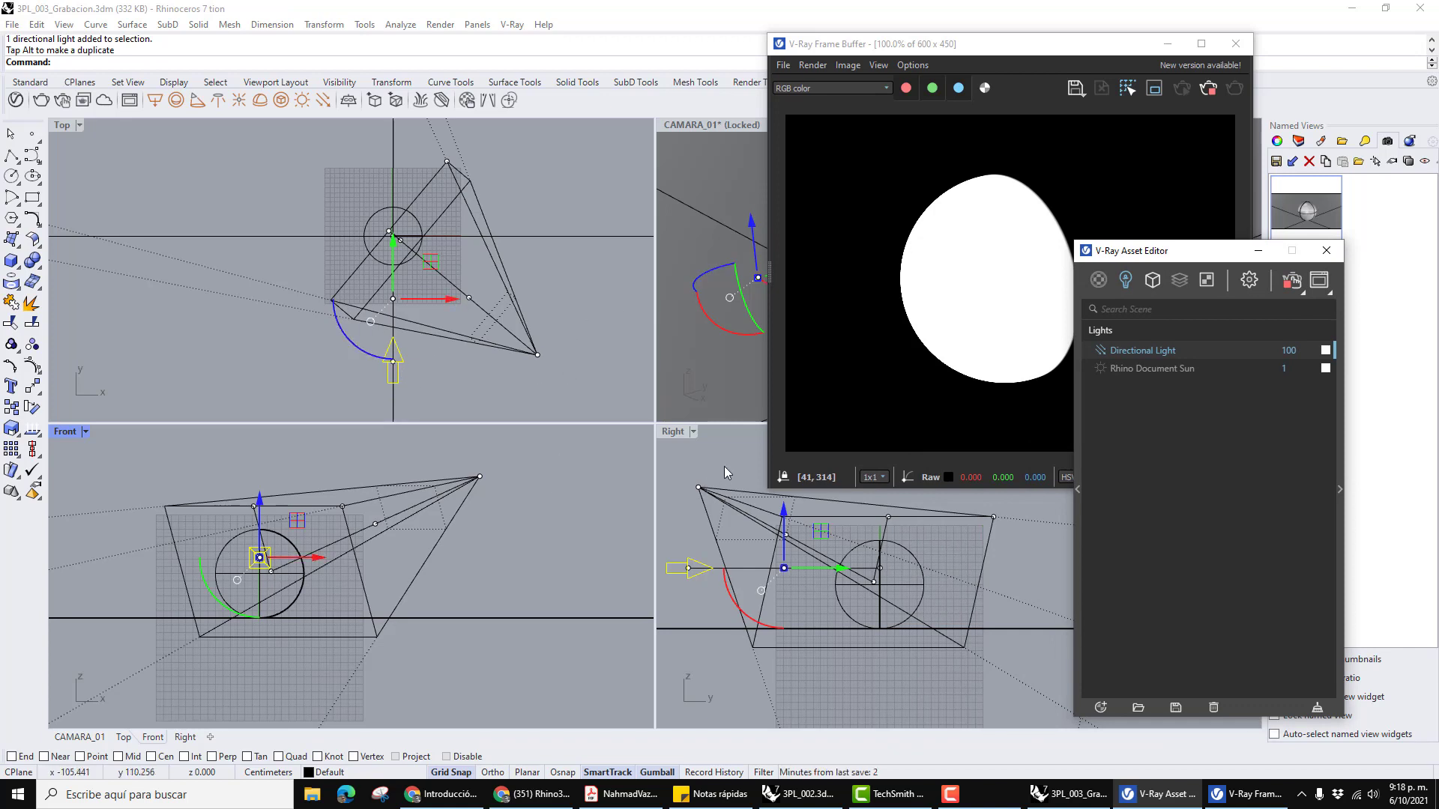
{"action": "left_click_drag", "start_coordinate": [1097, 63], "coordinate": [369, 66]}
{"action": "left_click_drag", "start_coordinate": [1216, 258], "coordinate": [1268, 85]}
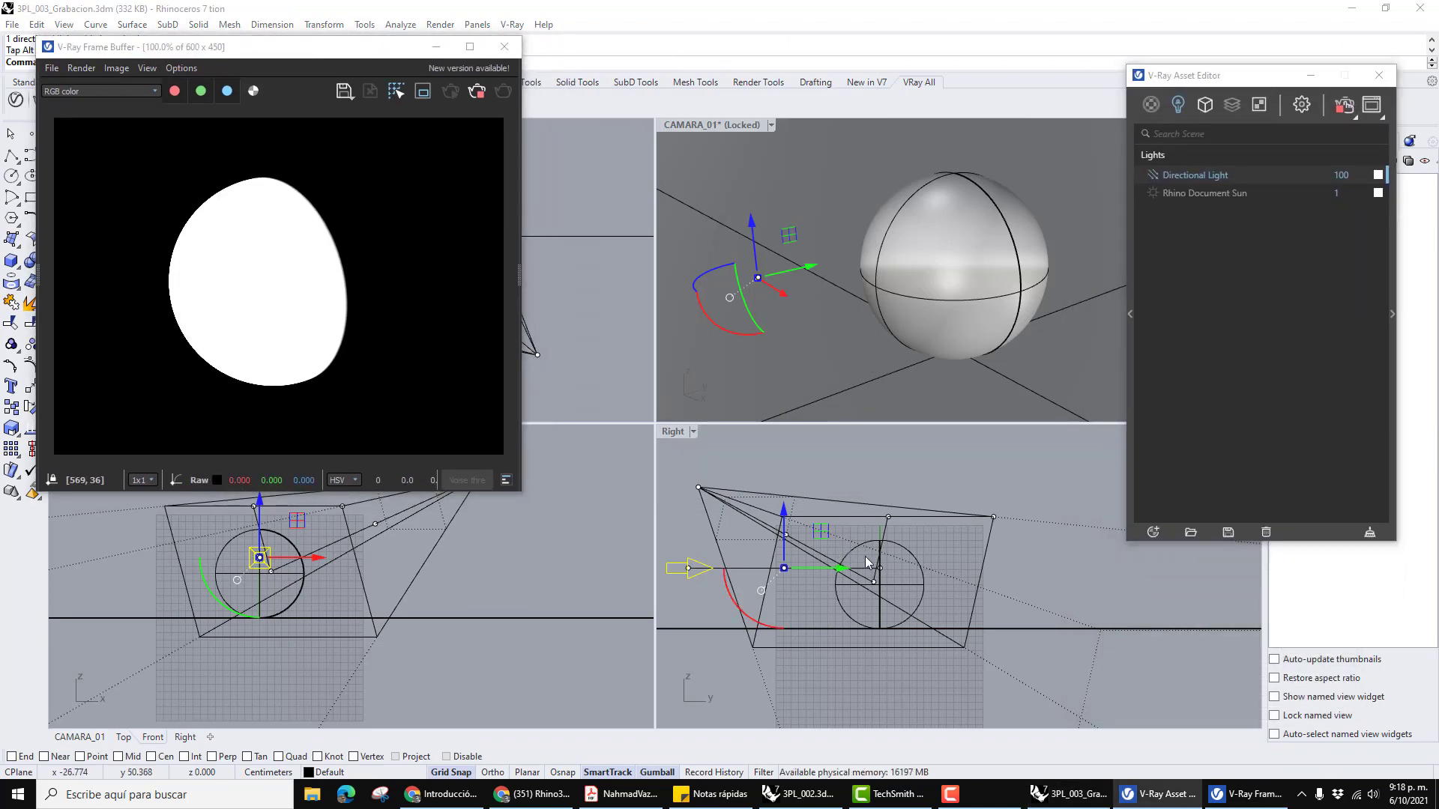
Rotate the directional light in the Right view so it points obliquely down at the sphere.
{"action": "right_click_drag", "start_coordinate": [867, 562], "coordinate": [968, 566]}
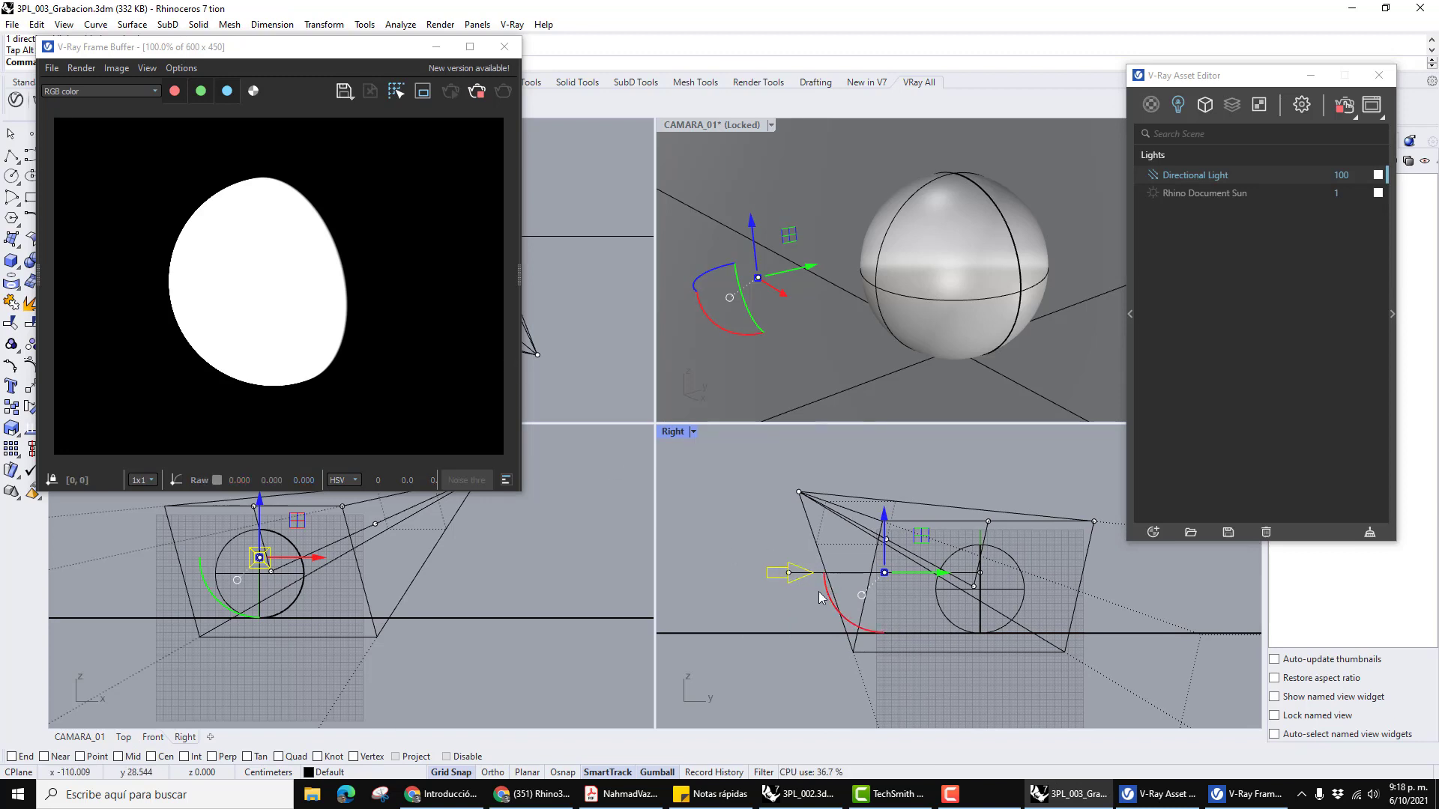
{"action": "left_click_drag", "start_coordinate": [829, 601], "coordinate": [820, 584]}
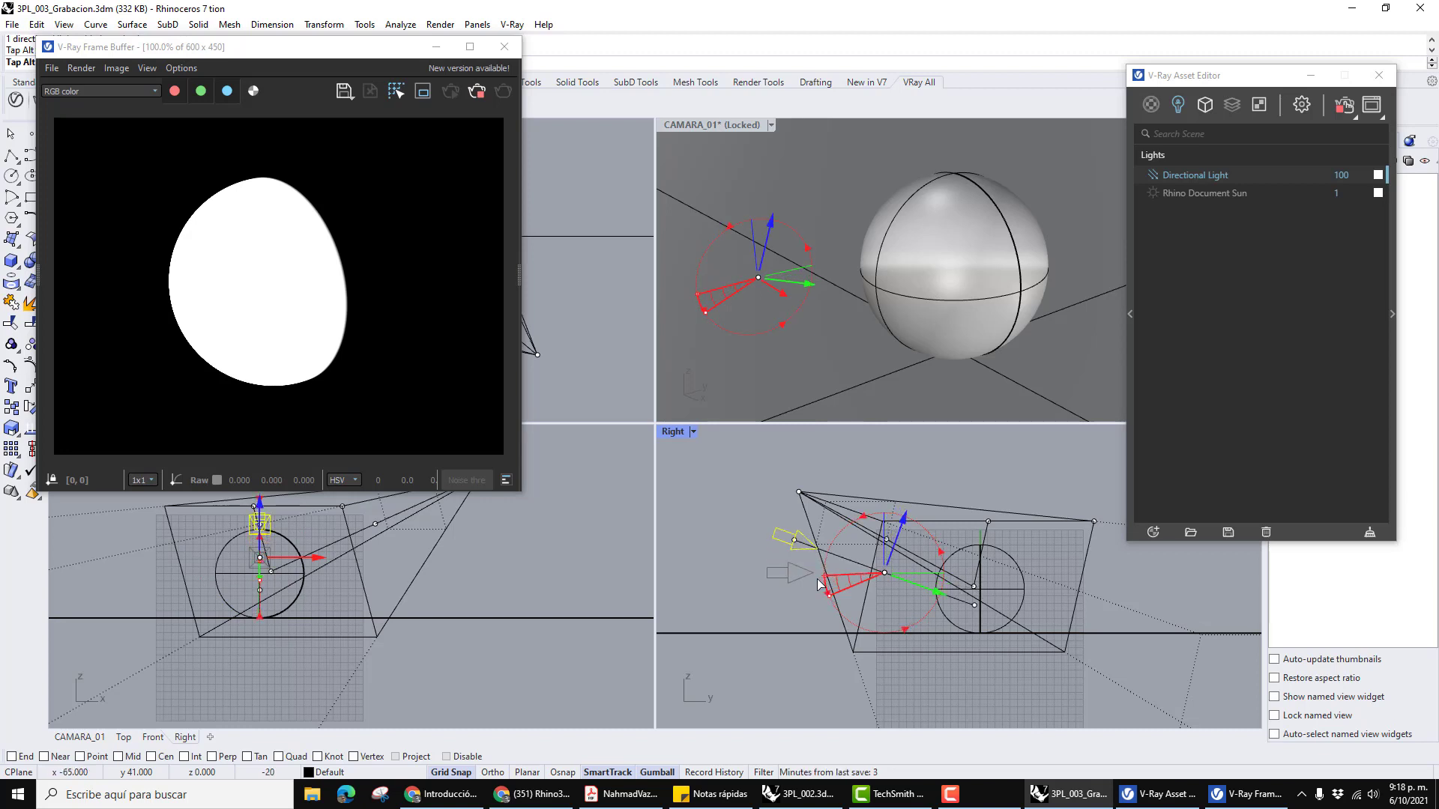
{"action": "left_click_drag", "start_coordinate": [819, 584], "coordinate": [815, 574]}
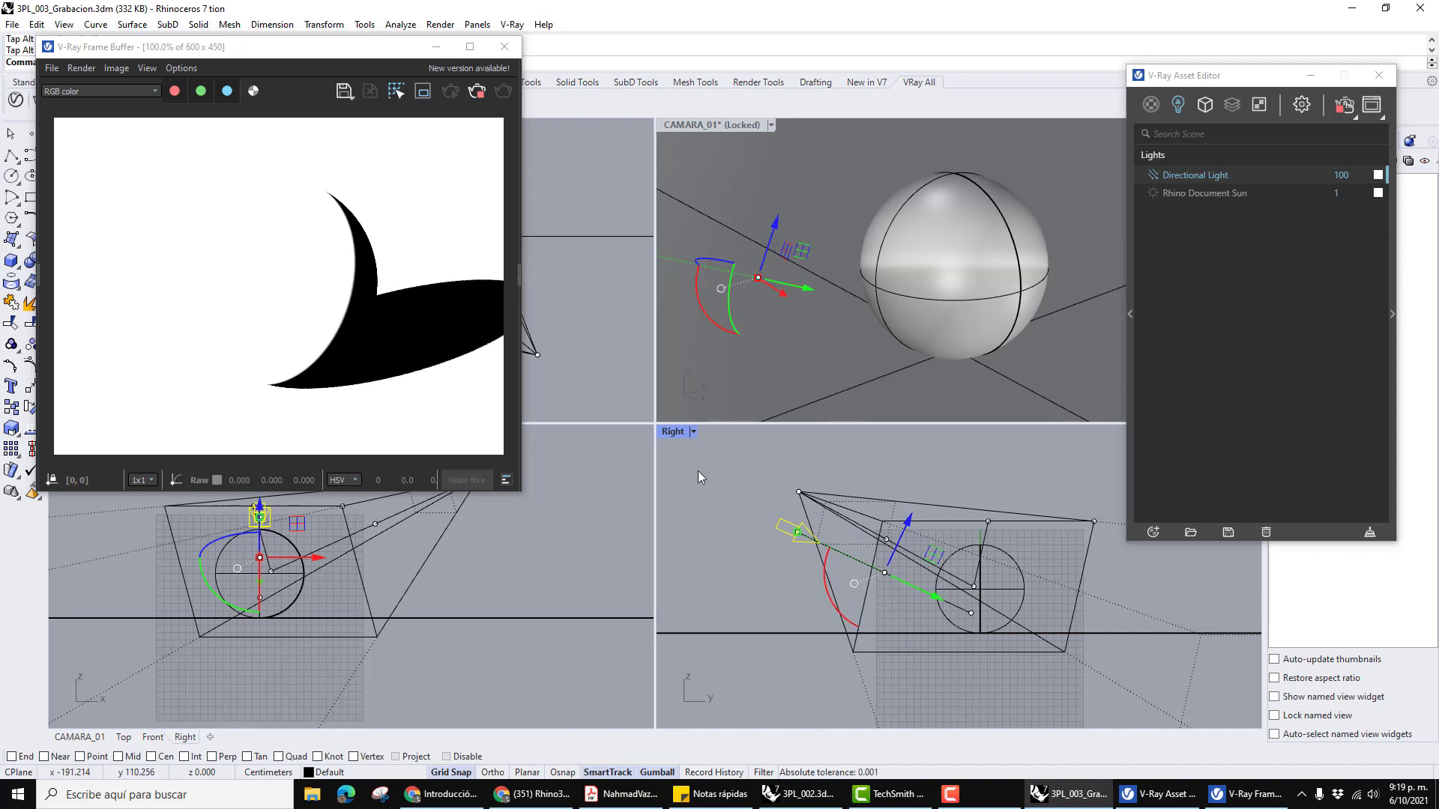
Deselect the light and arrange the Asset Editor over the Top and Front views and the Frame Buffer over the camera and Right views.
{"action": "left_click_drag", "start_coordinate": [283, 53], "coordinate": [388, 152]}
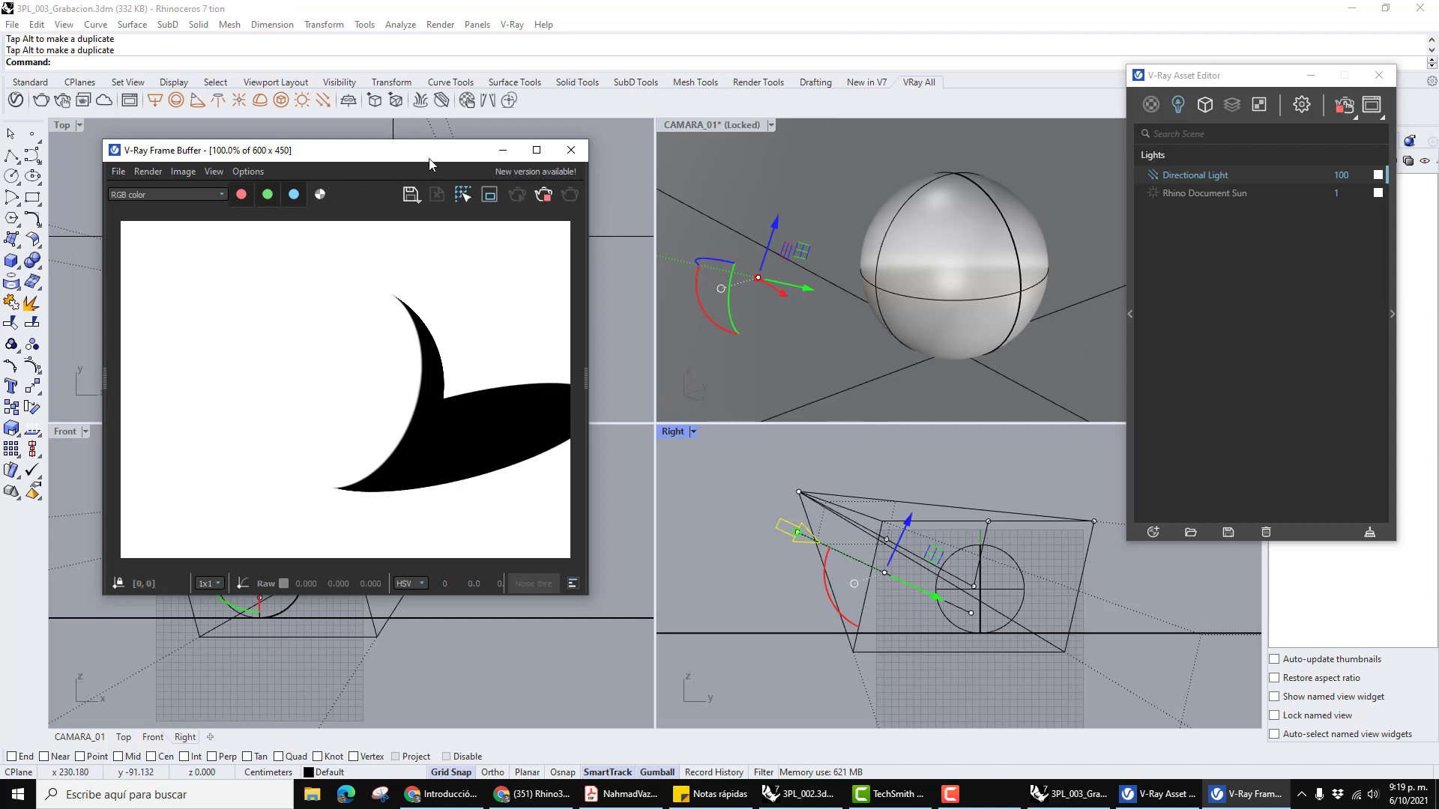
{"action": "left_click_drag", "start_coordinate": [463, 155], "coordinate": [1185, 237]}
{"action": "left_click_drag", "start_coordinate": [1246, 76], "coordinate": [172, 177]}
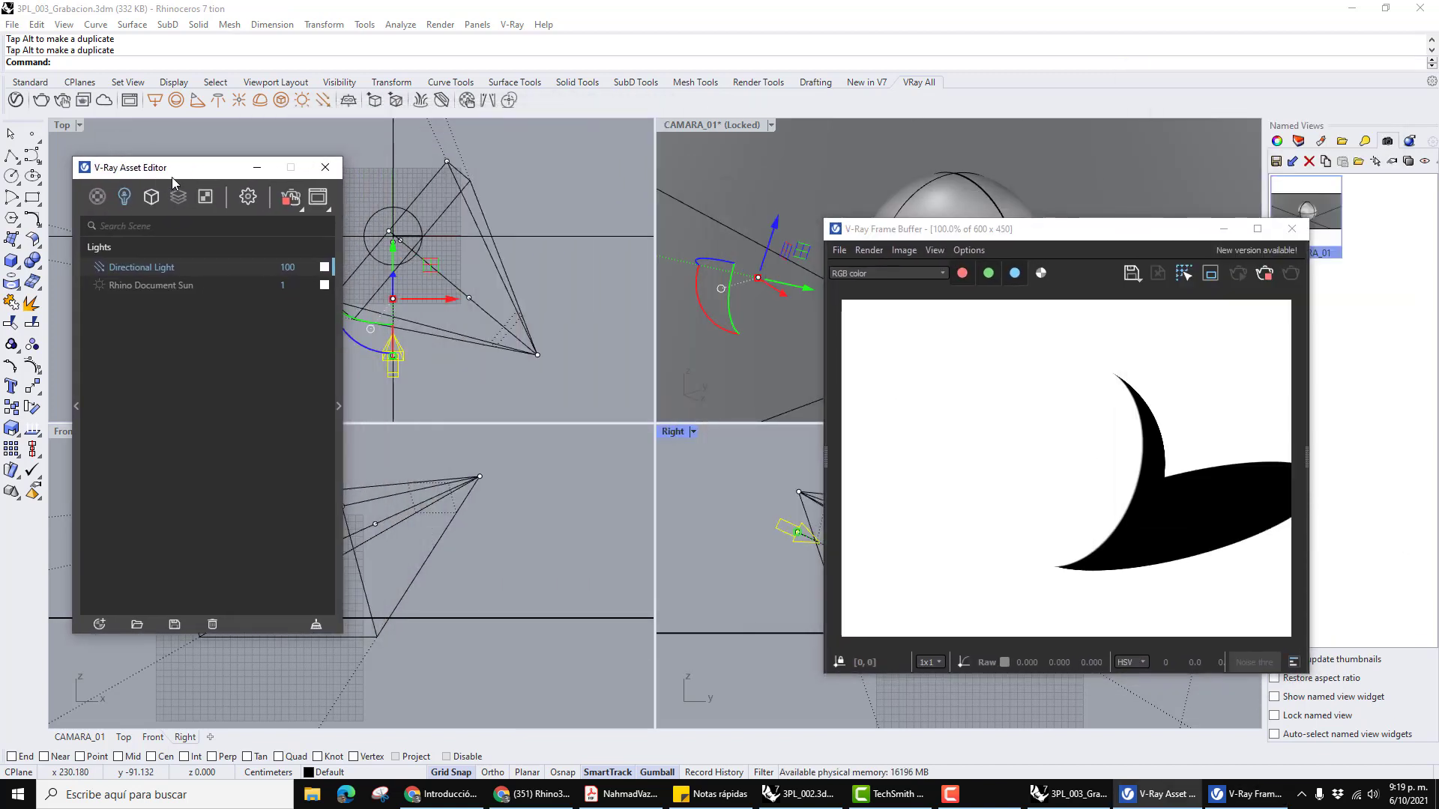
{"action": "left_click", "coordinate": [556, 289]}
{"action": "left_click_drag", "start_coordinate": [949, 231], "coordinate": [824, 180]}
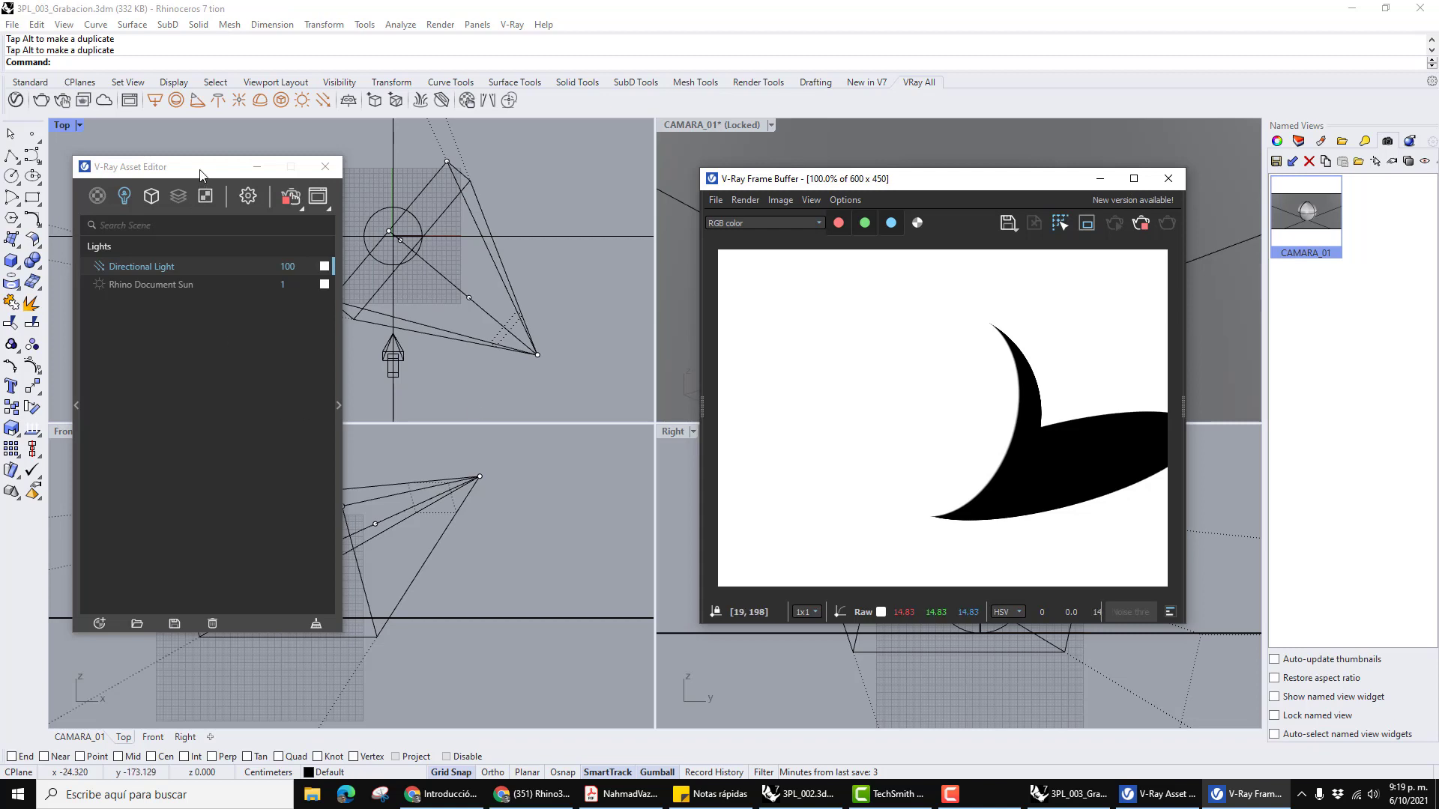
{"action": "left_click_drag", "start_coordinate": [201, 175], "coordinate": [315, 174]}
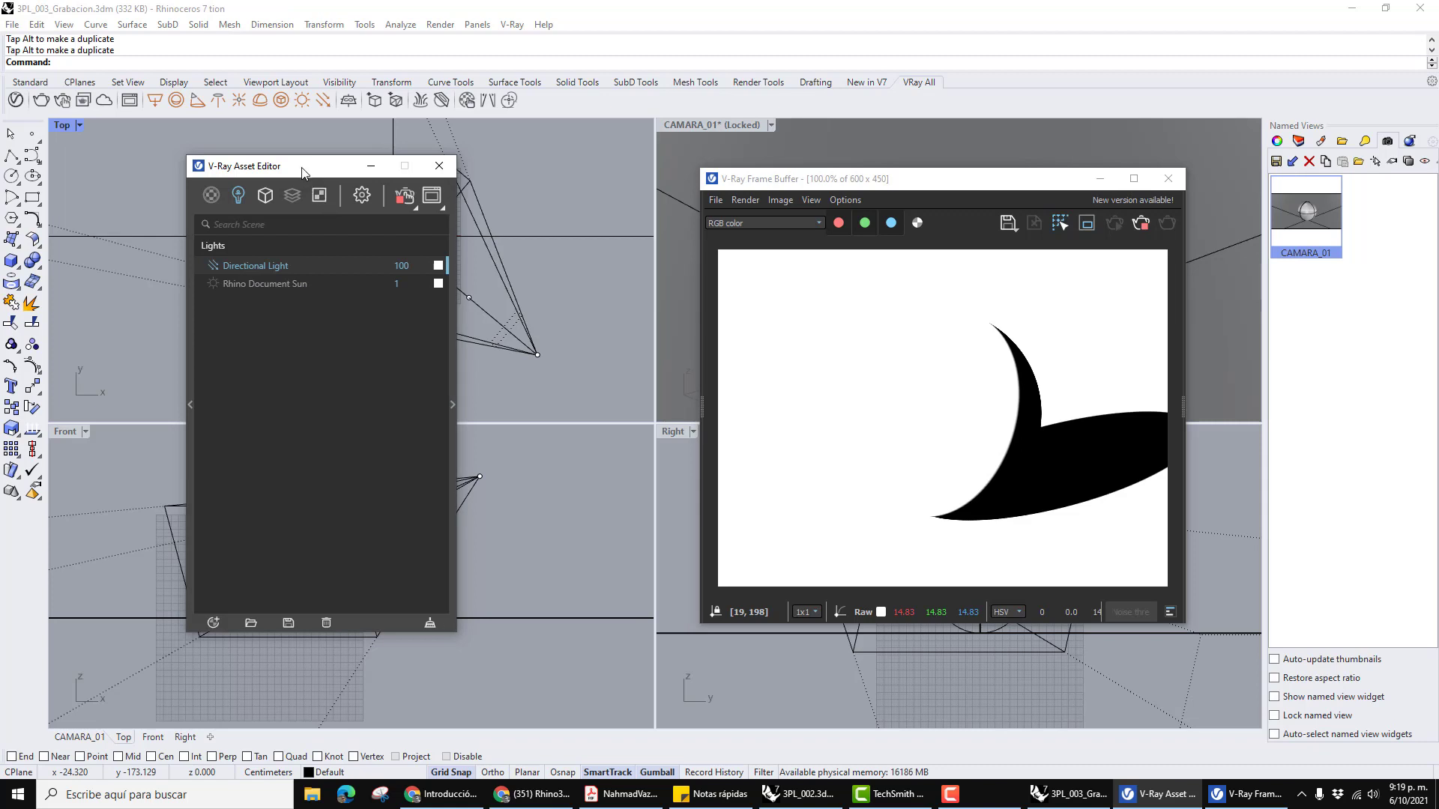
{"action": "left_click_drag", "start_coordinate": [300, 166], "coordinate": [265, 156]}
{"action": "key", "text": "F10"}
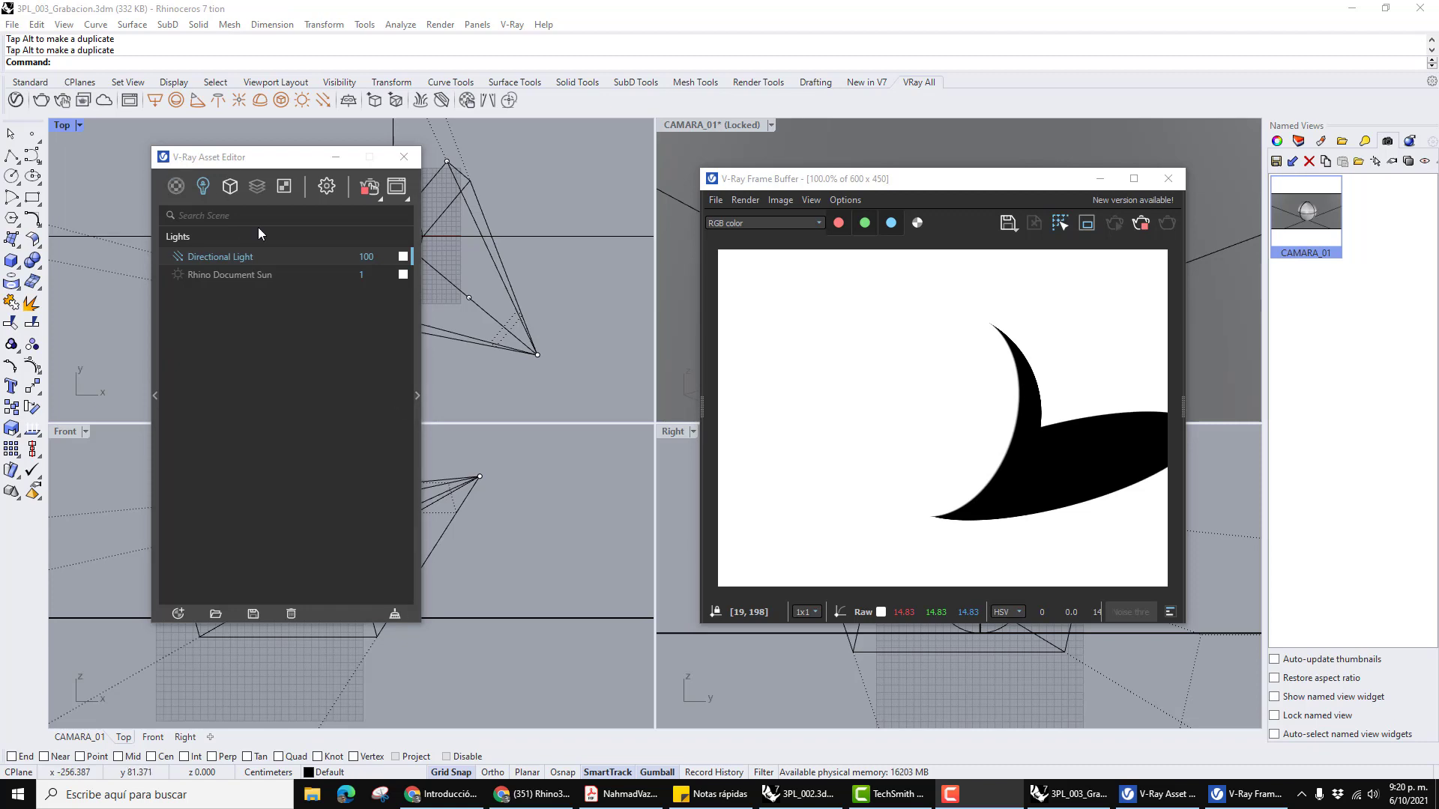
Expand the directional light's settings beside the light list and rename the light as Key.
{"action": "left_click", "coordinate": [416, 397]}
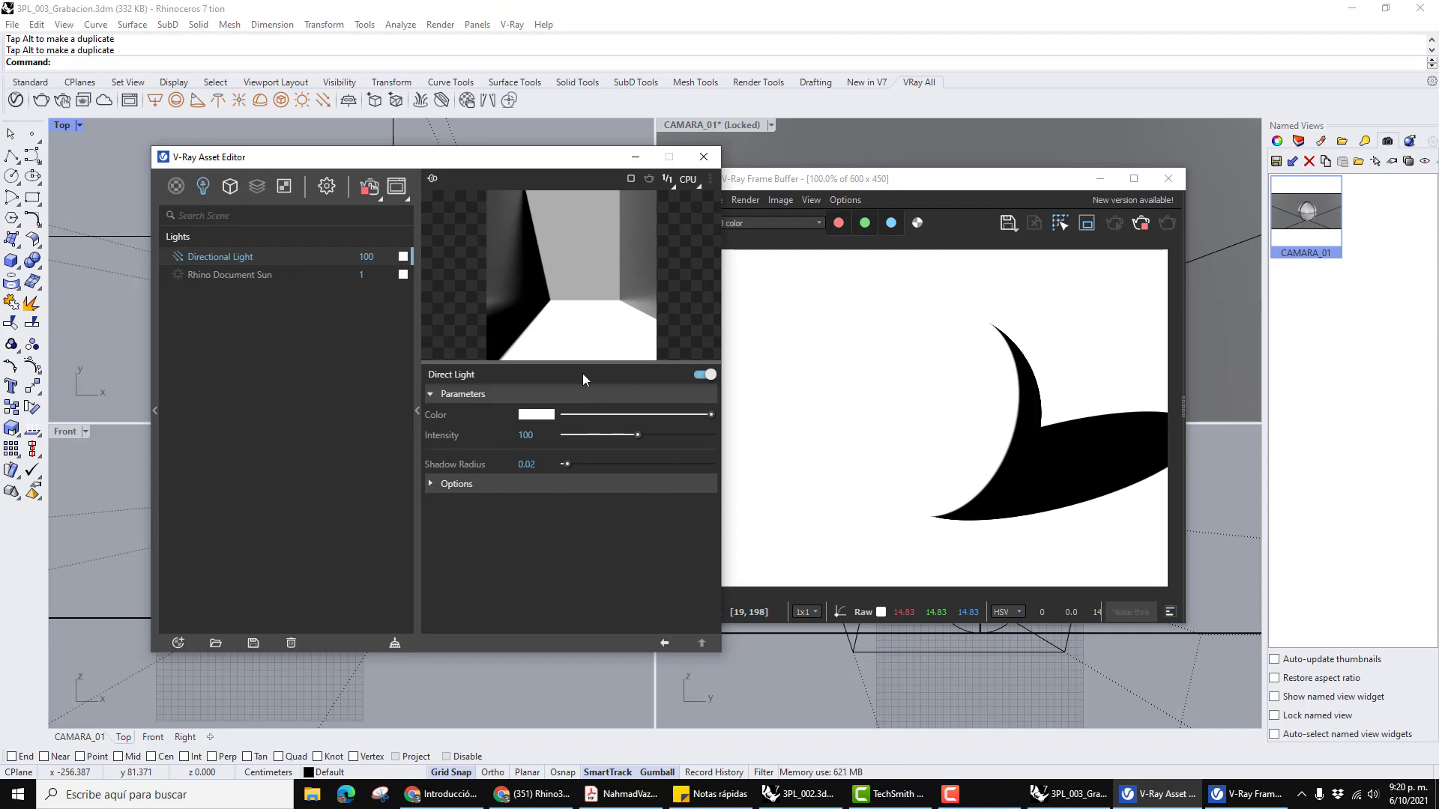
{"action": "left_click_drag", "start_coordinate": [502, 159], "coordinate": [430, 158]}
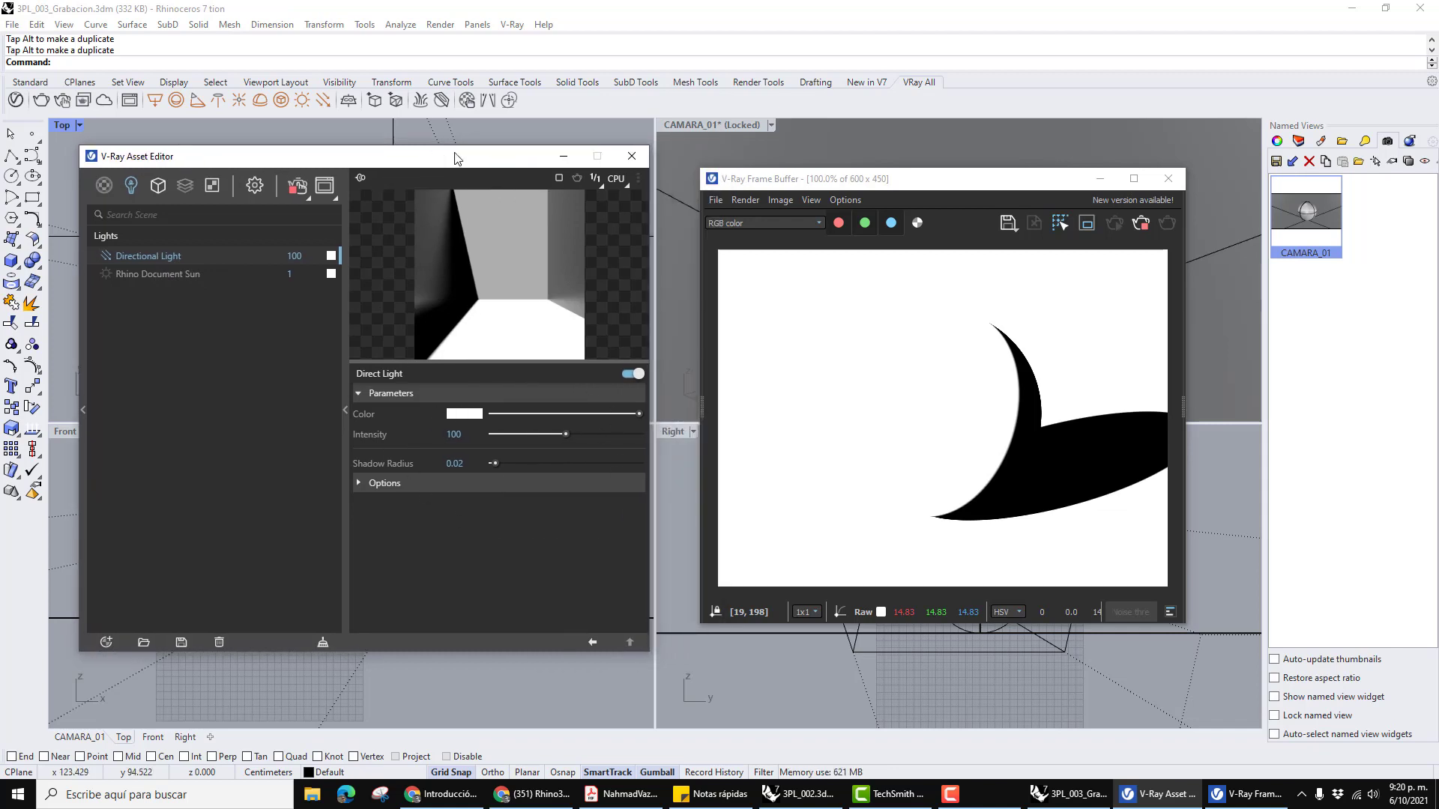
{"action": "right_click", "coordinate": [146, 254]}
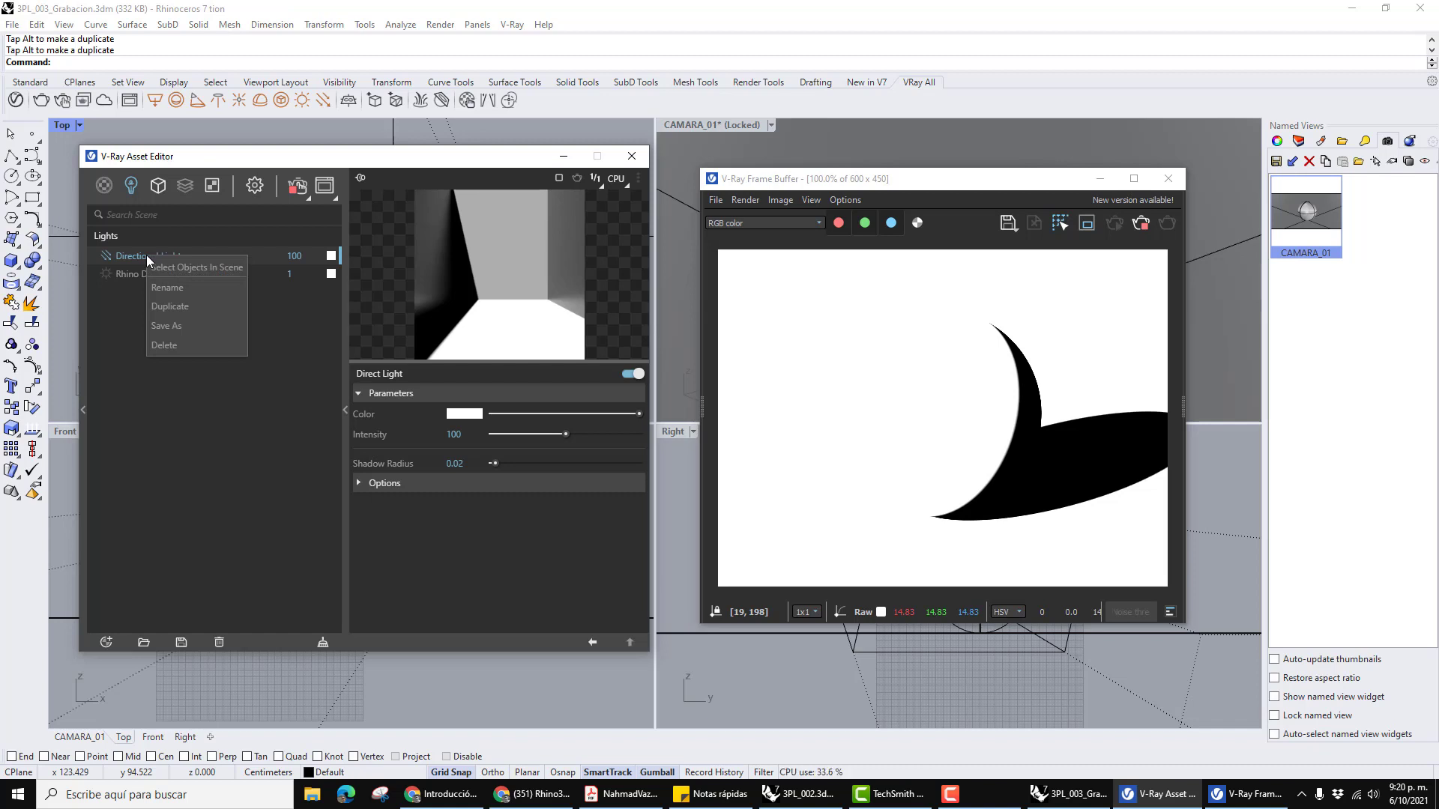
{"action": "left_click", "coordinate": [178, 286]}
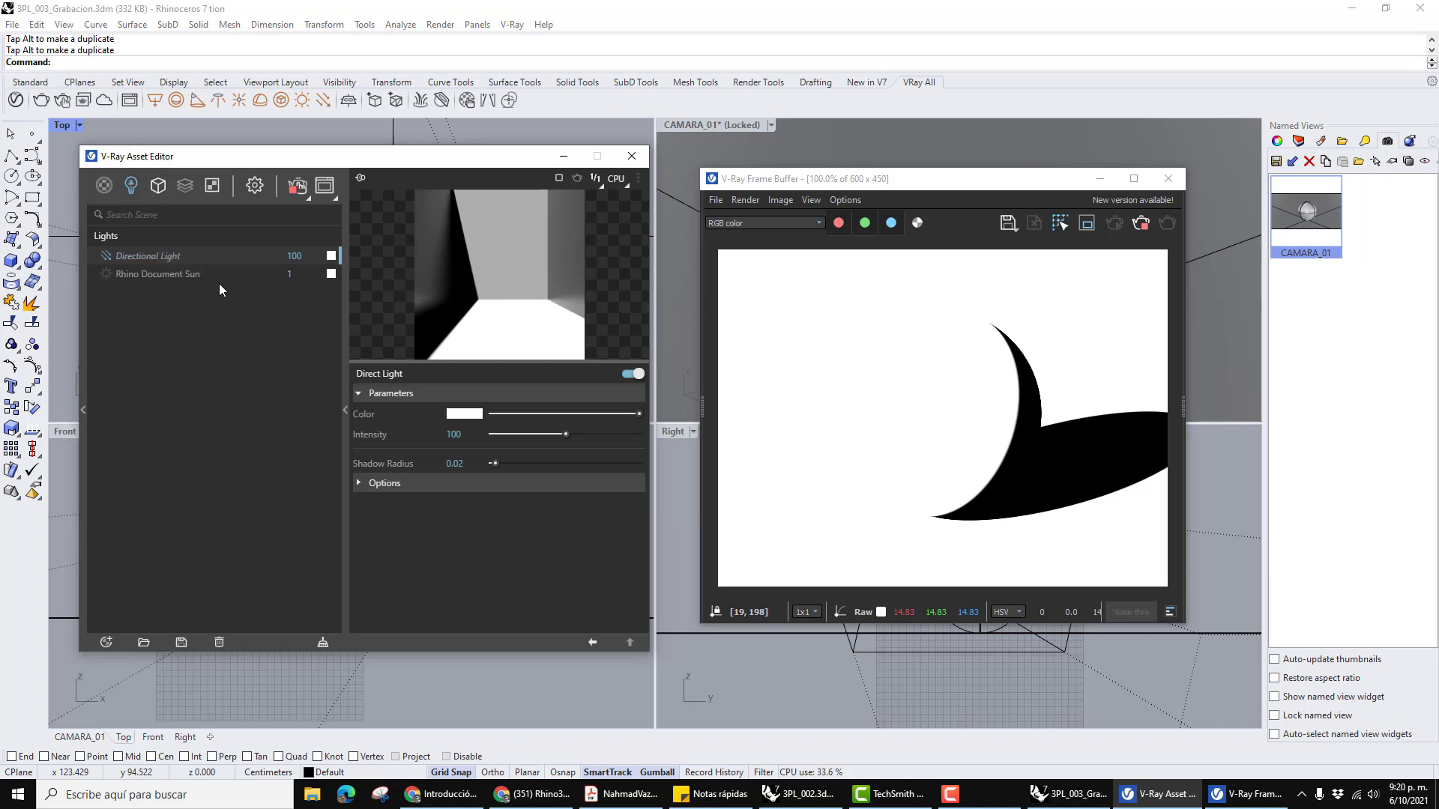
{"action": "key", "text": "BackSpace"}
{"action": "key", "text": "BackSpace"}
{"action": "key", "text": "BackSpace"}
{"action": "key", "text": "BackSpace"}
{"action": "key", "text": "BackSpace"}
{"action": "key", "text": "BackSpace"}
{"action": "key", "text": "BackSpace"}
{"action": "key", "text": "BackSpace"}
{"action": "key", "text": "BackSpace"}
{"action": "key", "text": "BackSpace"}
{"action": "key", "text": "BackSpace"}
{"action": "key", "text": "BackSpace"}
{"action": "key", "text": "BackSpace"}
{"action": "key", "text": "BackSpace"}
{"action": "key", "text": "BackSpace"}
{"action": "key", "text": "BackSpace"}
{"action": "key", "text": "BackSpace"}
{"action": "type", "text": "K"}
{"action": "type", "text": "ye"}
{"action": "key", "text": "BackSpace"}
{"action": "type", "text": "ey"}
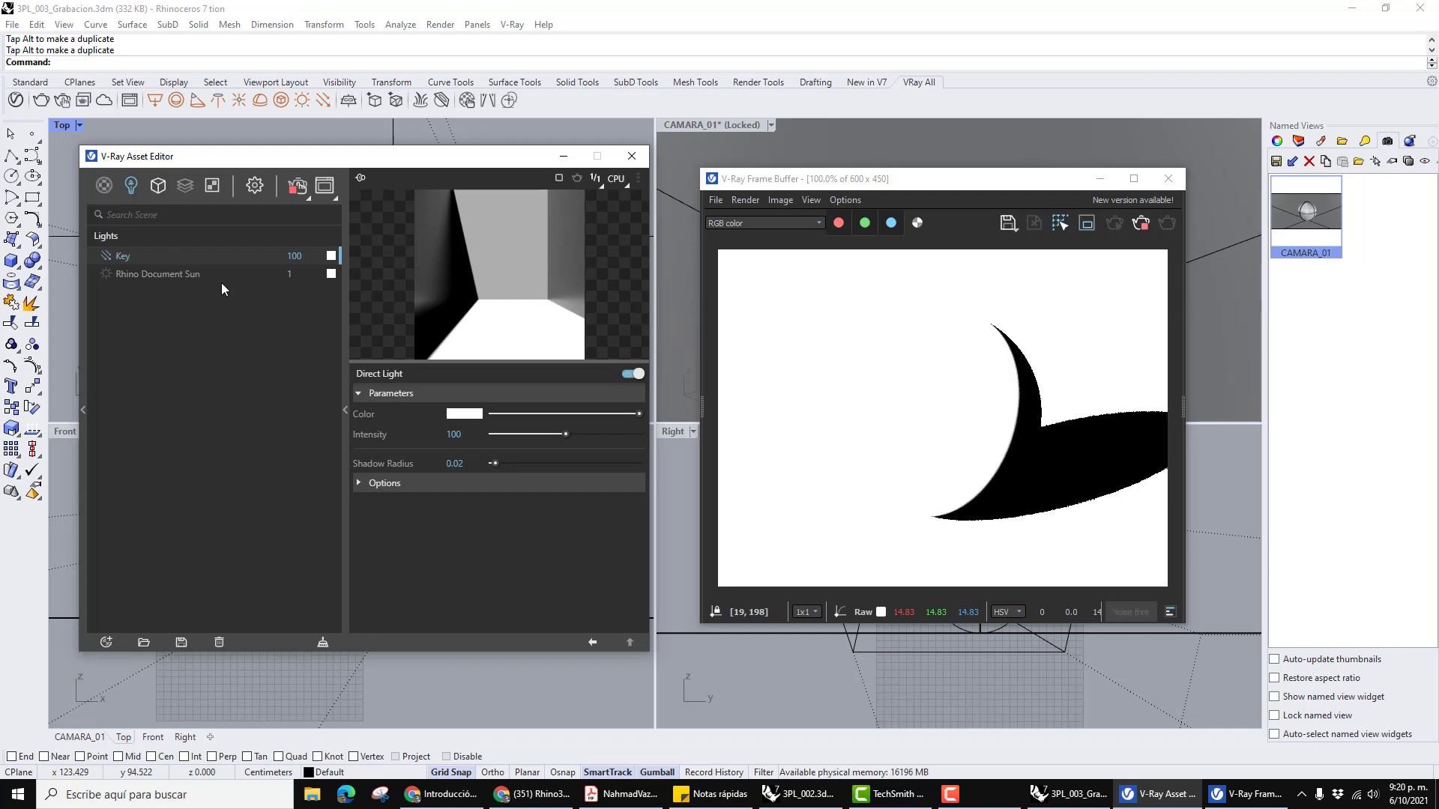
Lower the Key light's intensity gradually to 3.5, judging the sphere's exposure in the interactive render.
{"action": "left_click_drag", "start_coordinate": [512, 154], "coordinate": [502, 155]}
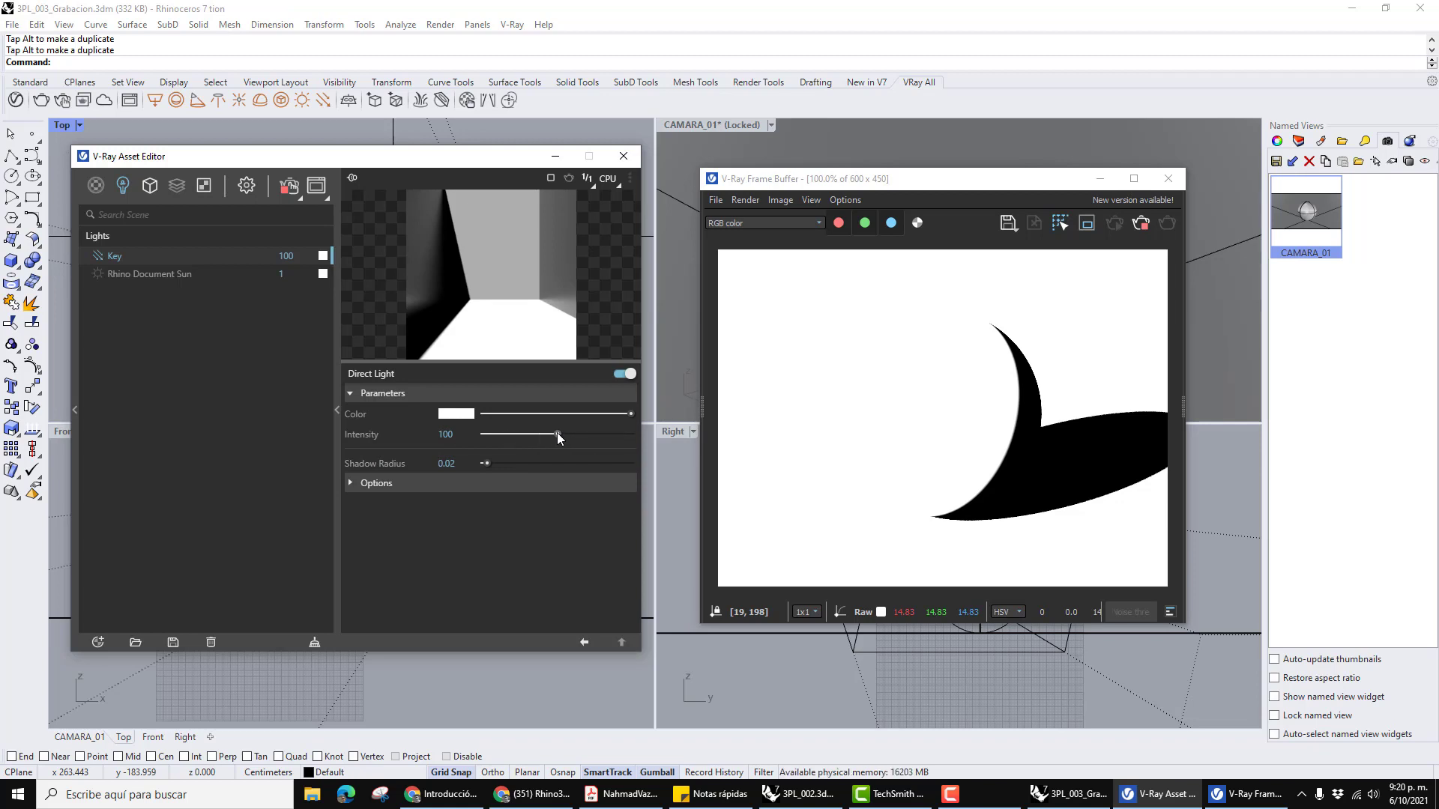
{"action": "left_click_drag", "start_coordinate": [556, 433], "coordinate": [489, 433]}
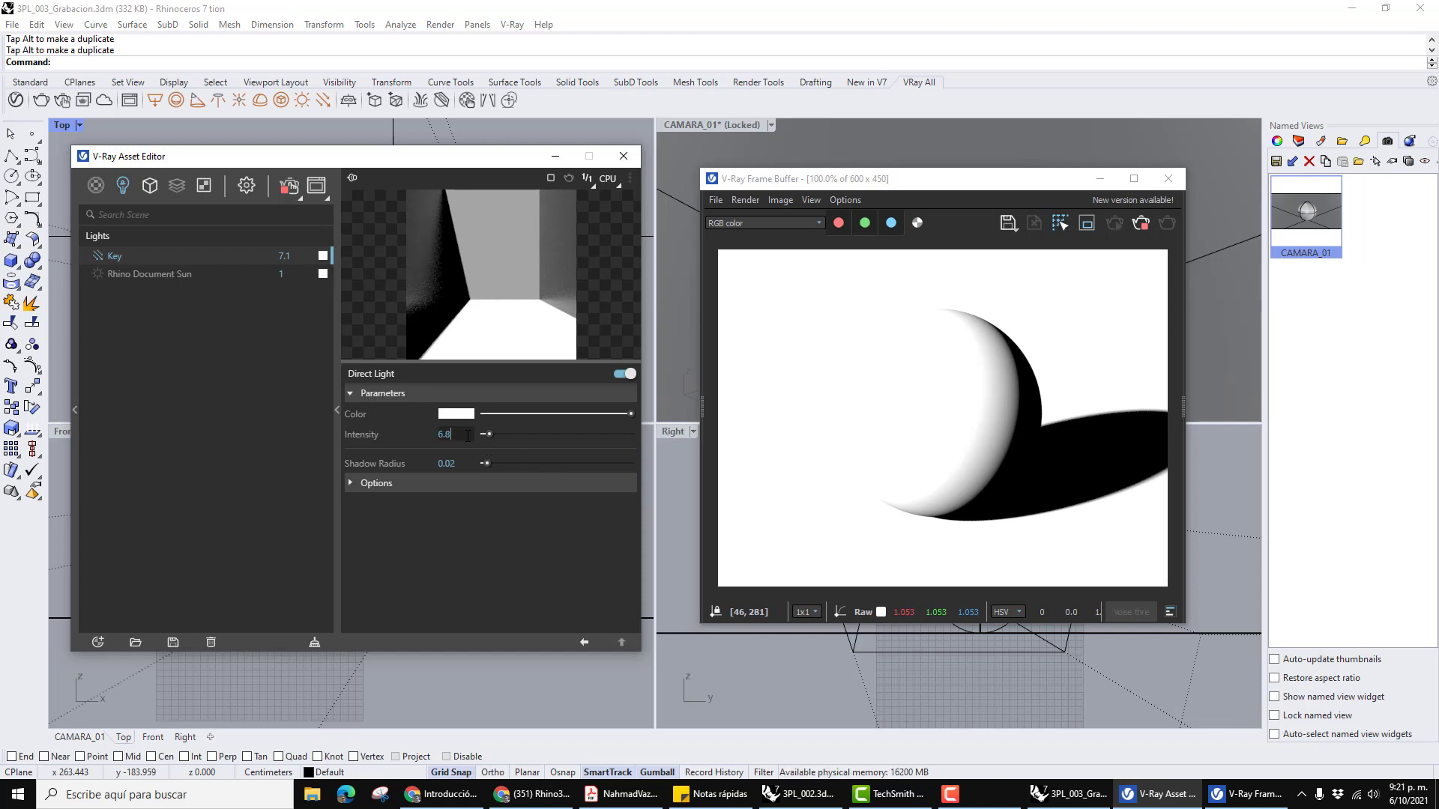
{"action": "key", "text": "BackSpace"}
{"action": "key", "text": "BackSpace"}
{"action": "key", "text": "BackSpace"}
{"action": "type", "text": "5.8"}
{"action": "key", "text": "BackSpace"}
{"action": "key", "text": "BackSpace"}
{"action": "key", "text": "BackSpace"}
{"action": "type", "text": "4.9"}
{"action": "key", "text": "BackSpace"}
{"action": "key", "text": "BackSpace"}
{"action": "key", "text": "Return"}
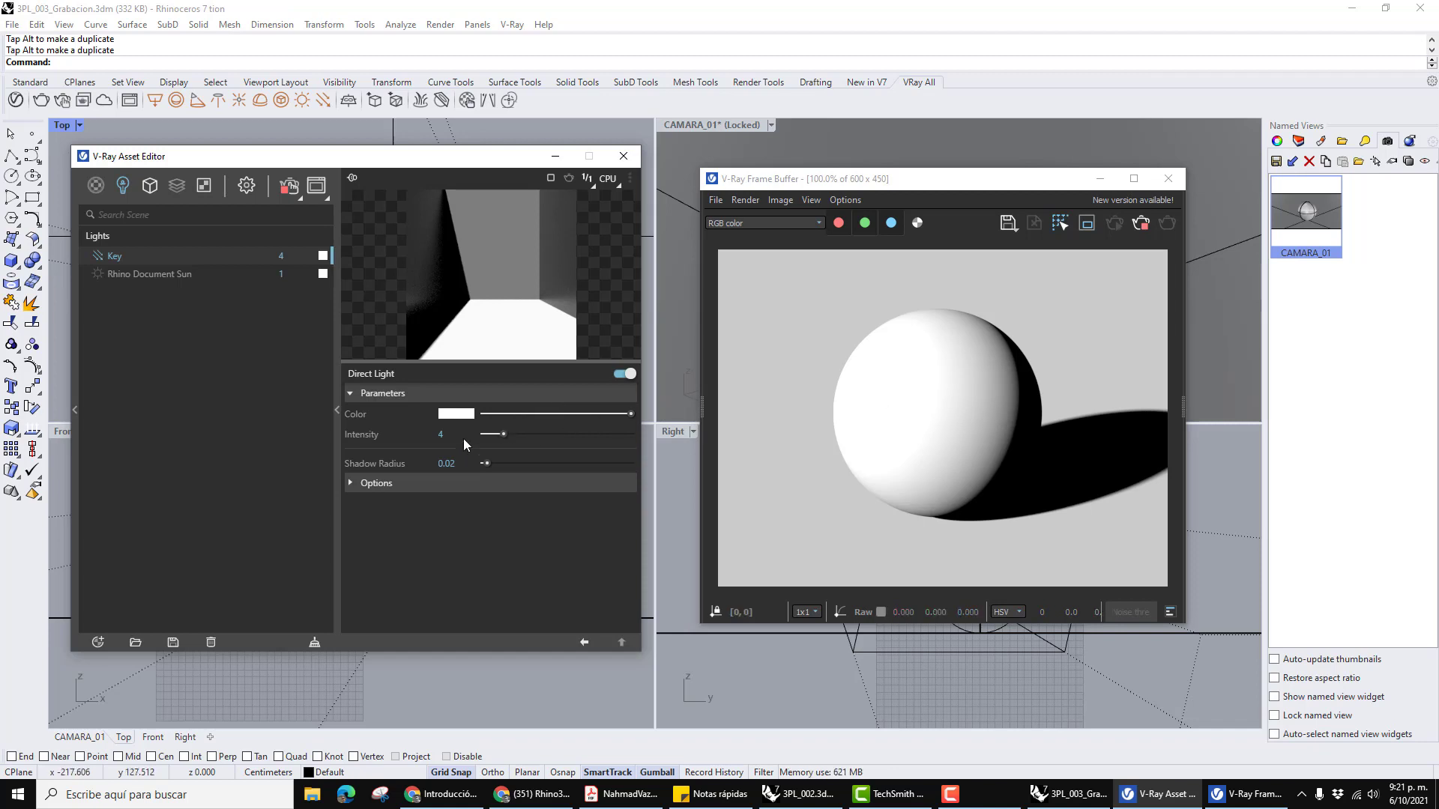
{"action": "key", "text": "BackSpace"}
{"action": "type", "text": "3.8"}
{"action": "left_click", "coordinate": [487, 566]}
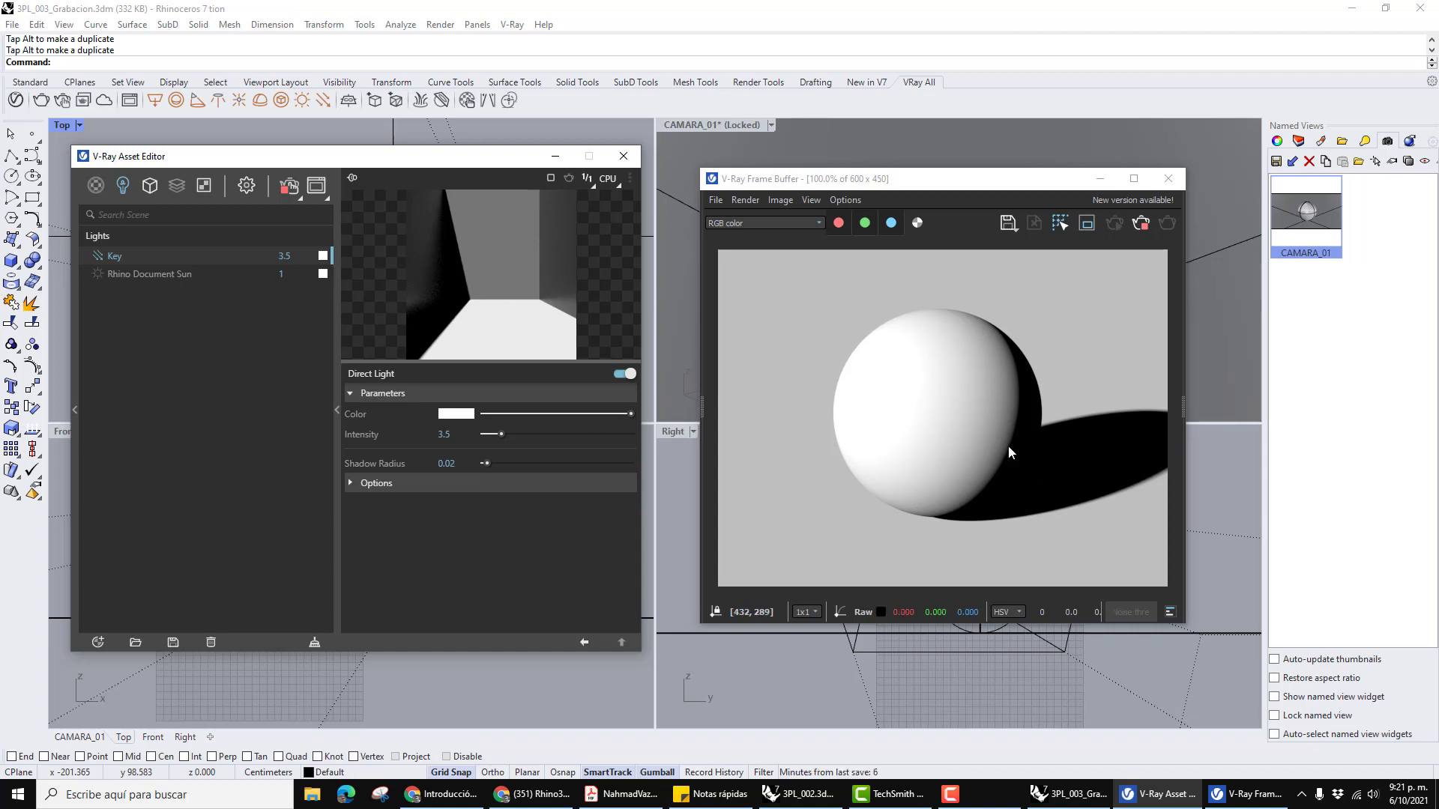
Expand the Key light's options and turn off its shadows.
{"action": "left_click", "coordinate": [368, 483]}
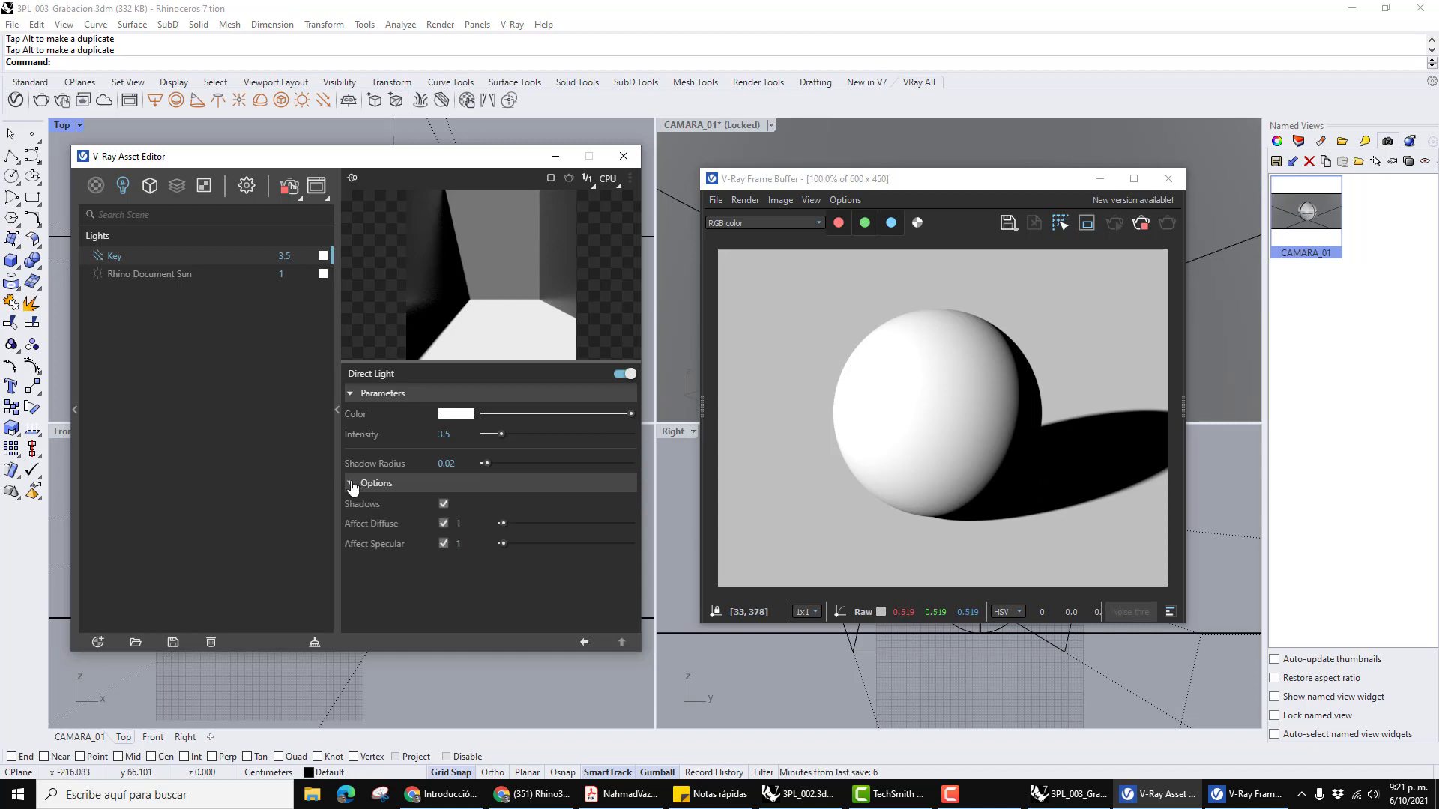
{"action": "left_click", "coordinate": [444, 504]}
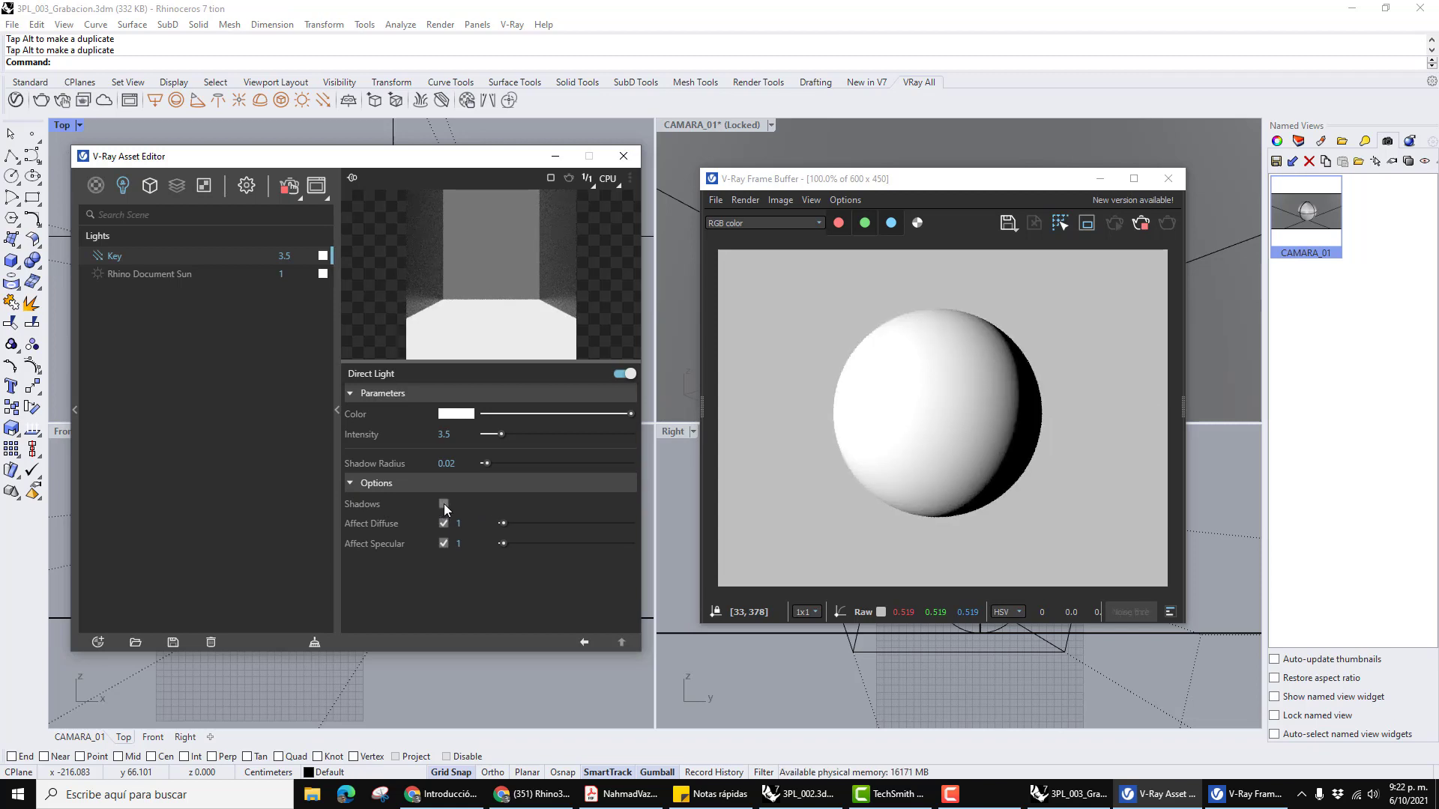
Compare the render with the Key light's shadows on and off, leaving them turned on and the light's options expanded.
{"action": "left_click", "coordinate": [444, 504]}
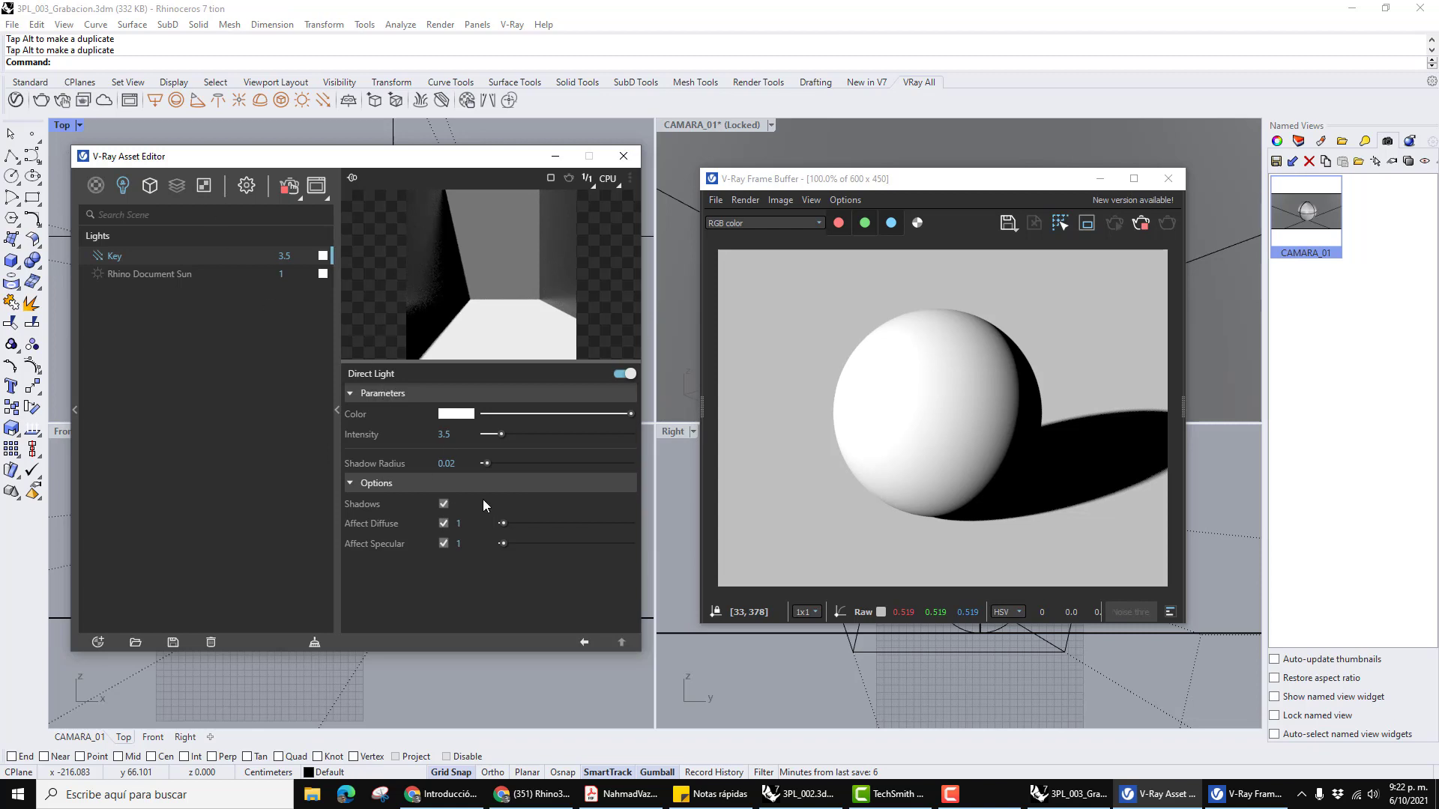
{"action": "left_click", "coordinate": [443, 504]}
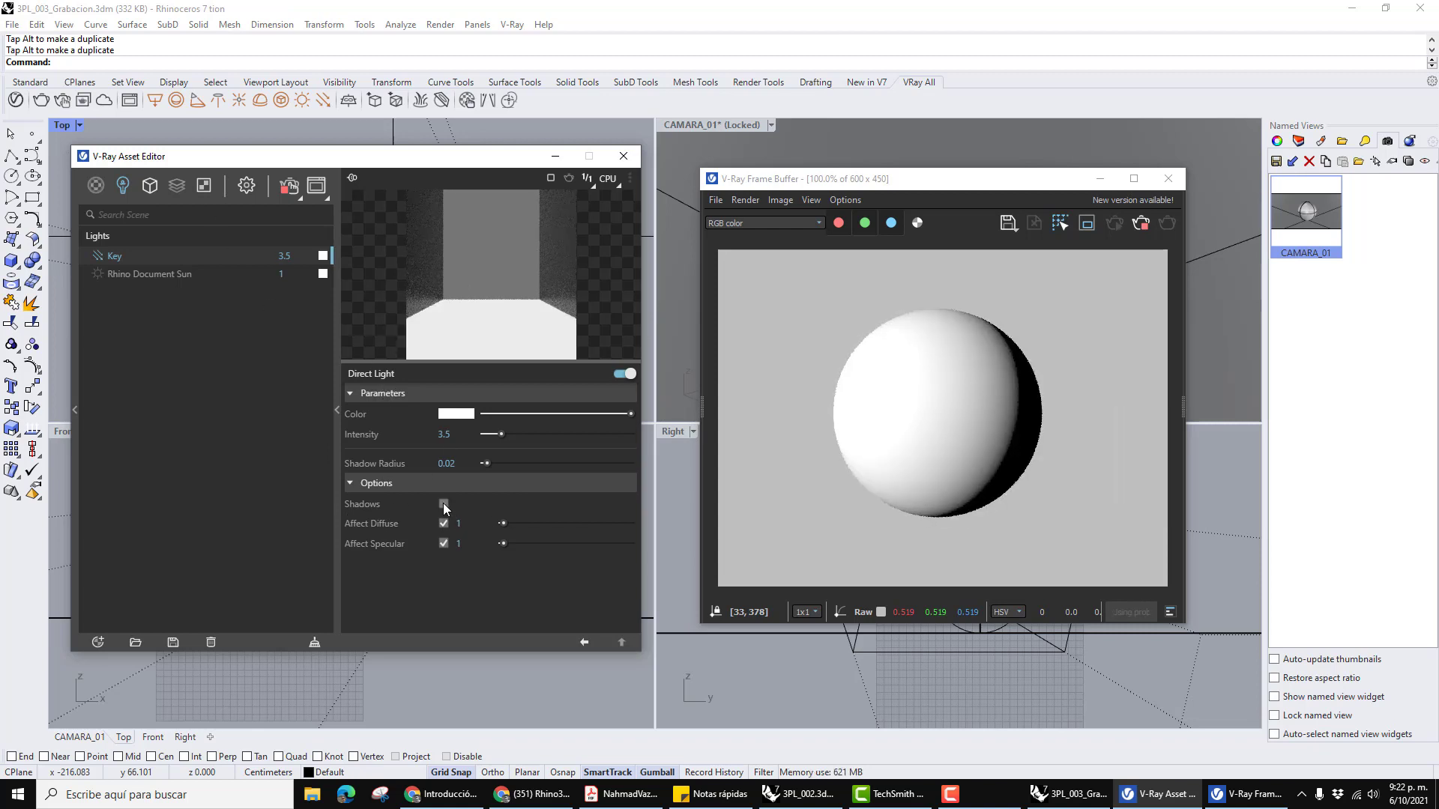
{"action": "left_click", "coordinate": [443, 504]}
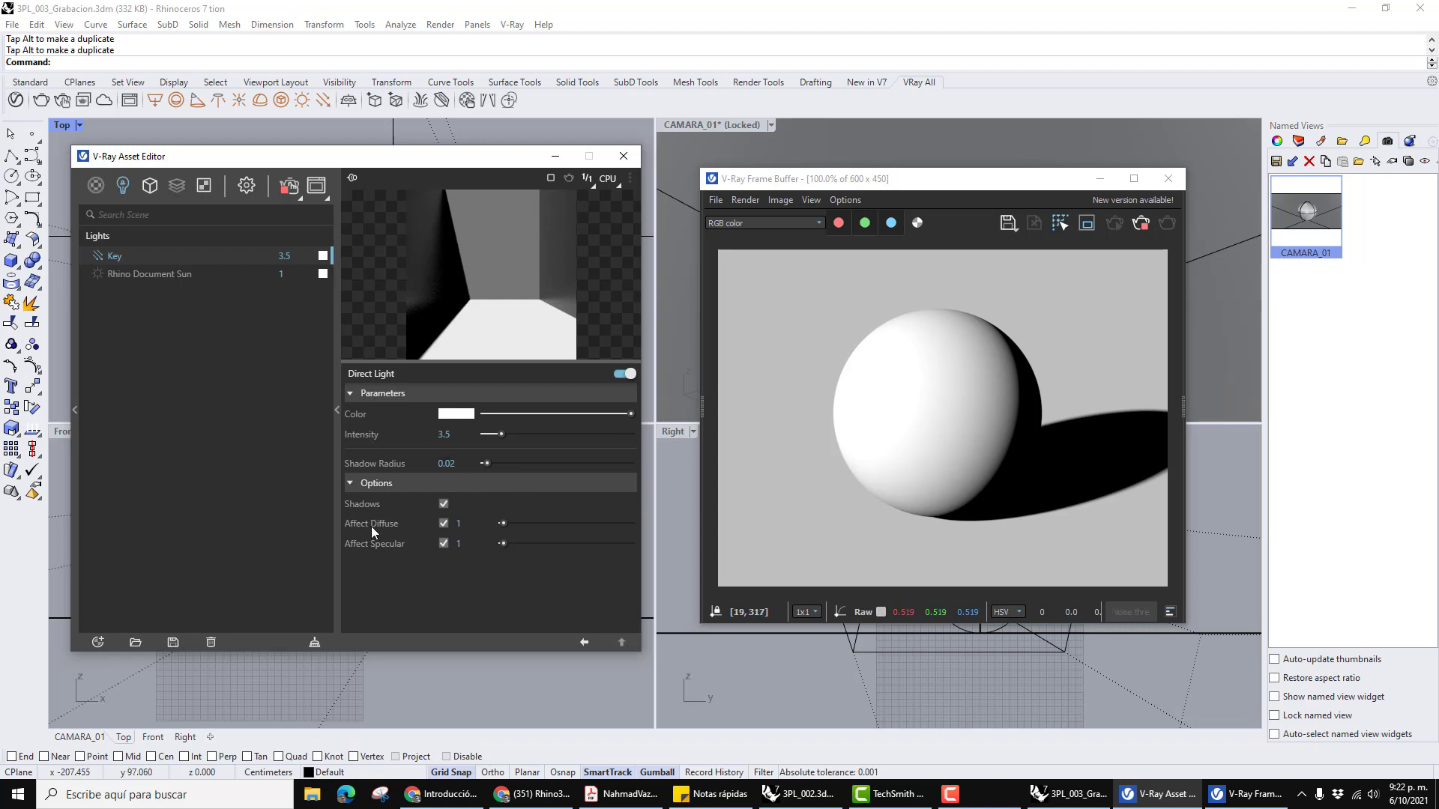
{"action": "left_click", "coordinate": [350, 483]}
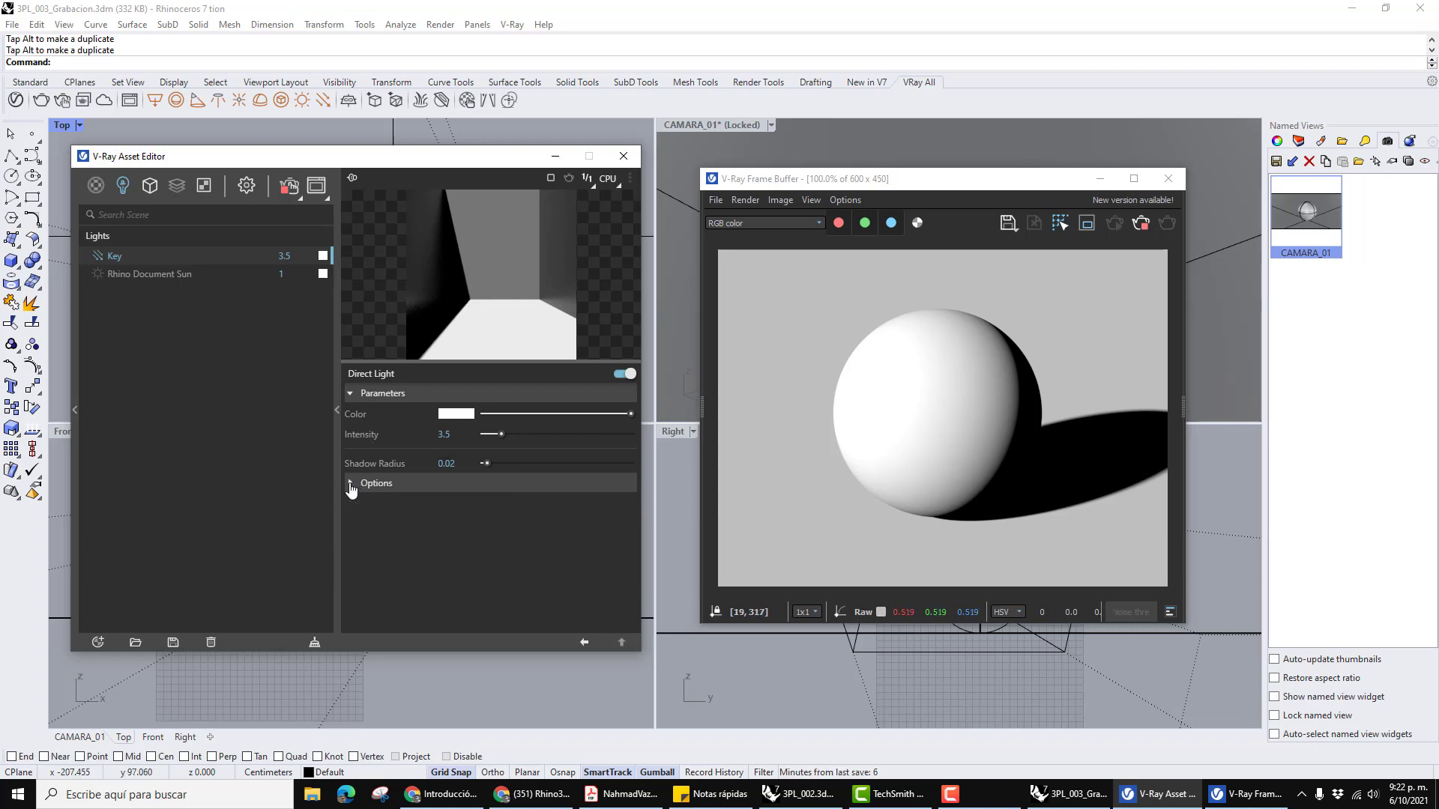
{"action": "left_click", "coordinate": [350, 485]}
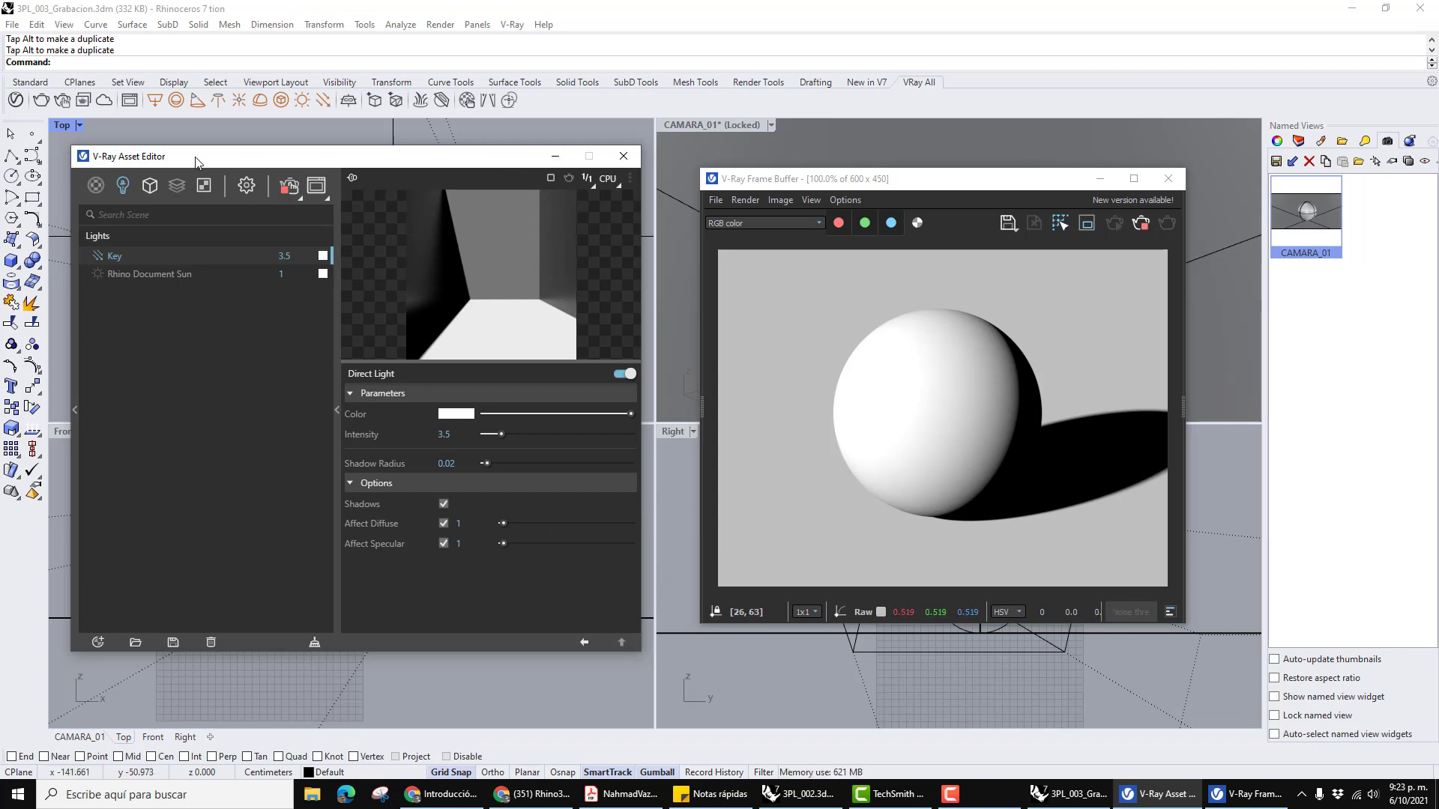
Uncover the Top view, select the Key light there and minimize the Asset Editor.
{"action": "left_click_drag", "start_coordinate": [197, 162], "coordinate": [859, 183]}
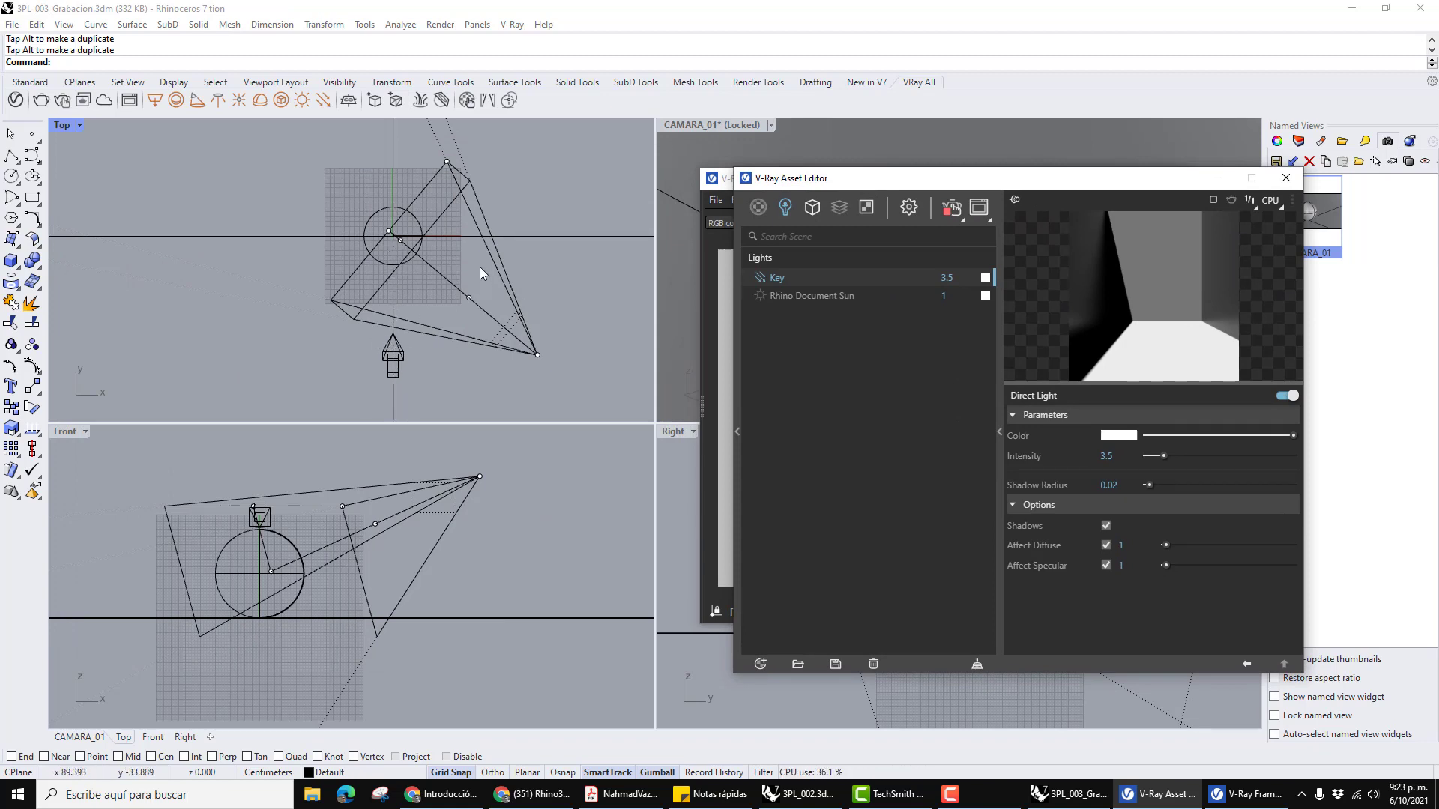
{"action": "right_click_drag", "start_coordinate": [480, 267], "coordinate": [454, 302]}
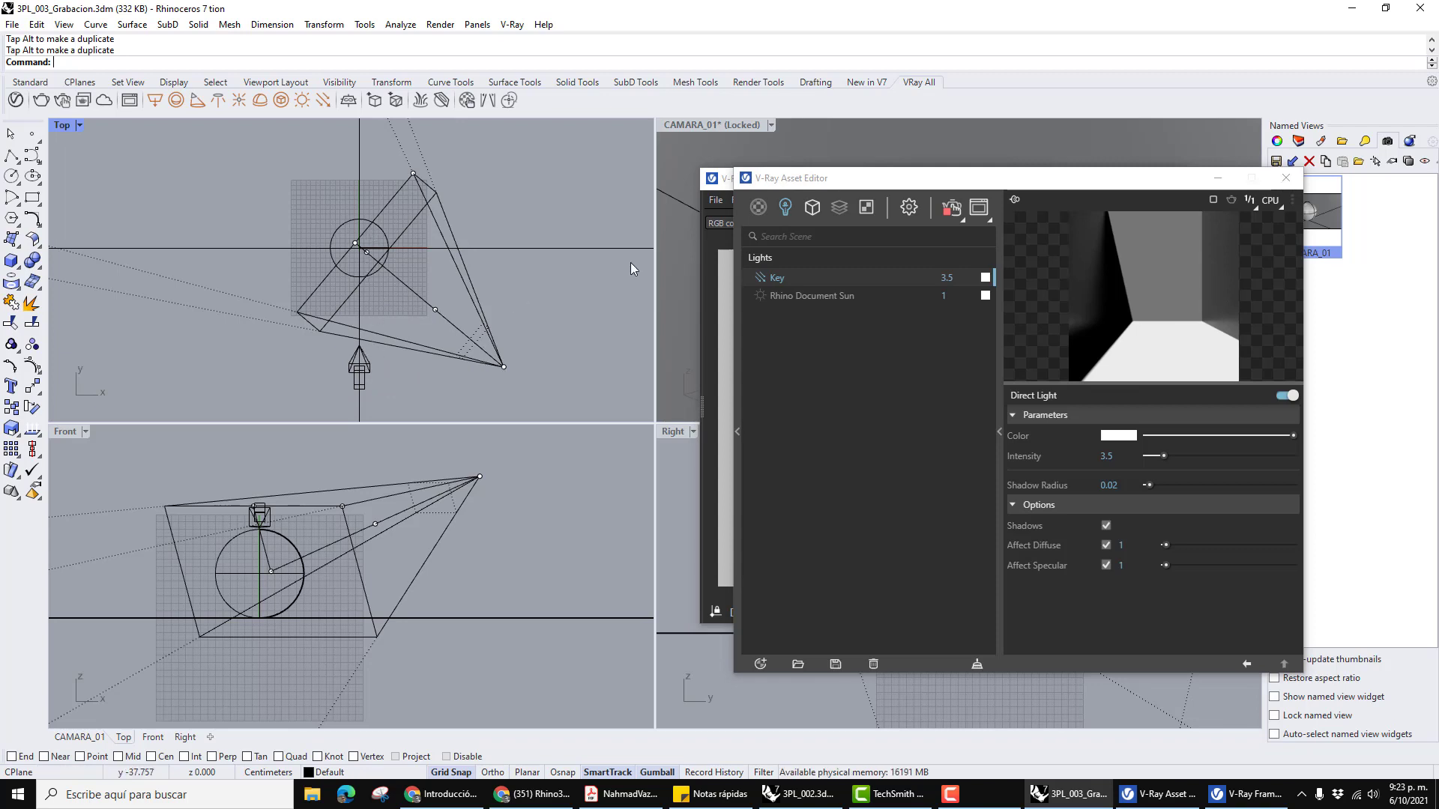
{"action": "left_click_drag", "start_coordinate": [885, 187], "coordinate": [729, 212]}
{"action": "left_click", "coordinate": [362, 377]}
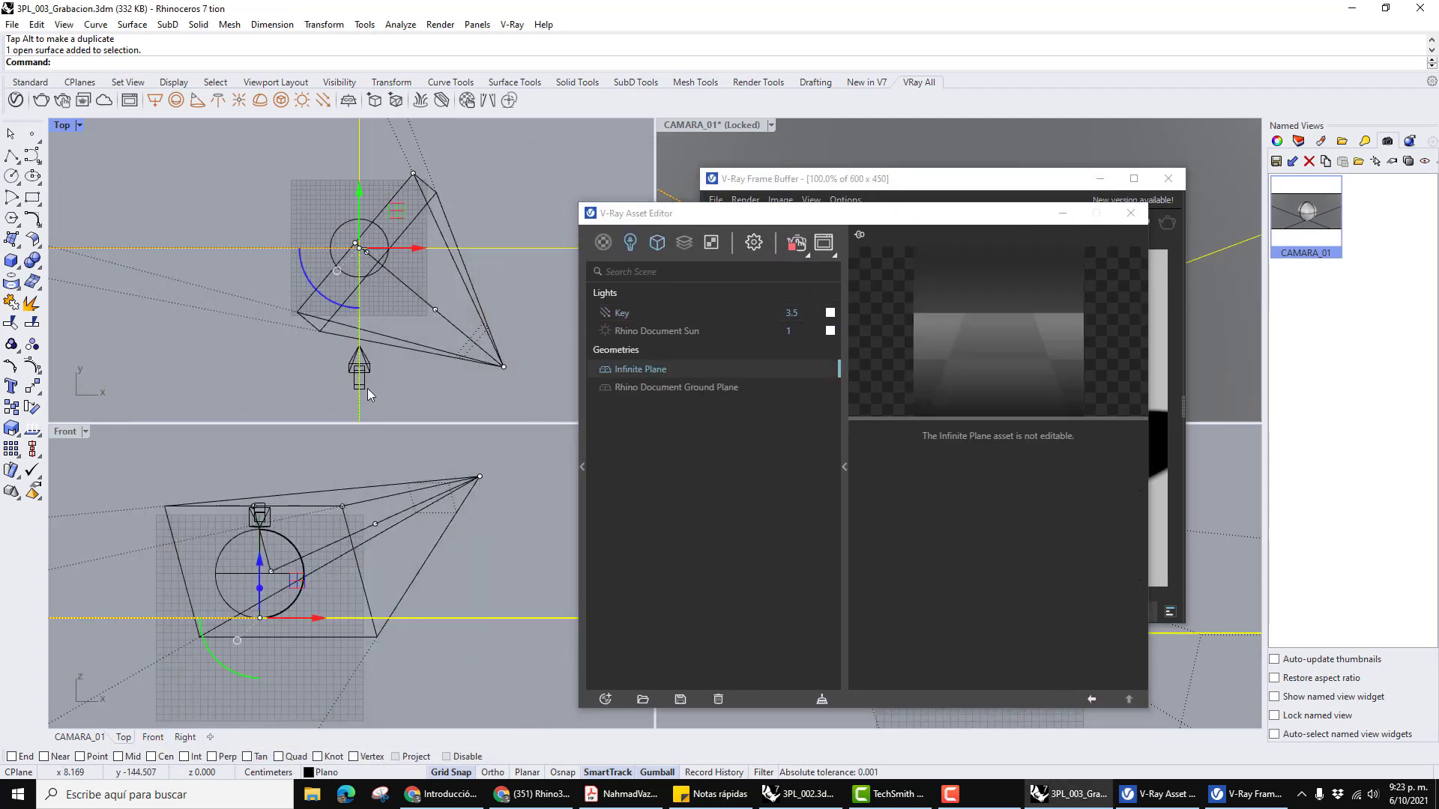
{"action": "left_click", "coordinate": [367, 376]}
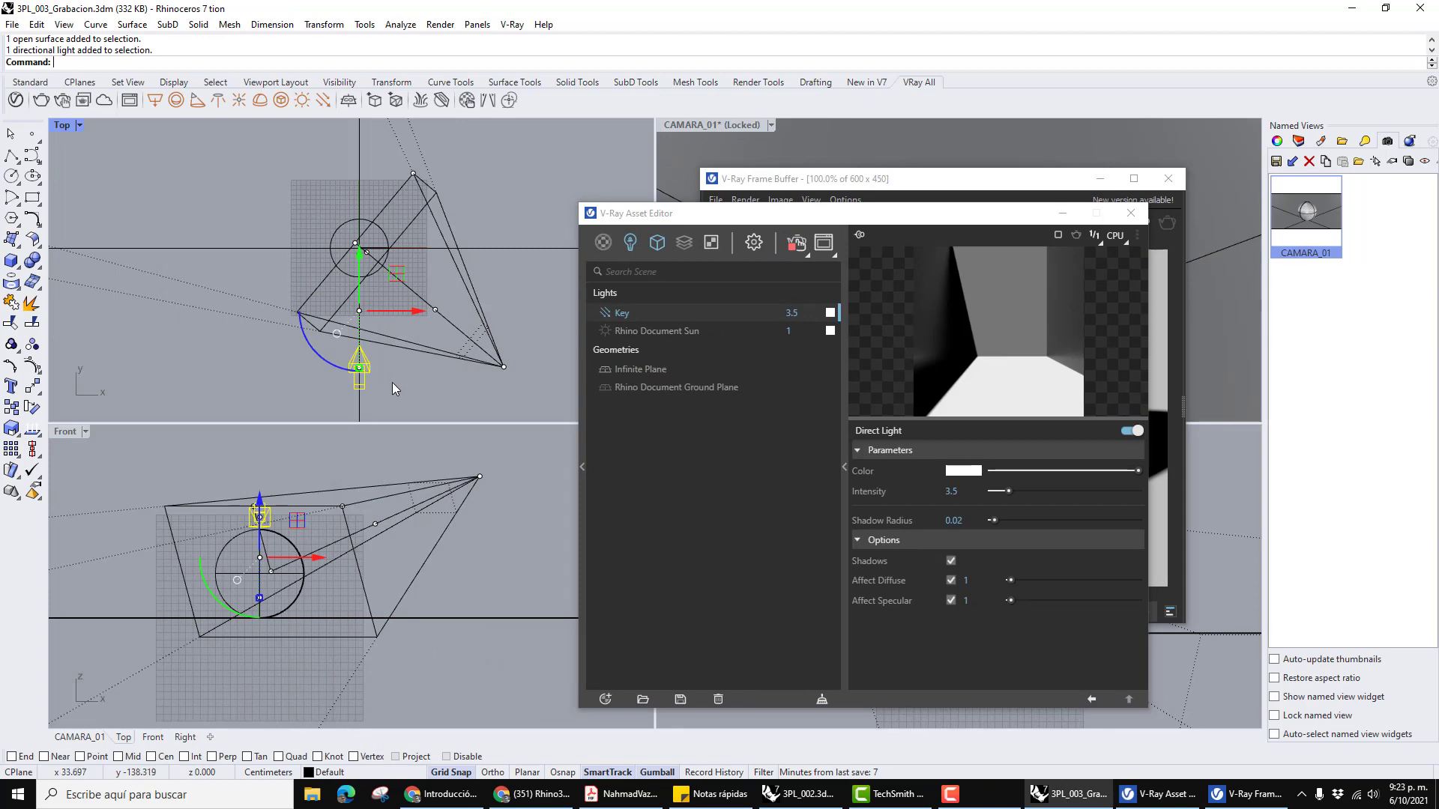
{"action": "left_click", "coordinate": [1063, 213]}
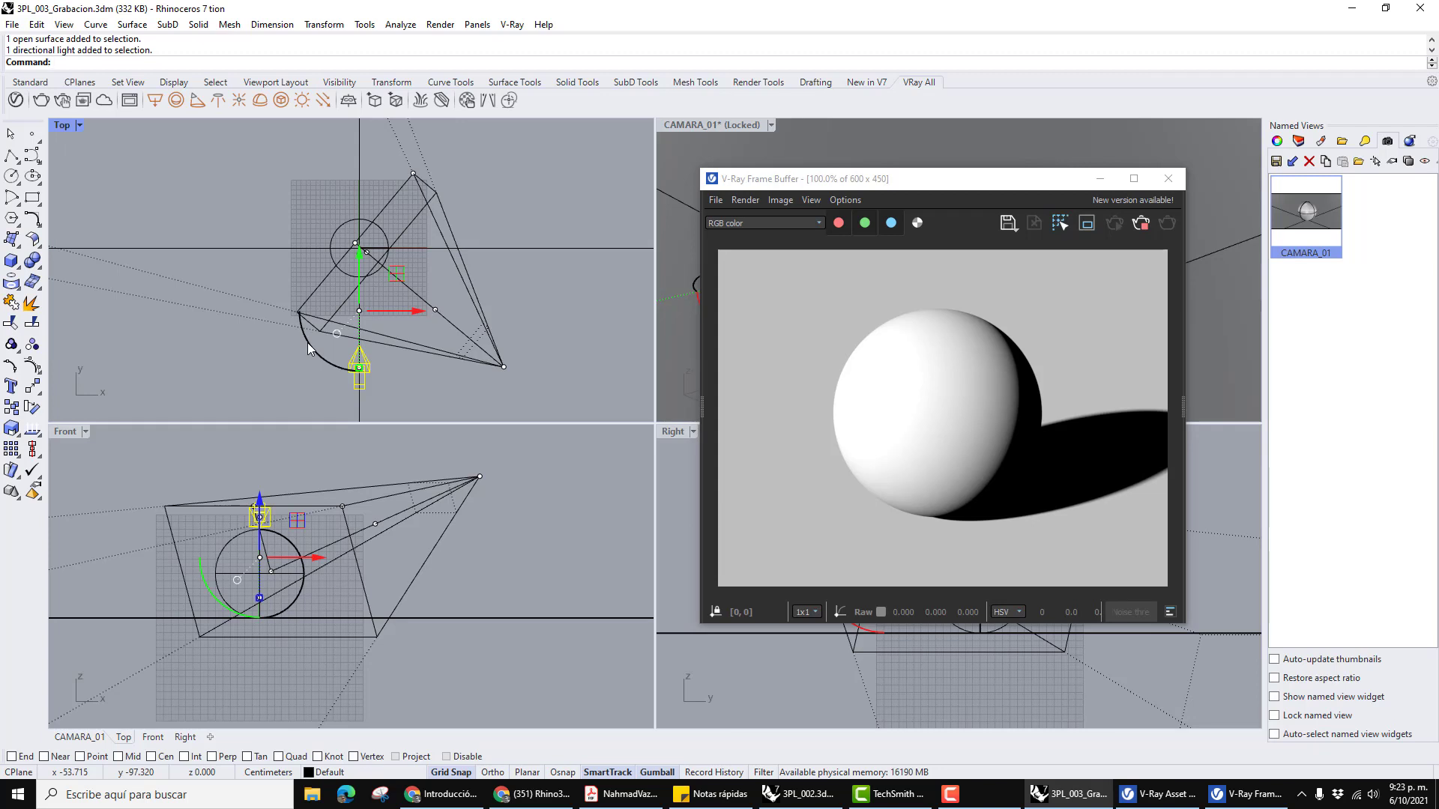
Try rotating the Key light in the Top view, undo the rotation and deselect the light.
{"action": "left_click_drag", "start_coordinate": [309, 349], "coordinate": [357, 367]}
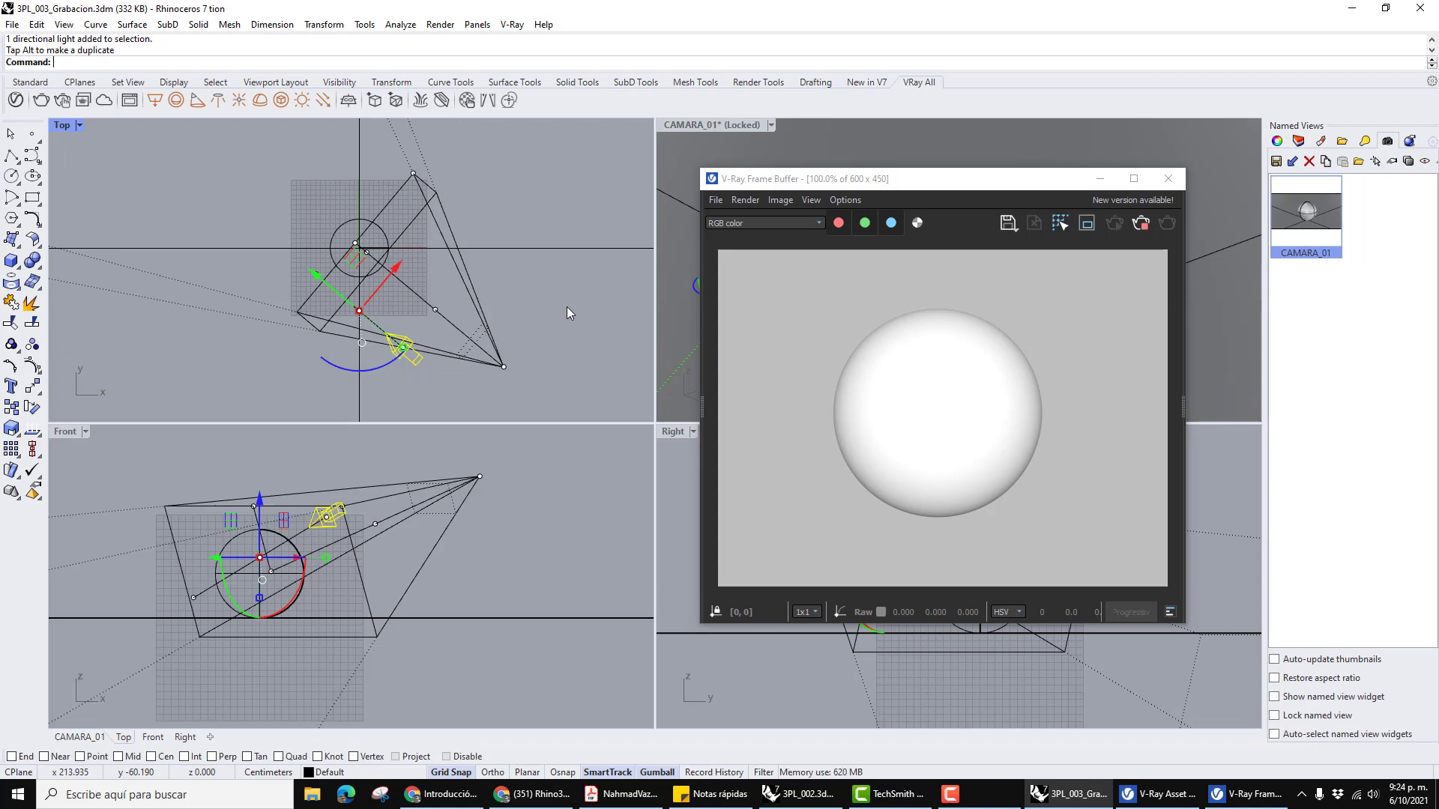
{"action": "key", "text": "ctrl+z"}
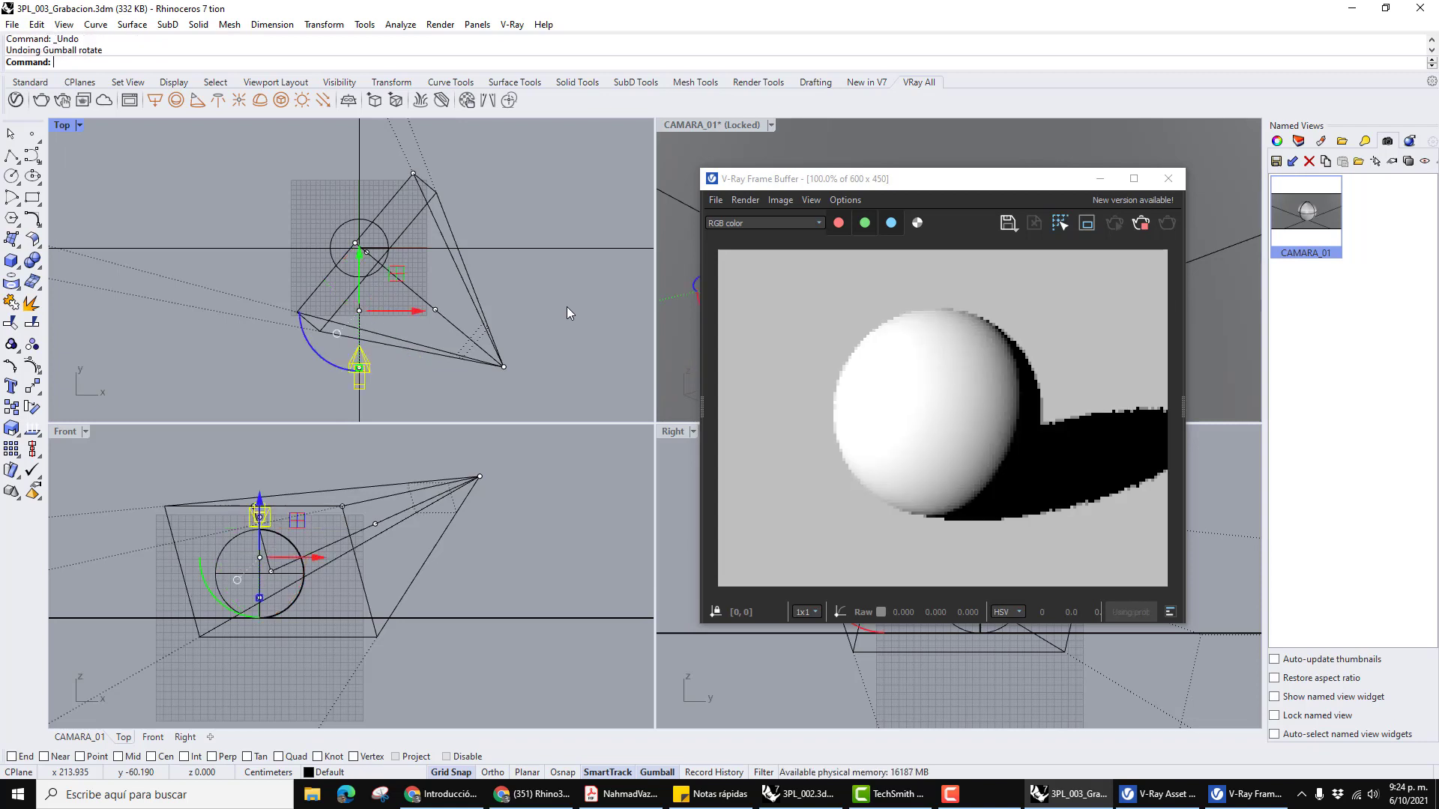
{"action": "left_click", "coordinate": [551, 314]}
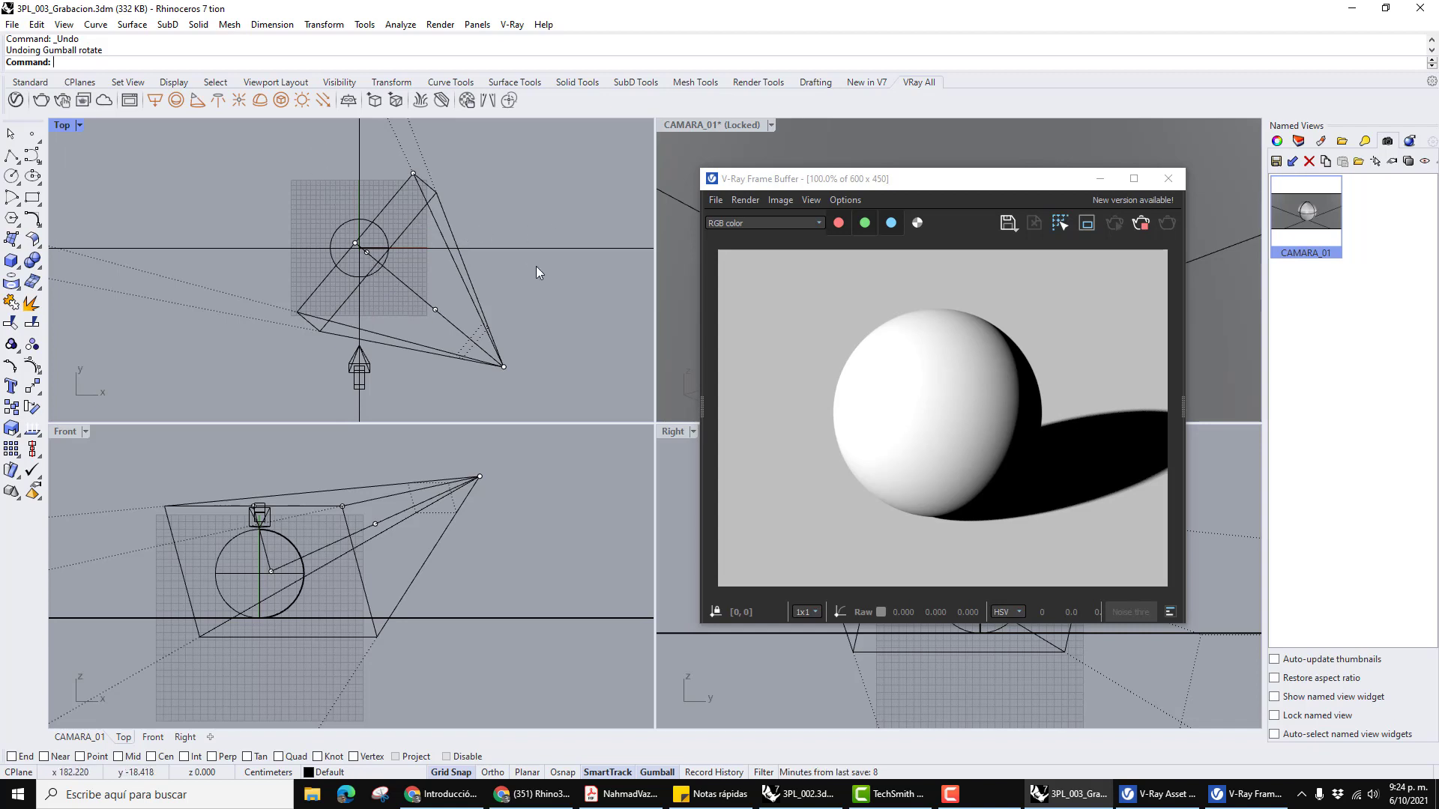
Shift the Frame Buffer slightly away from the Top view and lock the infinite plane and the sphere.
{"action": "left_click_drag", "start_coordinate": [929, 178], "coordinate": [967, 186]}
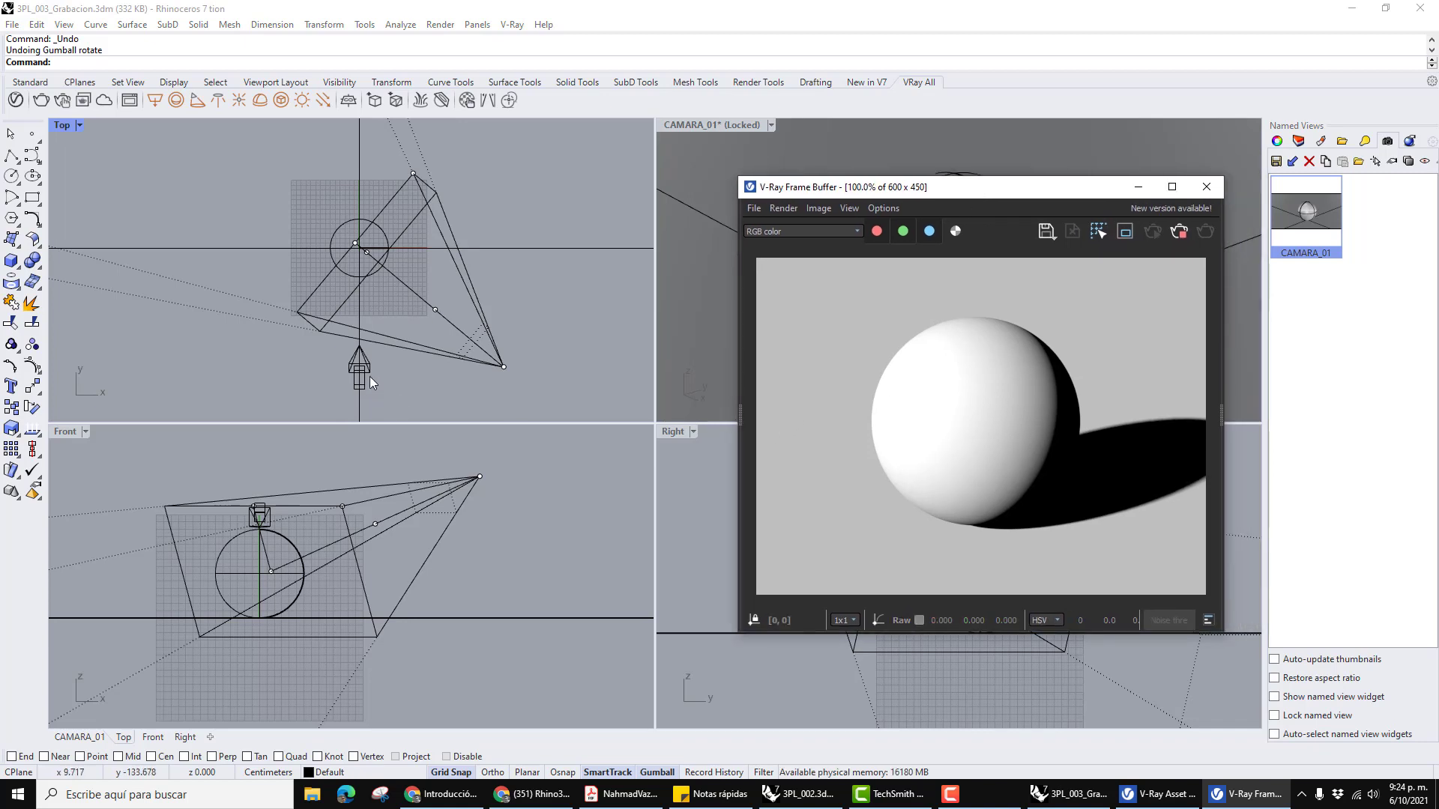
{"action": "left_click", "coordinate": [391, 374]}
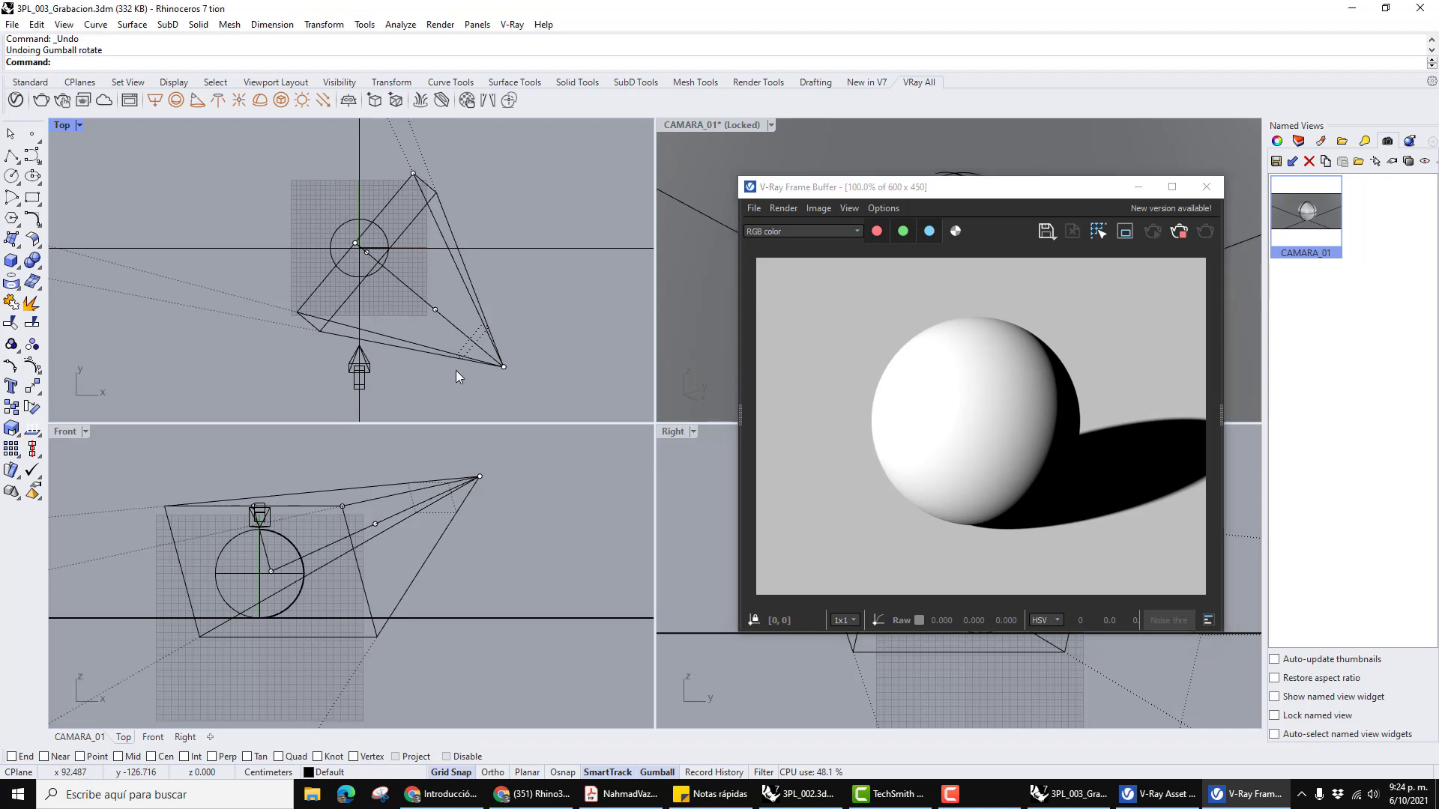
{"action": "left_click", "coordinate": [359, 367]}
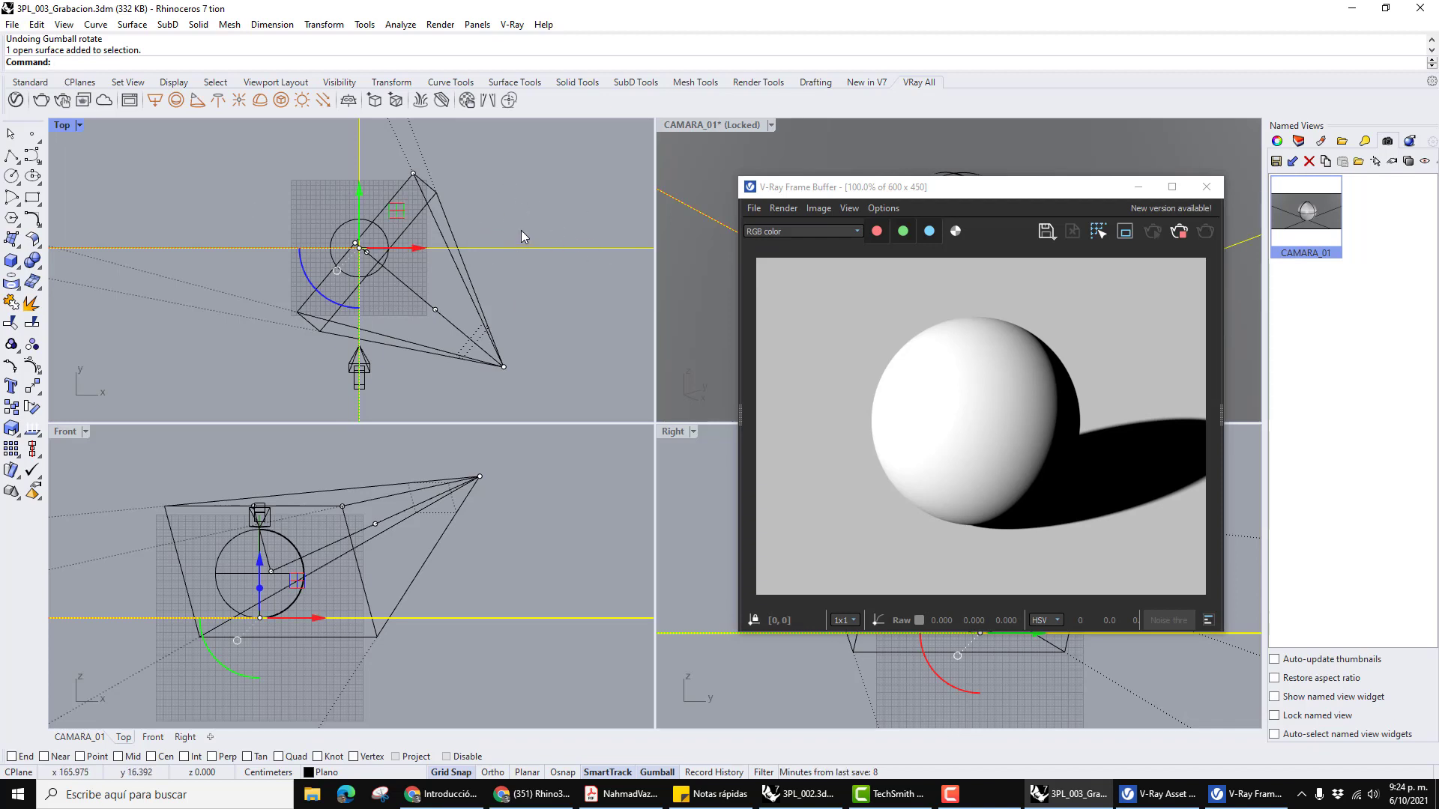
{"action": "left_click", "coordinate": [24, 82]}
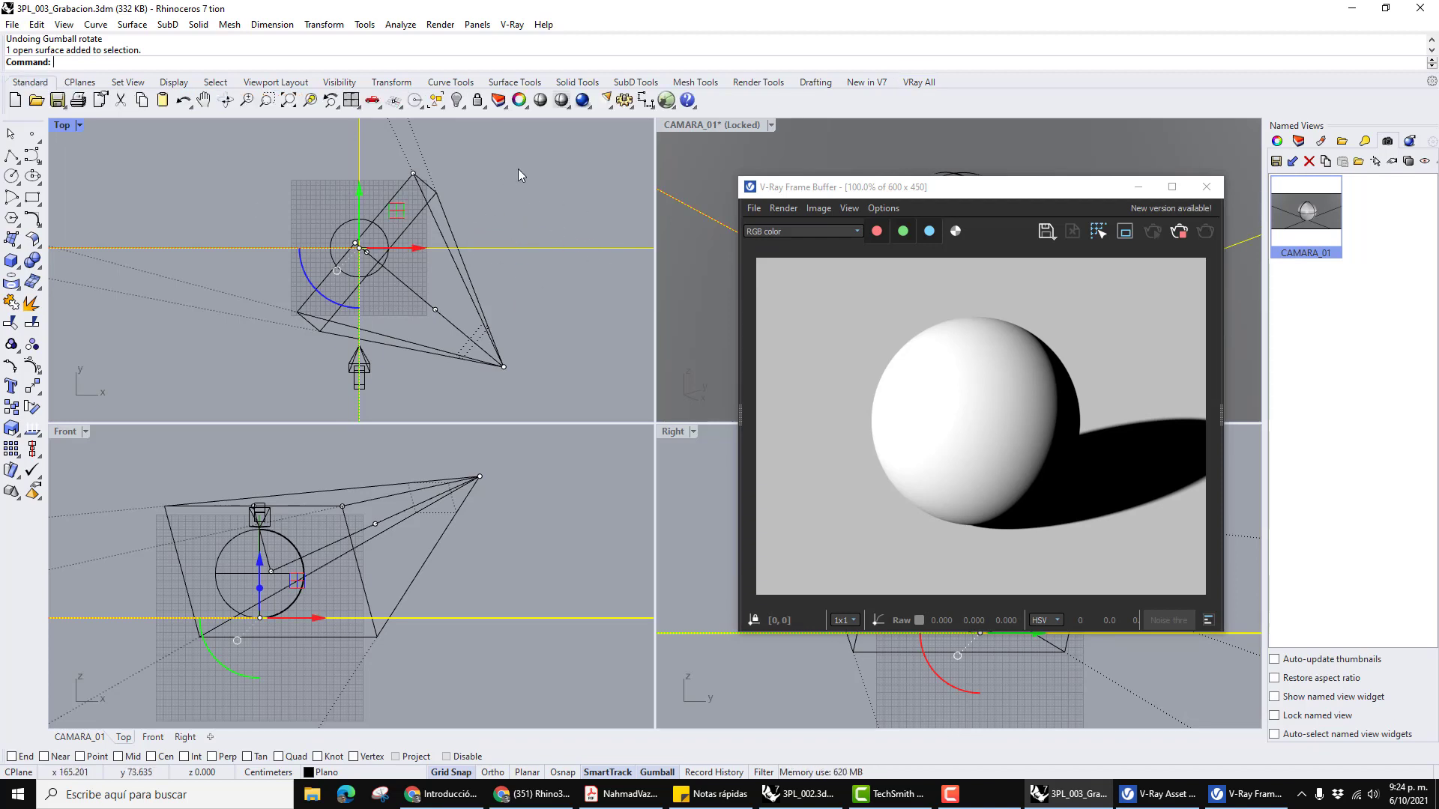
{"action": "left_click", "coordinate": [478, 100]}
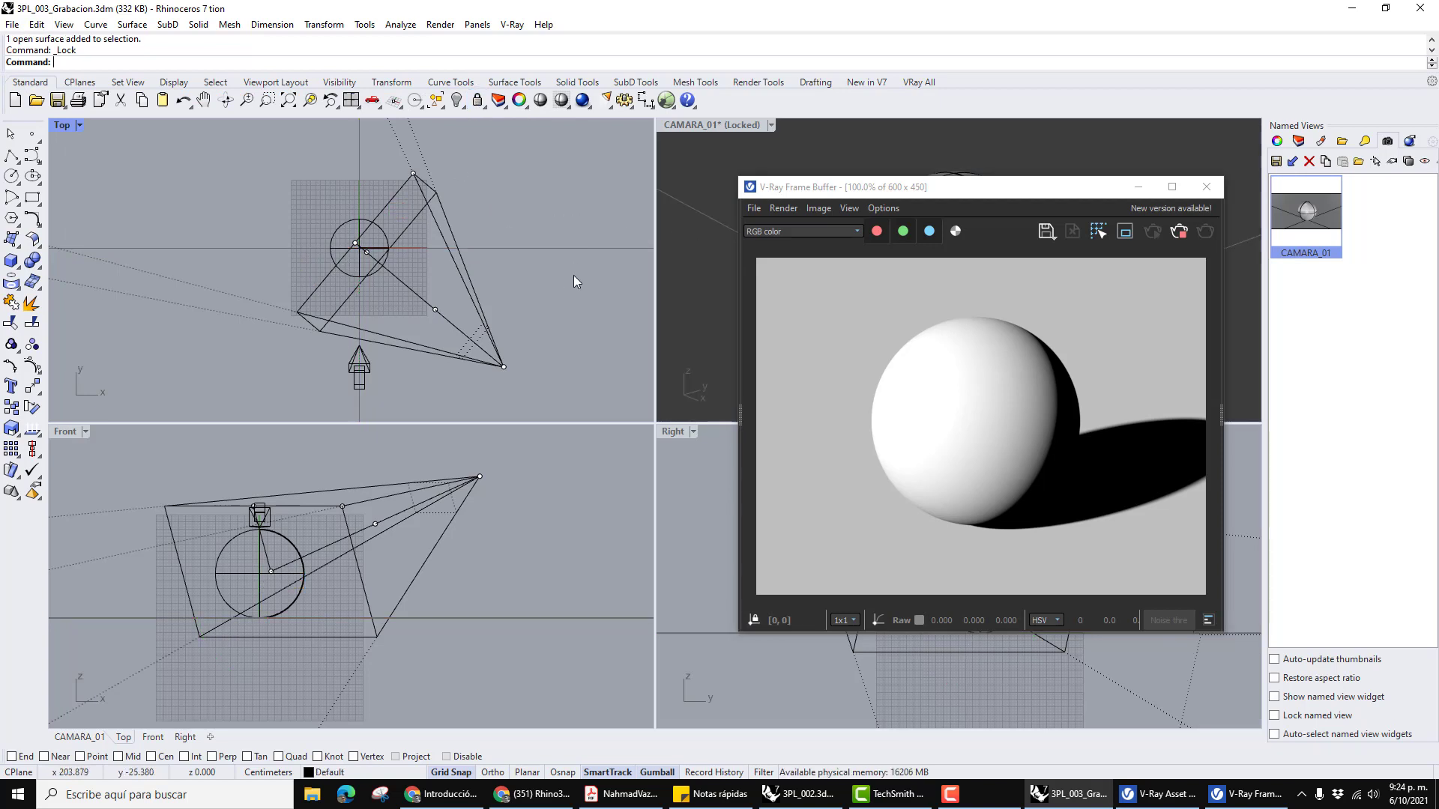
{"action": "left_click", "coordinate": [343, 225]}
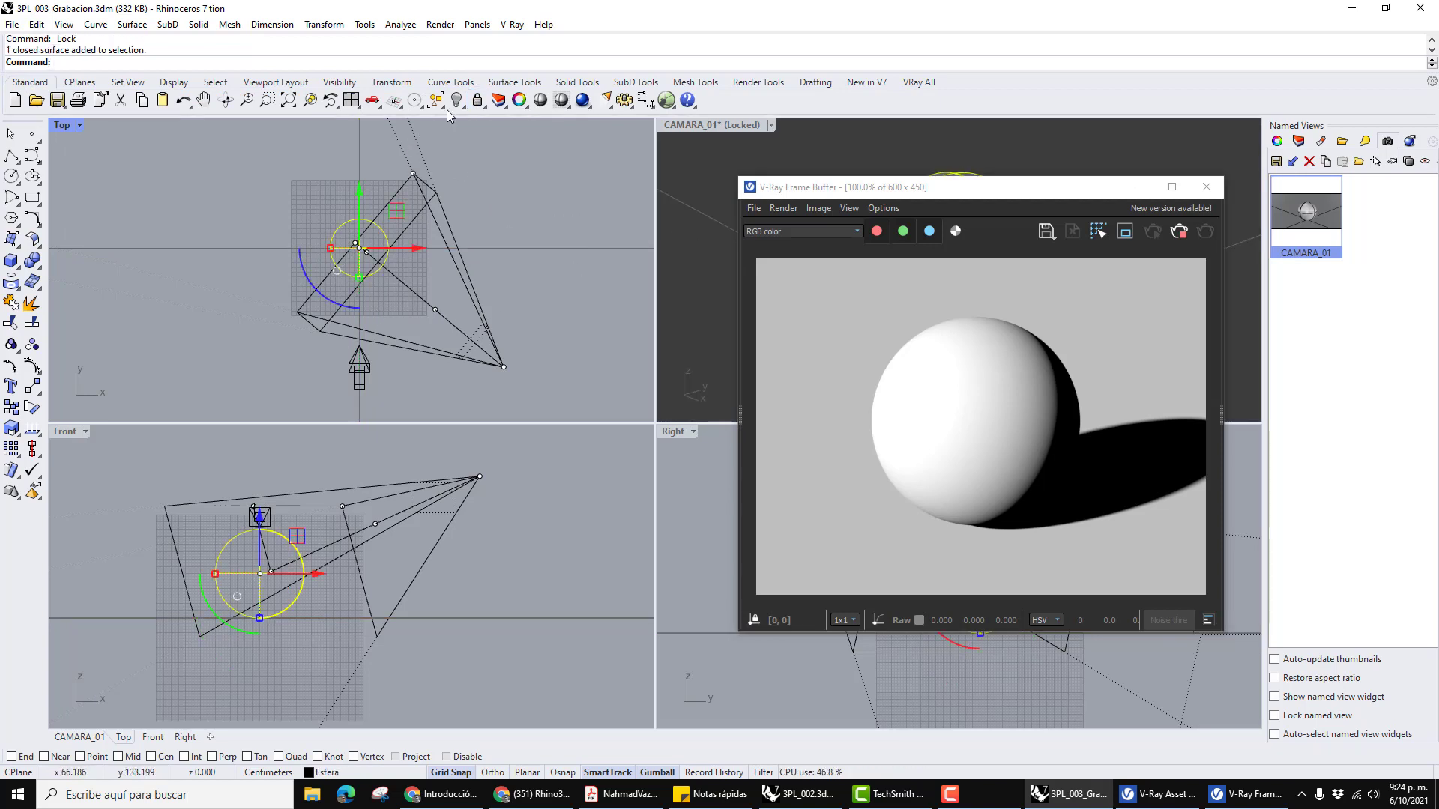
{"action": "left_click", "coordinate": [477, 100]}
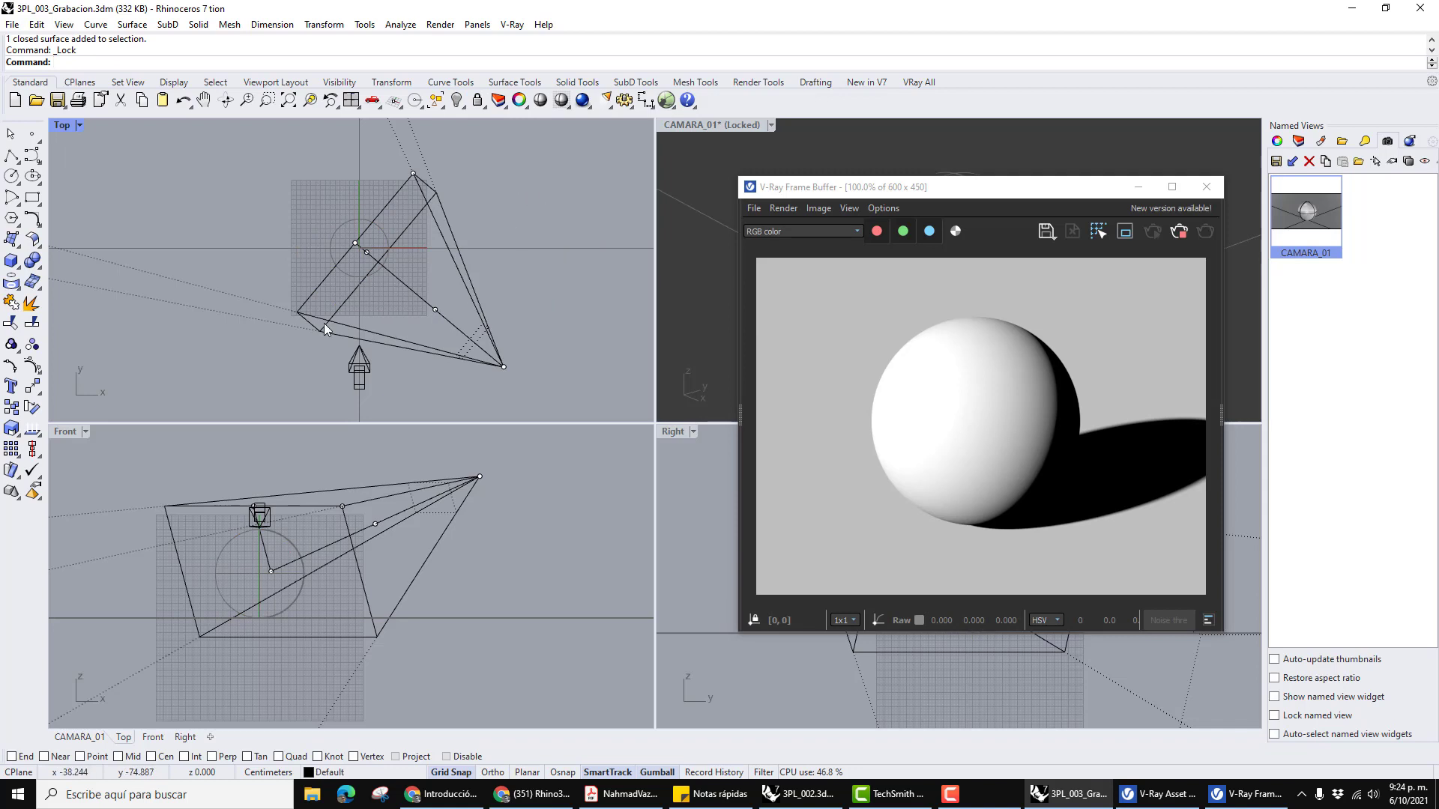
Duplicate the Key light in place and position the copy on the sphere's +X side in the Top view, turned to face it.
{"action": "left_click", "coordinate": [360, 368]}
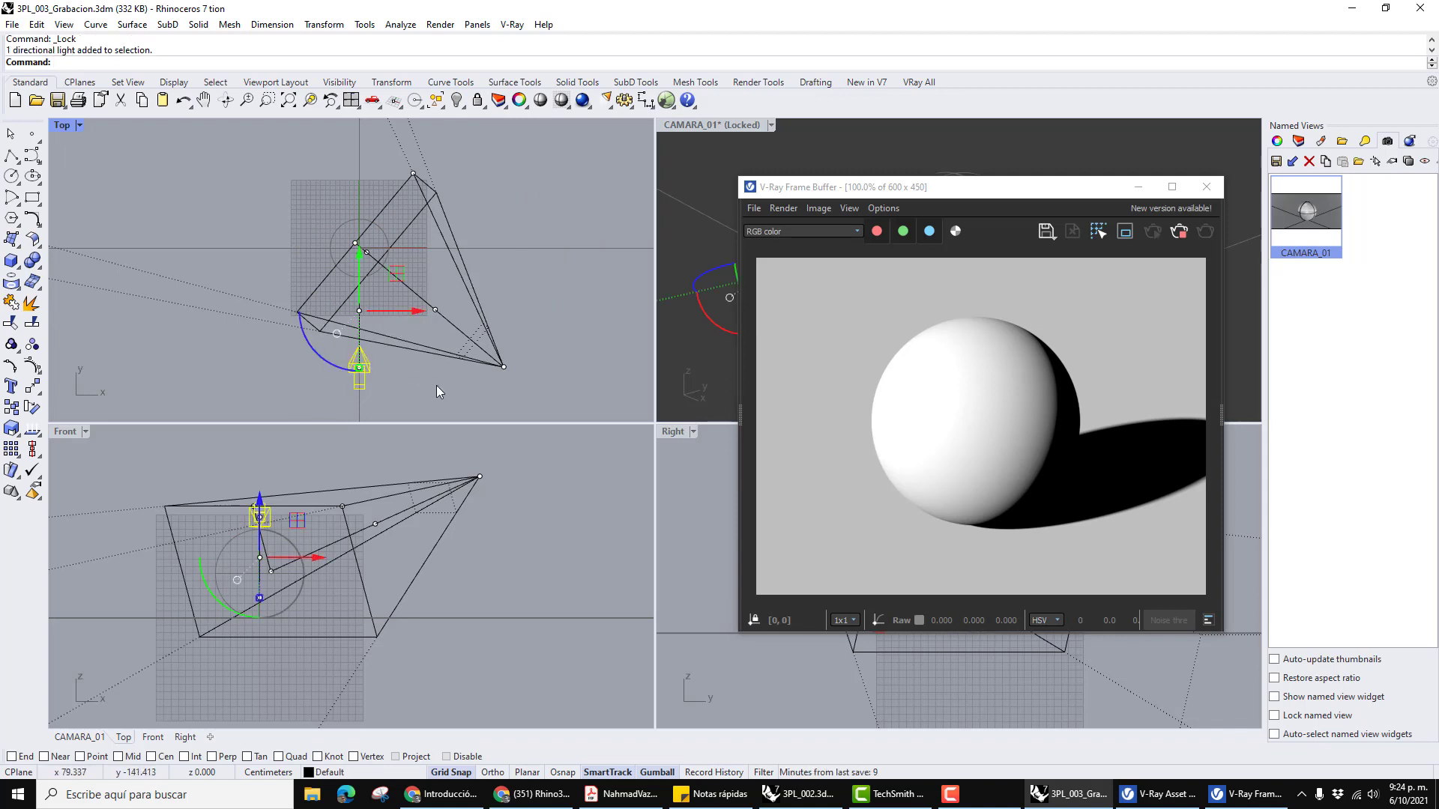
{"action": "key", "text": "ctrl+c"}
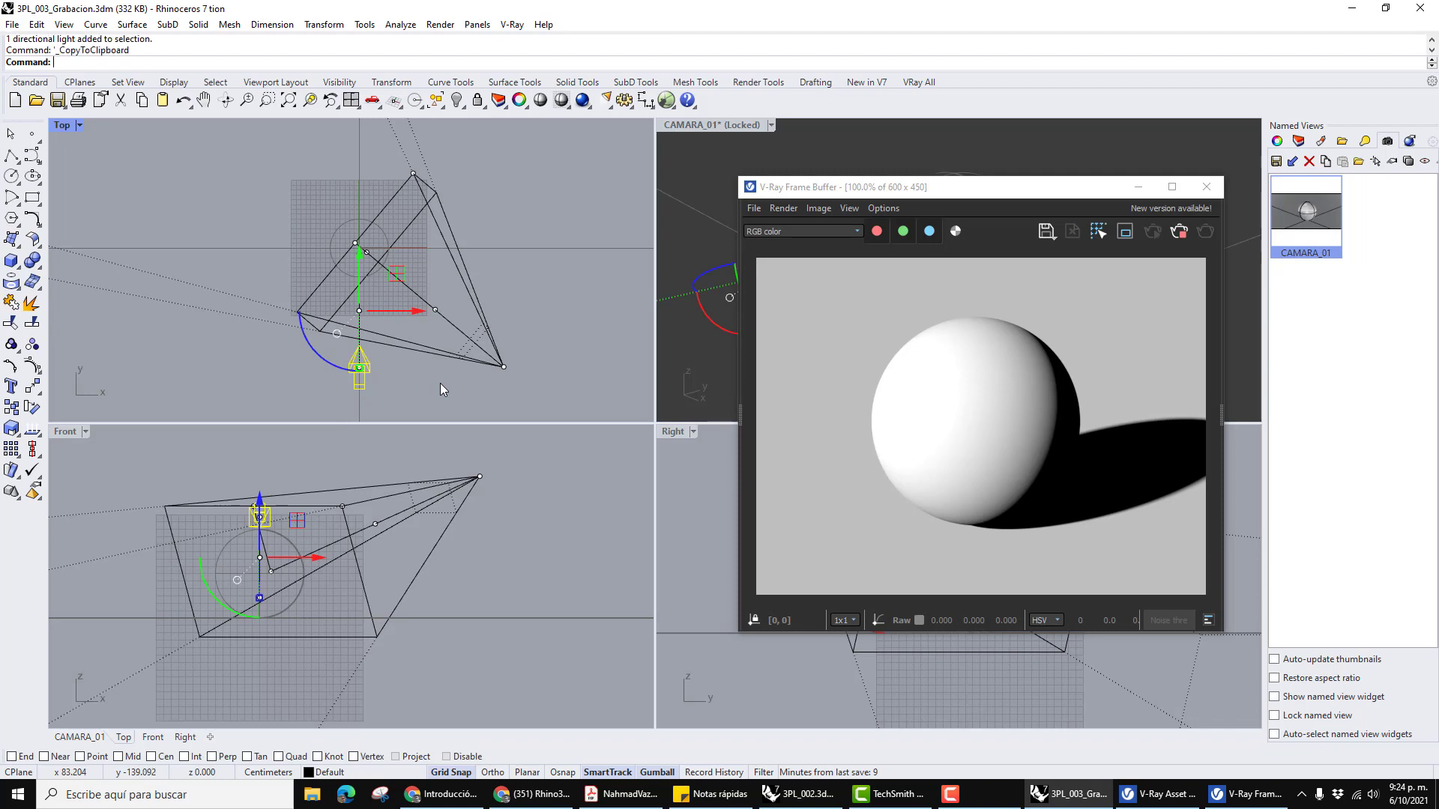
{"action": "key", "text": "ctrl+v"}
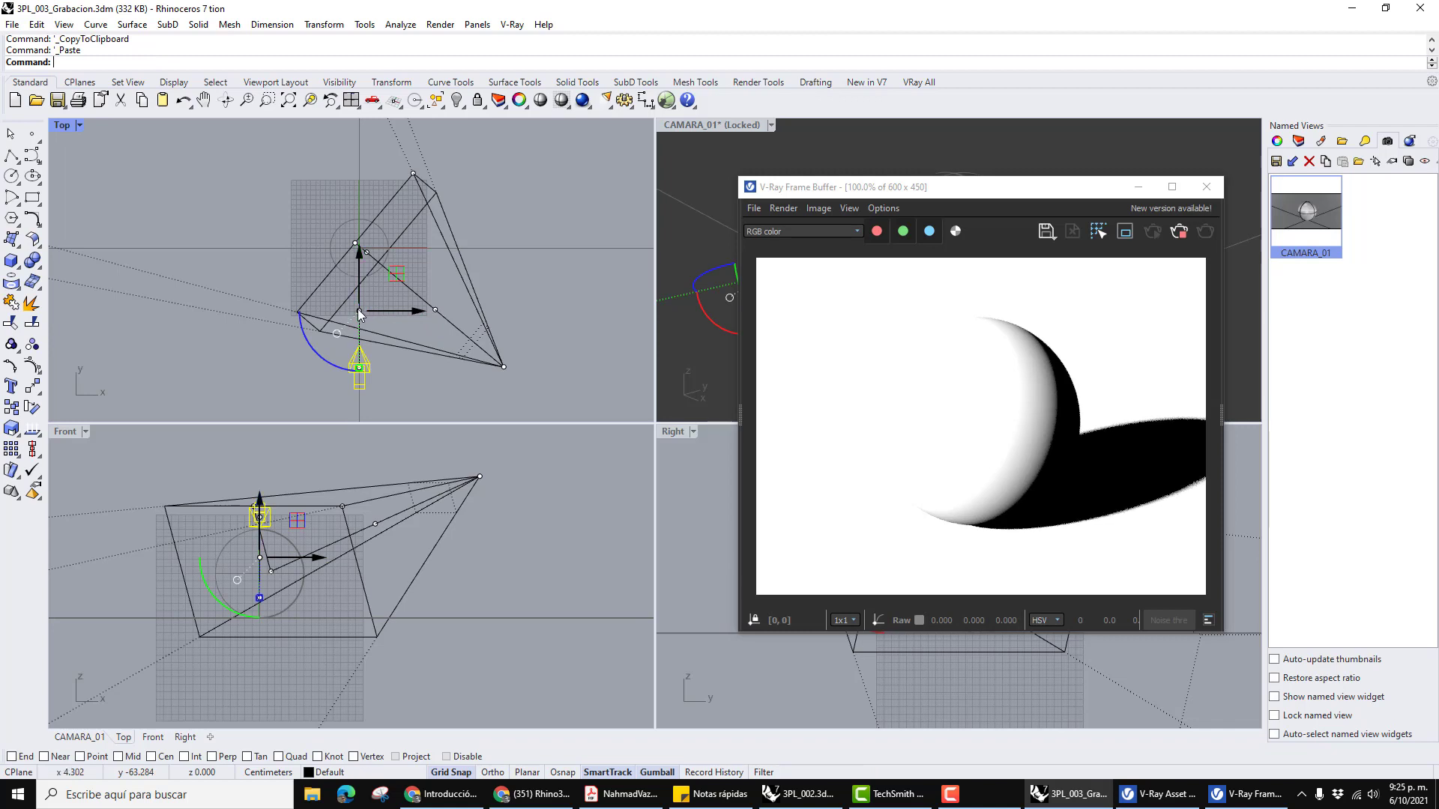
{"action": "left_click_drag", "start_coordinate": [373, 310], "coordinate": [493, 289]}
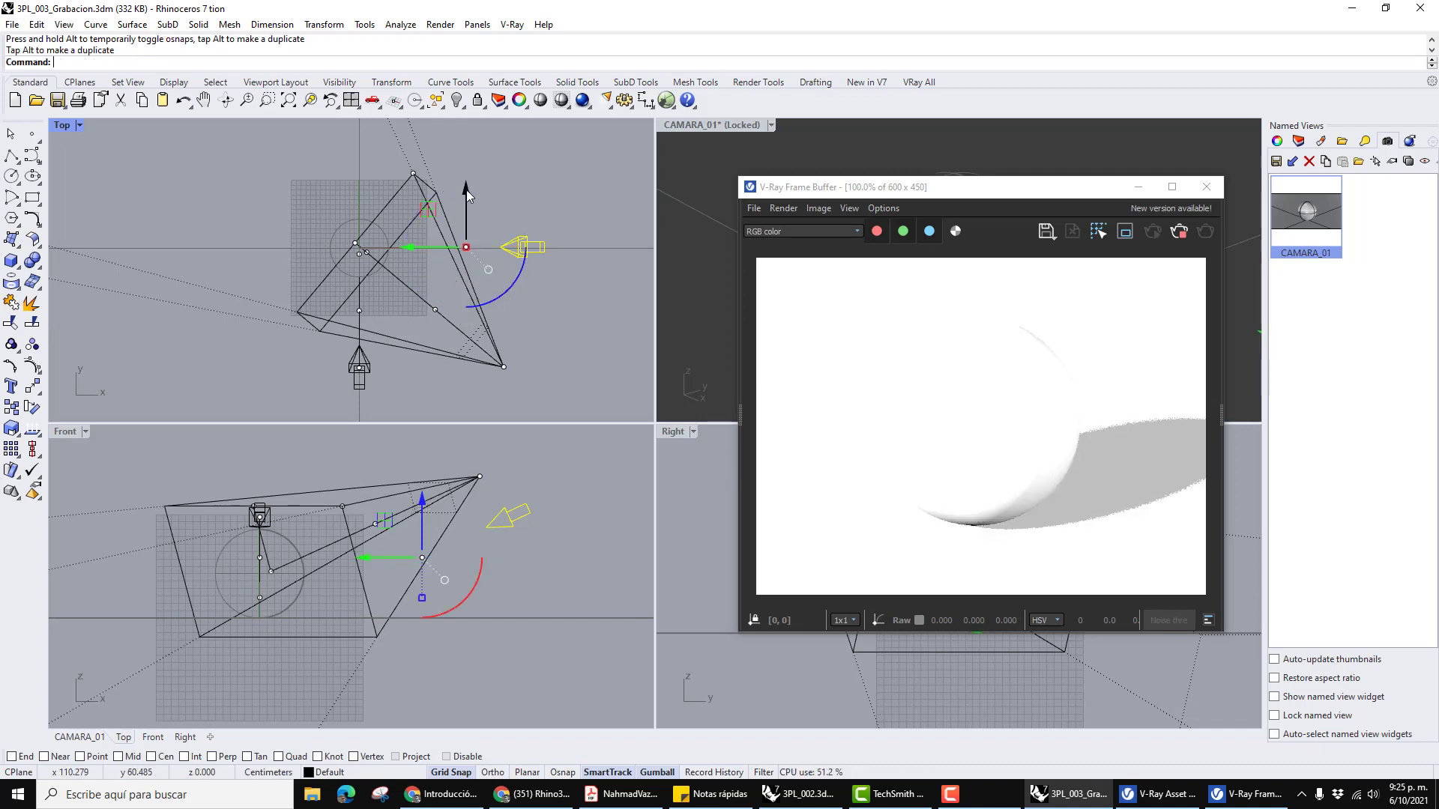
Align the copied light with the sphere's X axis in the Top view and move it slightly closer to the sphere.
{"action": "left_click_drag", "start_coordinate": [466, 190], "coordinate": [467, 195]}
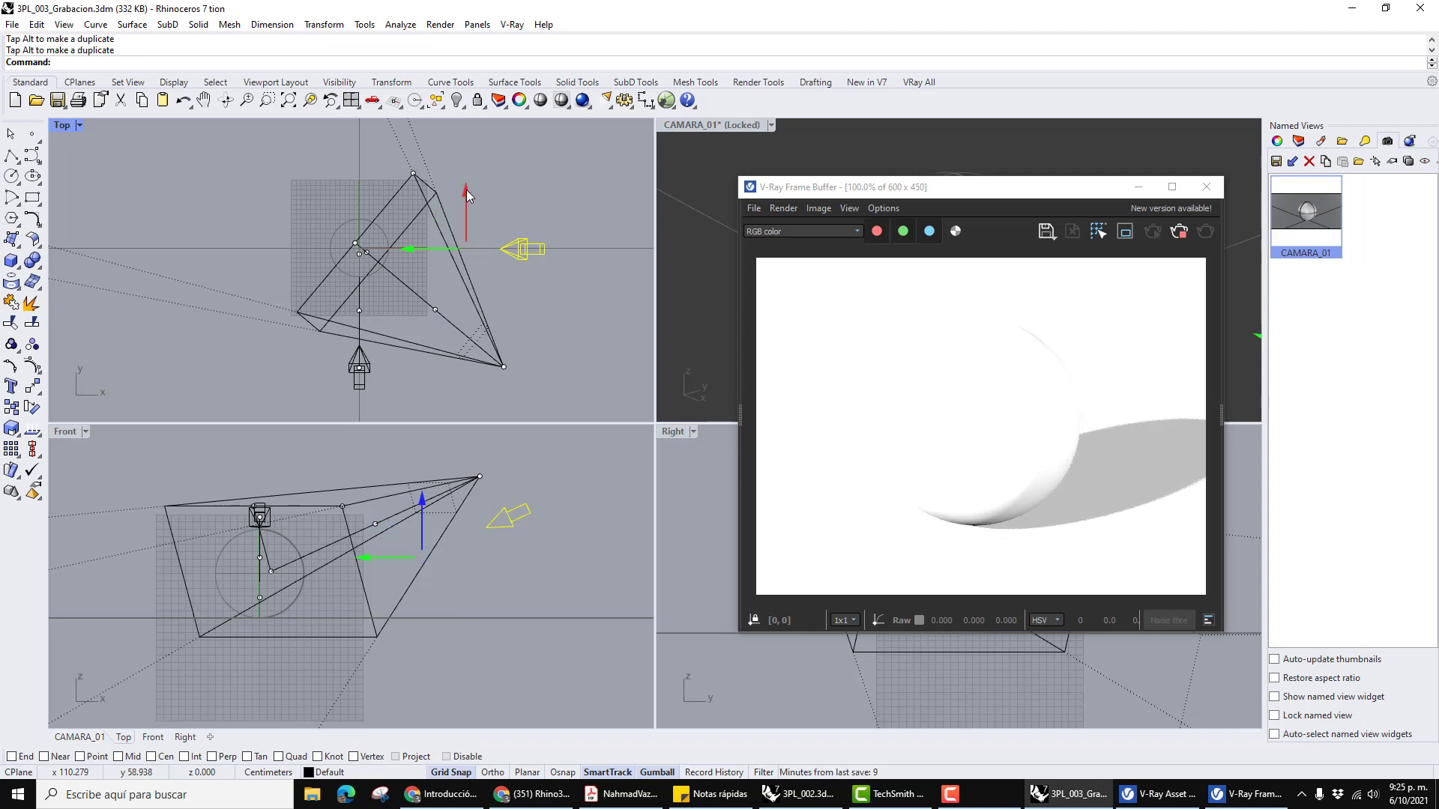
{"action": "left_click", "coordinate": [466, 196]}
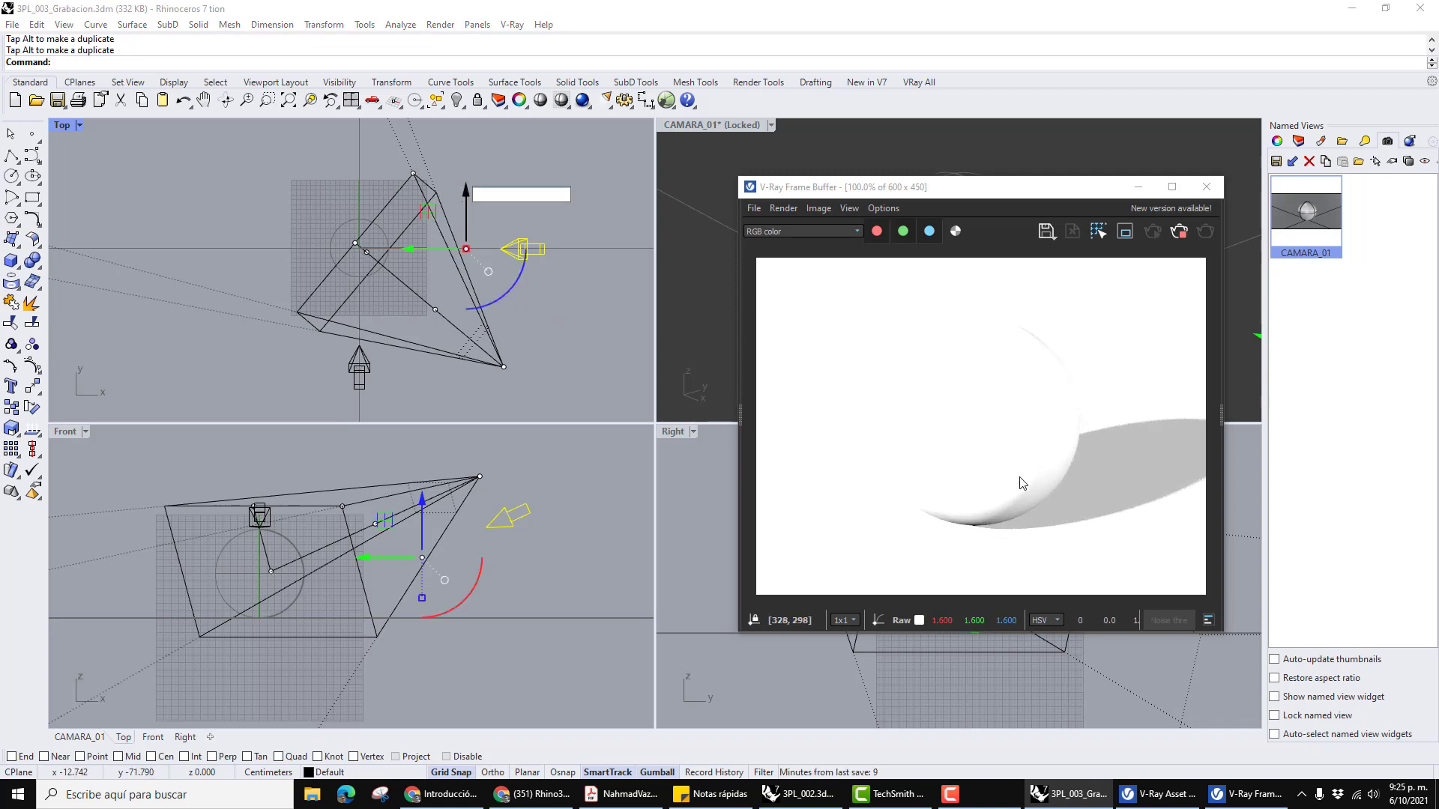
{"action": "left_click", "coordinate": [569, 367]}
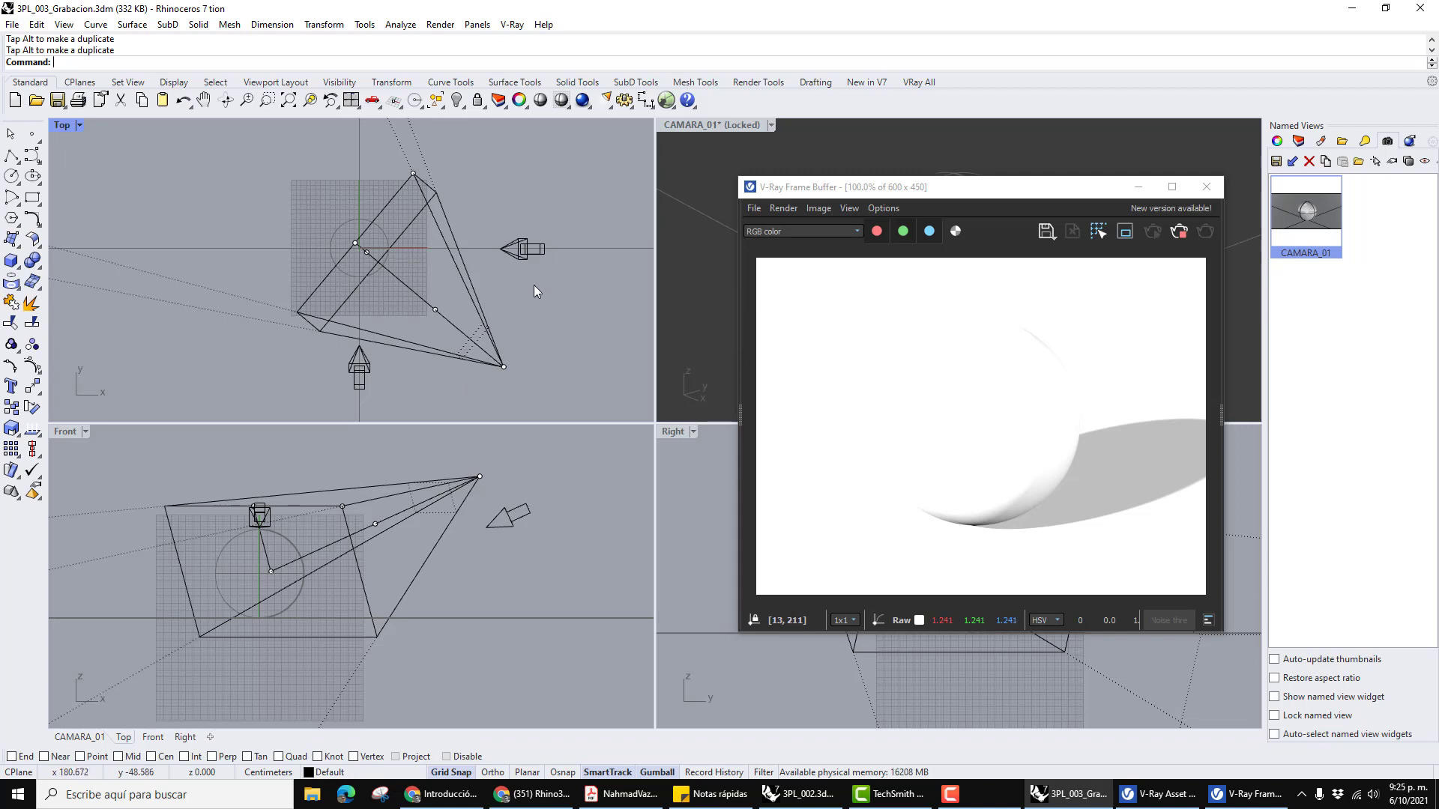
{"action": "left_click", "coordinate": [527, 253]}
{"action": "left_click_drag", "start_coordinate": [522, 253], "coordinate": [494, 256]}
{"action": "left_click", "coordinate": [514, 309]}
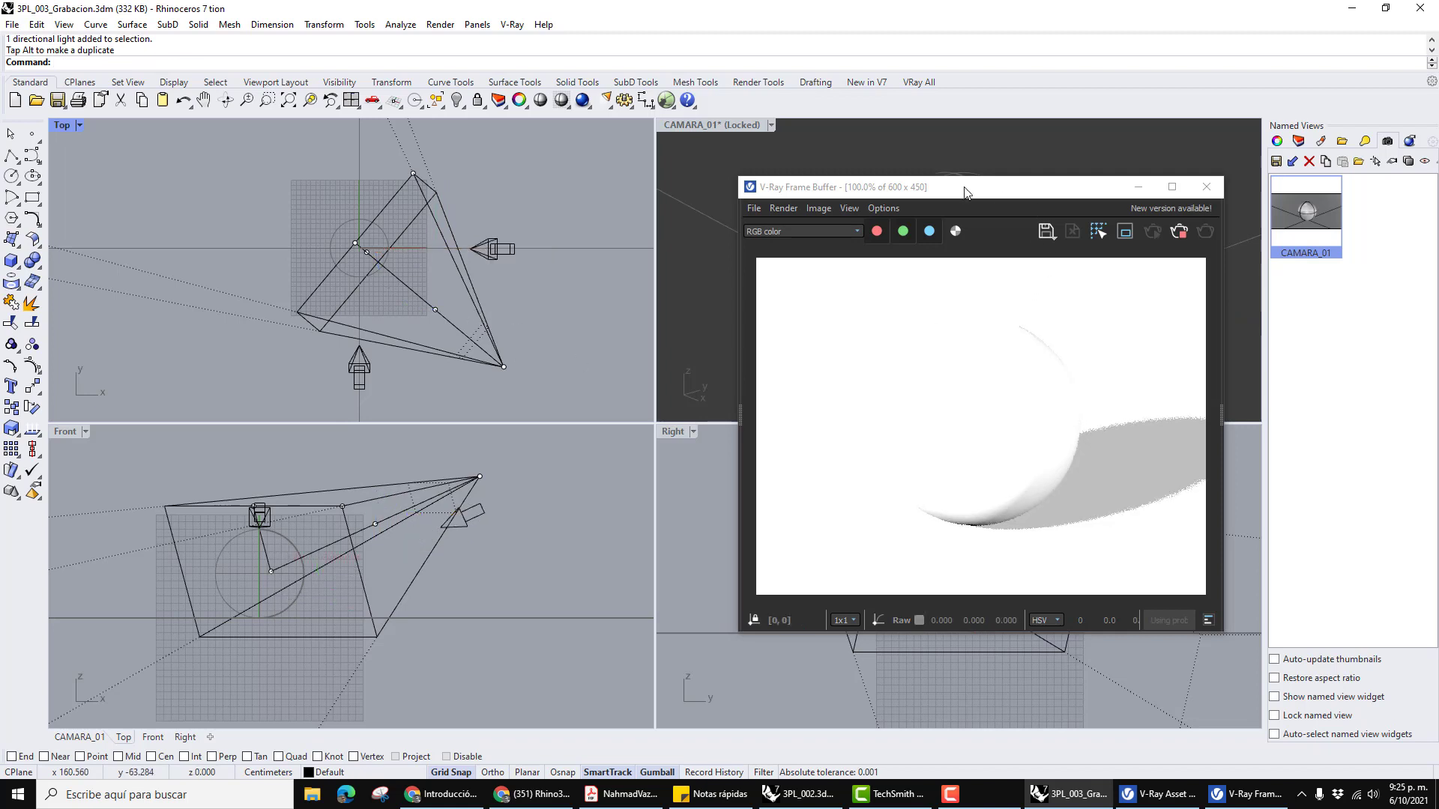
Restore the Asset Editor over the Top and Front views and rename the copied light Key#1 as Fill.
{"action": "left_click", "coordinate": [1157, 794]}
{"action": "left_click_drag", "start_coordinate": [660, 214], "coordinate": [164, 129]}
{"action": "left_click", "coordinate": [134, 245]}
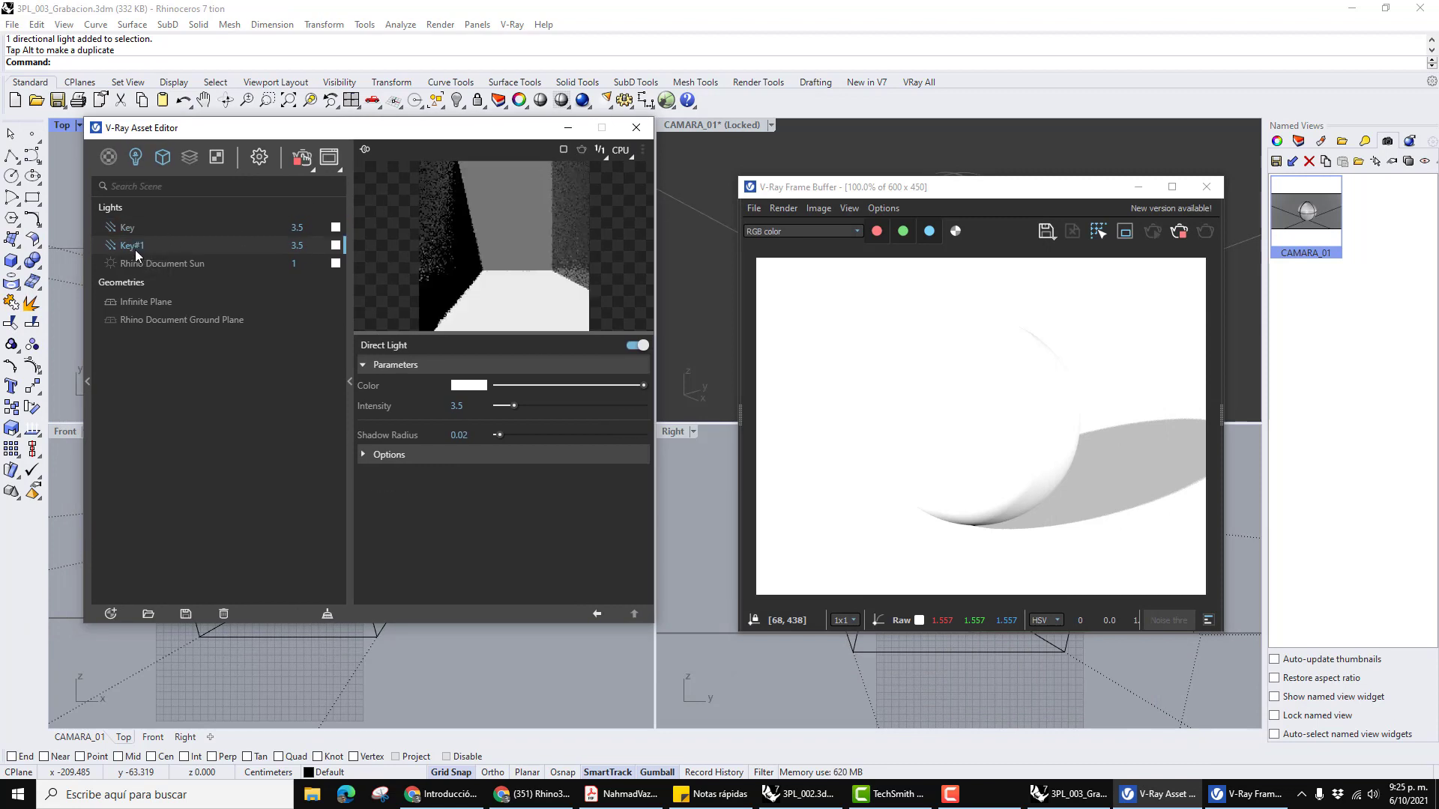
{"action": "right_click", "coordinate": [132, 244]}
{"action": "left_click", "coordinate": [169, 278]}
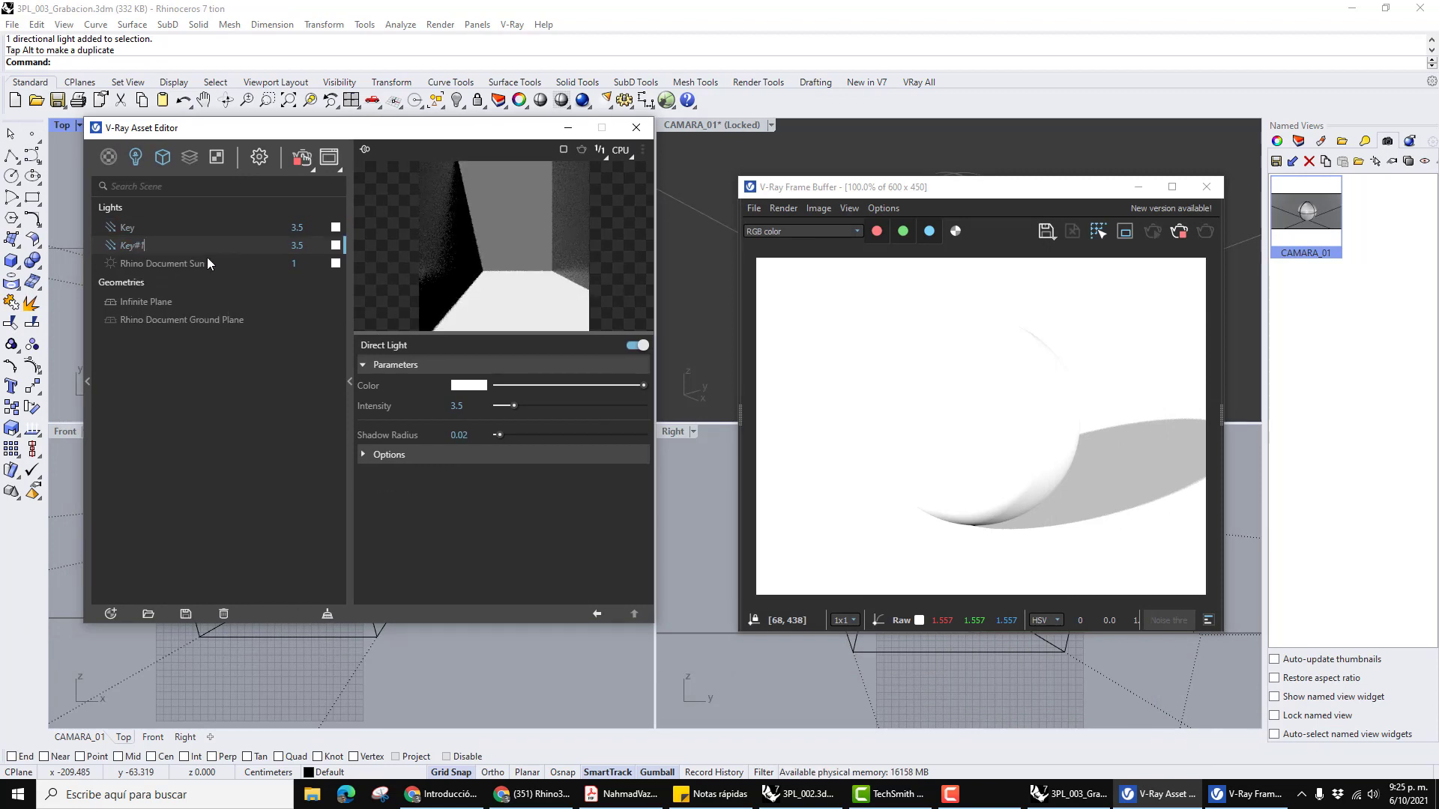
{"action": "type", "text": "Ke"}
{"action": "key", "text": "BackSpace"}
{"action": "key", "text": "BackSpace"}
{"action": "type", "text": "Fill"}
{"action": "key", "text": "Return"}
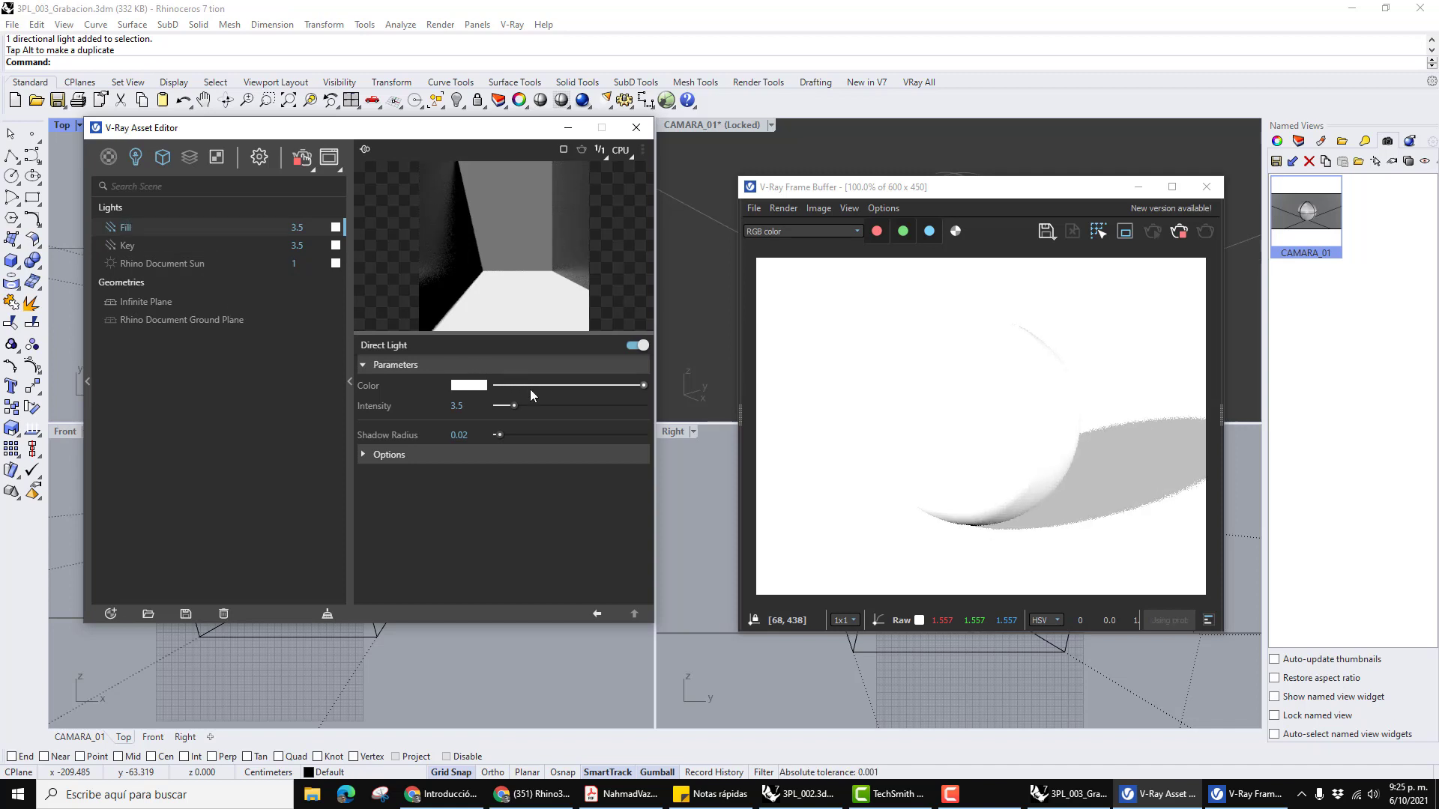
Lower the Fill light's intensity gradually to 1, judging the softened shadow in the interactive render.
{"action": "left_click", "coordinate": [468, 409]}
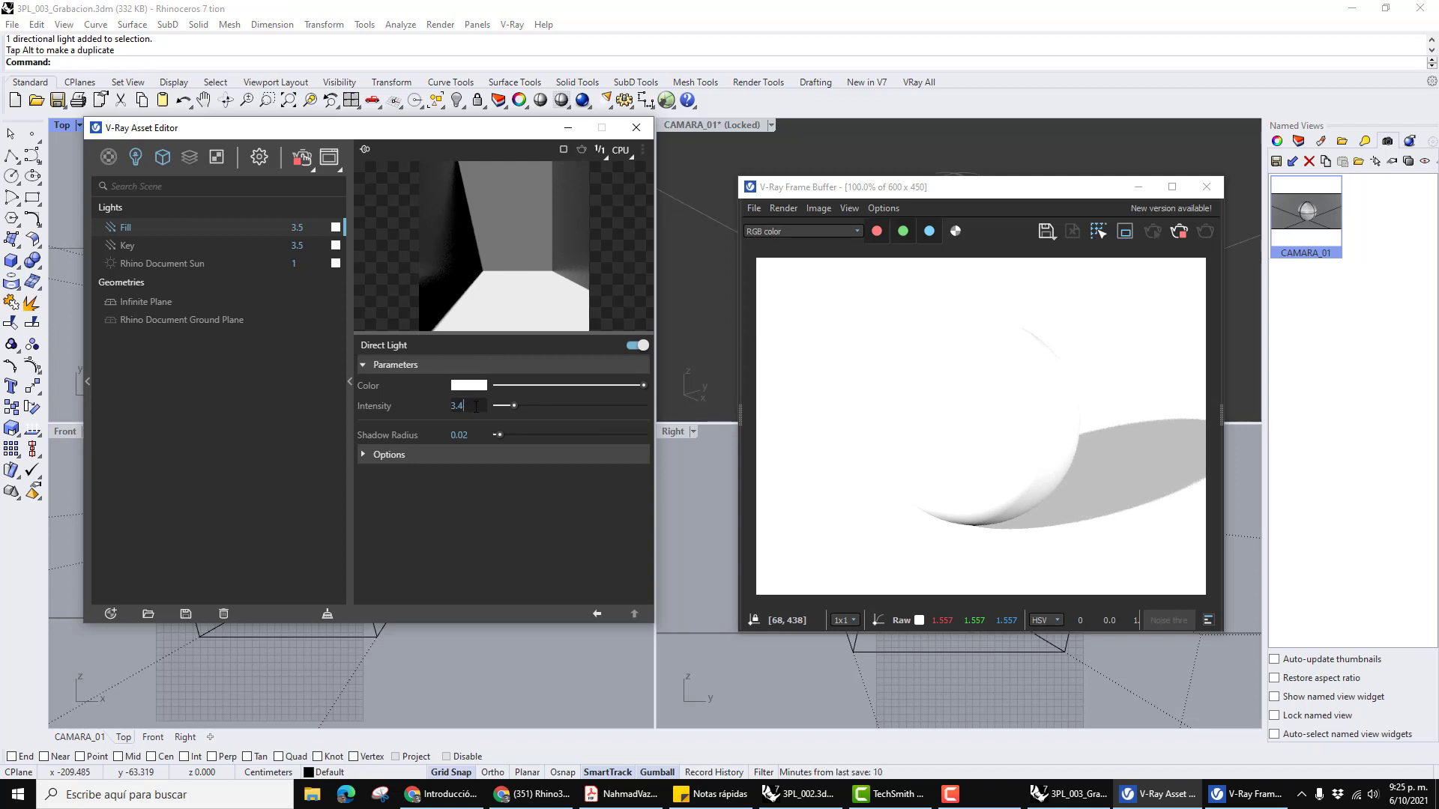
{"action": "scroll", "coordinate": [475, 407], "scroll_direction": "down", "scroll_amount": 4}
{"action": "key", "text": "Return"}
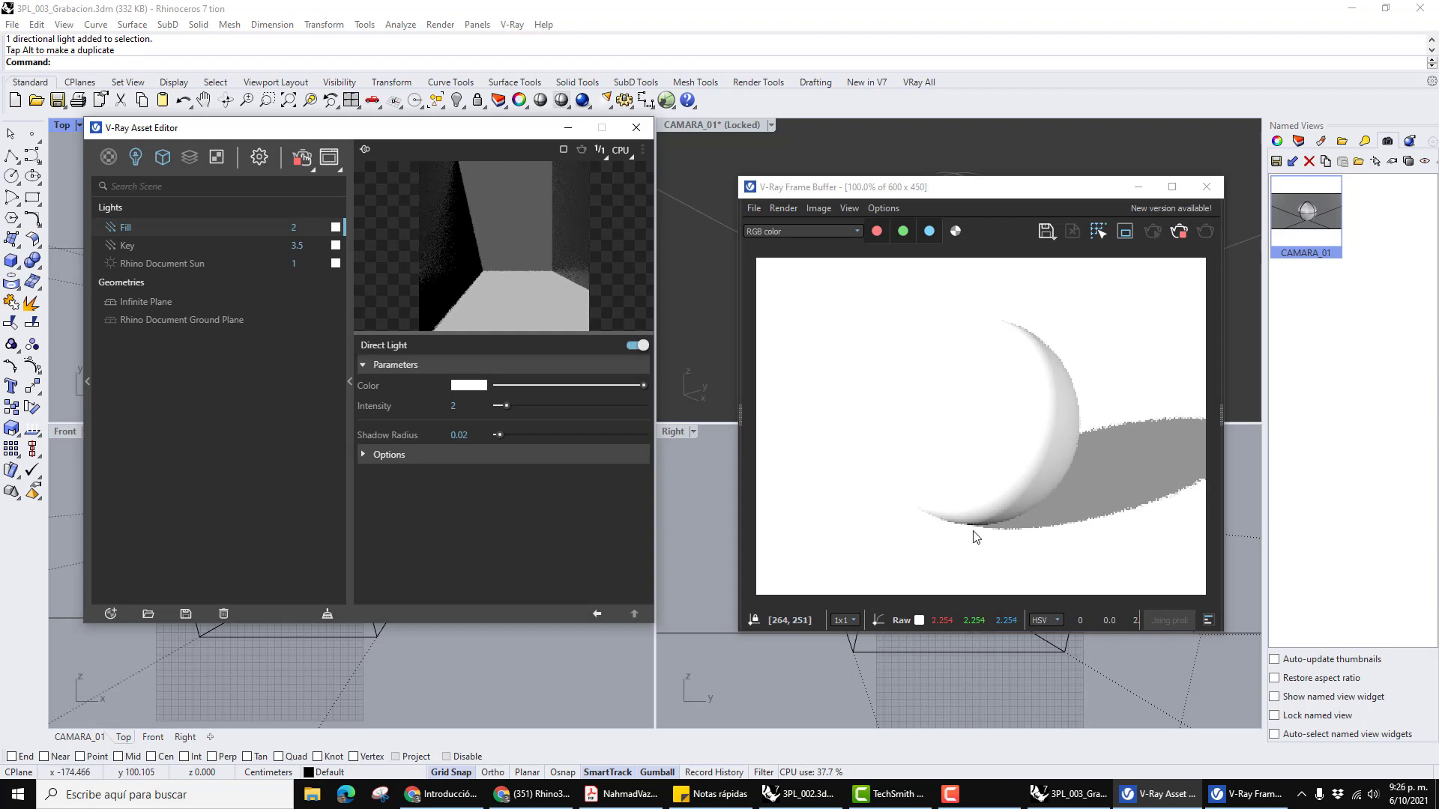
{"action": "left_click", "coordinate": [467, 408]}
{"action": "type", "text": "1.9"}
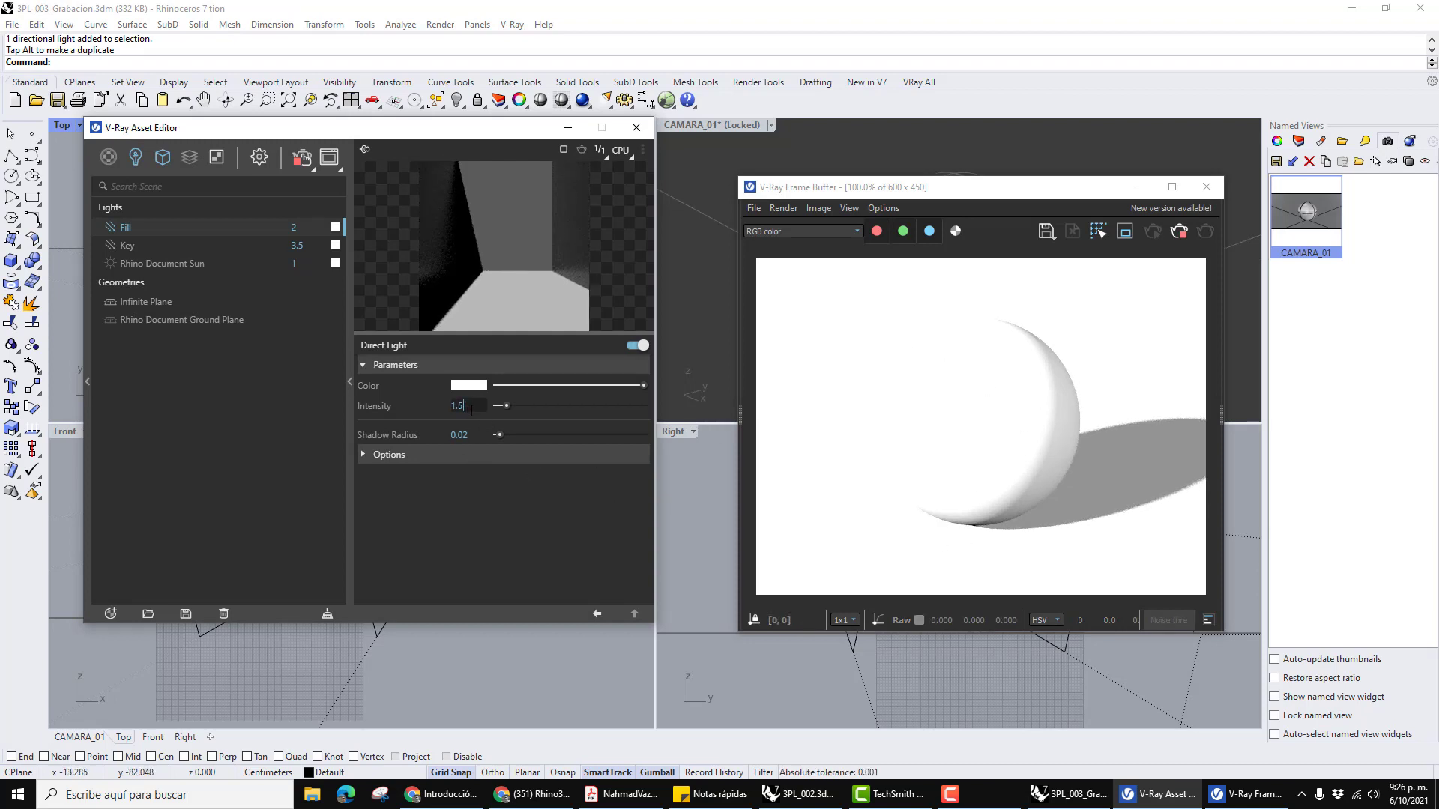
{"action": "key", "text": "BackSpace"}
{"action": "type", "text": "2"}
{"action": "key", "text": "Return"}
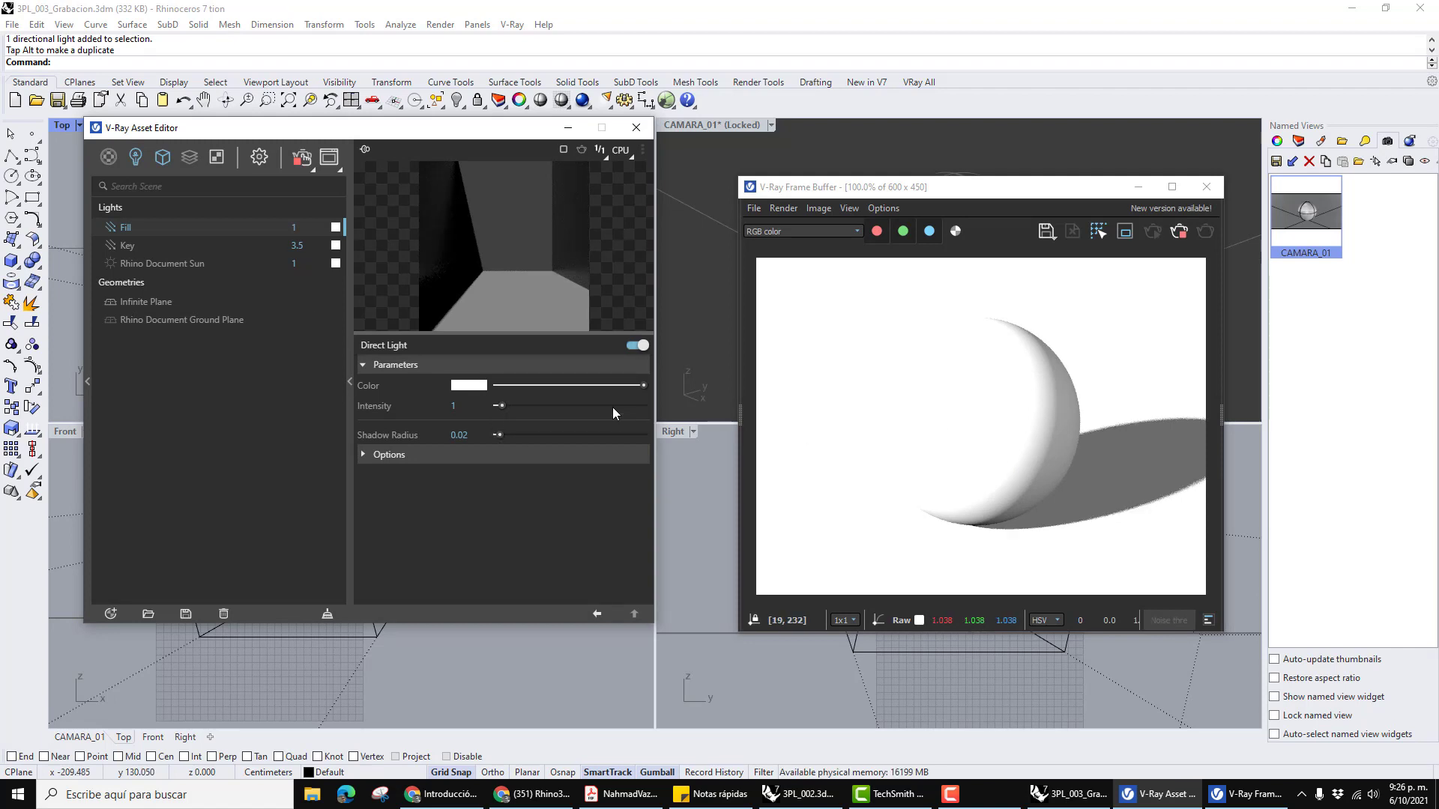
Compare the render with the Fill light off and on, and check the Key light's placement in the uncovered Top view.
{"action": "left_click", "coordinate": [637, 345]}
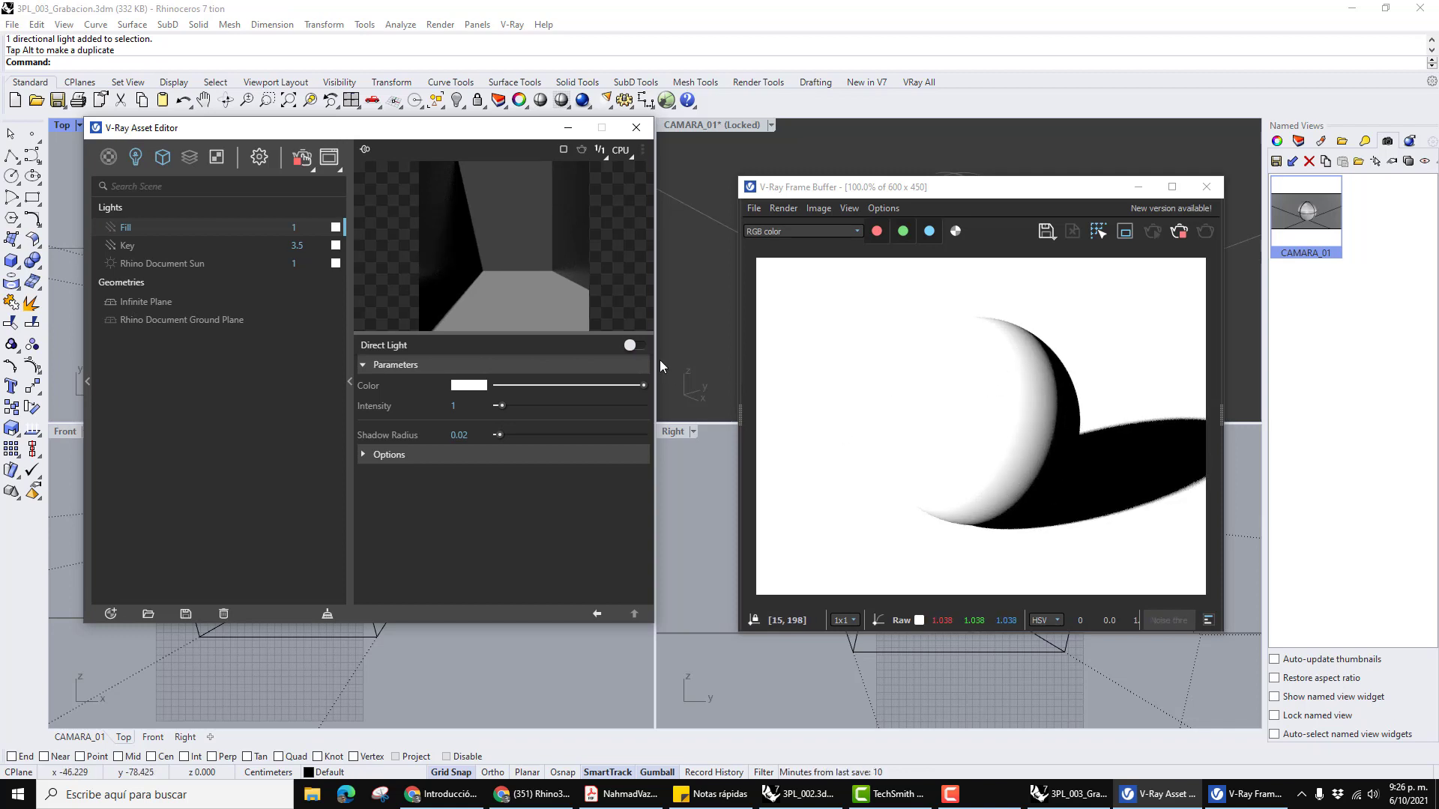
{"action": "left_click", "coordinate": [631, 344]}
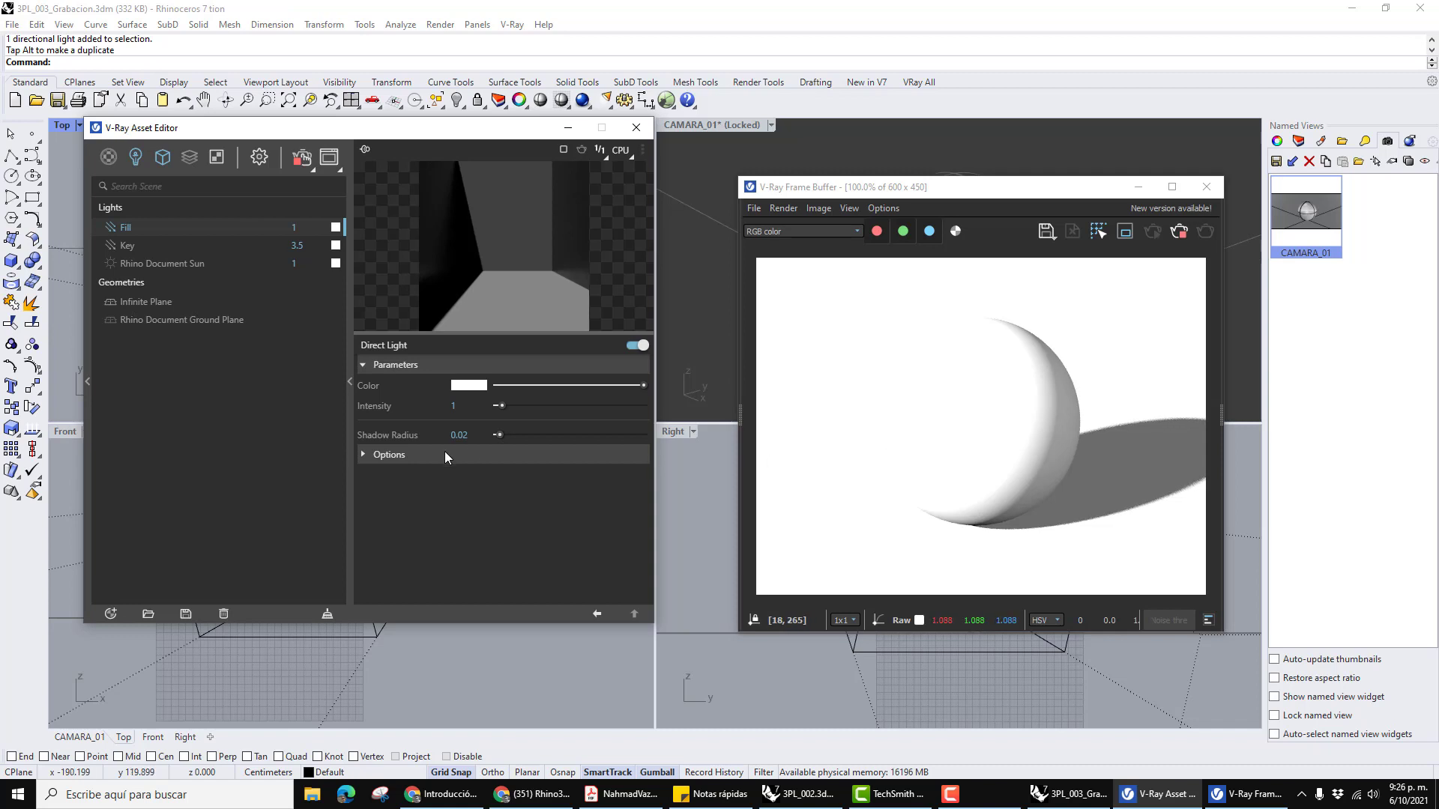
{"action": "left_click", "coordinate": [568, 128]}
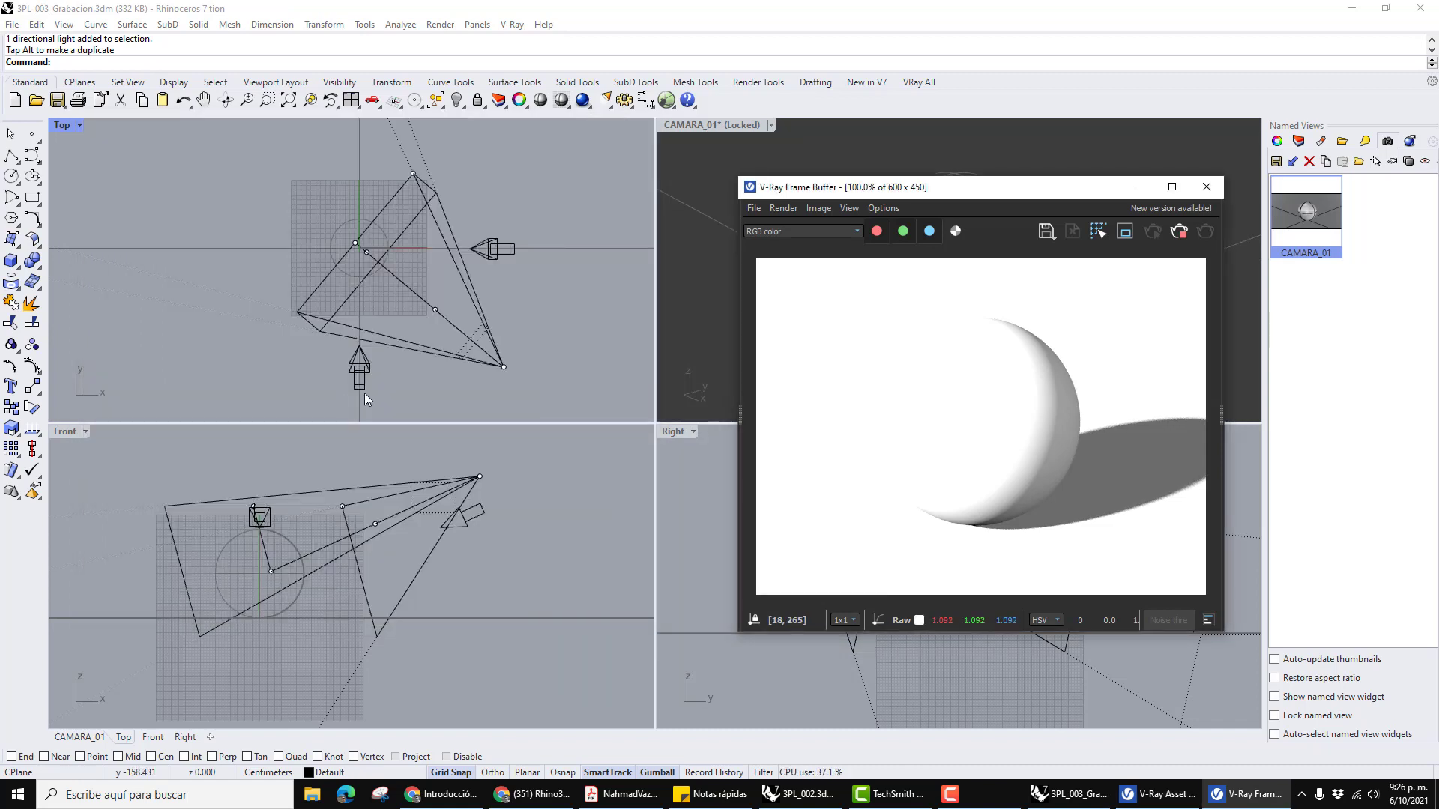
{"action": "left_click", "coordinate": [371, 366]}
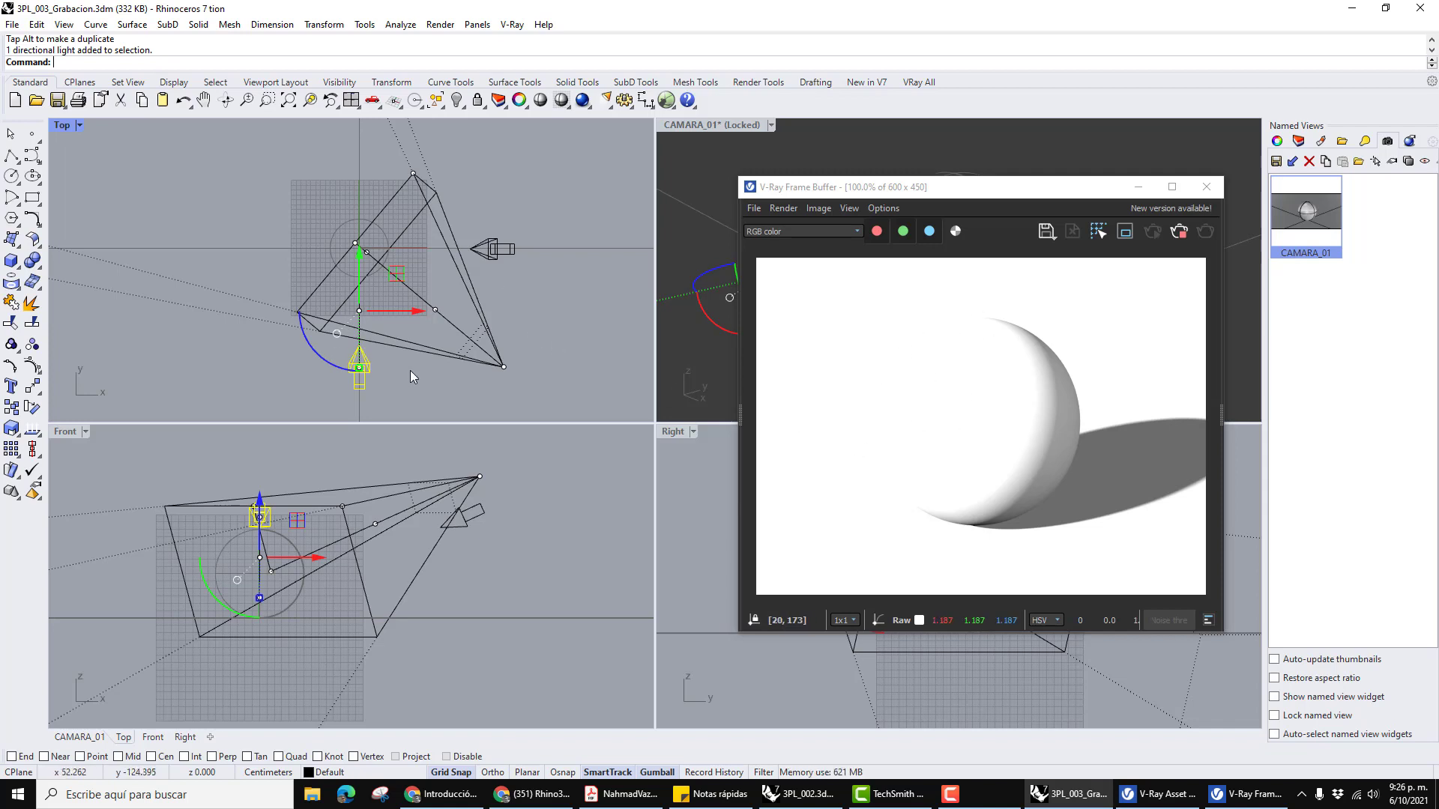
{"action": "left_click", "coordinate": [539, 397]}
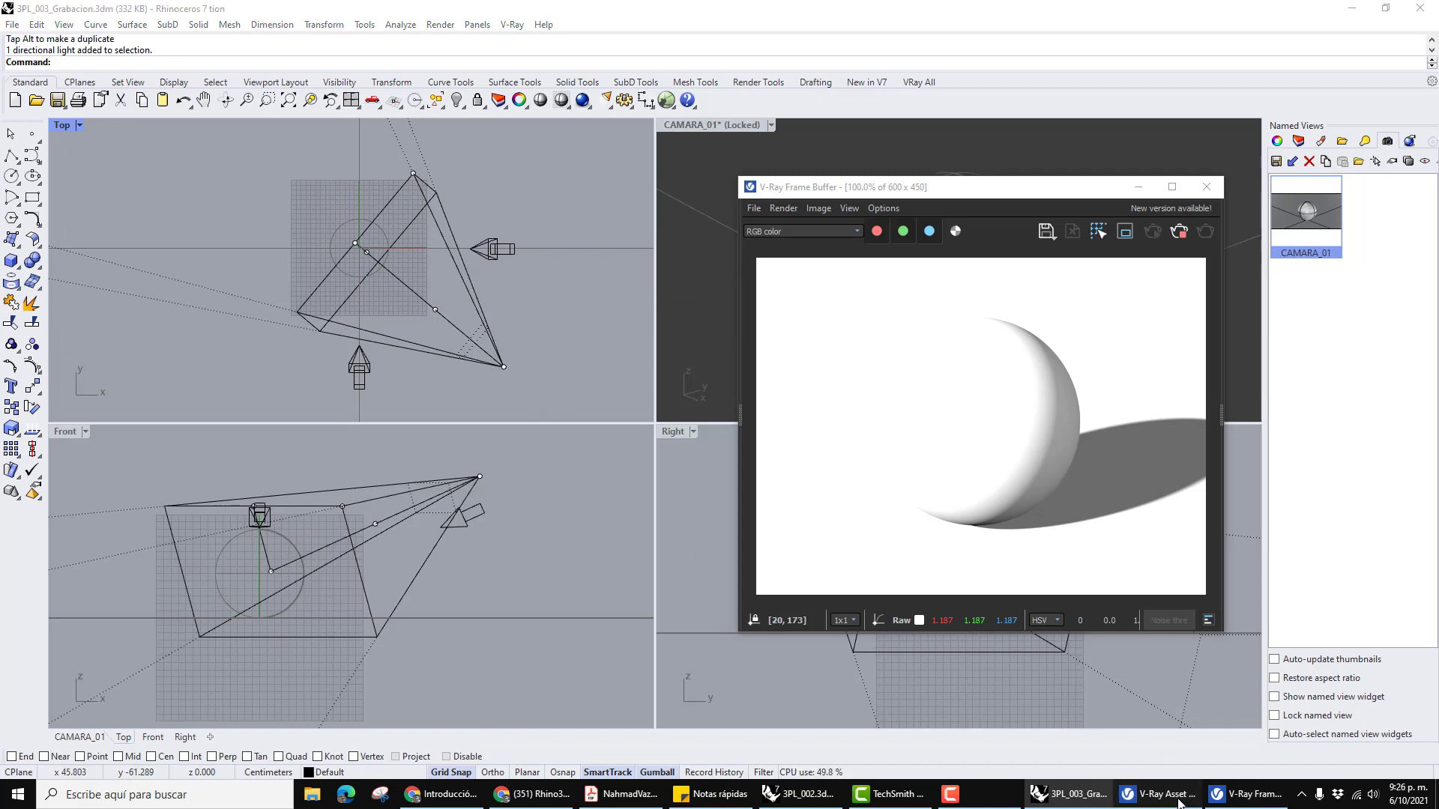
Bring up the V-Ray Asset Editor, review the Fill and Key lights, and set the Key light's intensity to 3.
{"action": "left_click", "coordinate": [1158, 794]}
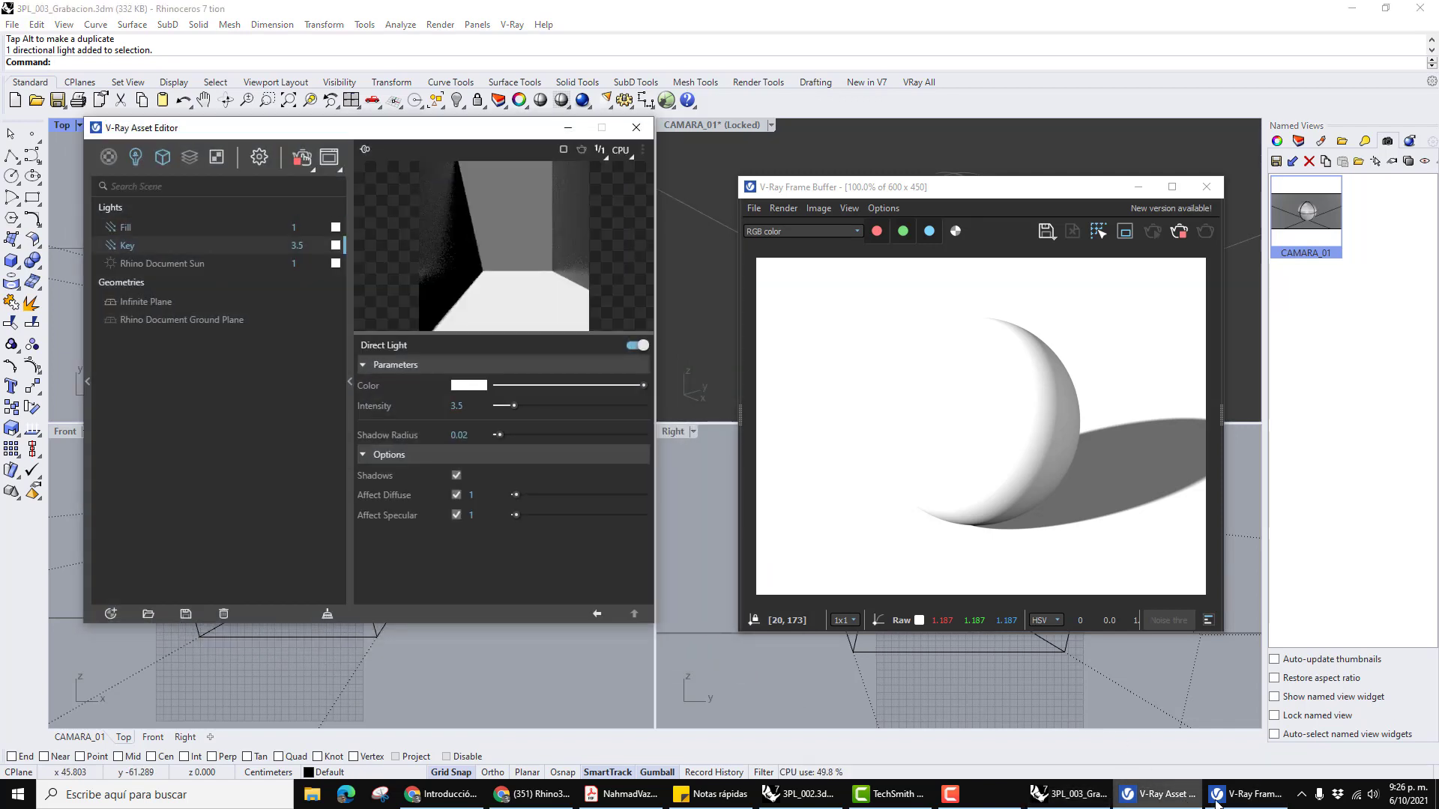
{"action": "left_click", "coordinate": [129, 226]}
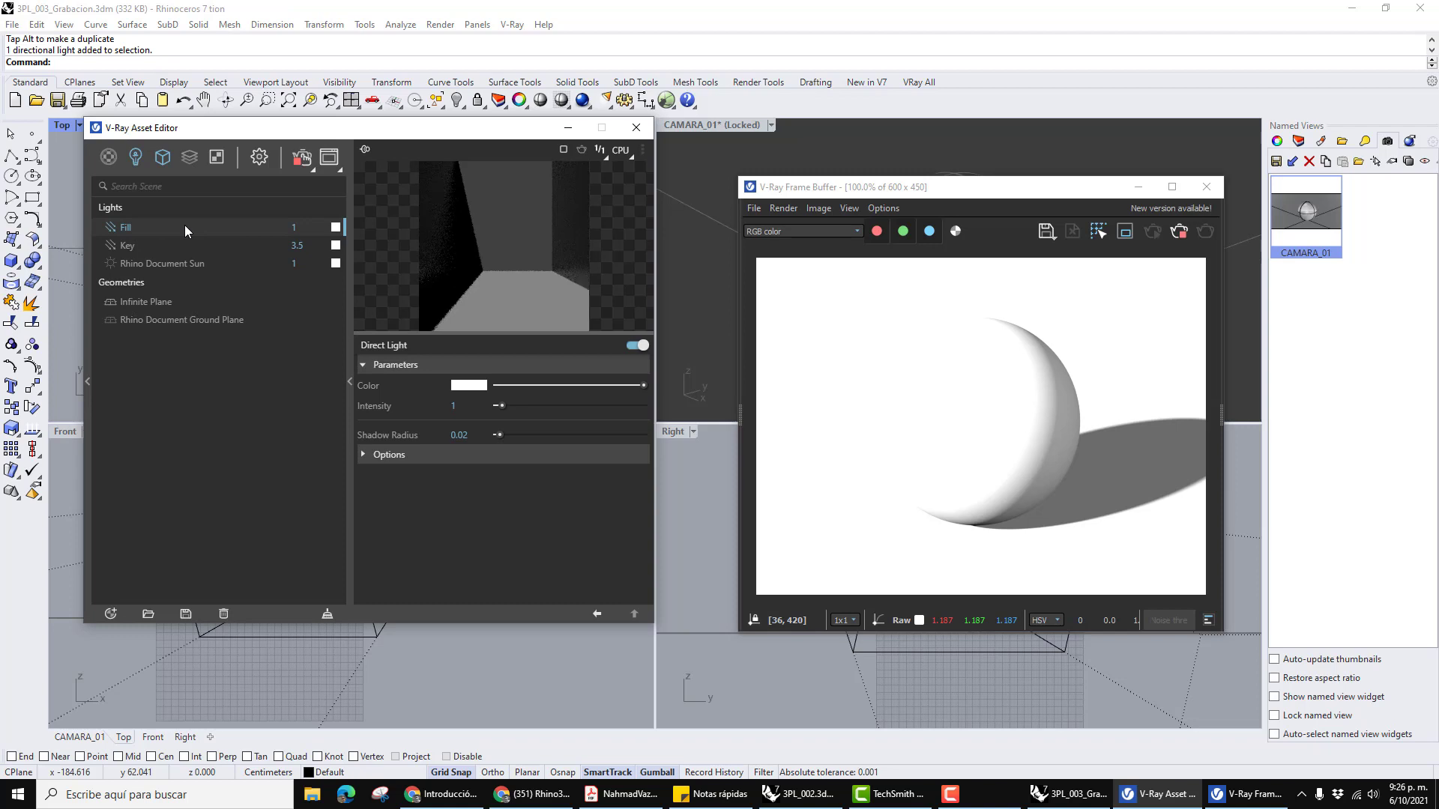
{"action": "left_click", "coordinate": [168, 241]}
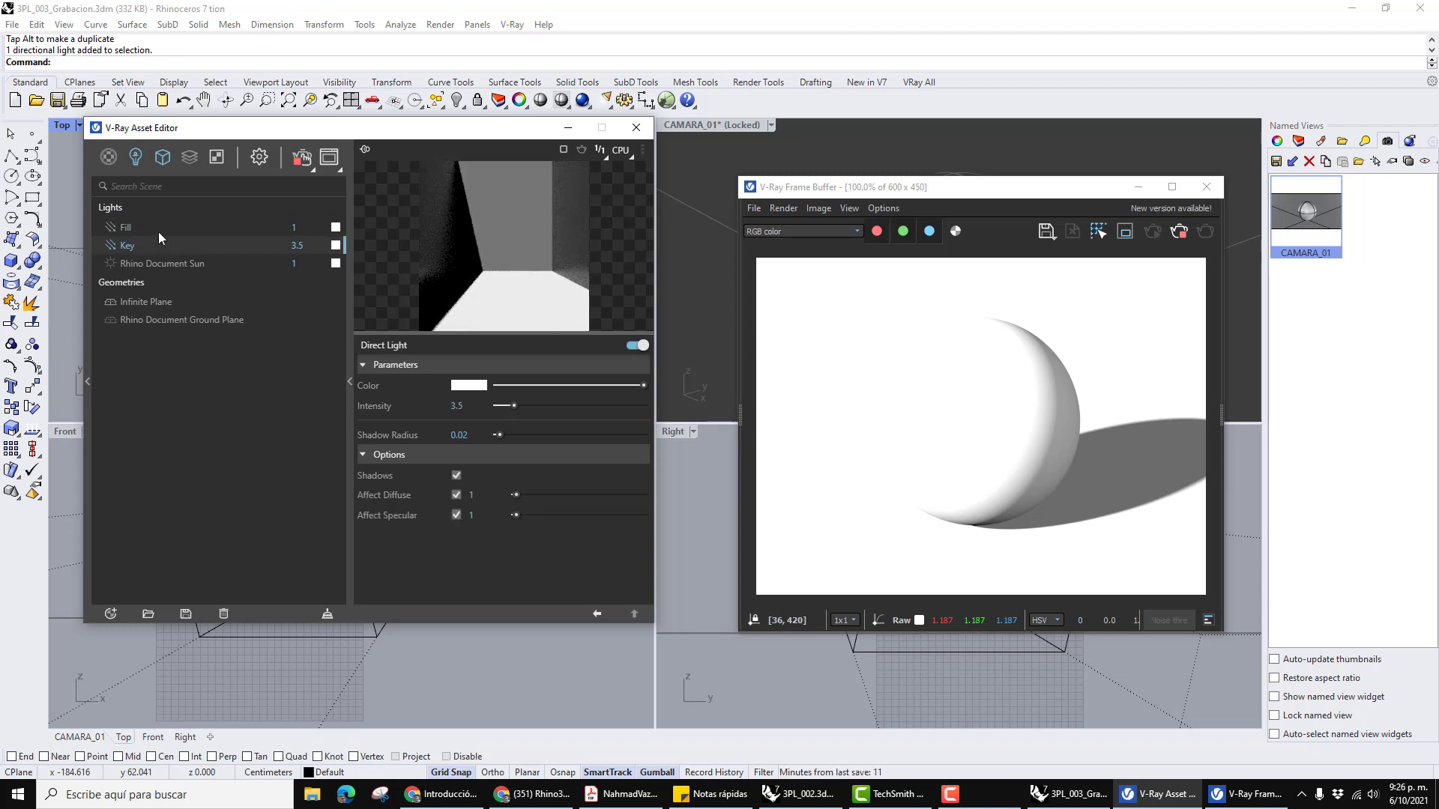
{"action": "left_click", "coordinate": [159, 228]}
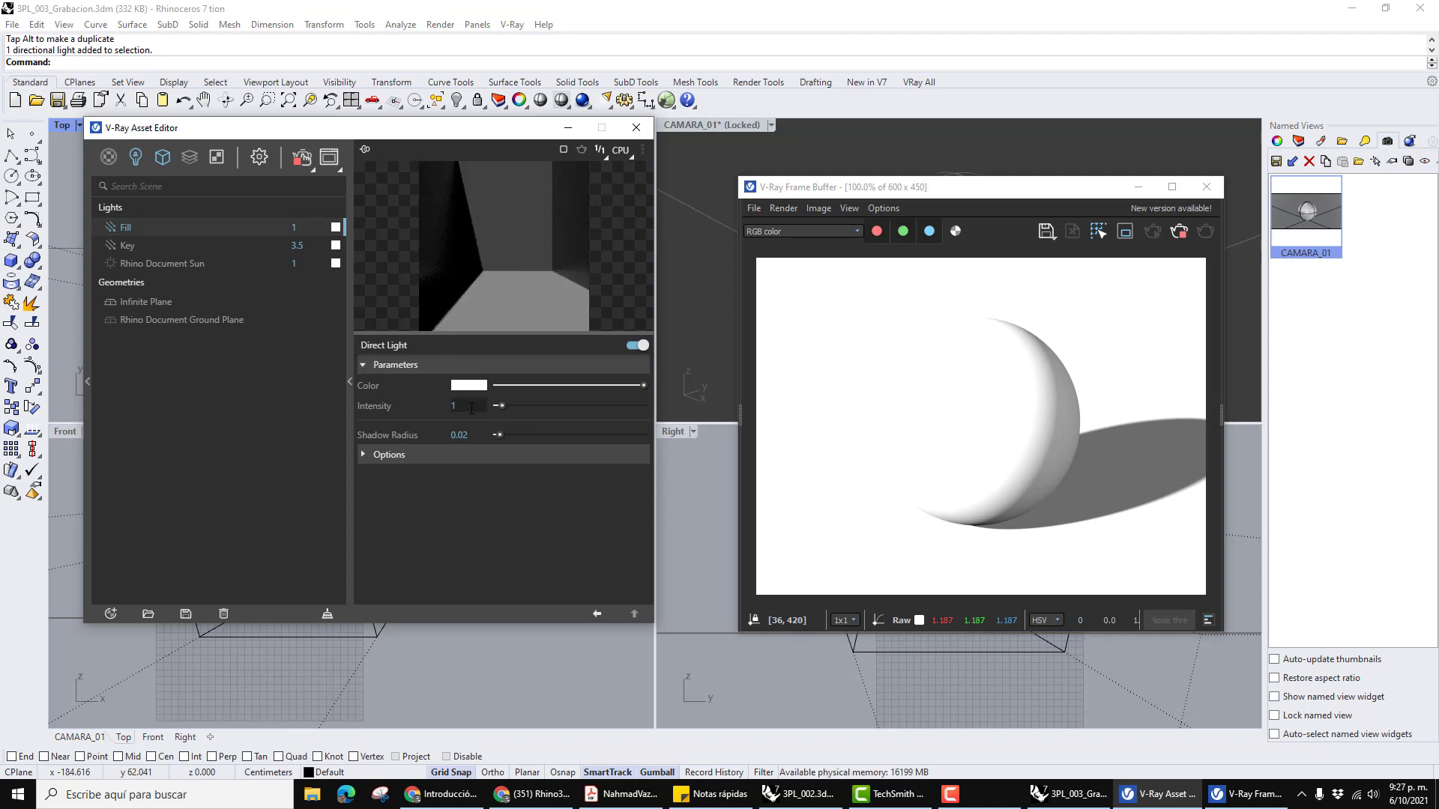
{"action": "left_click", "coordinate": [132, 244]}
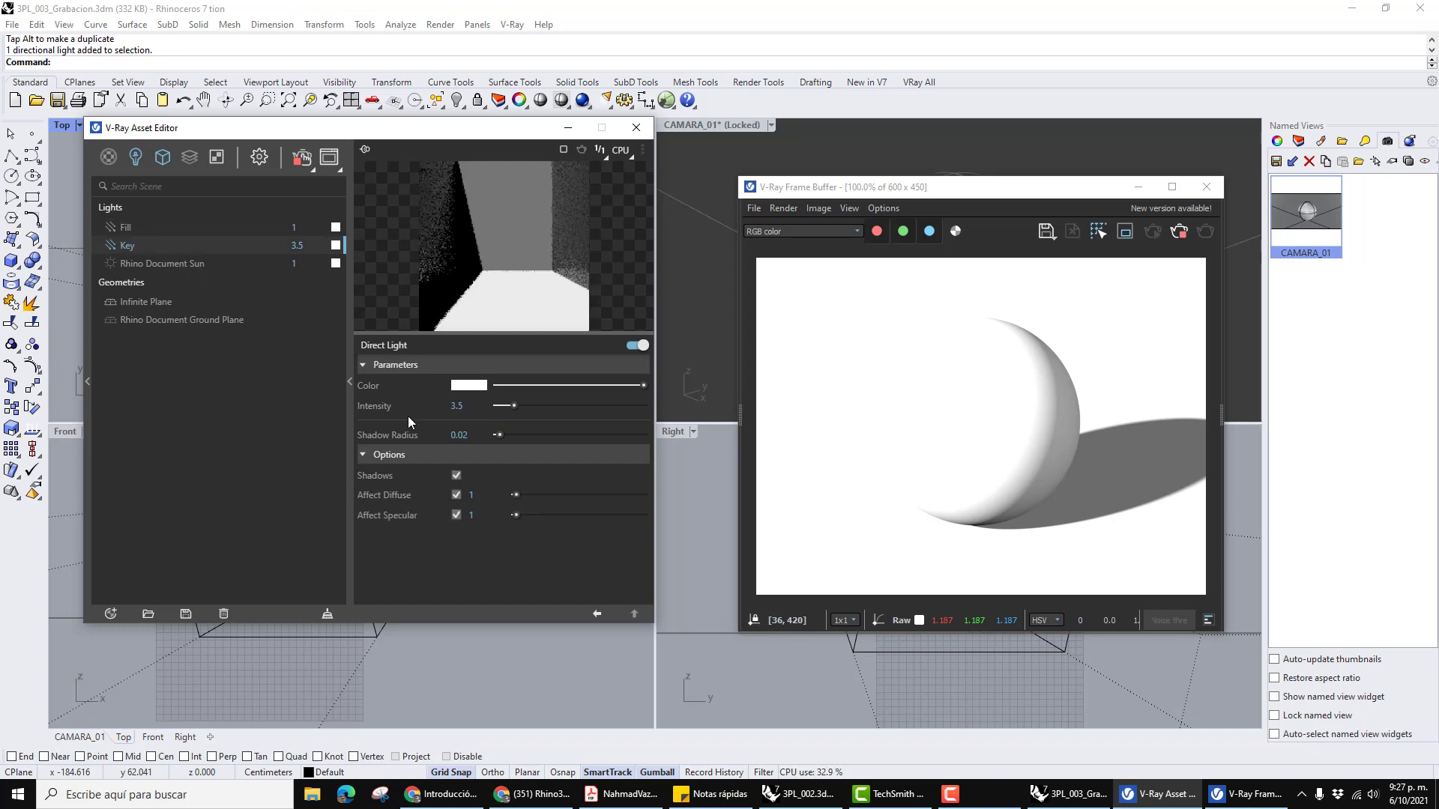
{"action": "key", "text": "BackSpace"}
{"action": "type", "text": "3"}
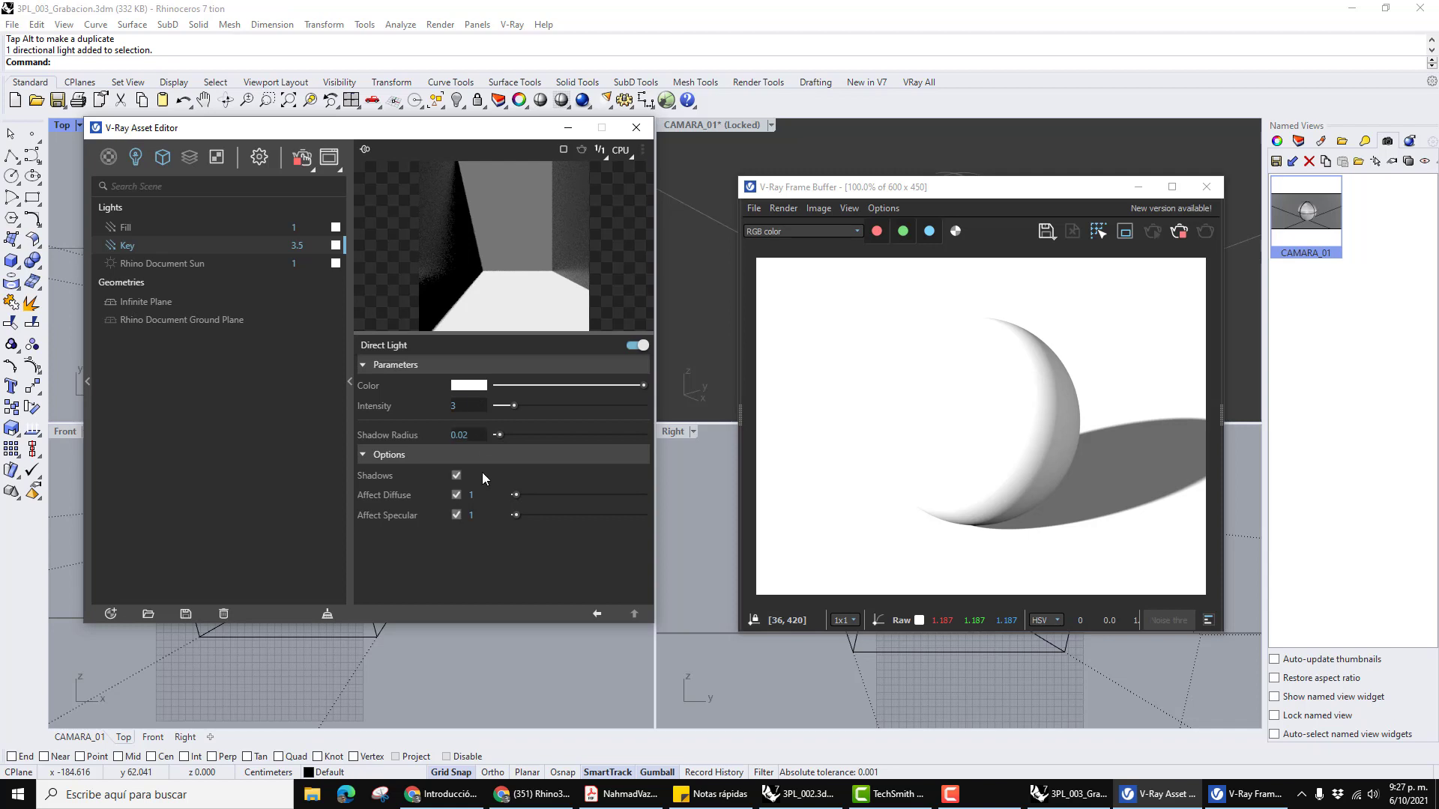
{"action": "key", "text": "Return"}
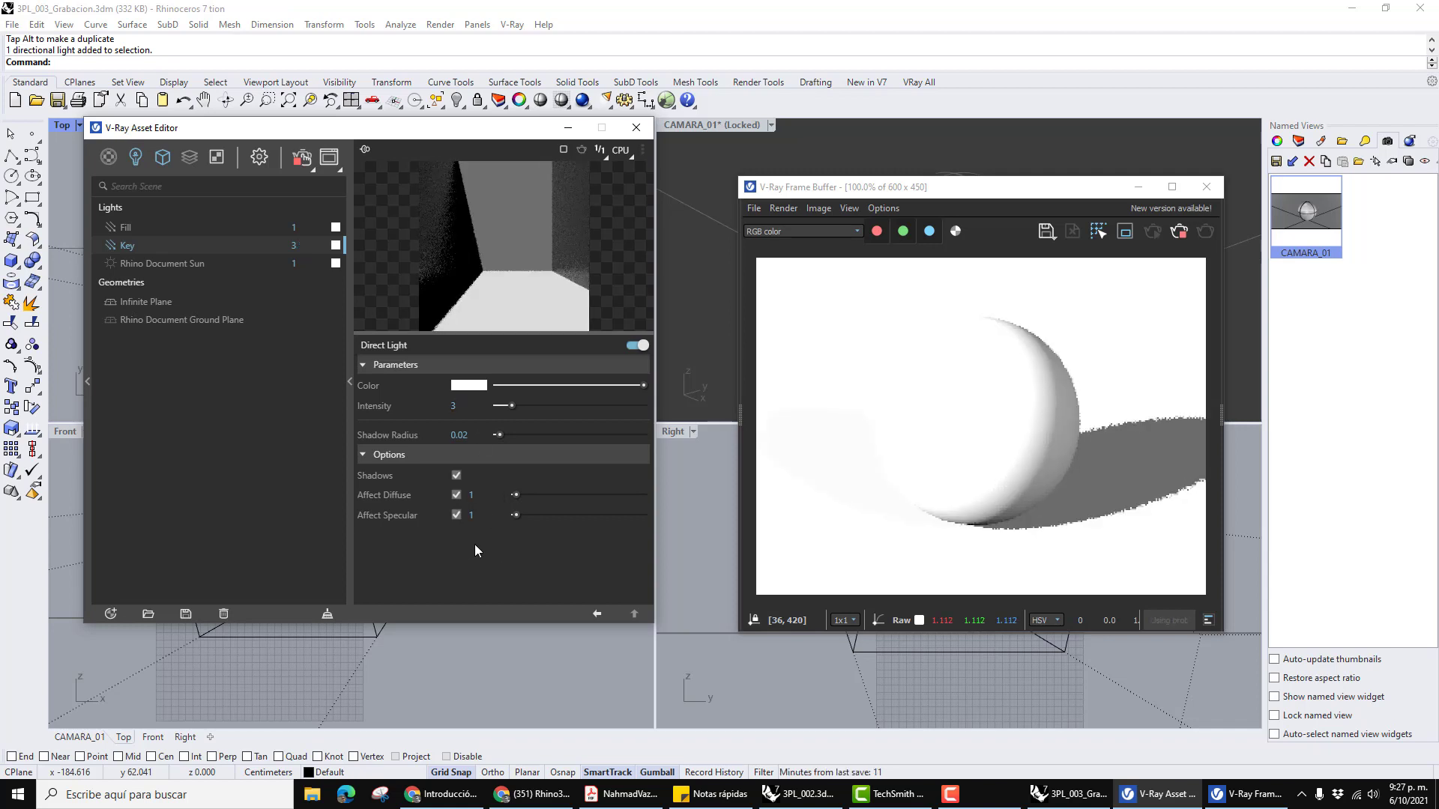
Lower the Key light's intensity in stages to 2.1 and 2.
{"action": "left_click", "coordinate": [452, 407]}
{"action": "type", "text": "2.7"}
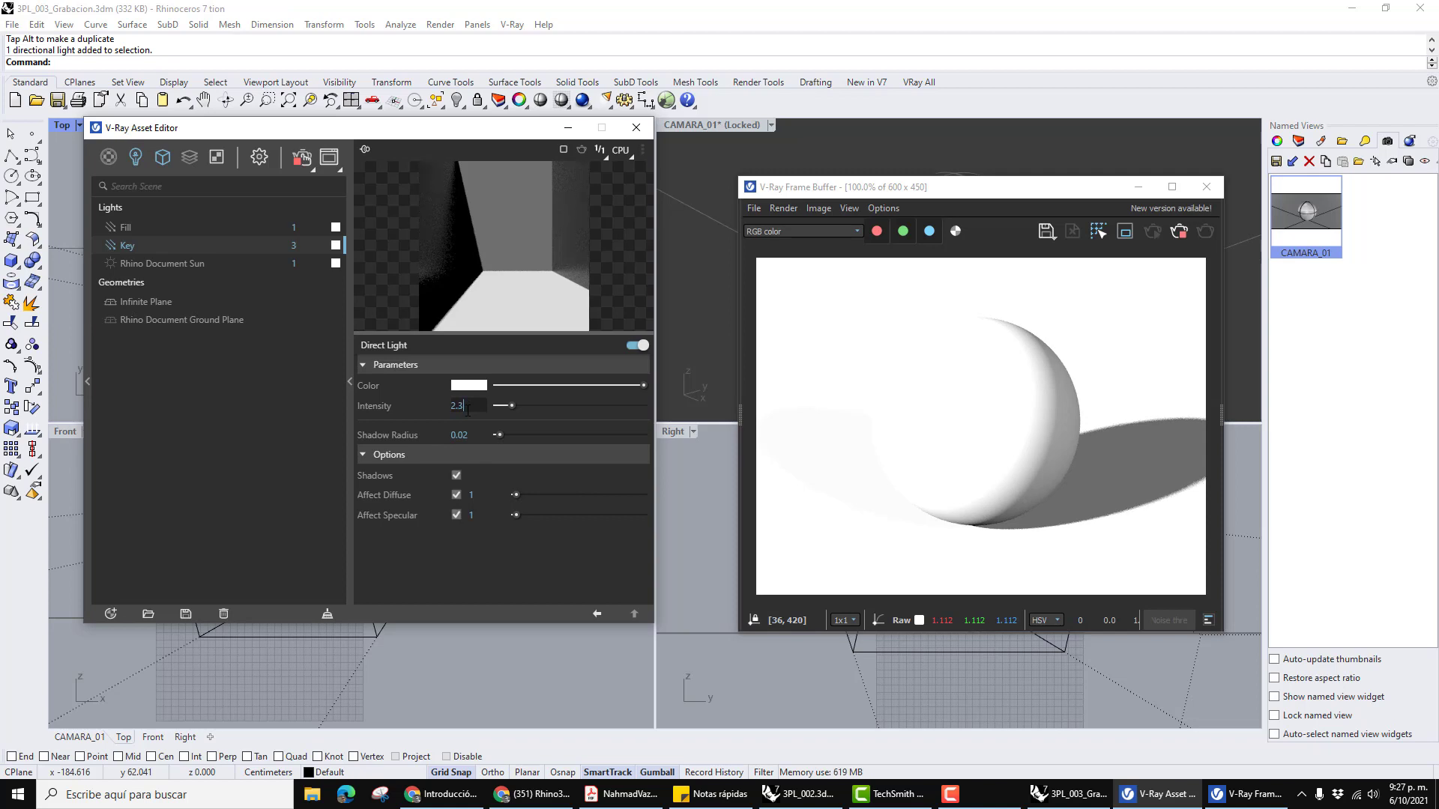
{"action": "key", "text": "Return"}
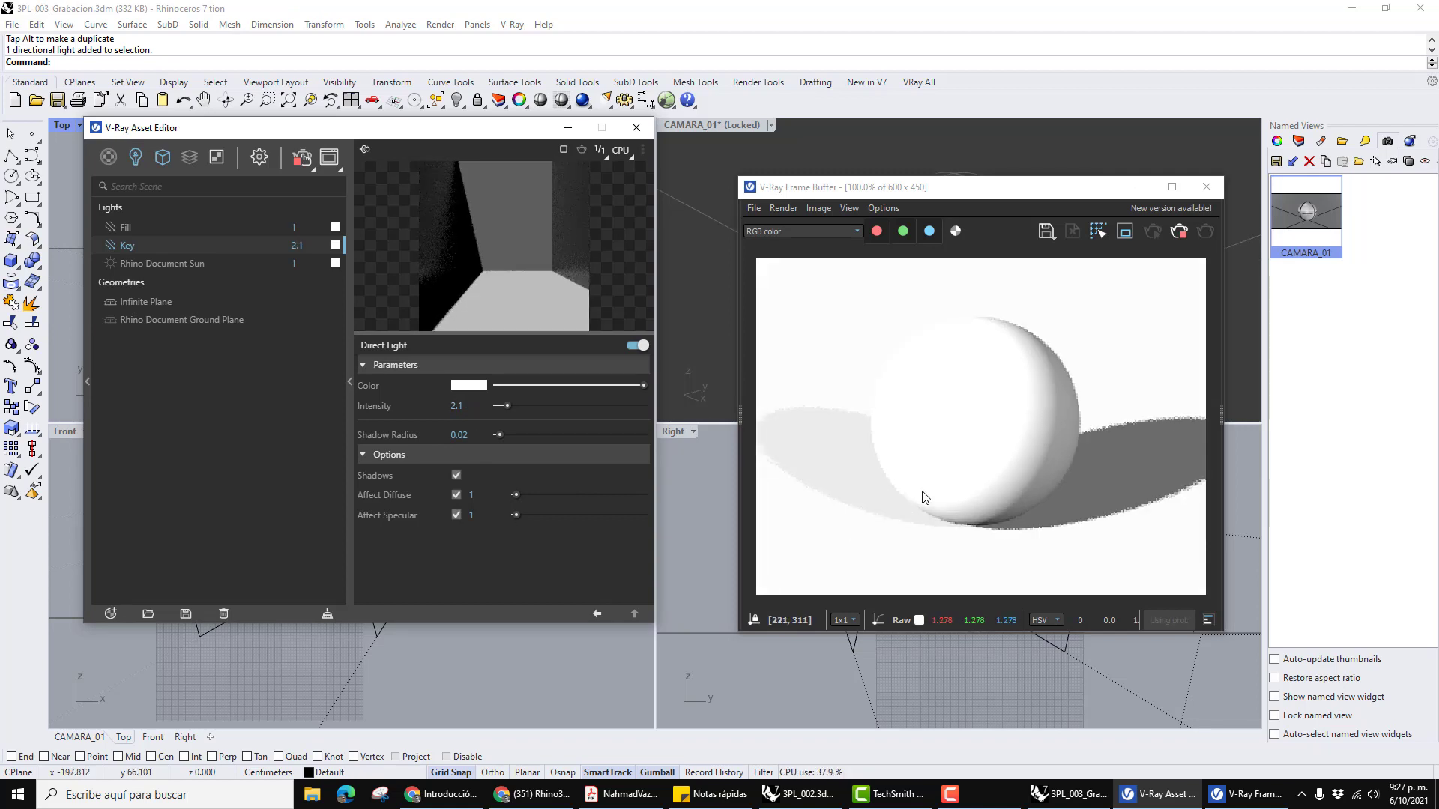
{"action": "left_click", "coordinate": [474, 404]}
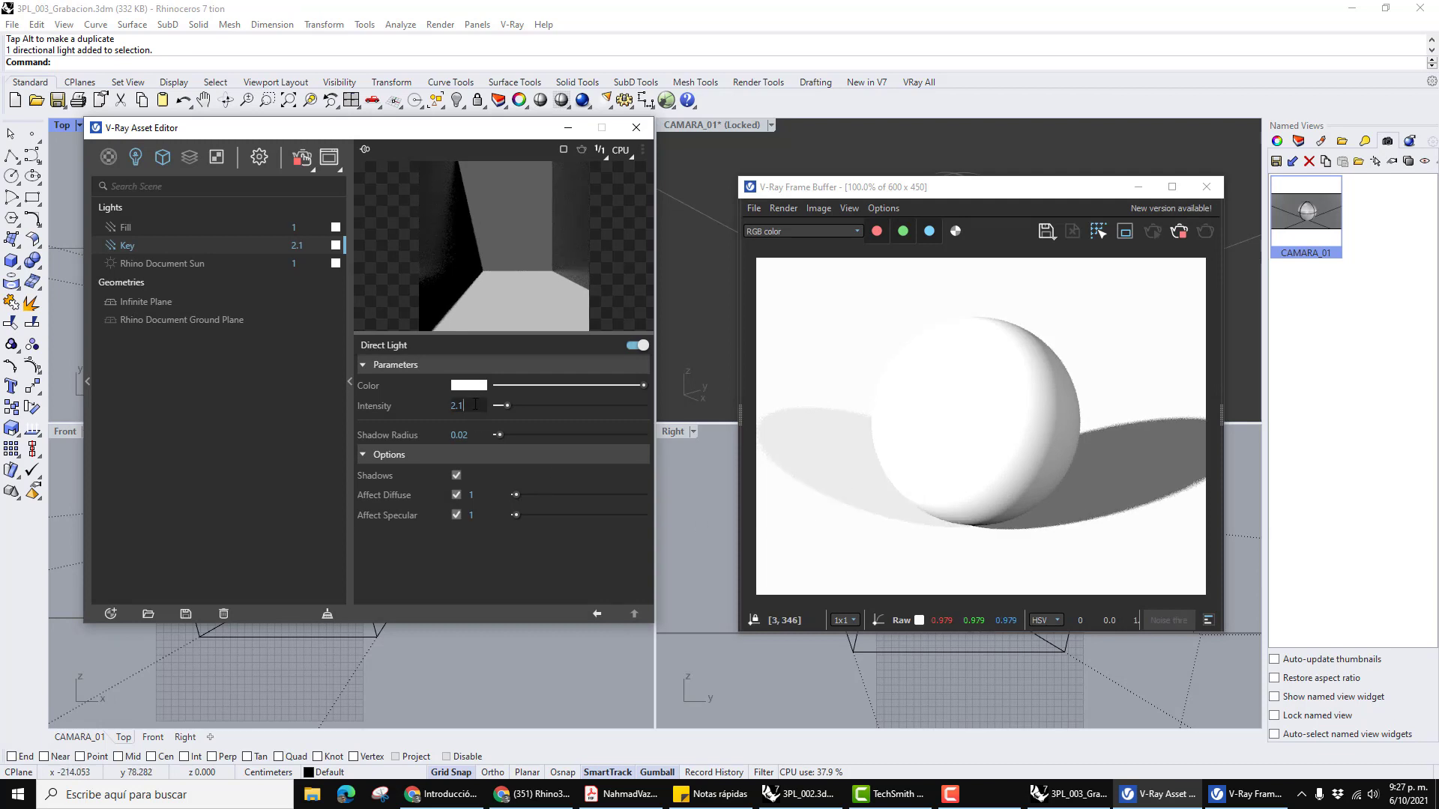
{"action": "key", "text": "Return"}
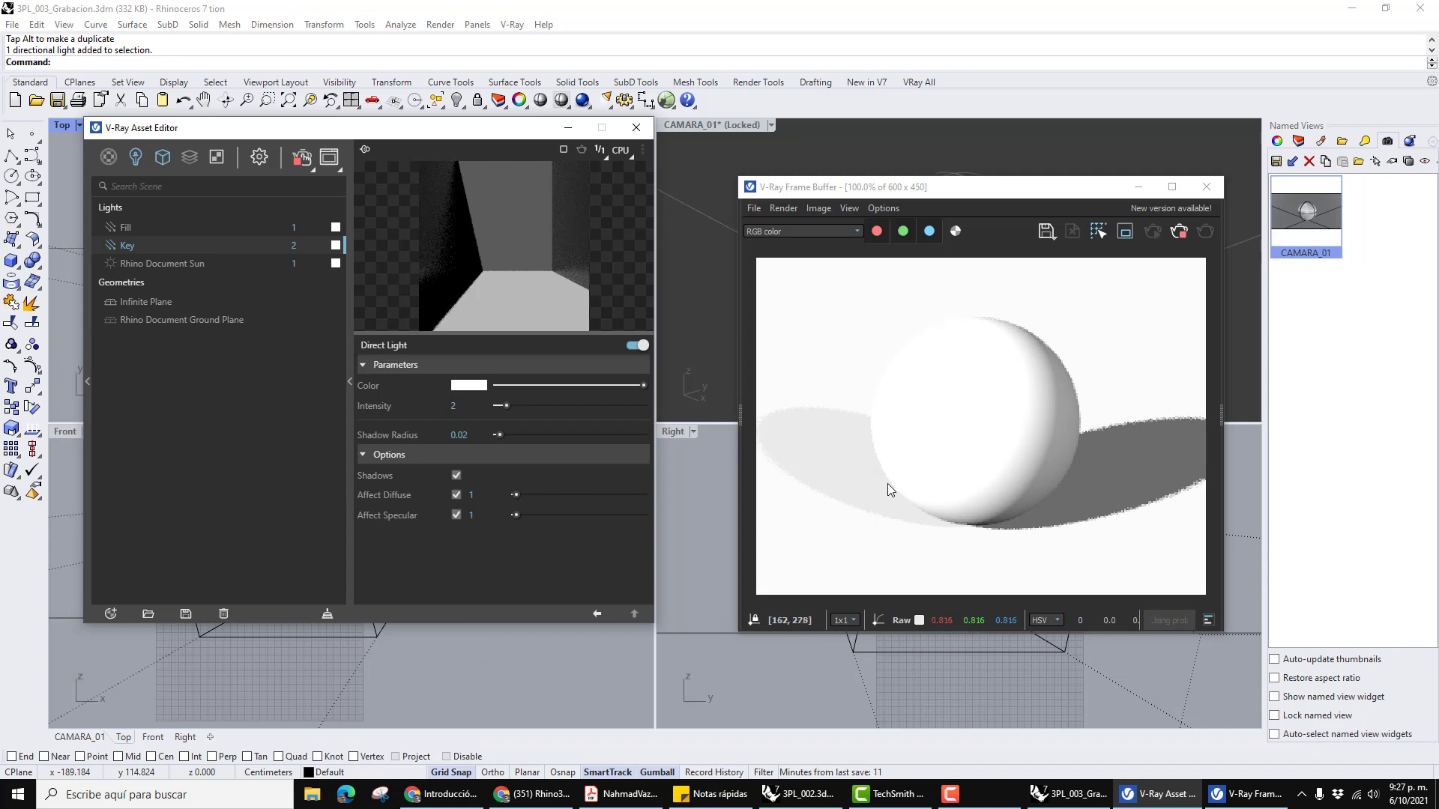
{"action": "left_click", "coordinate": [454, 406]}
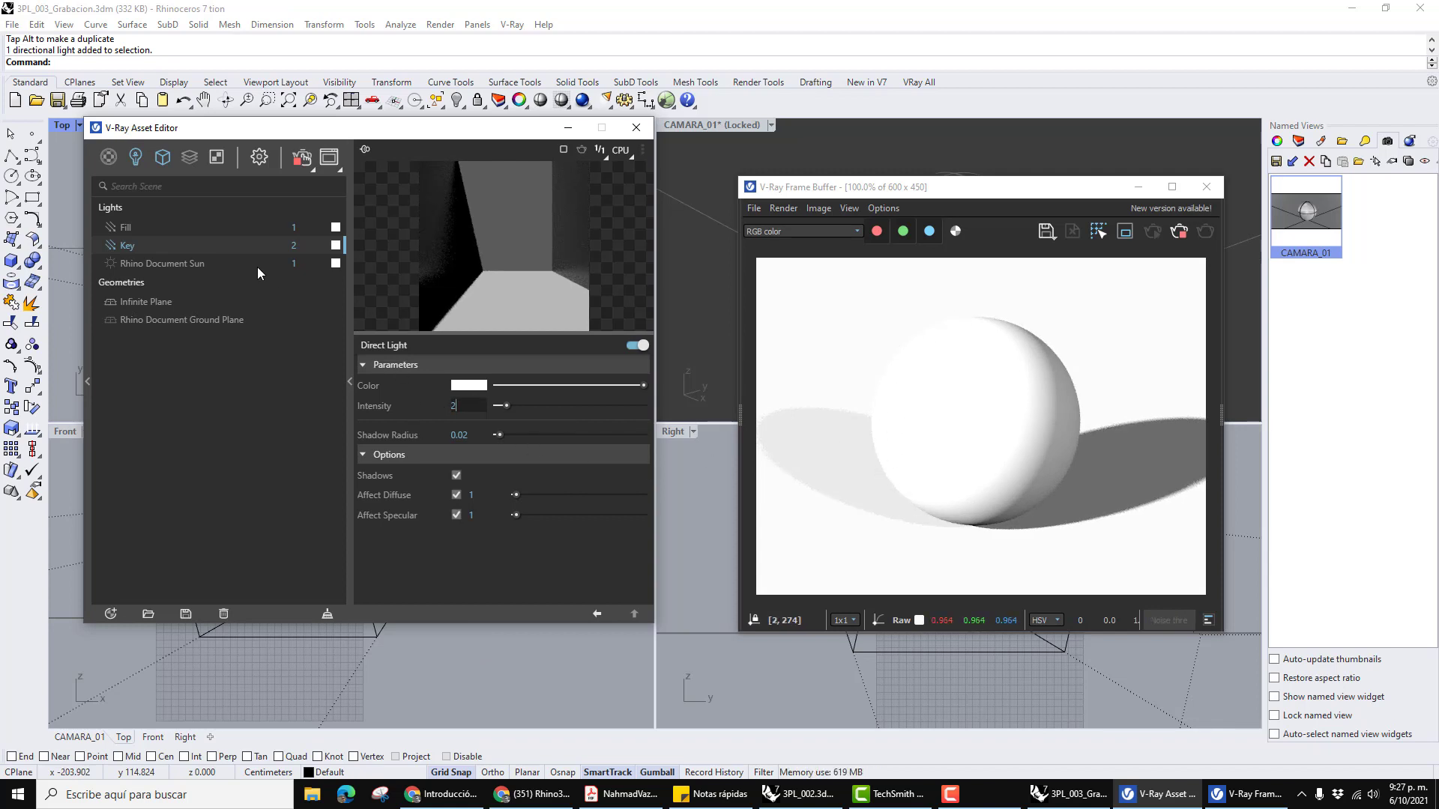
Switch the Fill light off and back on to compare the render, and disable its Shadows option.
{"action": "left_click", "coordinate": [159, 228]}
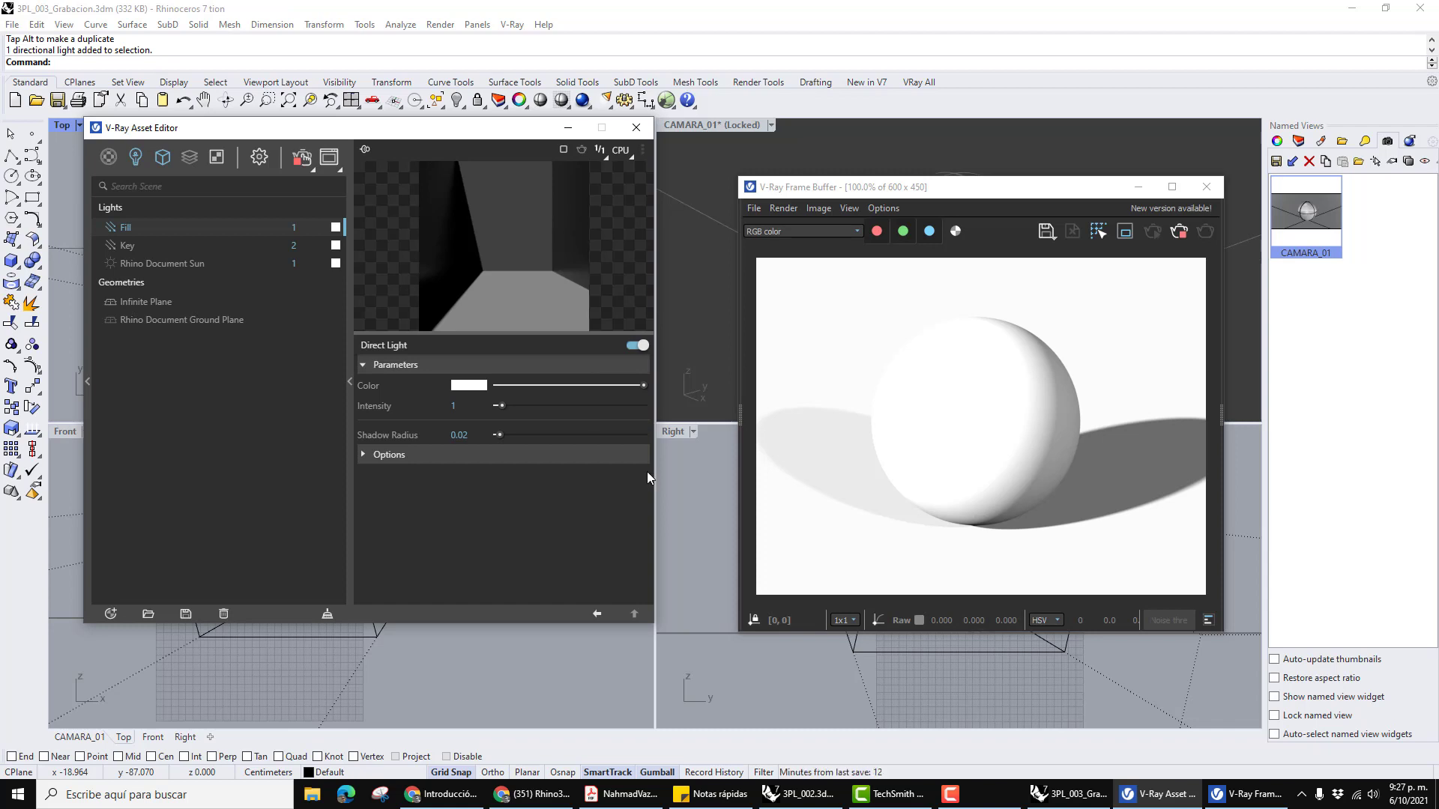
{"action": "left_click", "coordinate": [637, 346]}
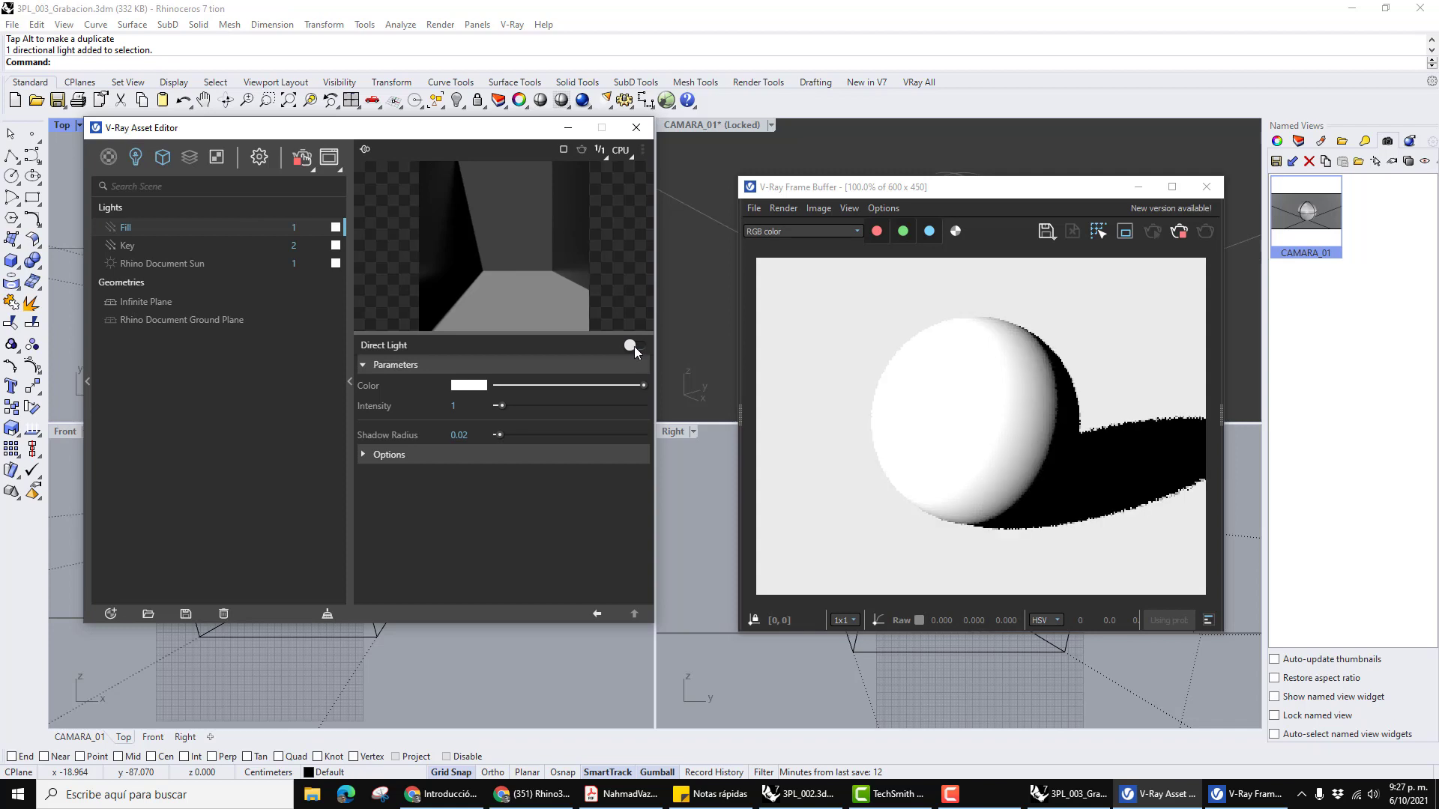
{"action": "left_click", "coordinate": [634, 346]}
{"action": "left_click", "coordinate": [363, 454]}
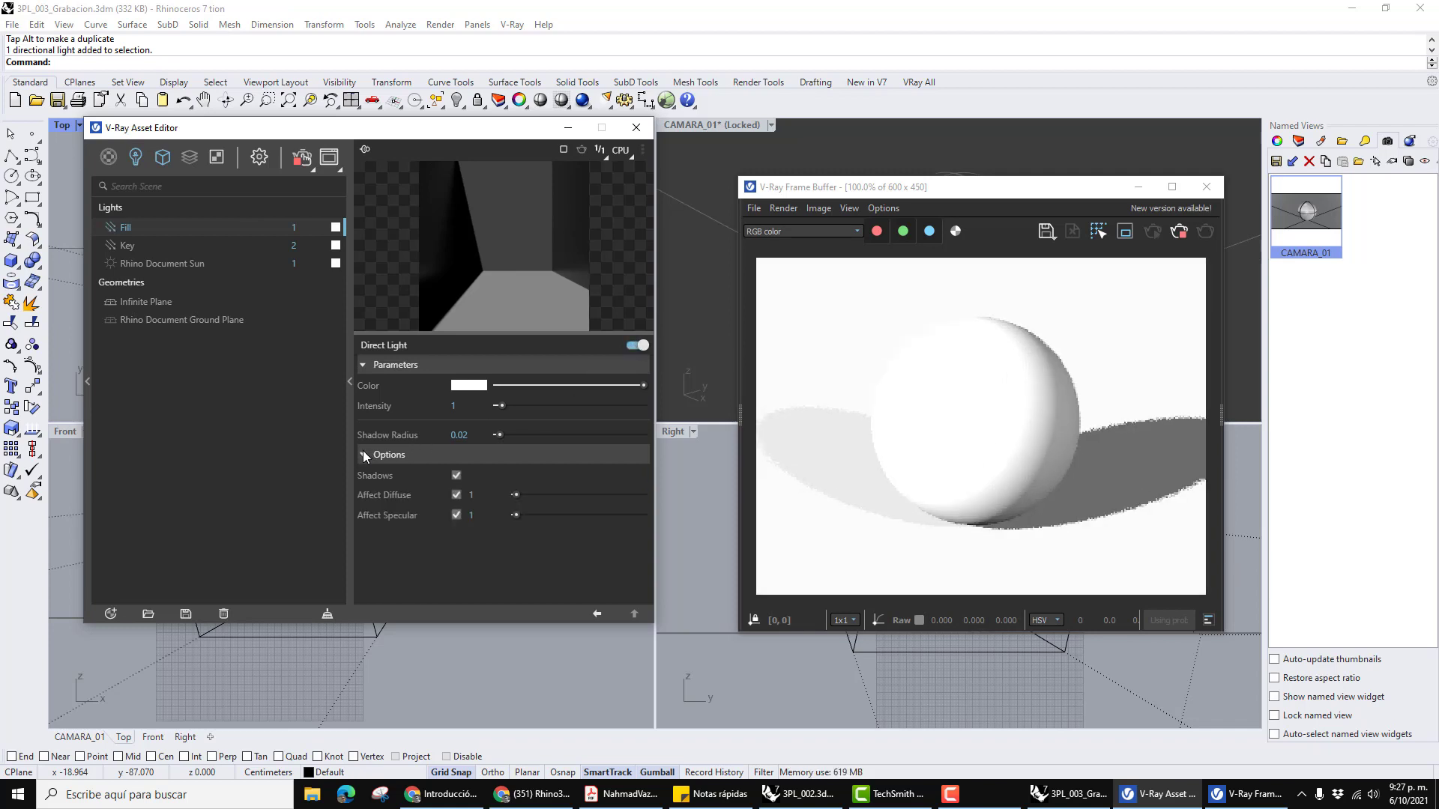
{"action": "left_click", "coordinate": [456, 475]}
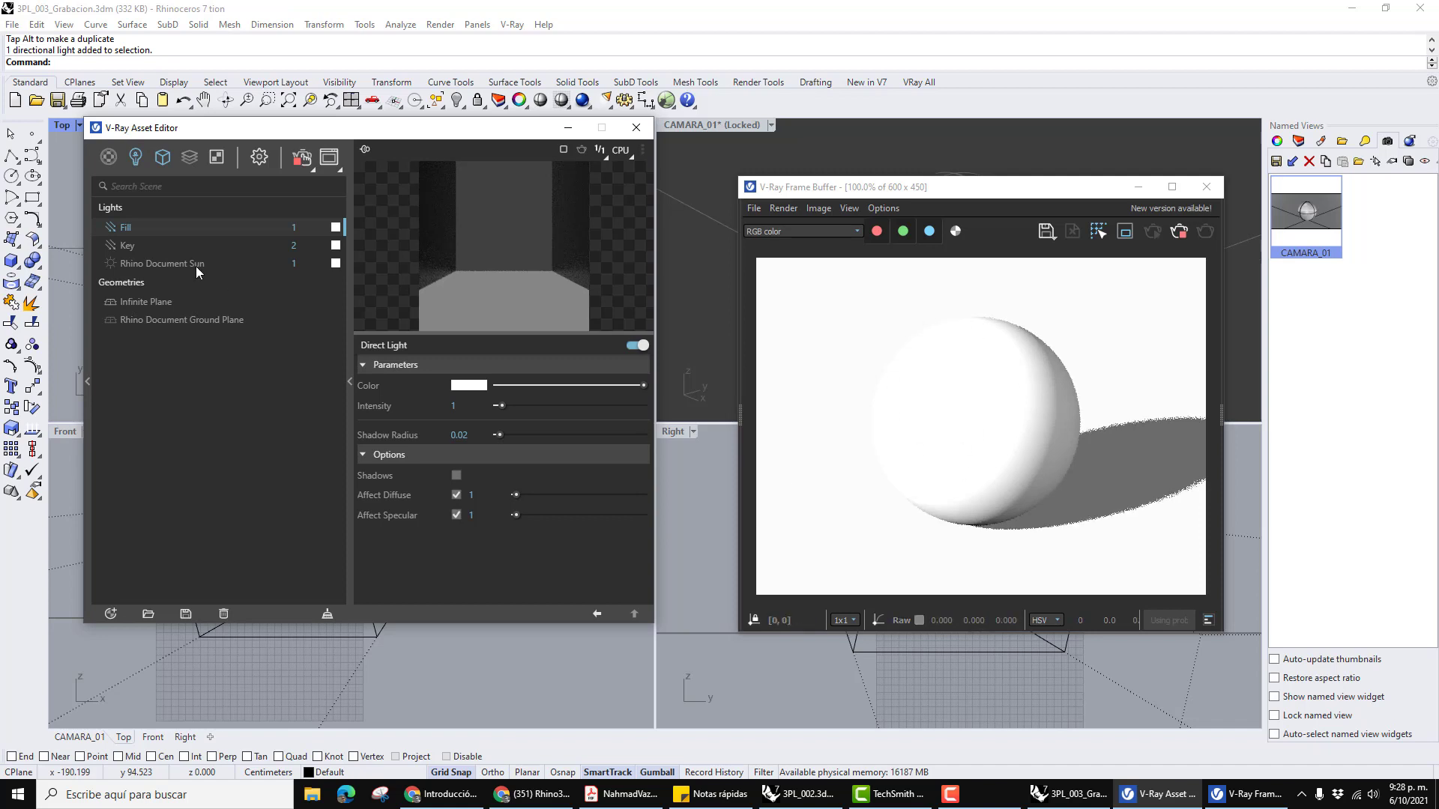
Set the Fill light's intensity to 0.8 and the Key light's intensity to 1.5.
{"action": "left_click", "coordinate": [182, 245]}
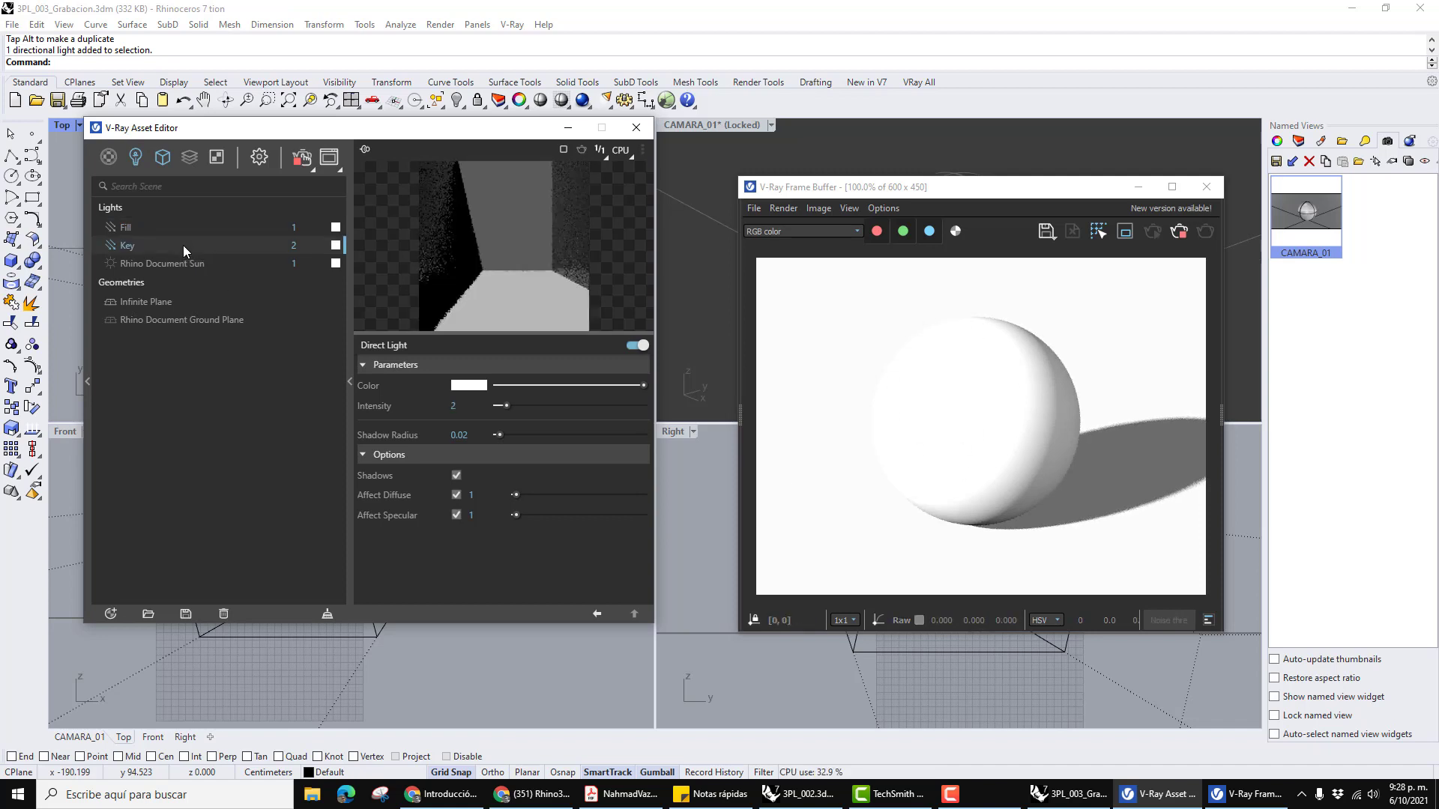
{"action": "double_click", "coordinate": [296, 227]}
{"action": "type", "text": "0.9"}
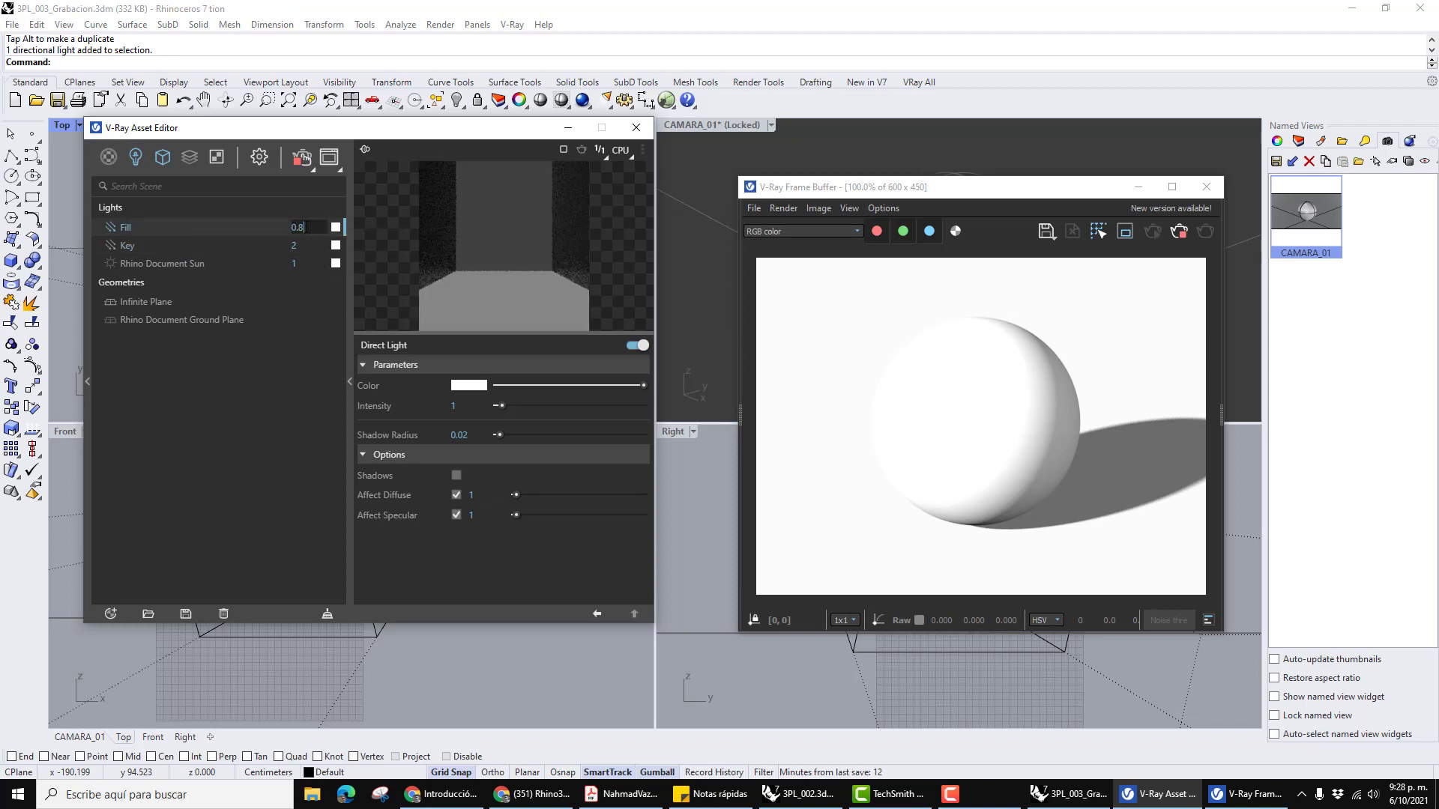
{"action": "double_click", "coordinate": [307, 246]}
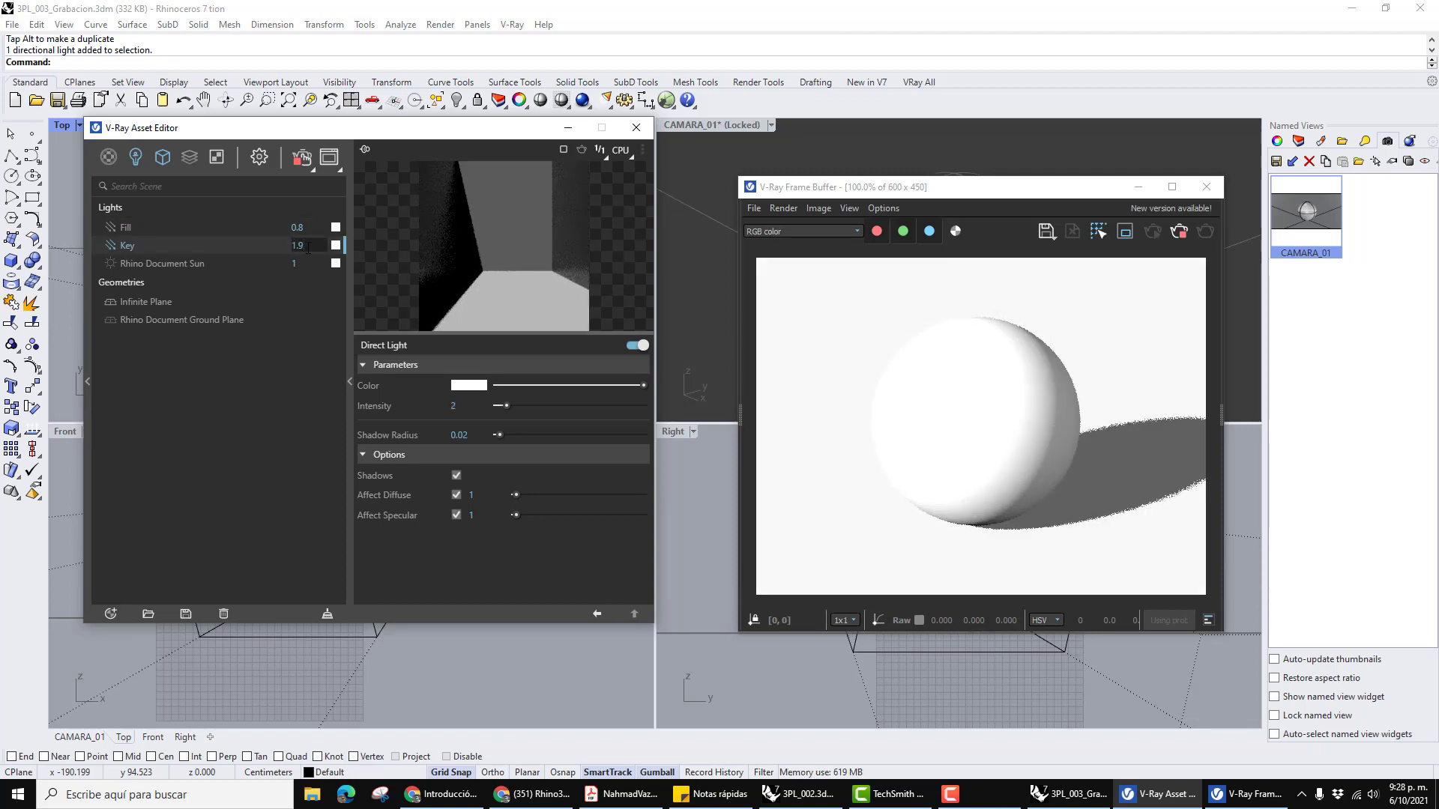
{"action": "key", "text": "Down"}
{"action": "key", "text": "Return"}
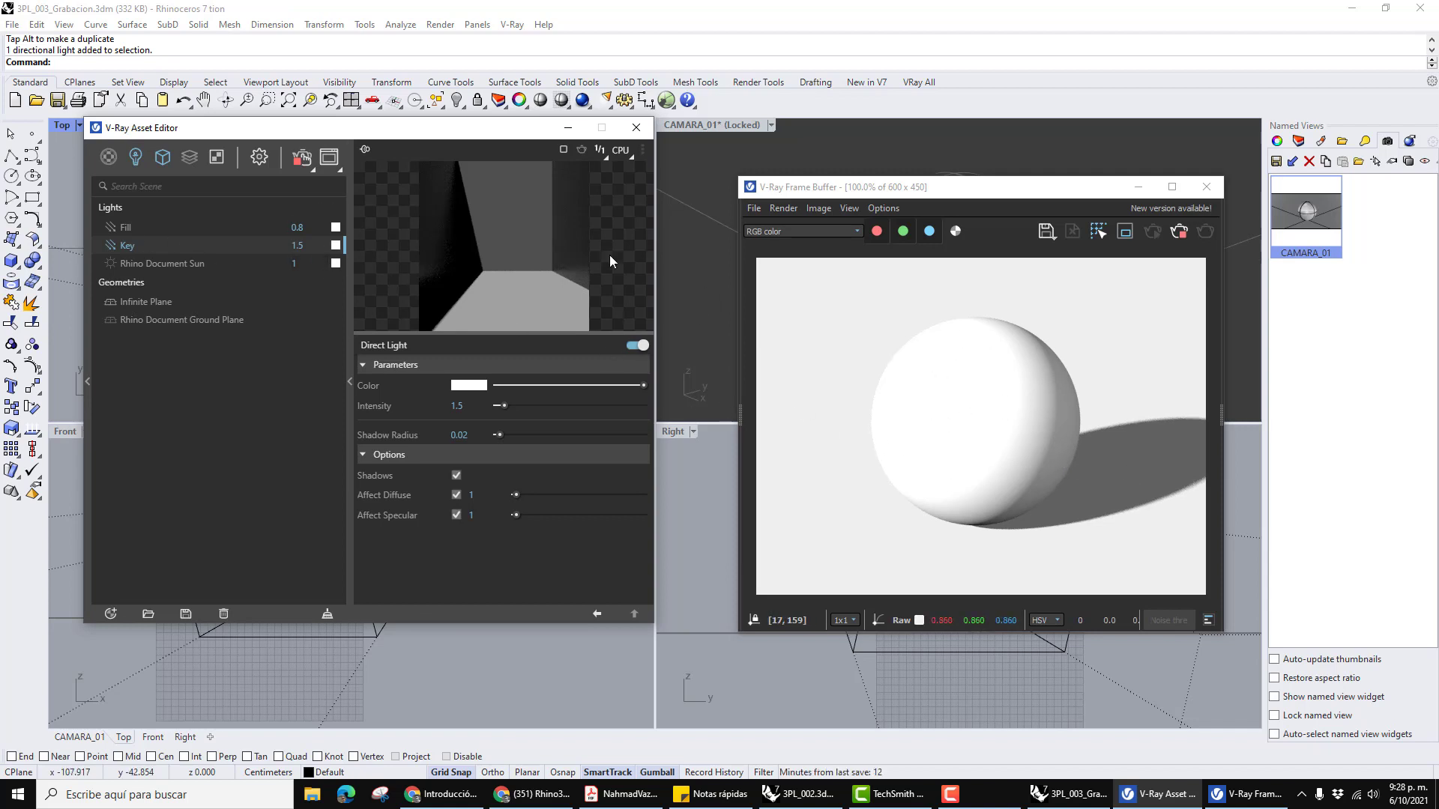
With the Asset Editor out of the way, duplicate the Fill light in place and move the copy behind the sphere in the Top view.
{"action": "left_click_drag", "start_coordinate": [409, 139], "coordinate": [931, 232]}
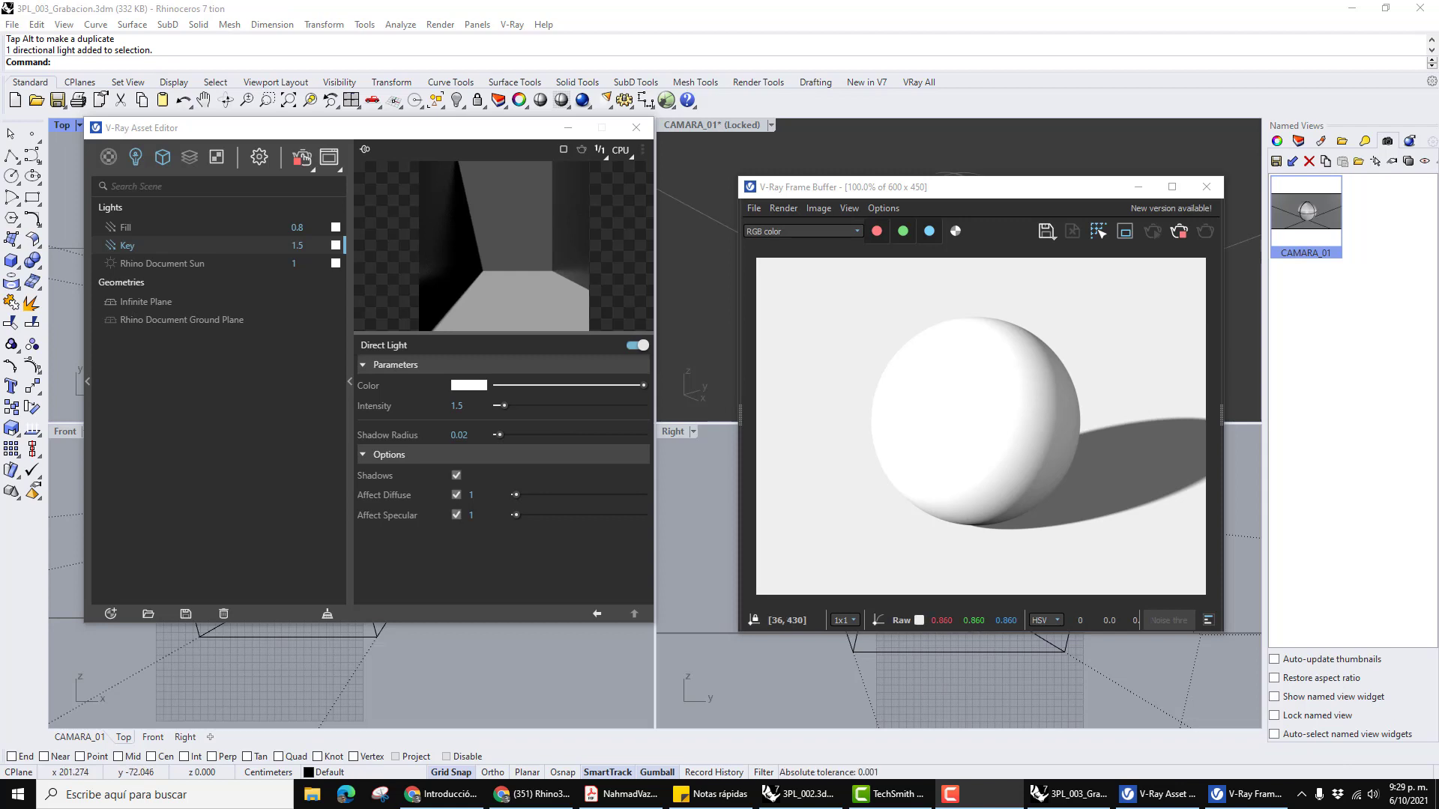
{"action": "left_click_drag", "start_coordinate": [456, 133], "coordinate": [483, 148]}
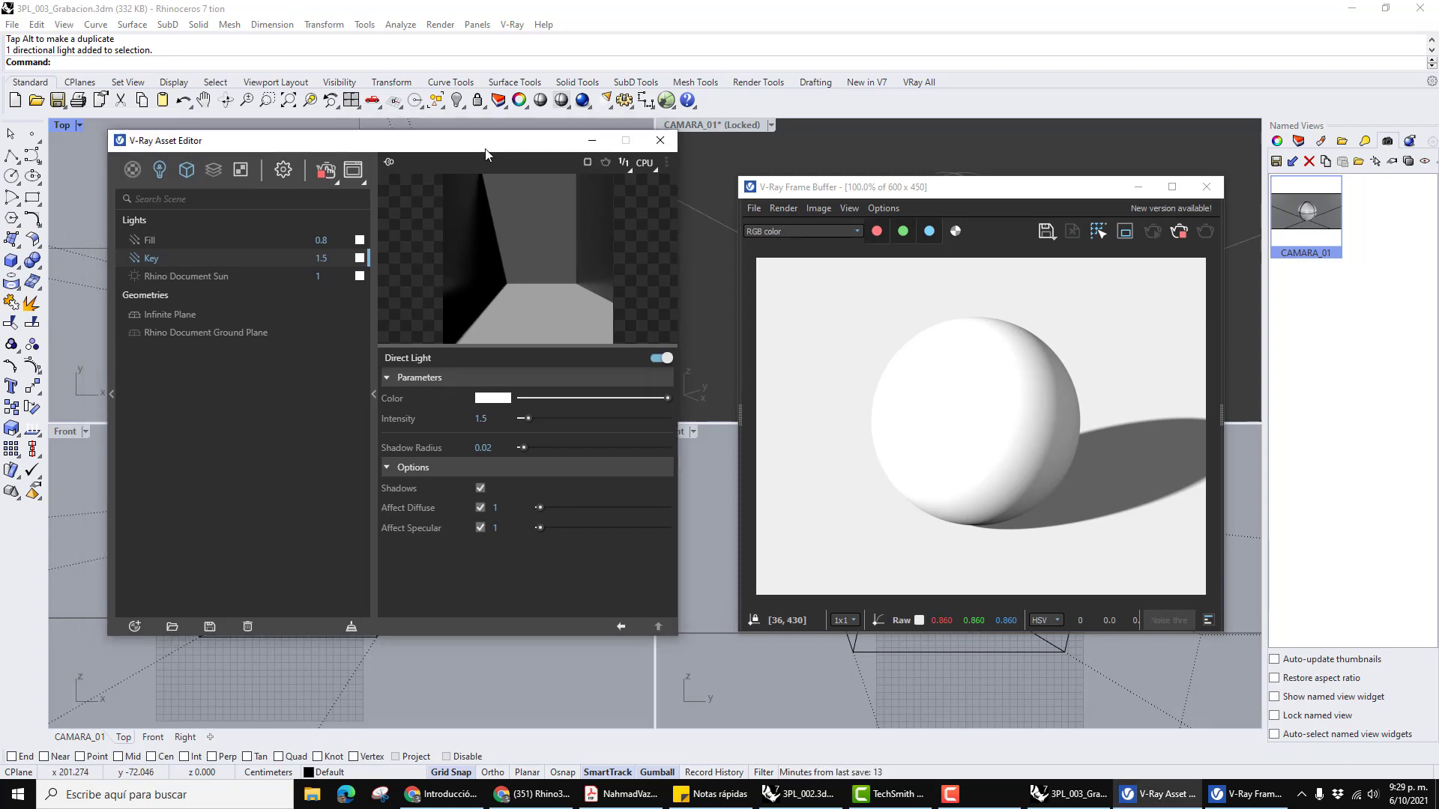
{"action": "left_click", "coordinate": [595, 143]}
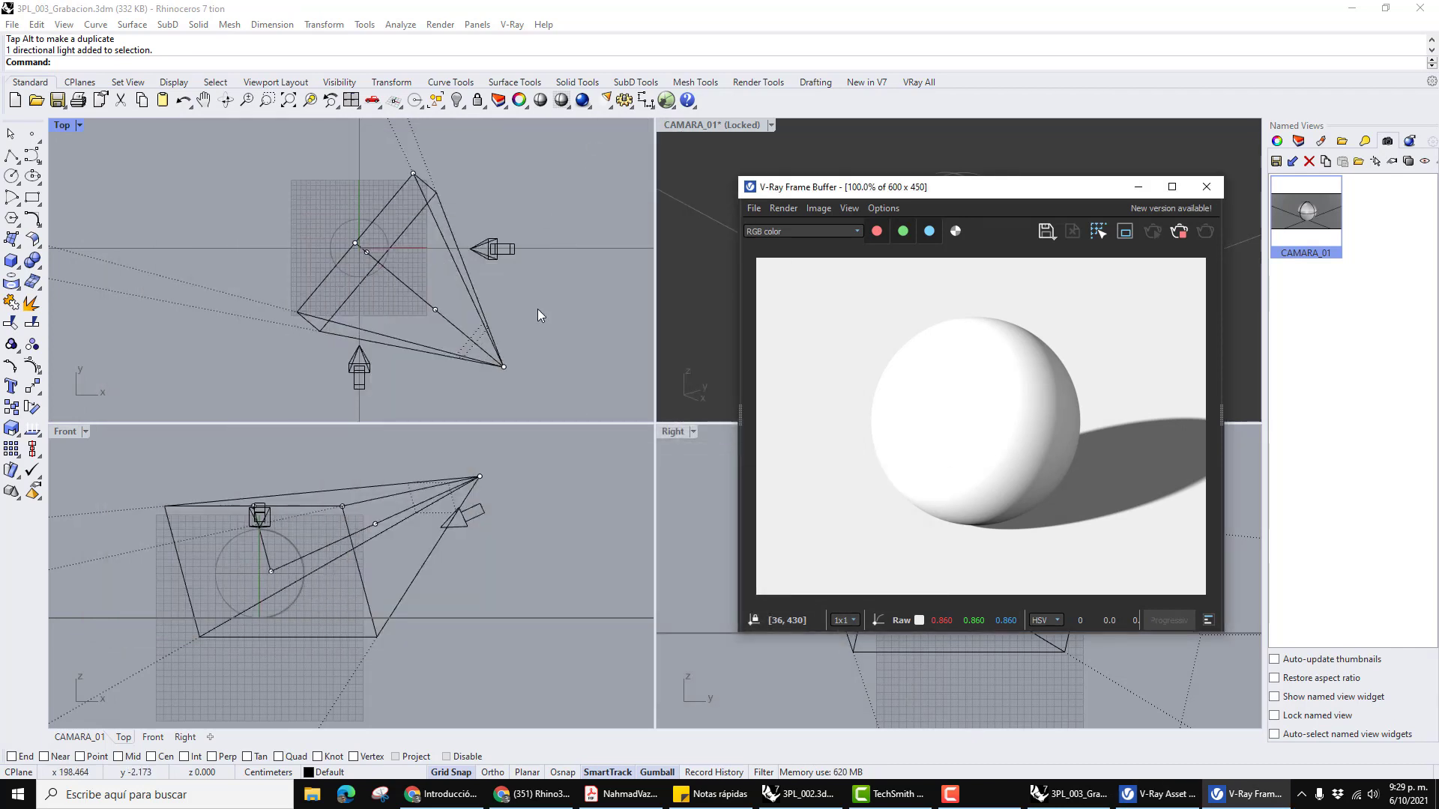
{"action": "left_click", "coordinate": [549, 307]}
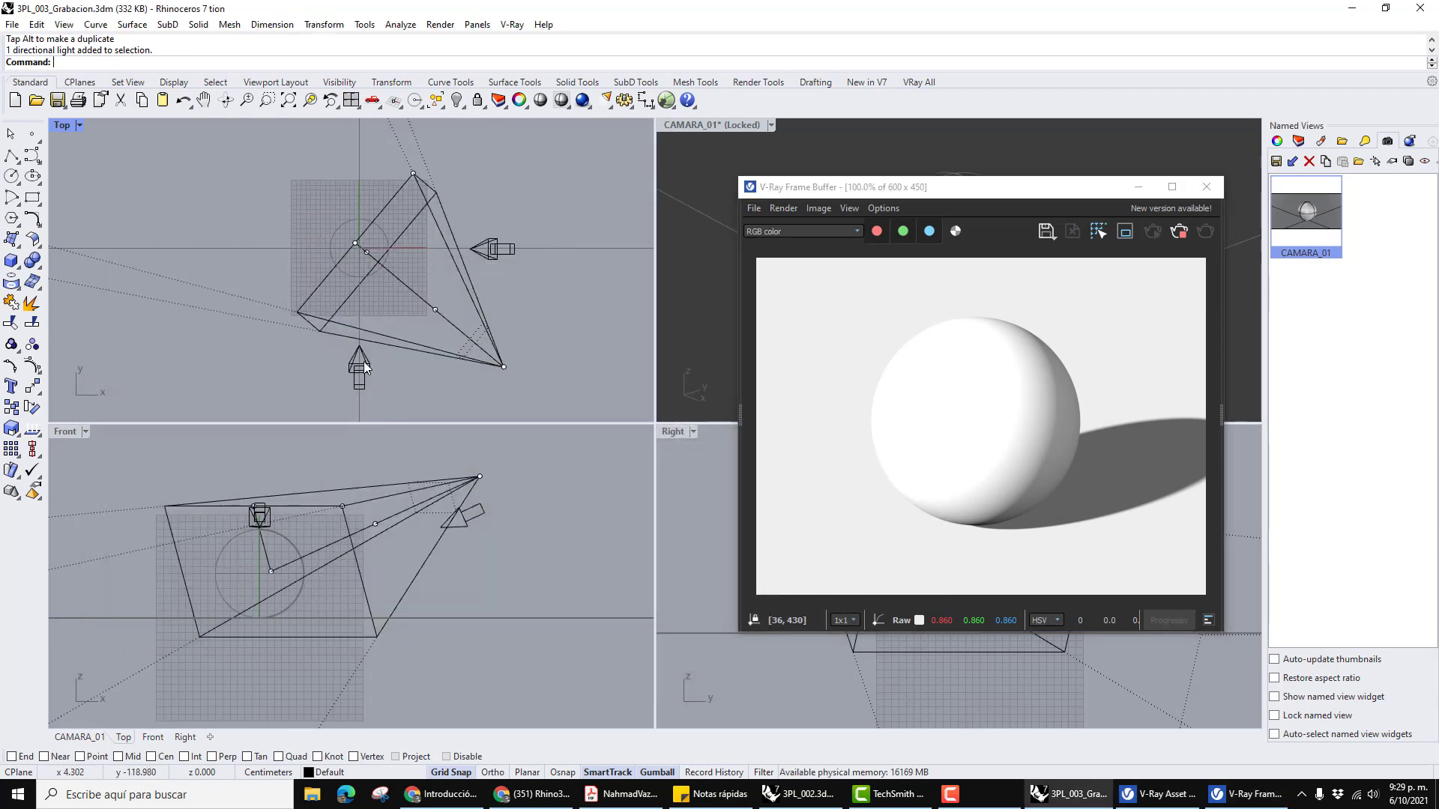
{"action": "left_click", "coordinate": [489, 252]}
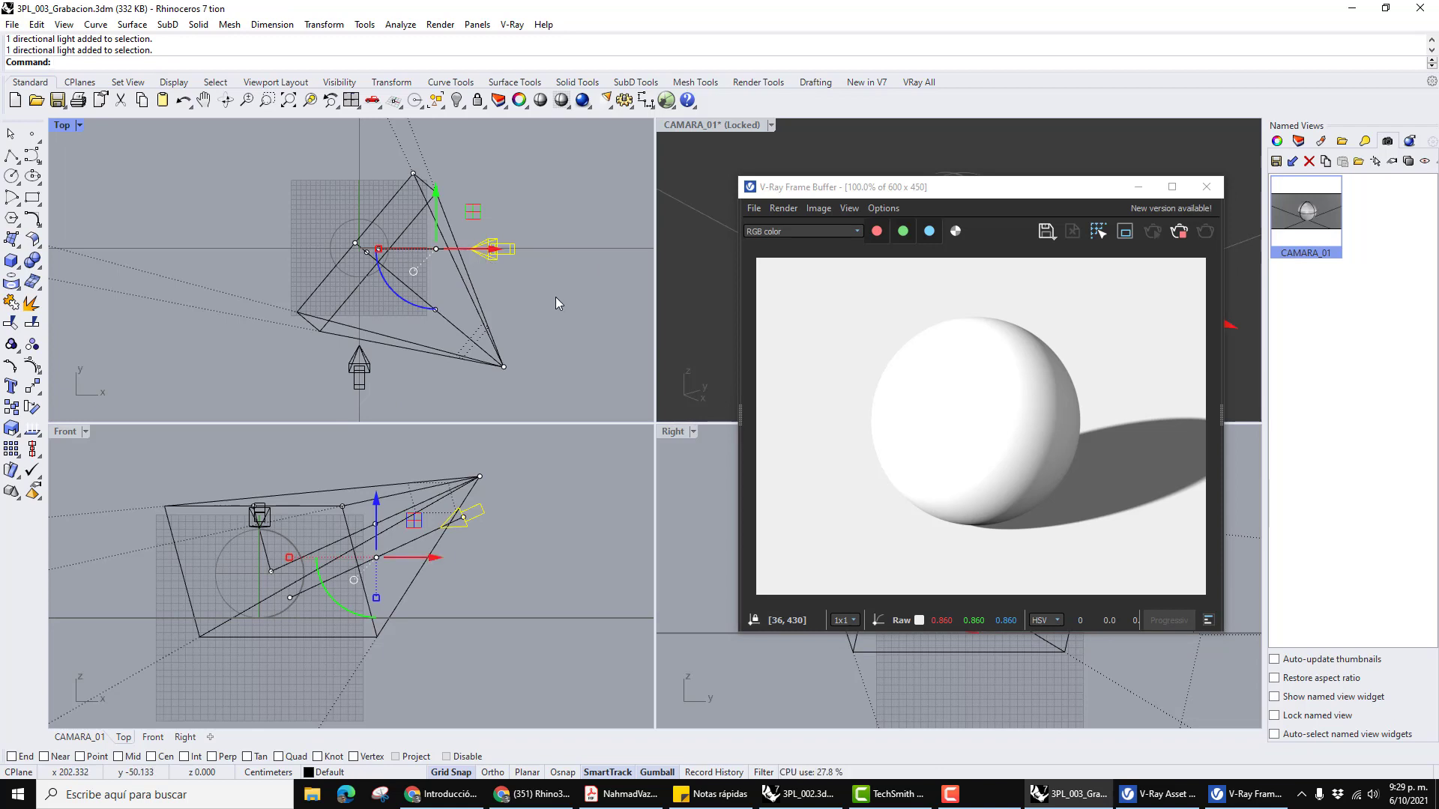
{"action": "key", "text": "ctrl+c"}
{"action": "key", "text": "ctrl+v"}
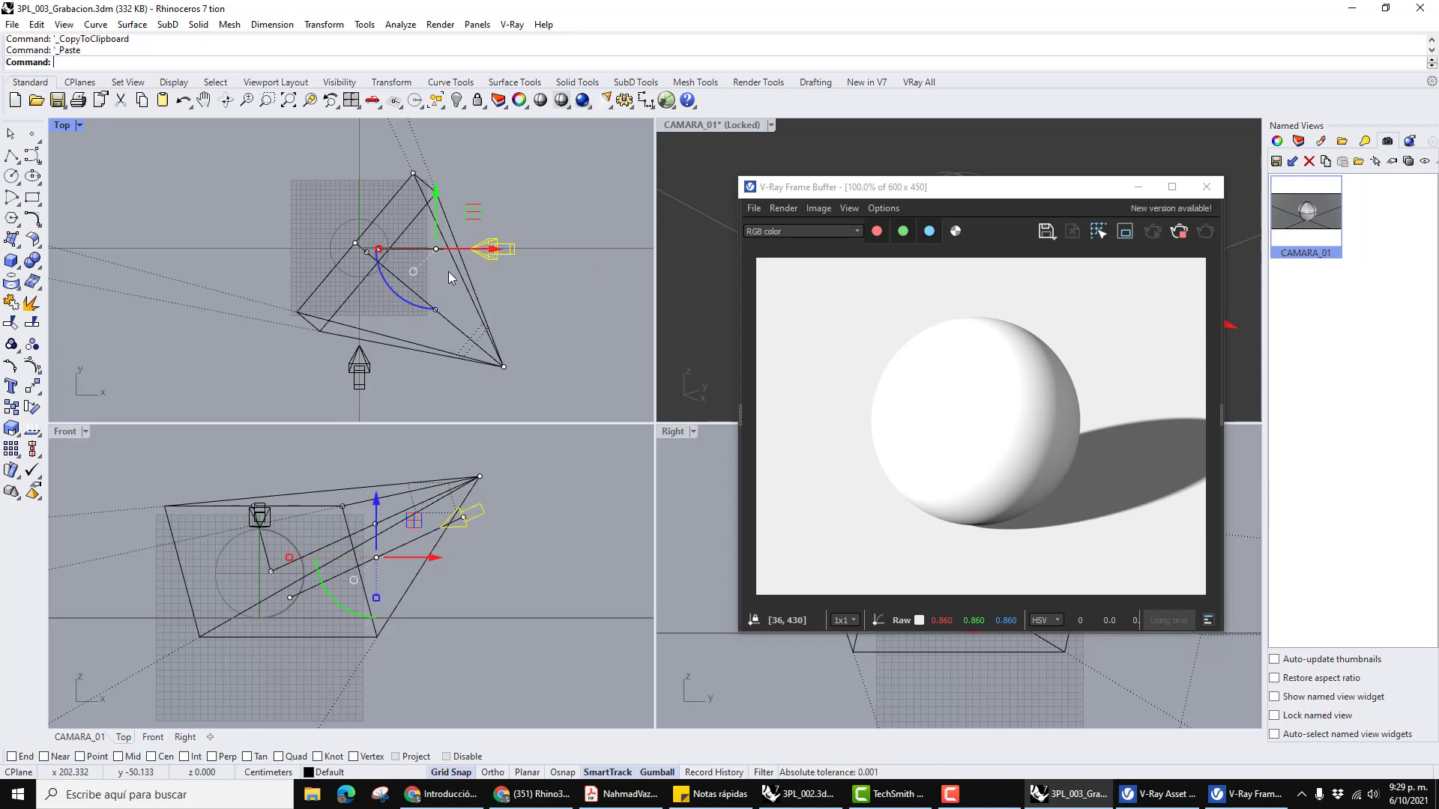
{"action": "left_click_drag", "start_coordinate": [436, 249], "coordinate": [340, 179]}
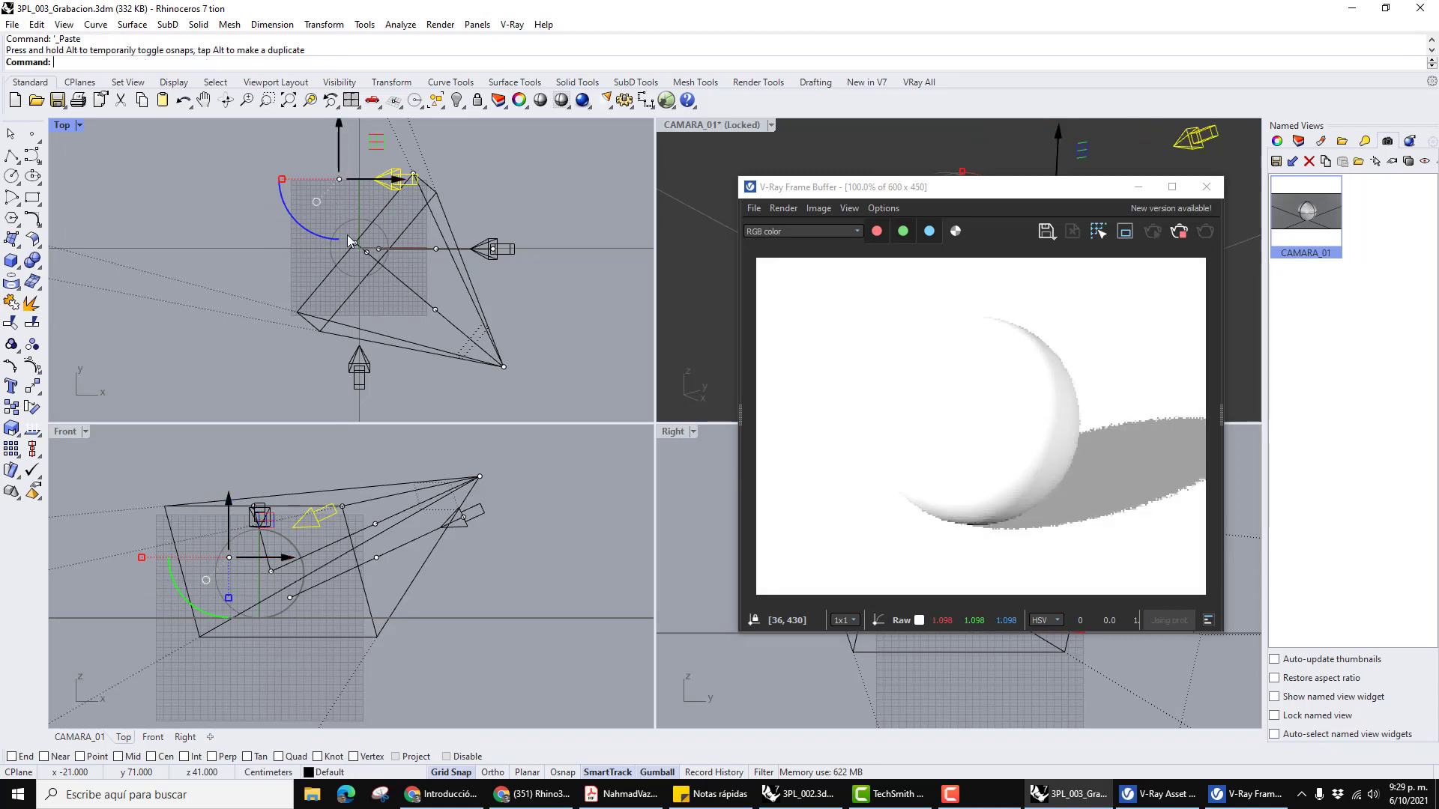
Rotate the copied light in the Top view to aim at the sphere from behind, and nudge it into line.
{"action": "right_click_drag", "start_coordinate": [305, 234], "coordinate": [307, 278]}
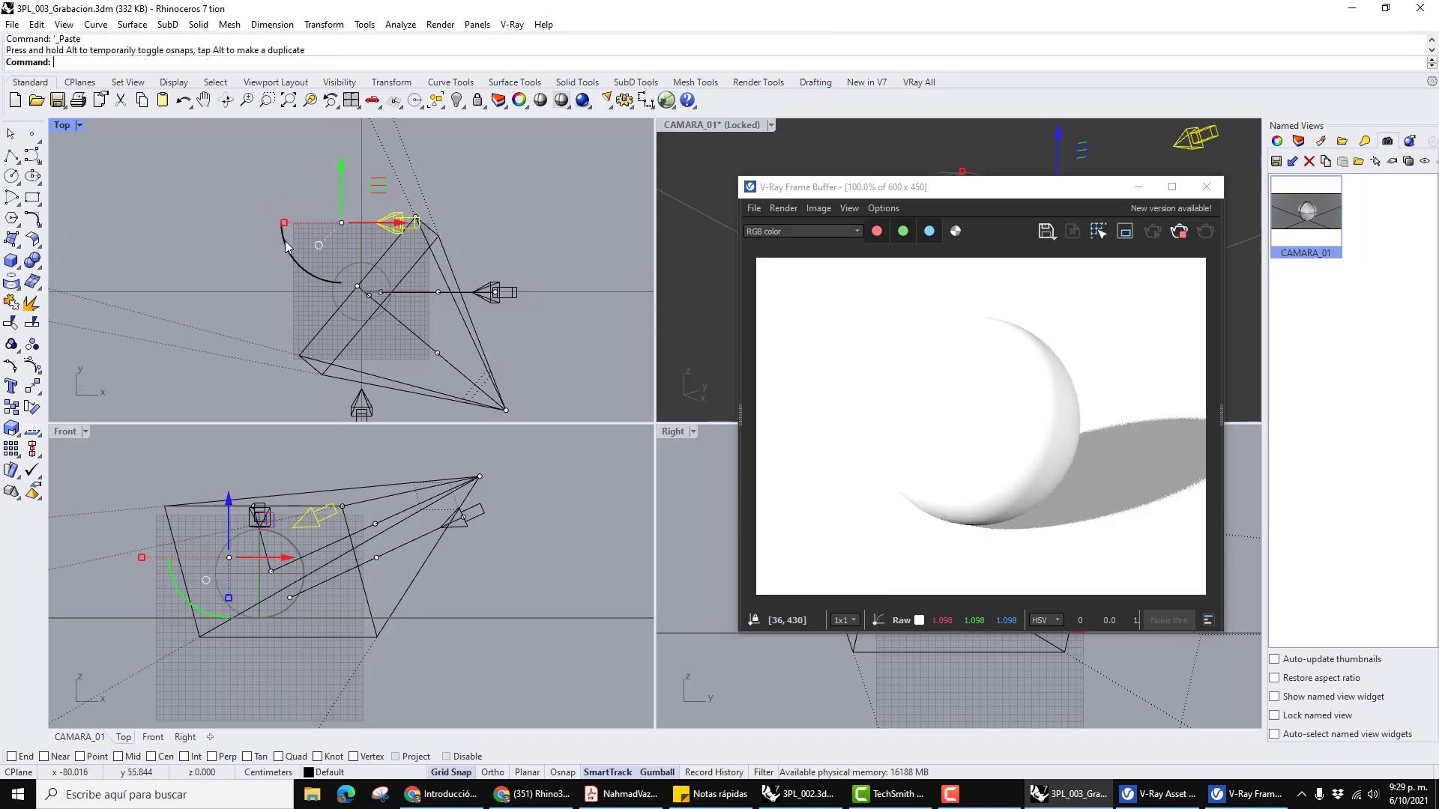
{"action": "left_click_drag", "start_coordinate": [289, 243], "coordinate": [379, 274]}
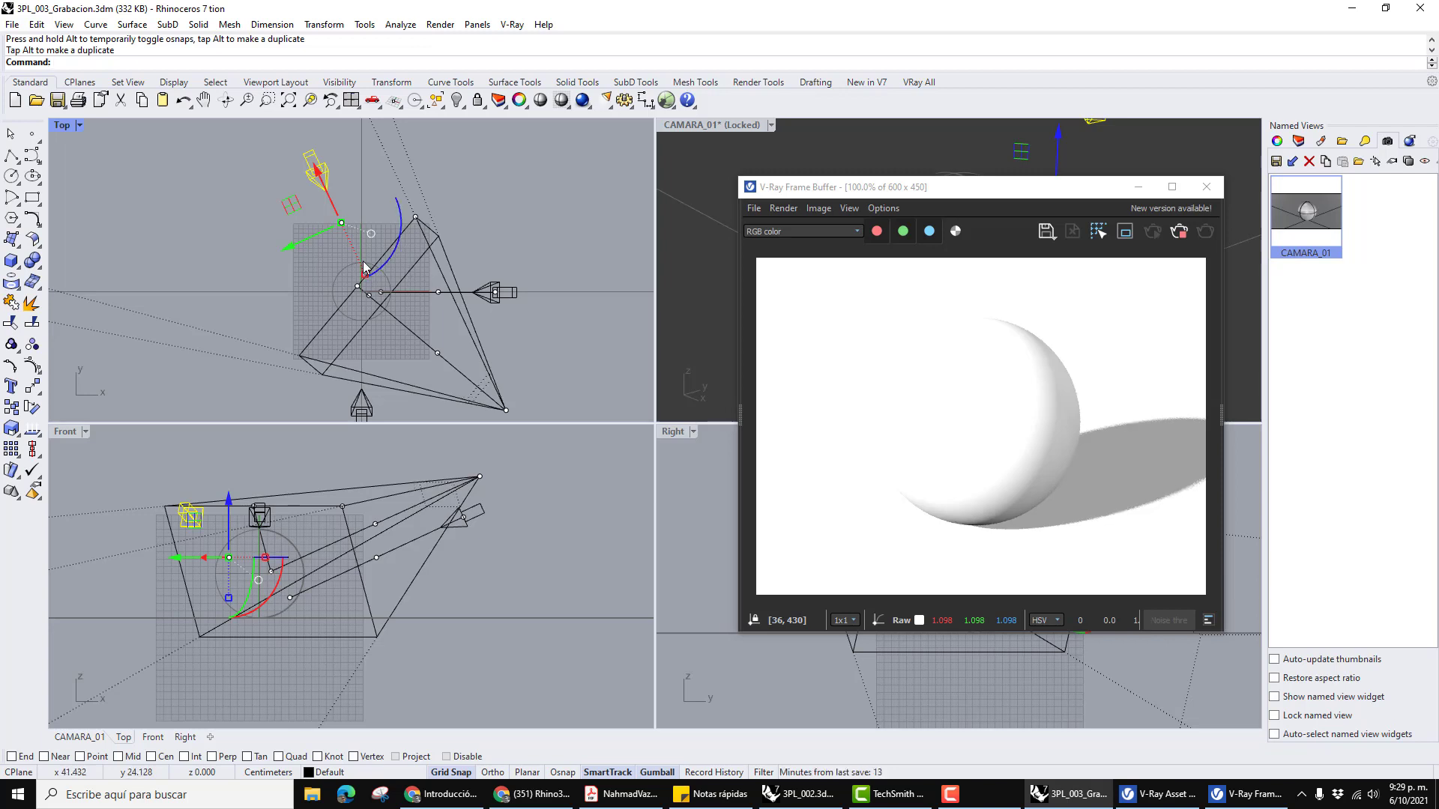
{"action": "mouse_move", "coordinate": [401, 218]}
{"action": "left_mouse_down"}
{"action": "mouse_move", "coordinate": [309, 243]}
{"action": "mouse_move", "coordinate": [399, 226]}
{"action": "left_mouse_up"}
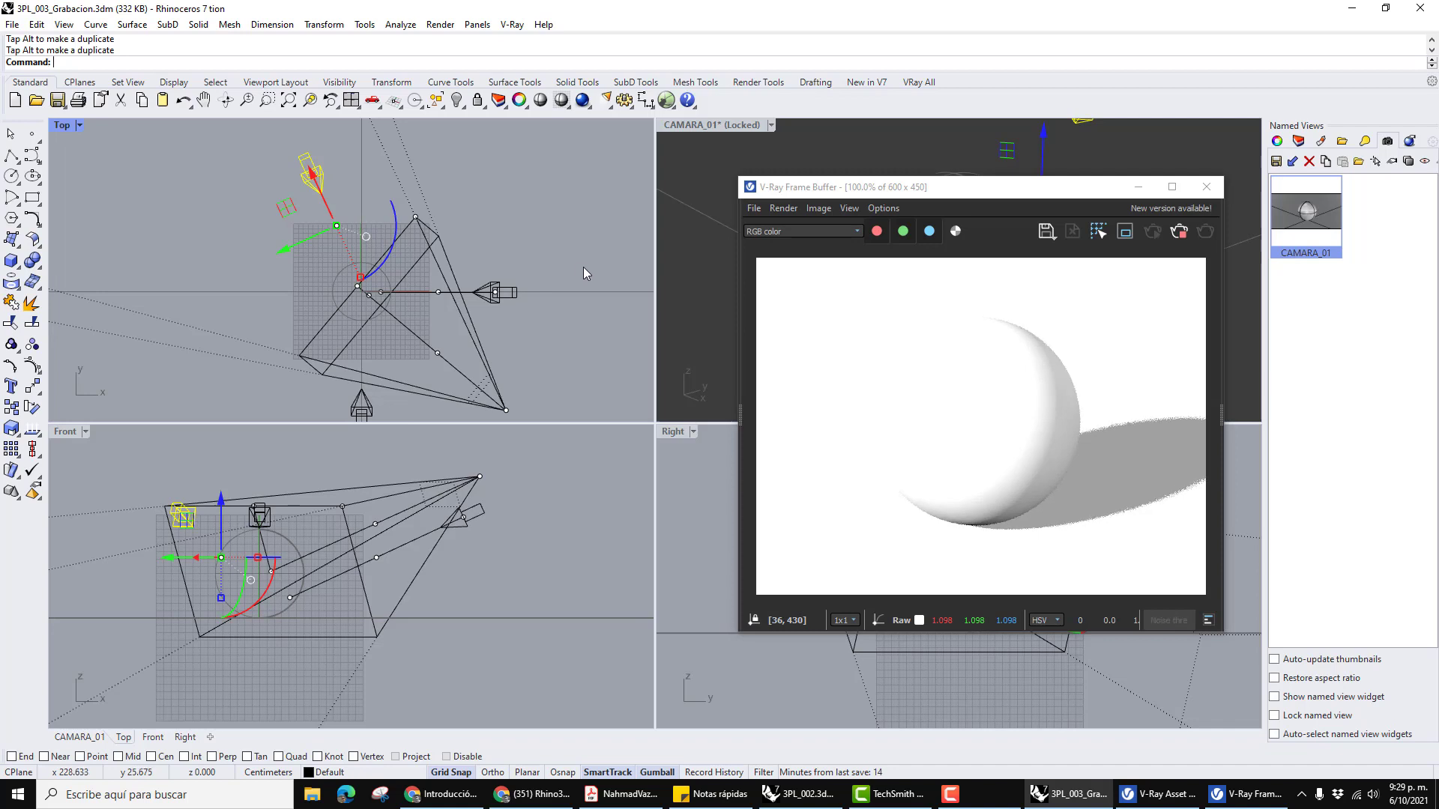
Rename the duplicated light Fill#1 as Back in the V-Ray Asset Editor and shift the editor window away from the render.
{"action": "left_click", "coordinate": [1157, 794]}
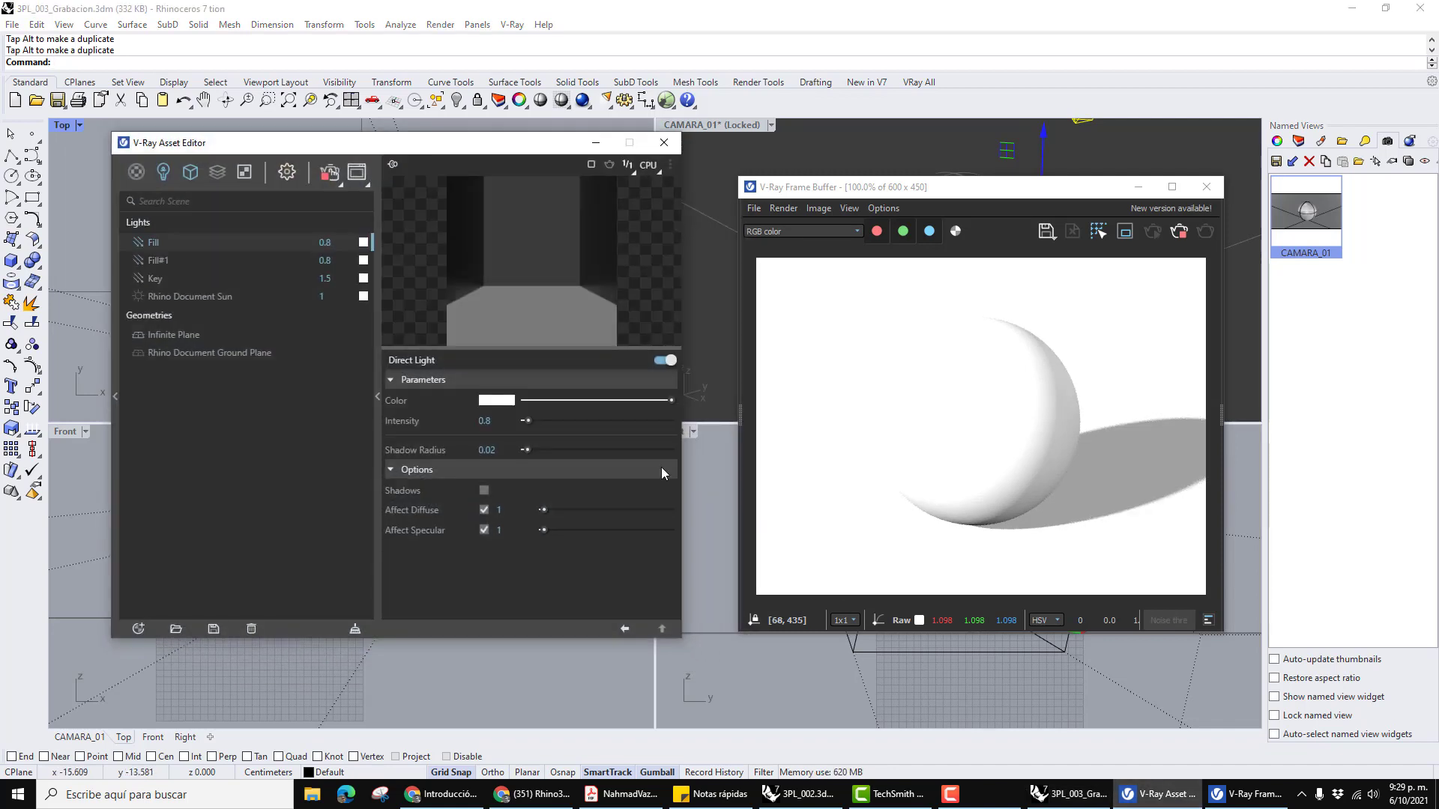
{"action": "left_click", "coordinate": [166, 259]}
{"action": "right_click", "coordinate": [166, 260]}
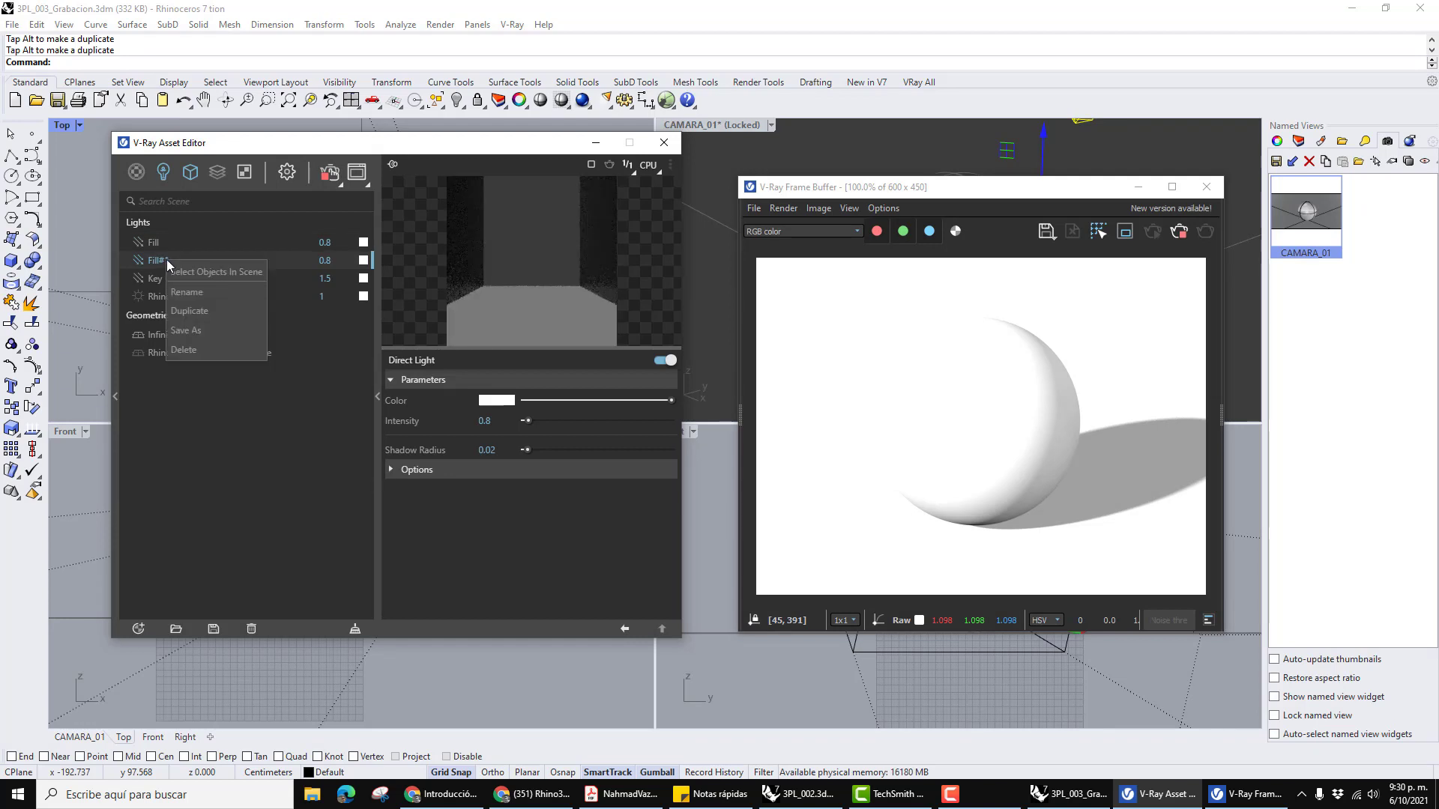
{"action": "left_click", "coordinate": [198, 292]}
{"action": "key", "text": "BackSpace"}
{"action": "key", "text": "BackSpace"}
{"action": "key", "text": "BackSpace"}
{"action": "key", "text": "BackSpace"}
{"action": "key", "text": "BackSpace"}
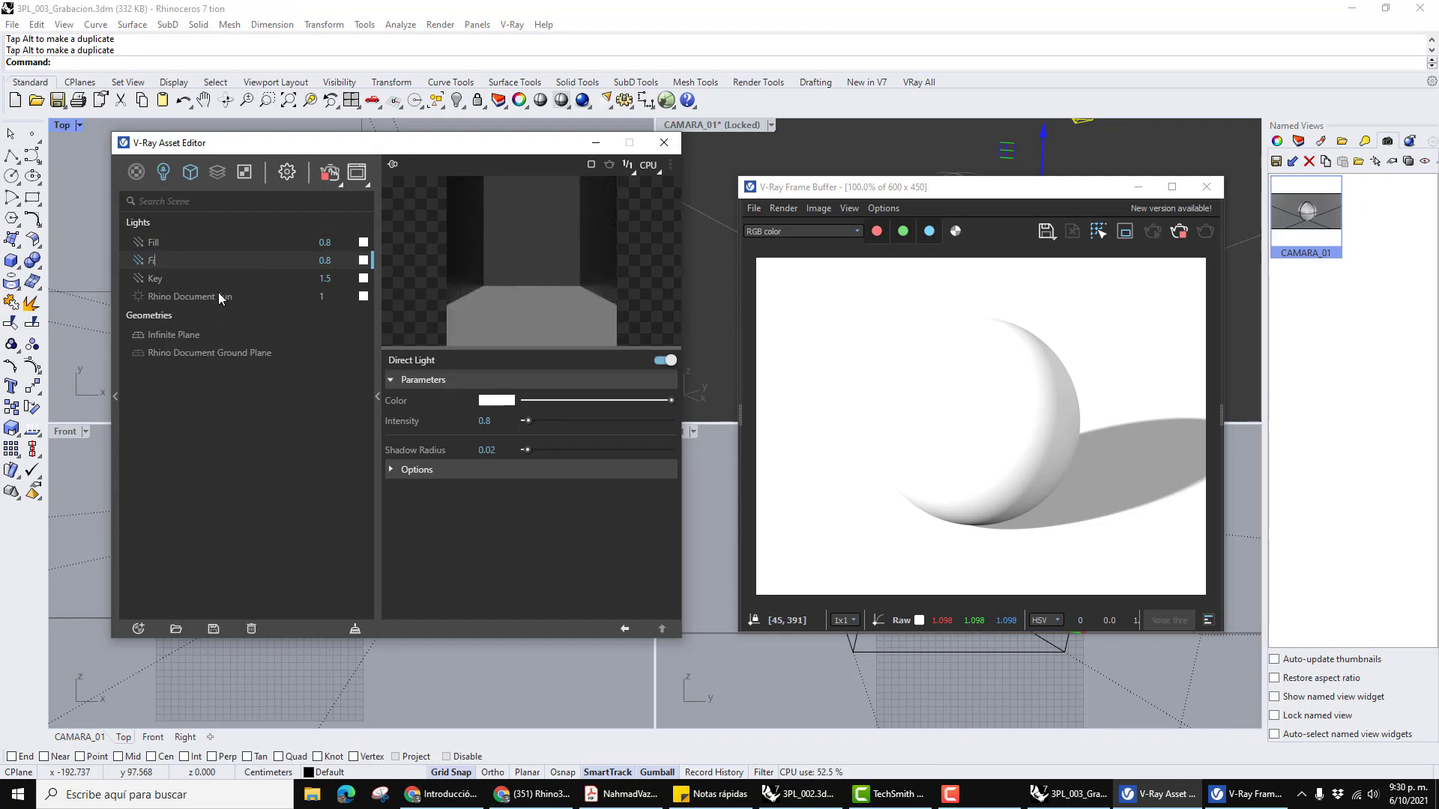
{"action": "type", "text": "Back"}
{"action": "key", "text": "Return"}
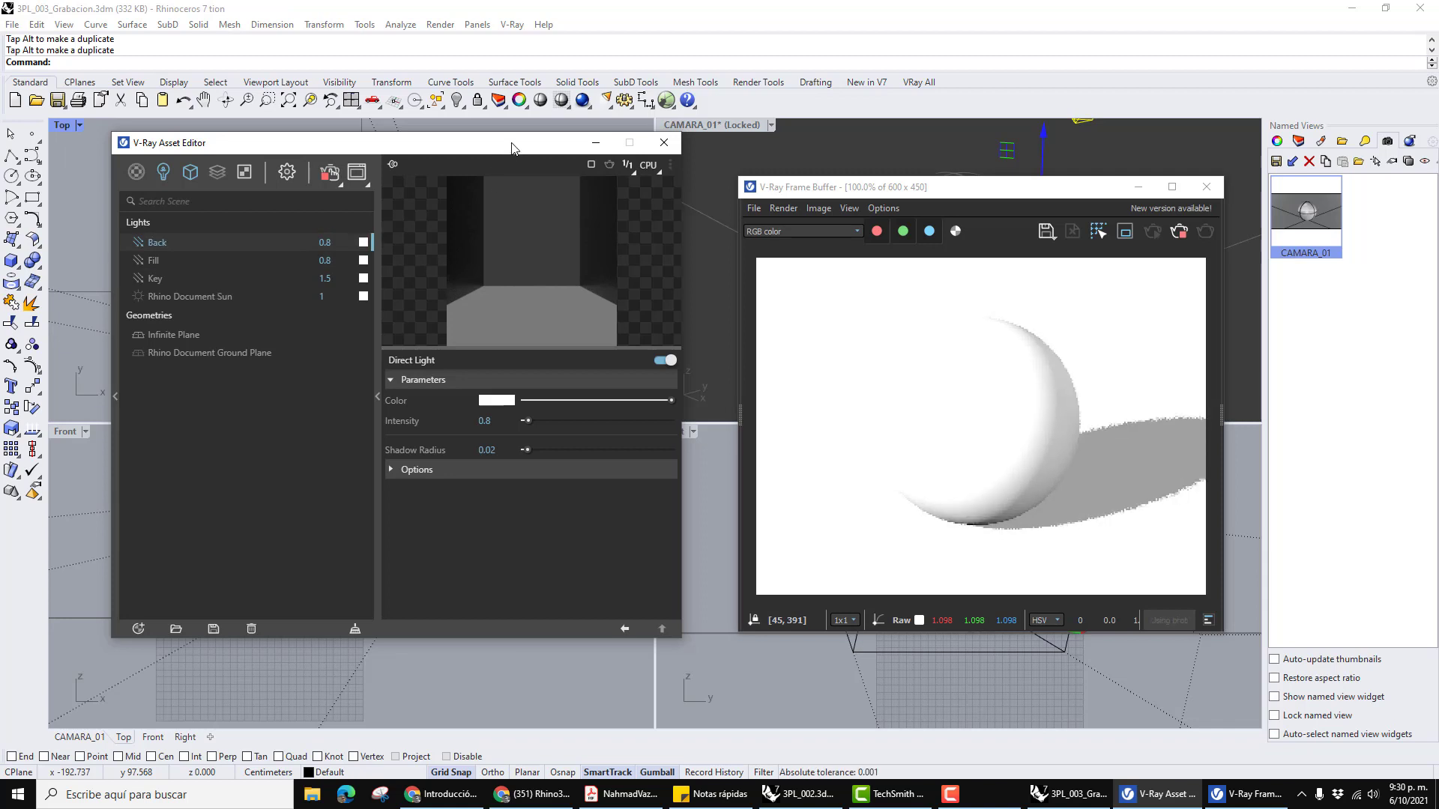
{"action": "left_click_drag", "start_coordinate": [512, 148], "coordinate": [438, 147]}
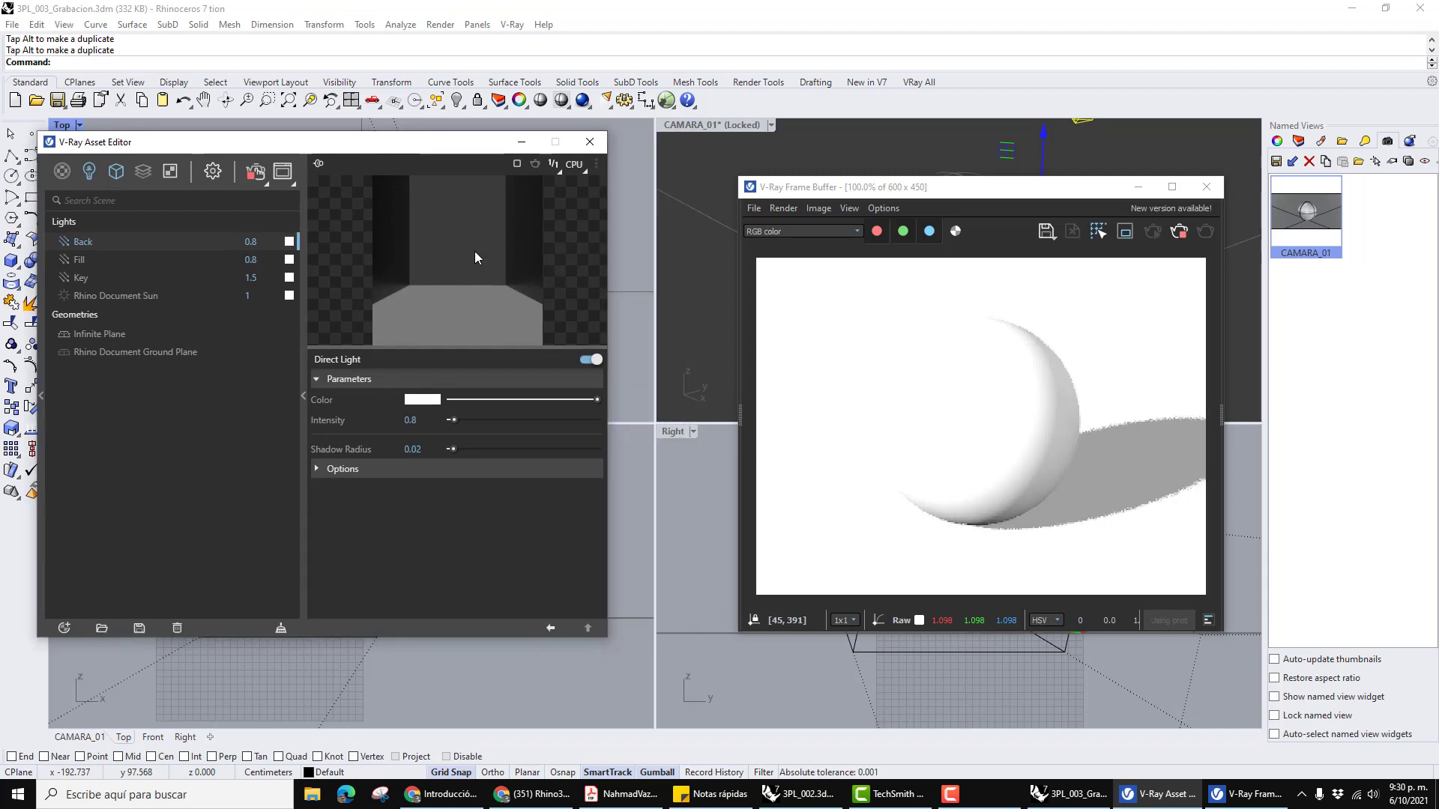
Switch the Back light off and on again to compare its effect on the render, then shift the Asset Editor slightly.
{"action": "left_click", "coordinate": [591, 360]}
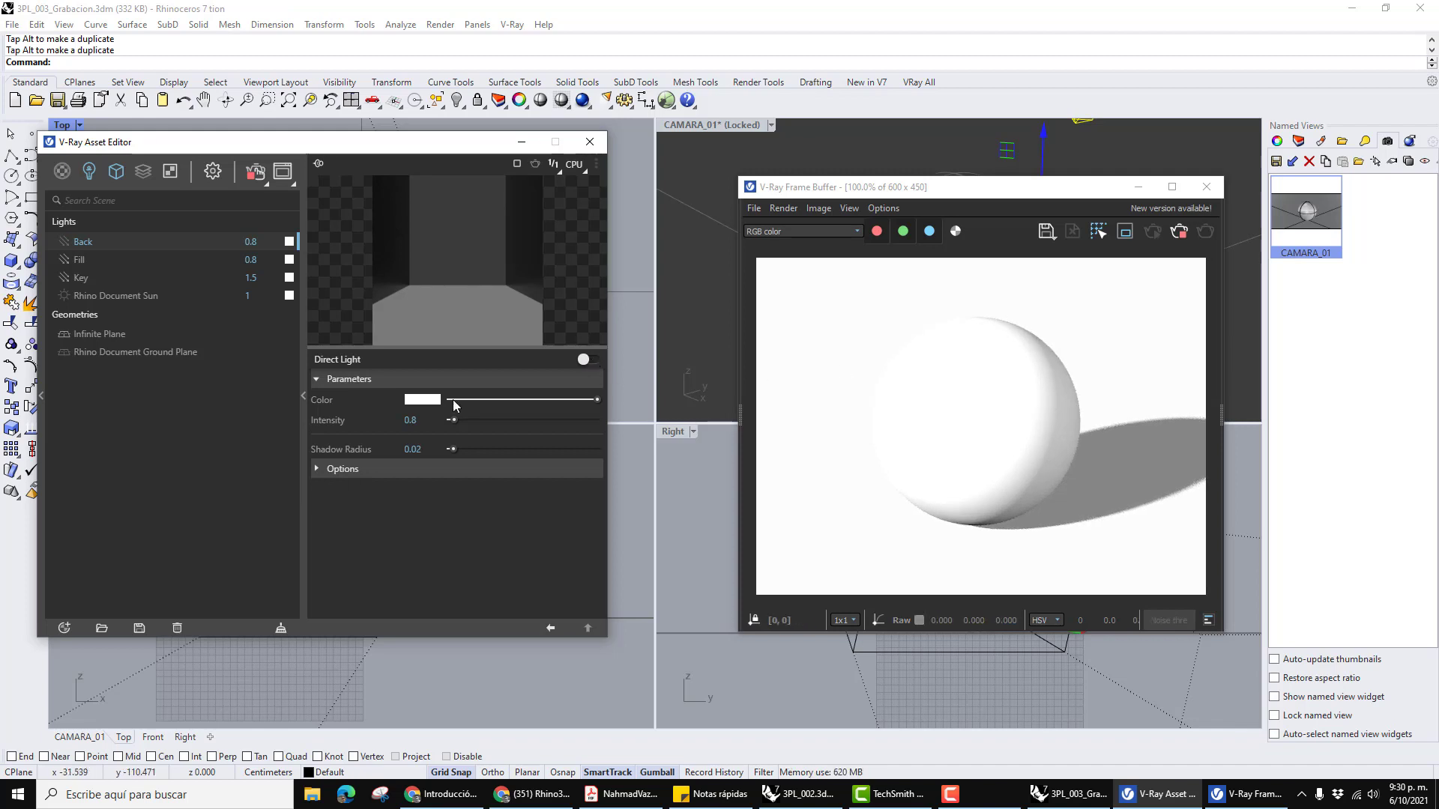
{"action": "left_click", "coordinate": [586, 360]}
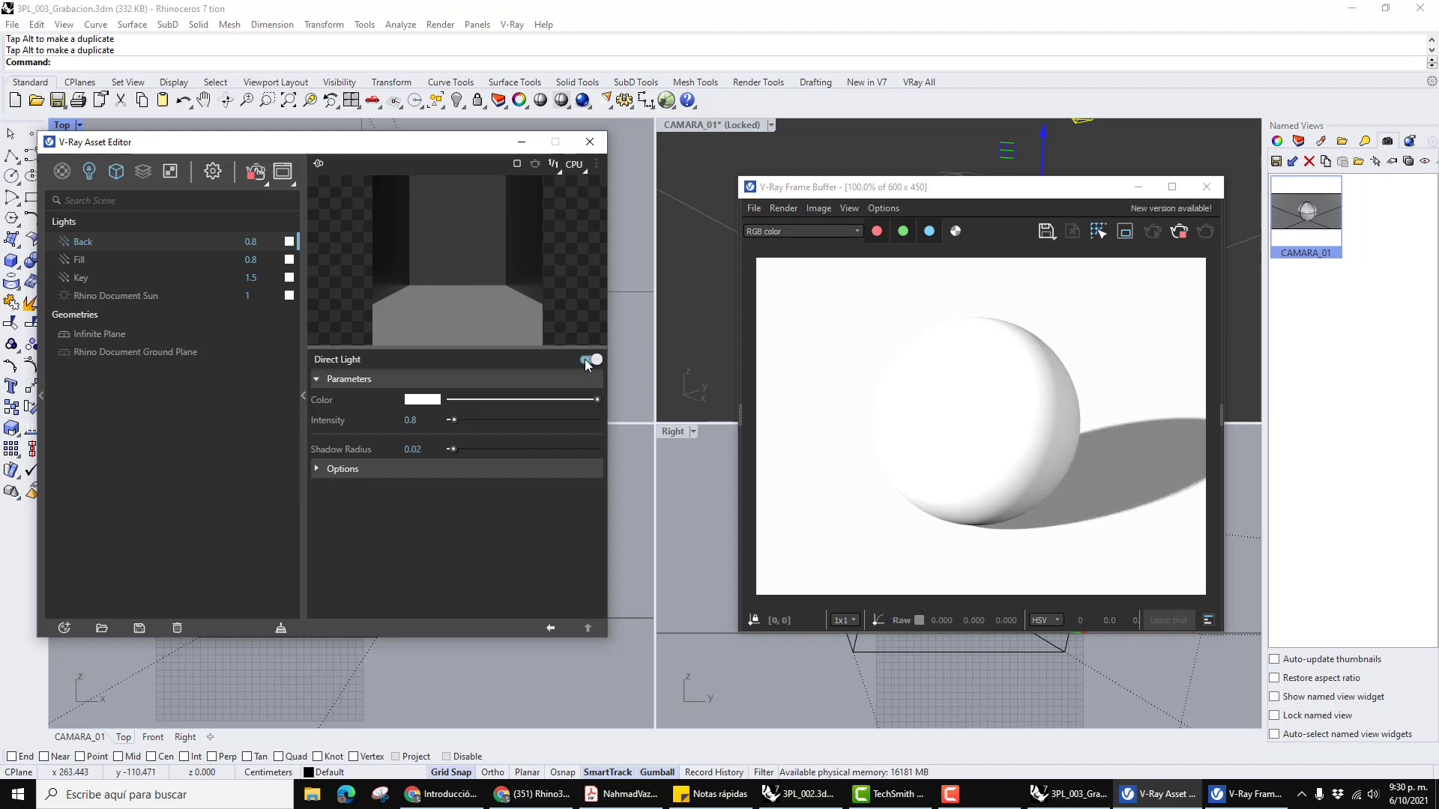
{"action": "left_click", "coordinate": [586, 360]}
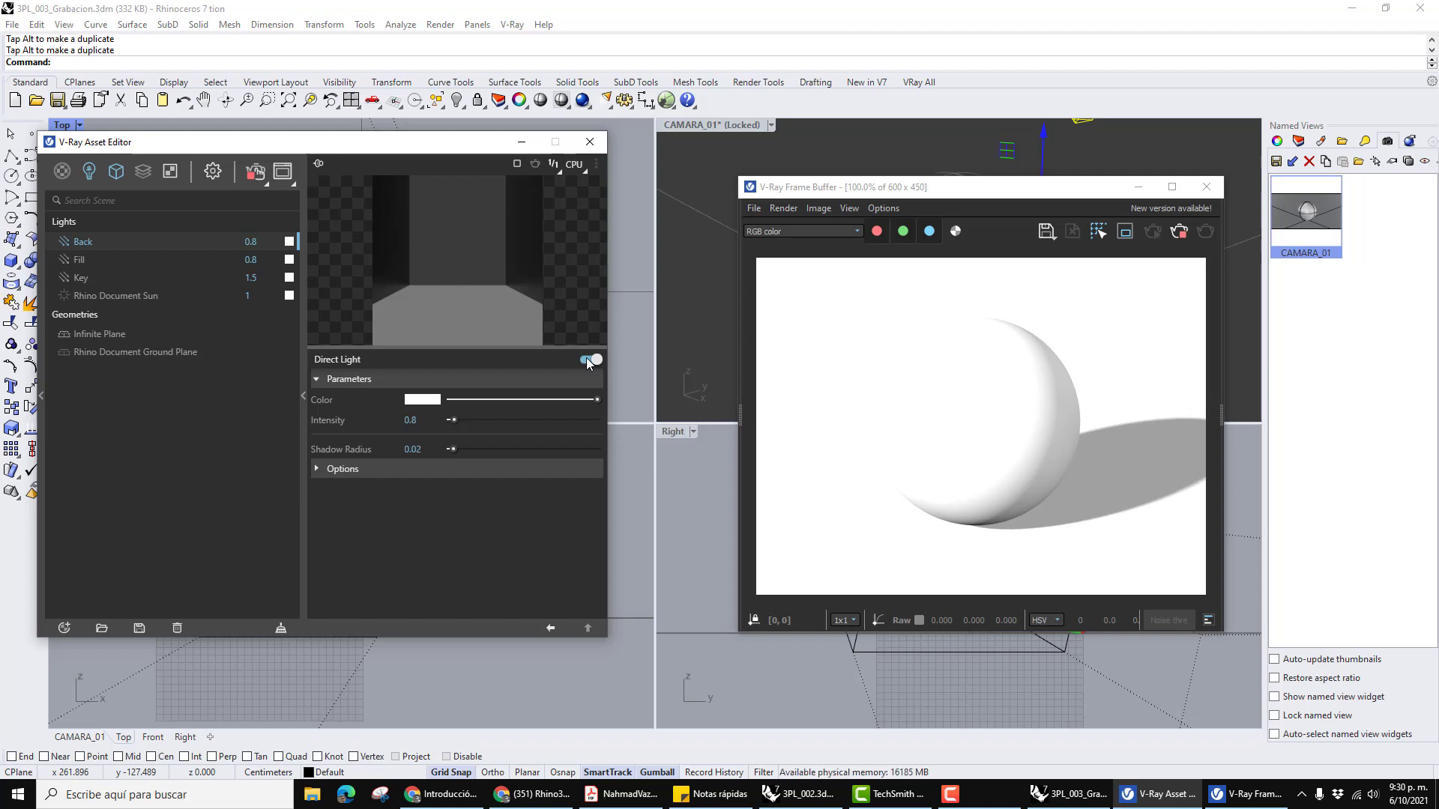
{"action": "left_click_drag", "start_coordinate": [342, 150], "coordinate": [375, 161]}
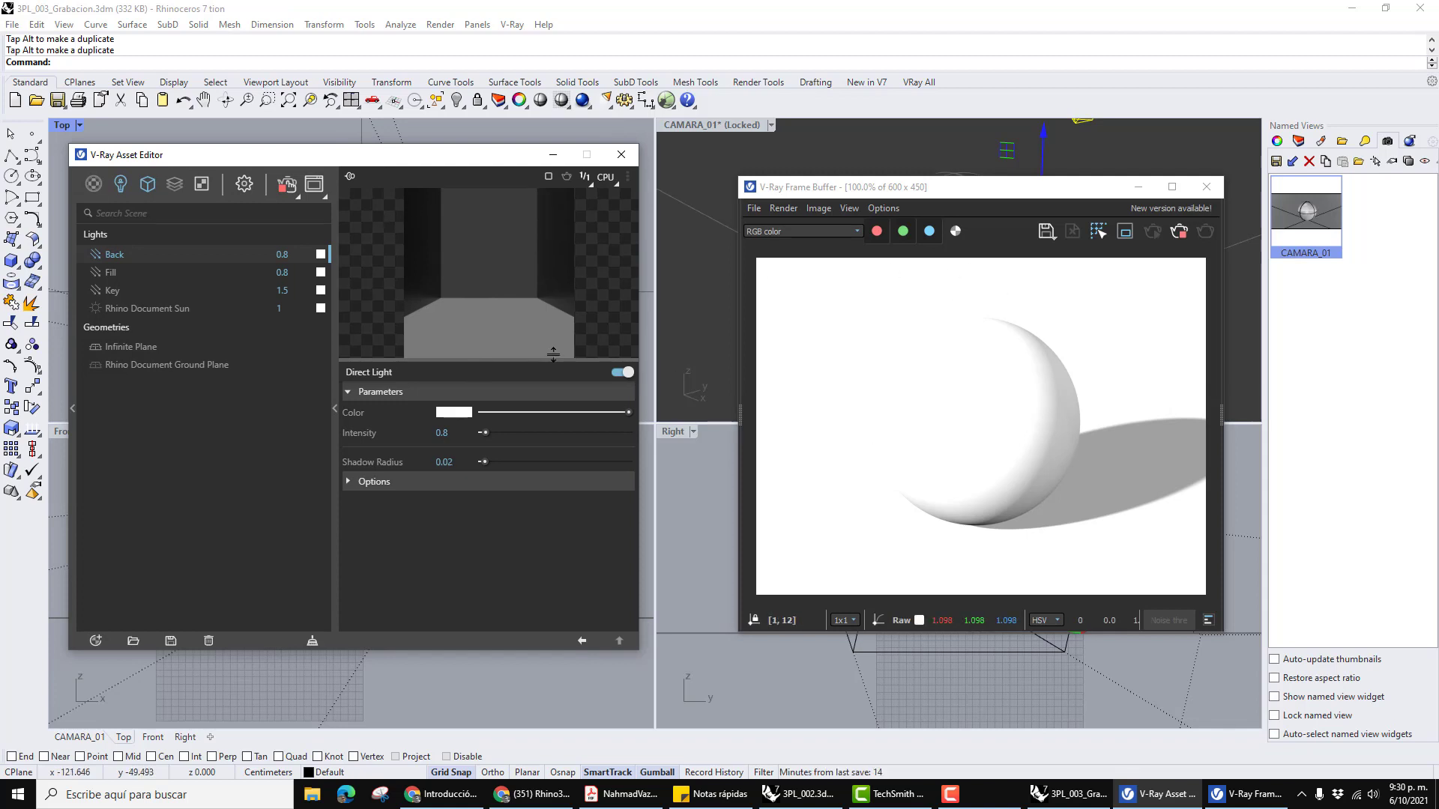
{"action": "left_click", "coordinate": [962, 203]}
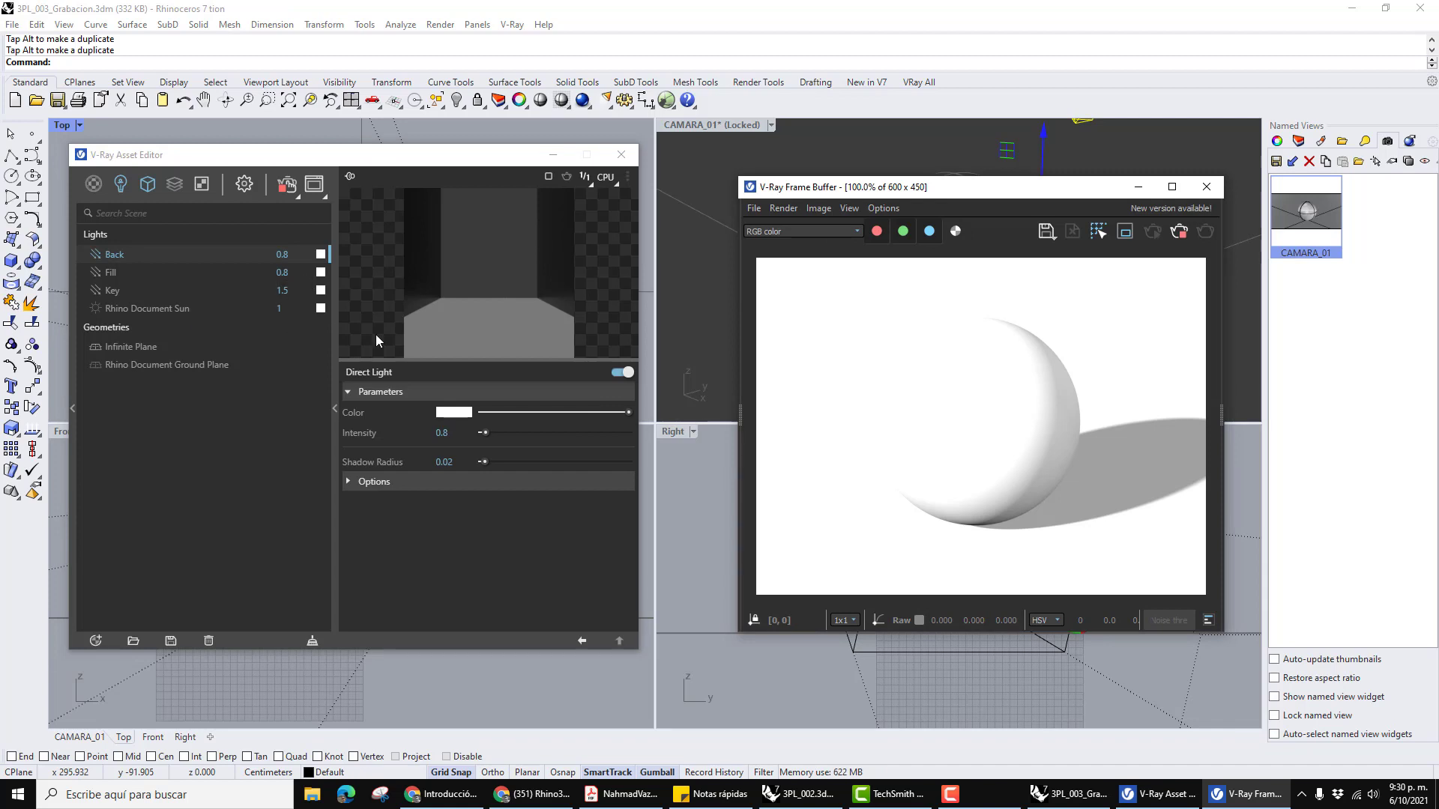
Set the Key light's intensity to 1 and shift the render window slightly.
{"action": "left_click", "coordinate": [148, 287]}
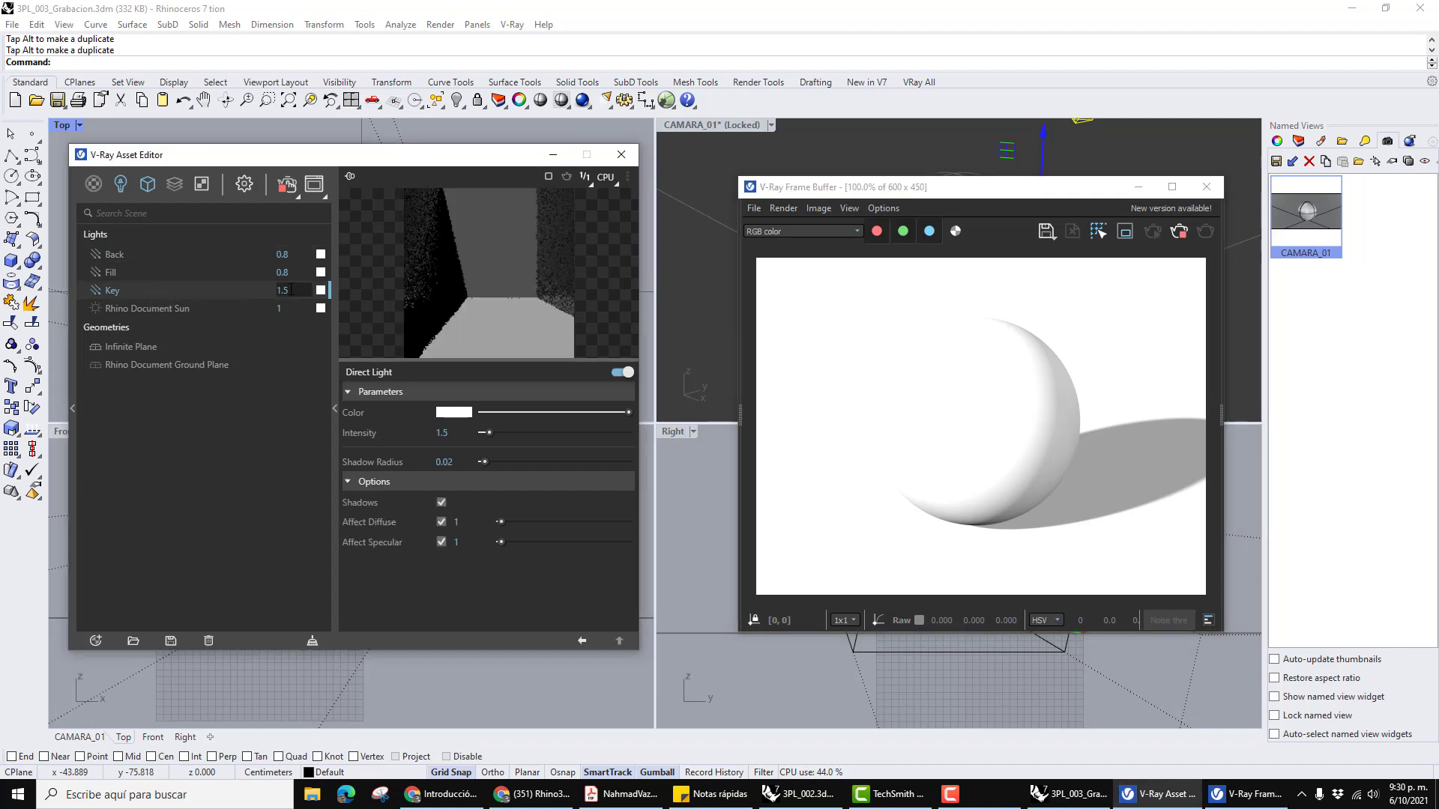
{"action": "key", "text": "BackSpace"}
{"action": "type", "text": "2"}
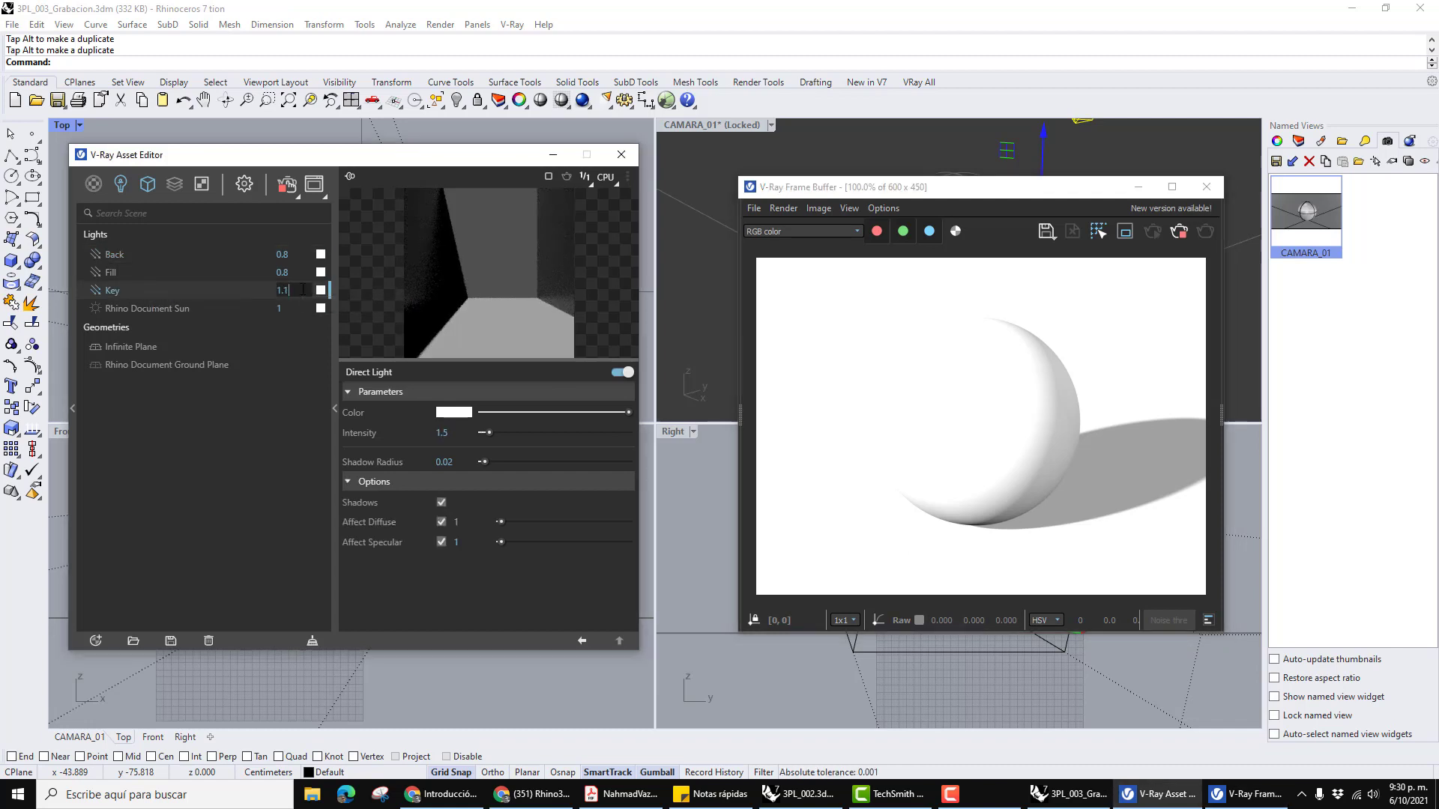
{"action": "key", "text": "Return"}
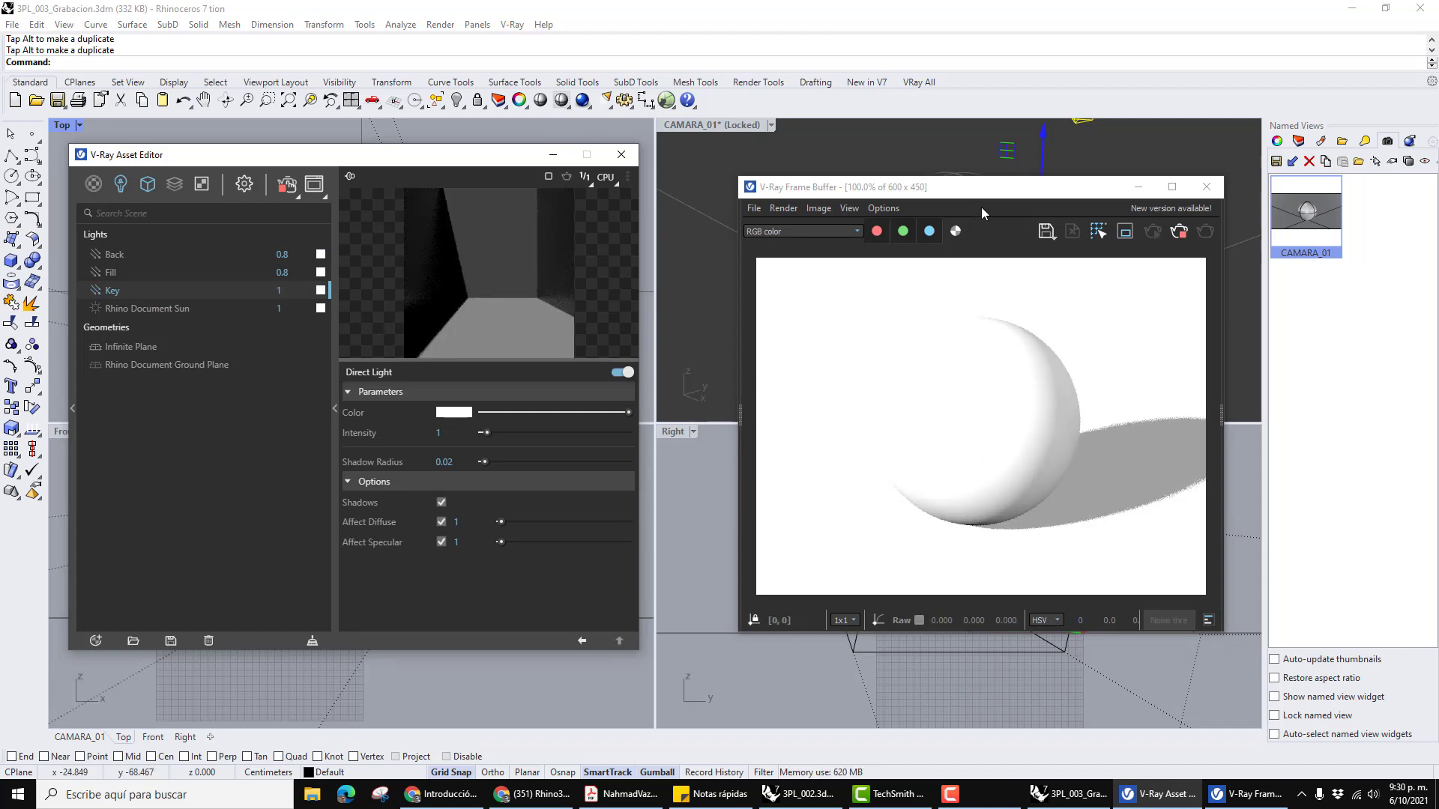
{"action": "left_click_drag", "start_coordinate": [987, 196], "coordinate": [960, 209]}
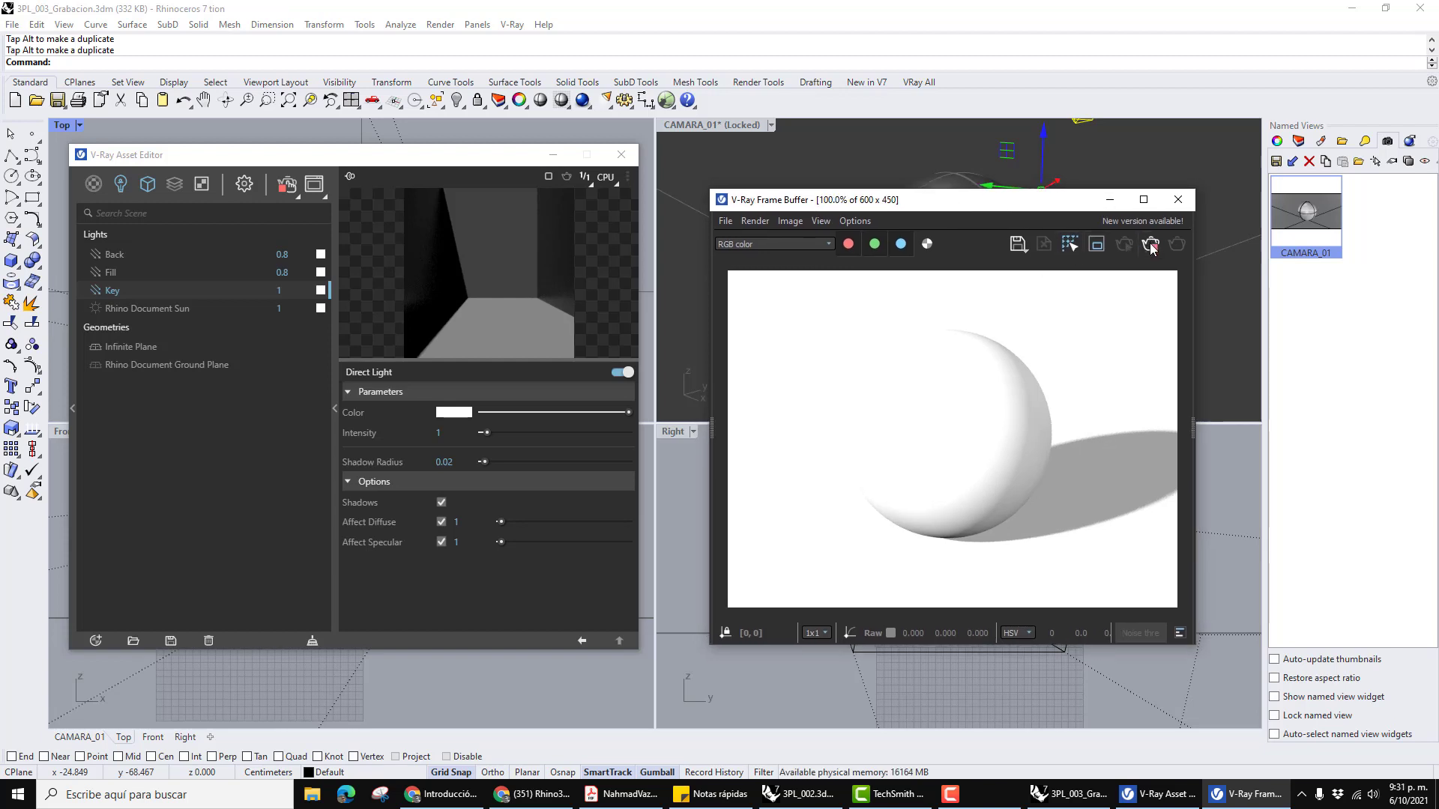
Stop the interactive render and restart it with the CAMARA_01 view active.
{"action": "left_click", "coordinate": [1150, 245]}
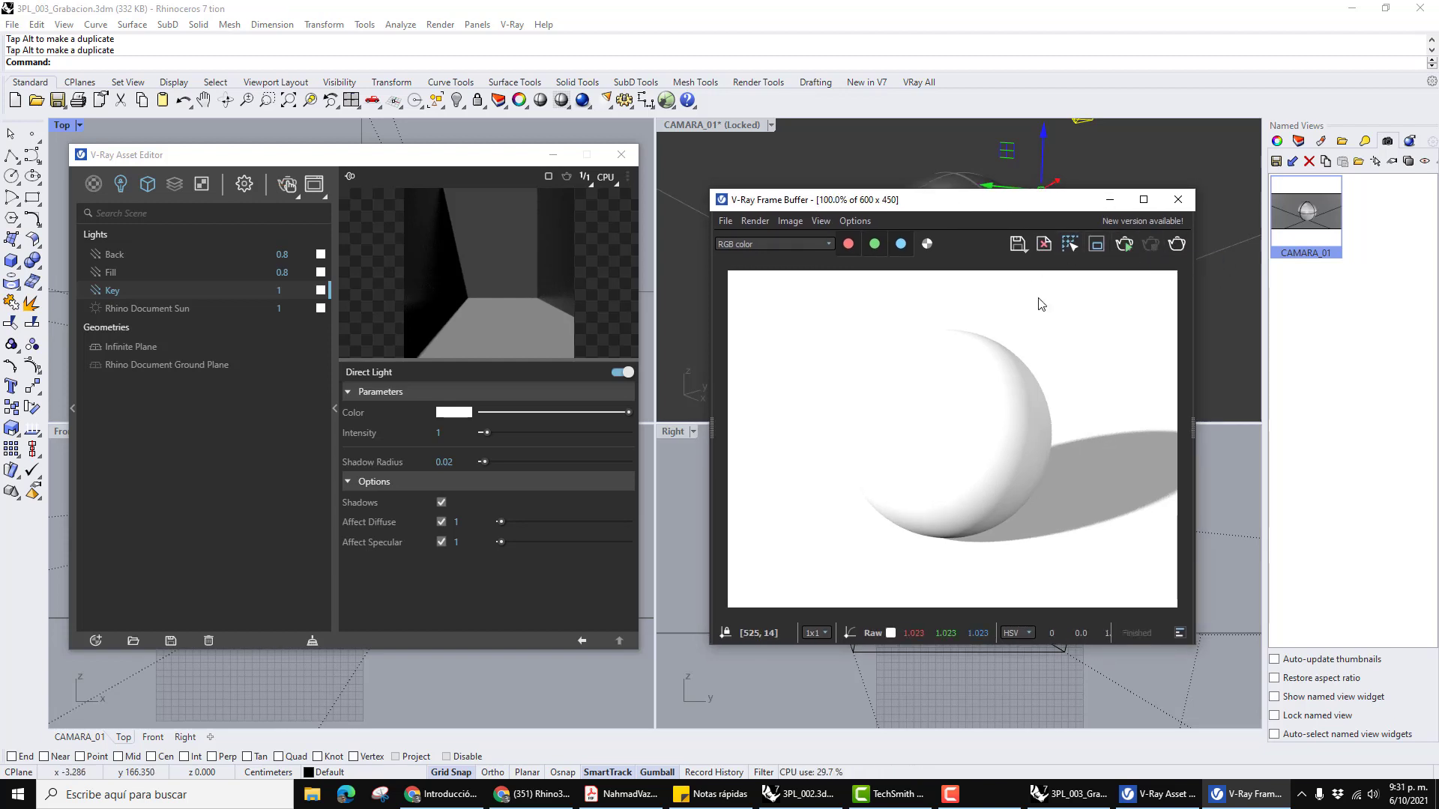
{"action": "left_click", "coordinate": [1124, 245]}
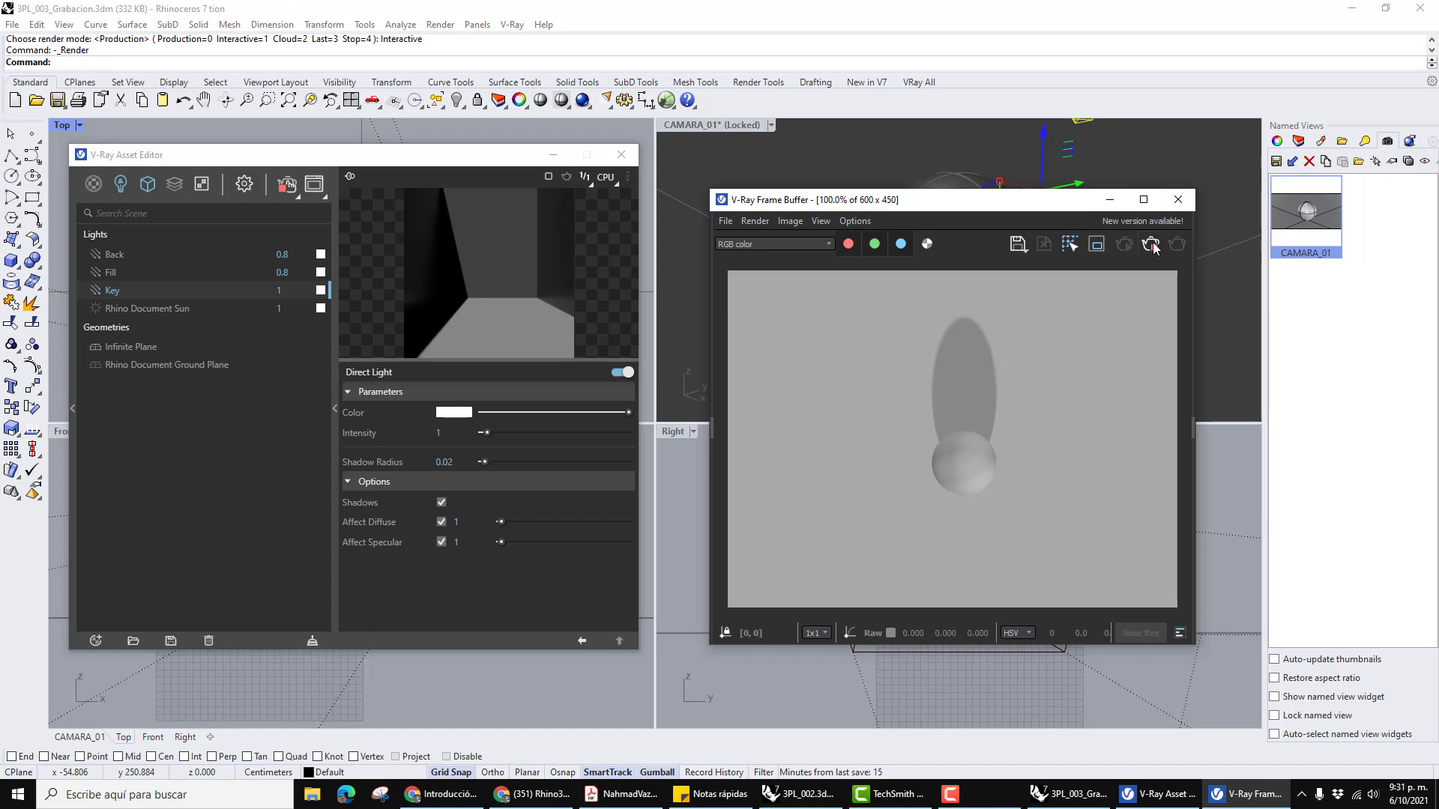
{"action": "left_click", "coordinate": [1153, 244]}
{"action": "left_click", "coordinate": [698, 127]}
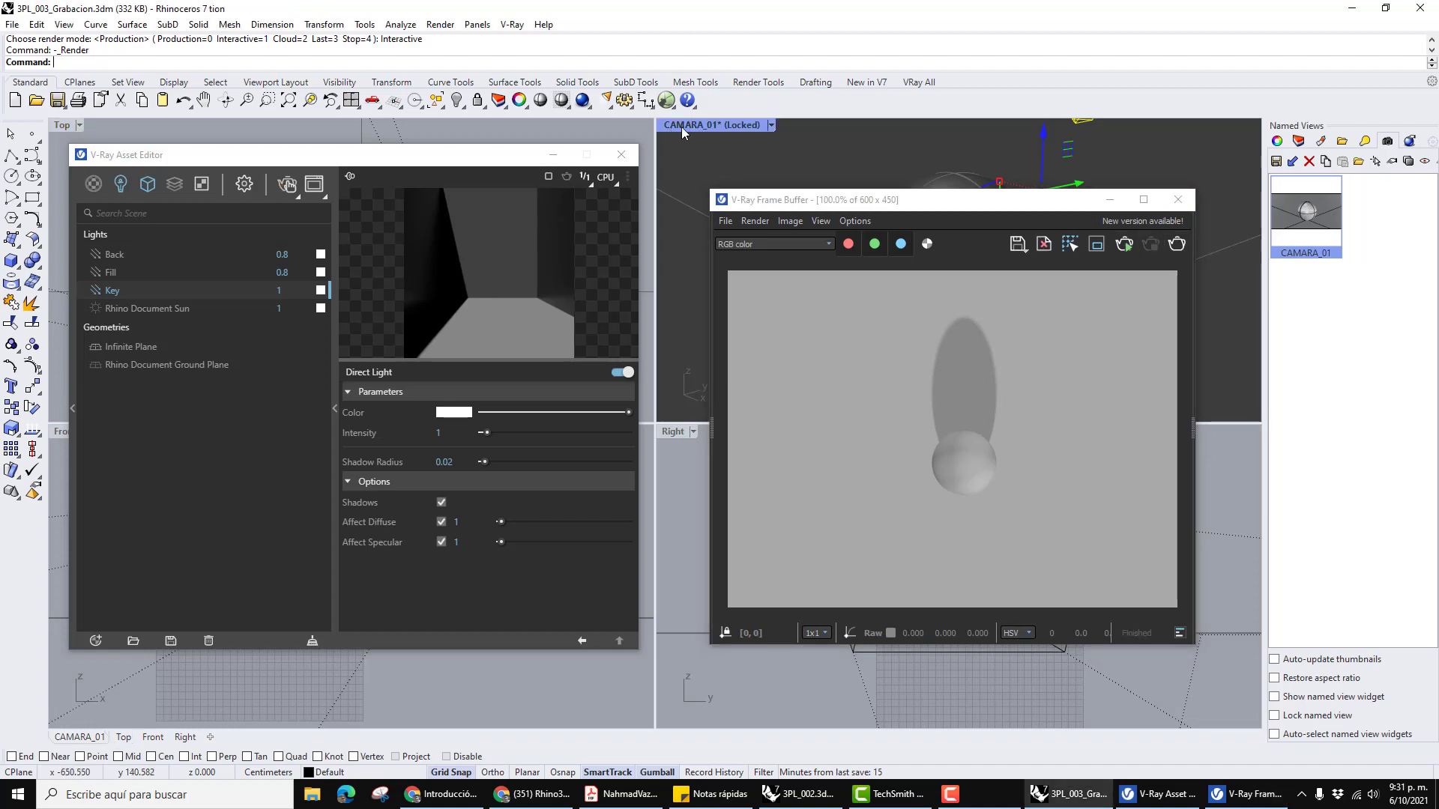
{"action": "left_click", "coordinate": [1125, 245]}
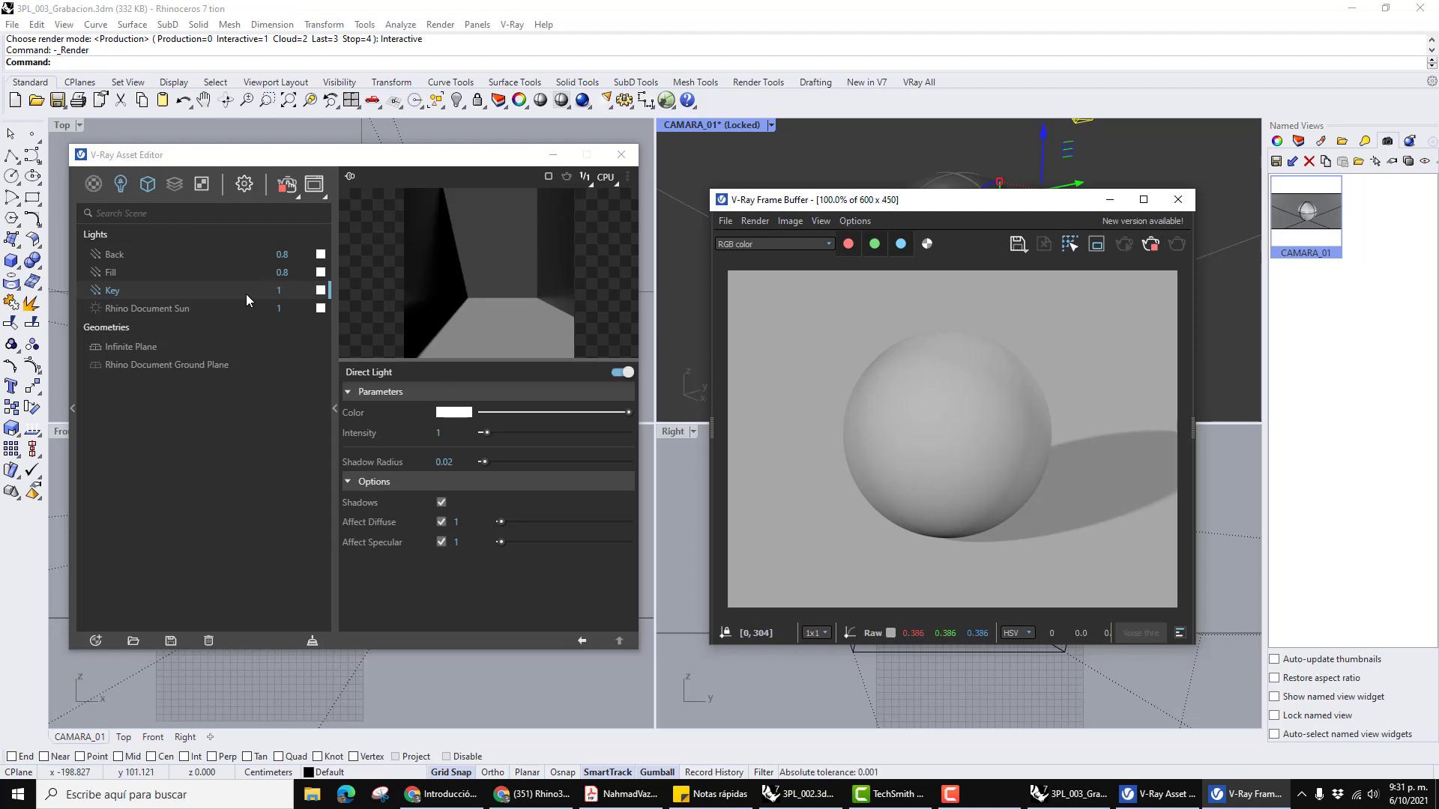
Set the Key light's intensity to 1.5.
{"action": "double_click", "coordinate": [279, 290]}
{"action": "type", "text": "1.1"}
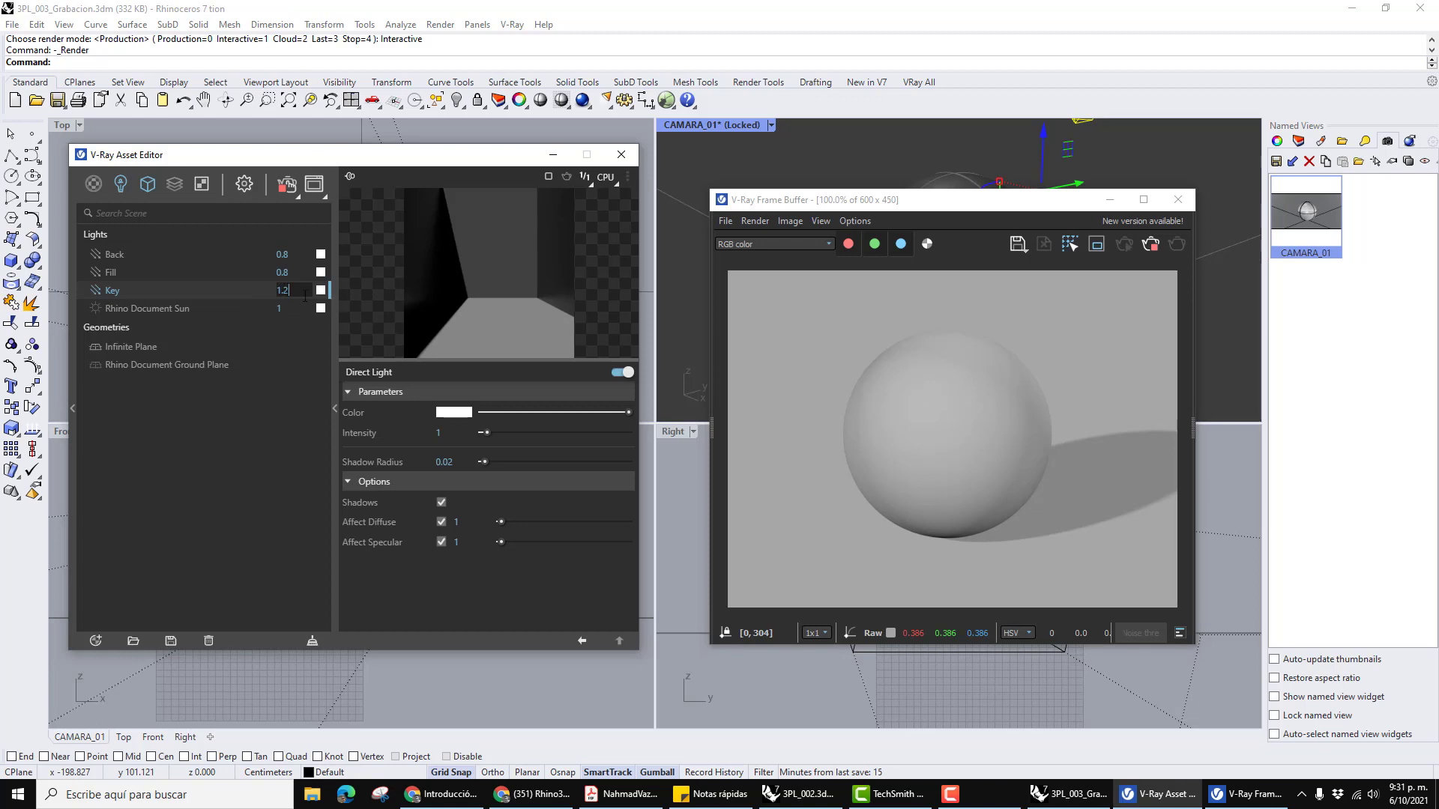
{"action": "key", "text": "BackSpace"}
{"action": "type", "text": "5"}
{"action": "key", "text": "Return"}
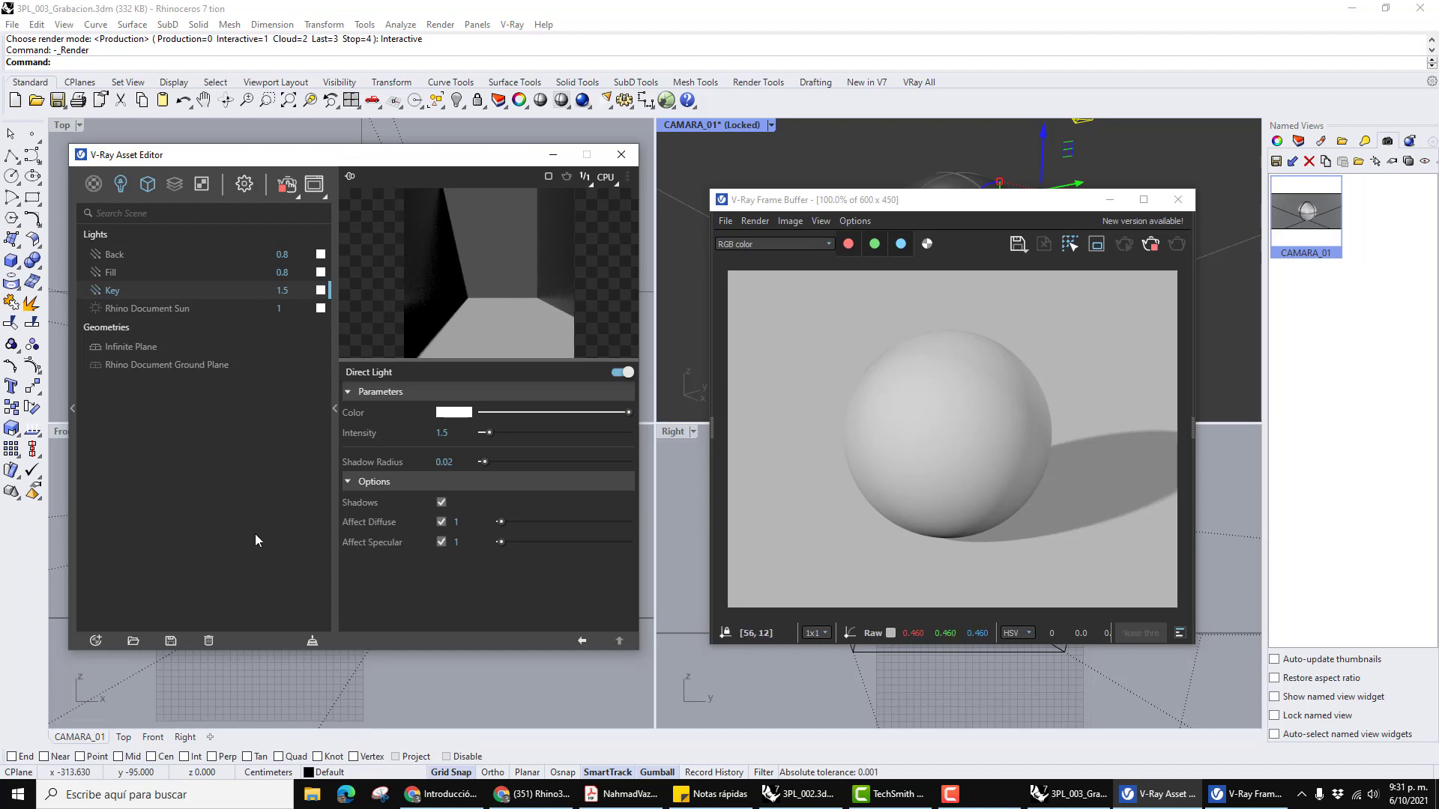
Close the render window, deselect the light, and relaunch the interactive V-Ray render from the CAMARA_01 view.
{"action": "left_click", "coordinate": [1178, 199]}
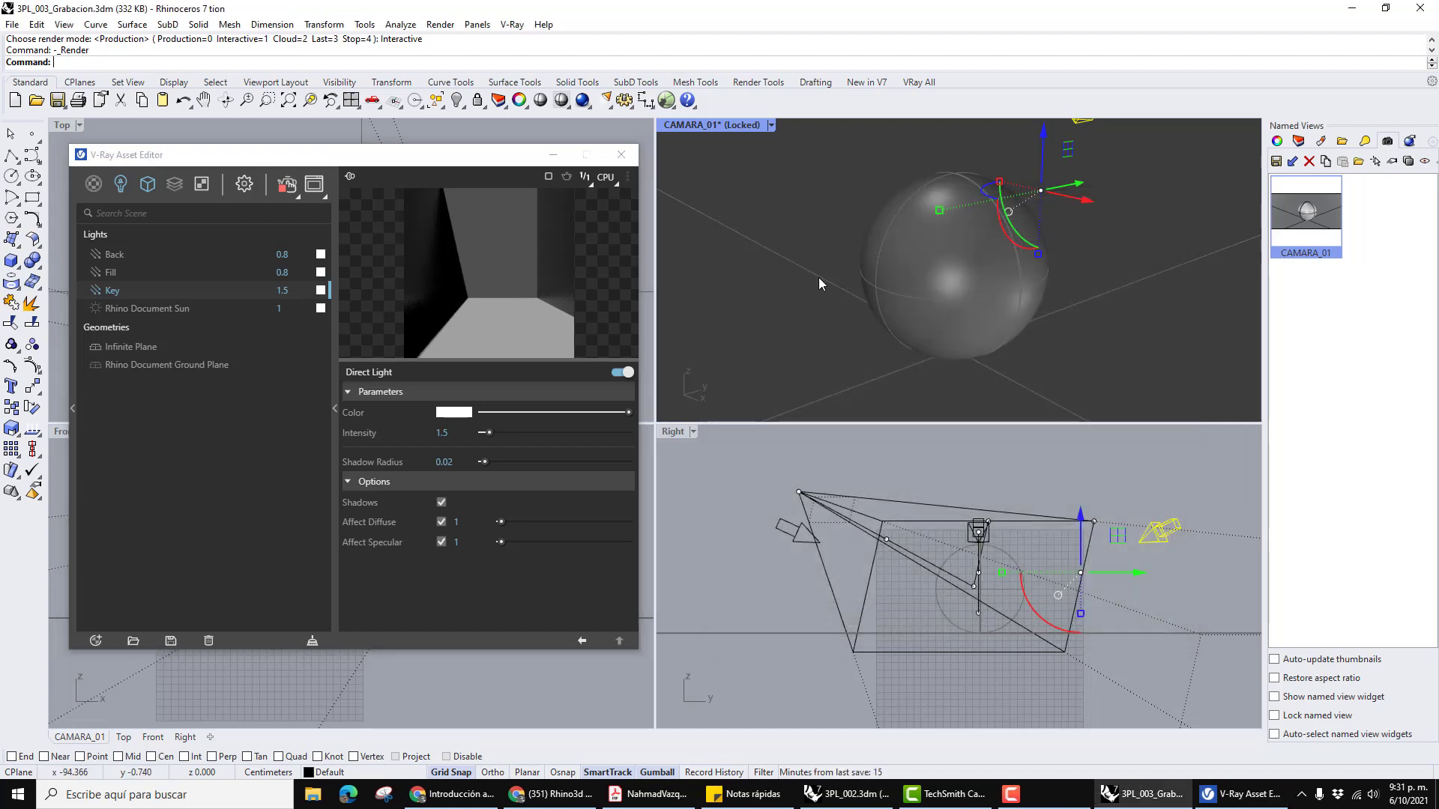
{"action": "left_click", "coordinate": [598, 133]}
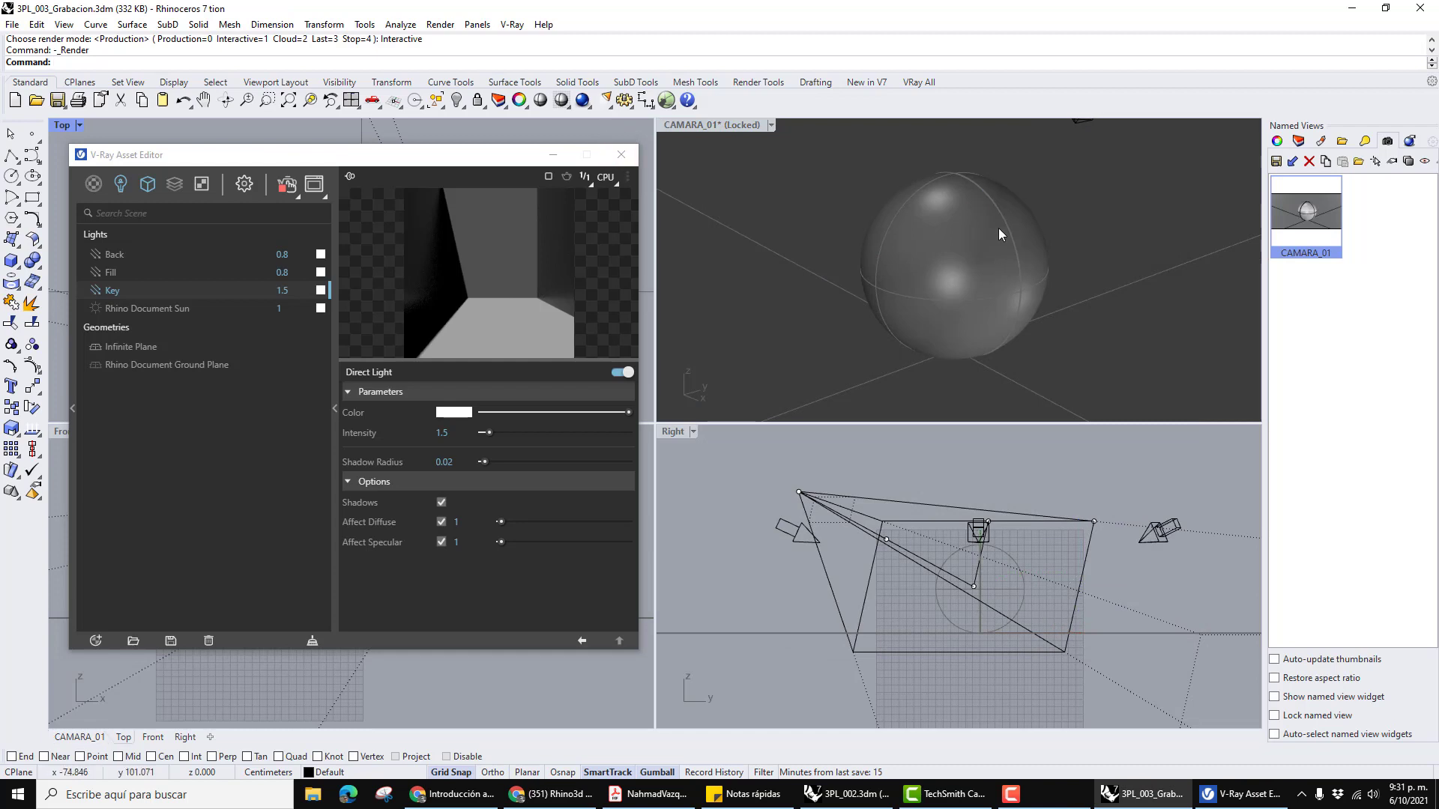
{"action": "left_click", "coordinate": [715, 125]}
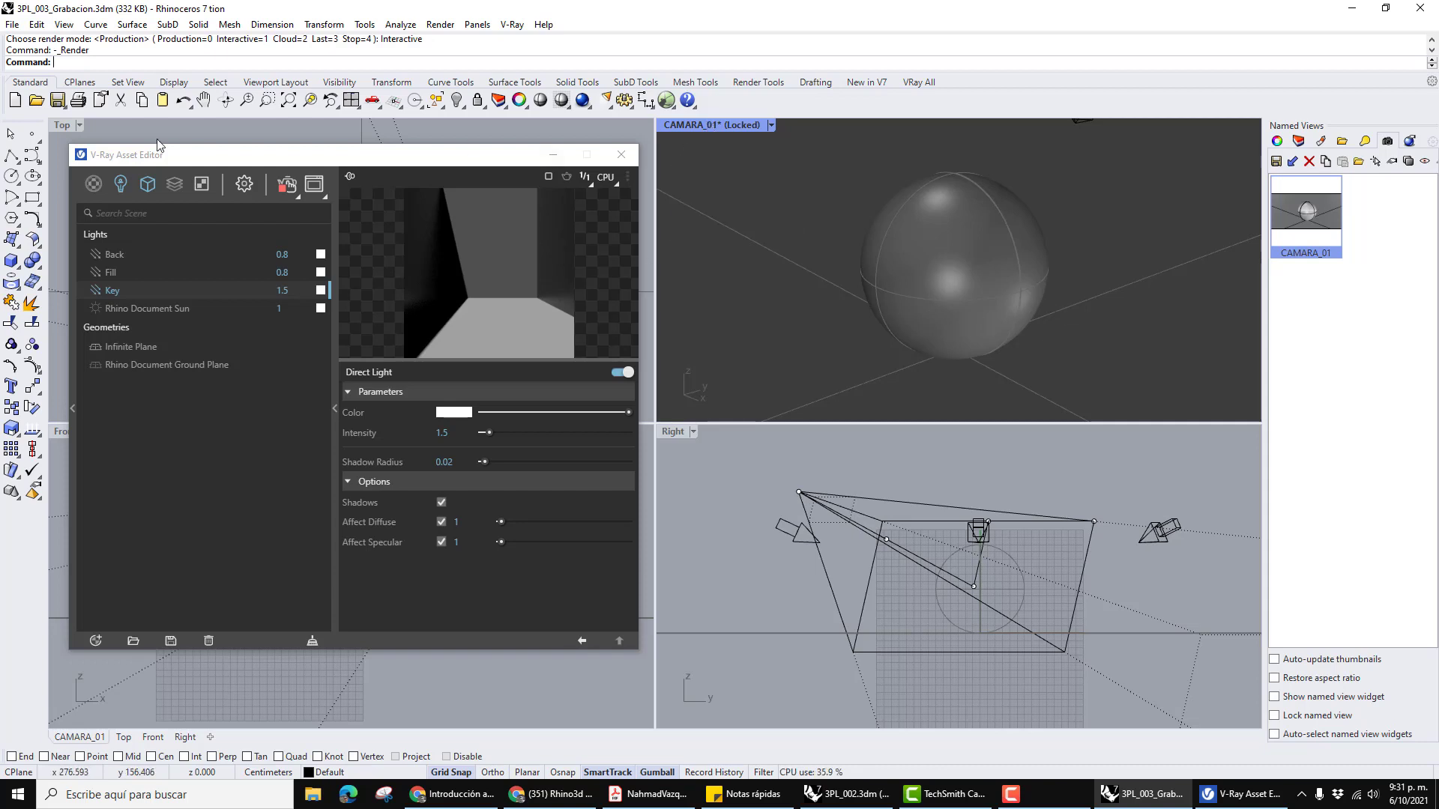
{"action": "left_click", "coordinate": [925, 81]}
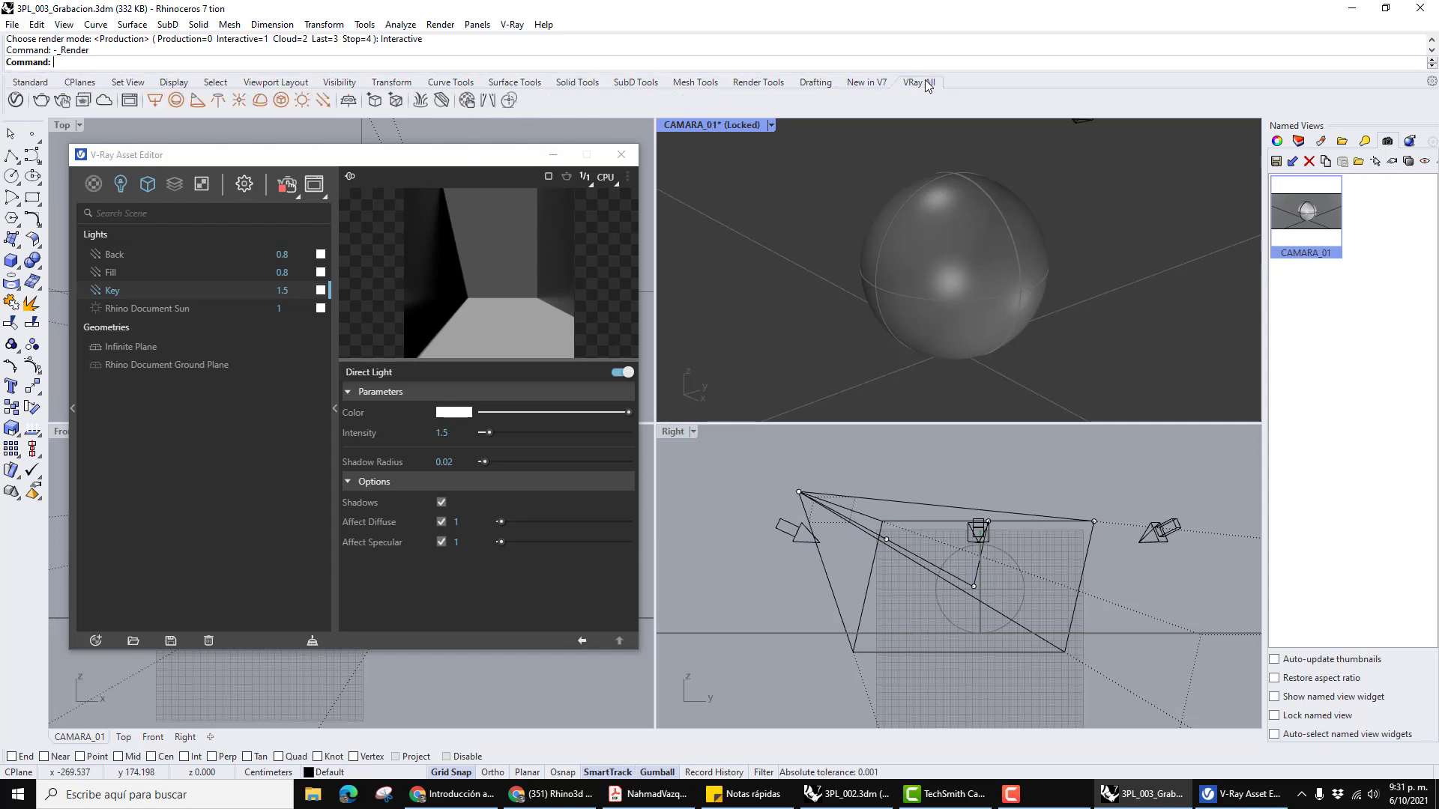
{"action": "left_click", "coordinate": [61, 101]}
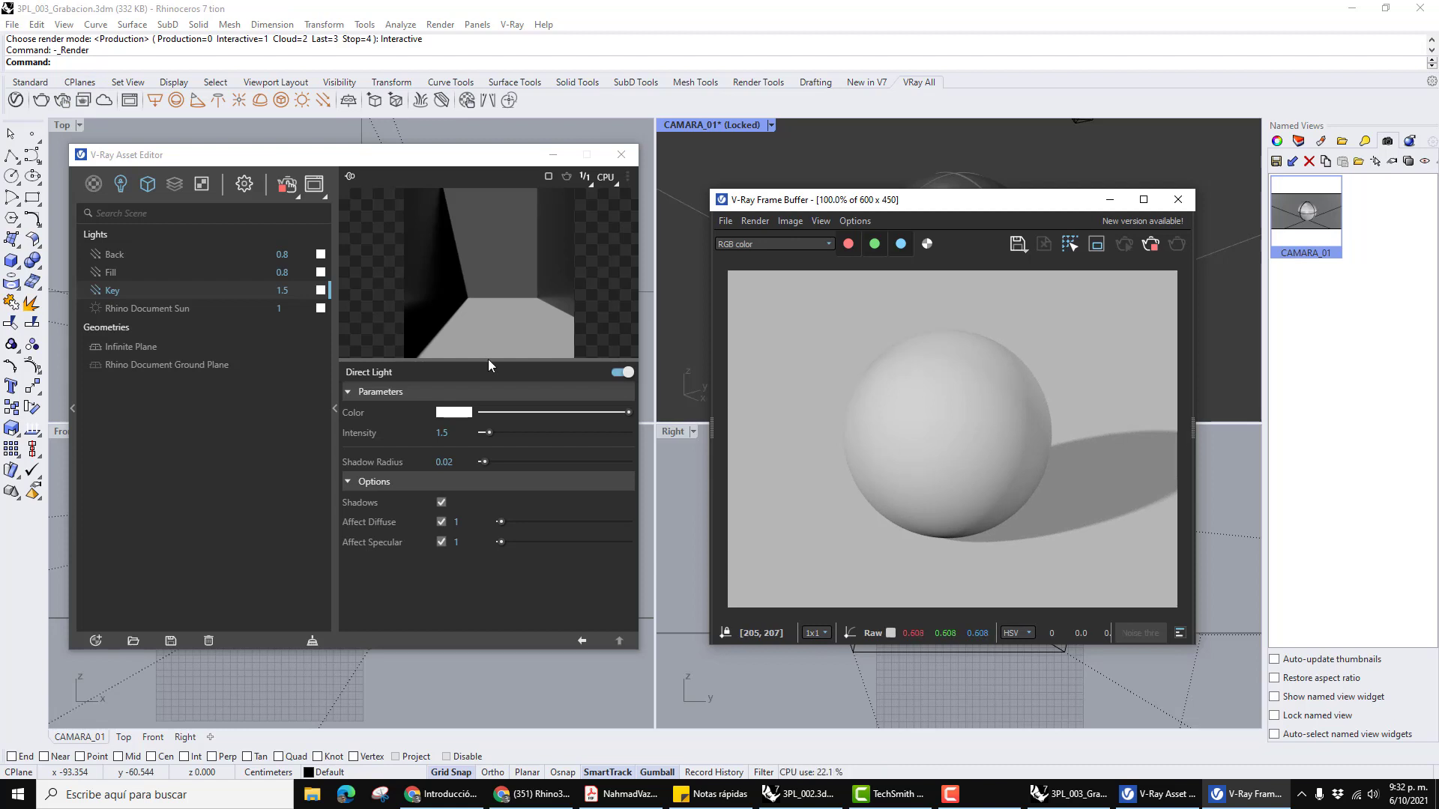
Set the Key light's intensity to 1.8, raise it to 4.3, and open the Fill light's settings.
{"action": "double_click", "coordinate": [285, 290]}
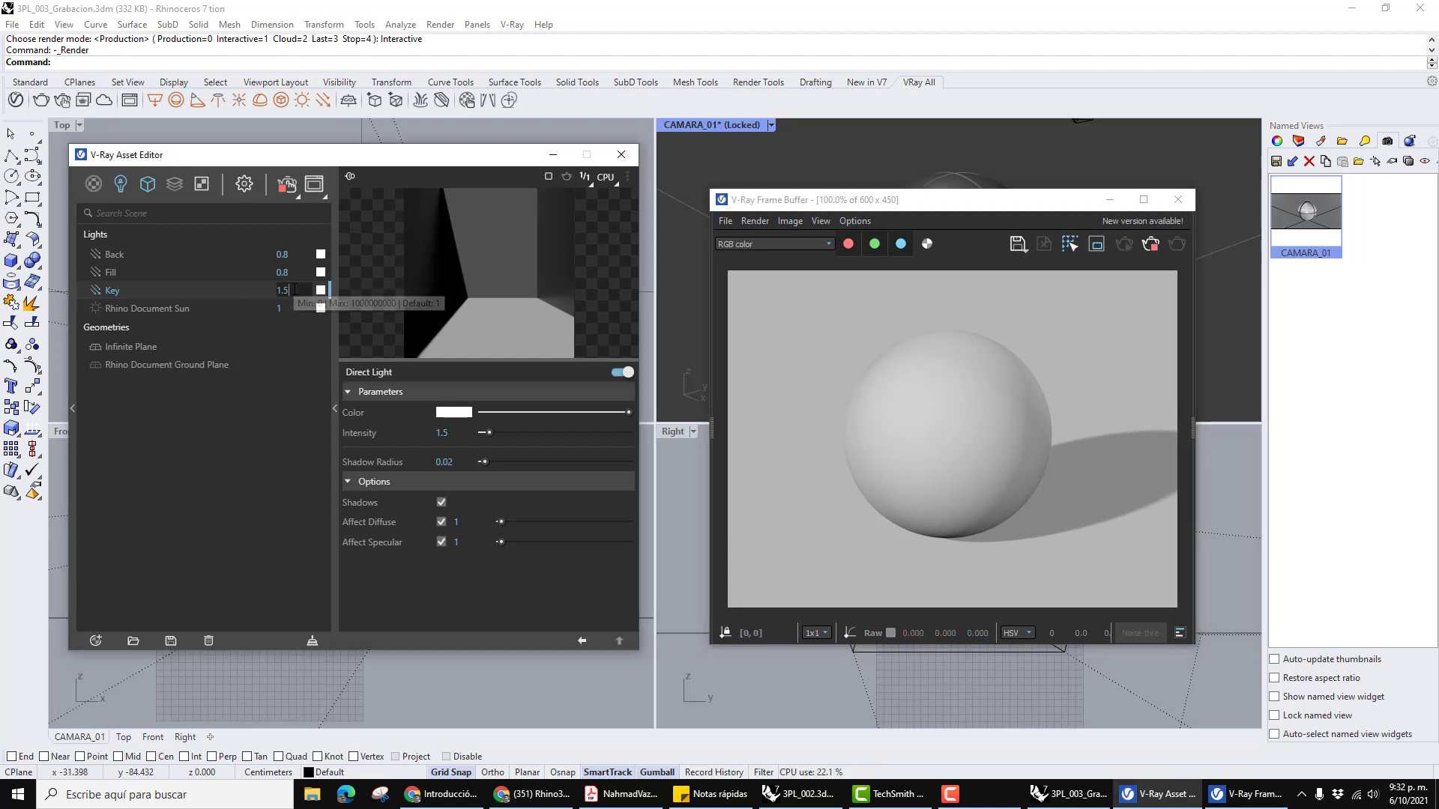
{"action": "type", "text": "1.6"}
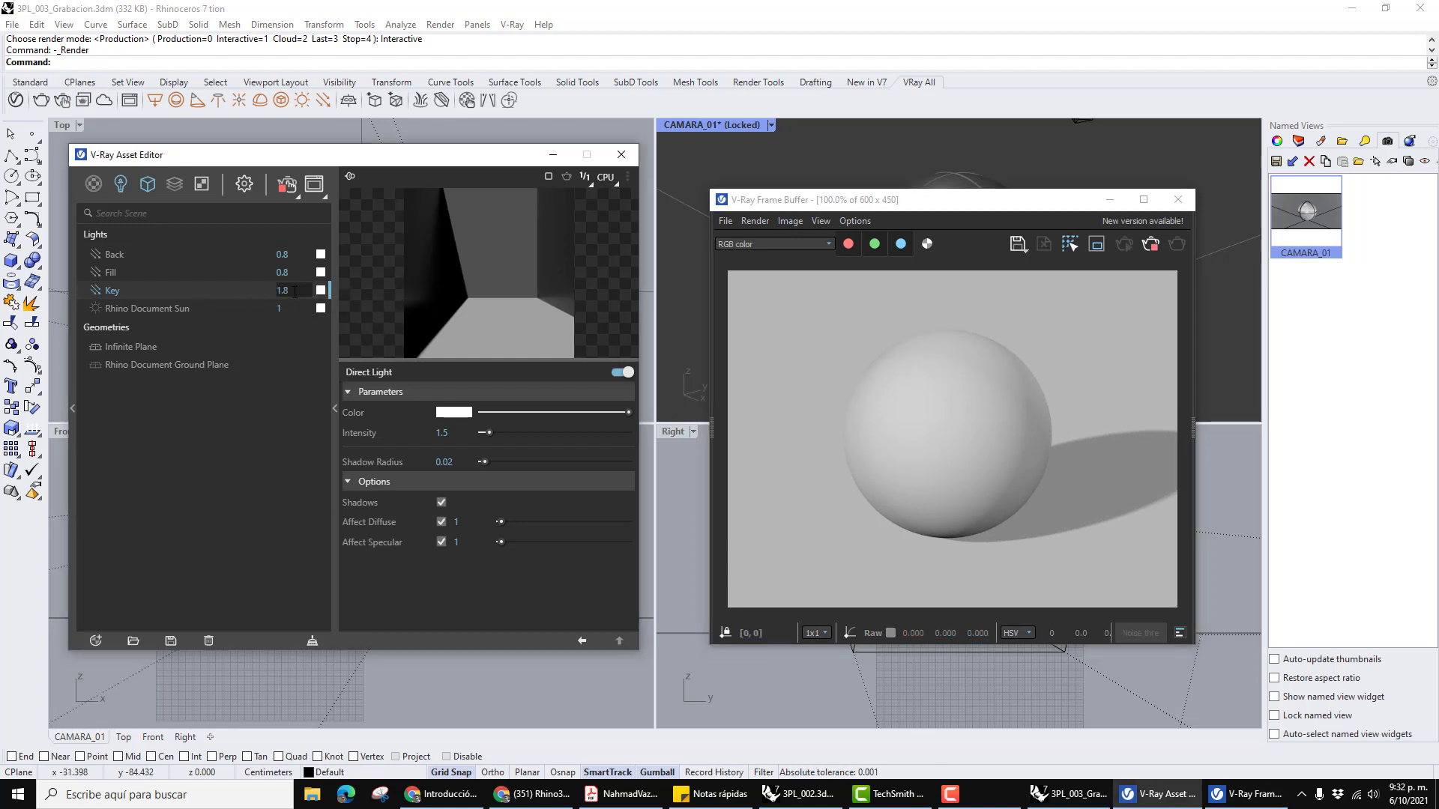
{"action": "key", "text": "Return"}
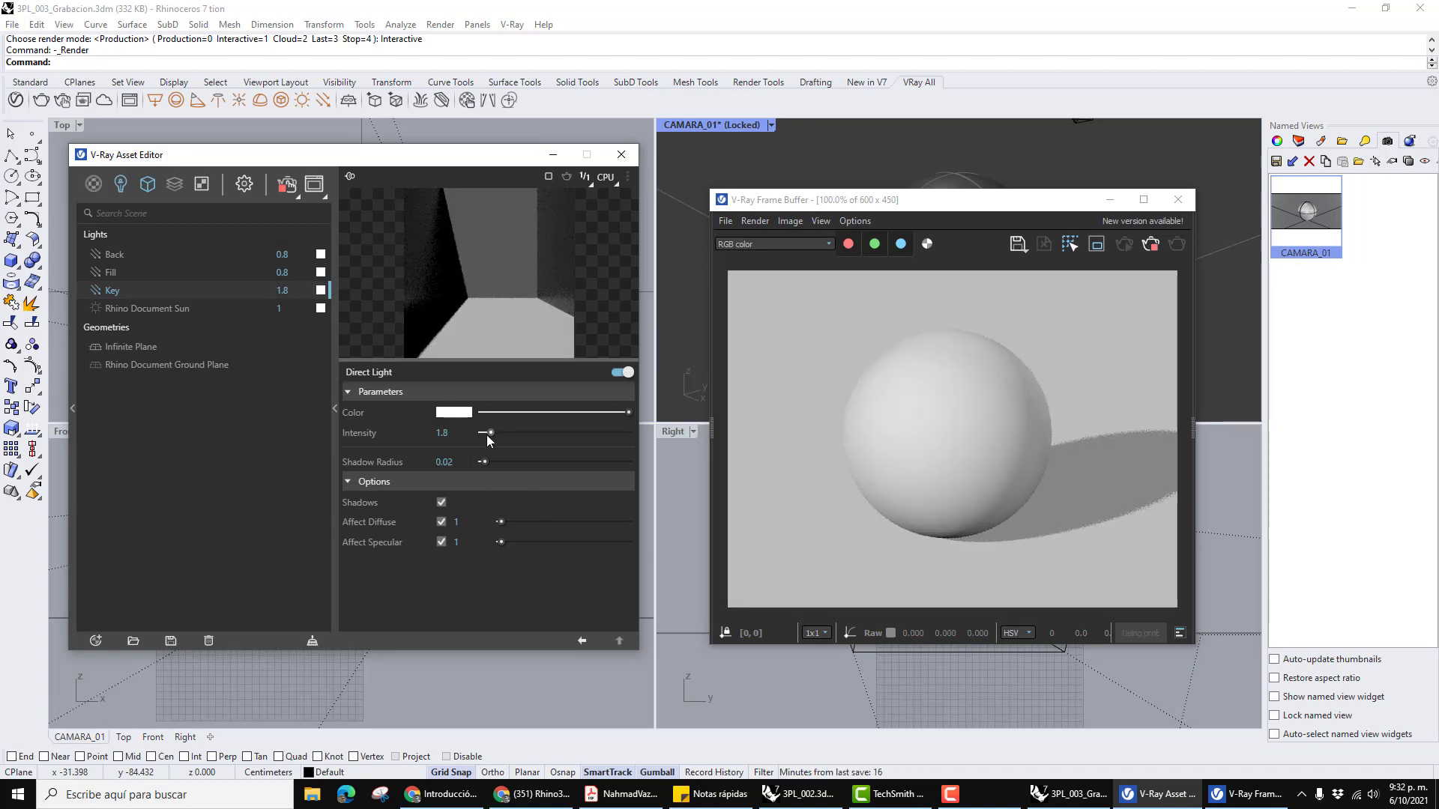
{"action": "left_click_drag", "start_coordinate": [487, 434], "coordinate": [502, 433]}
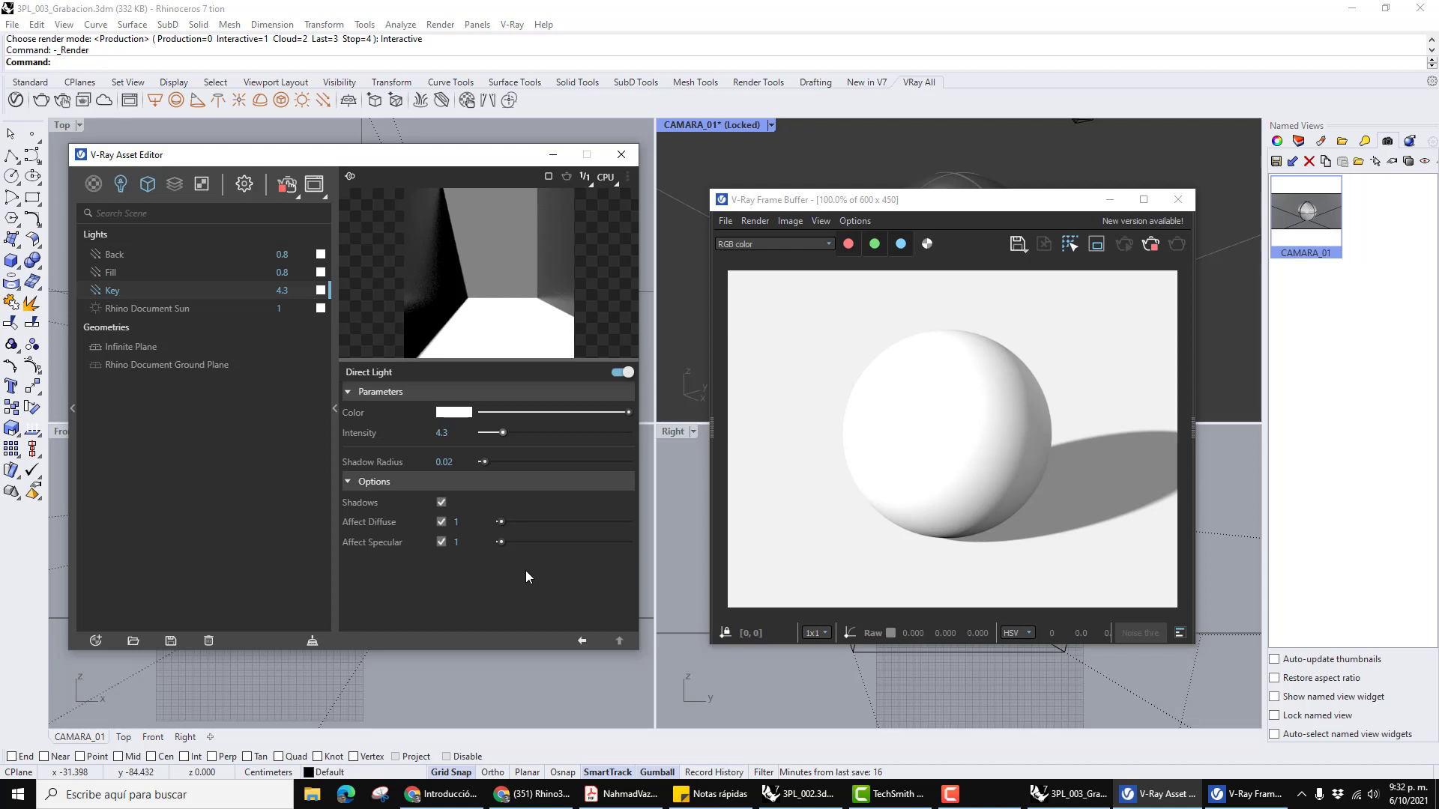
{"action": "left_click", "coordinate": [142, 272]}
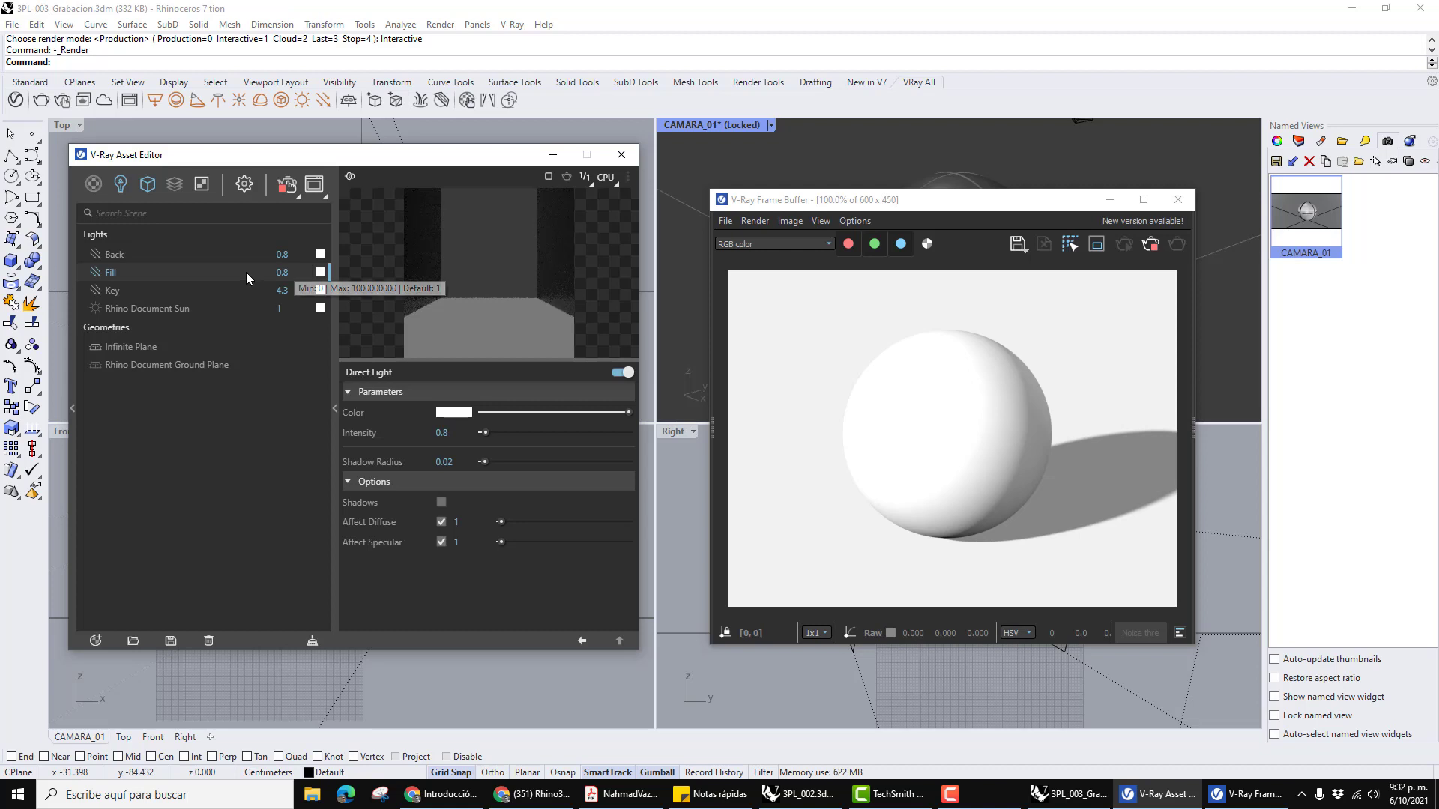
{"action": "left_click_drag", "start_coordinate": [485, 433], "coordinate": [486, 432]}
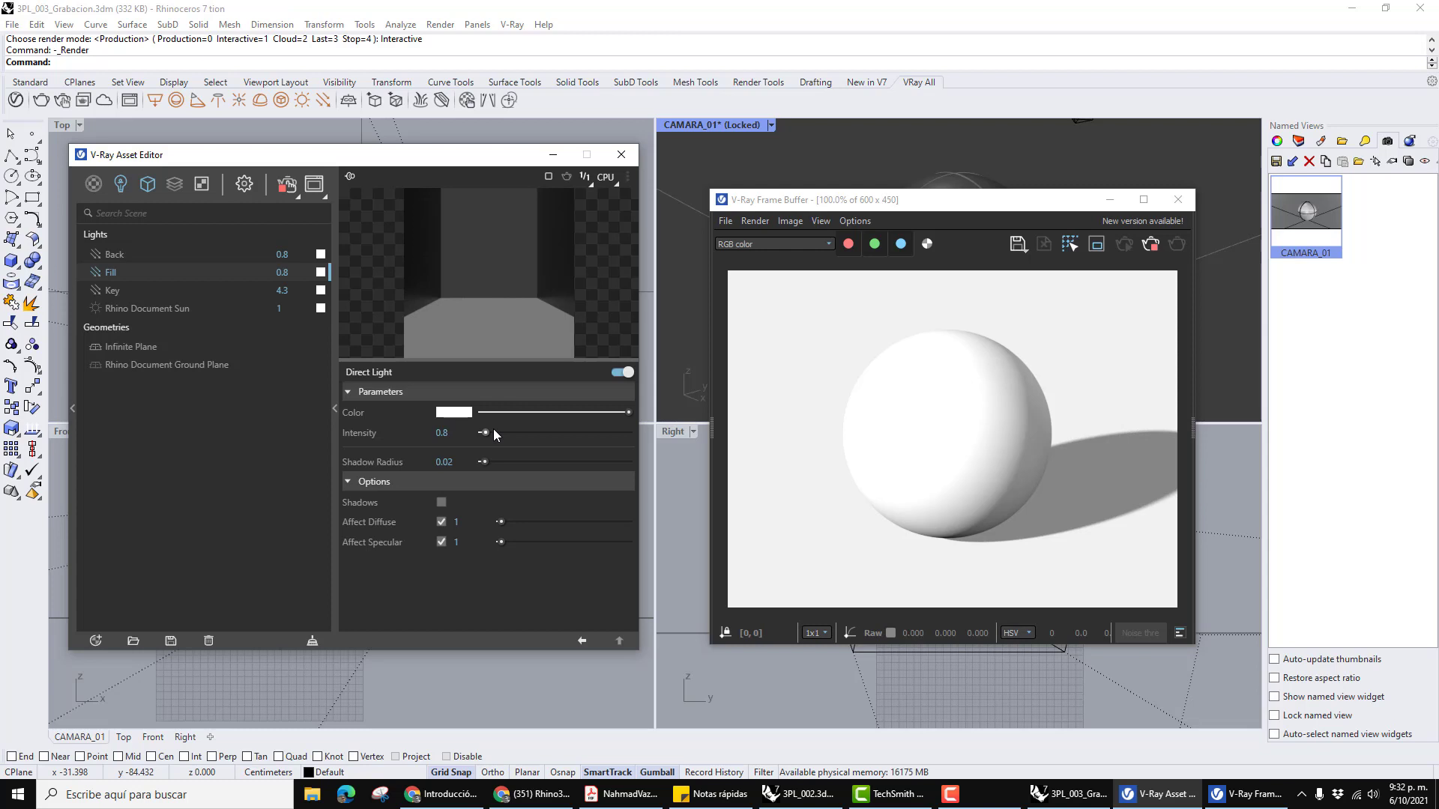
With the Asset Editor out of the way, move the Back light slightly closer to the sphere in the Top view and deselect it.
{"action": "left_click", "coordinate": [553, 154]}
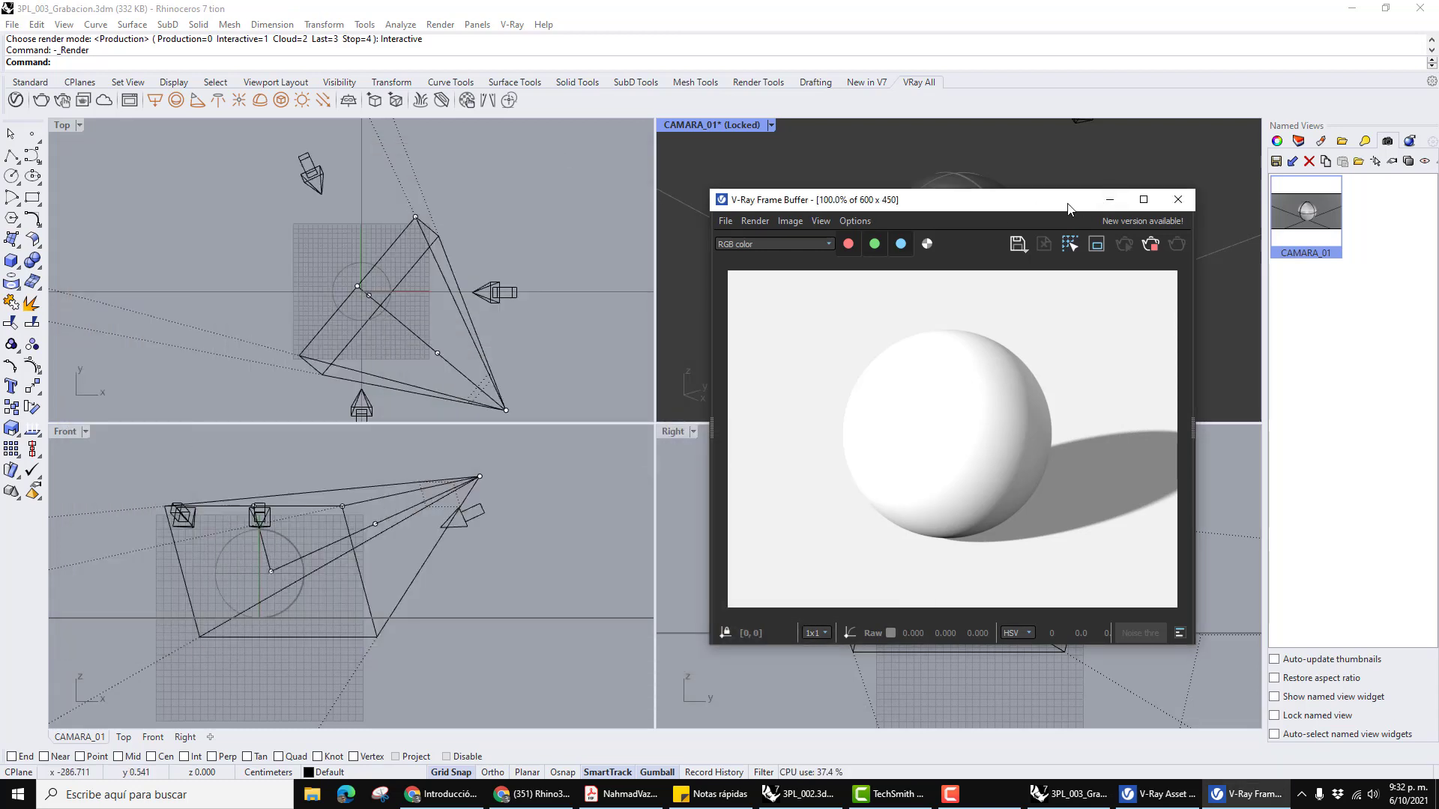
{"action": "left_click_drag", "start_coordinate": [1067, 208], "coordinate": [1061, 217]}
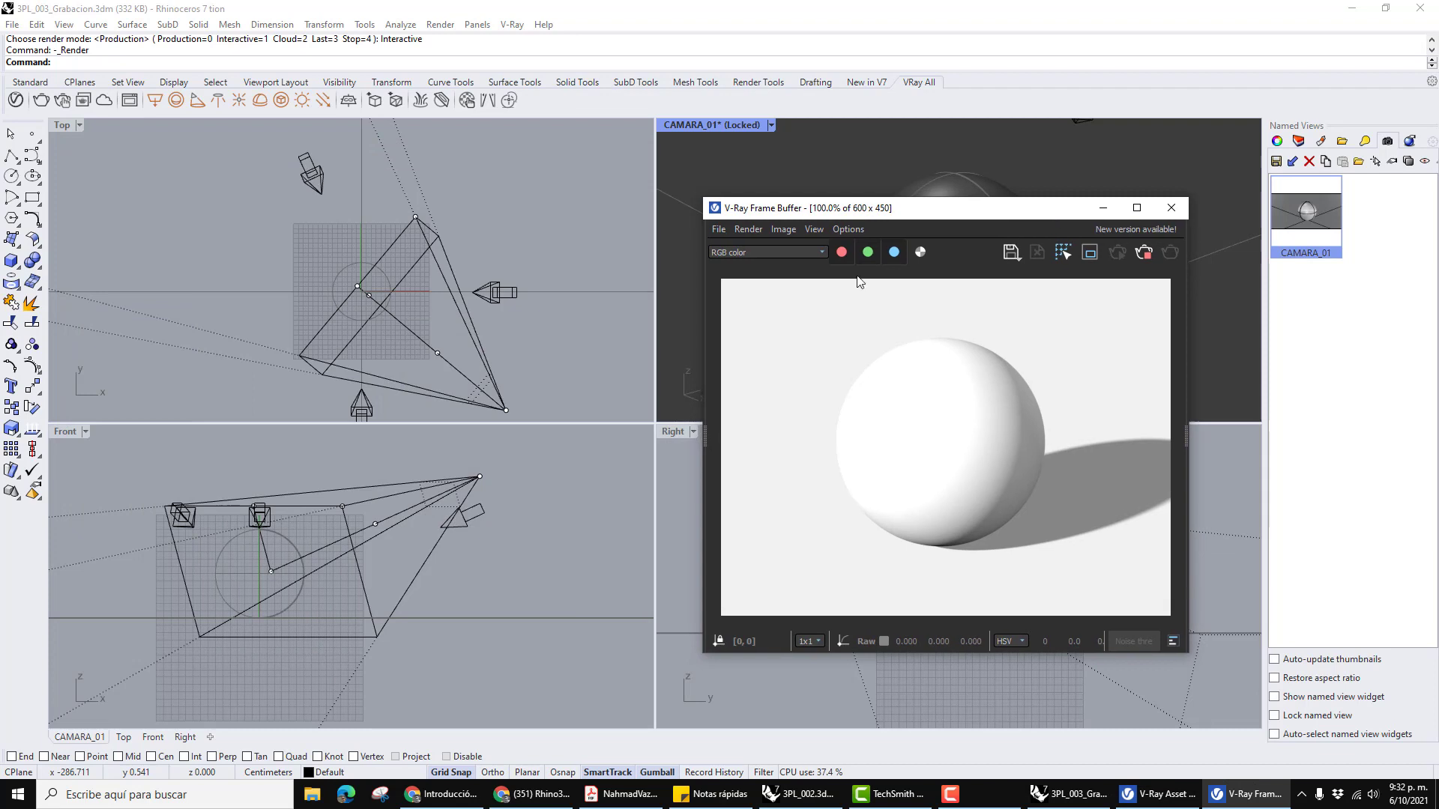
{"action": "left_click", "coordinate": [320, 175]}
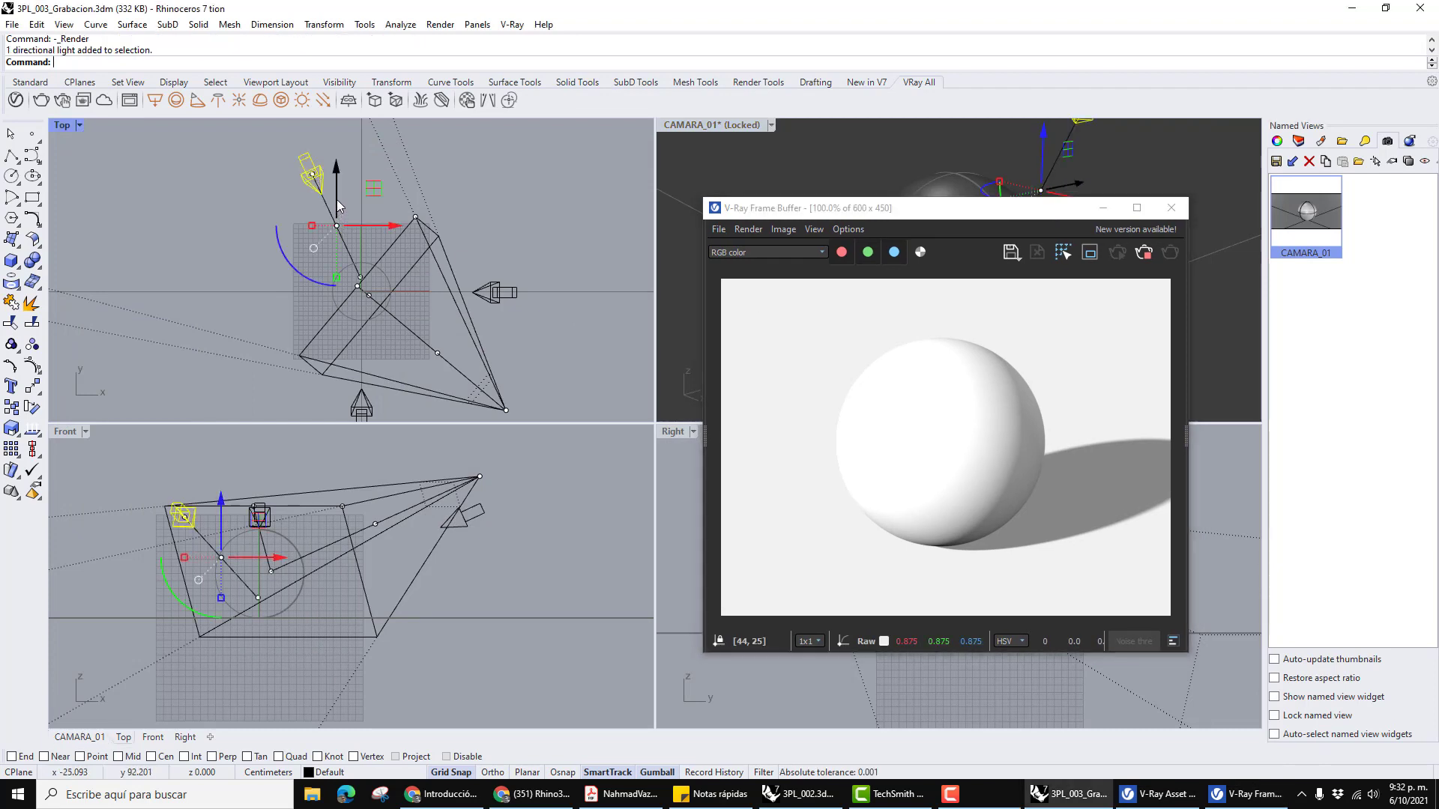
{"action": "left_click_drag", "start_coordinate": [338, 224], "coordinate": [344, 241]}
{"action": "left_click", "coordinate": [529, 227]}
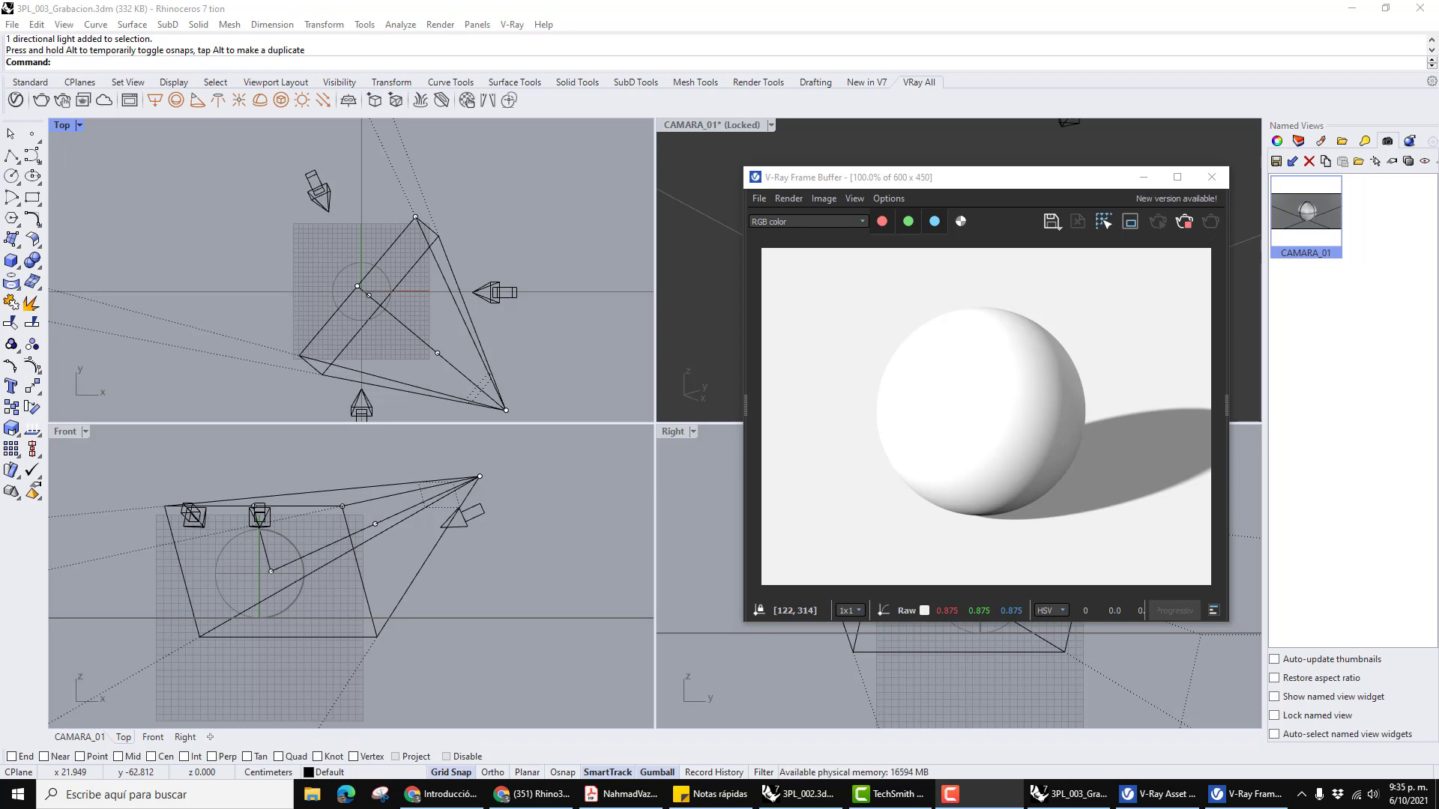
Bring back the V-Ray Asset Editor, reposition it, and expand its material library.
{"action": "left_click", "coordinate": [1158, 794]}
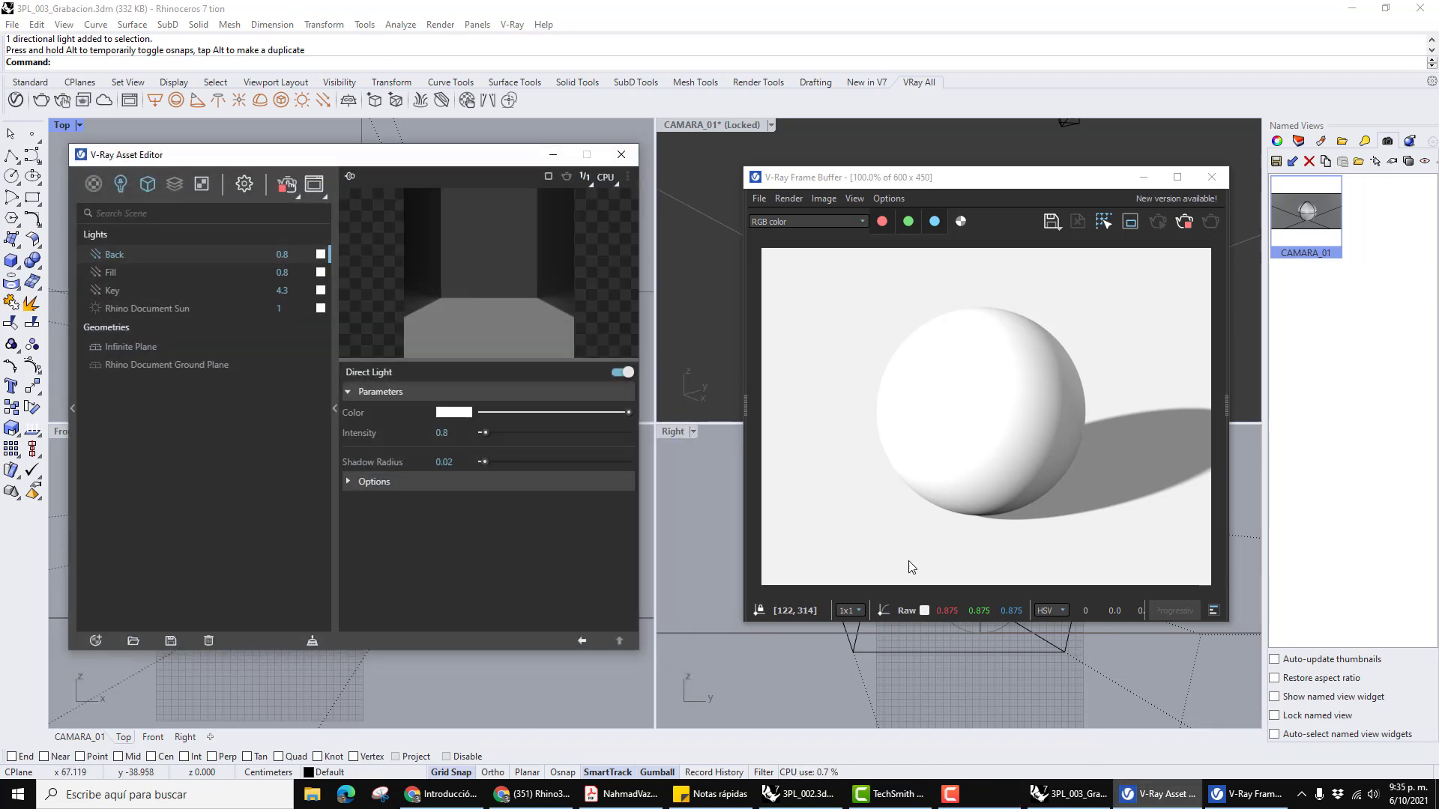
{"action": "left_click_drag", "start_coordinate": [424, 166], "coordinate": [438, 154]}
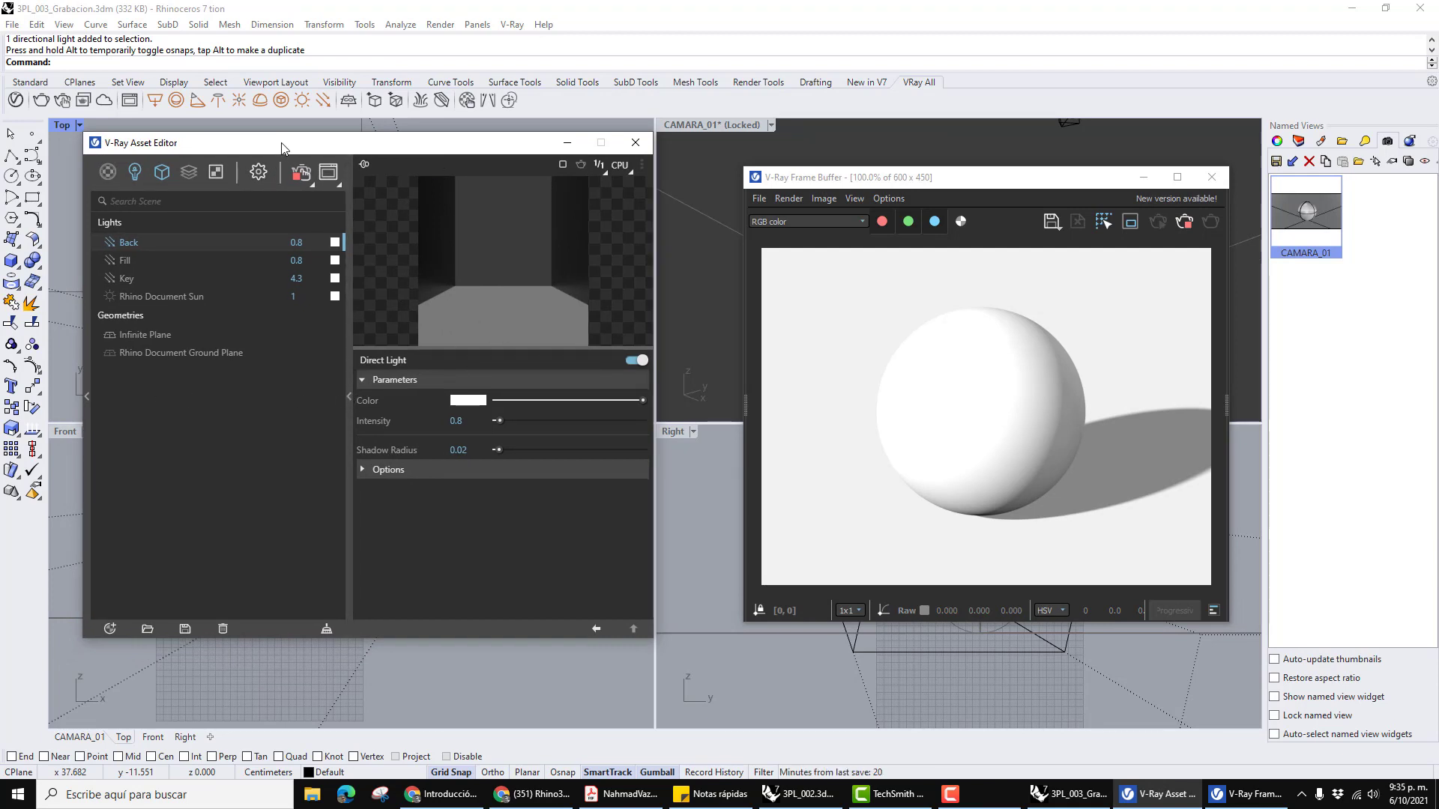
{"action": "left_click_drag", "start_coordinate": [279, 142], "coordinate": [503, 180]}
{"action": "left_click", "coordinate": [358, 454]}
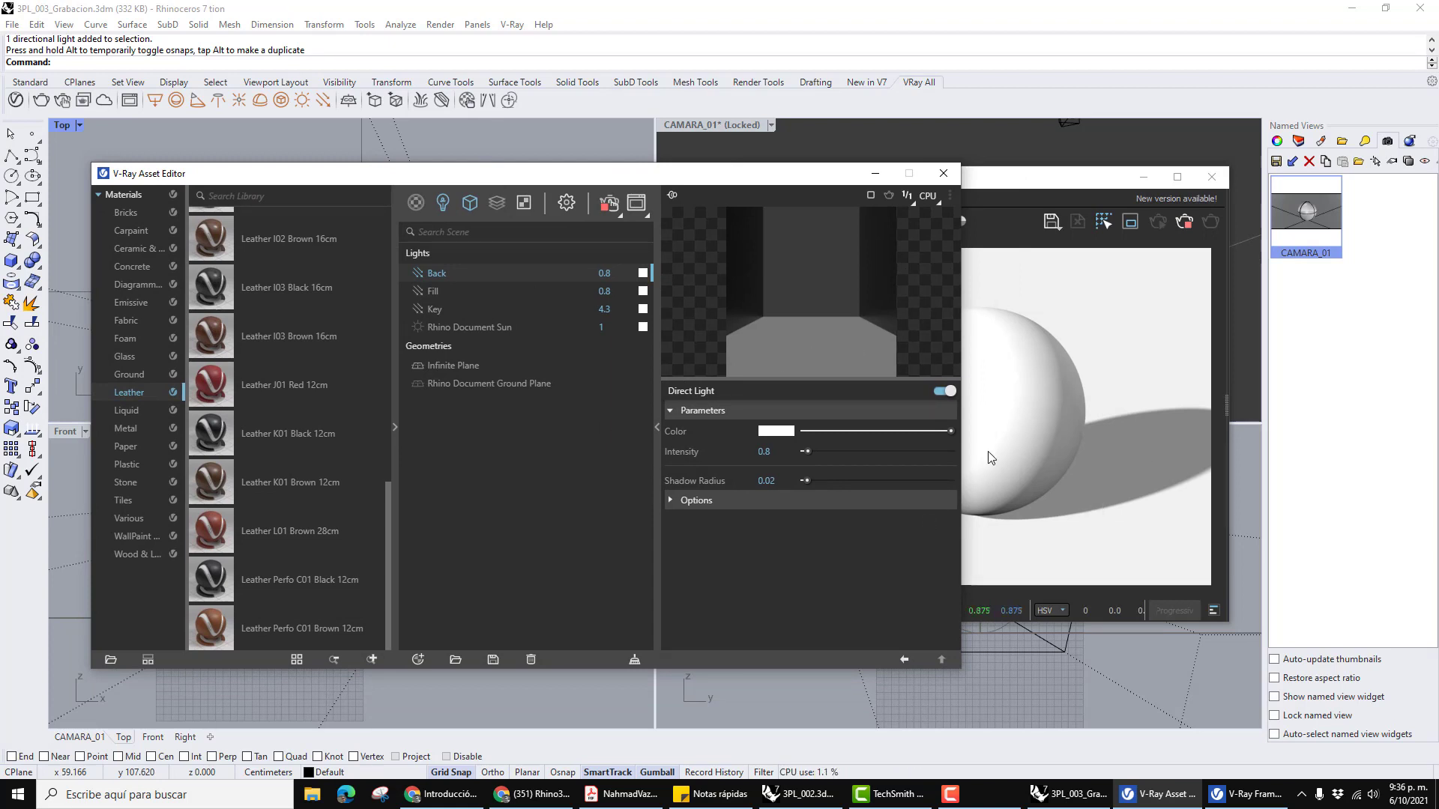
Switch to the 3PL_002.3dm Rhino file to examine its render of the orange sphere on a wooden floor.
{"action": "left_click", "coordinate": [1236, 796]}
{"action": "left_click", "coordinate": [1172, 798]}
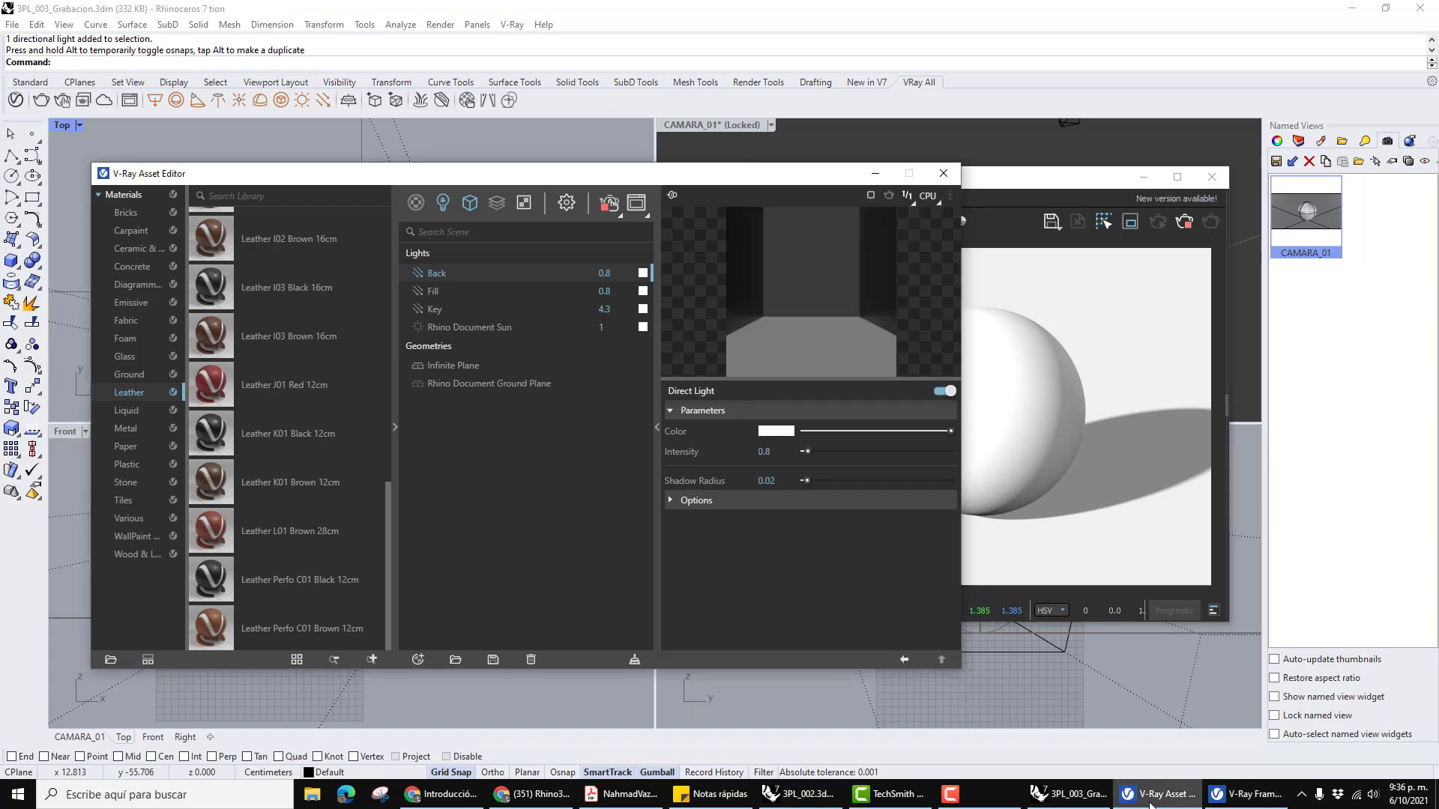
{"action": "left_click", "coordinate": [805, 804]}
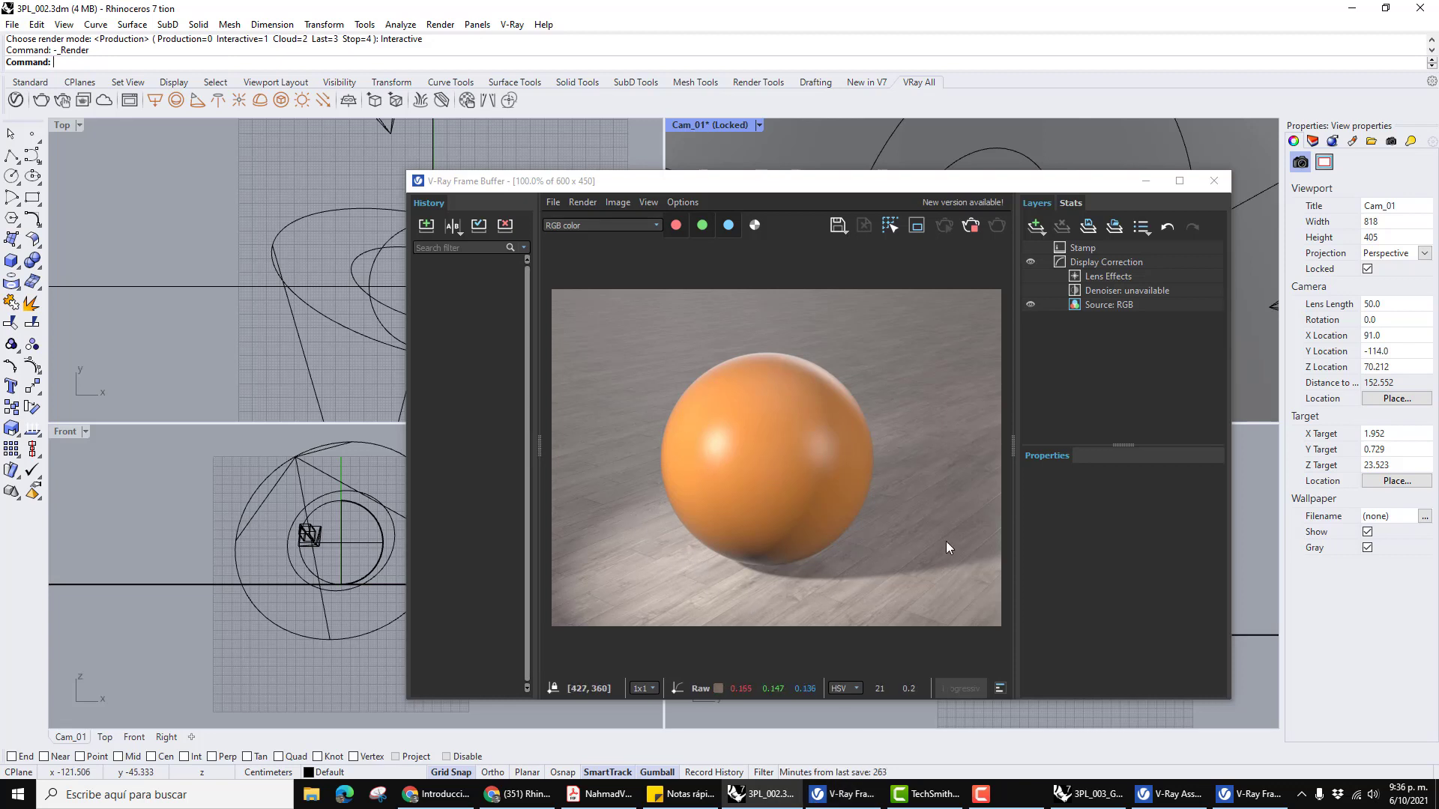
Put away the reference render and switch back to the 3PL_003_Grabacion.3dm file with its V-Ray windows.
{"action": "left_click", "coordinate": [1150, 186]}
{"action": "left_click", "coordinate": [1148, 183]}
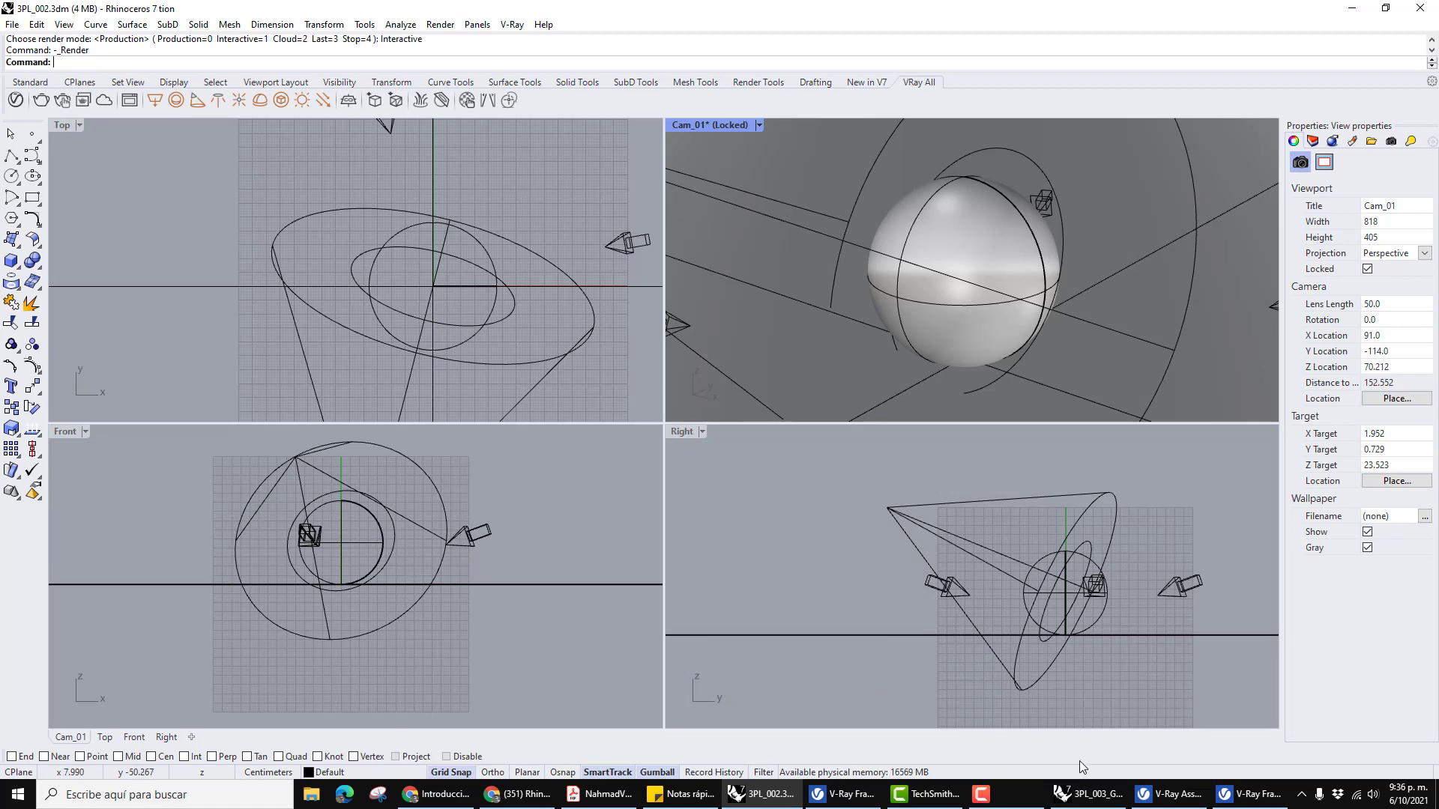
{"action": "mouse_move", "coordinate": [1091, 800]}
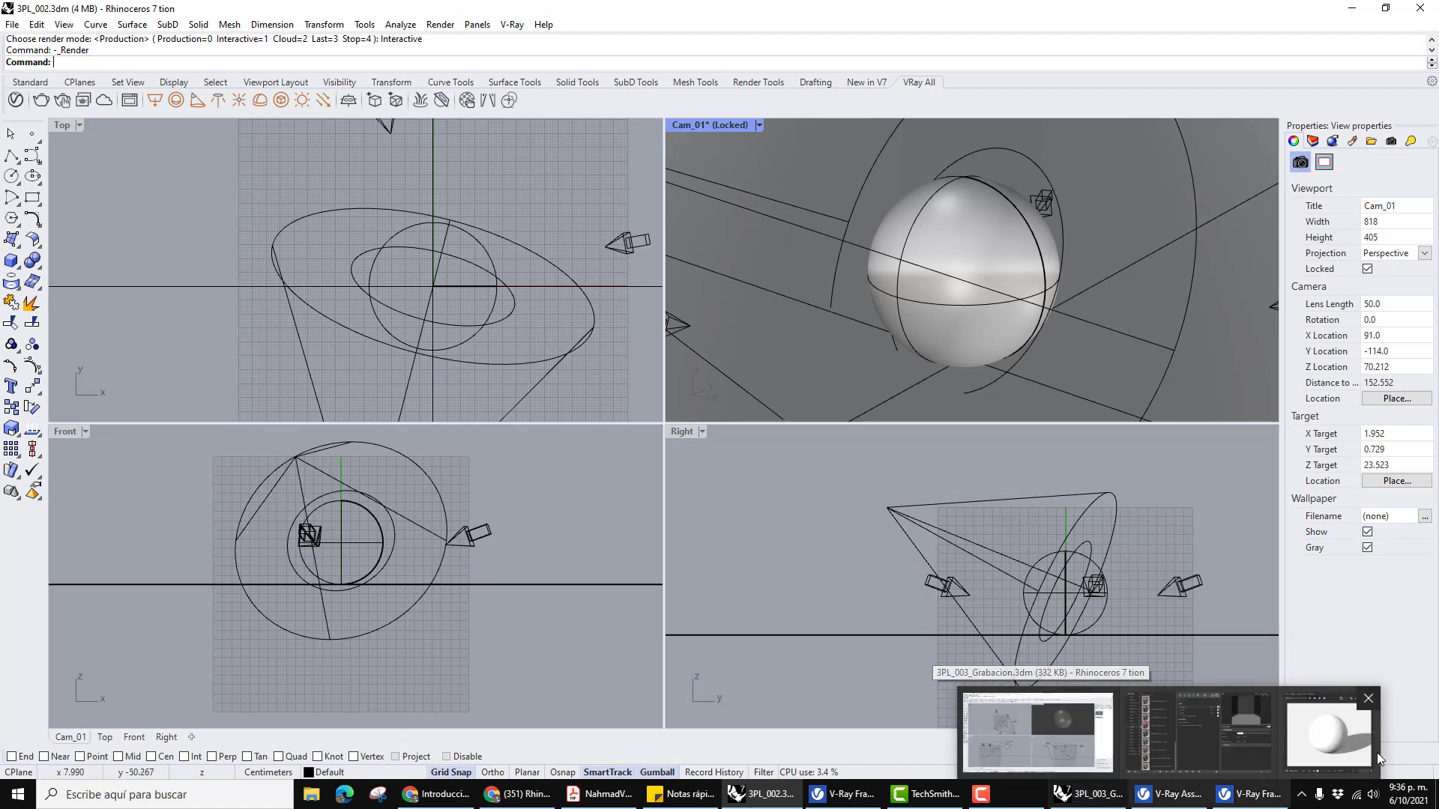
{"action": "left_click", "coordinate": [1329, 748]}
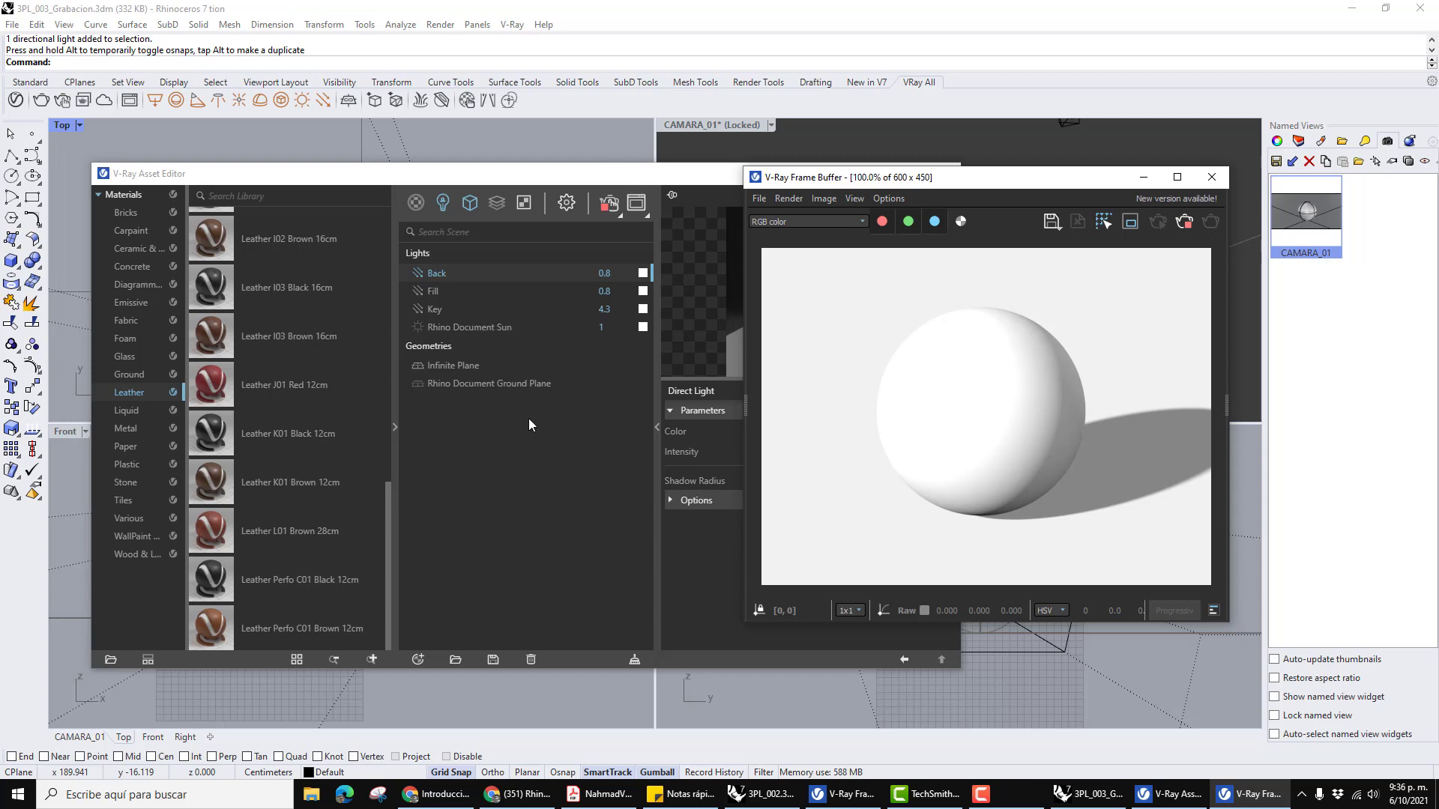
Add the Flooring Laminate E Narrow 250cm material from the library's wood and laminate category to the scene.
{"action": "left_click", "coordinate": [129, 556]}
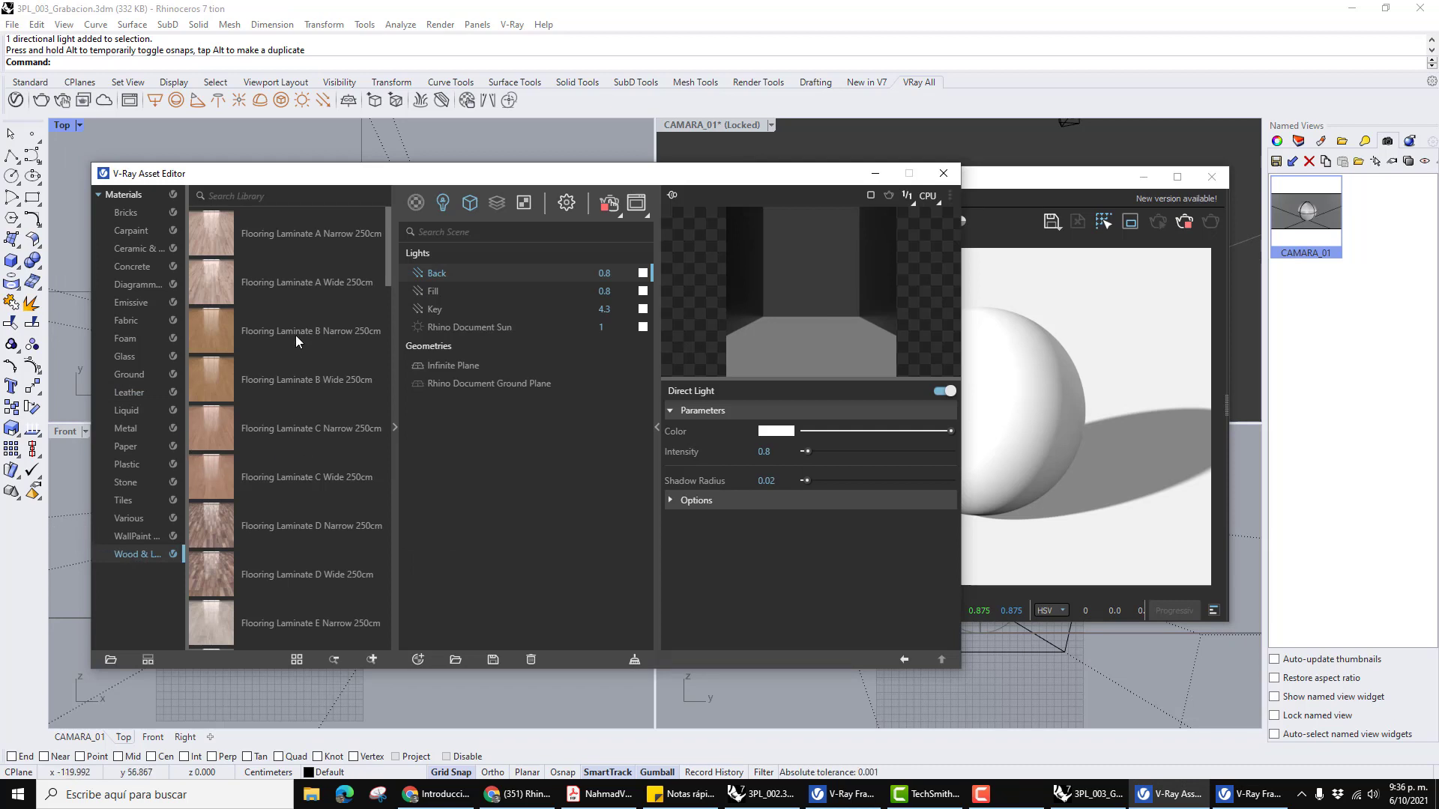
{"action": "scroll", "coordinate": [333, 519], "scroll_direction": "down", "scroll_amount": 3}
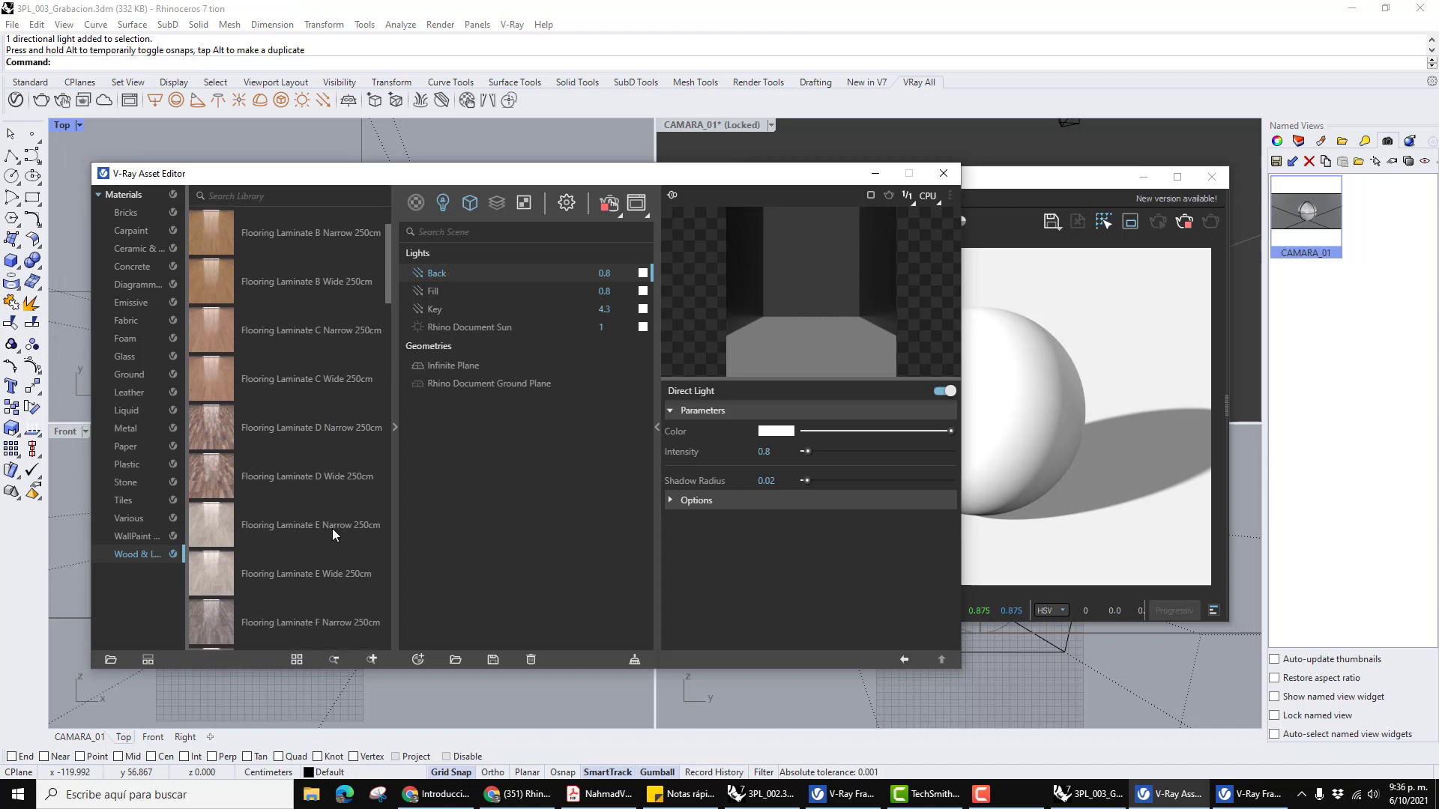
{"action": "scroll", "coordinate": [316, 531], "scroll_direction": "down", "scroll_amount": 2}
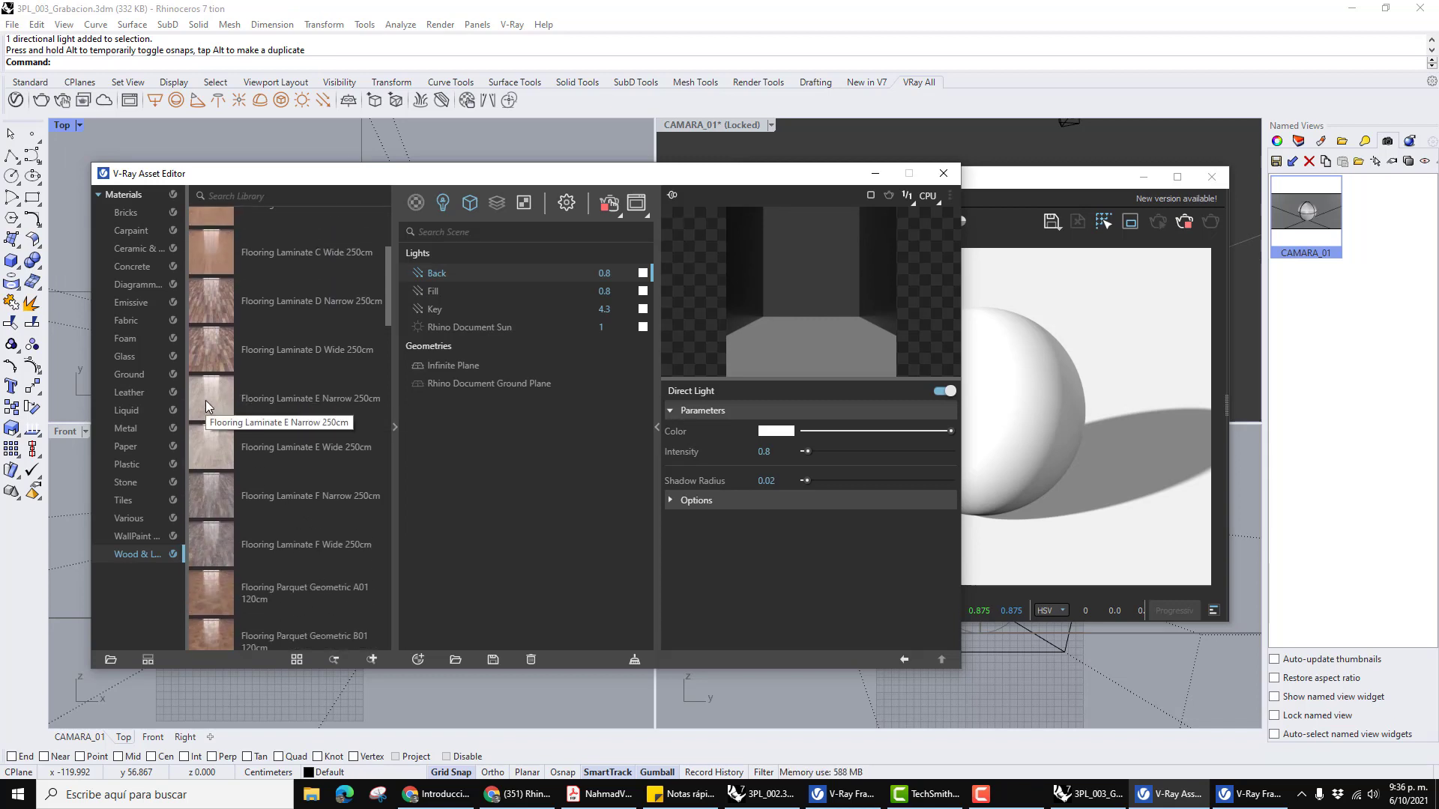
{"action": "scroll", "coordinate": [325, 397], "scroll_direction": "down", "scroll_amount": 5}
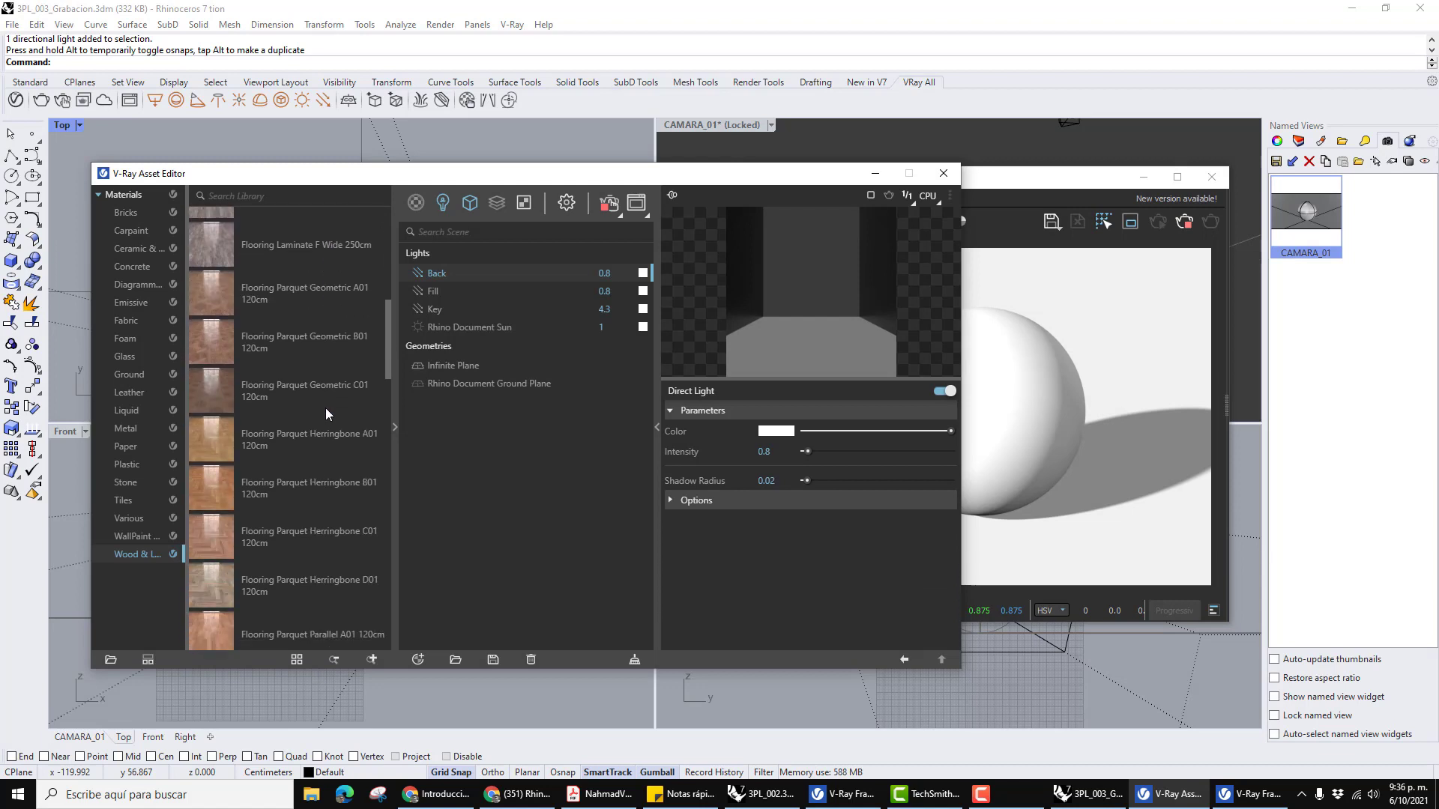
{"action": "scroll", "coordinate": [325, 409], "scroll_direction": "down", "scroll_amount": 6}
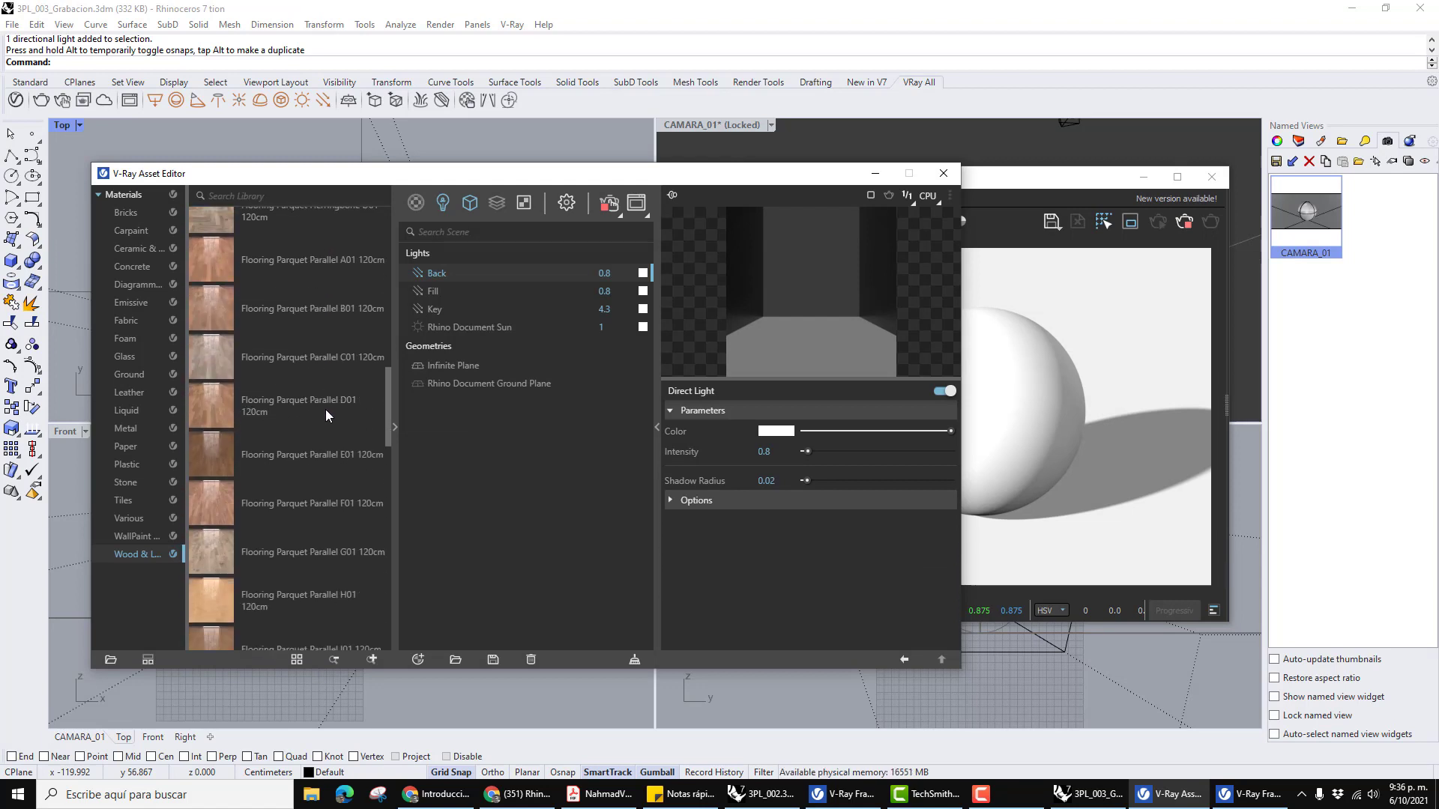
{"action": "scroll", "coordinate": [325, 409], "scroll_direction": "up", "scroll_amount": 8}
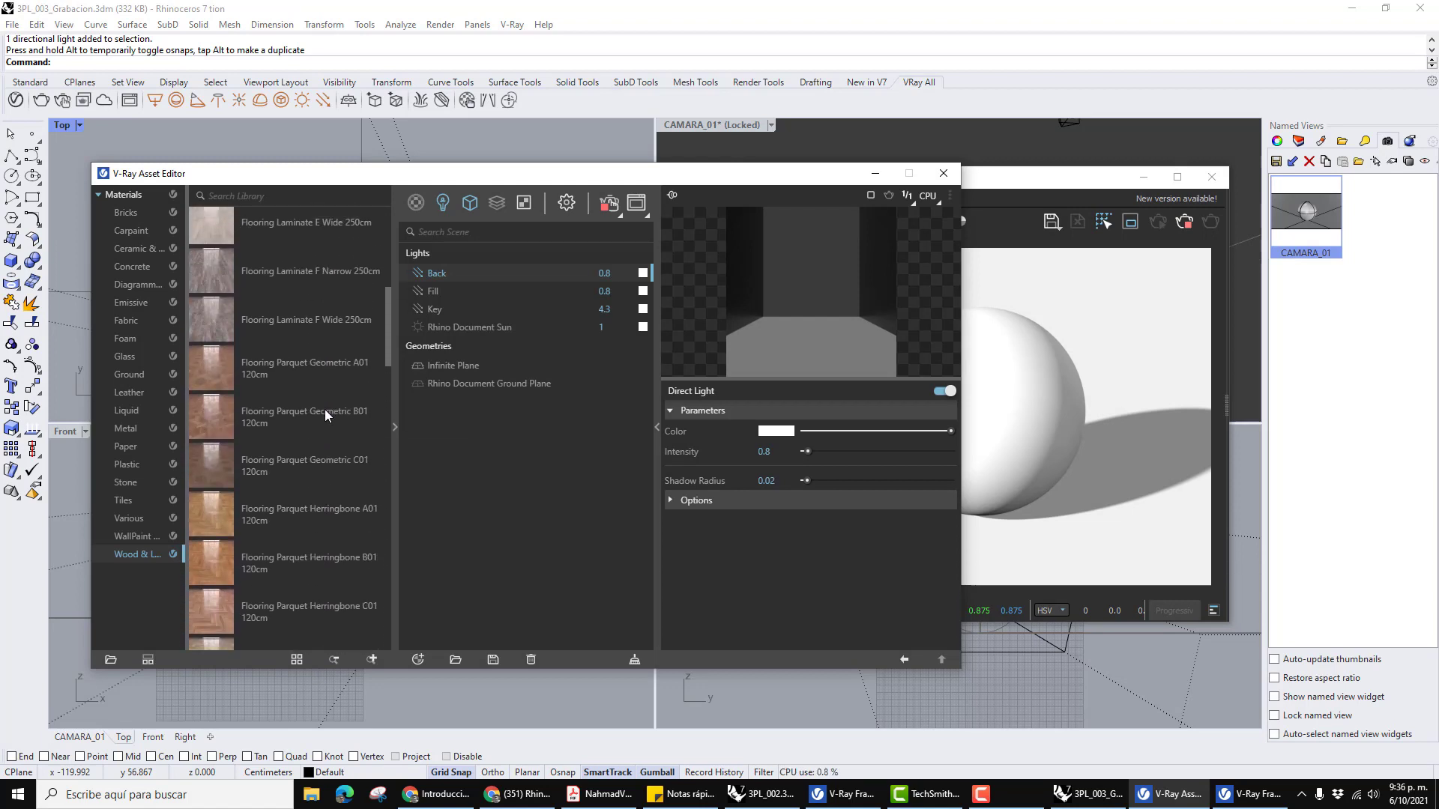
{"action": "scroll", "coordinate": [325, 409], "scroll_direction": "up", "scroll_amount": 3}
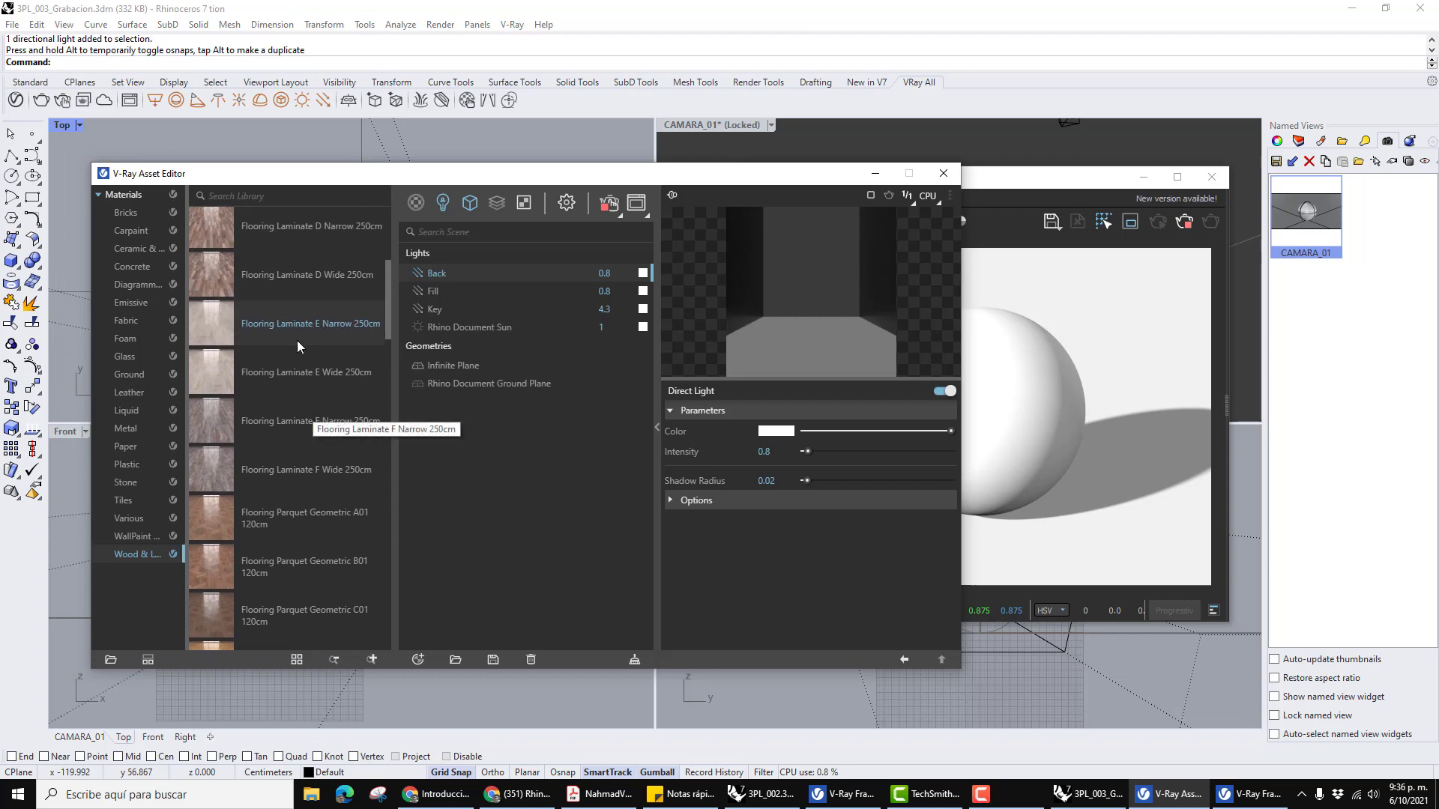
{"action": "scroll", "coordinate": [298, 336], "scroll_direction": "up", "scroll_amount": 3}
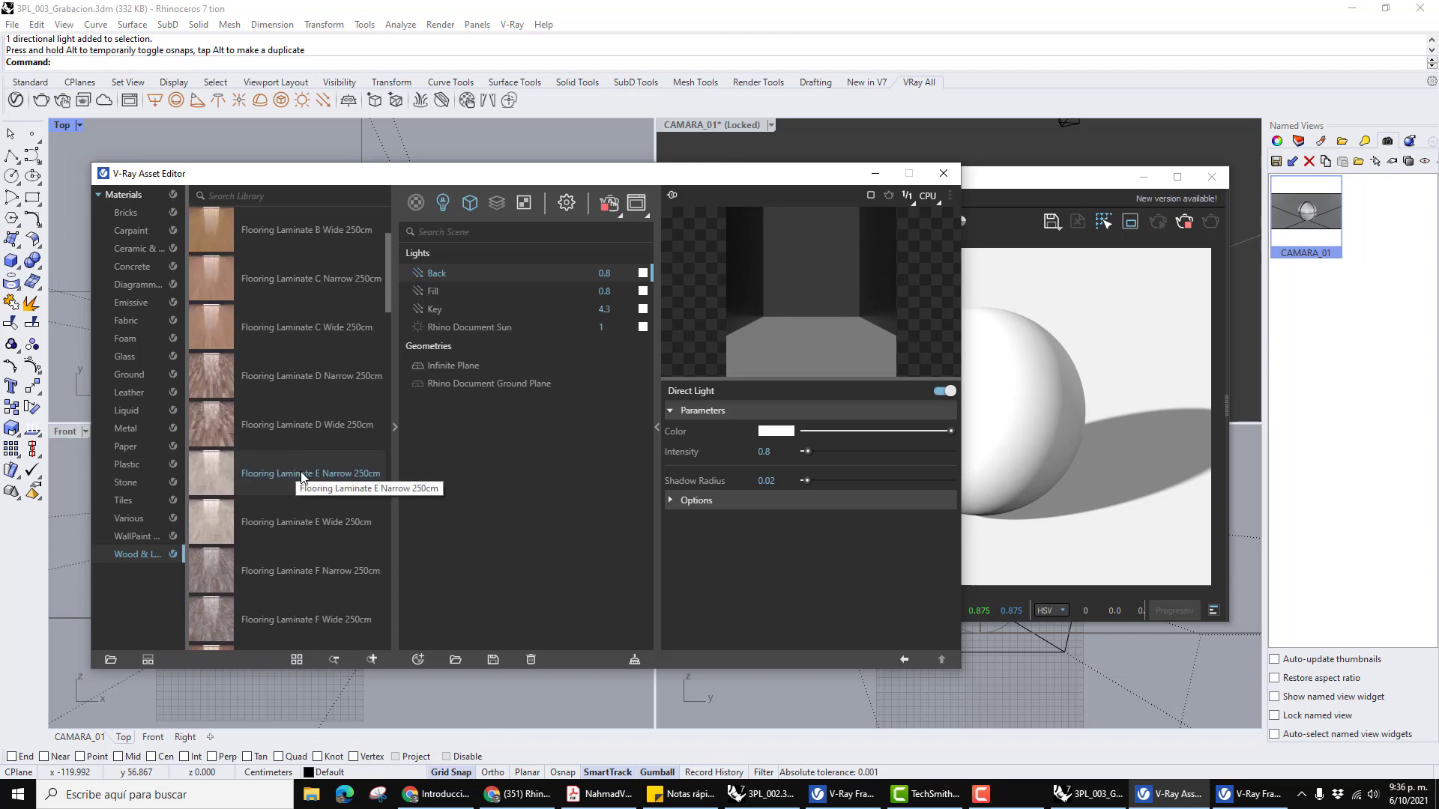
{"action": "right_click", "coordinate": [301, 474]}
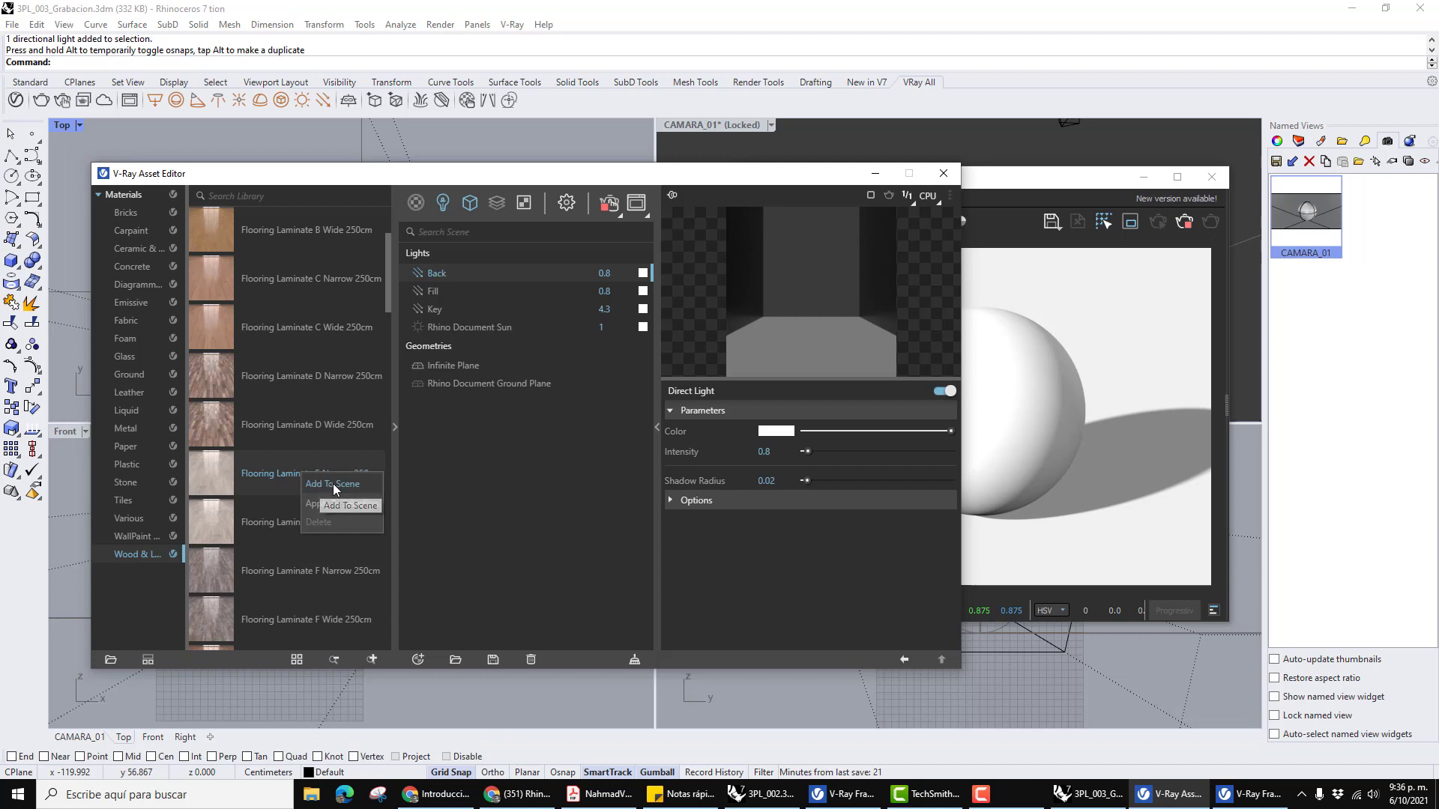
{"action": "left_click", "coordinate": [333, 484]}
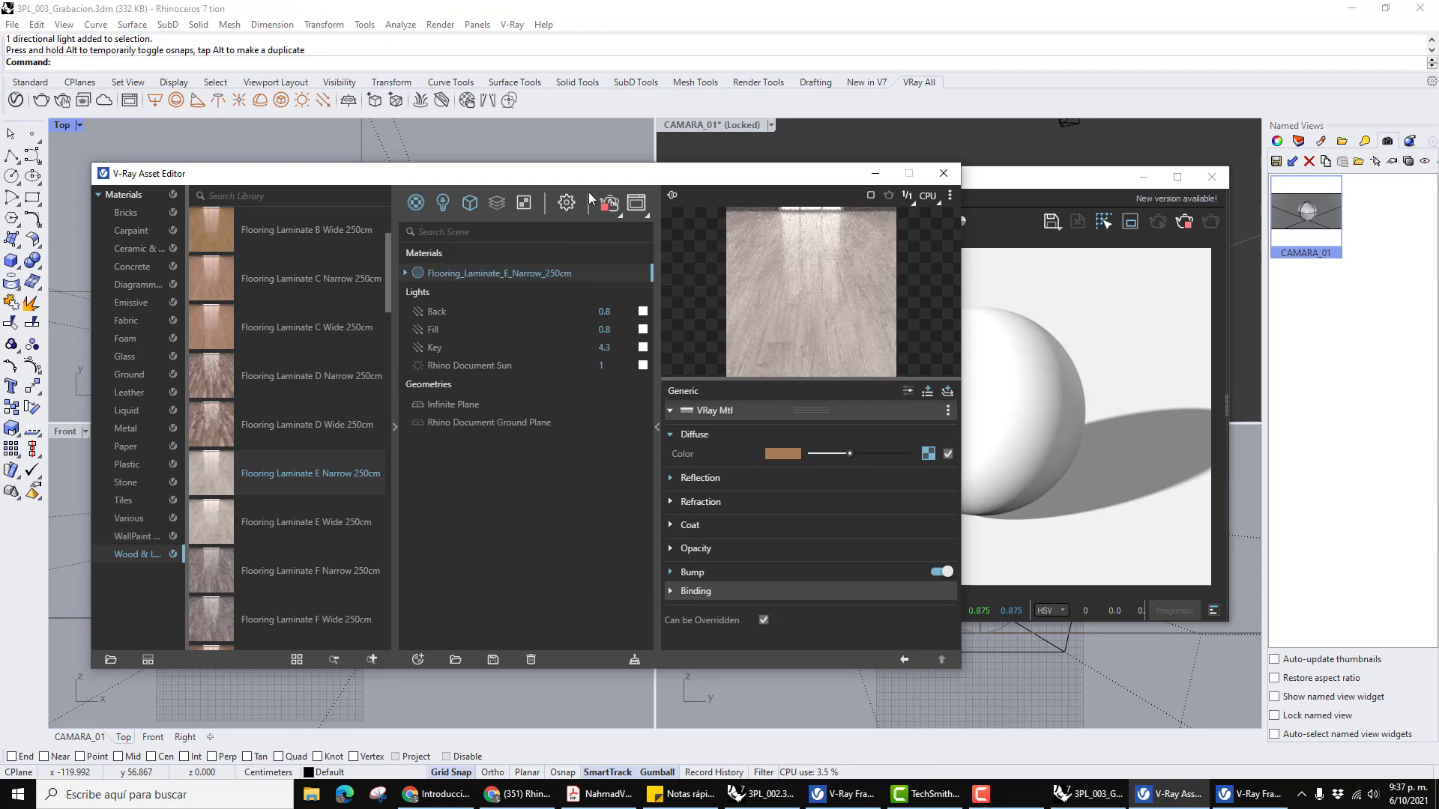
Apply the Flooring_Laminate_E_Narrow_250cm material to the Plano layer and uncover the render to check the floor.
{"action": "left_click_drag", "start_coordinate": [581, 183], "coordinate": [493, 164]}
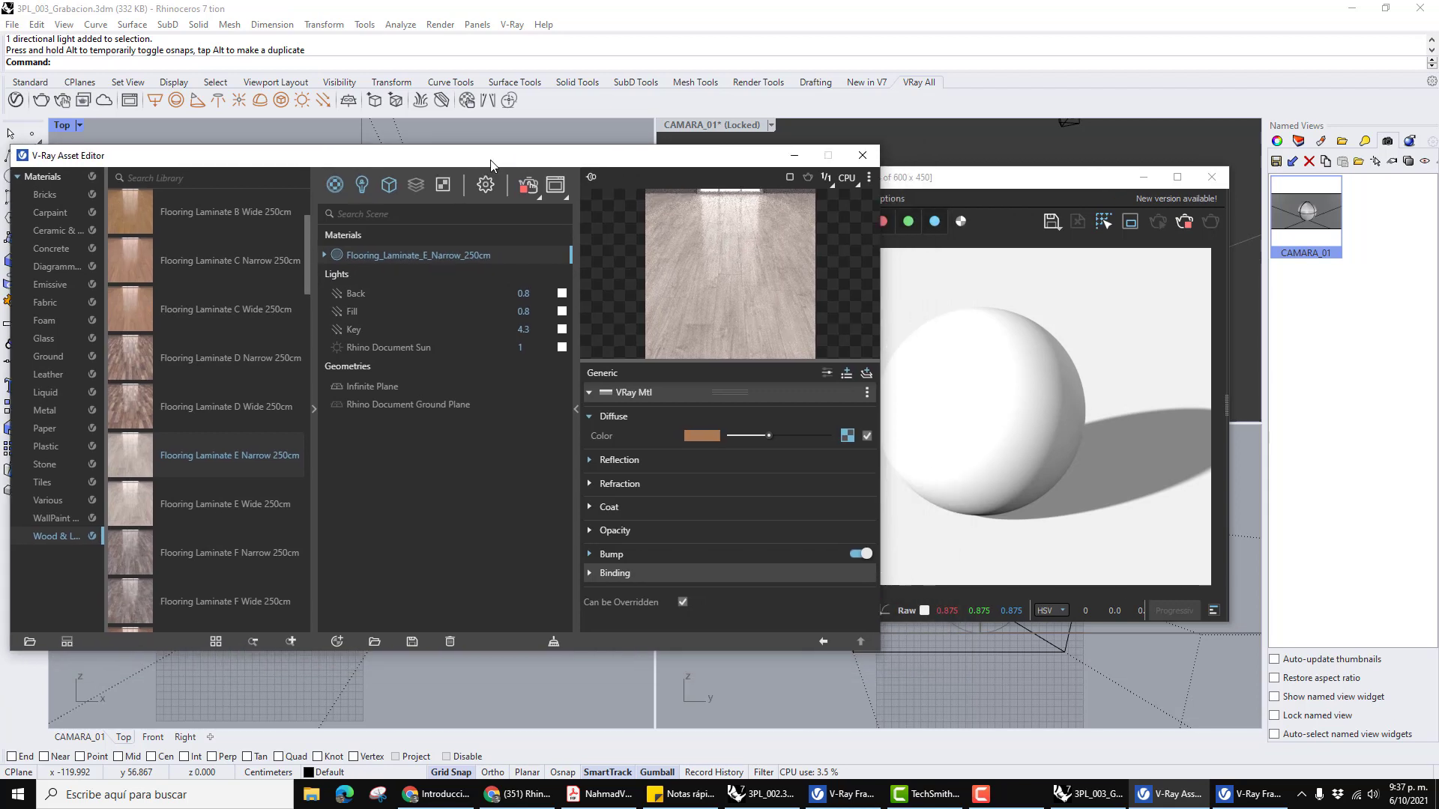
{"action": "right_click", "coordinate": [395, 255]}
{"action": "mouse_move", "coordinate": [417, 303]}
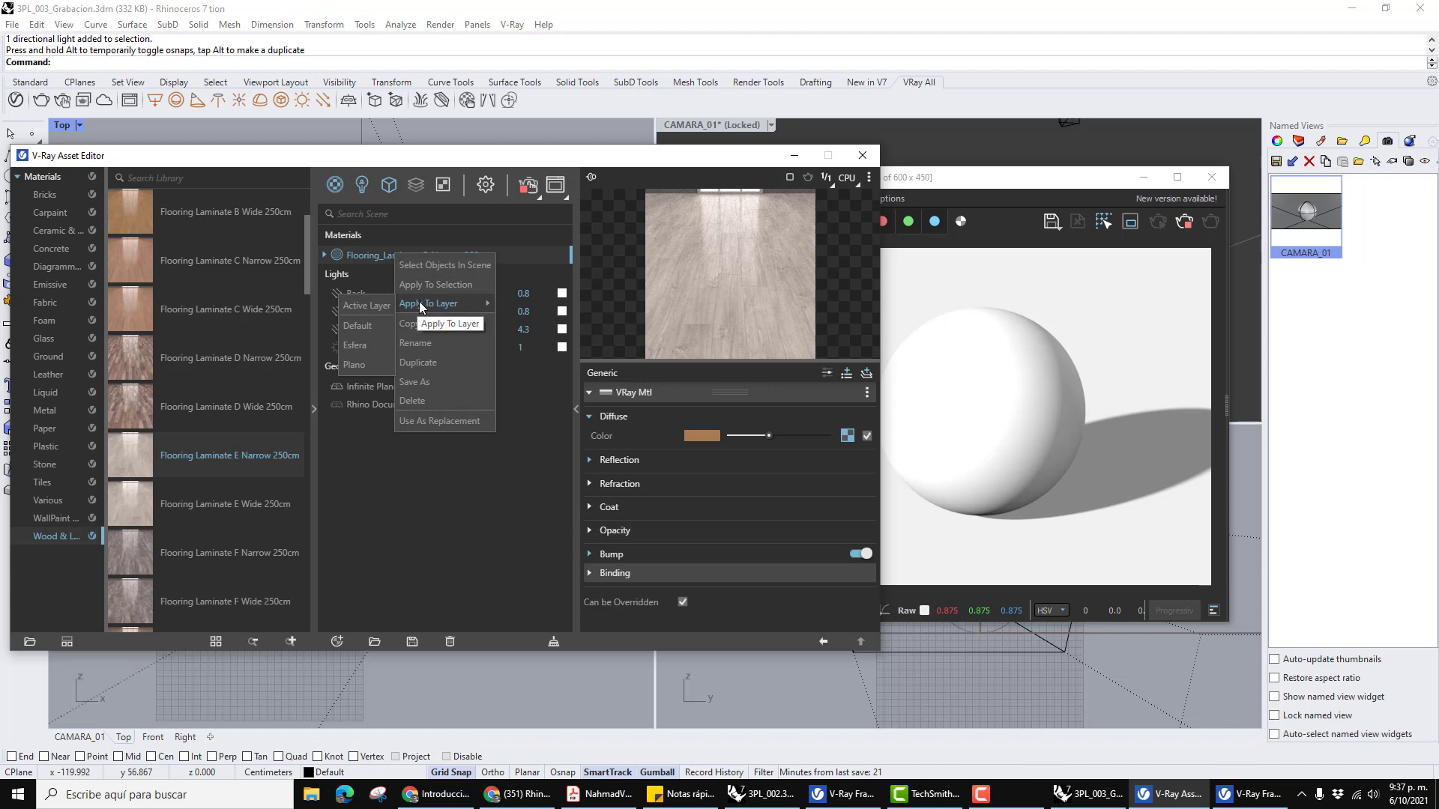
{"action": "left_click", "coordinate": [350, 366]}
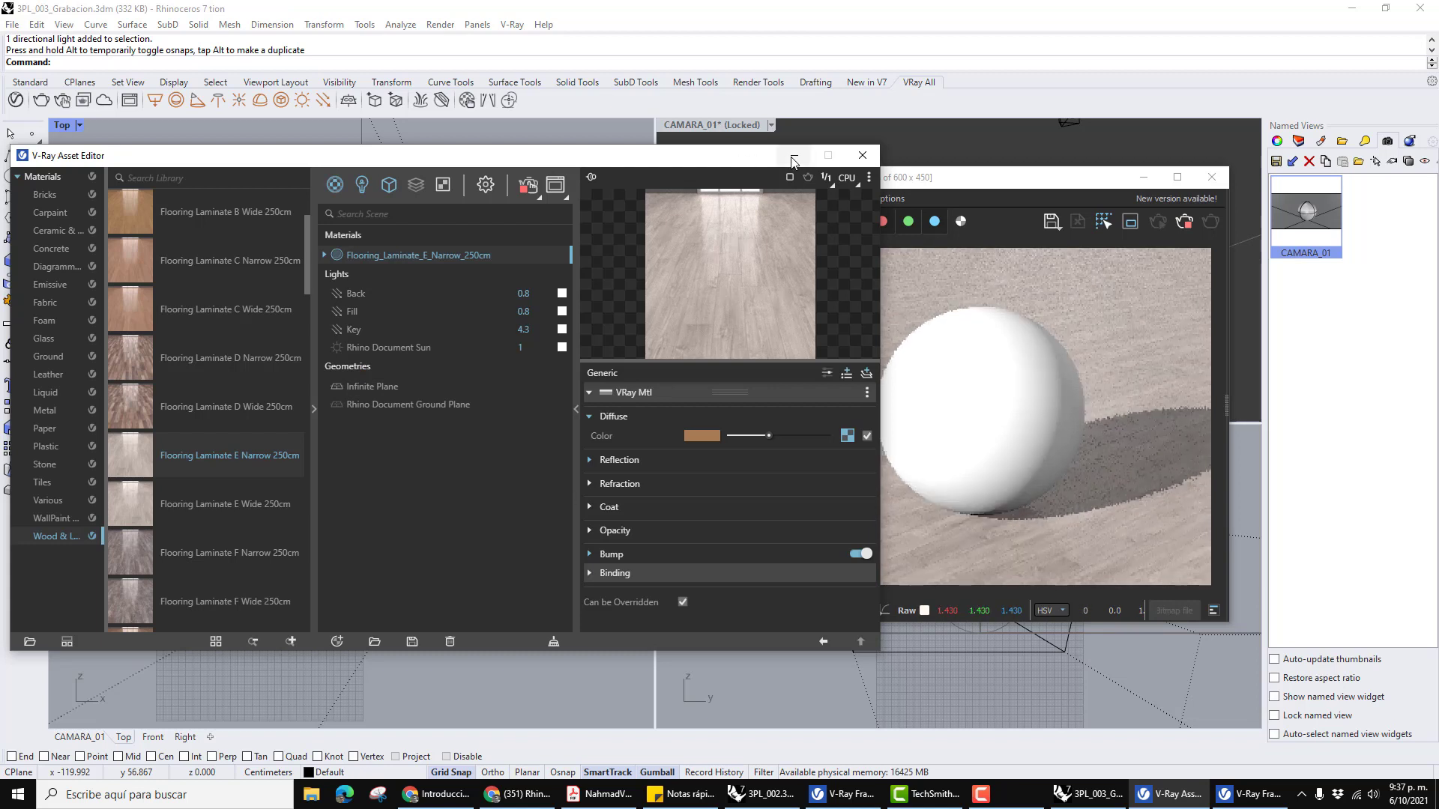
{"action": "left_click_drag", "start_coordinate": [707, 160], "coordinate": [518, 167]}
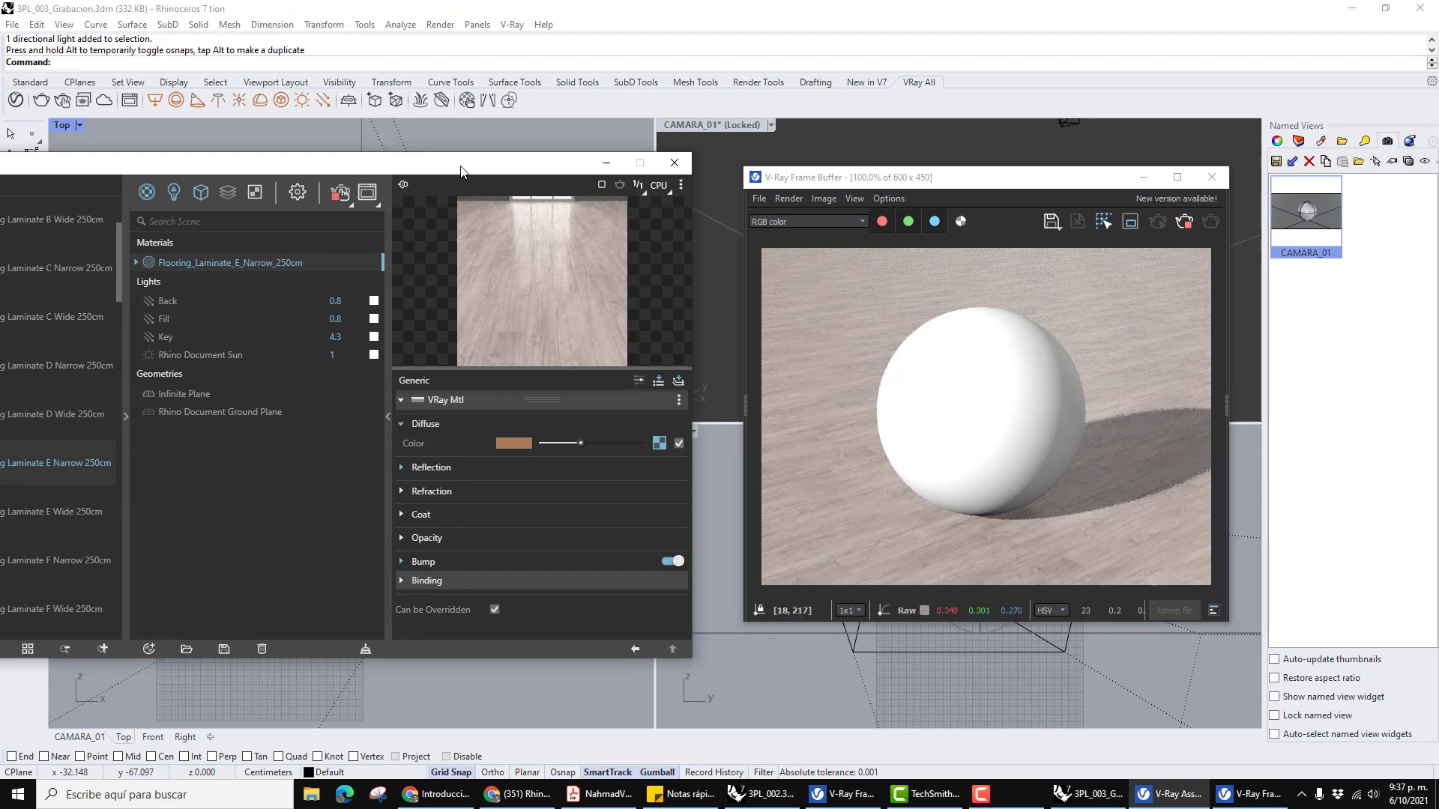
{"action": "left_click_drag", "start_coordinate": [461, 169], "coordinate": [733, 160]}
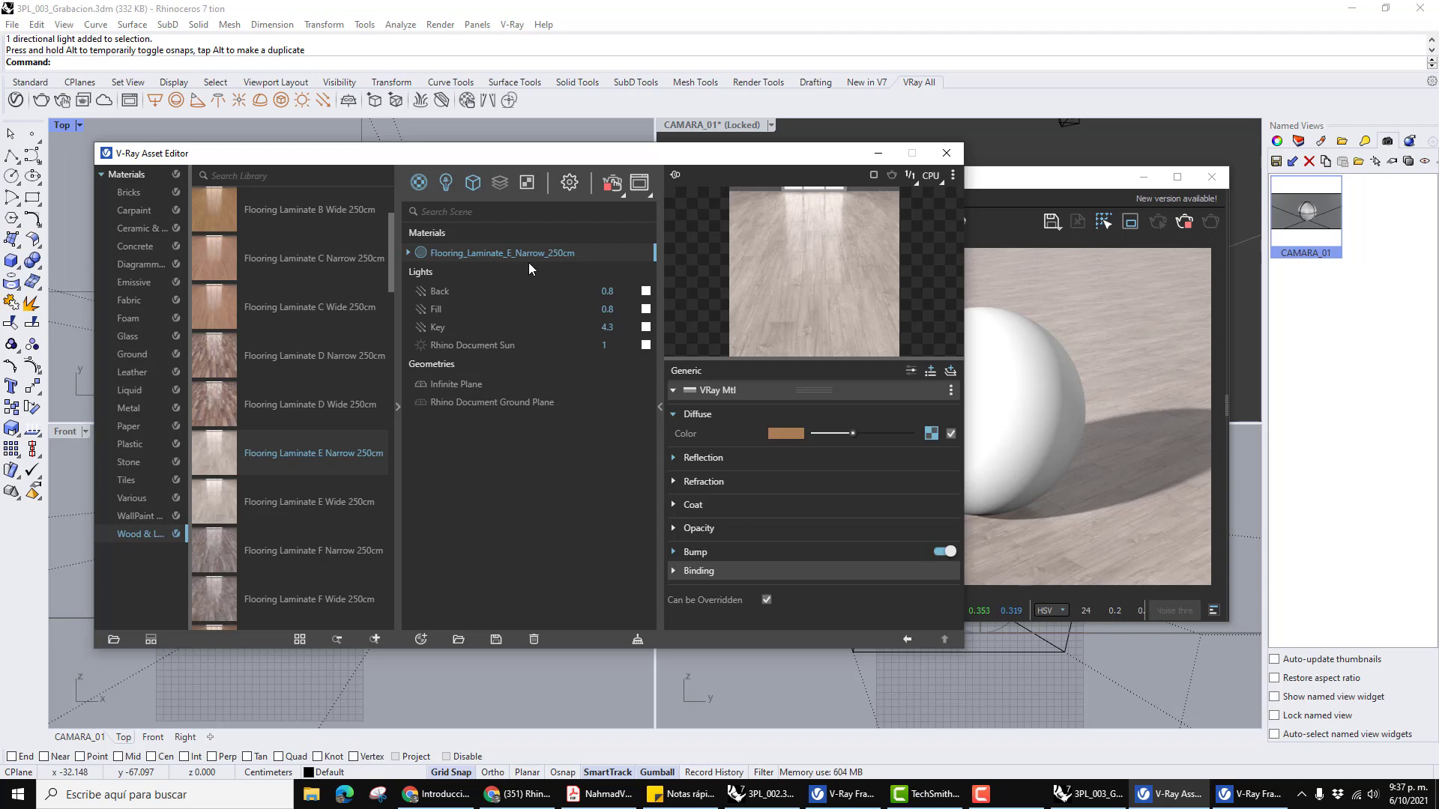
Add the Plastic SSS 03 Green material from the library's Plastic category to the scene.
{"action": "left_click_drag", "start_coordinate": [490, 158], "coordinate": [481, 150]}
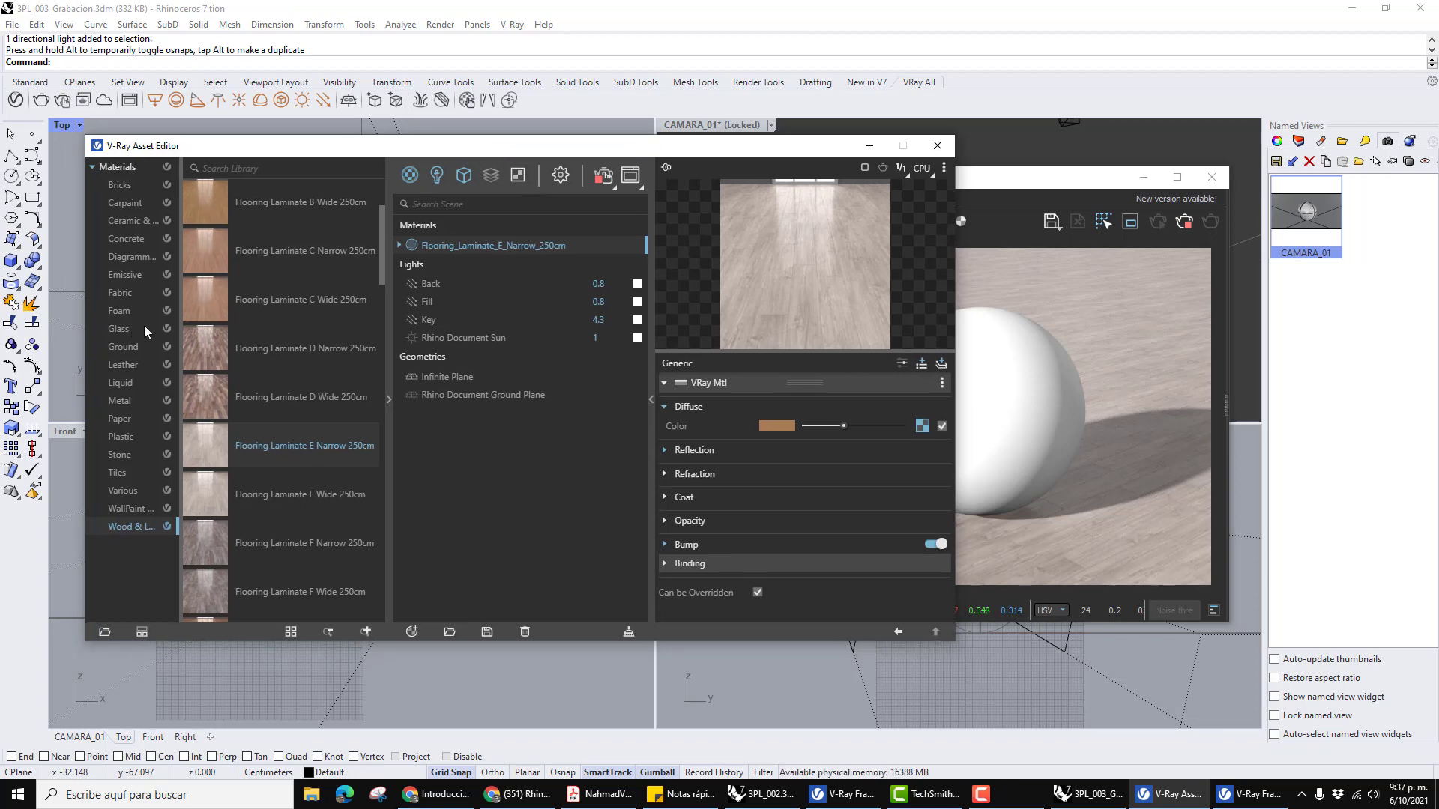
{"action": "left_click", "coordinate": [134, 437]}
{"action": "scroll", "coordinate": [272, 397], "scroll_direction": "down", "scroll_amount": 5}
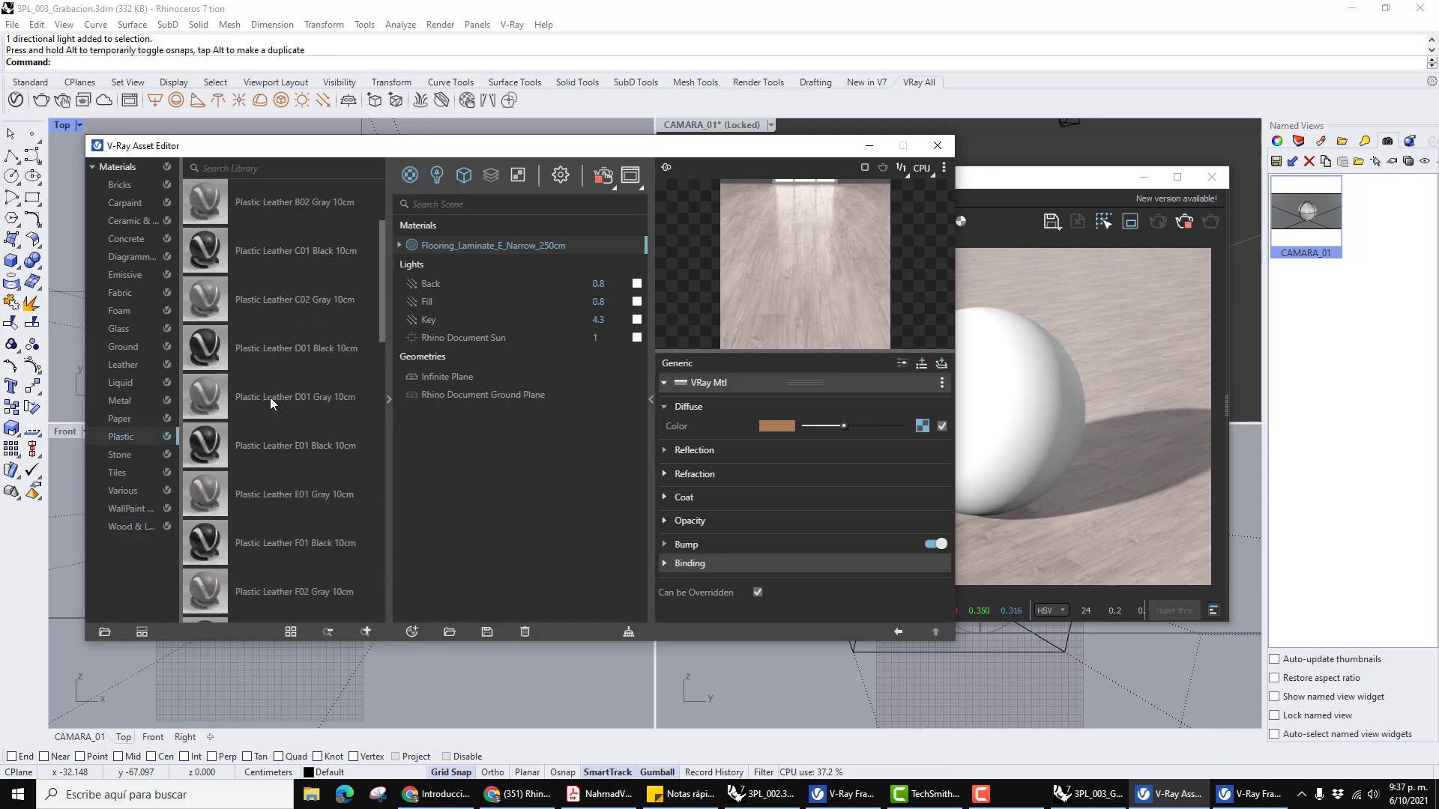
{"action": "scroll", "coordinate": [295, 404], "scroll_direction": "down", "scroll_amount": 6}
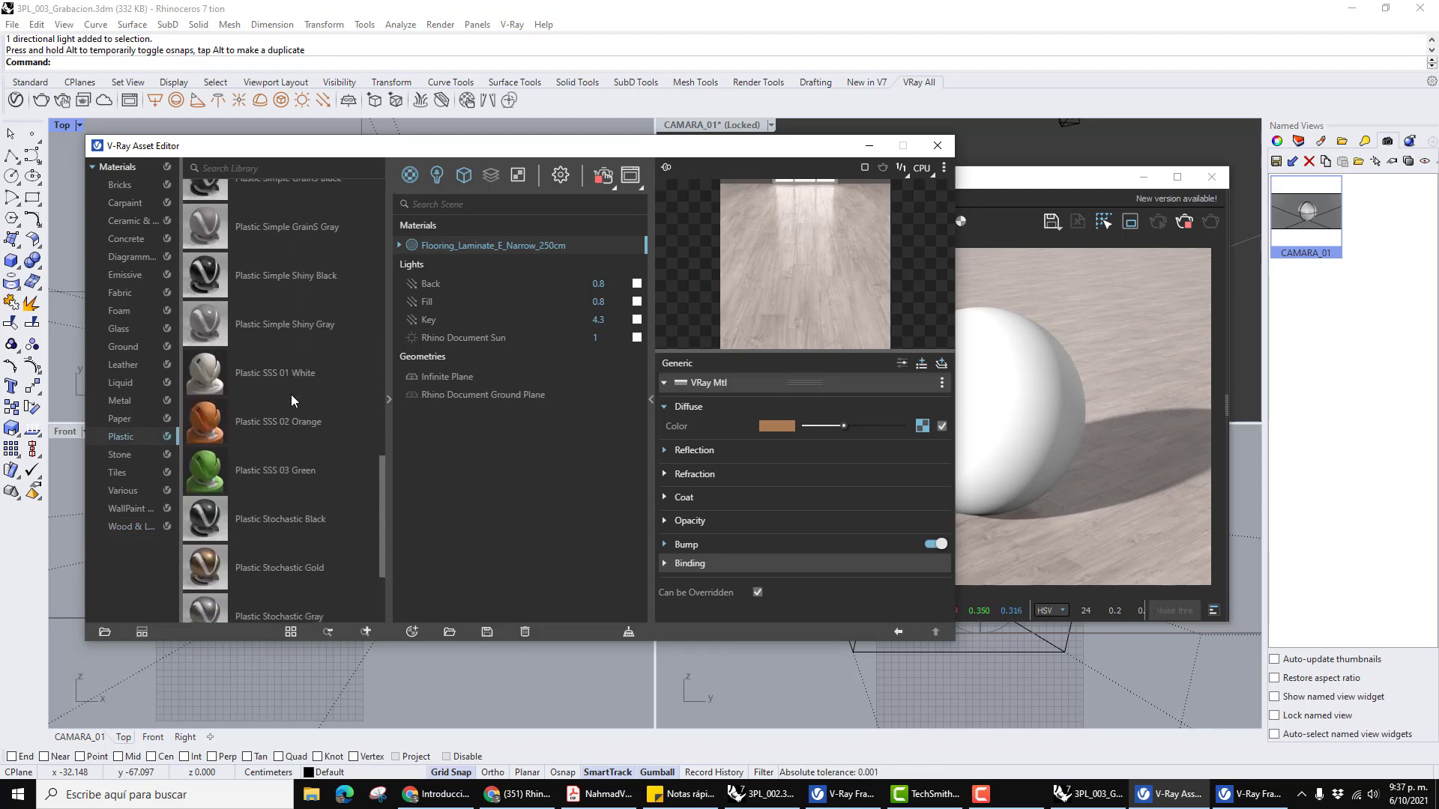
{"action": "left_click", "coordinate": [292, 376]}
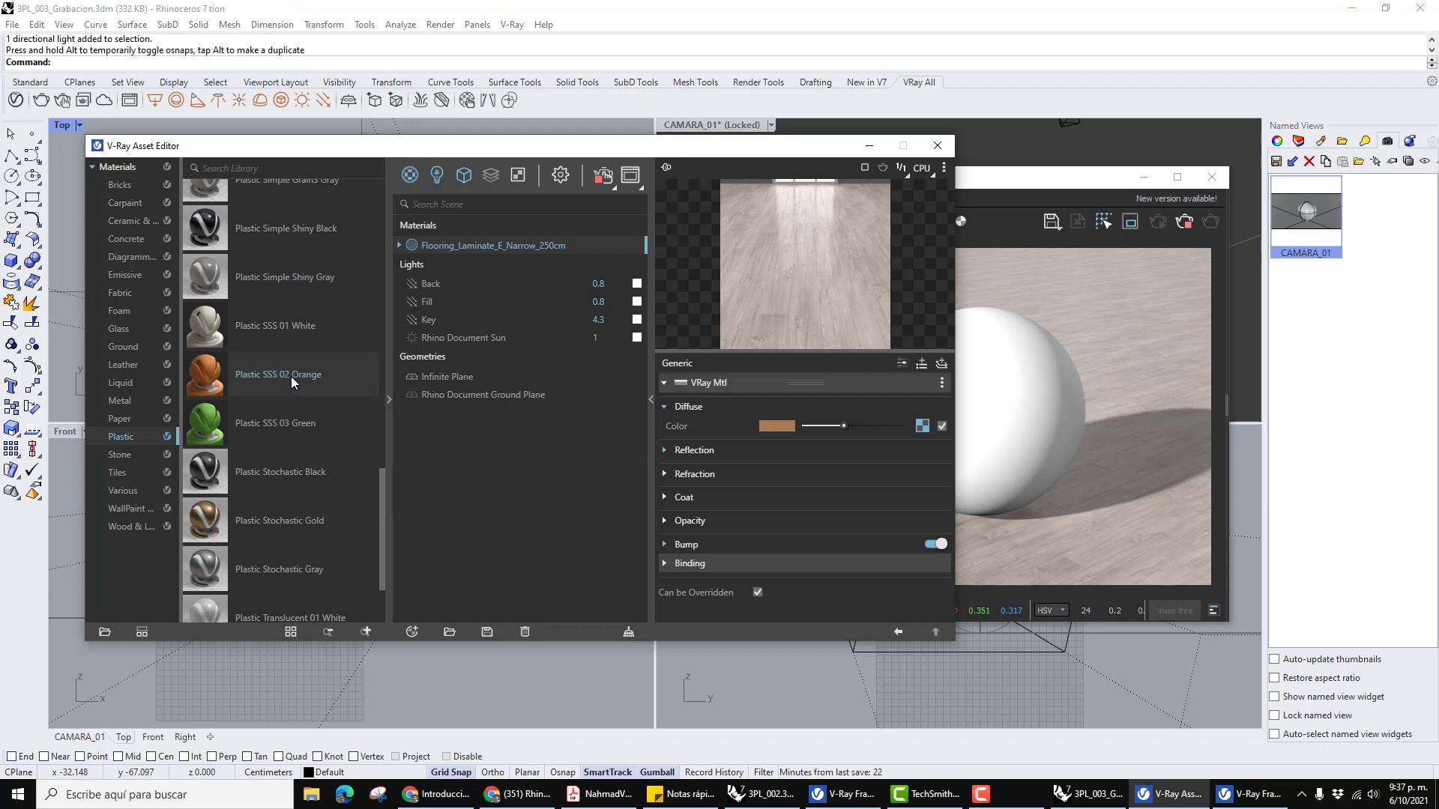
{"action": "right_click", "coordinate": [274, 421]}
{"action": "left_click", "coordinate": [290, 431]}
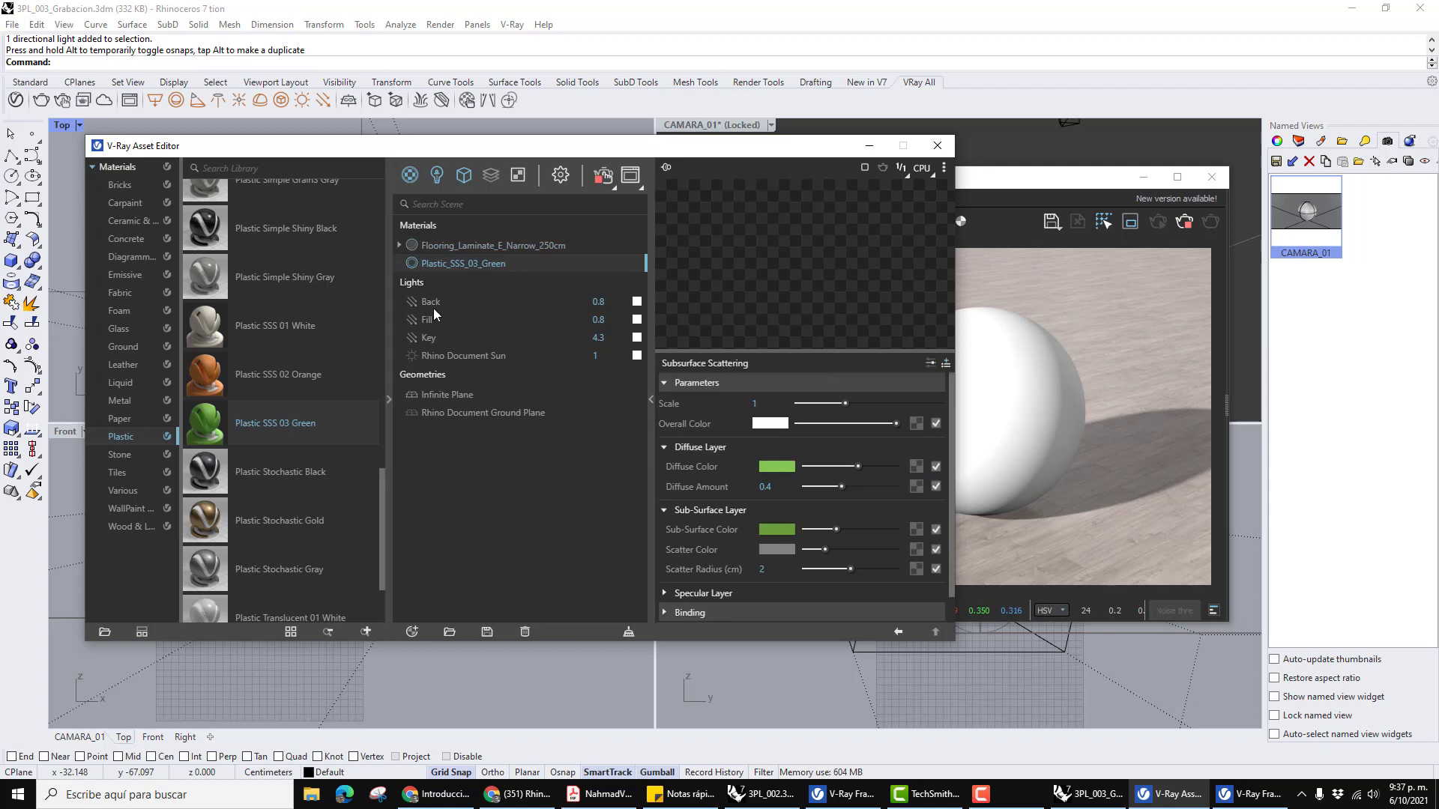
Apply the Plastic_SSS_03_Green material to the Esfera layer, then collapse the material library and move the Asset Editor clear of the render.
{"action": "right_click", "coordinate": [464, 261]}
{"action": "mouse_move", "coordinate": [502, 308]}
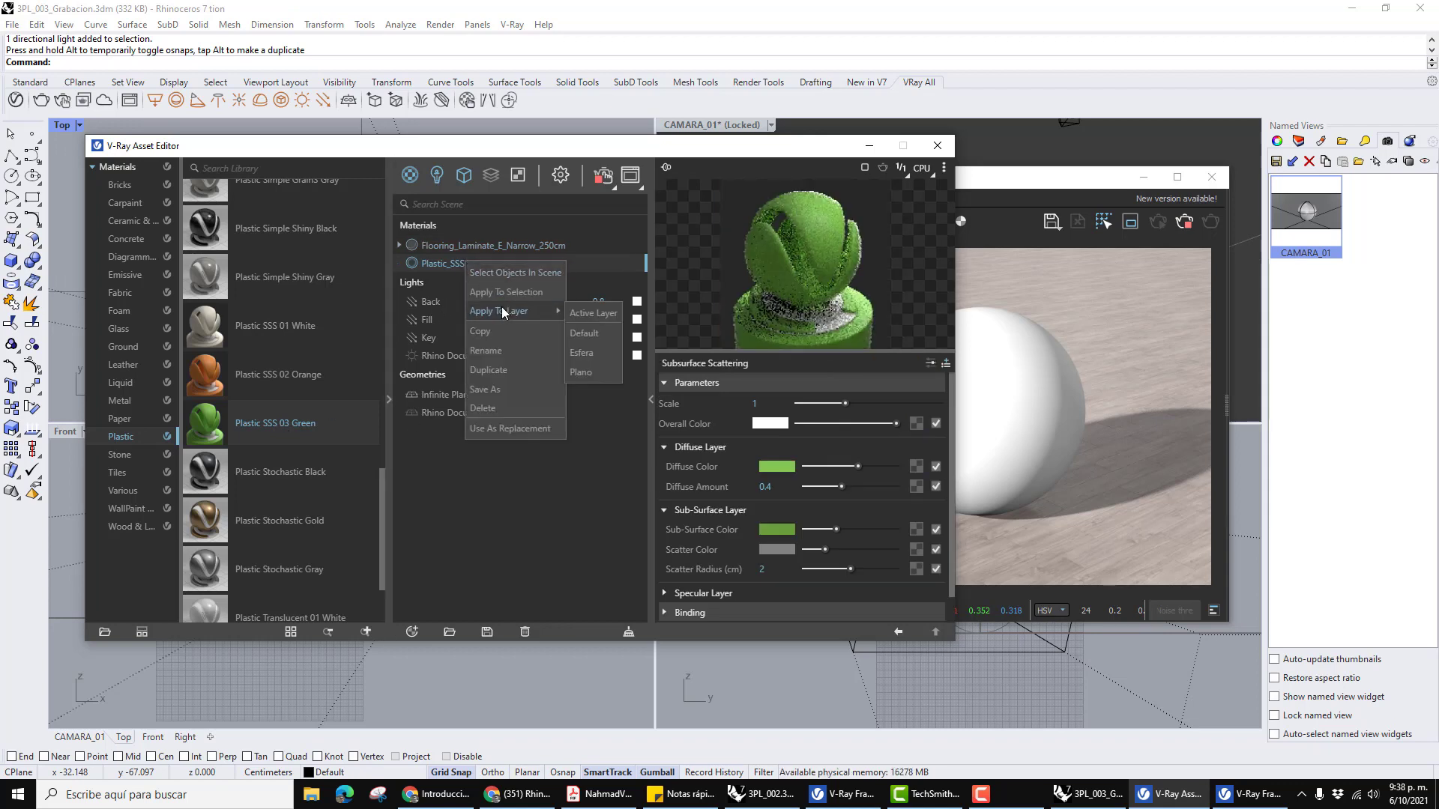
{"action": "left_click", "coordinate": [588, 353]}
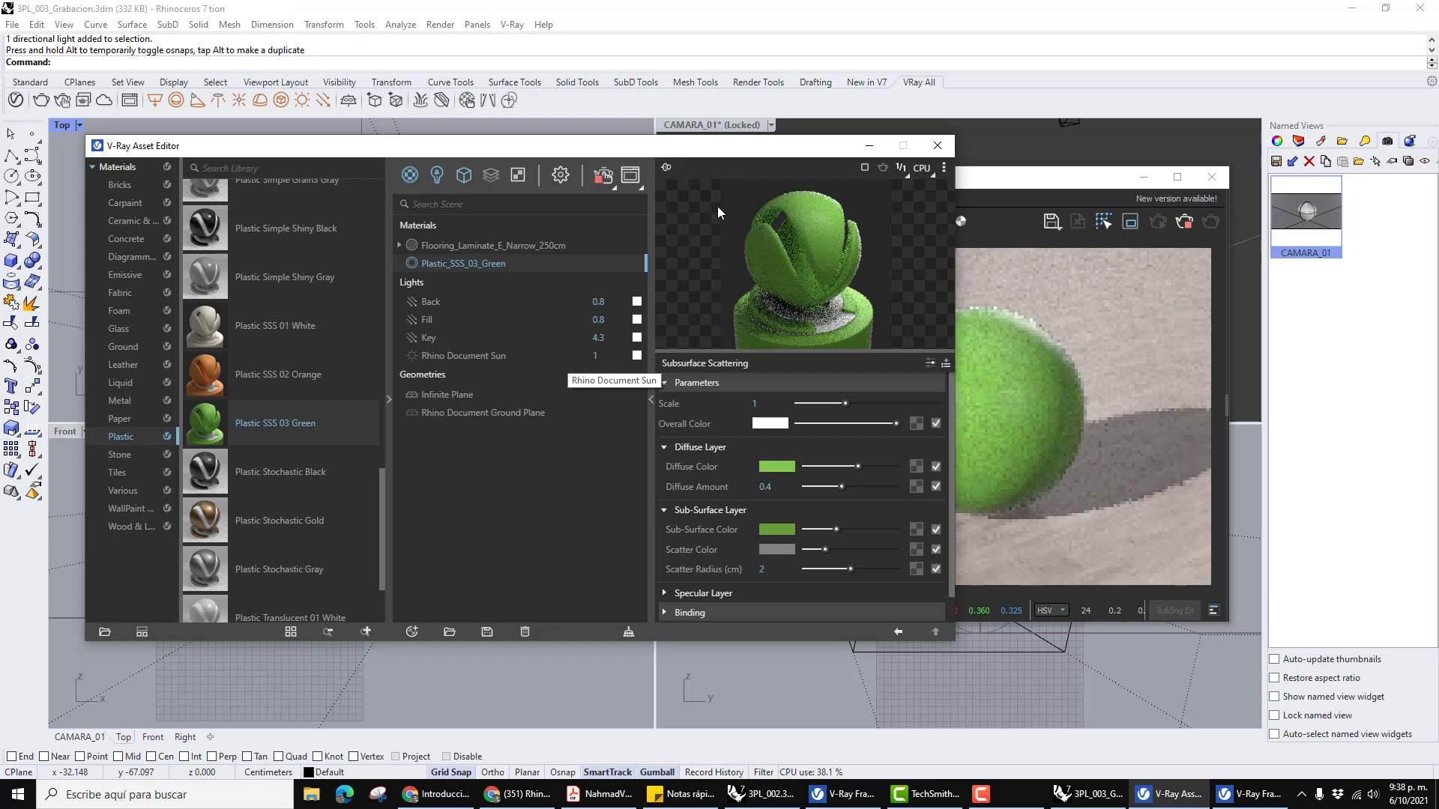
{"action": "left_click_drag", "start_coordinate": [718, 153], "coordinate": [680, 127]}
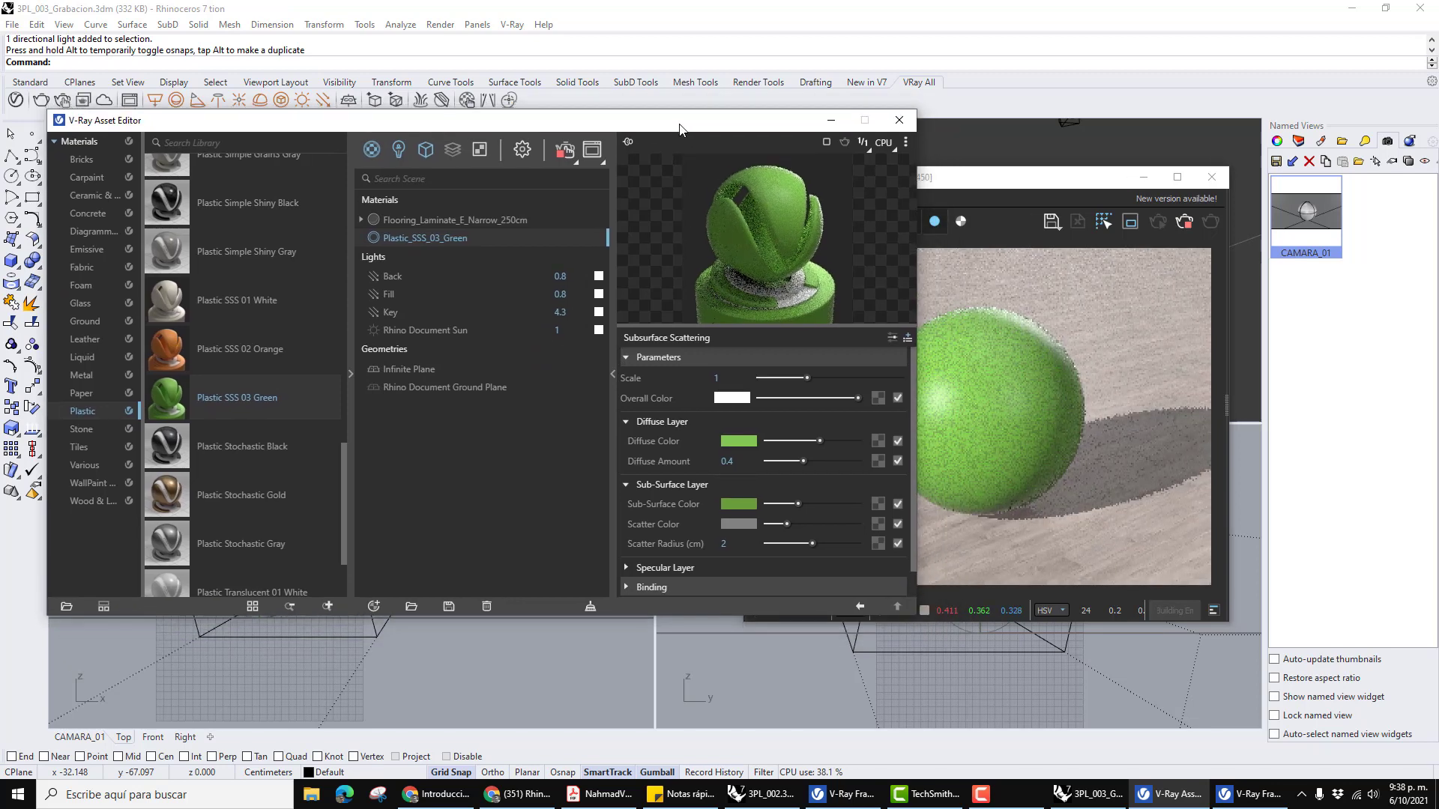
{"action": "left_click", "coordinate": [351, 375]}
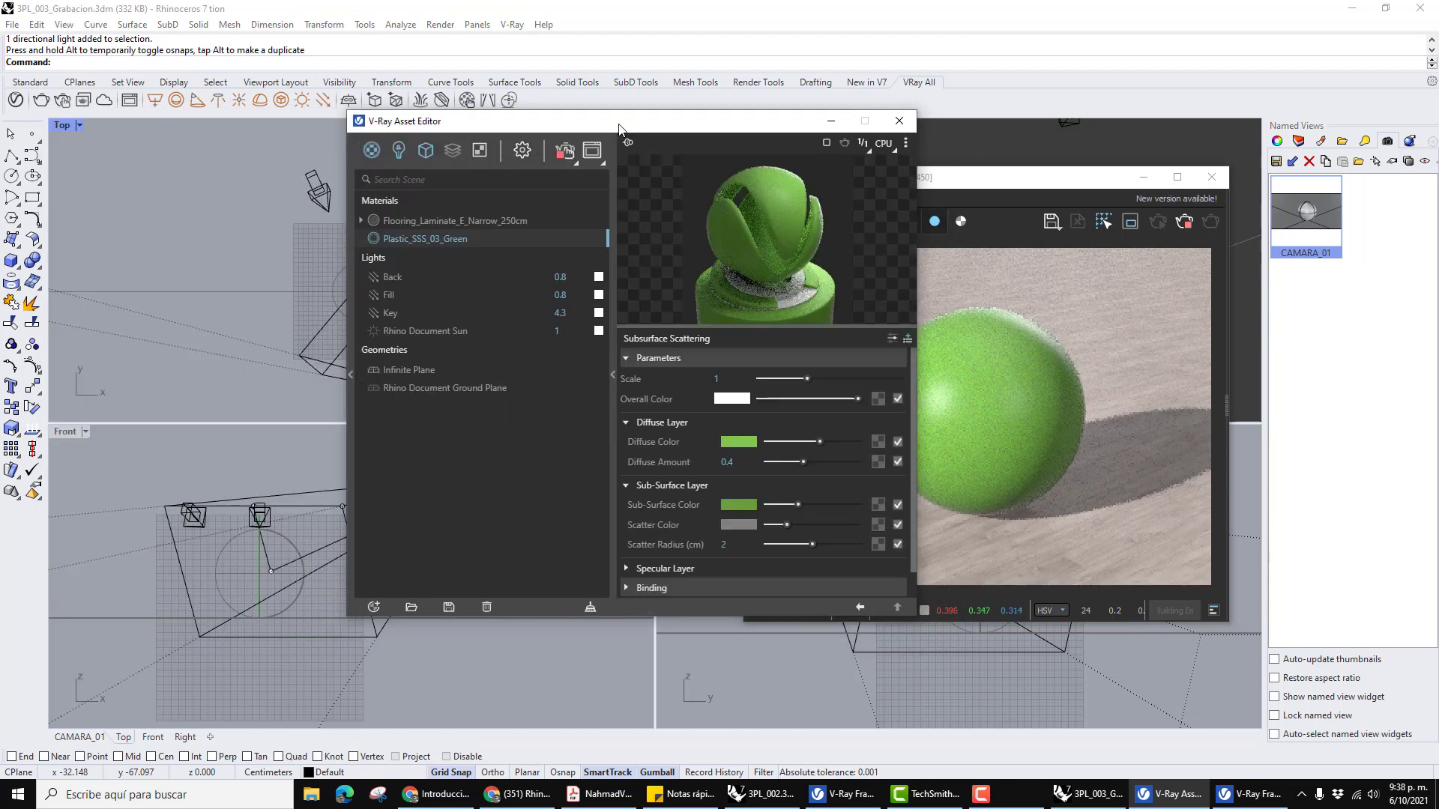
{"action": "left_click_drag", "start_coordinate": [524, 121], "coordinate": [254, 124]}
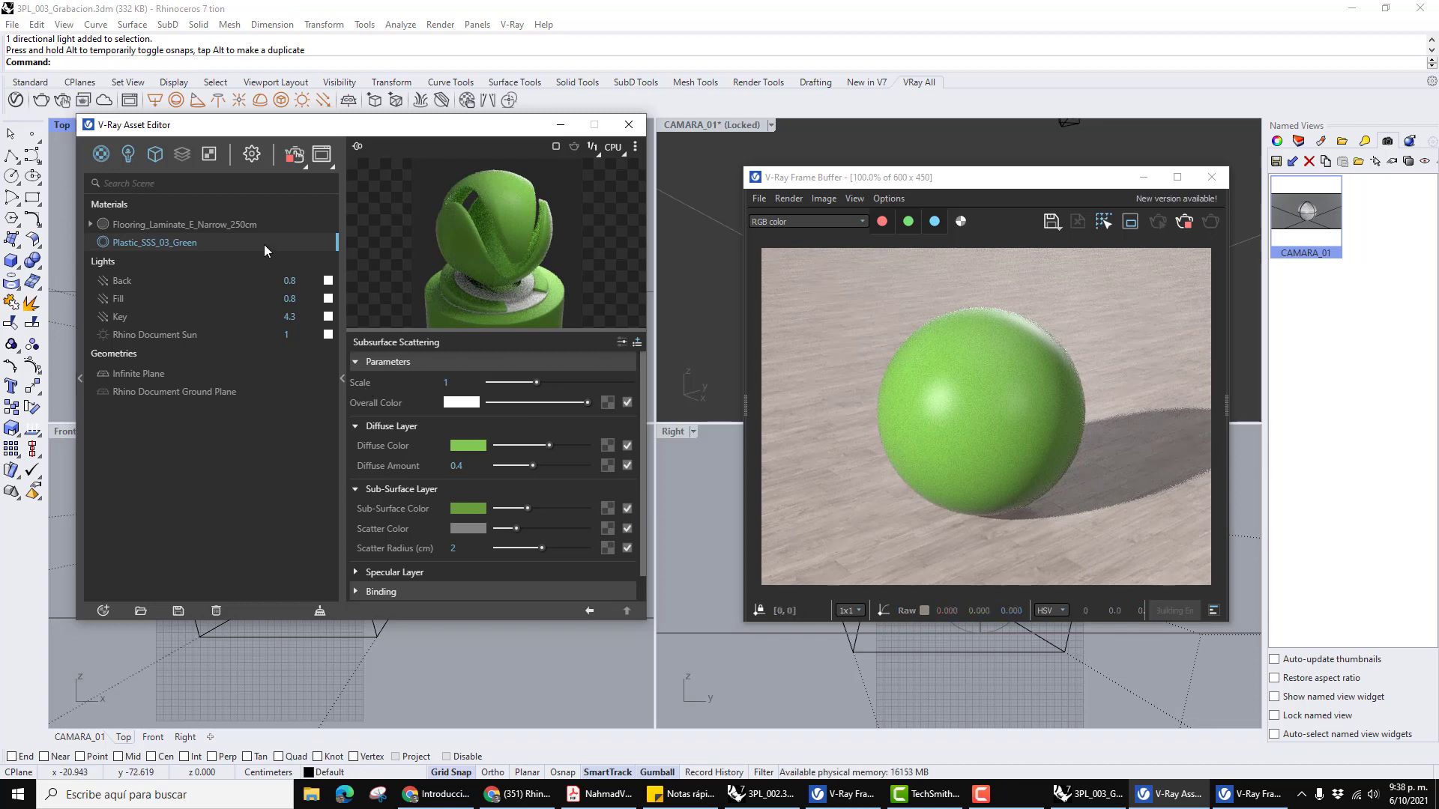
List only the scene's lights and switch the Back light off and on again to compare its effect on the render.
{"action": "left_click", "coordinate": [129, 156]}
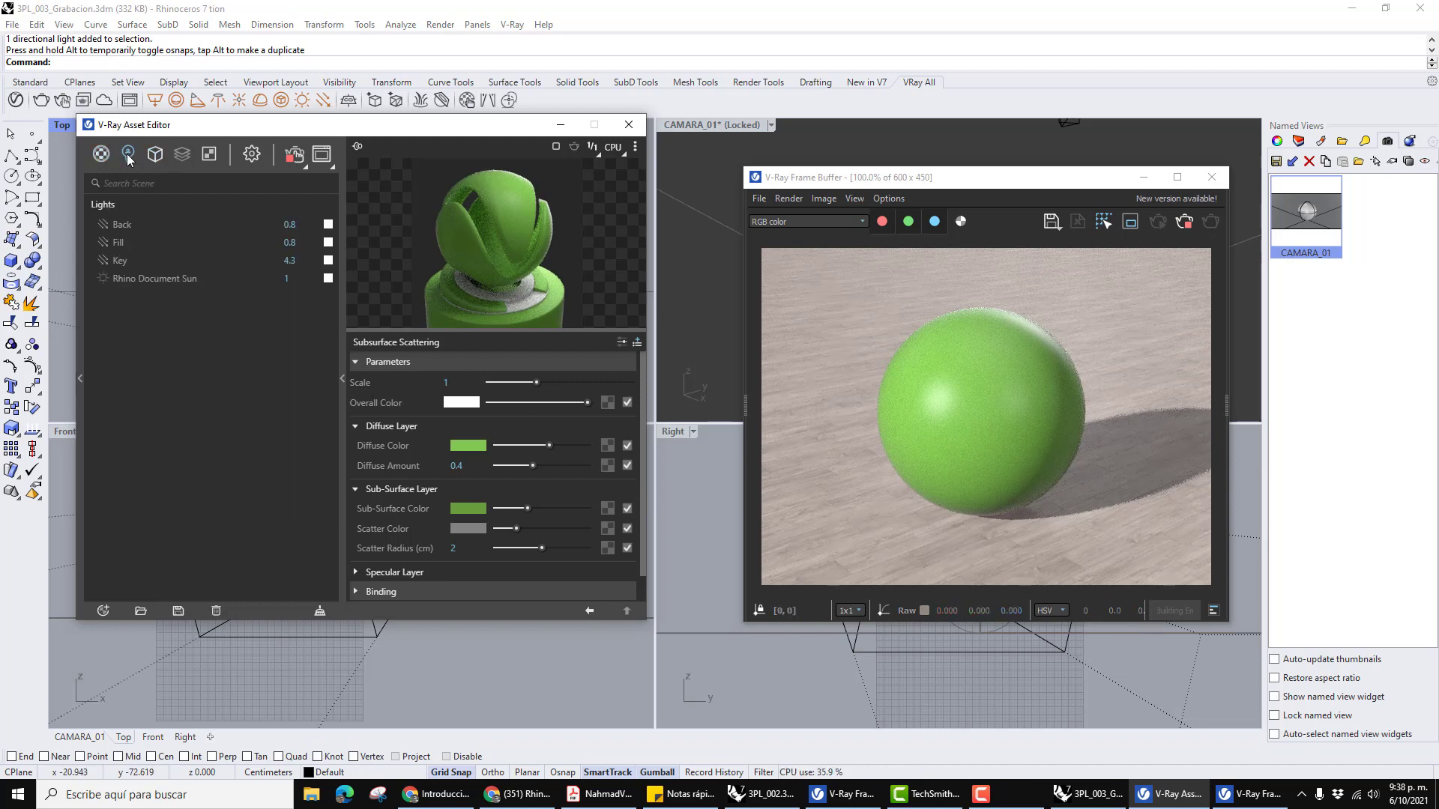
{"action": "left_click_drag", "start_coordinate": [192, 134], "coordinate": [177, 139]}
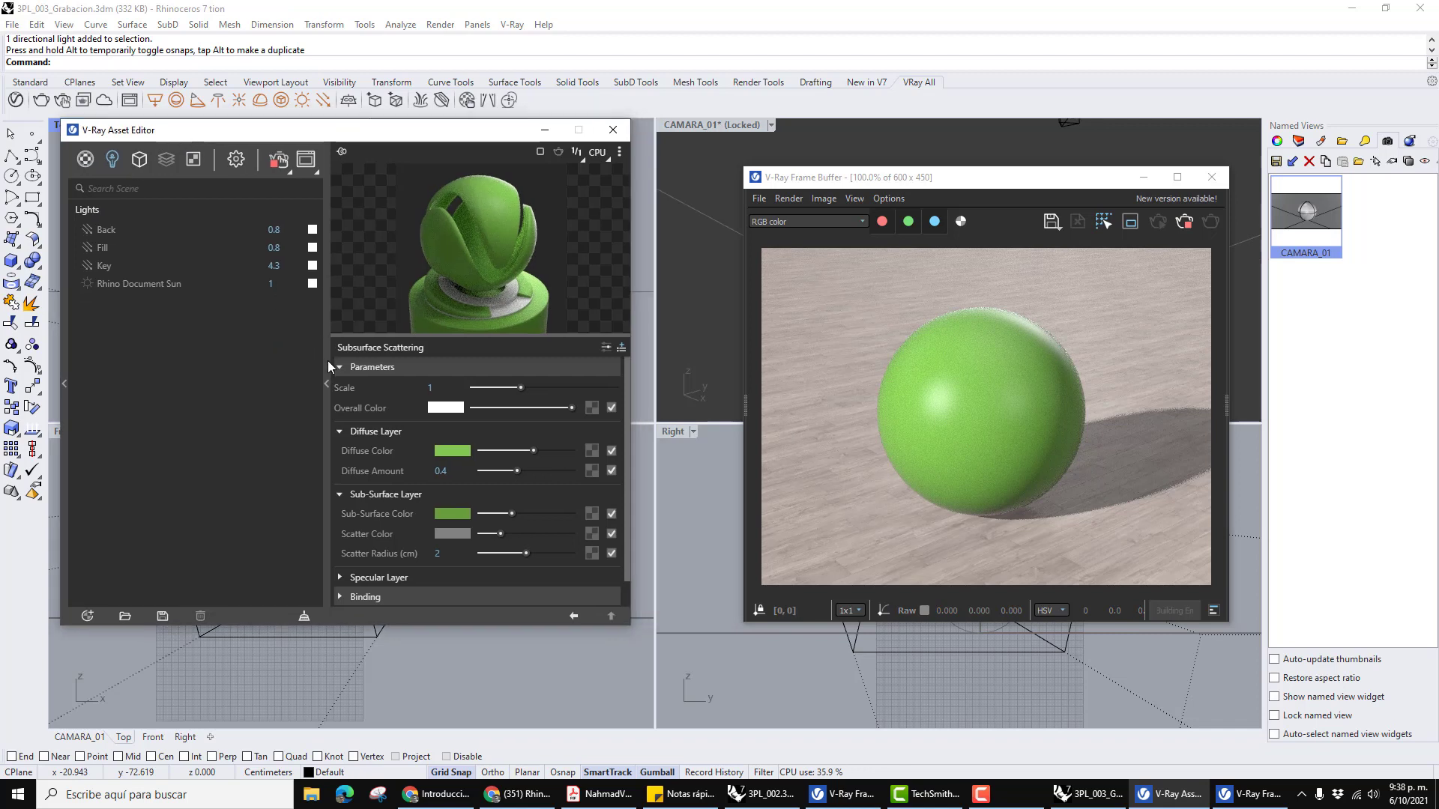
{"action": "left_click", "coordinate": [131, 229]}
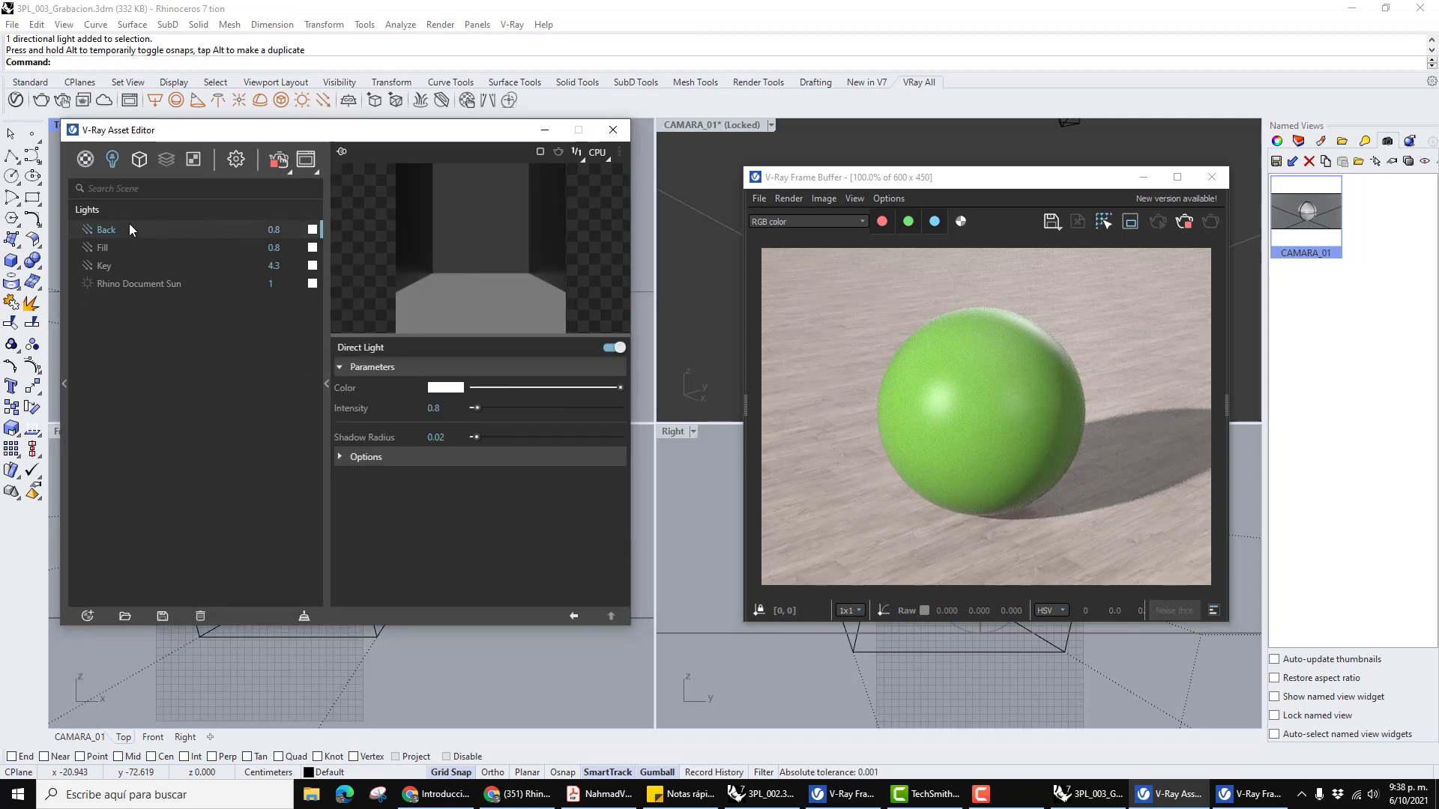
{"action": "left_click", "coordinate": [613, 347]}
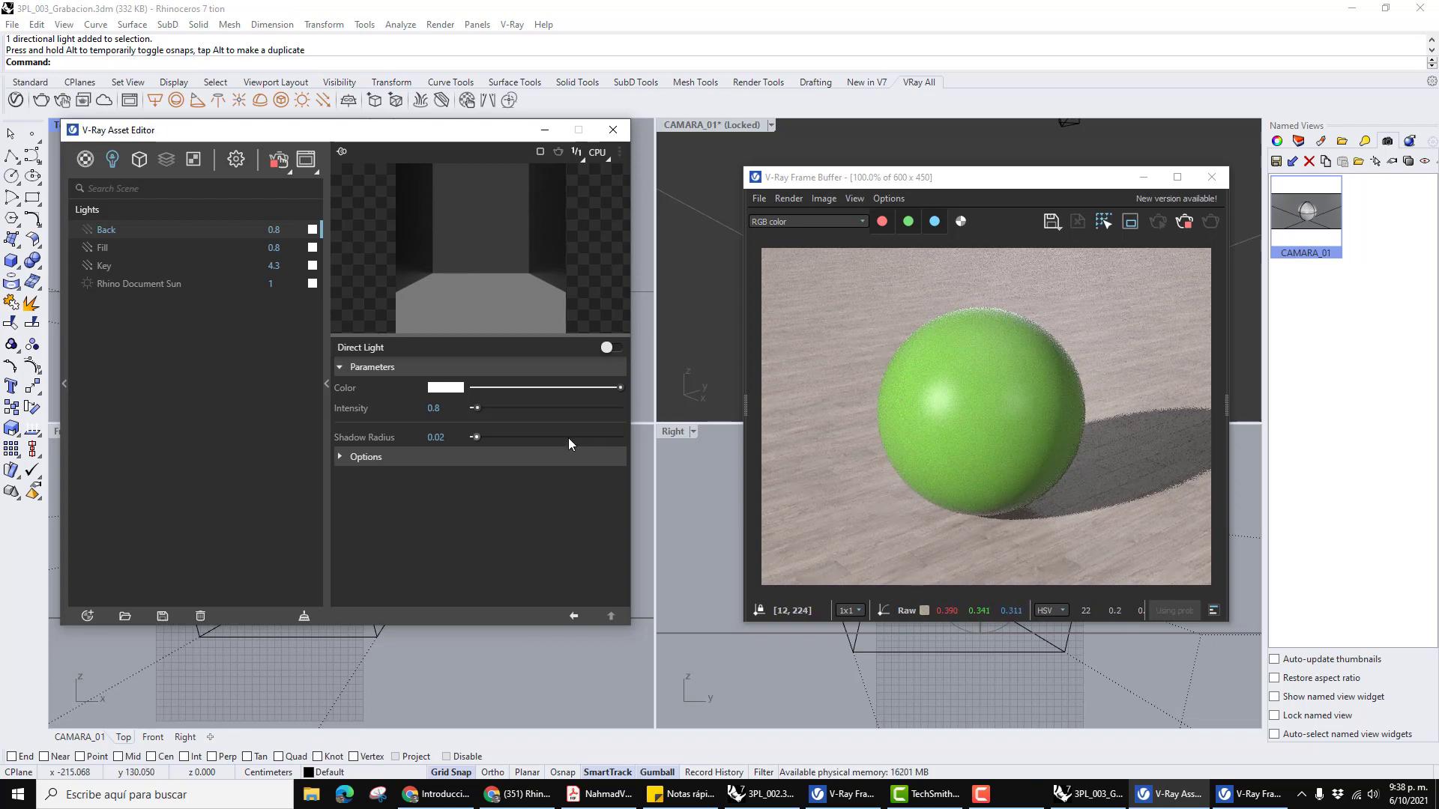
{"action": "left_click", "coordinate": [610, 347]}
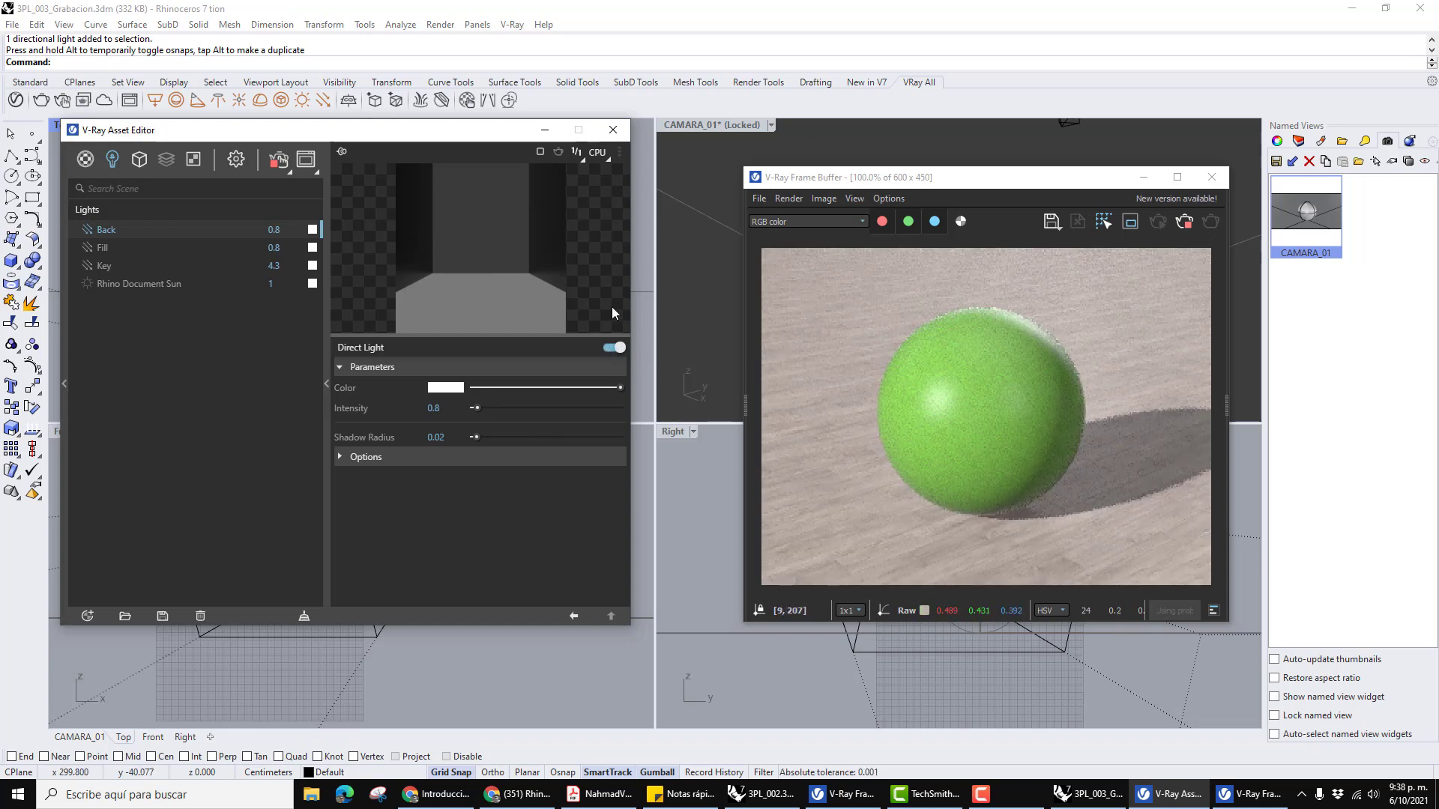
Move the Asset Editor off the Top view and rotate the Back light slightly counterclockwise there.
{"action": "left_click_drag", "start_coordinate": [470, 137], "coordinate": [512, 366]}
{"action": "left_click", "coordinate": [319, 193]}
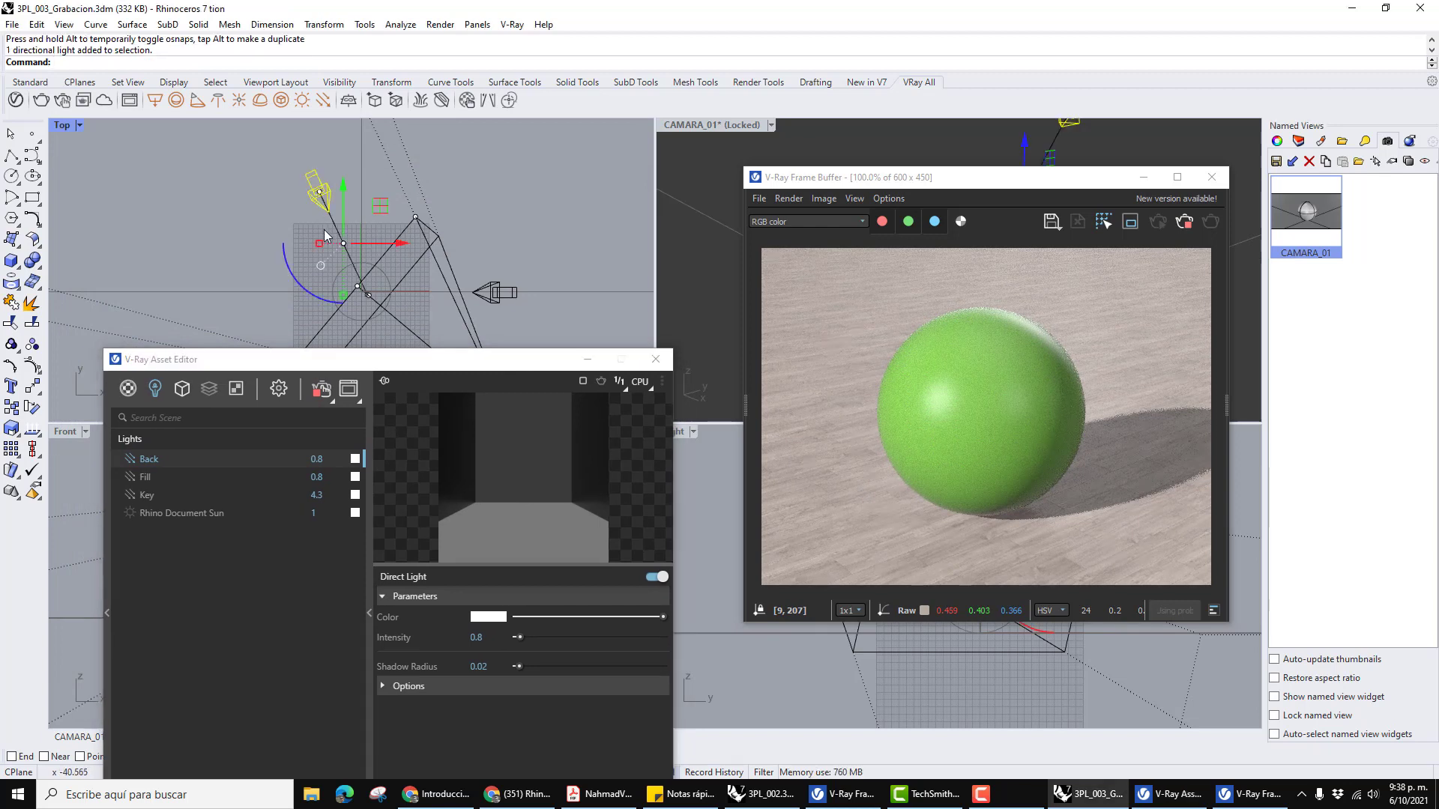
{"action": "left_click_drag", "start_coordinate": [309, 293], "coordinate": [317, 294]}
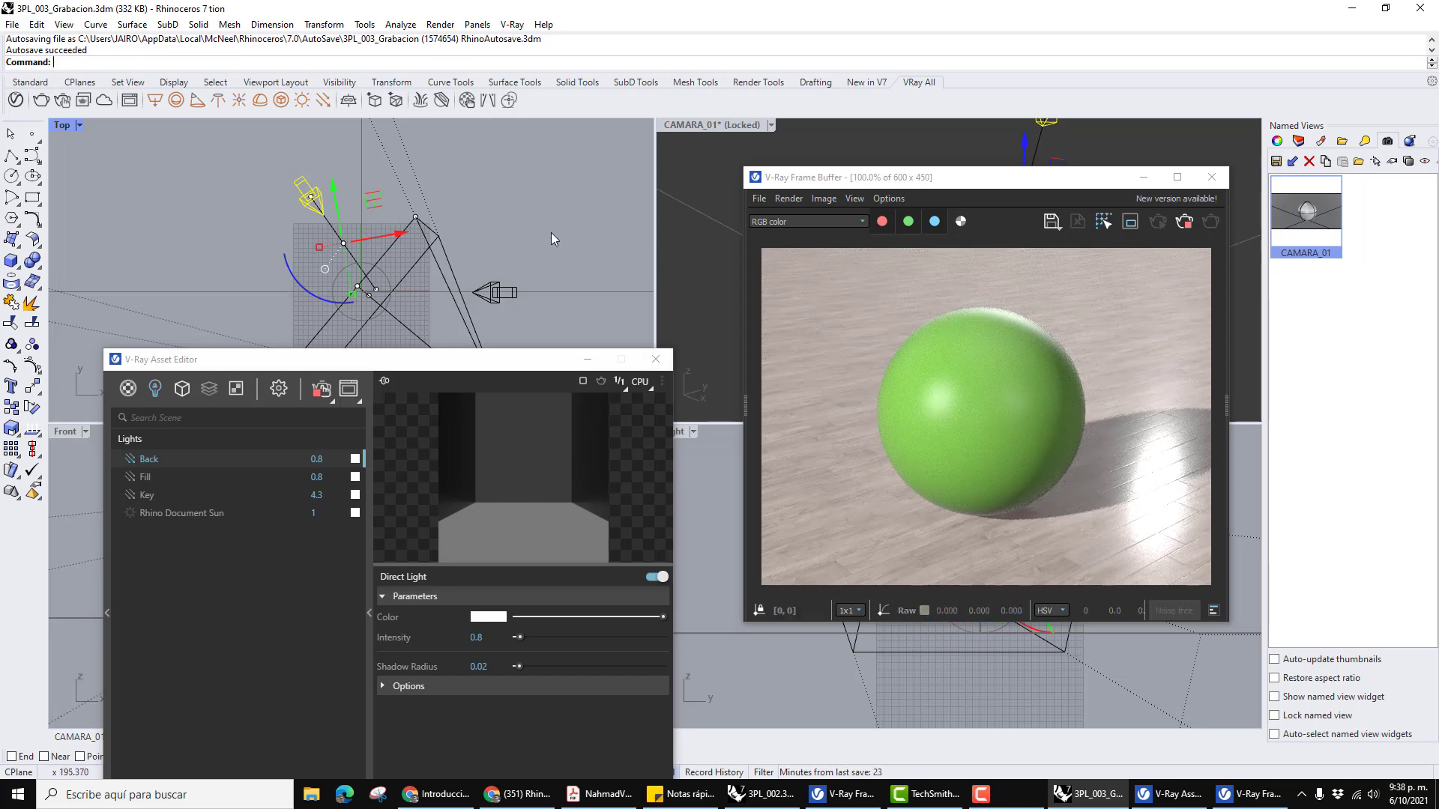
Undo the Back light's rotation, then raise its target point slightly above the sphere's centre in the Right view, clear of the frame buffer.
{"action": "key", "text": "ctrl+z"}
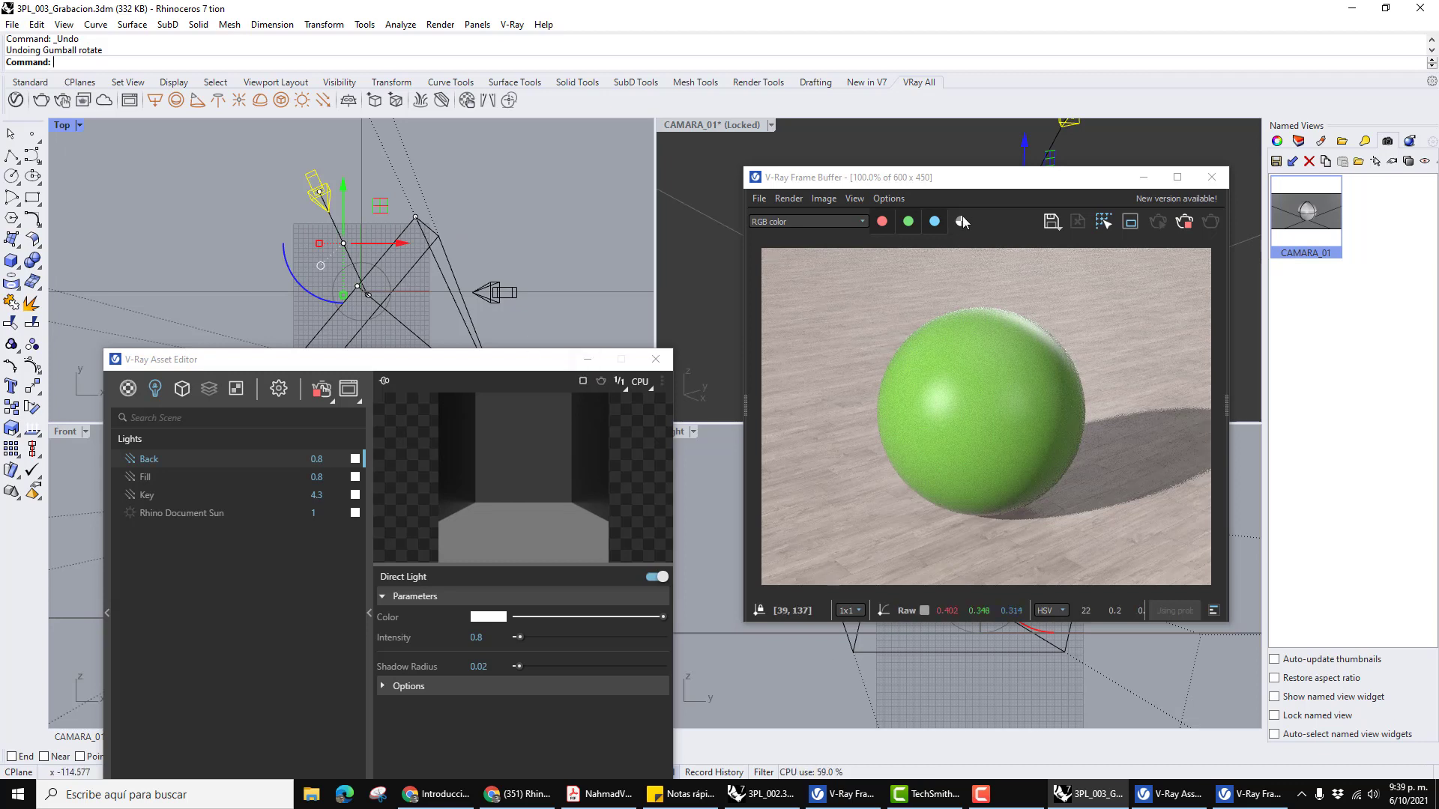
{"action": "left_click_drag", "start_coordinate": [984, 182], "coordinate": [1082, 88]}
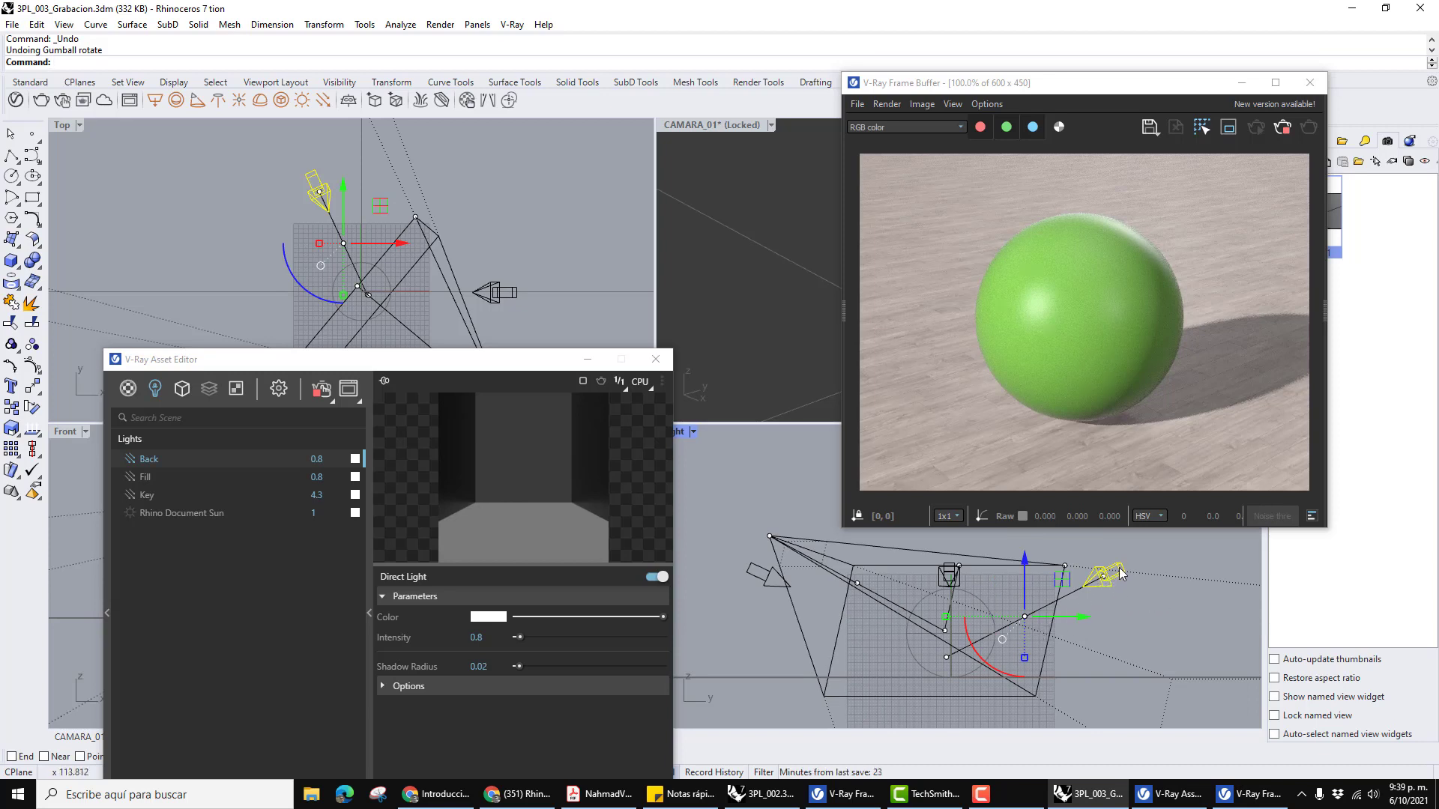
{"action": "left_click", "coordinate": [946, 659]}
{"action": "left_click_drag", "start_coordinate": [947, 659], "coordinate": [939, 559]}
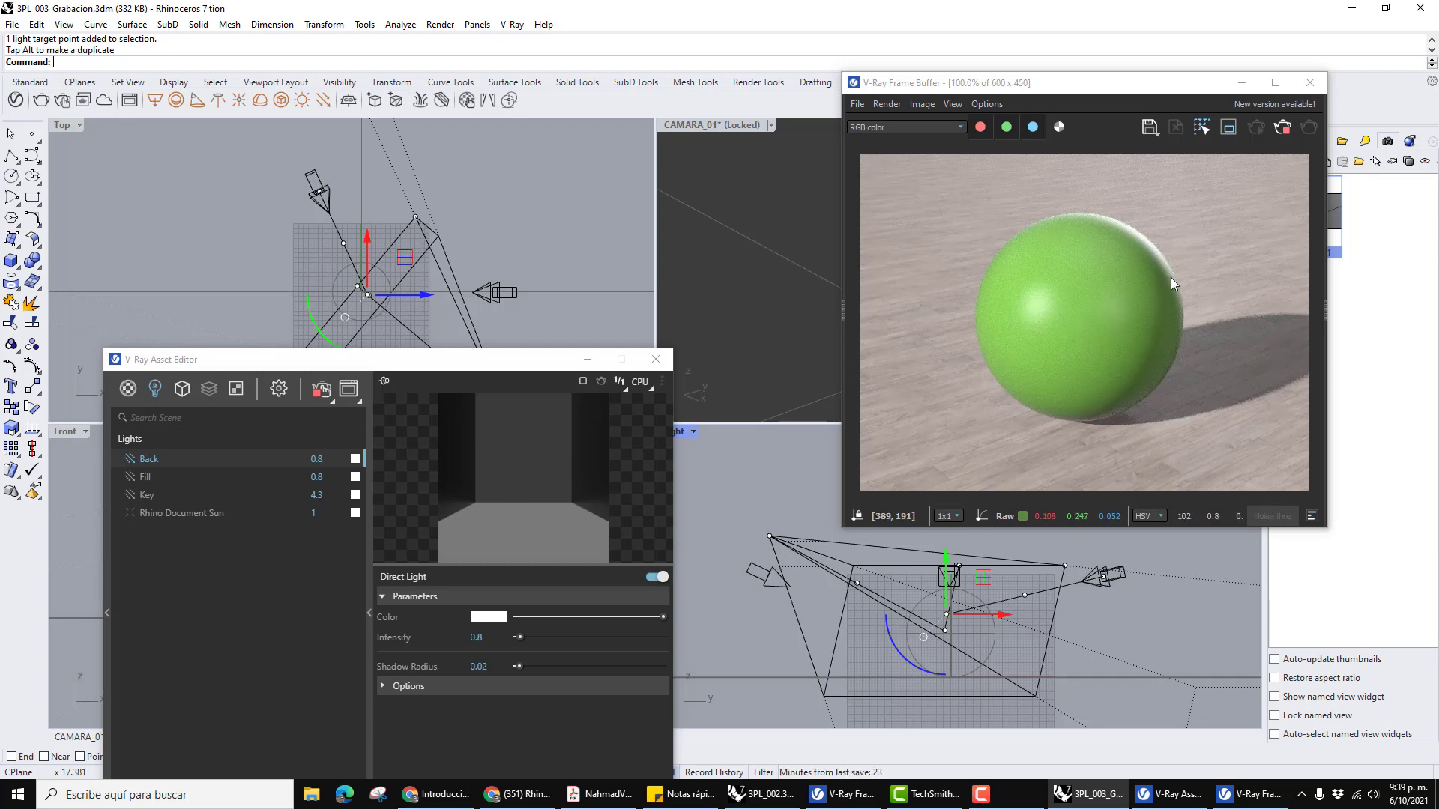
Clear the Asset Editor from the Top view and shift the Fill light's location point slightly toward negative Y, leaving its target in place.
{"action": "left_click_drag", "start_coordinate": [501, 367], "coordinate": [521, 434]}
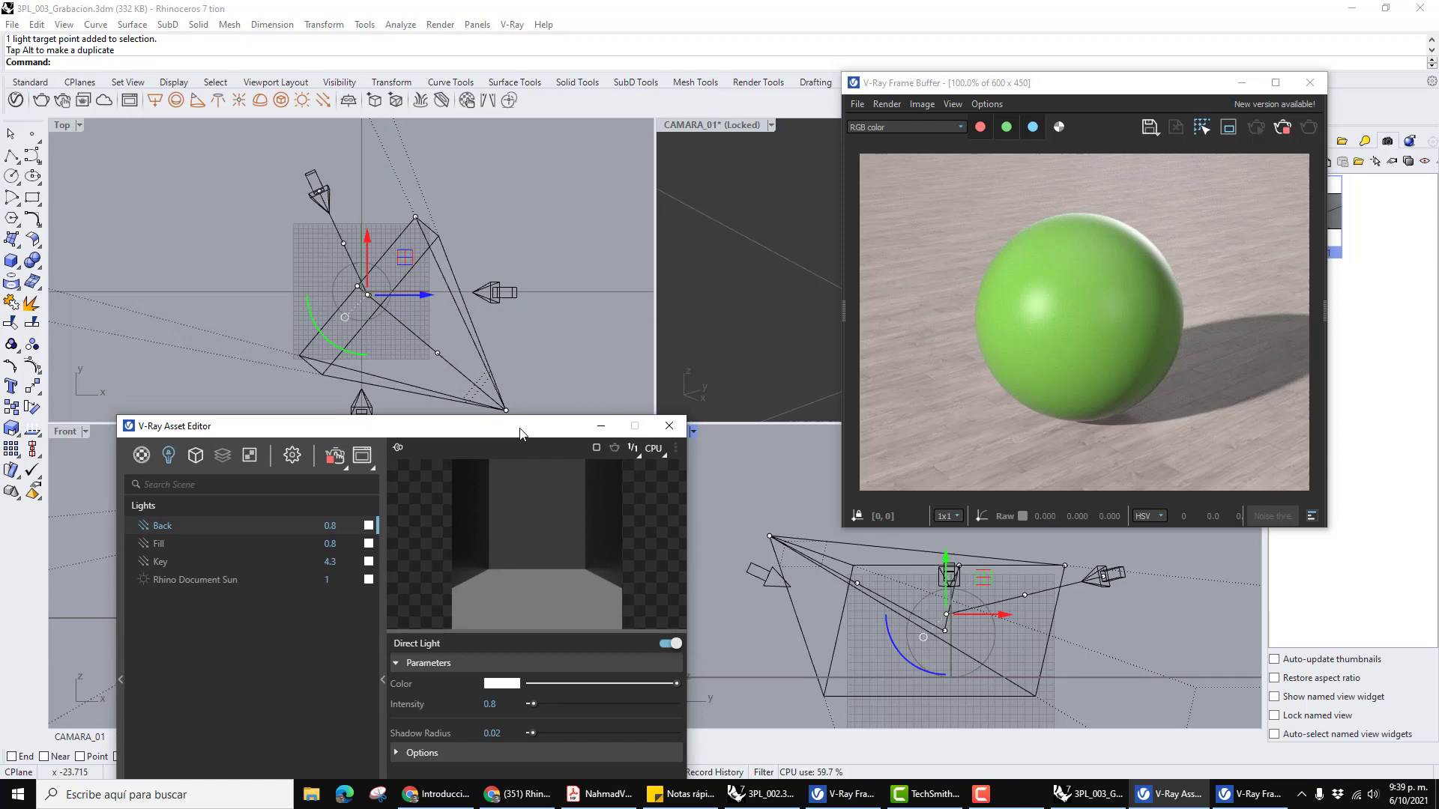
{"action": "left_click", "coordinate": [491, 299]}
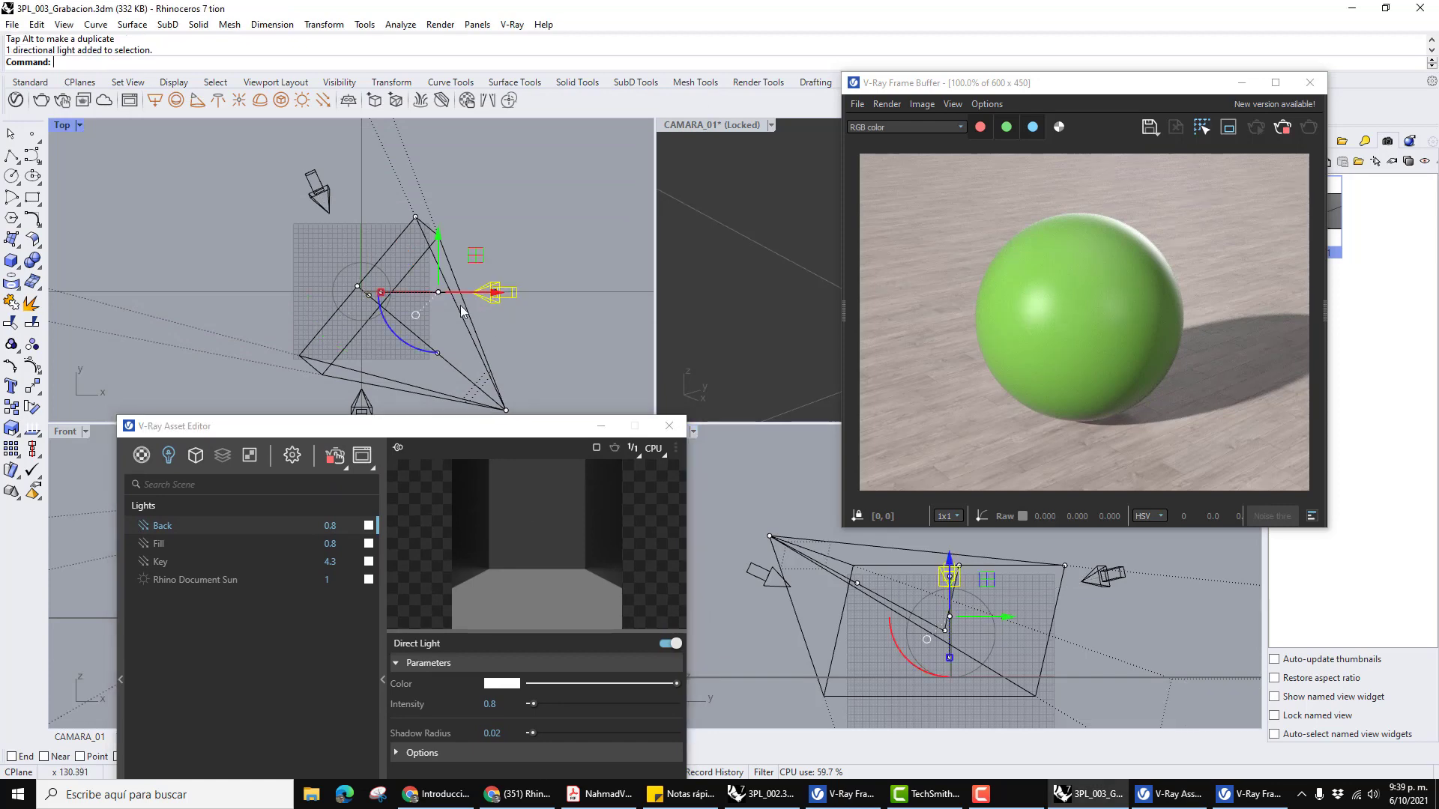
{"action": "scroll", "coordinate": [488, 293], "scroll_direction": "up", "scroll_amount": 5}
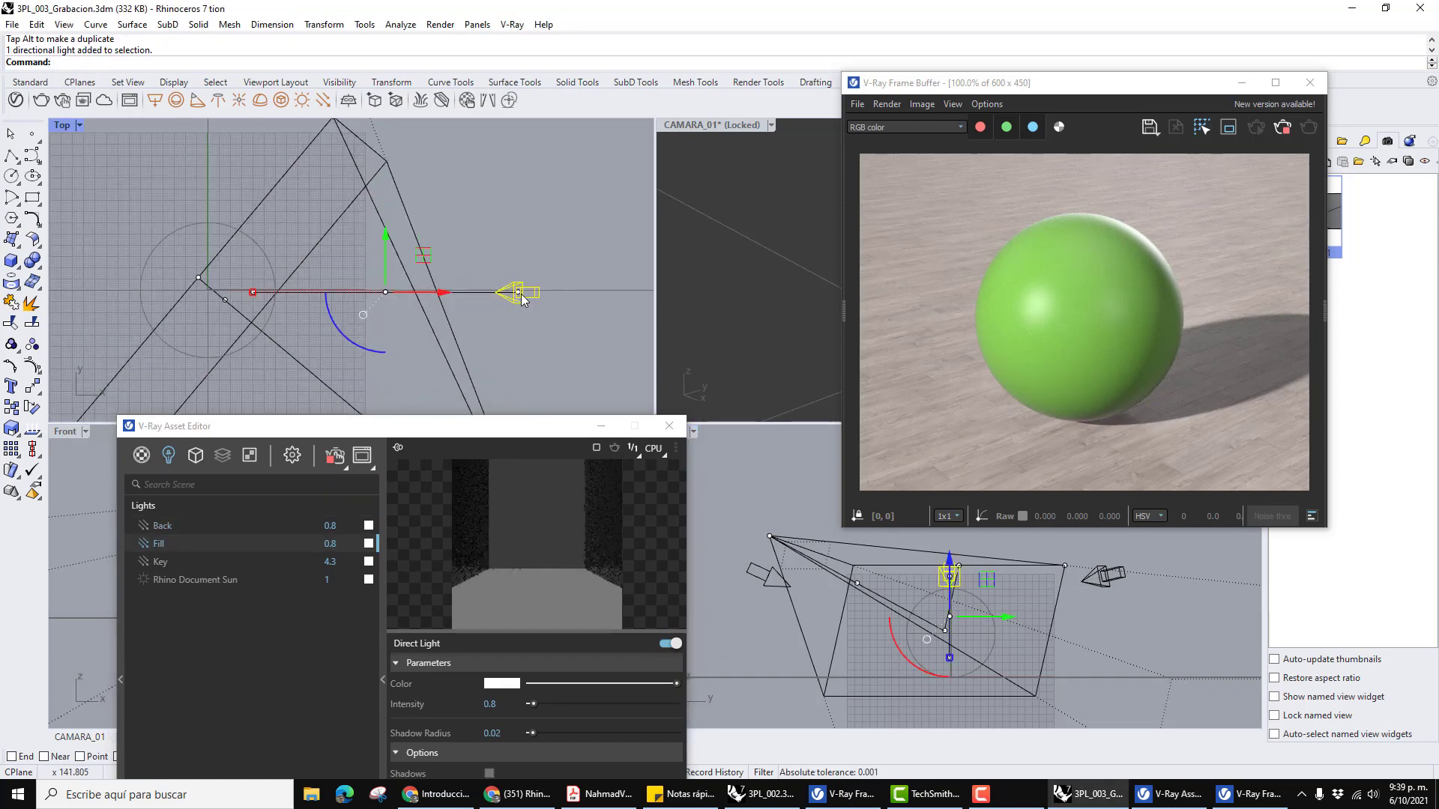
{"action": "left_click", "coordinate": [519, 294]}
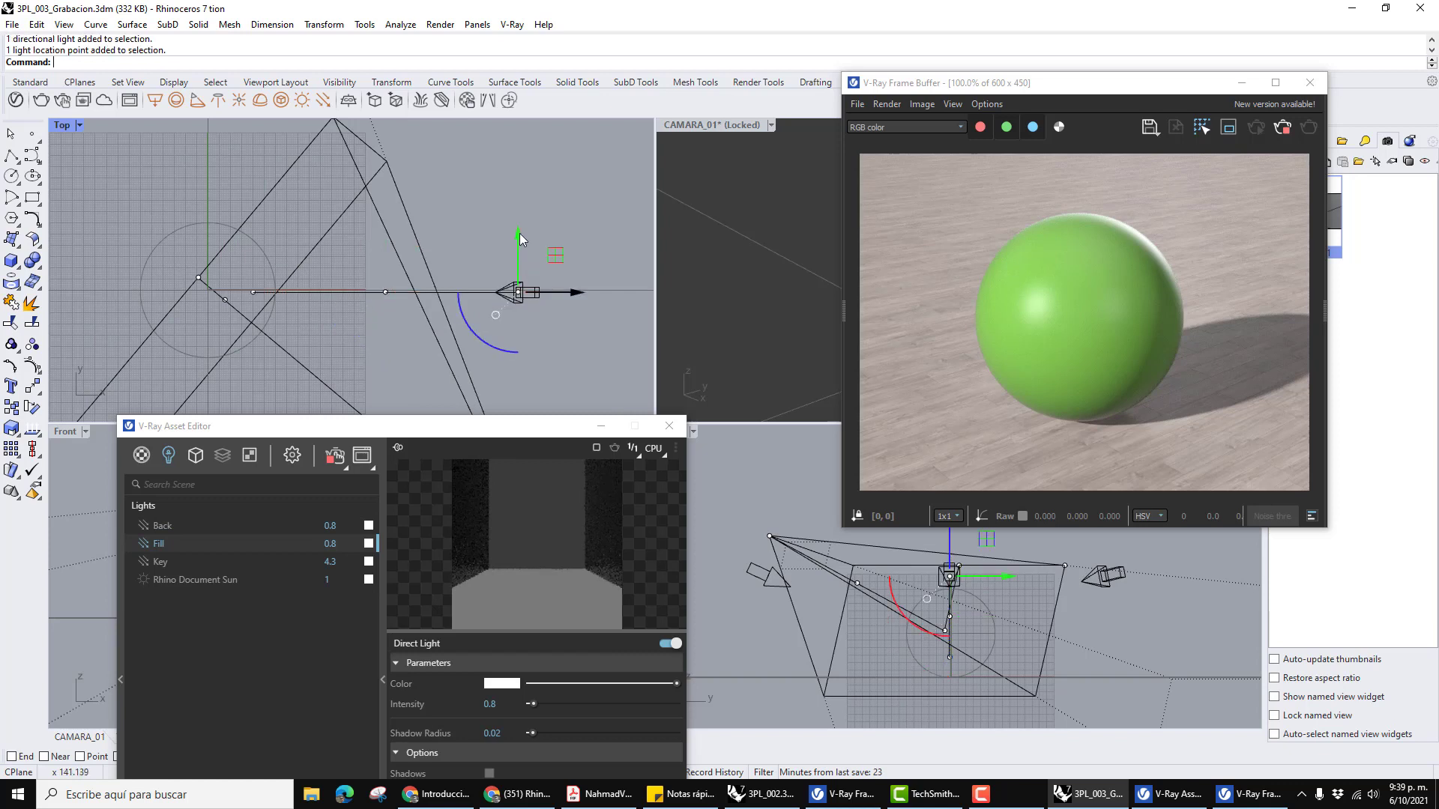
{"action": "left_click_drag", "start_coordinate": [521, 238], "coordinate": [517, 246]}
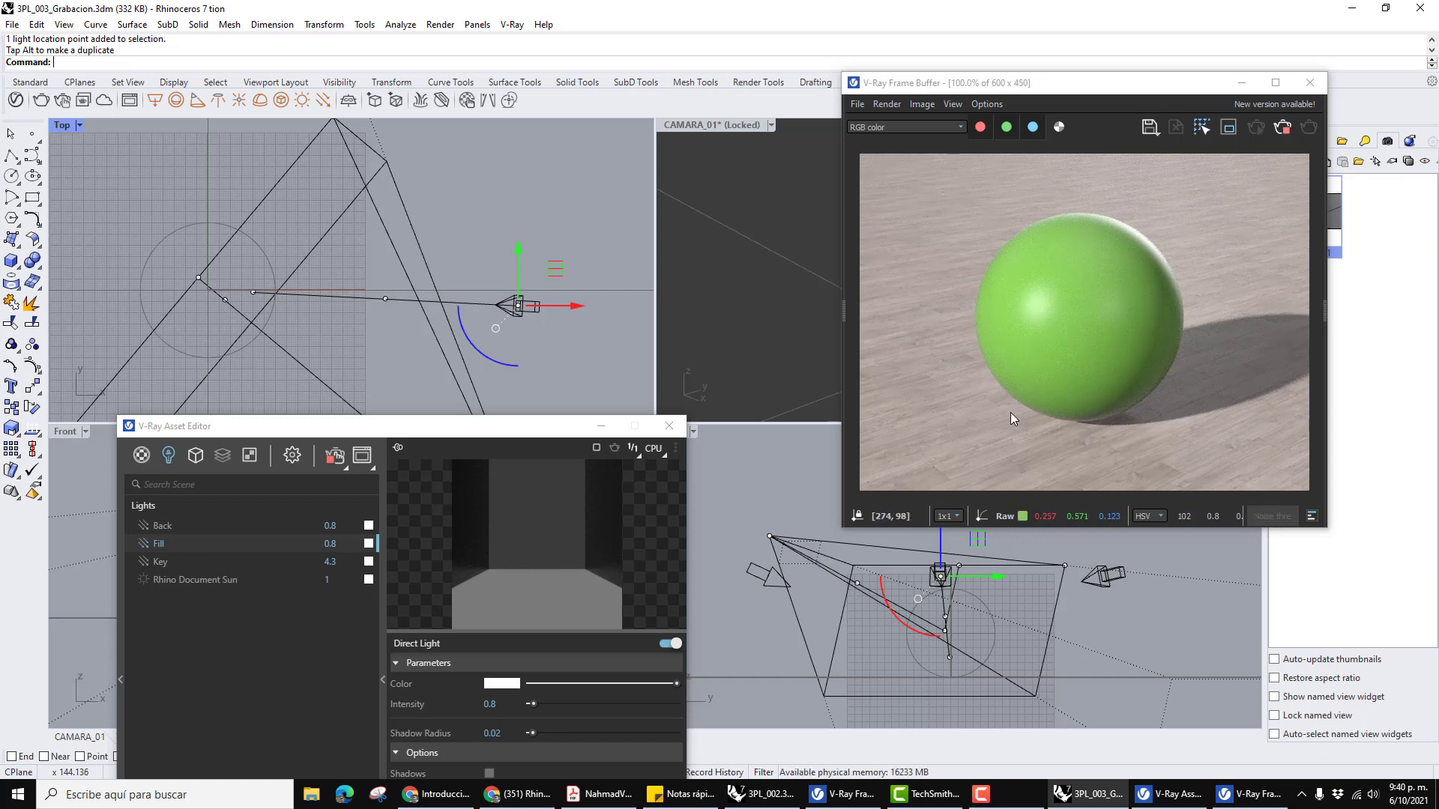
Arrange the Asset Editor beside the render, list the scene's materials and show the full settings of Plastic_SSS_03_Green.
{"action": "left_click_drag", "start_coordinate": [1086, 86], "coordinate": [1070, 104]}
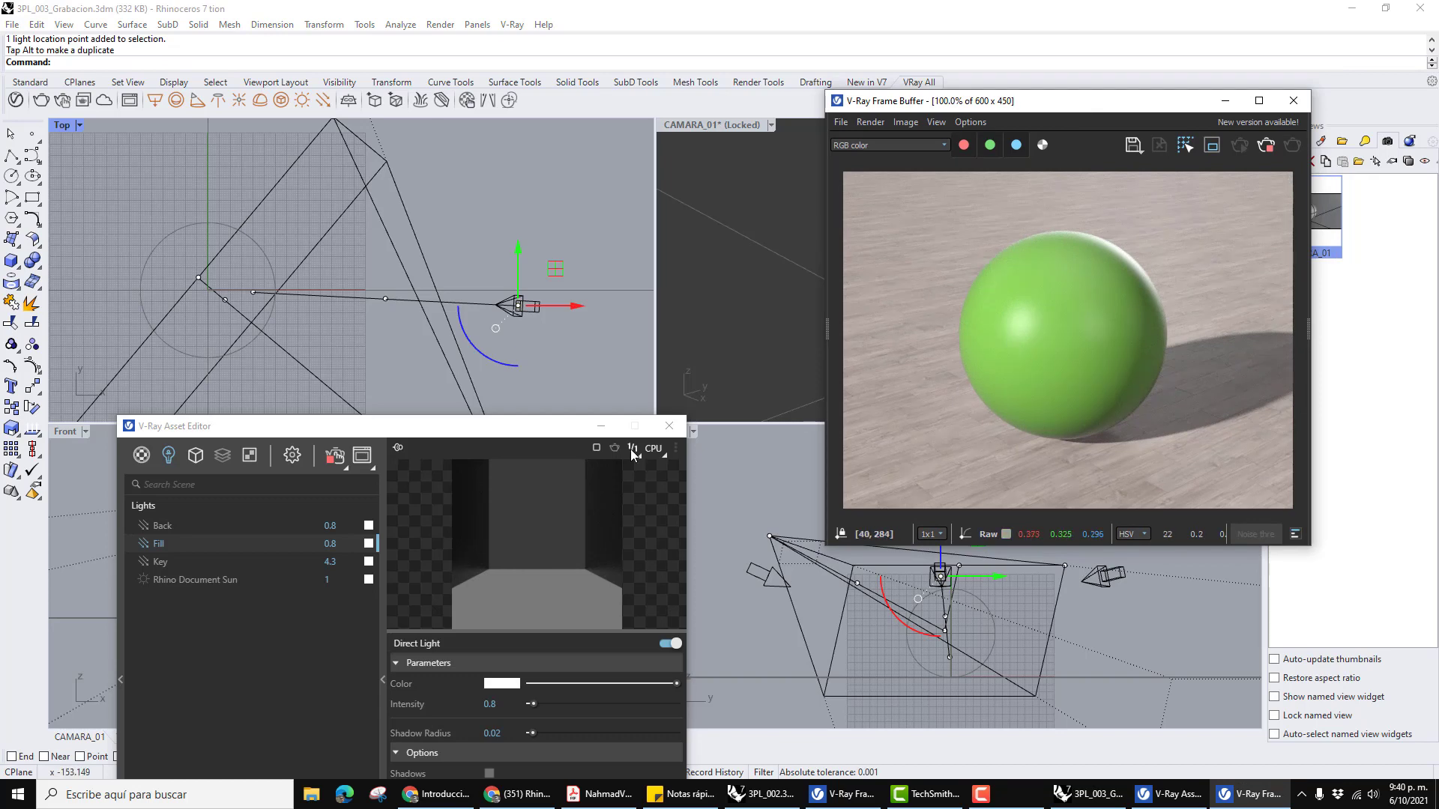
{"action": "left_click", "coordinate": [570, 439]}
{"action": "left_click_drag", "start_coordinate": [472, 427], "coordinate": [460, 121]}
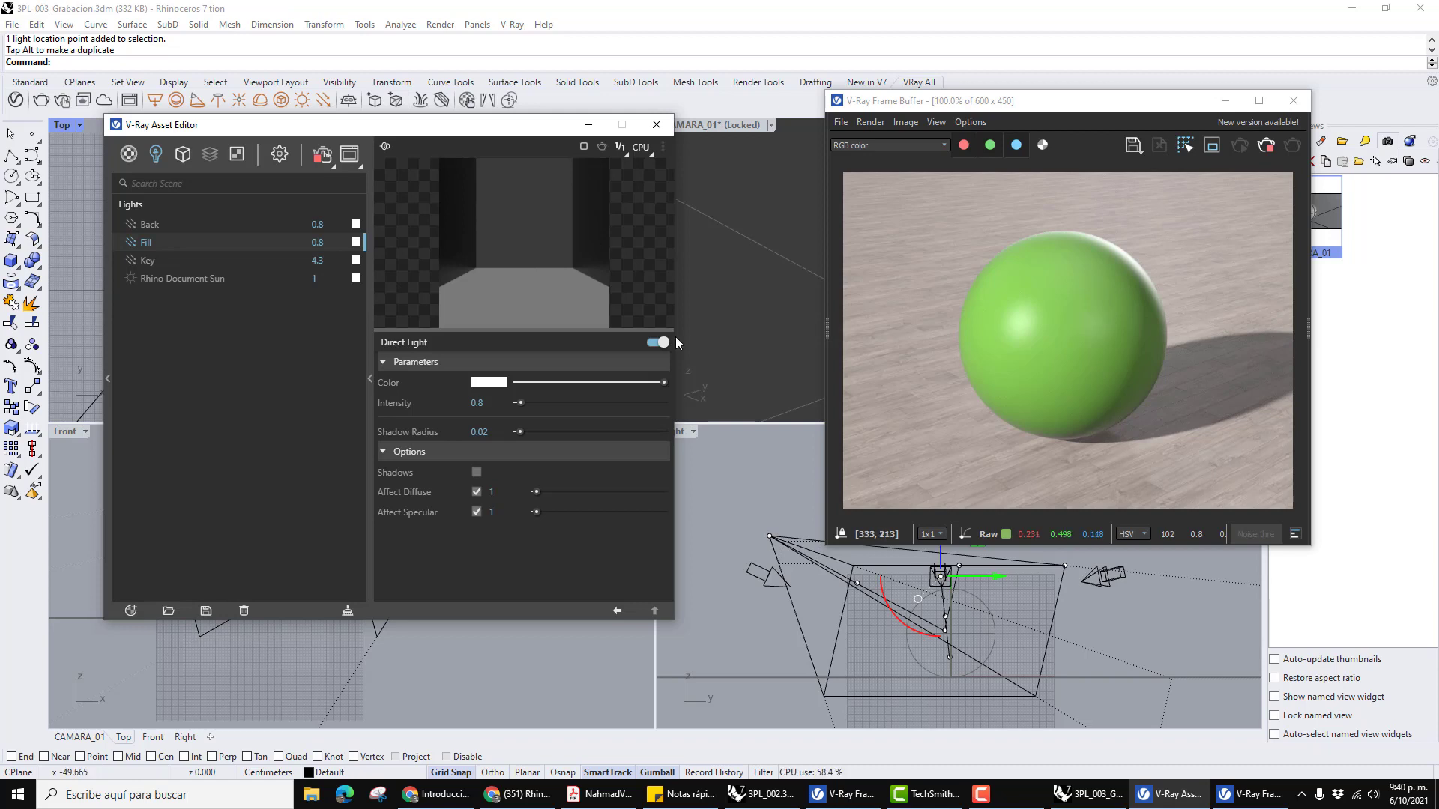
{"action": "left_click", "coordinate": [181, 156]}
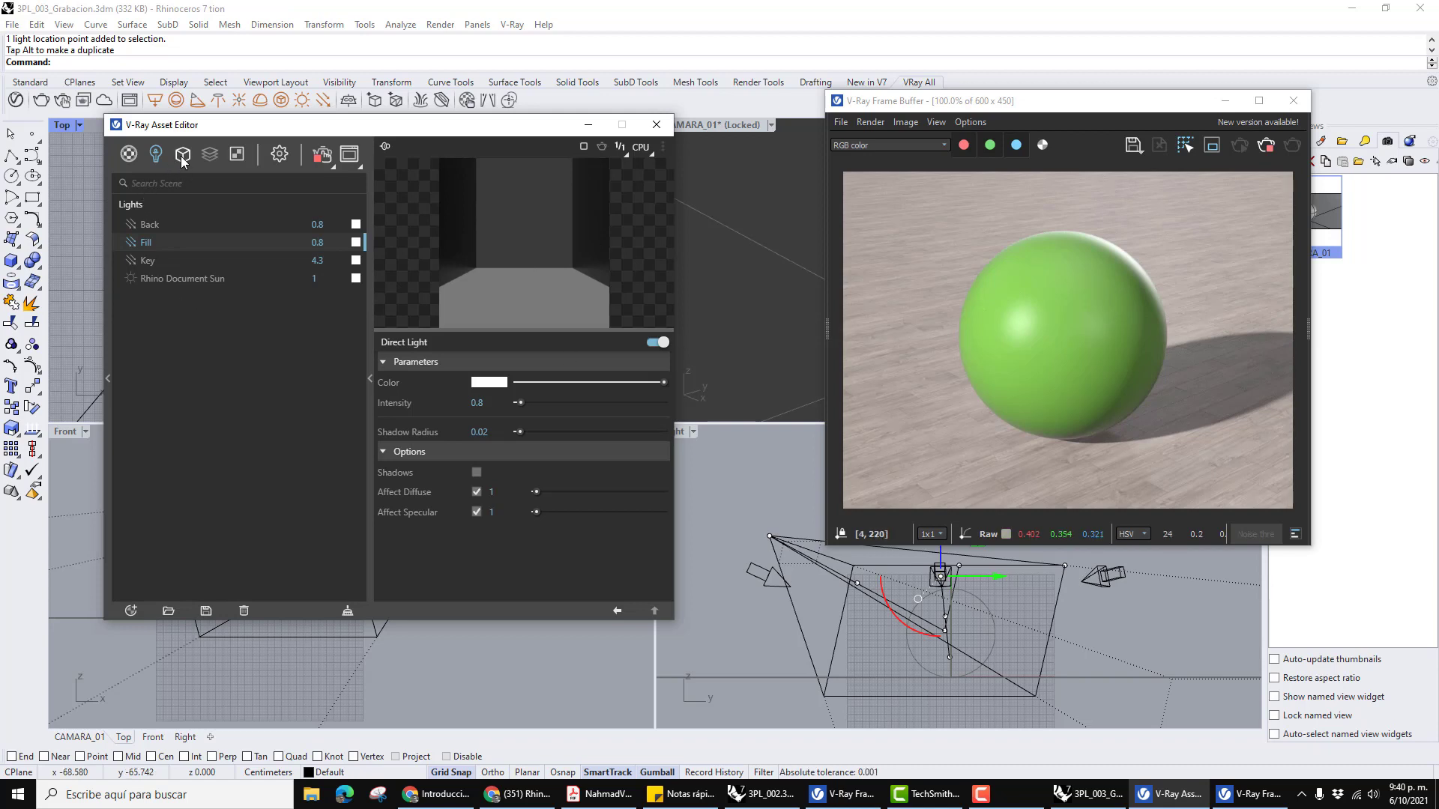
{"action": "left_click", "coordinate": [130, 155]}
{"action": "left_click", "coordinate": [161, 245]}
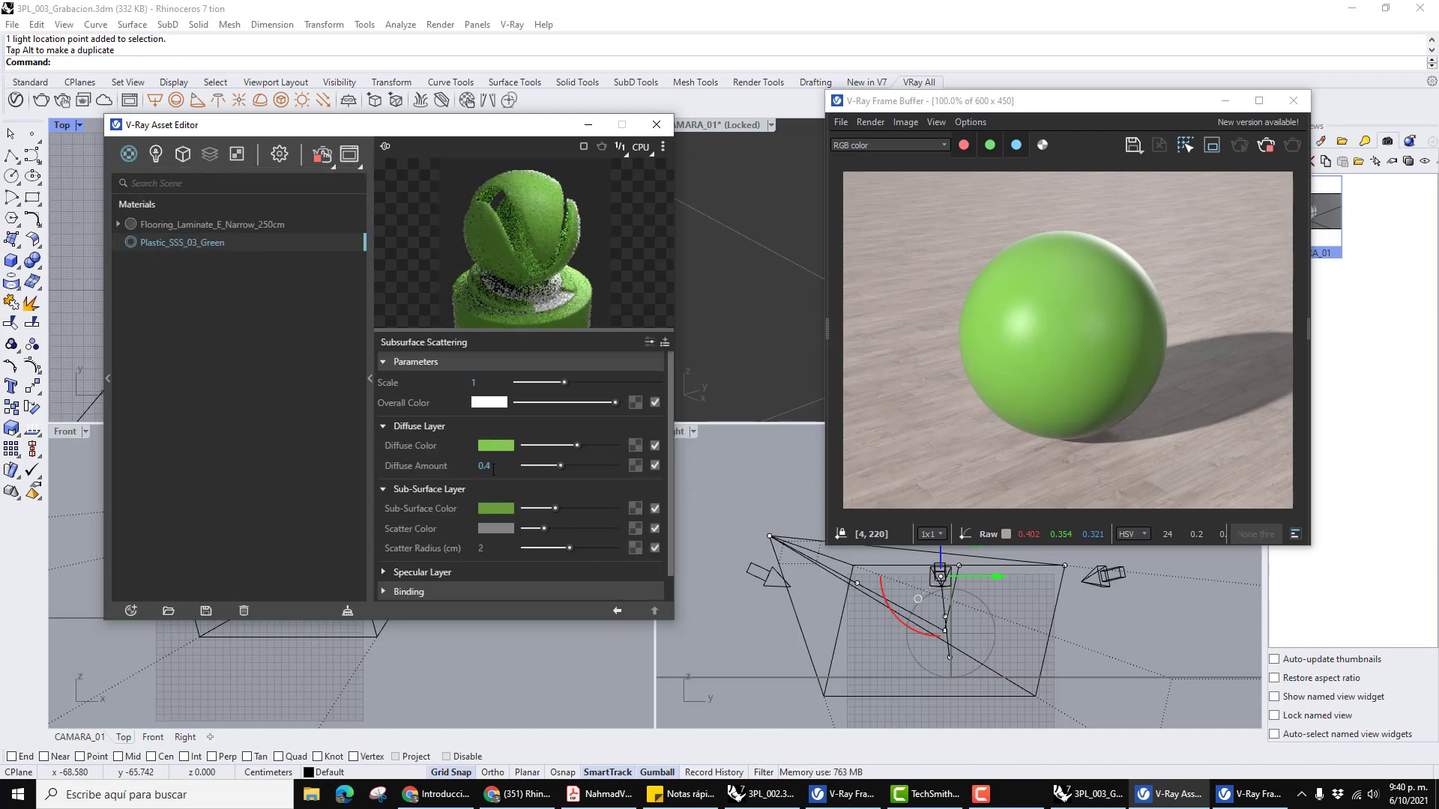
{"action": "left_click_drag", "start_coordinate": [456, 621], "coordinate": [457, 703]}
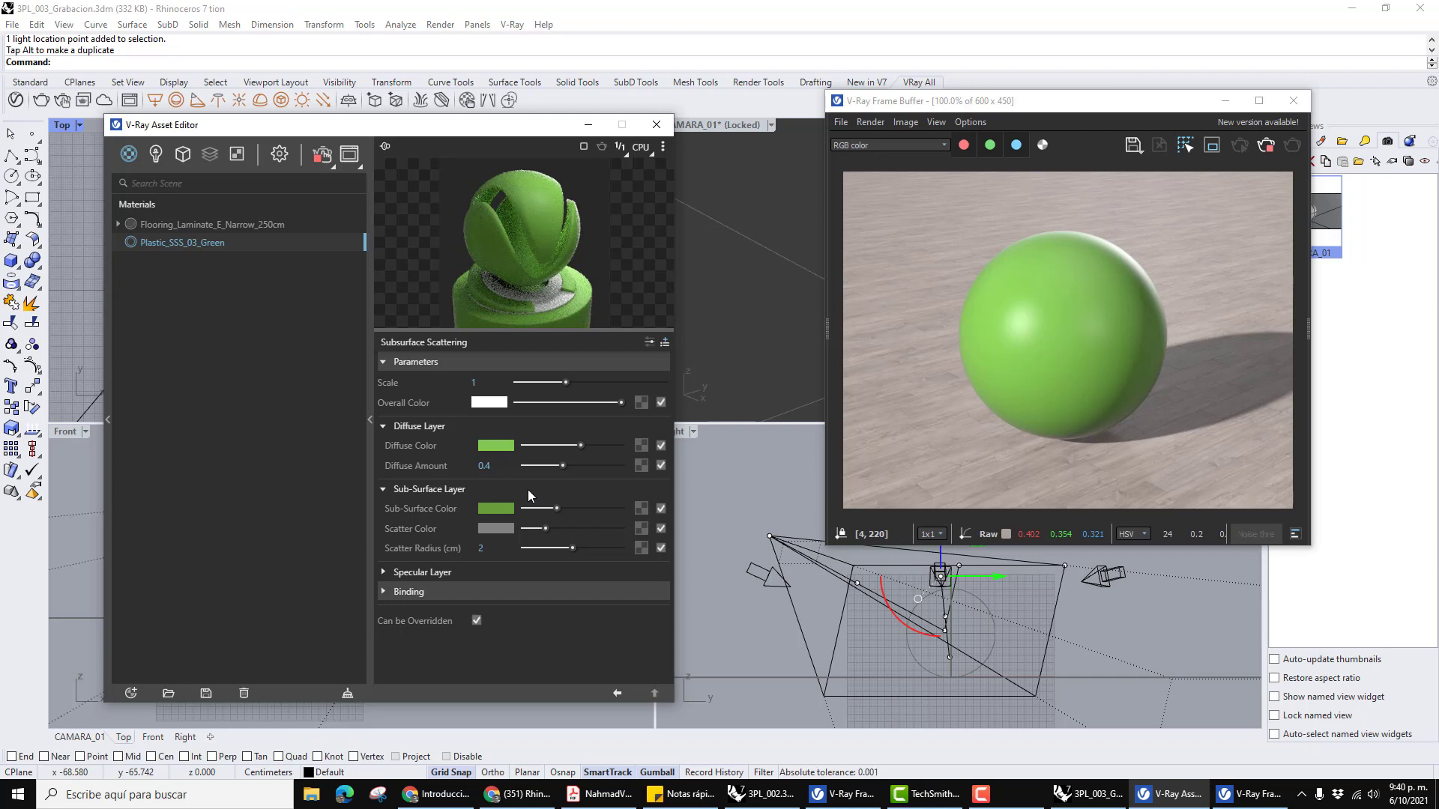
Expand the green plastic's Specular Layer settings and set its Glossiness to 0.7.
{"action": "left_click", "coordinate": [383, 573]}
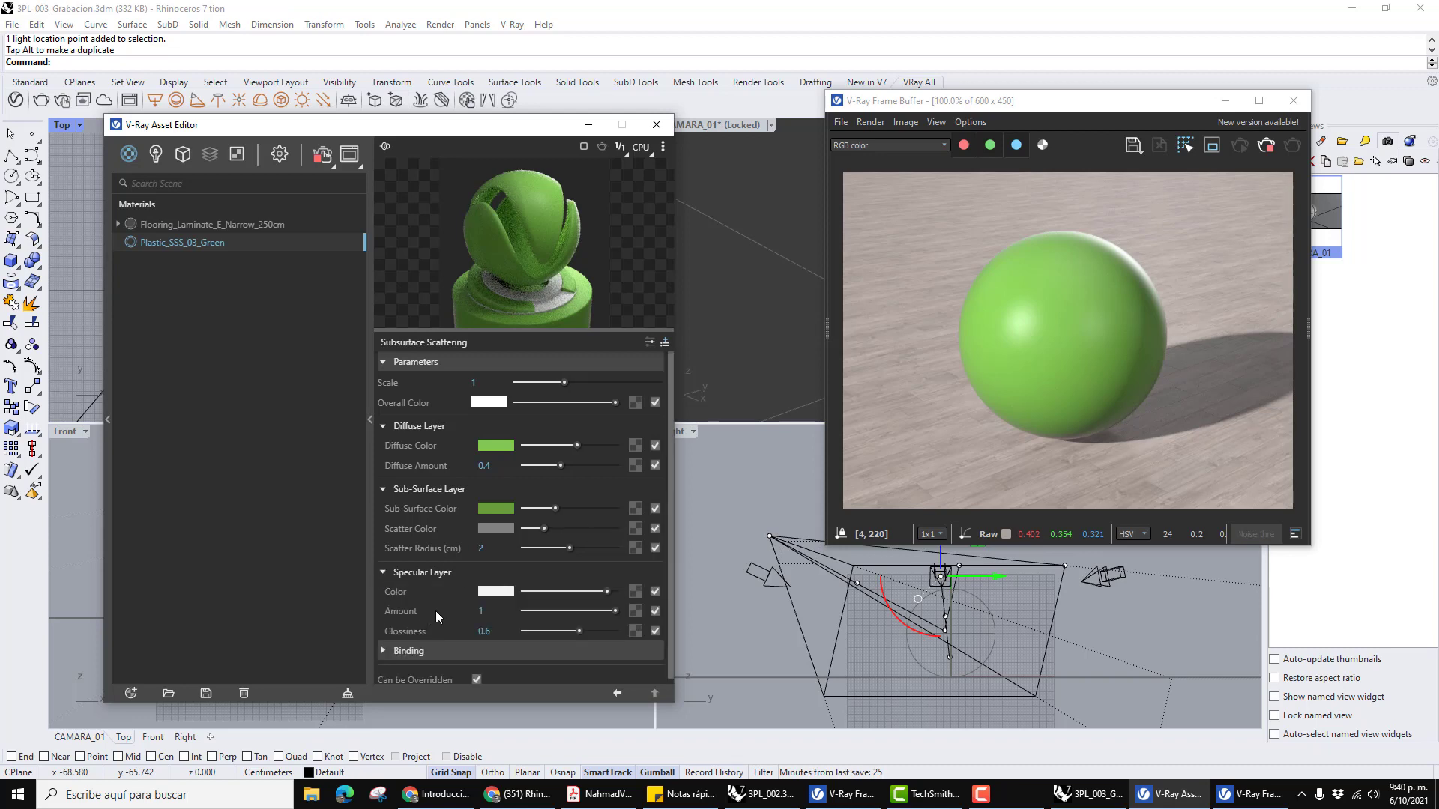
{"action": "scroll", "coordinate": [550, 620], "scroll_direction": "down", "scroll_amount": 1}
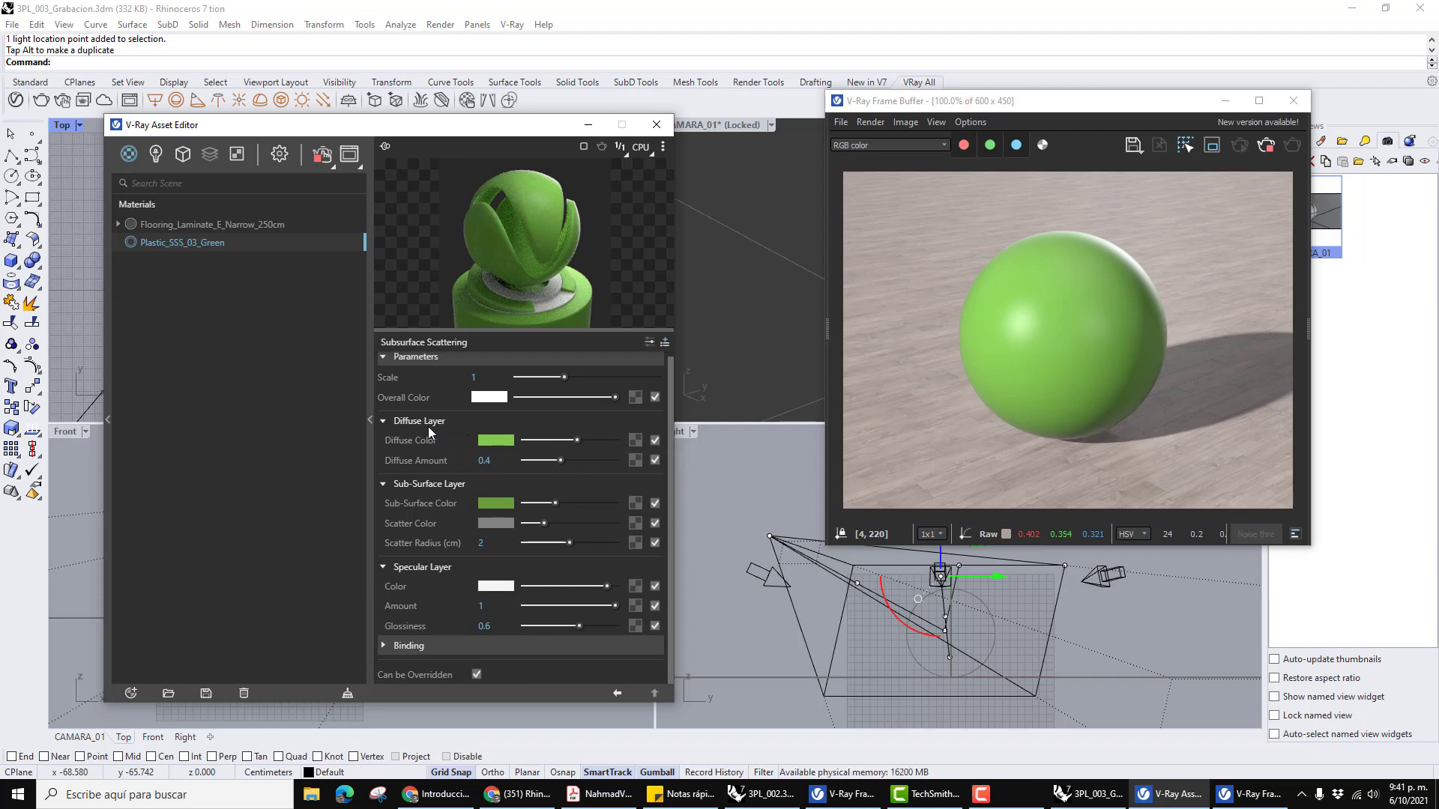
{"action": "scroll", "coordinate": [426, 426], "scroll_direction": "up", "scroll_amount": 1}
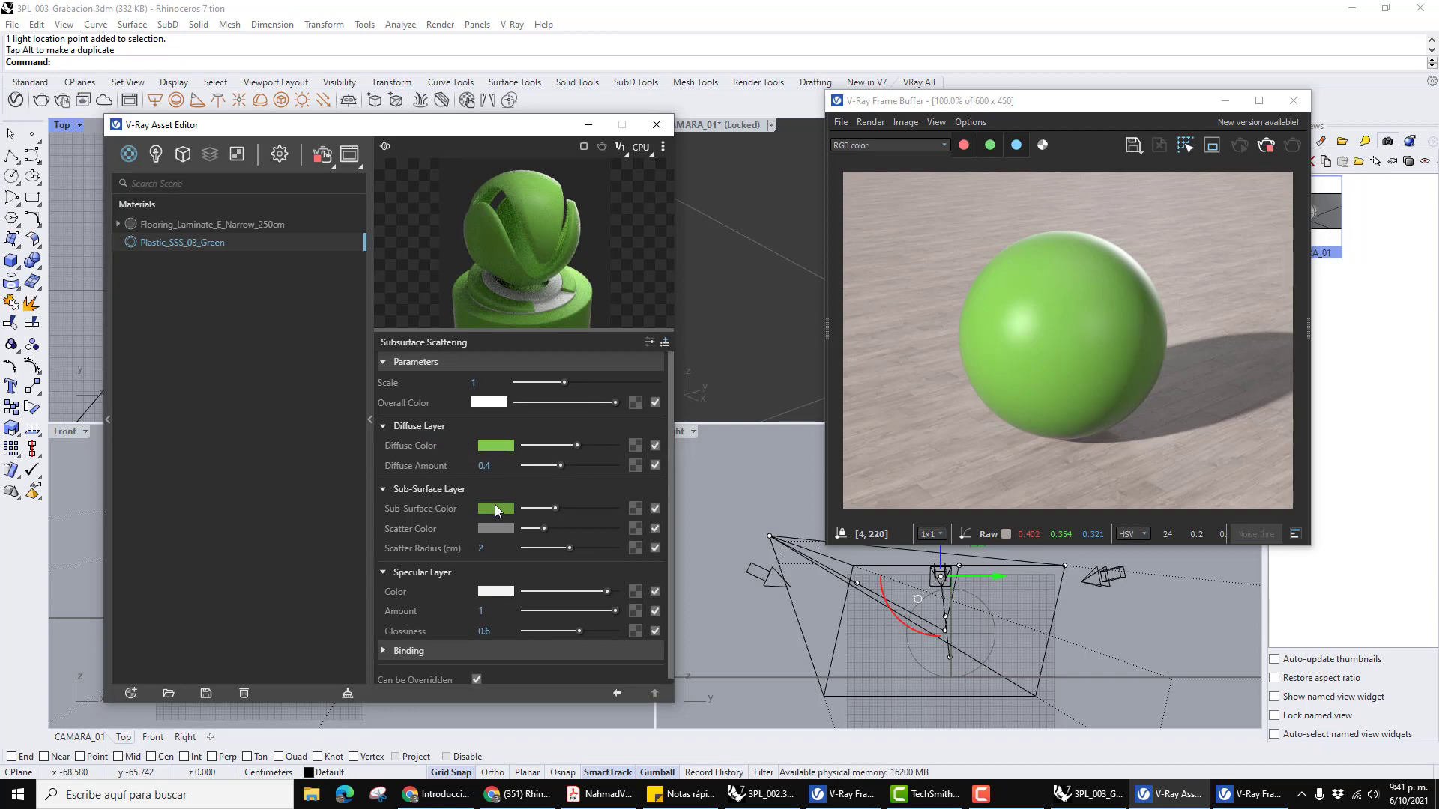
{"action": "scroll", "coordinate": [438, 577], "scroll_direction": "down", "scroll_amount": 1}
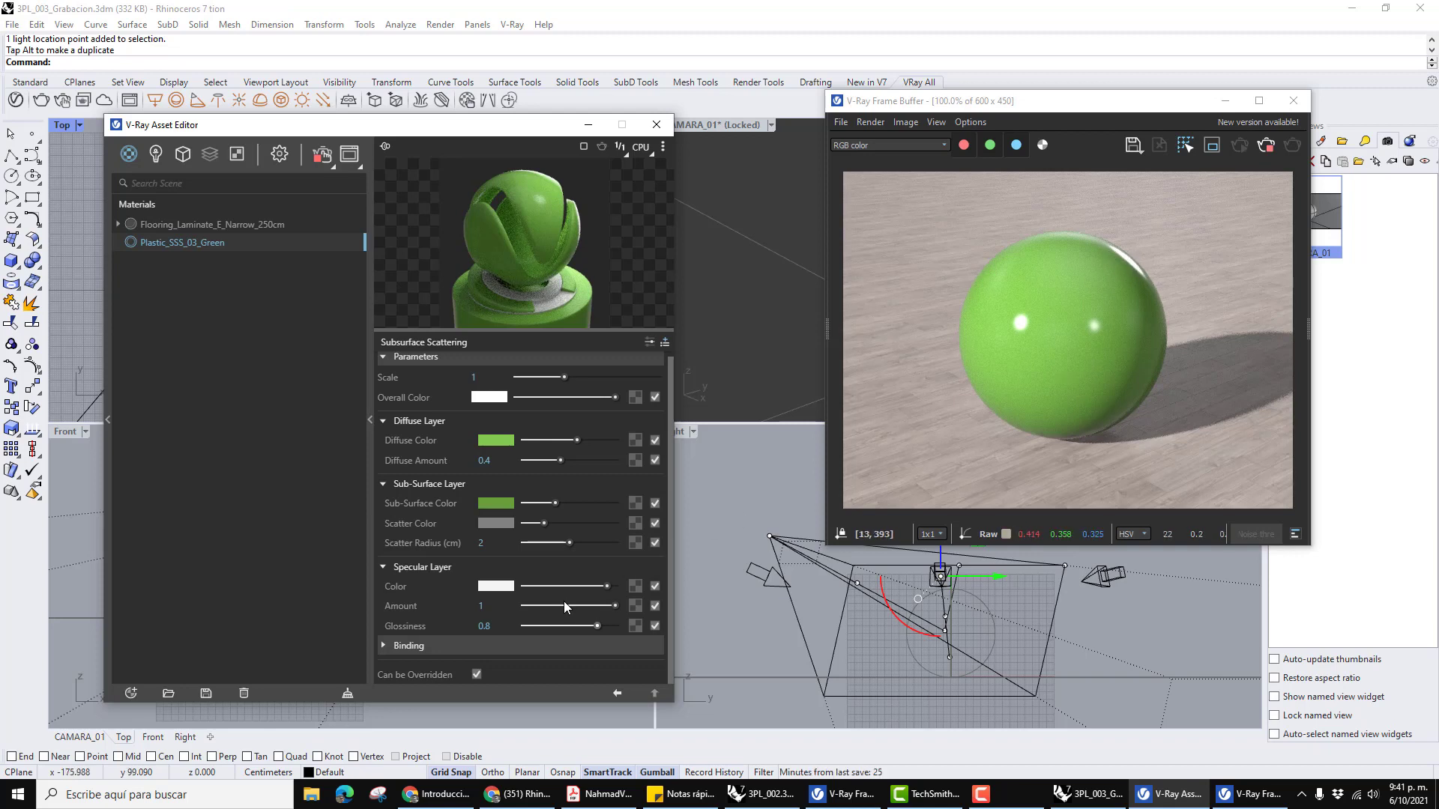
{"action": "left_click", "coordinate": [587, 627]}
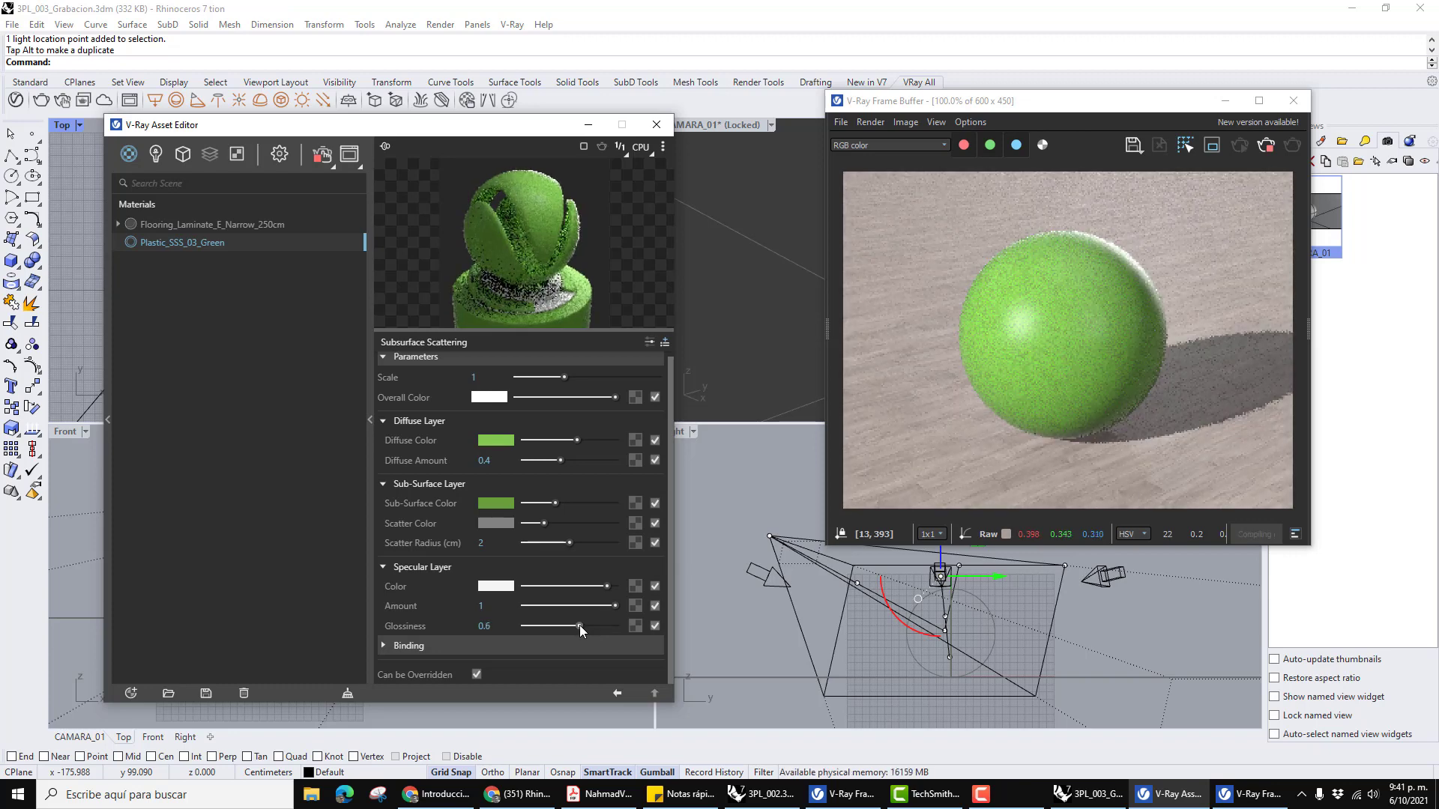
{"action": "left_click", "coordinate": [588, 627]}
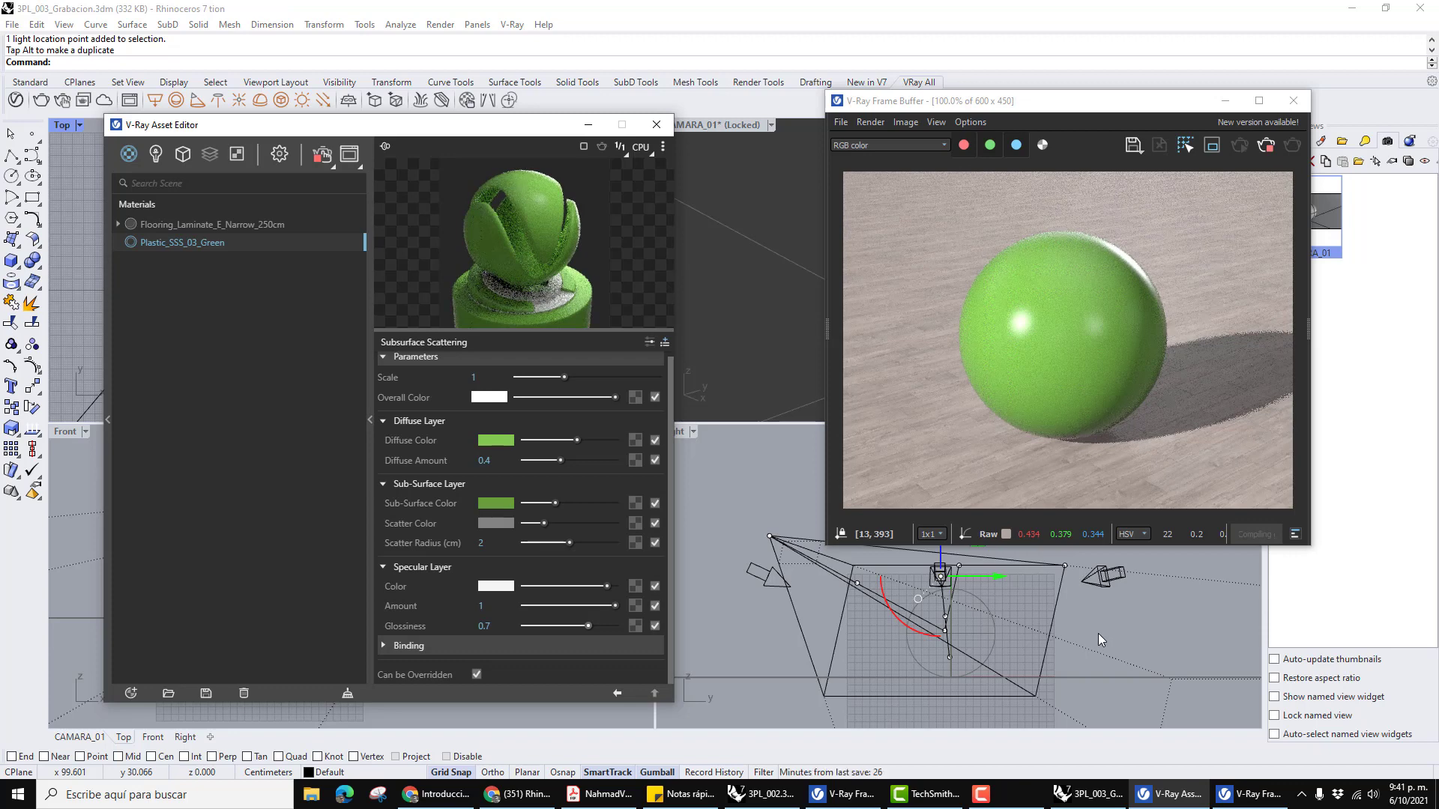
Minimize the Asset Editor and shift the Back light's location point slightly toward negative X and negative Y in the Top view.
{"action": "left_click", "coordinate": [588, 125]}
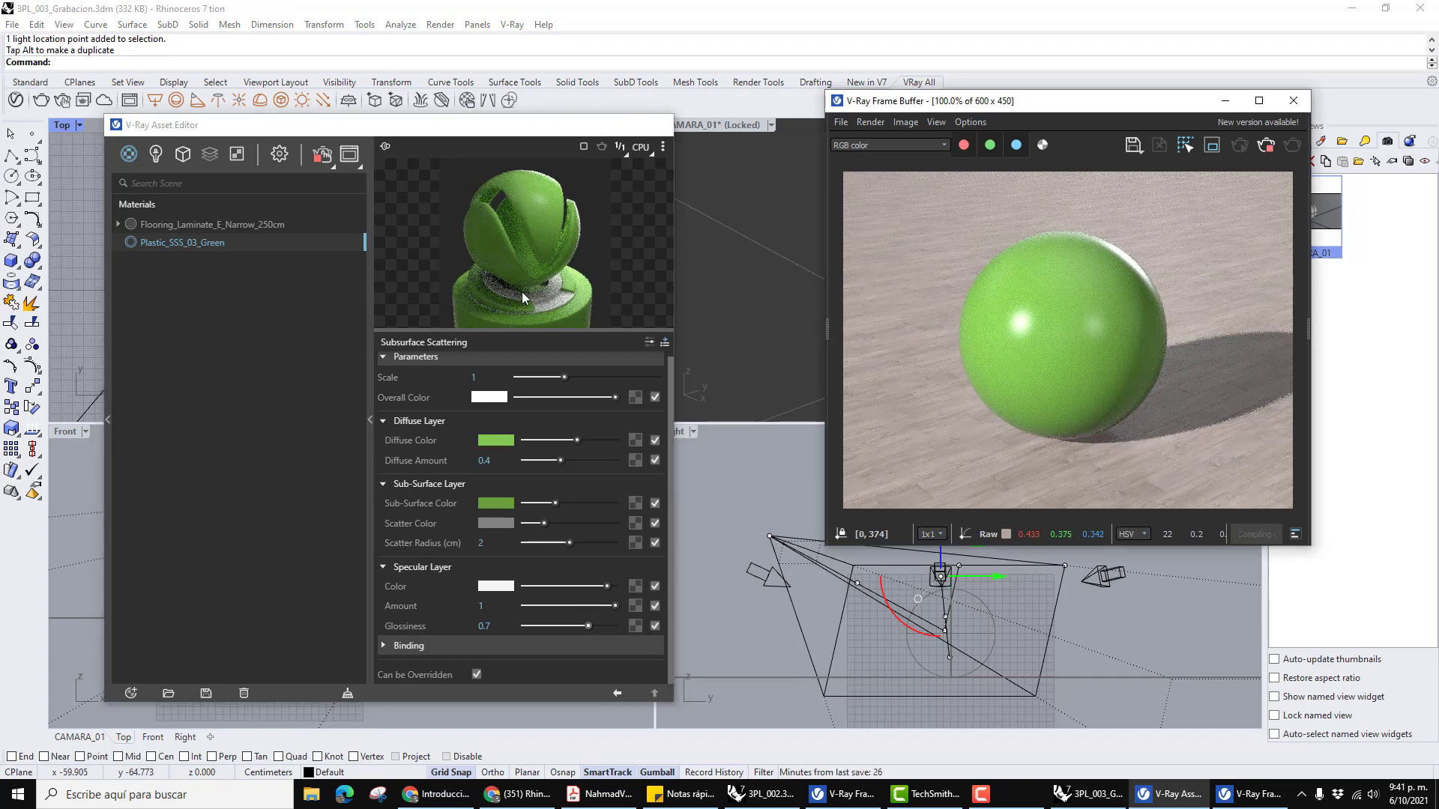
{"action": "scroll", "coordinate": [479, 248], "scroll_direction": "down", "scroll_amount": 2}
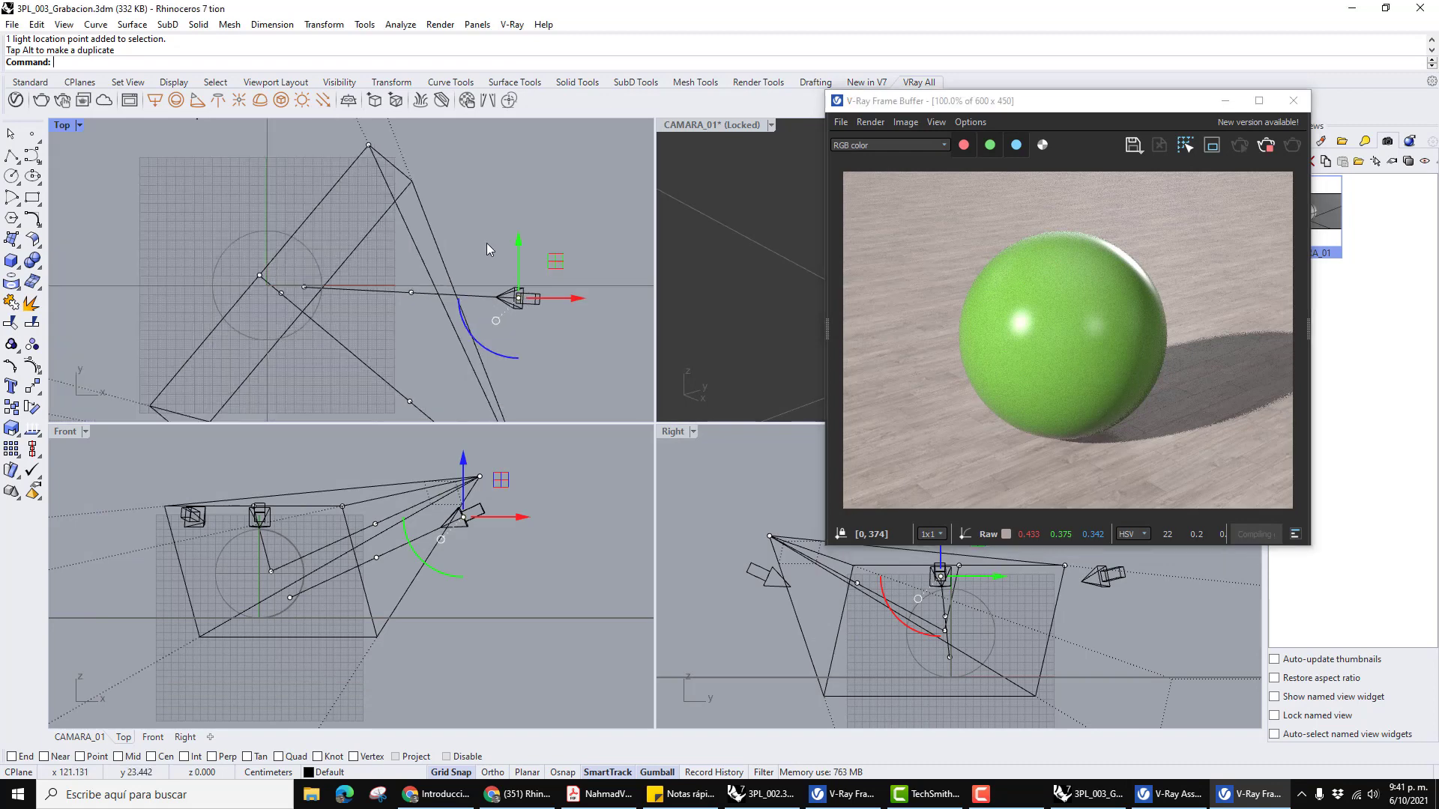
{"action": "left_click", "coordinate": [487, 242]}
{"action": "scroll", "coordinate": [482, 259], "scroll_direction": "down", "scroll_amount": 1}
{"action": "right_click_drag", "start_coordinate": [473, 250], "coordinate": [539, 298]}
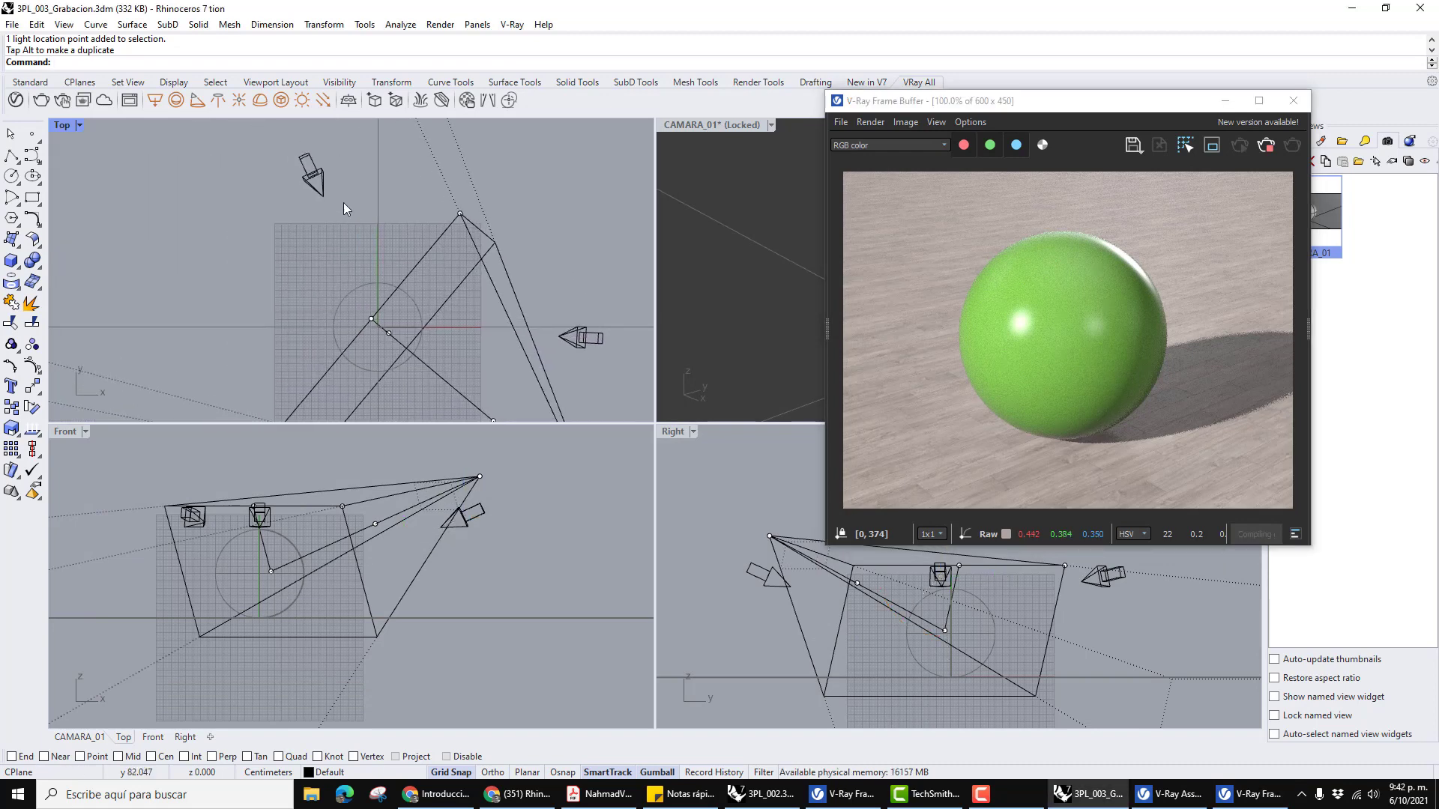
{"action": "left_click", "coordinate": [317, 184]}
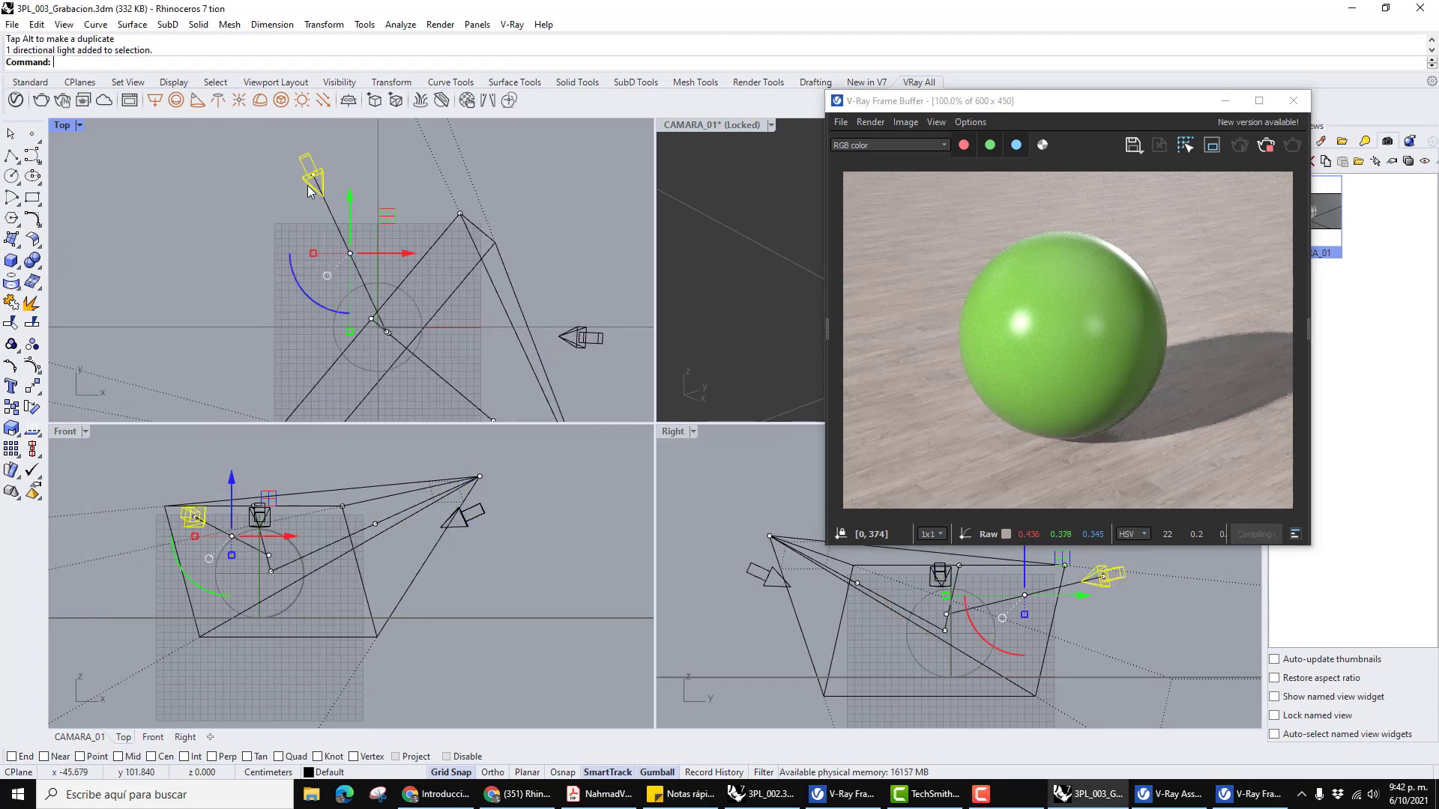
{"action": "left_click", "coordinate": [317, 183]}
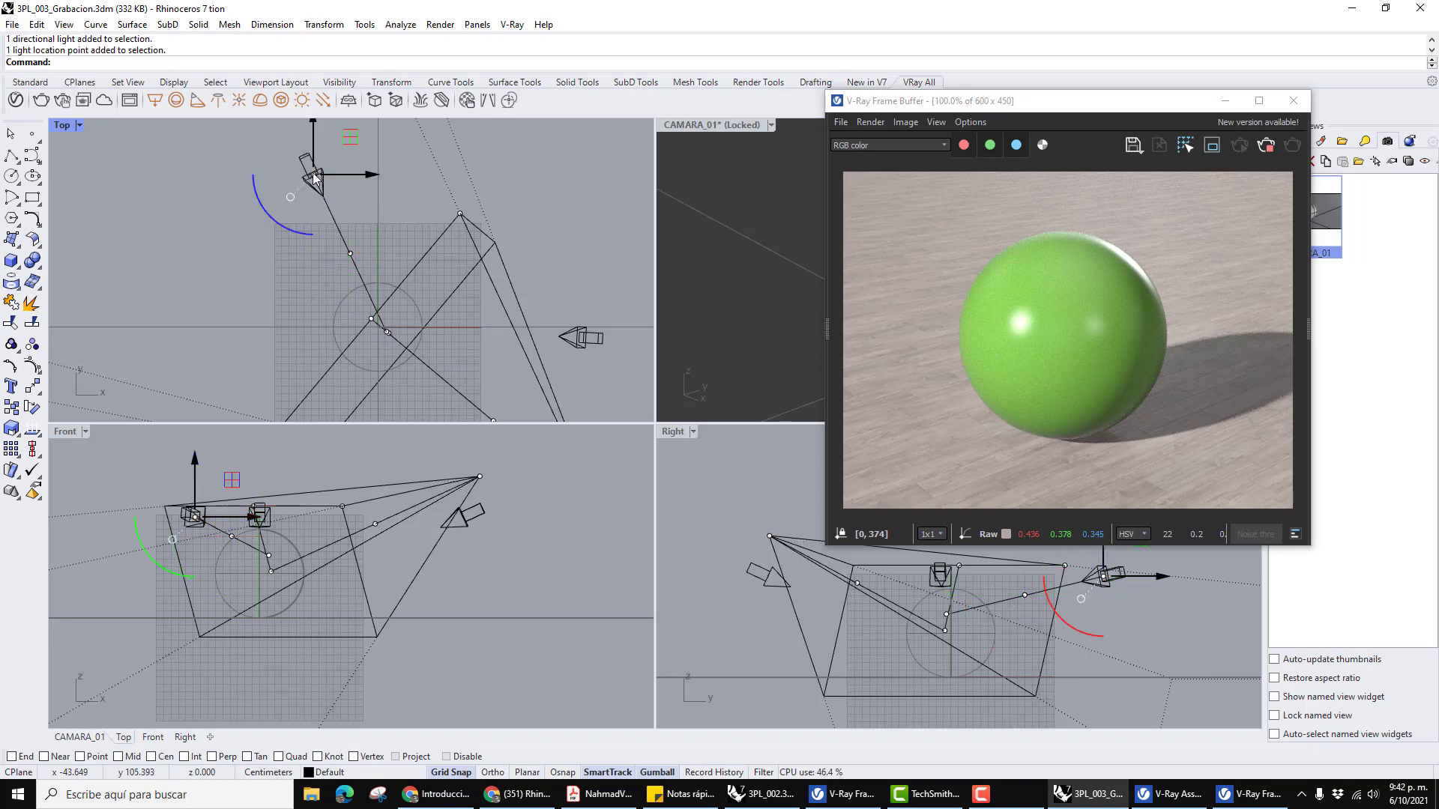
{"action": "left_click_drag", "start_coordinate": [315, 180], "coordinate": [281, 201]}
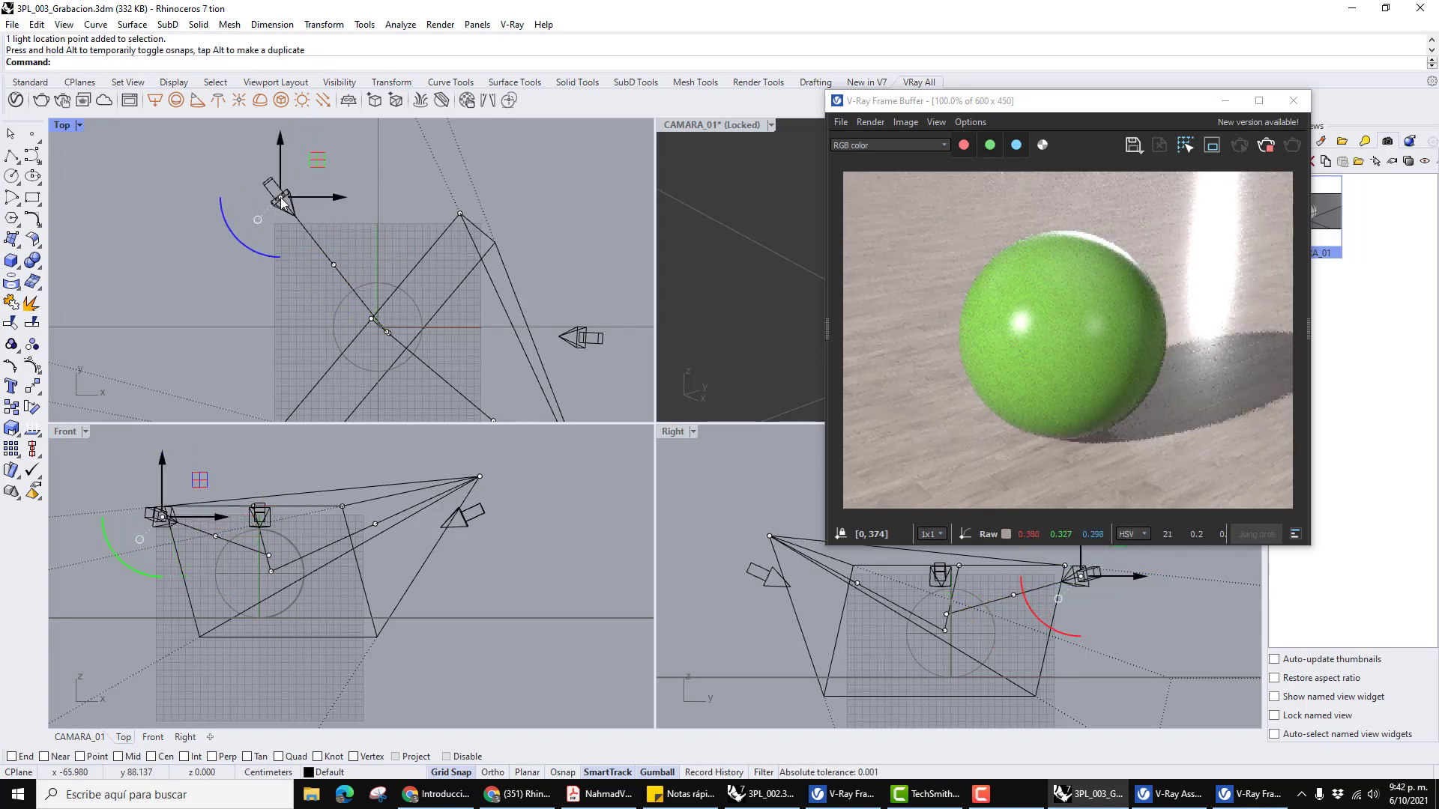
{"action": "left_click_drag", "start_coordinate": [284, 202], "coordinate": [304, 184]}
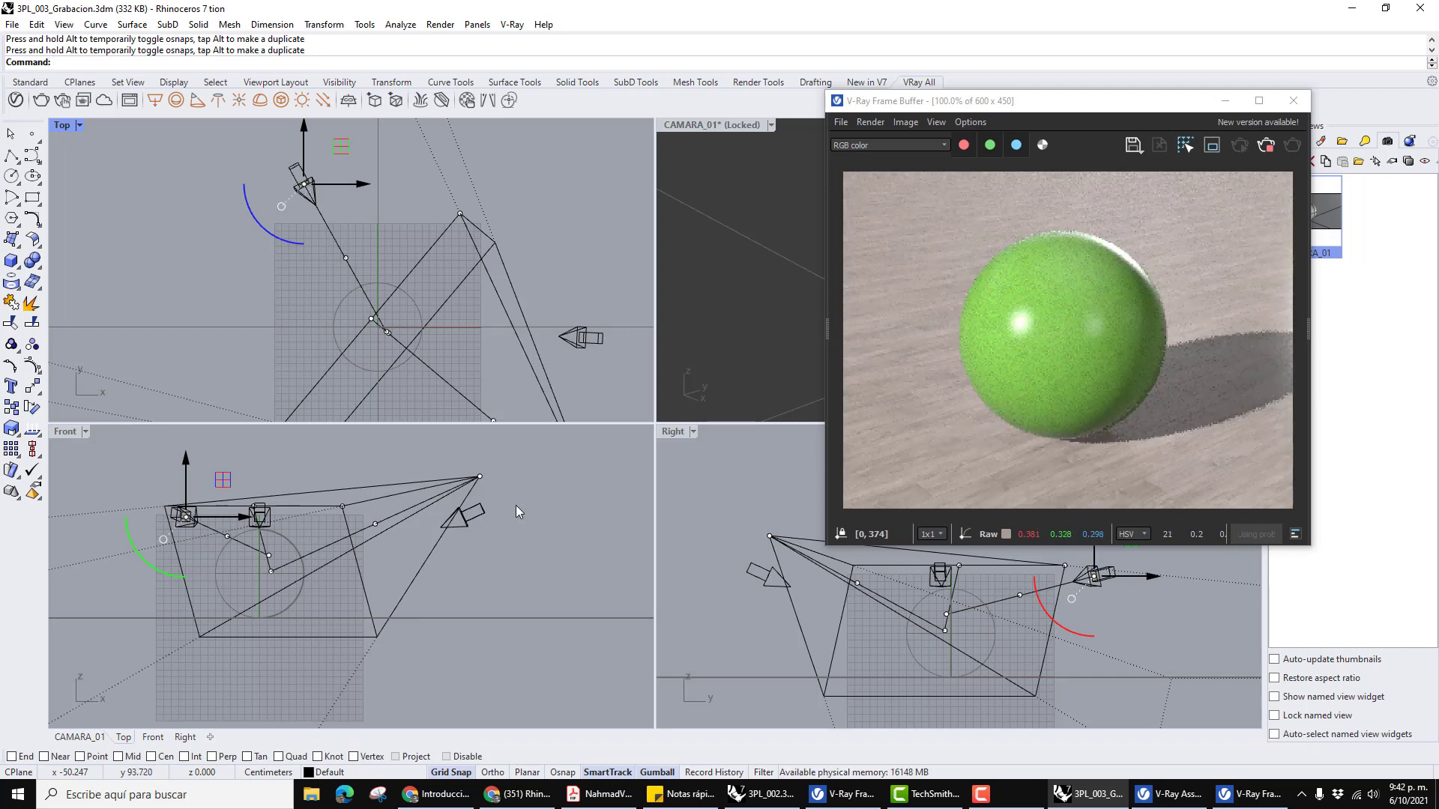
Move the frame buffer clear of the Right view and lower the Back light's location point to about the height of its target.
{"action": "right_click_drag", "start_coordinate": [1037, 631], "coordinate": [977, 661]}
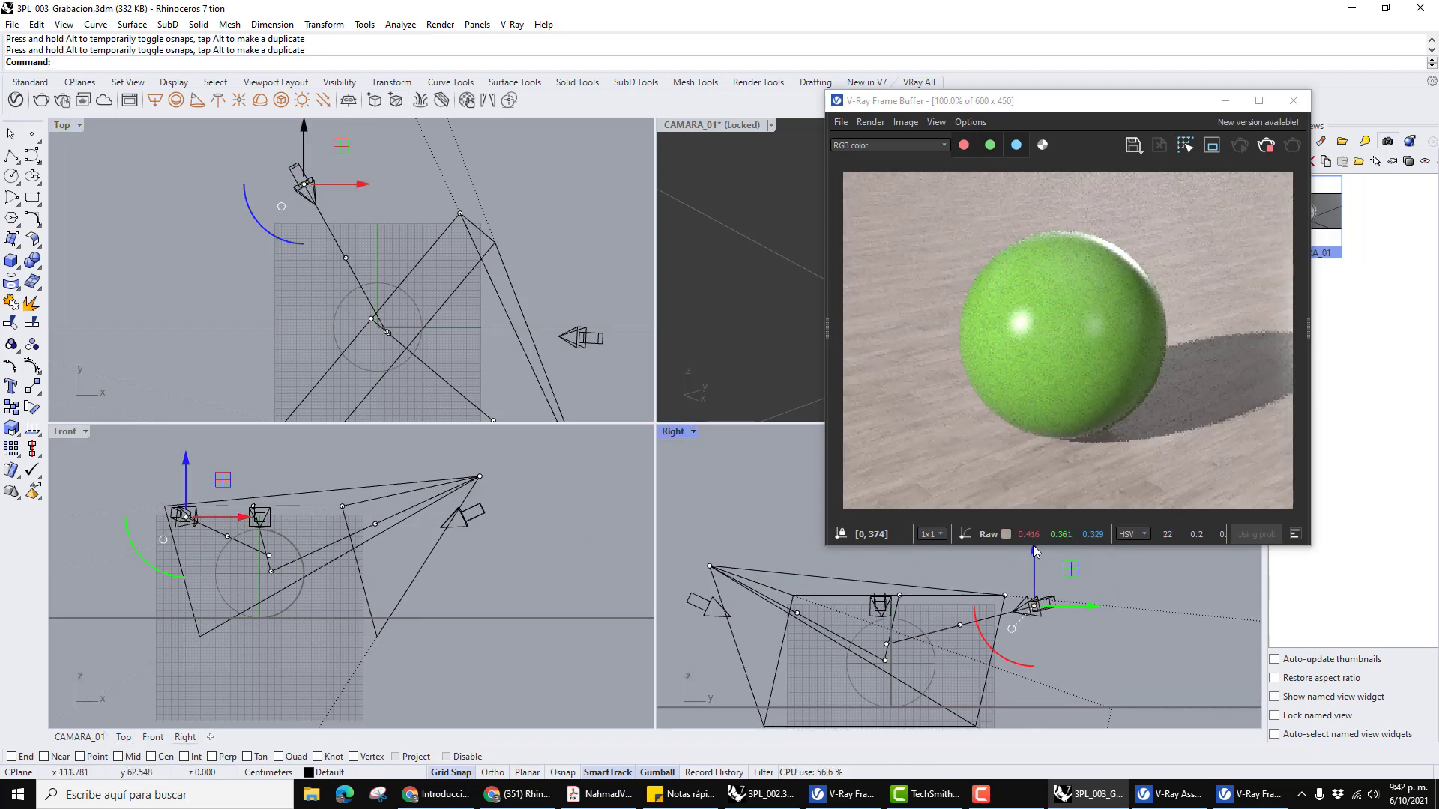
{"action": "left_click_drag", "start_coordinate": [1036, 615], "coordinate": [1036, 614]}
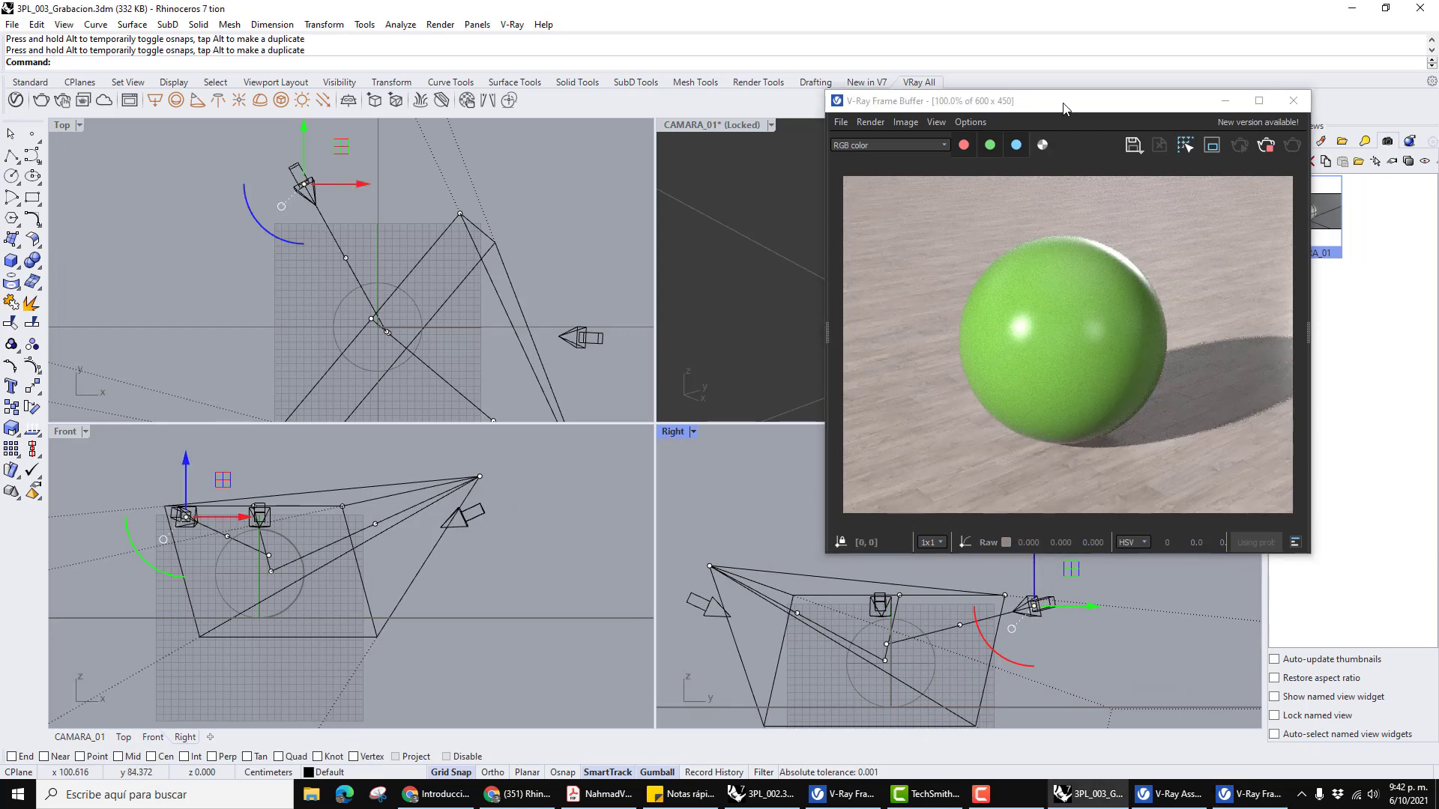
{"action": "left_click_drag", "start_coordinate": [1064, 109], "coordinate": [1001, 73]}
{"action": "left_click_drag", "start_coordinate": [1034, 552], "coordinate": [1035, 585]}
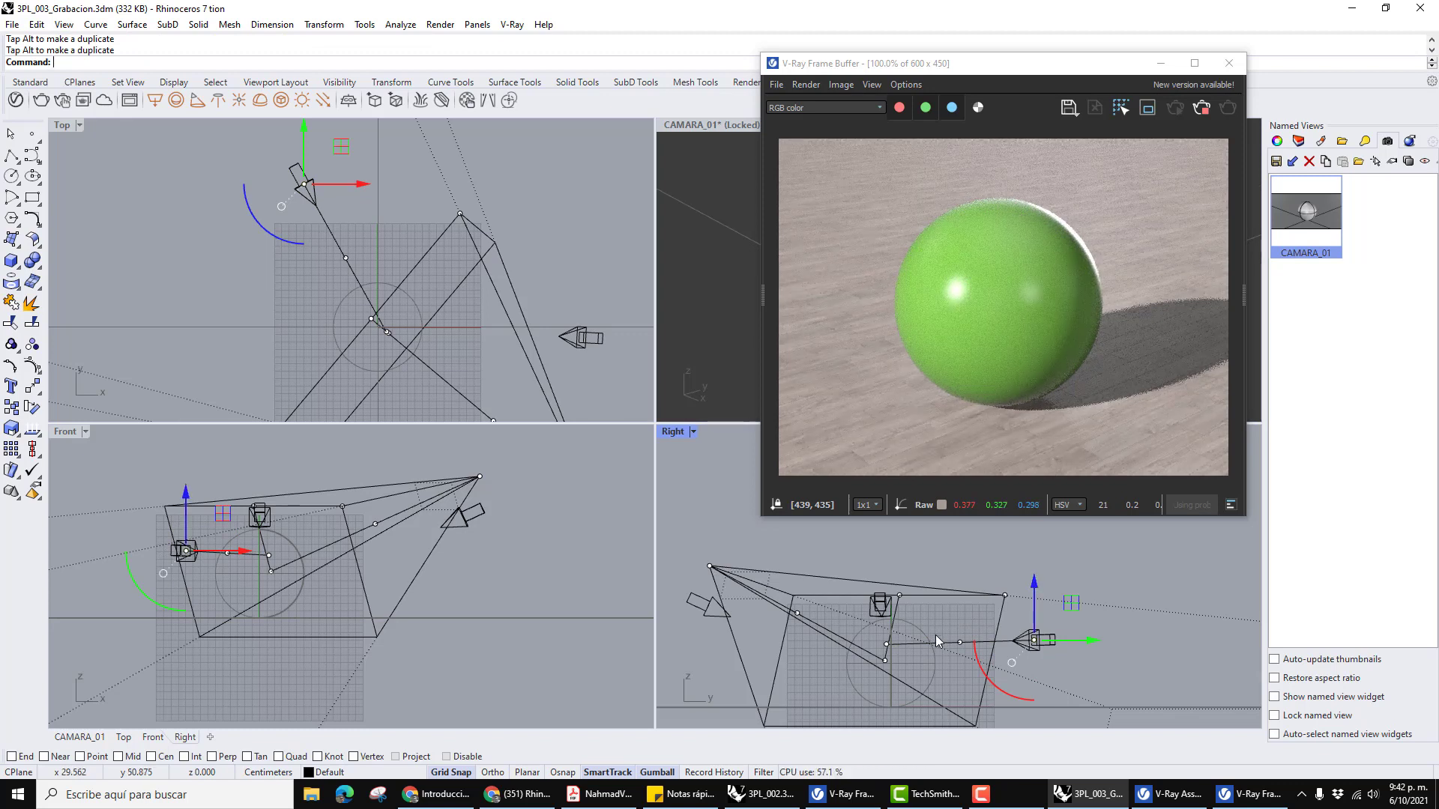
Move the Back light's target point along X in the Top view, settling it close to the sphere's centre.
{"action": "left_click", "coordinate": [886, 643]}
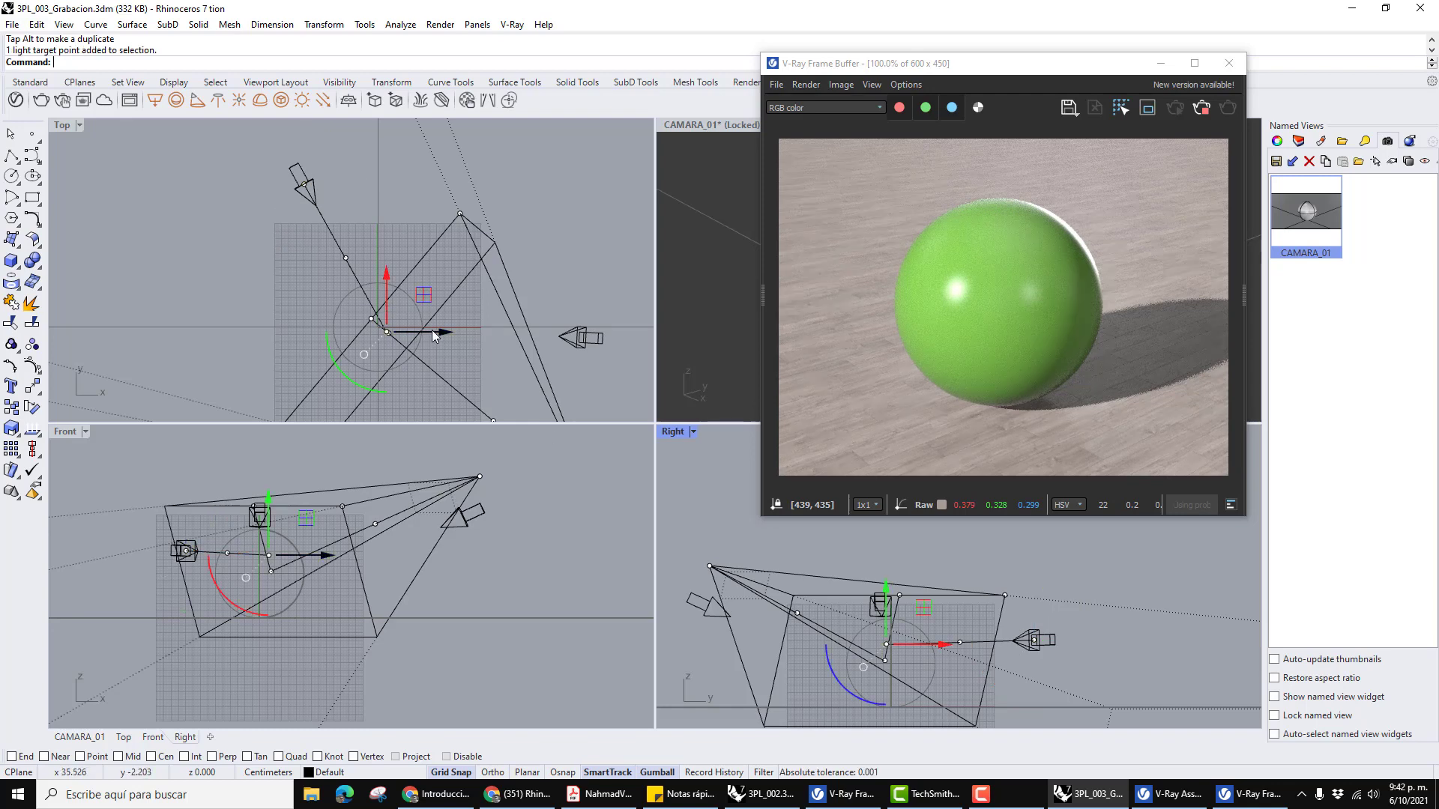
{"action": "mouse_move", "coordinate": [444, 332]}
{"action": "left_mouse_down"}
{"action": "mouse_move", "coordinate": [430, 331]}
{"action": "mouse_move", "coordinate": [484, 312]}
{"action": "mouse_move", "coordinate": [472, 334]}
{"action": "left_mouse_up"}
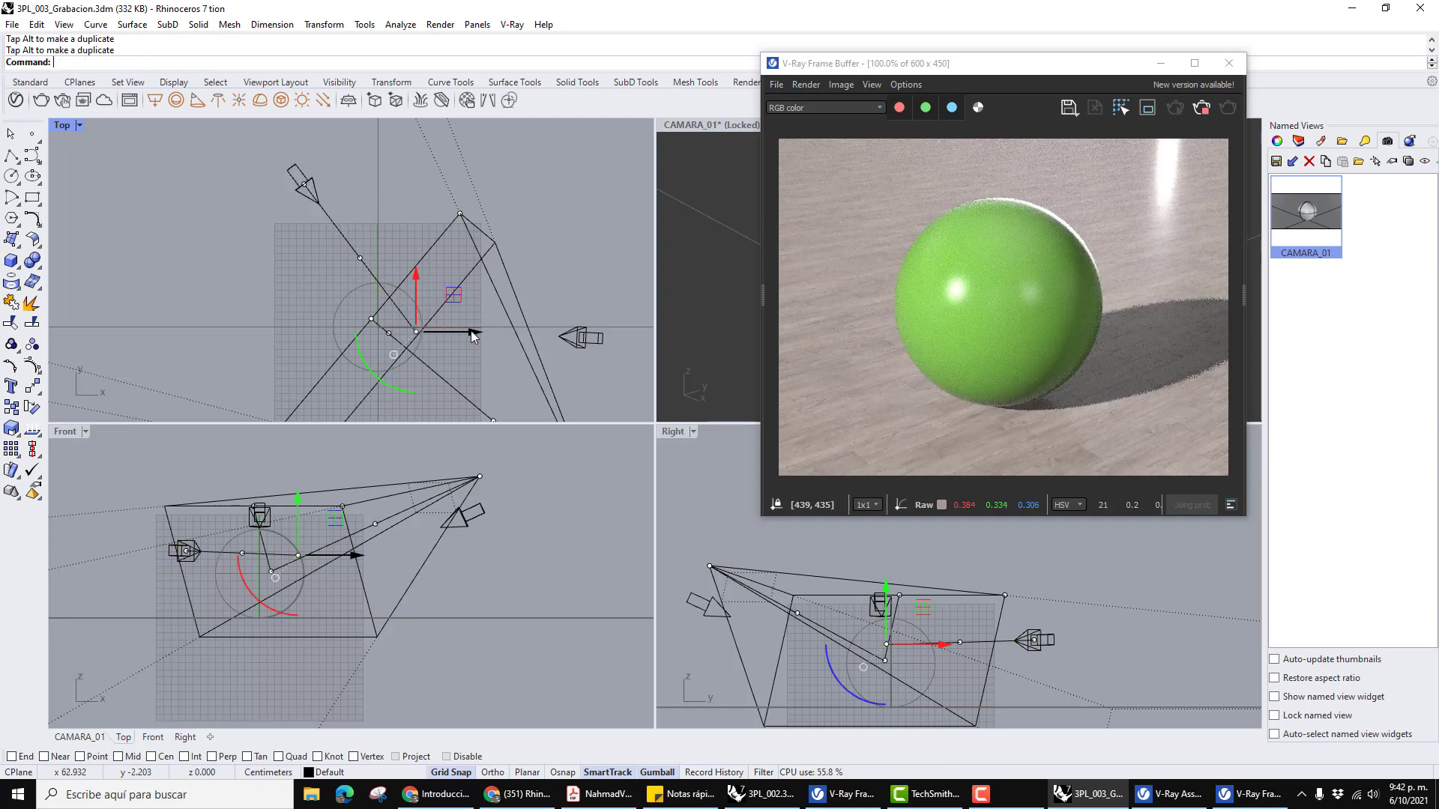
{"action": "left_click_drag", "start_coordinate": [471, 330], "coordinate": [465, 331]}
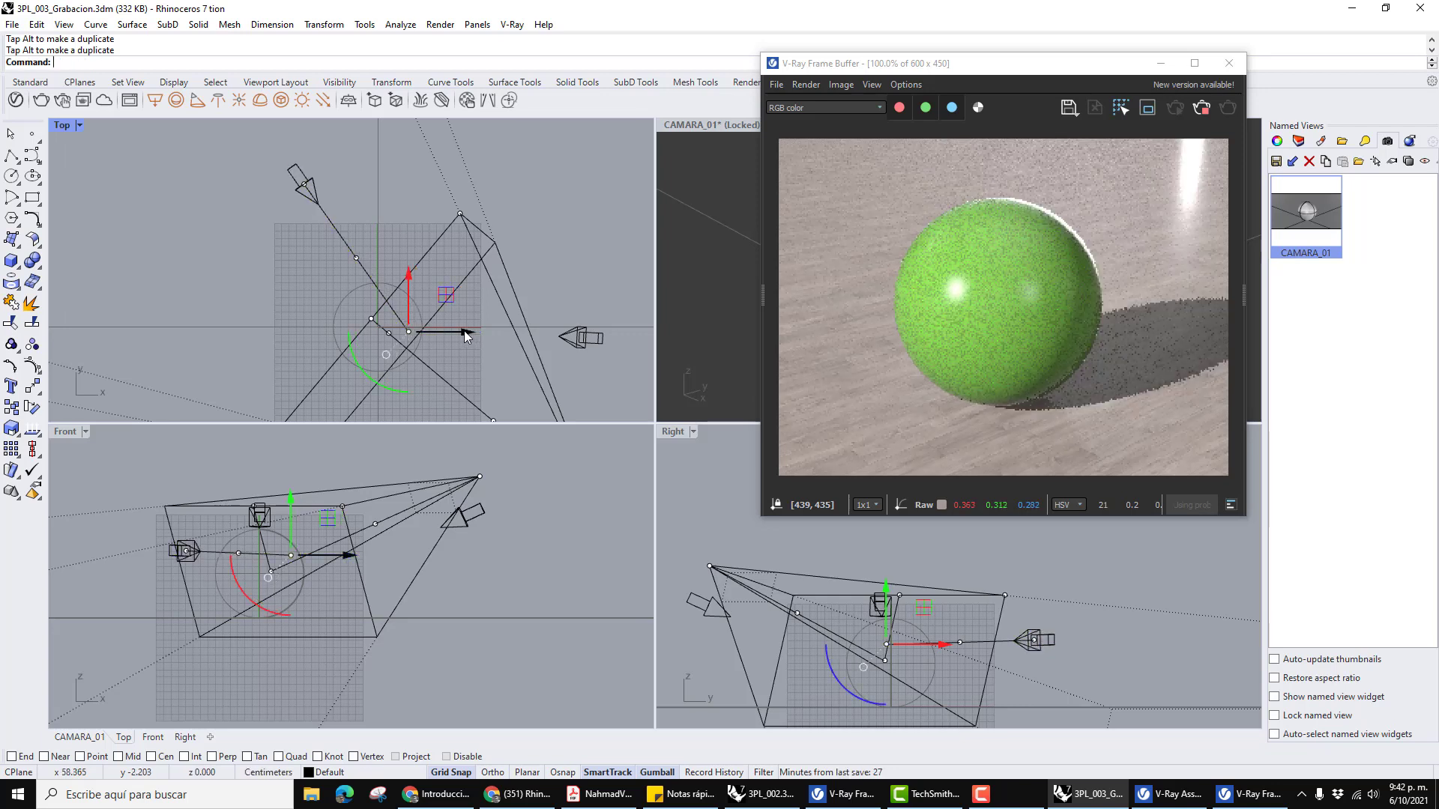
{"action": "left_click_drag", "start_coordinate": [465, 330], "coordinate": [436, 331]}
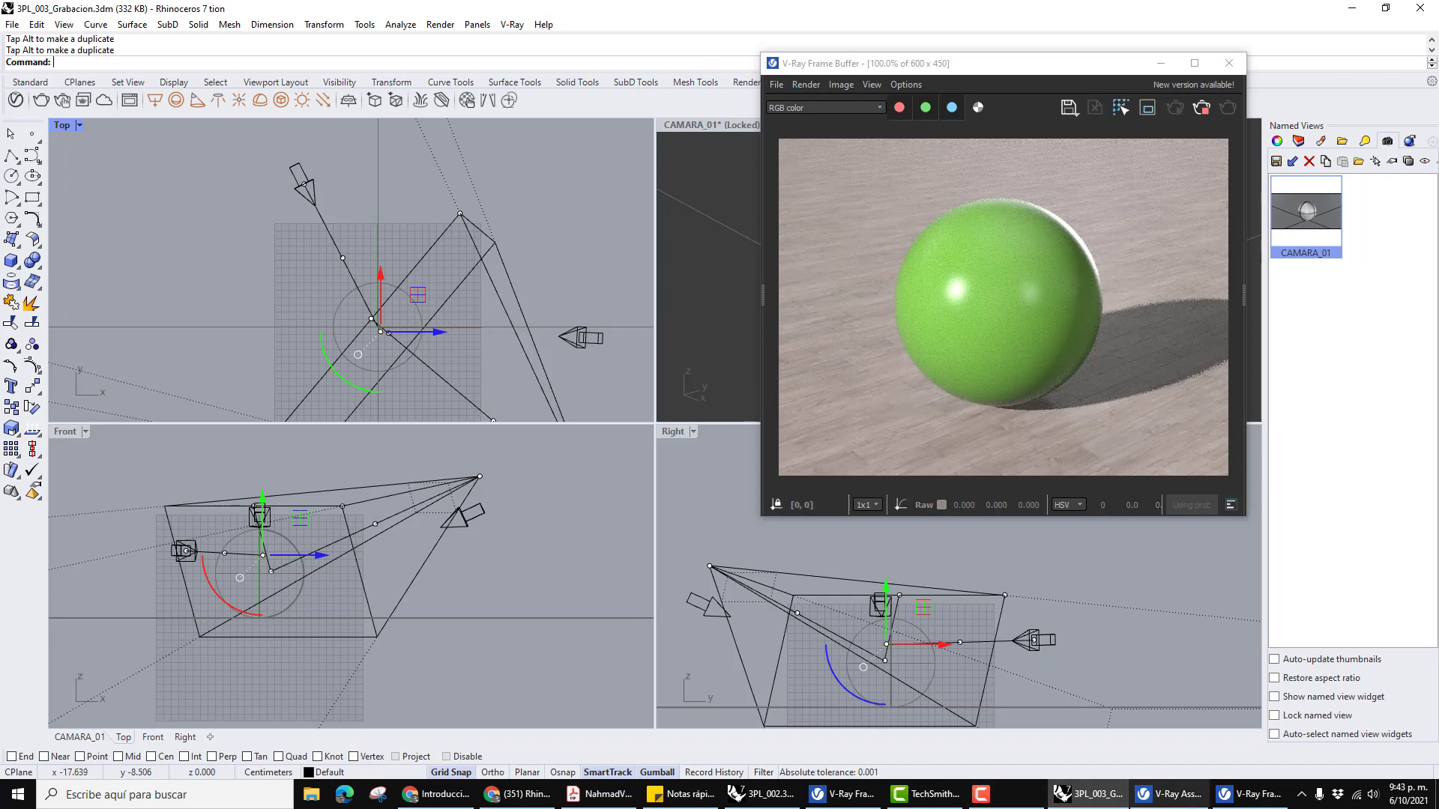
Bring back the Asset Editor and set the Back light's intensity to 0.3.
{"action": "left_click", "coordinate": [1250, 794]}
{"action": "left_click", "coordinate": [1175, 804]}
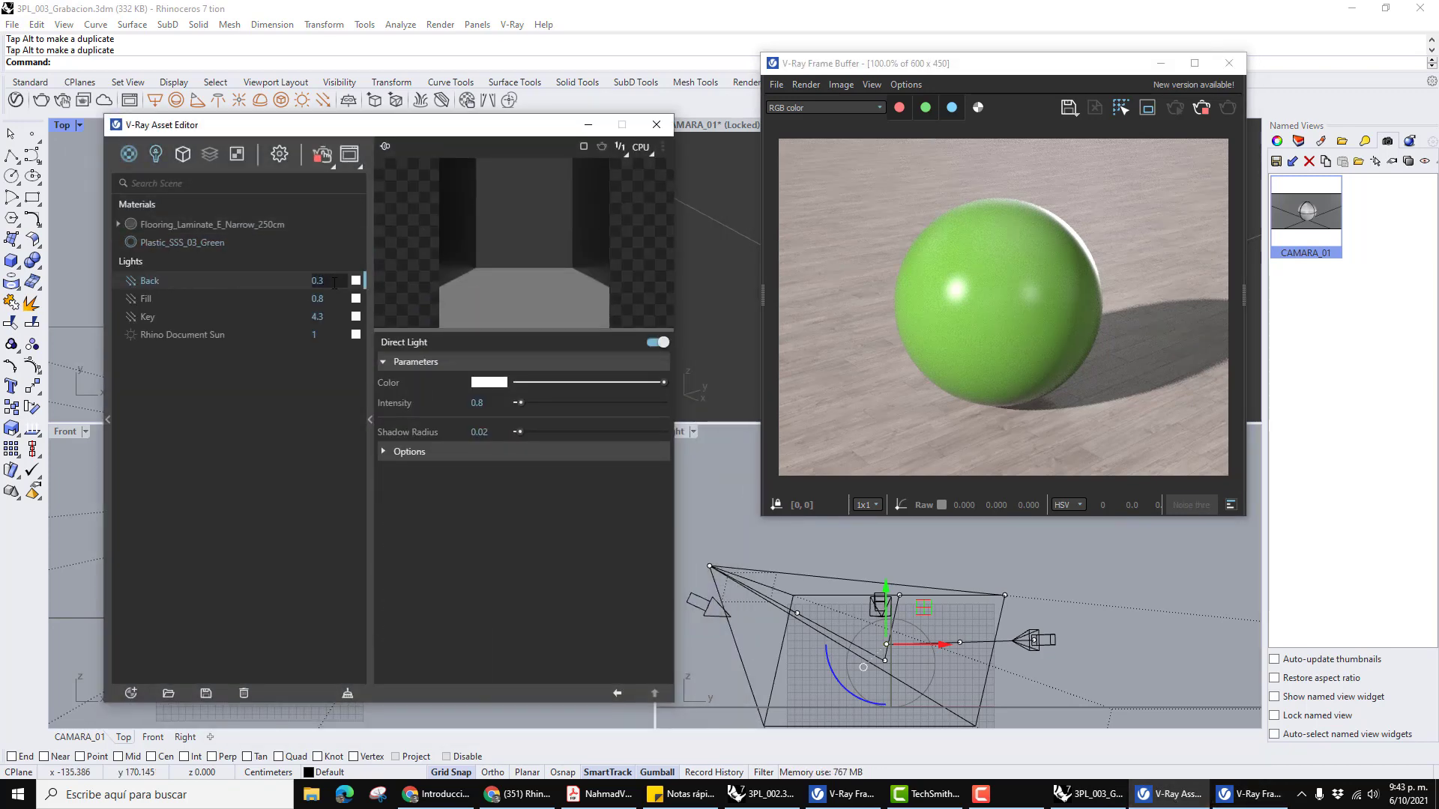
{"action": "key", "text": "Return"}
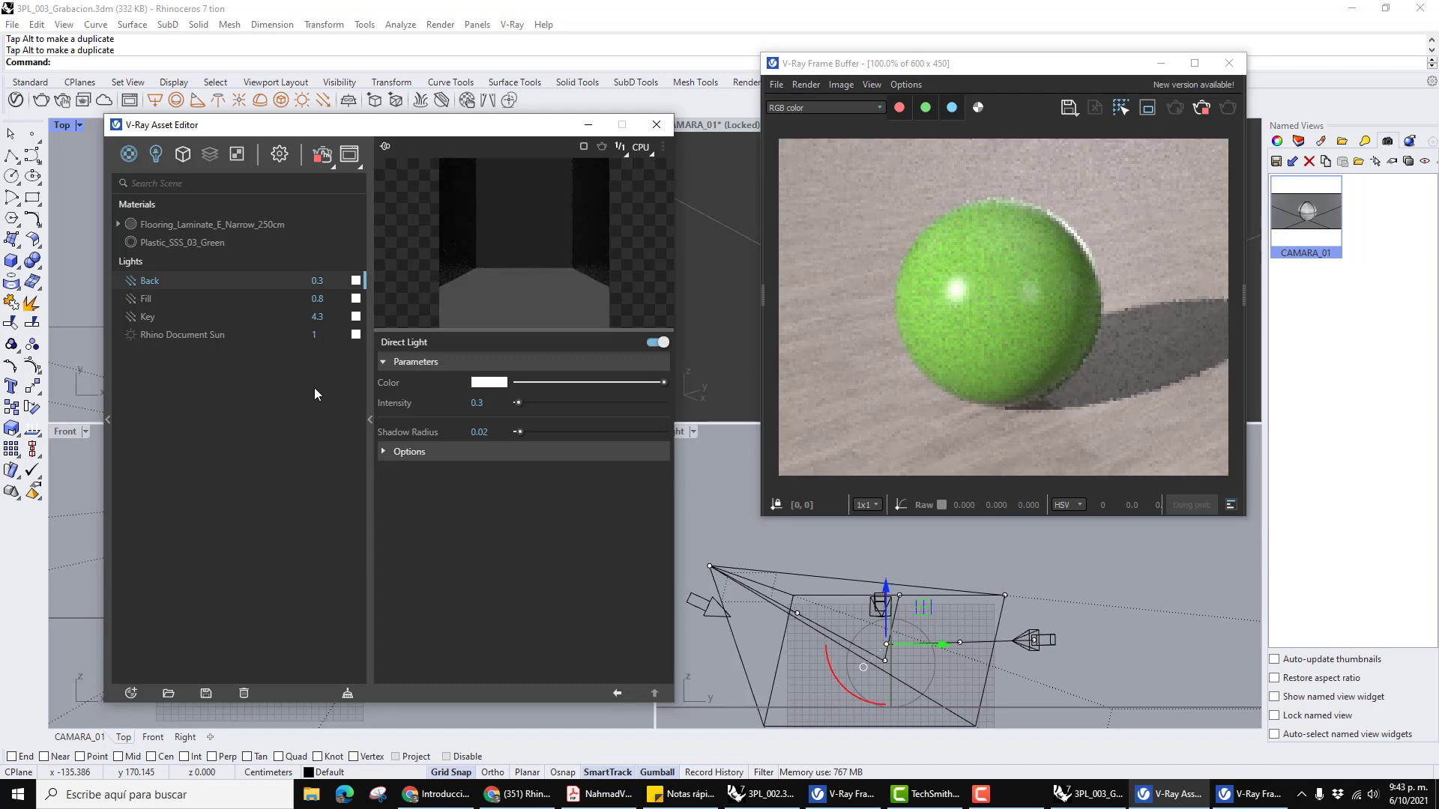
Set the Back light's intensity to 0.1.
{"action": "left_click", "coordinate": [334, 281]}
{"action": "type", "text": "0.1"}
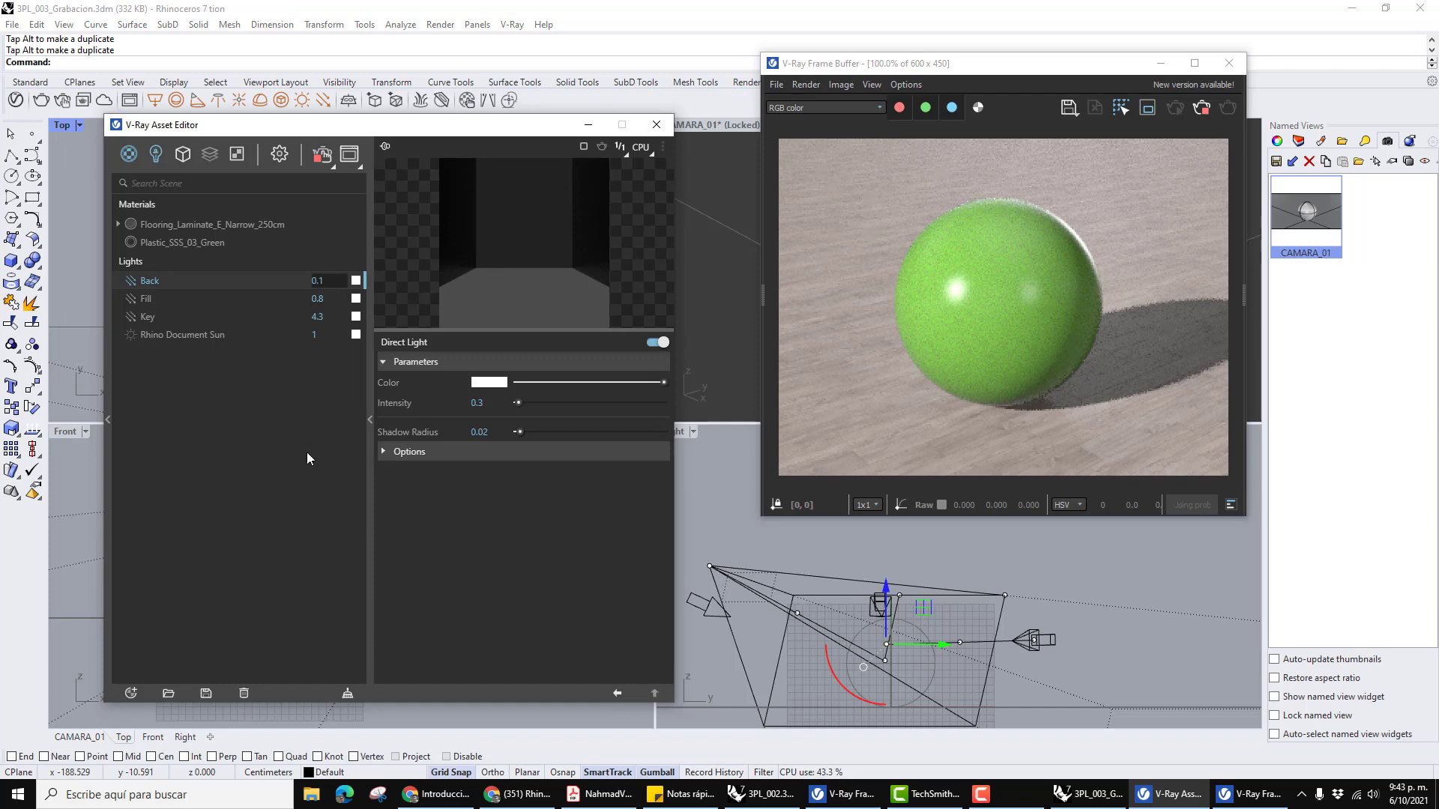
{"action": "key", "text": "Return"}
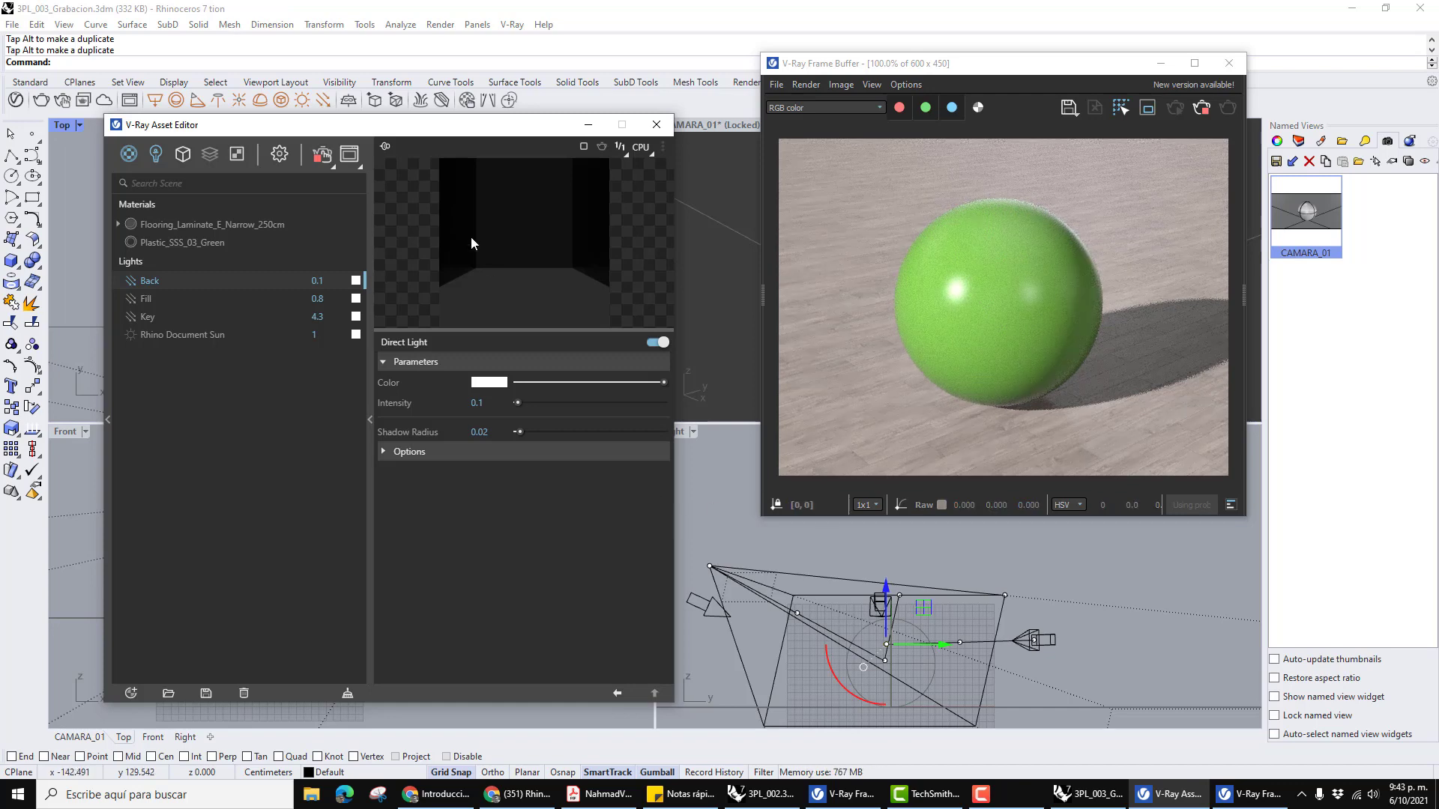
Show the V-Ray render settings with the Environment group collapsed and the Render Output group expanded.
{"action": "left_click_drag", "start_coordinate": [504, 133], "coordinate": [484, 85]}
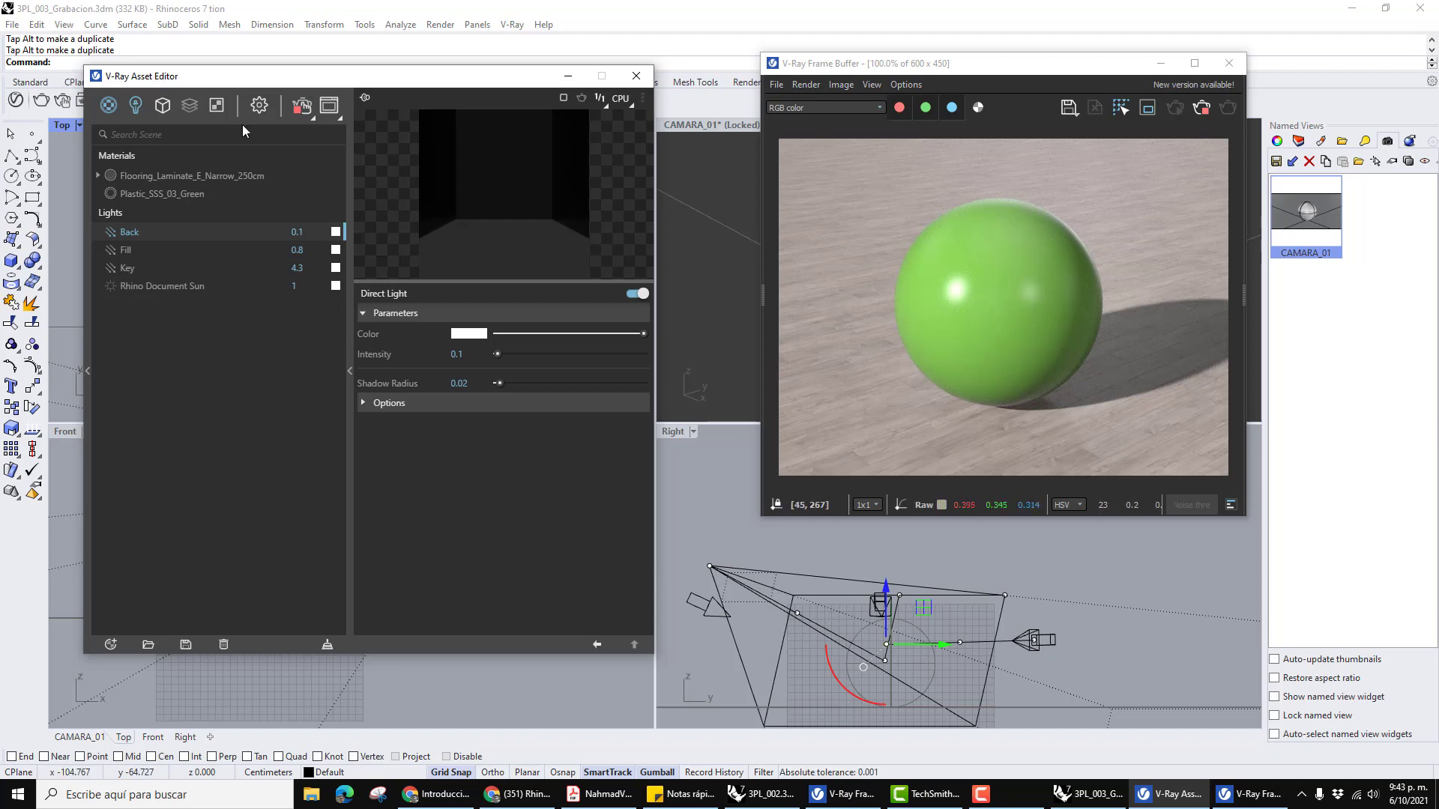
{"action": "left_click", "coordinate": [258, 110]}
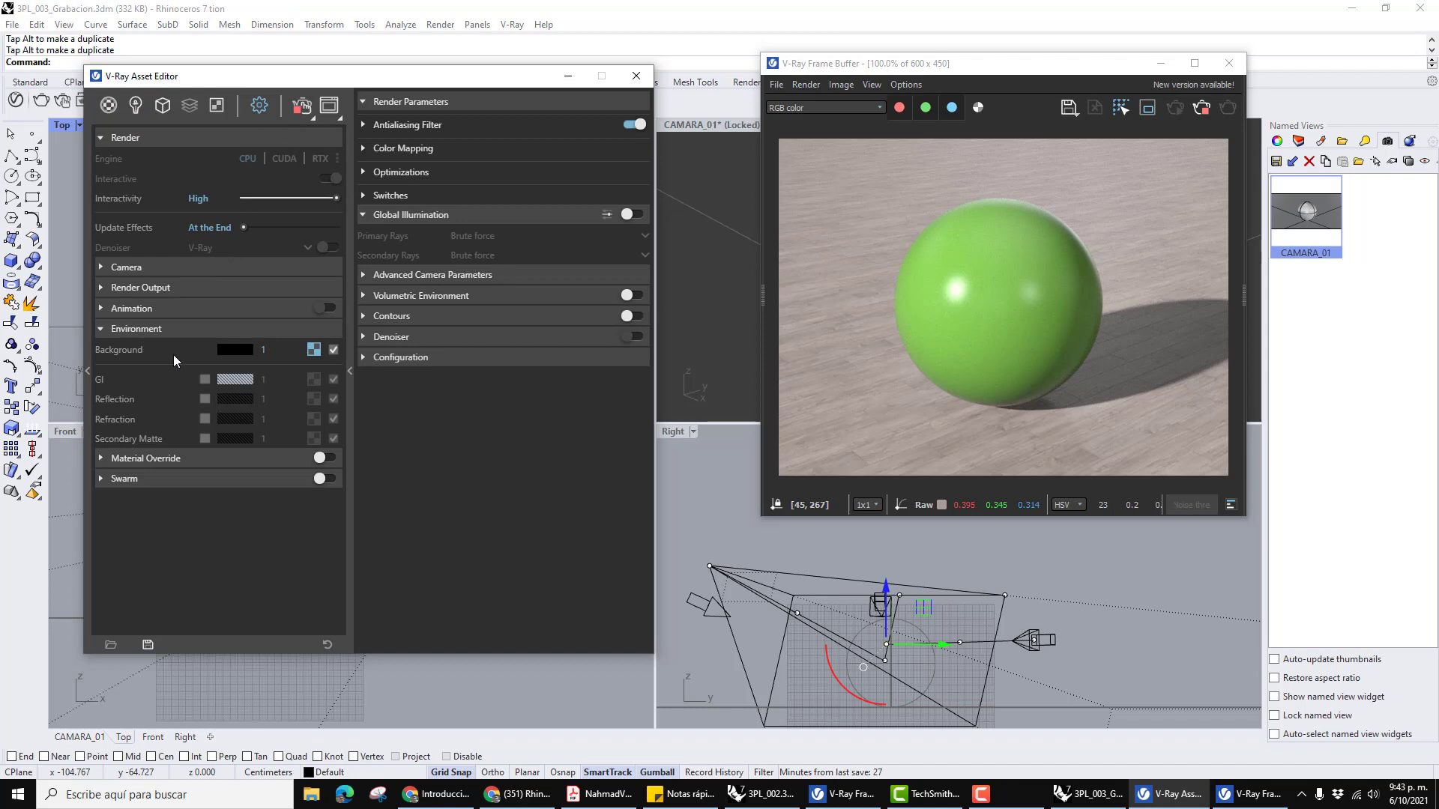
{"action": "left_click", "coordinate": [100, 330]}
{"action": "left_click", "coordinate": [101, 288]}
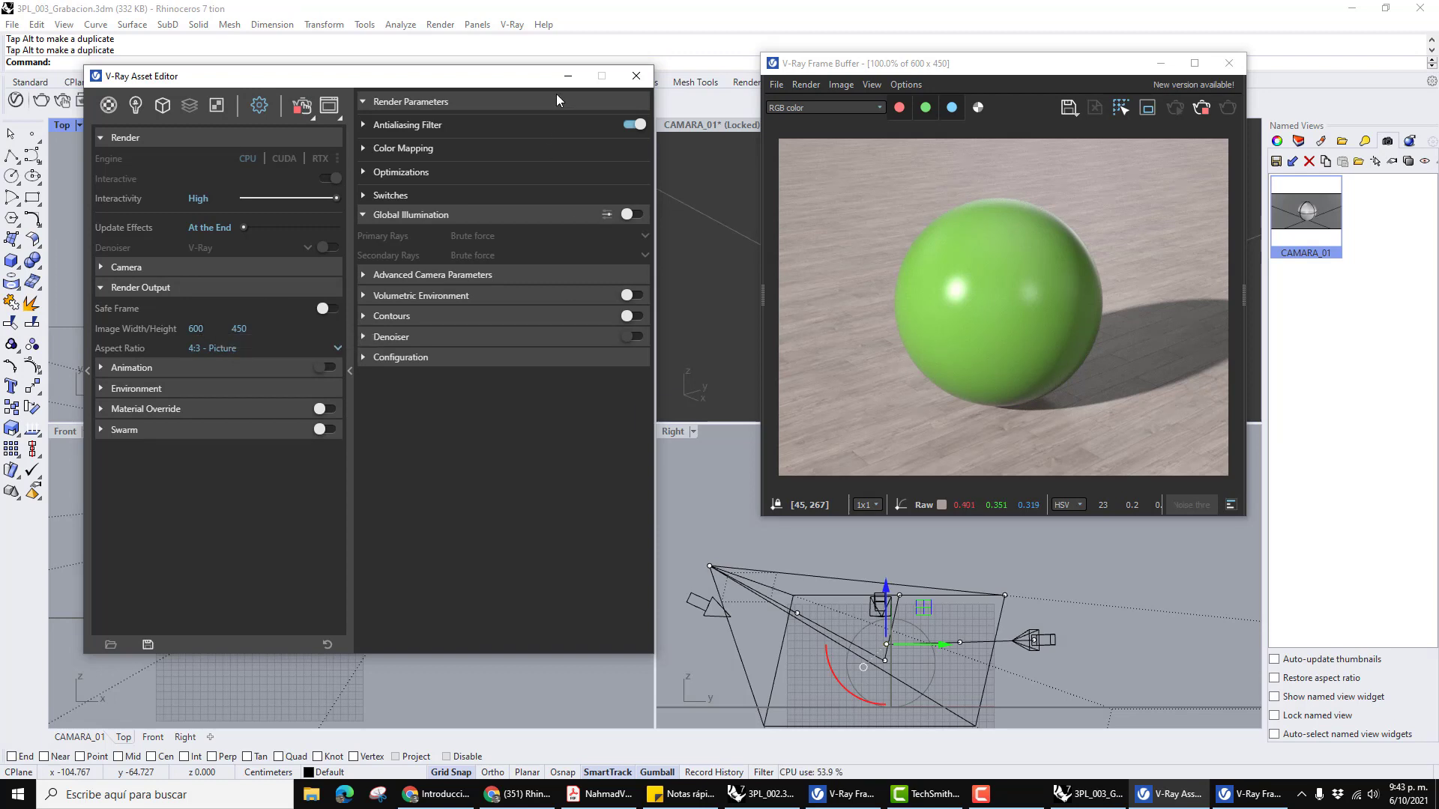
{"action": "left_click_drag", "start_coordinate": [532, 84], "coordinate": [545, 116]}
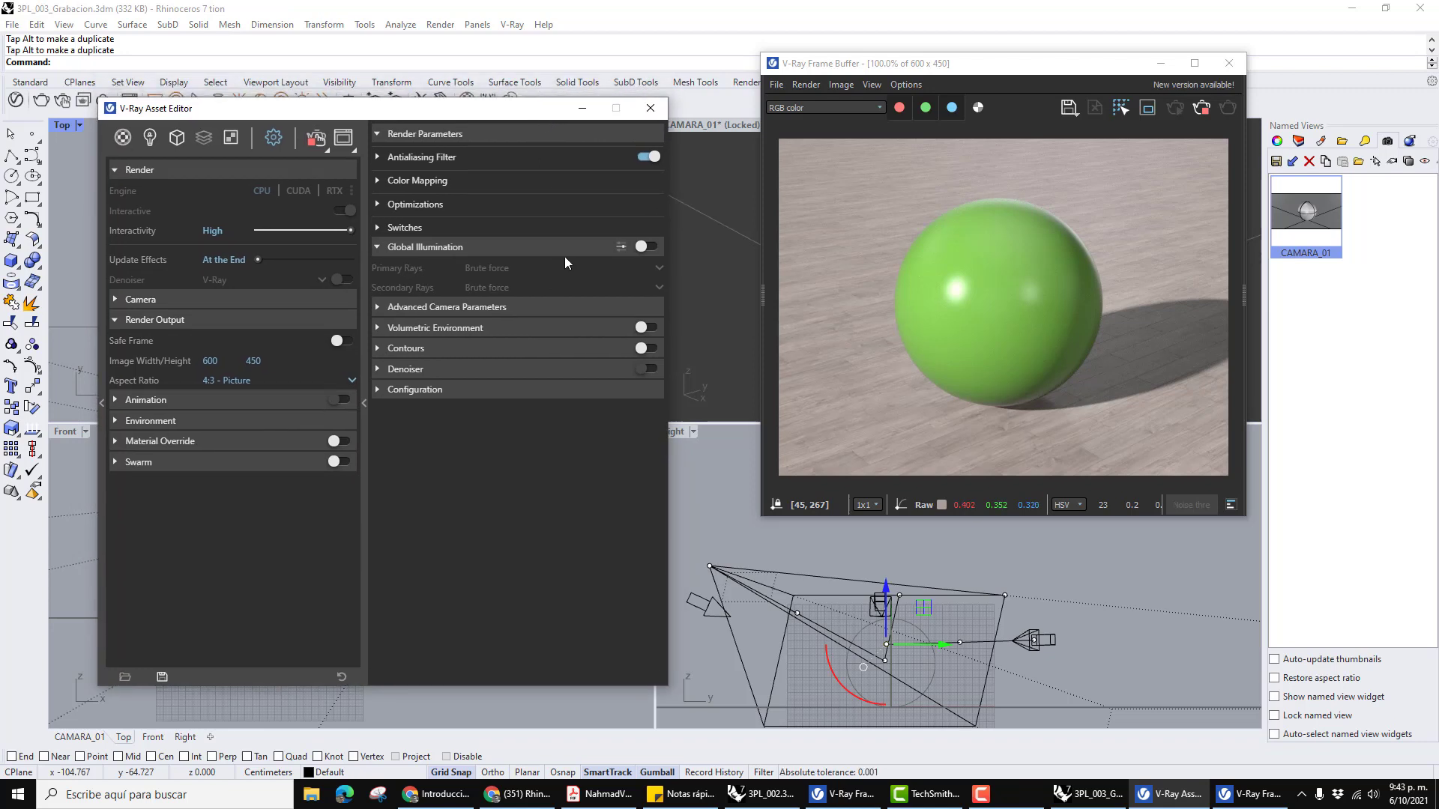
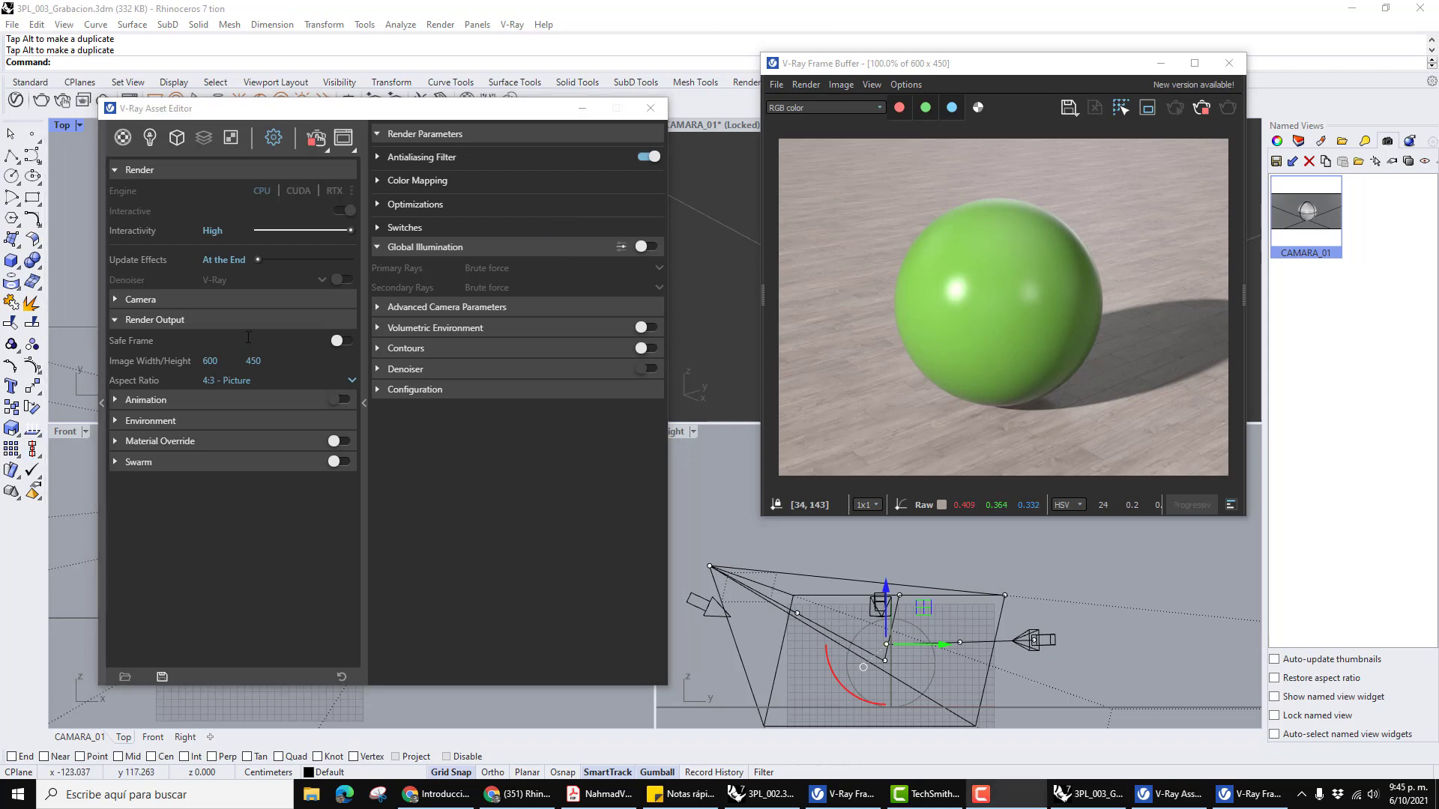
Turn off the Key direct light in the scene's light list and clear the Asset Editor off the viewports.
{"action": "left_click", "coordinate": [150, 138]}
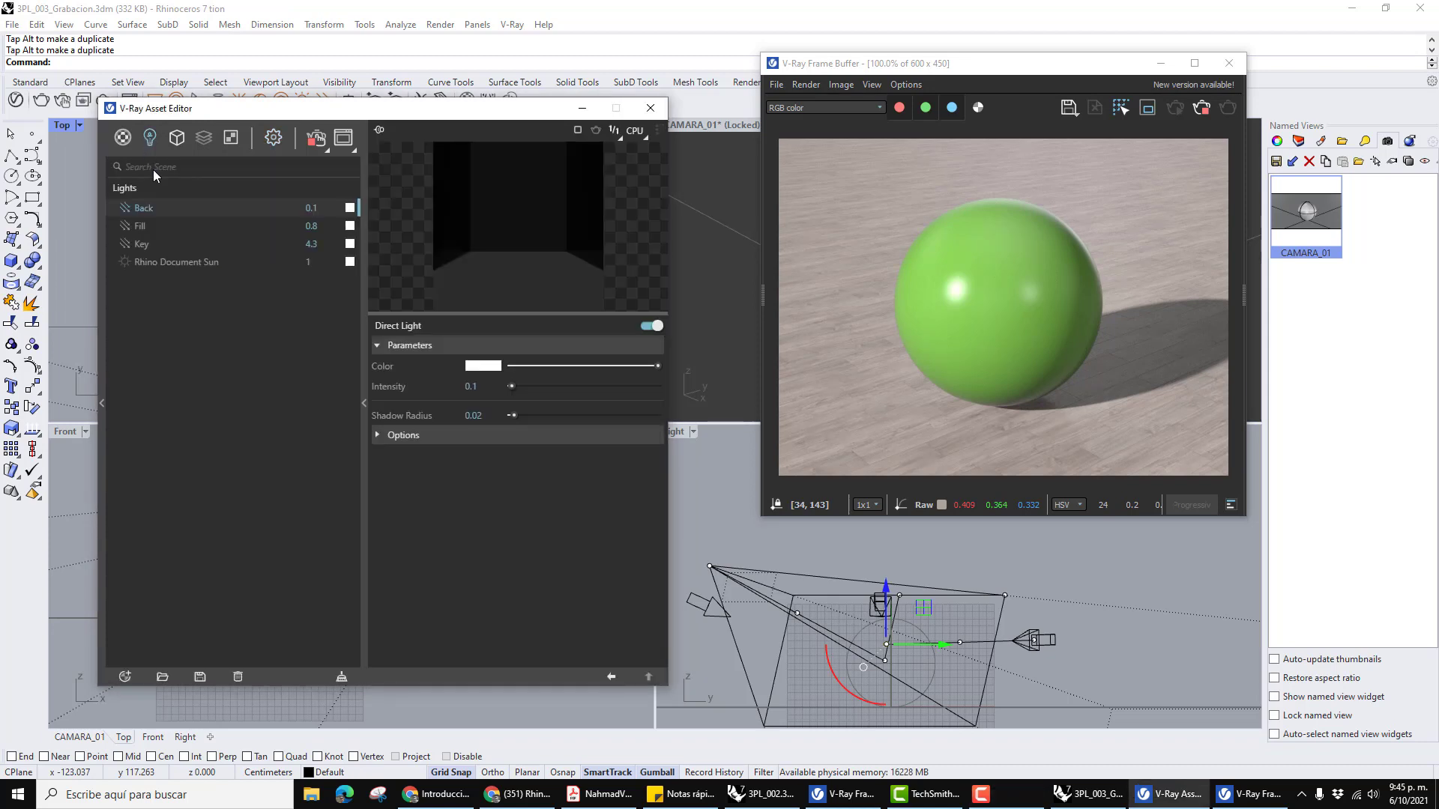
{"action": "left_click", "coordinate": [142, 247]}
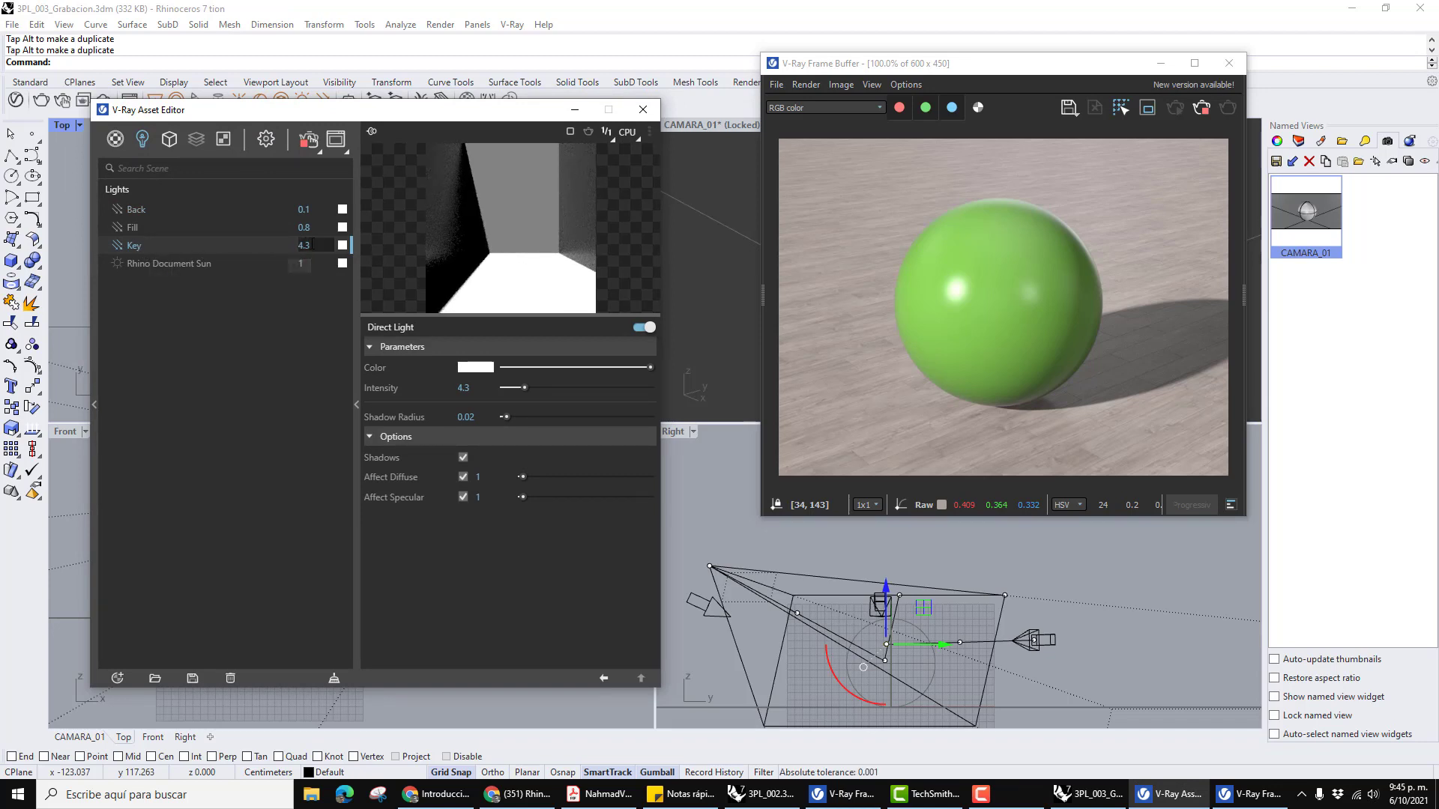
{"action": "left_click", "coordinate": [644, 330]}
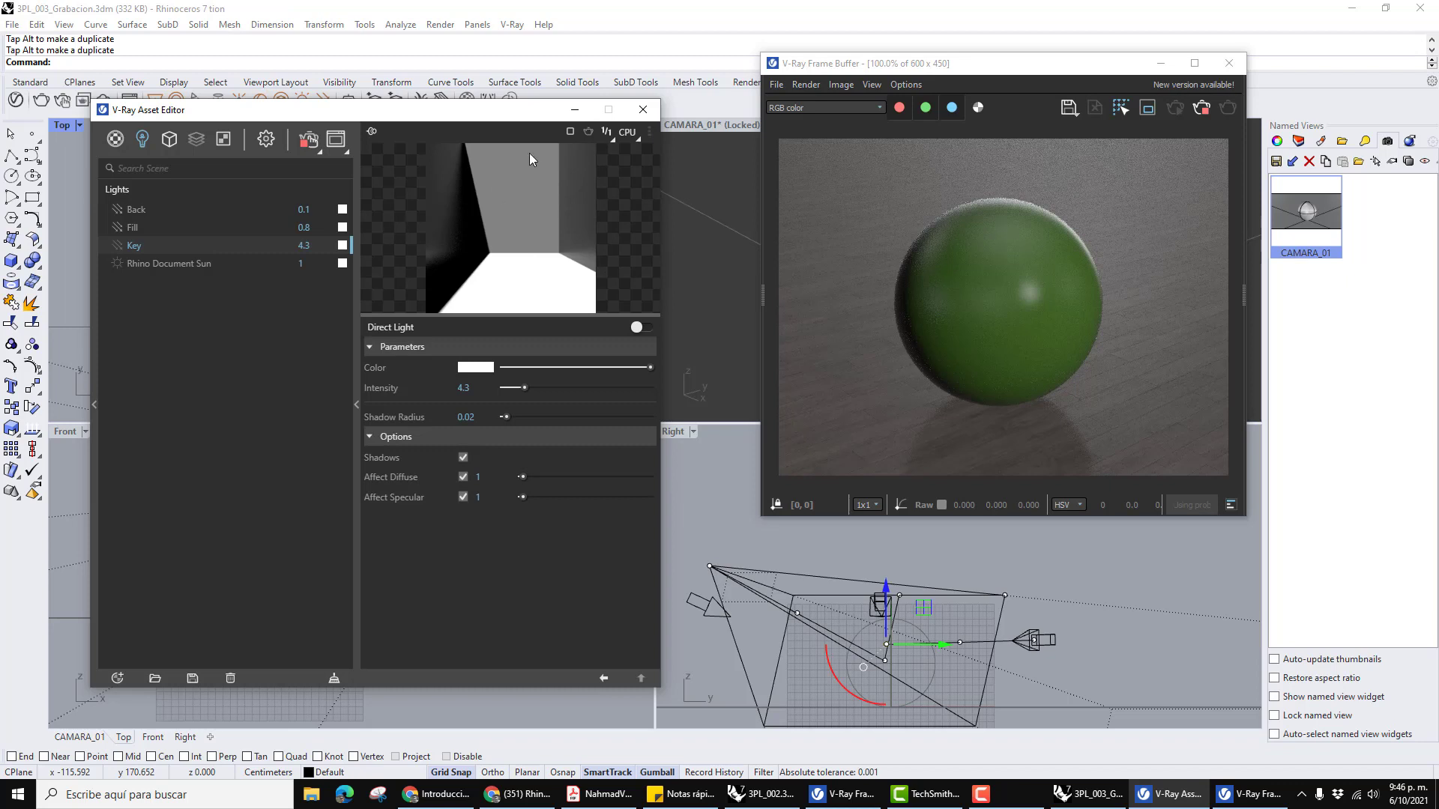
{"action": "left_click_drag", "start_coordinate": [534, 114], "coordinate": [525, 158]}
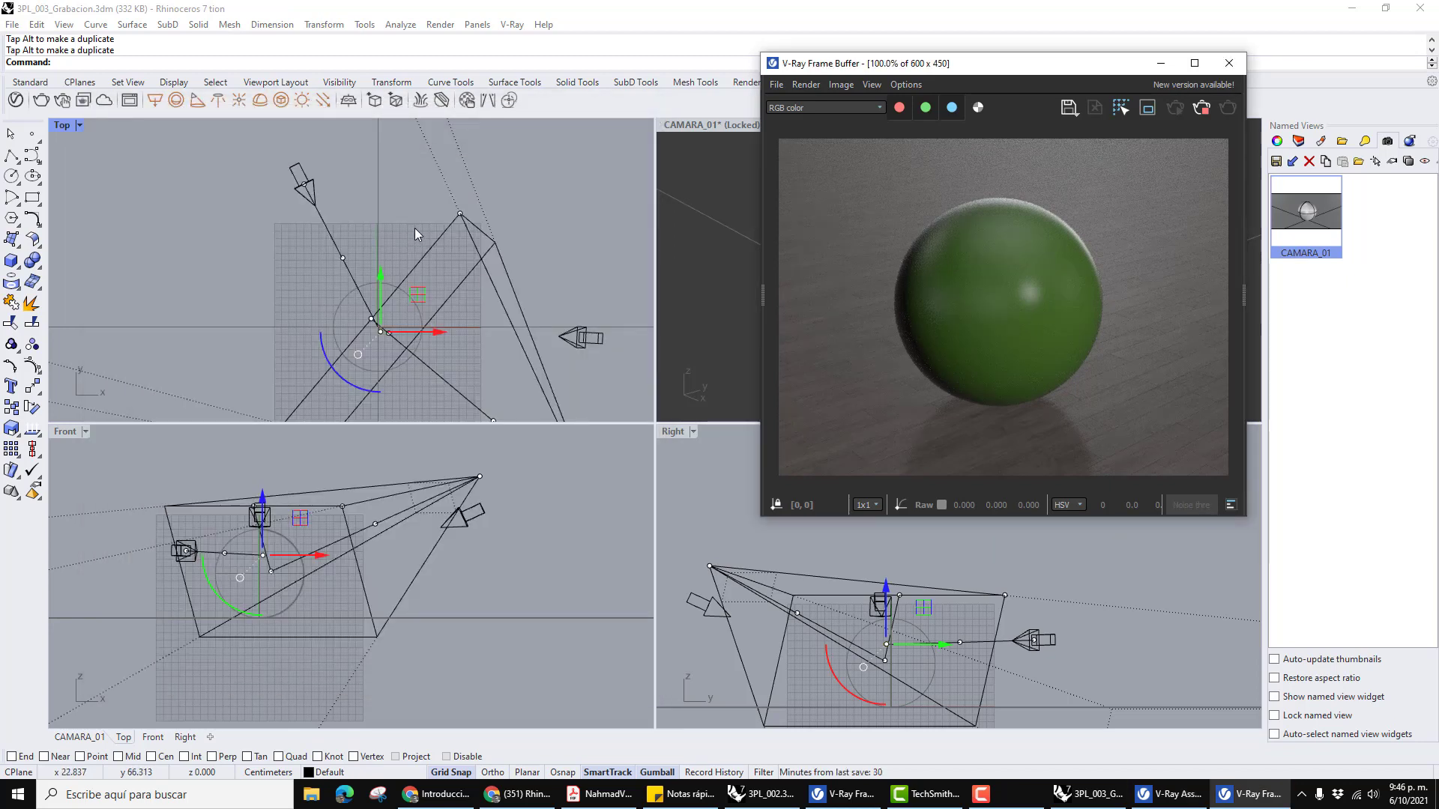
Create a spotlight in the Top view with its cone base at the origin, radius about 52 cm, and its apex 148 cm along negative Y.
{"action": "scroll", "coordinate": [411, 228], "scroll_direction": "down", "scroll_amount": 2}
{"action": "right_click_drag", "start_coordinate": [427, 239], "coordinate": [425, 248]}
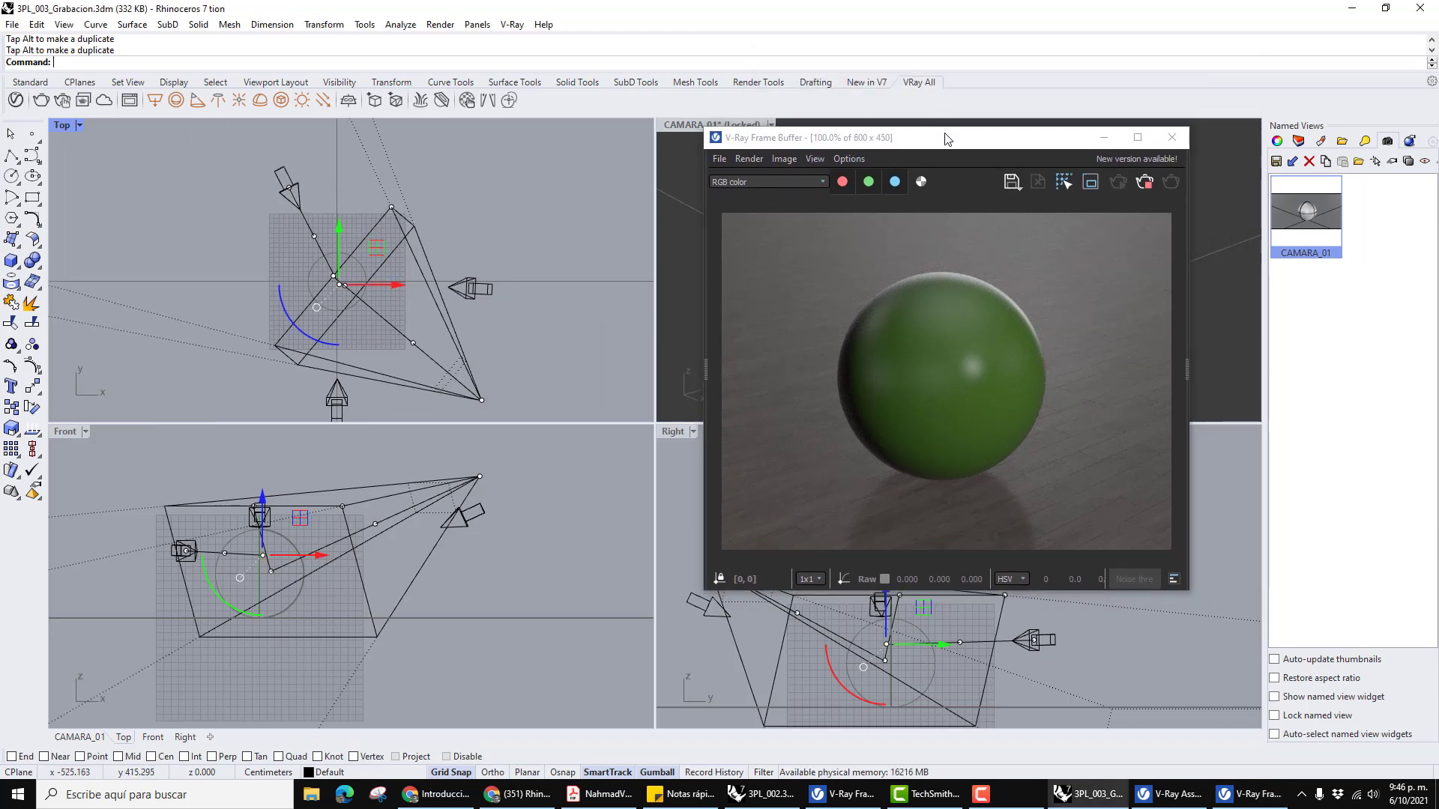
{"action": "left_click_drag", "start_coordinate": [948, 140], "coordinate": [976, 128]}
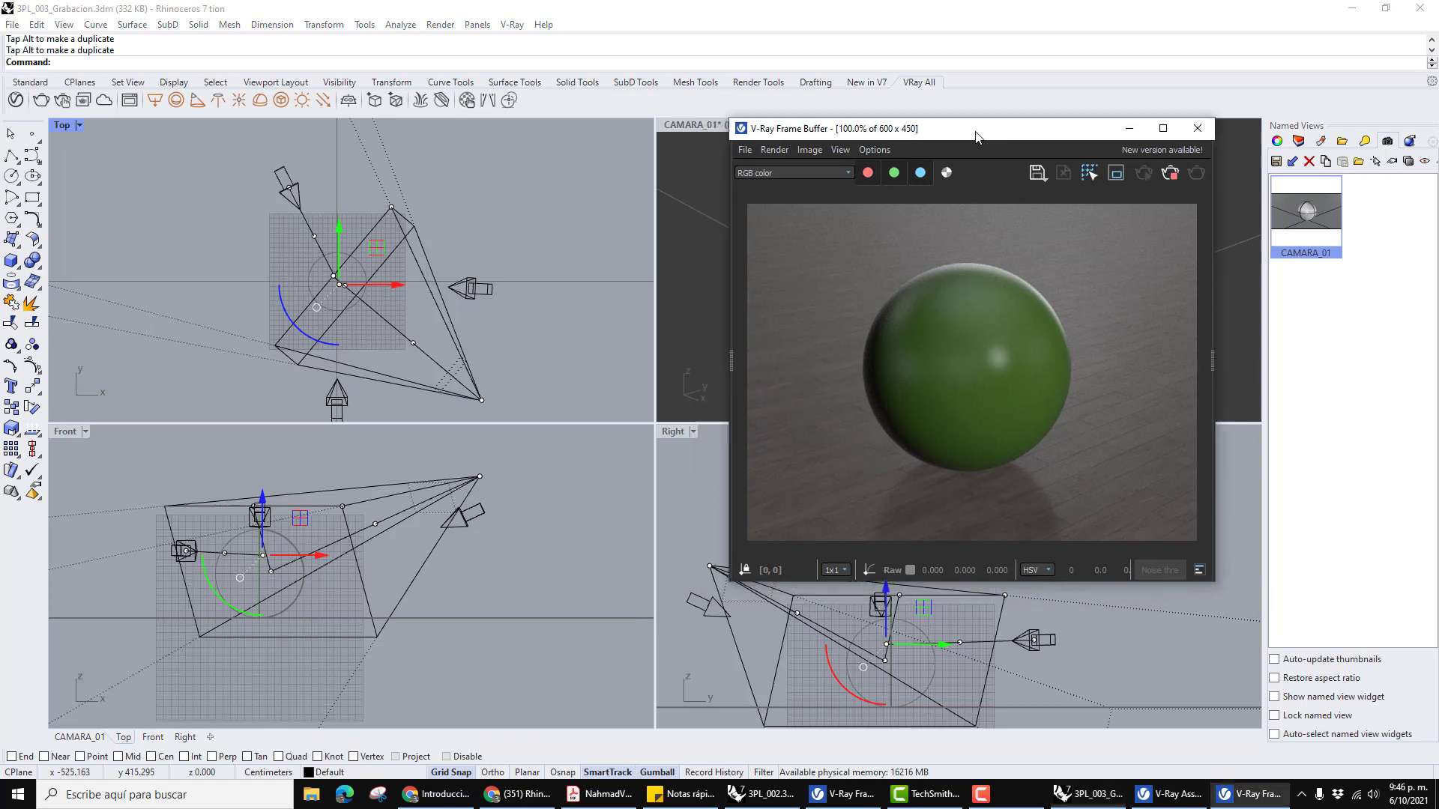
{"action": "left_click", "coordinate": [197, 104]}
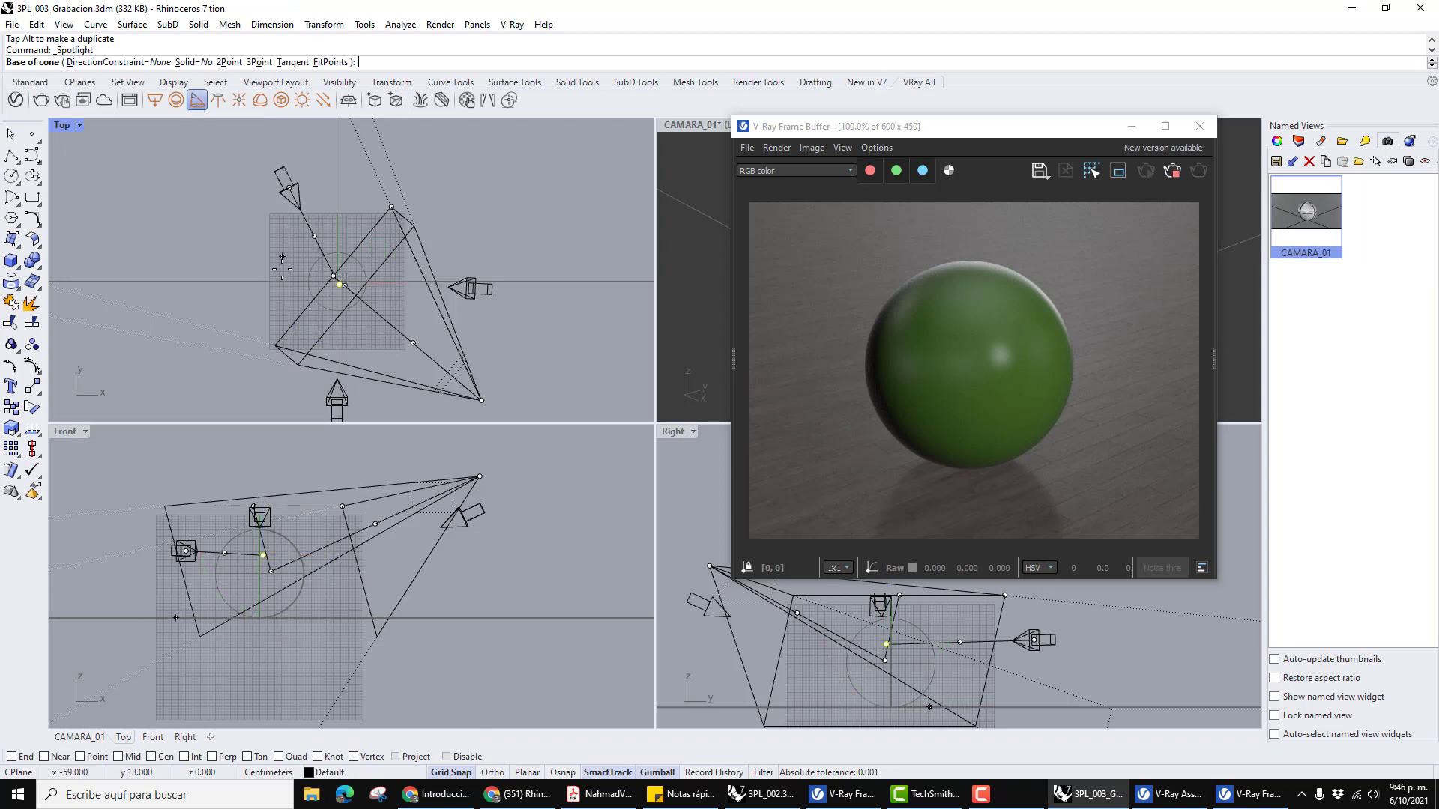
{"action": "scroll", "coordinate": [344, 283], "scroll_direction": "up", "scroll_amount": 5}
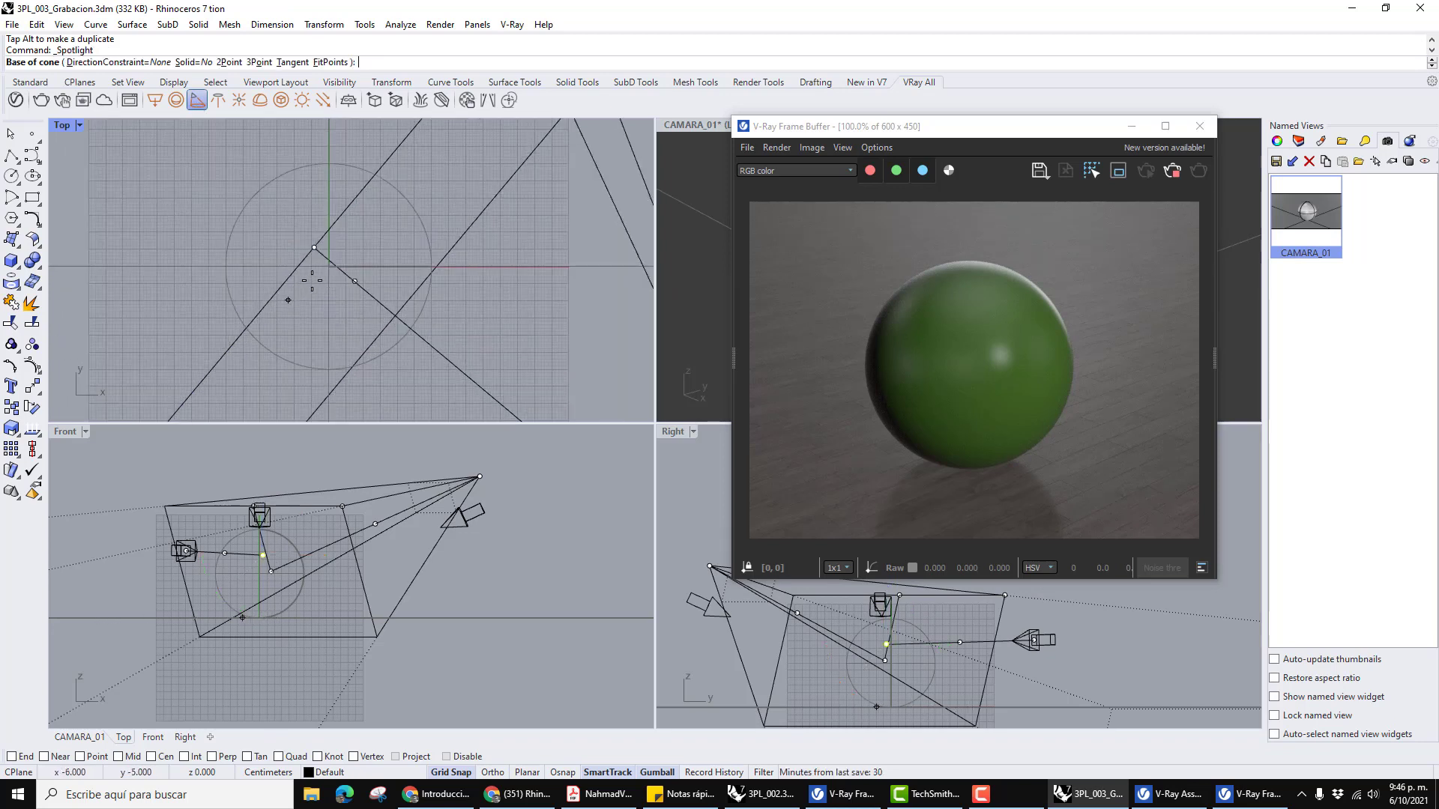
{"action": "left_click", "coordinate": [328, 266]}
{"action": "scroll", "coordinate": [328, 266], "scroll_direction": "down", "scroll_amount": 2}
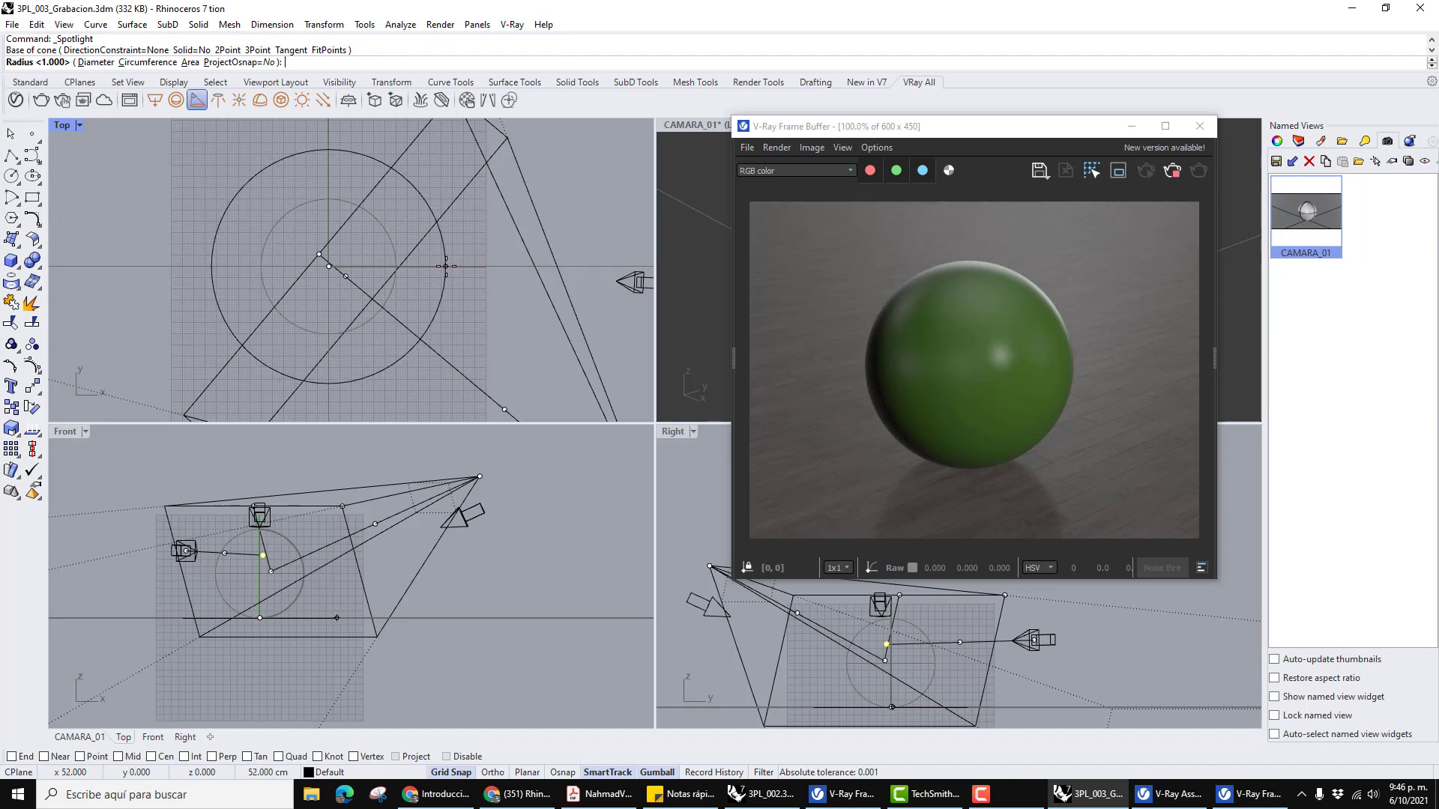
{"action": "left_click", "coordinate": [393, 266]}
{"action": "scroll", "coordinate": [393, 242], "scroll_direction": "down", "scroll_amount": 2}
{"action": "right_click_drag", "start_coordinate": [393, 241], "coordinate": [390, 148]}
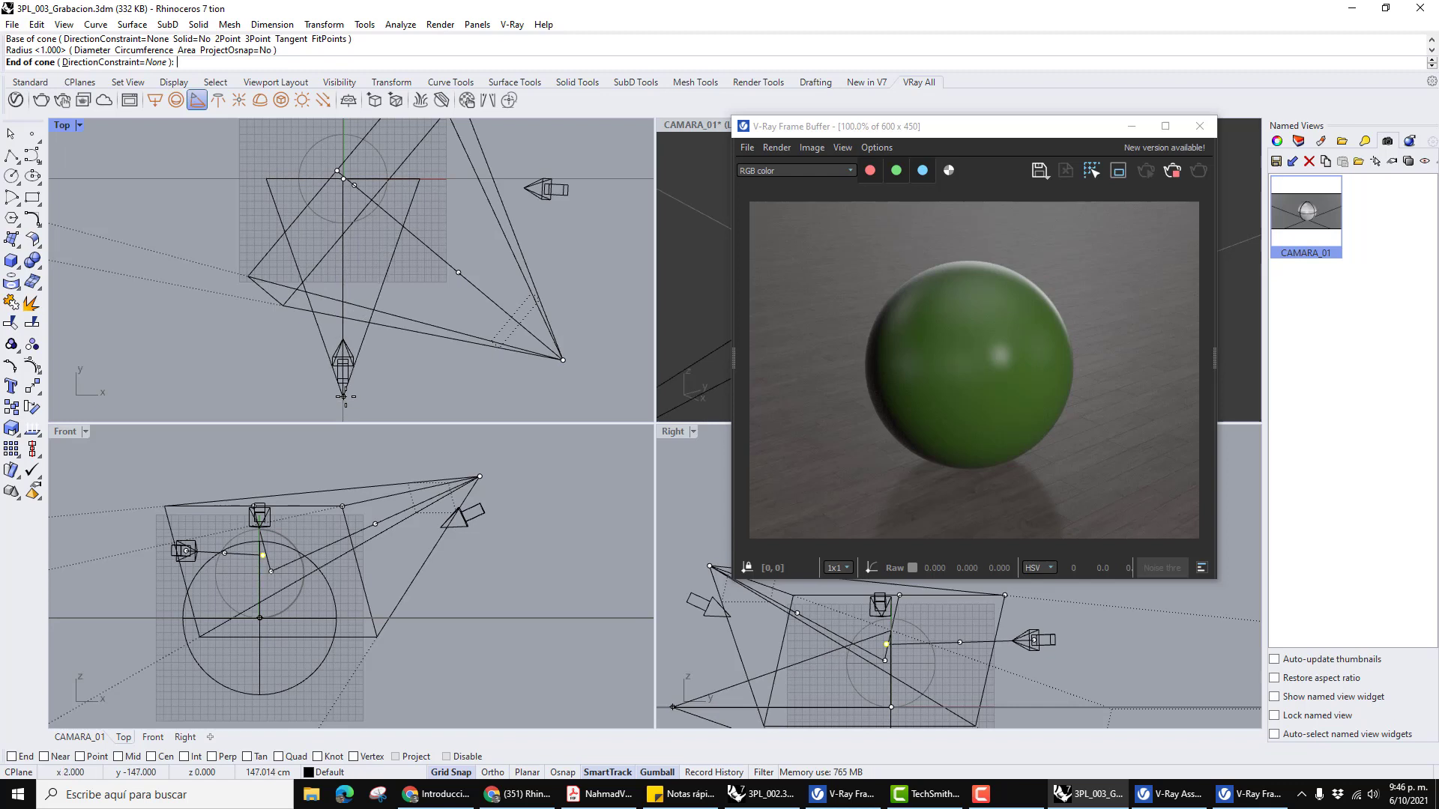
{"action": "key", "text": "F8"}
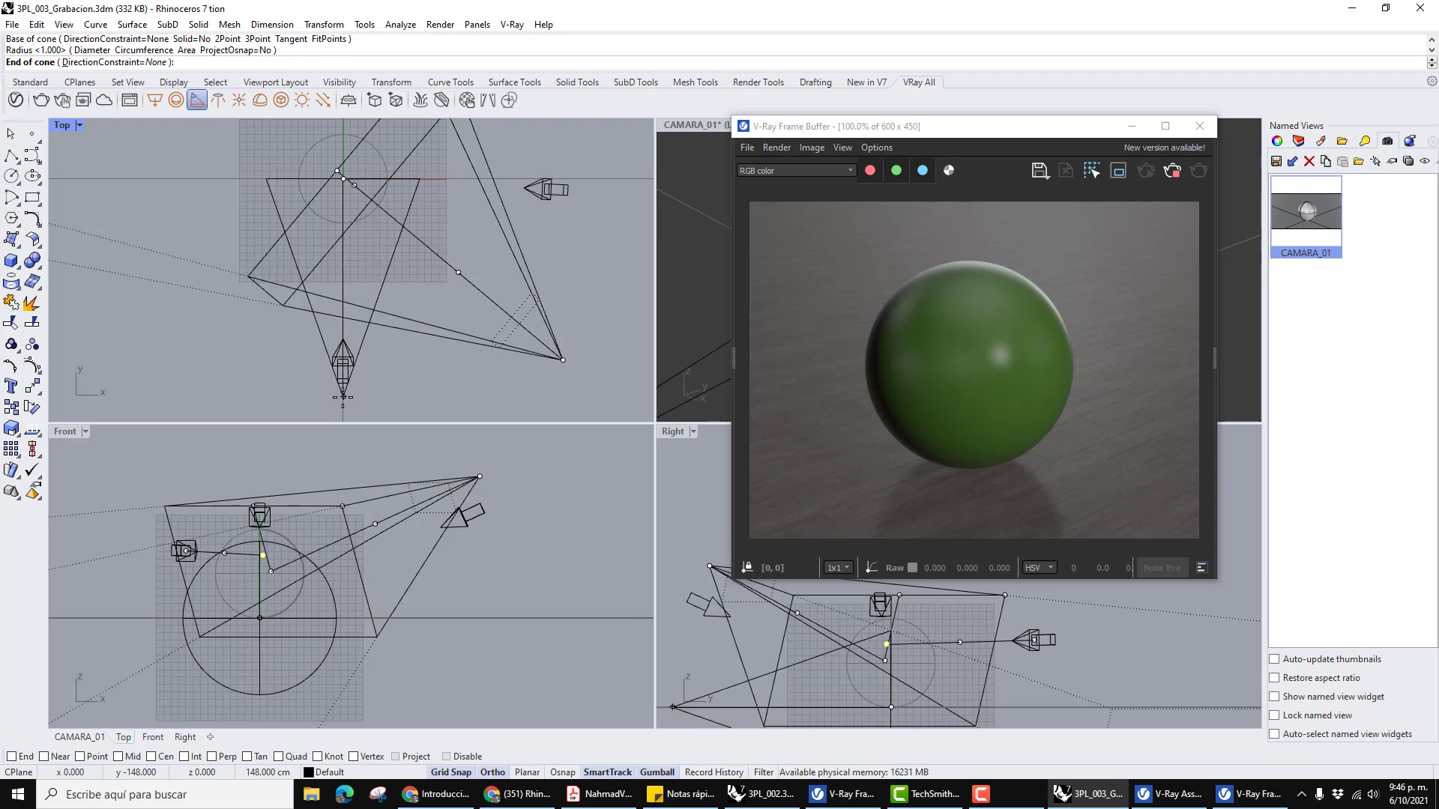
{"action": "left_click", "coordinate": [342, 397]}
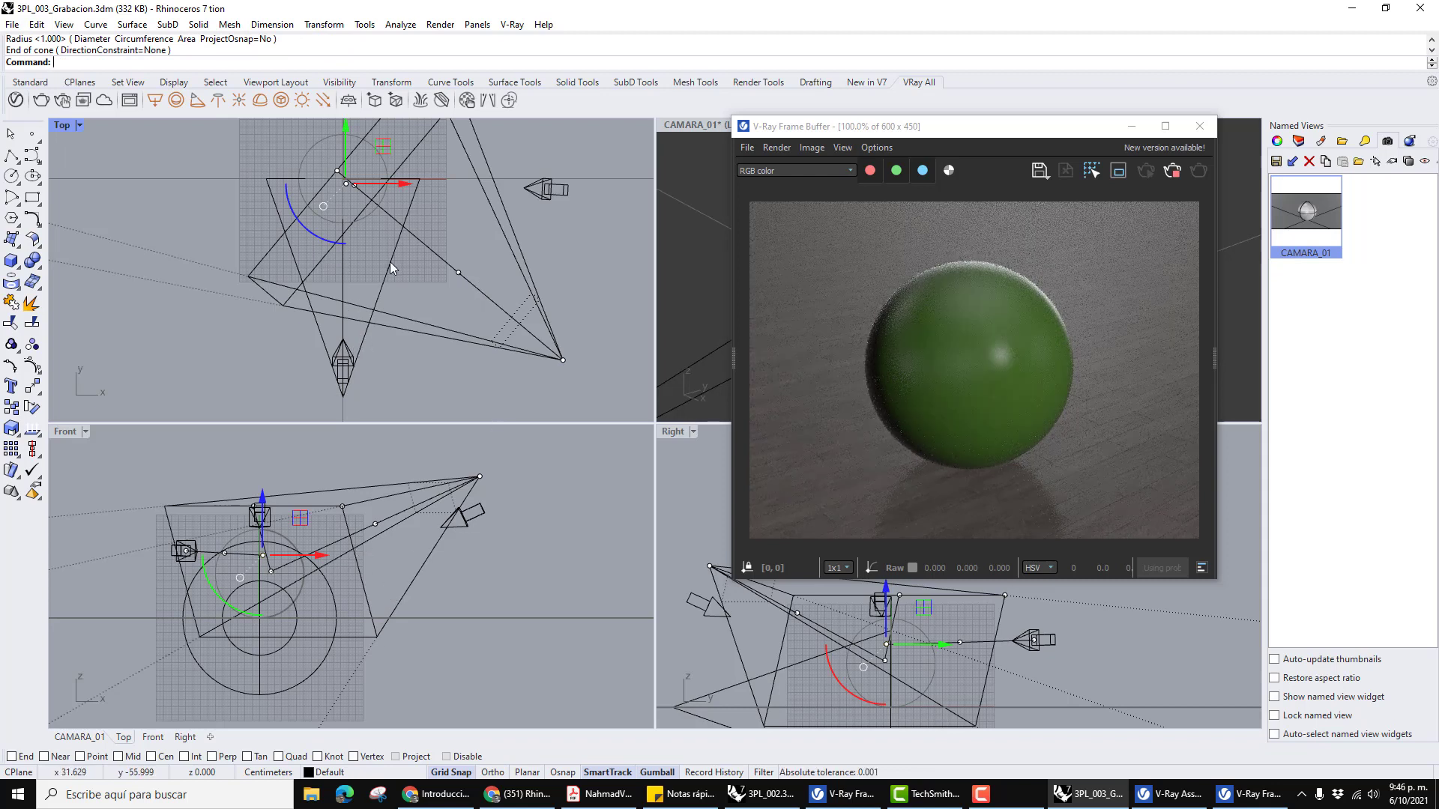
Raise the new spotlight's location point vertically in the Right view until it is about level with the camera's location point.
{"action": "left_click", "coordinate": [364, 335]}
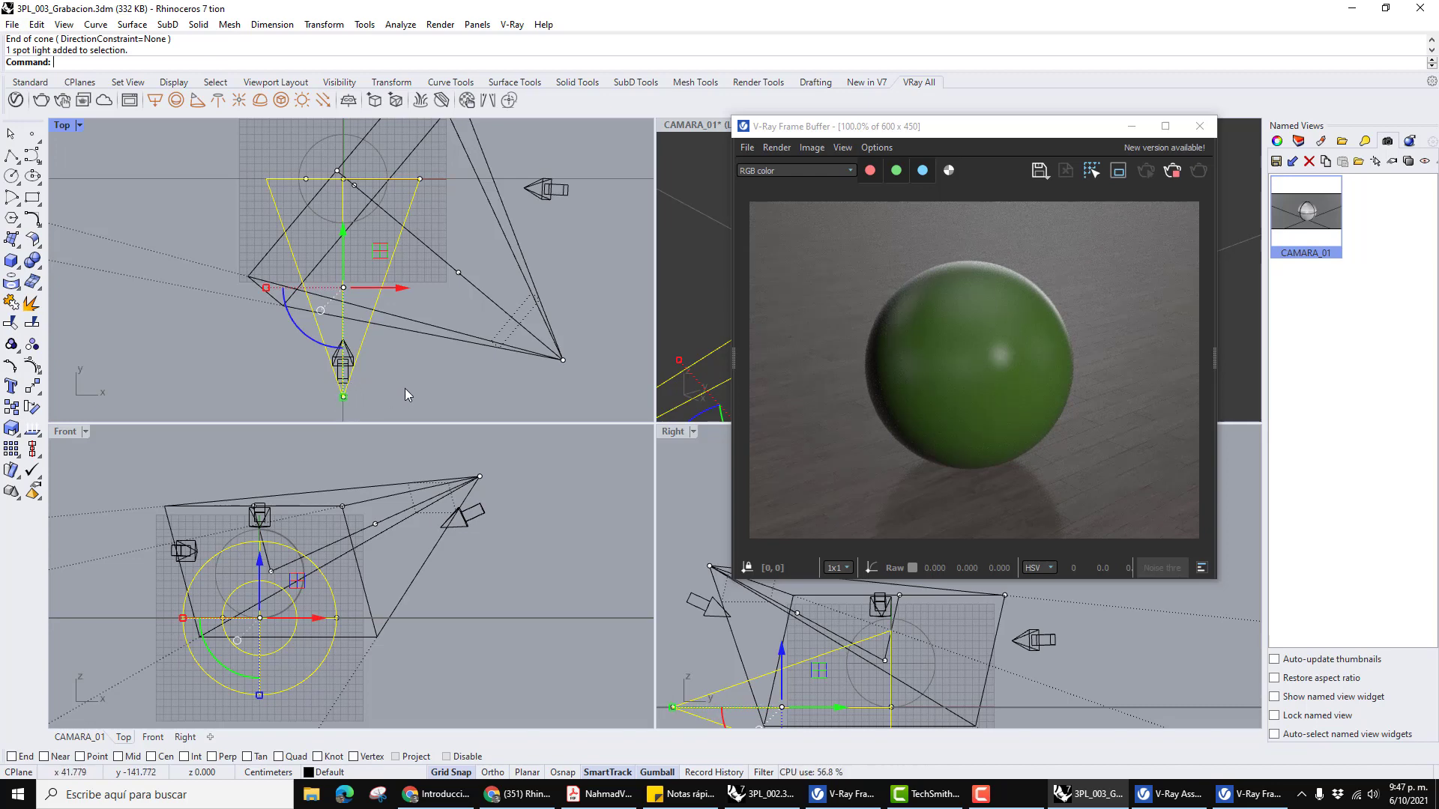
{"action": "left_click", "coordinate": [687, 640]}
{"action": "scroll", "coordinate": [735, 637], "scroll_direction": "down", "scroll_amount": 2}
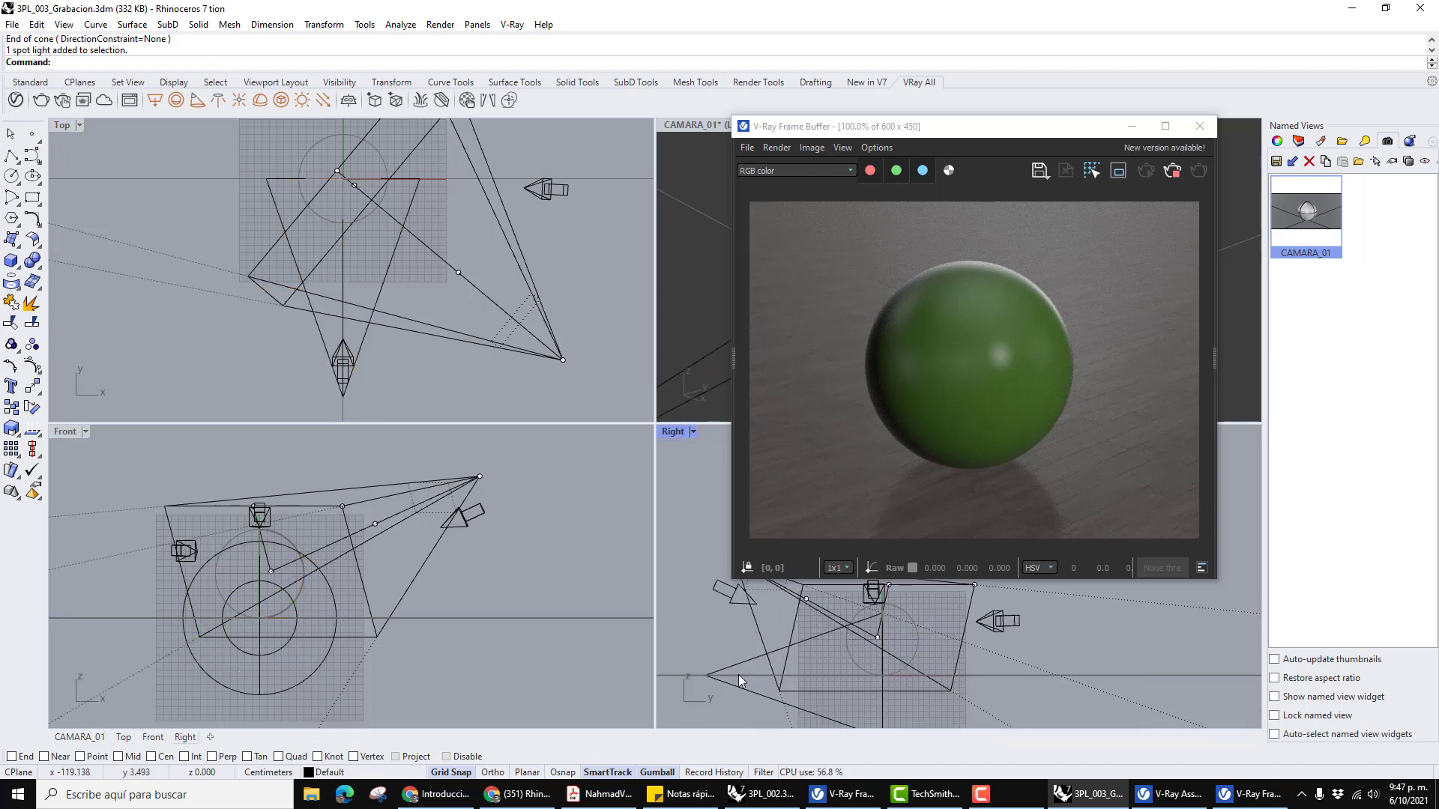
{"action": "left_click", "coordinate": [716, 673]}
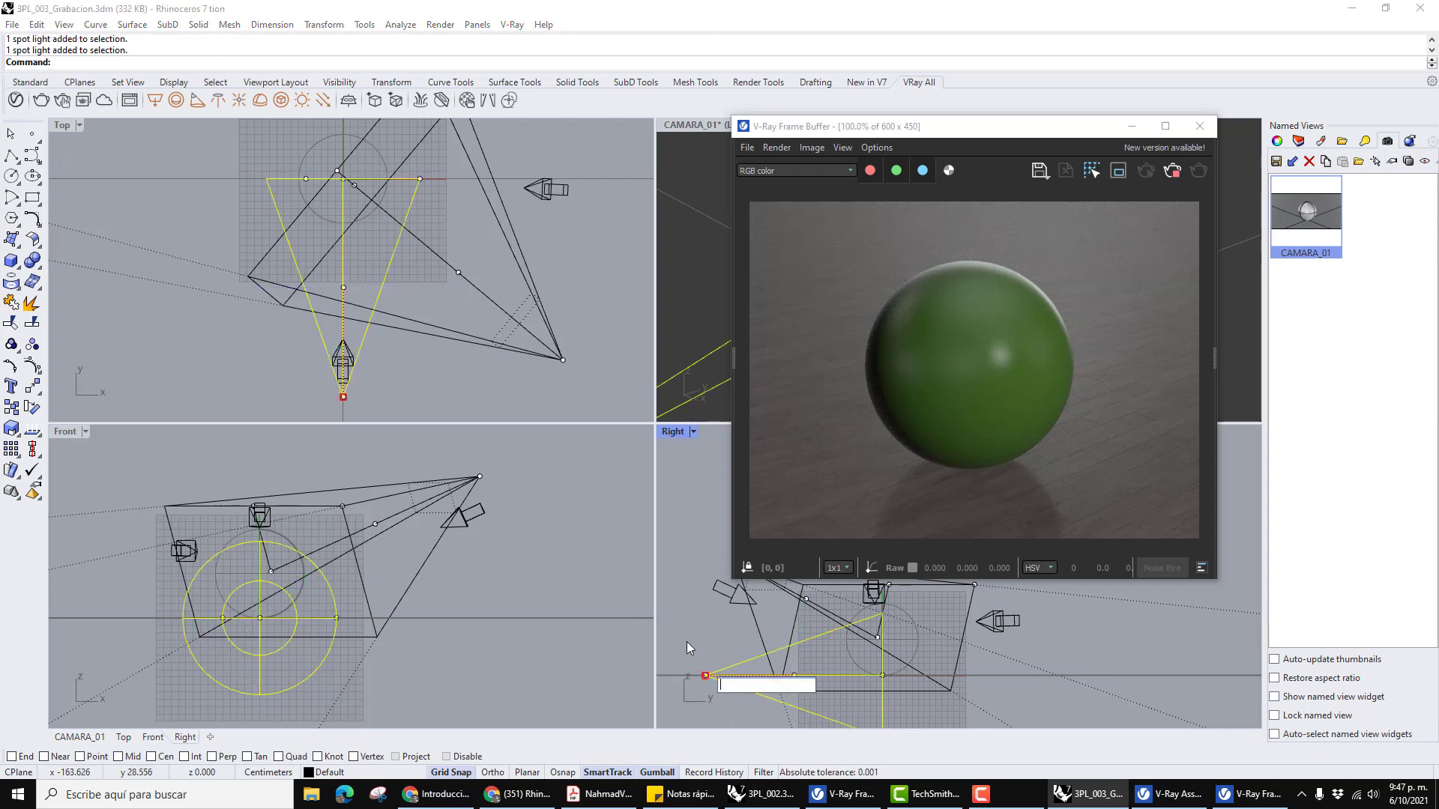
{"action": "left_click", "coordinate": [705, 675]}
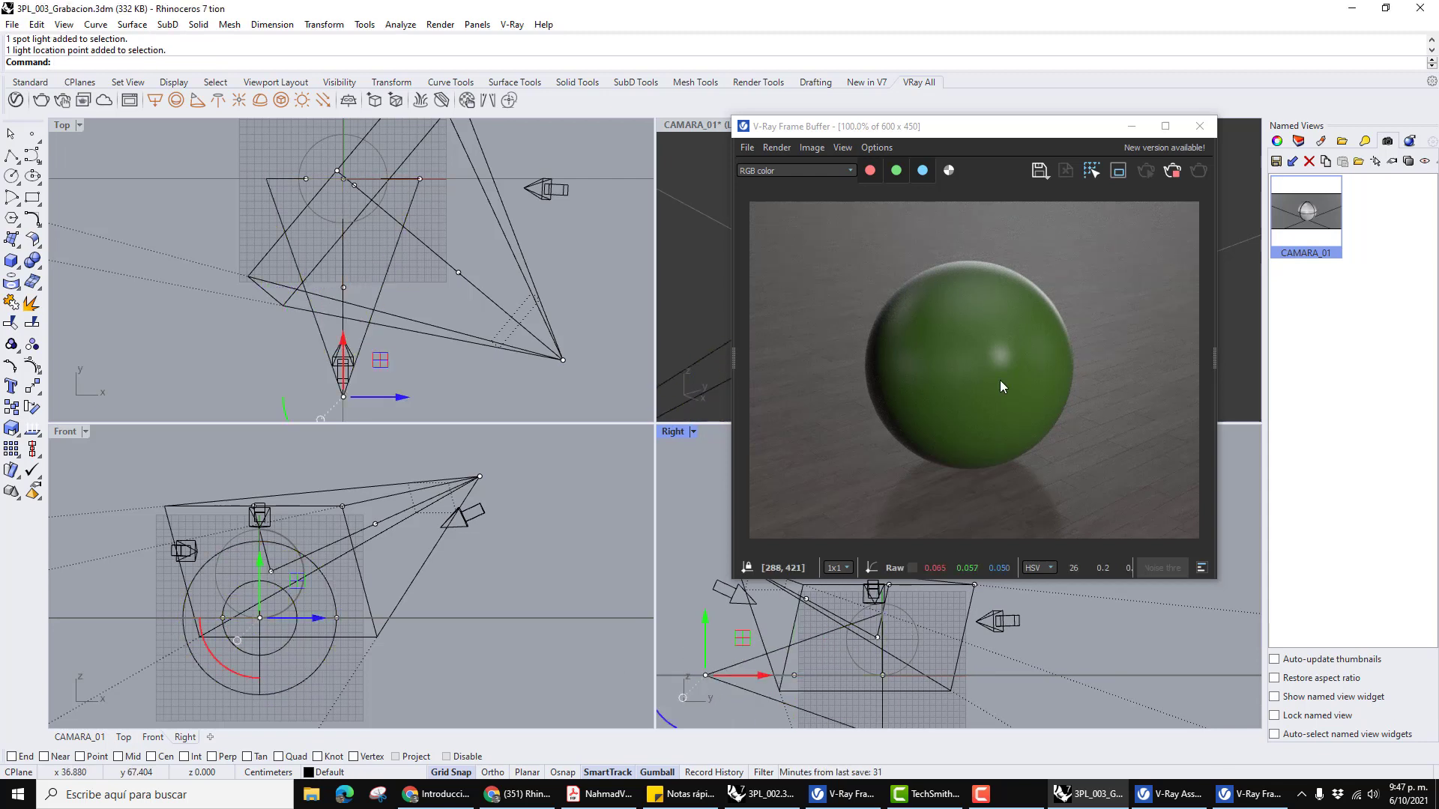
{"action": "left_click_drag", "start_coordinate": [1031, 134], "coordinate": [1181, 56]}
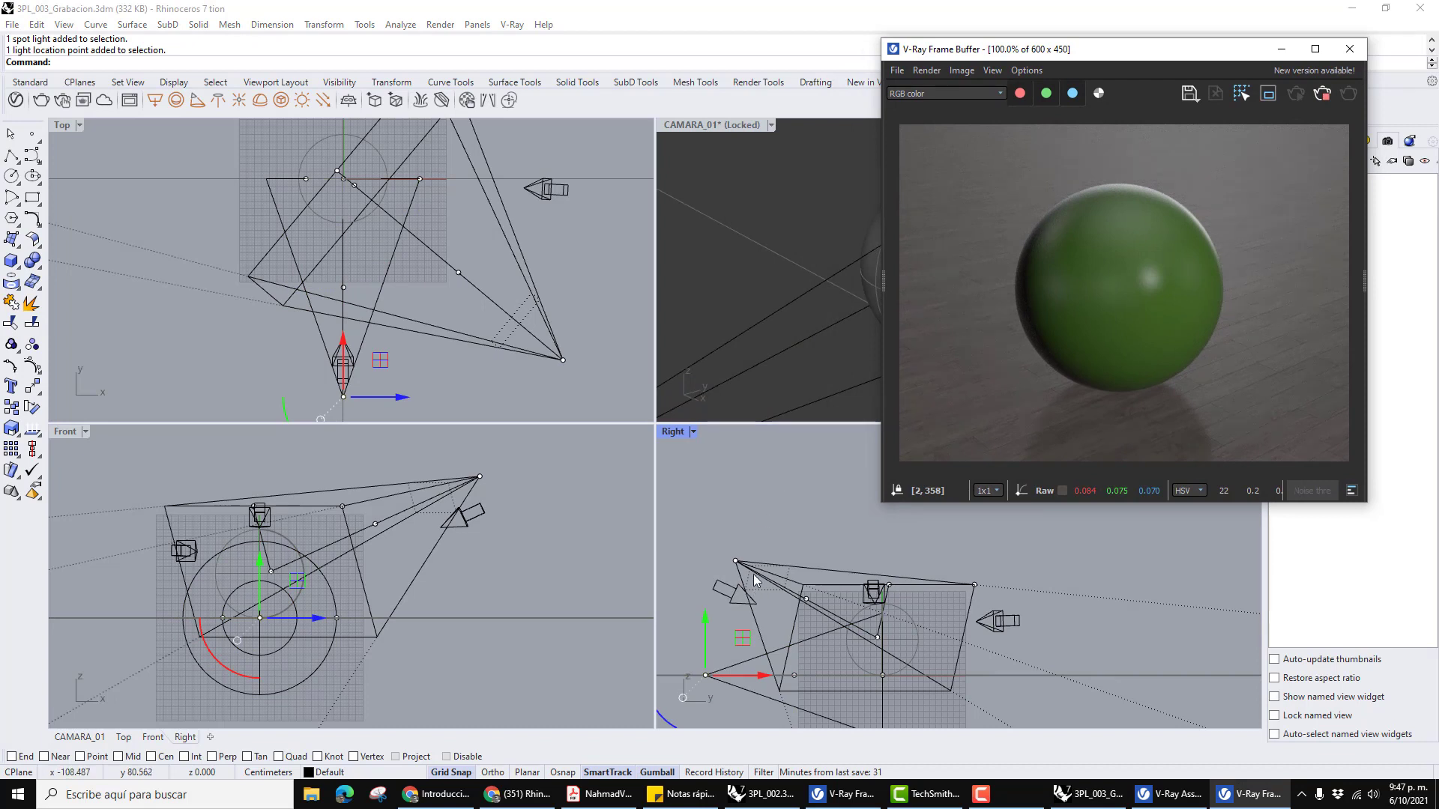
{"action": "right_click_drag", "start_coordinate": [783, 502], "coordinate": [789, 440]}
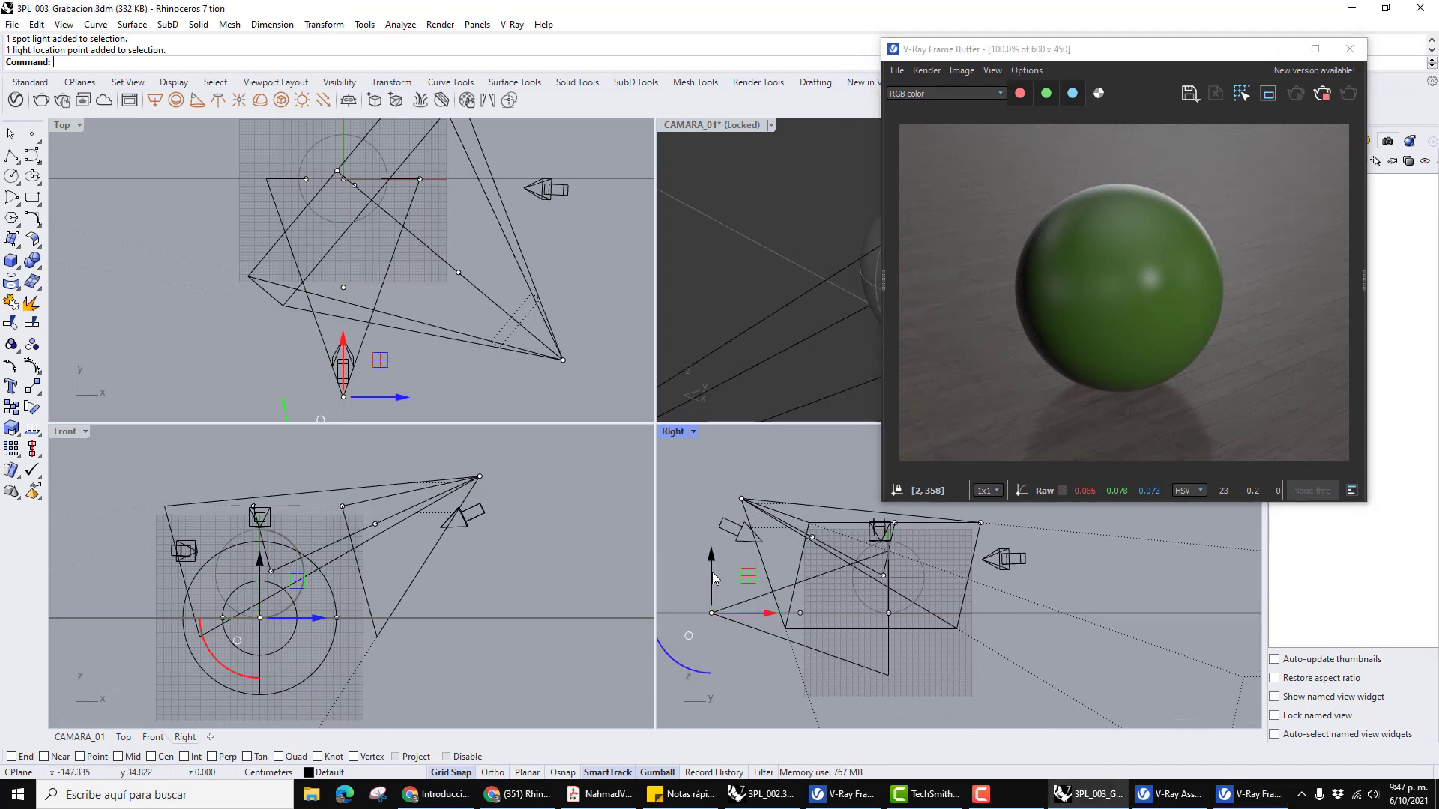
{"action": "left_click_drag", "start_coordinate": [711, 578], "coordinate": [736, 457]}
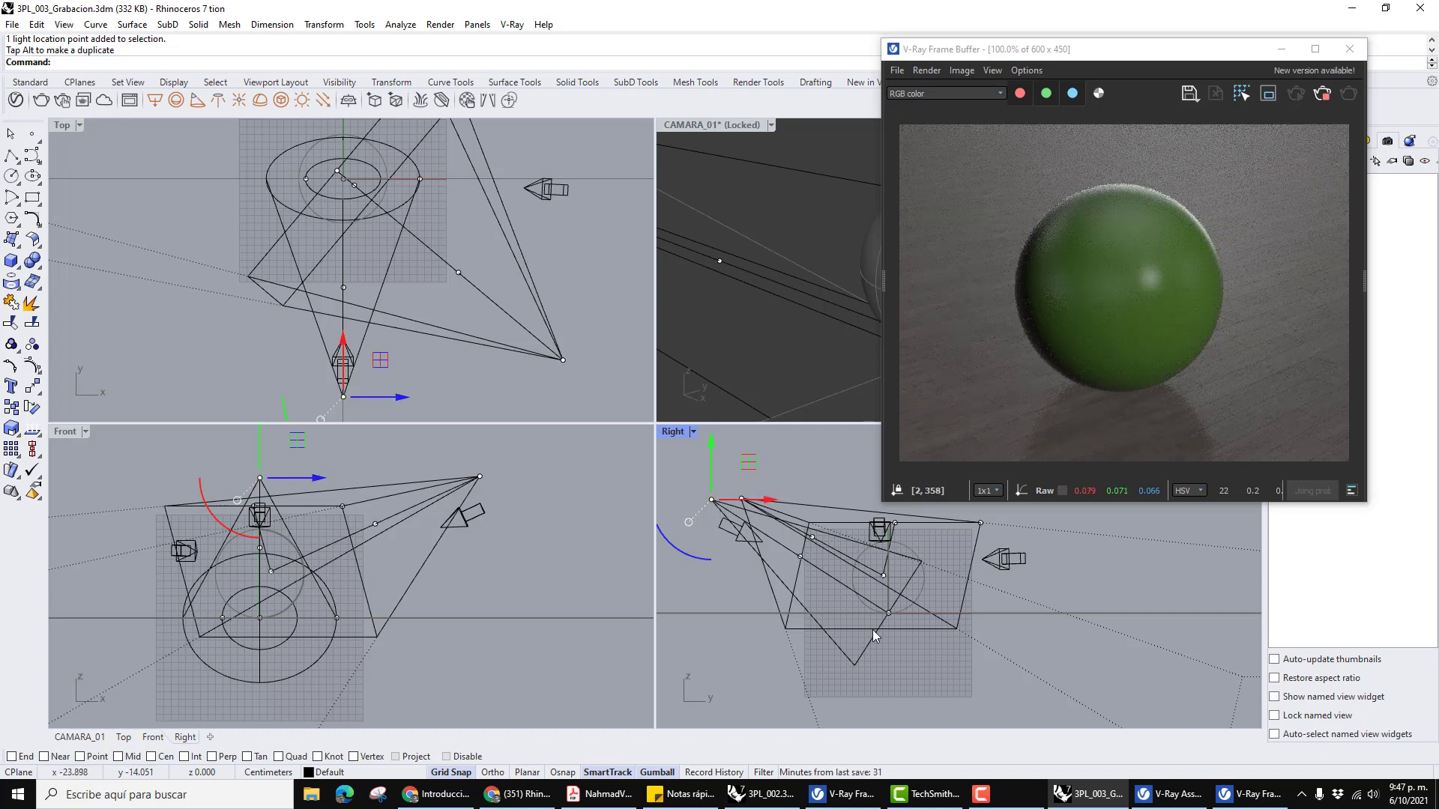
Raise the spotlight's target point 30 cm in the Right view, bringing it near the sphere's centre.
{"action": "left_click", "coordinate": [889, 615]}
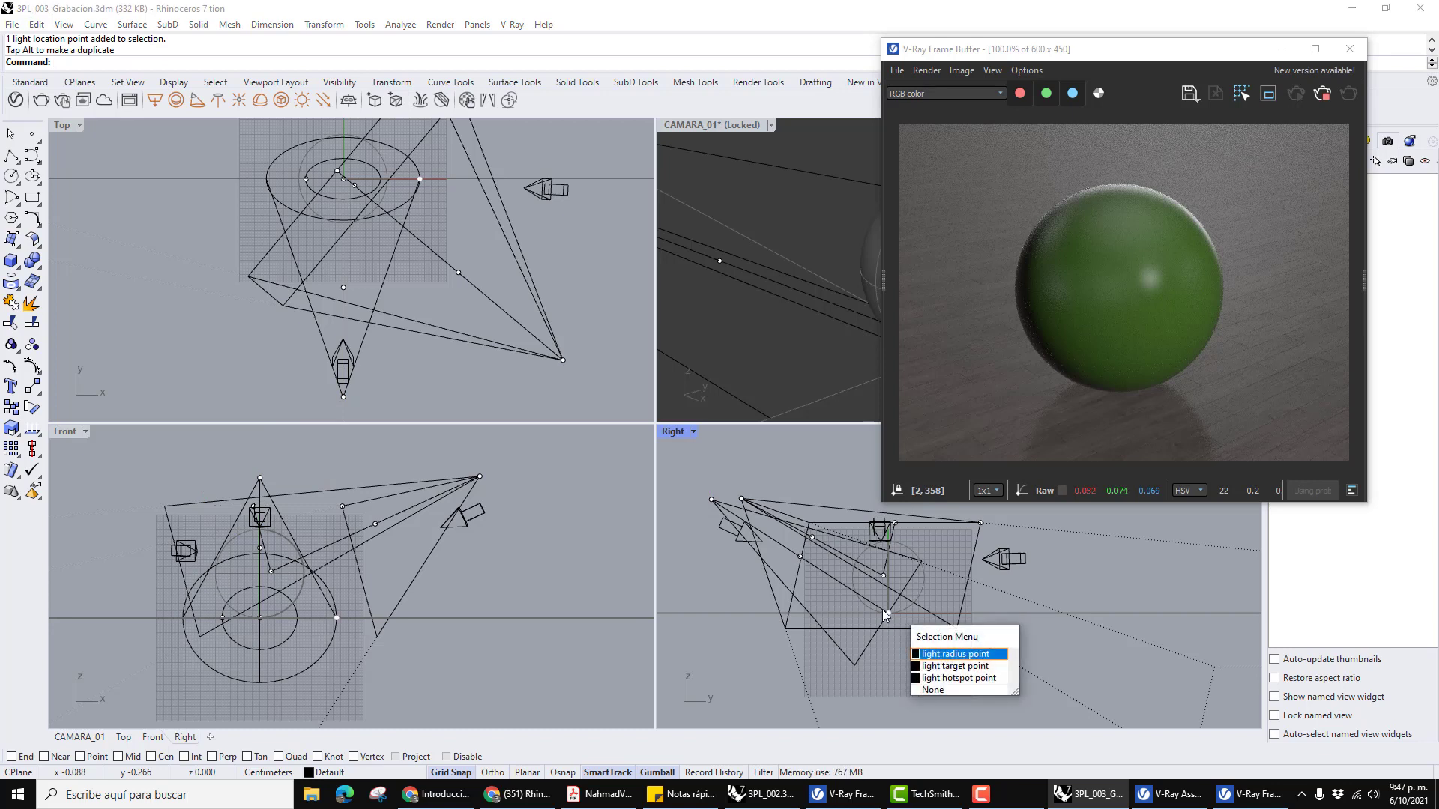
{"action": "left_click", "coordinate": [969, 667]}
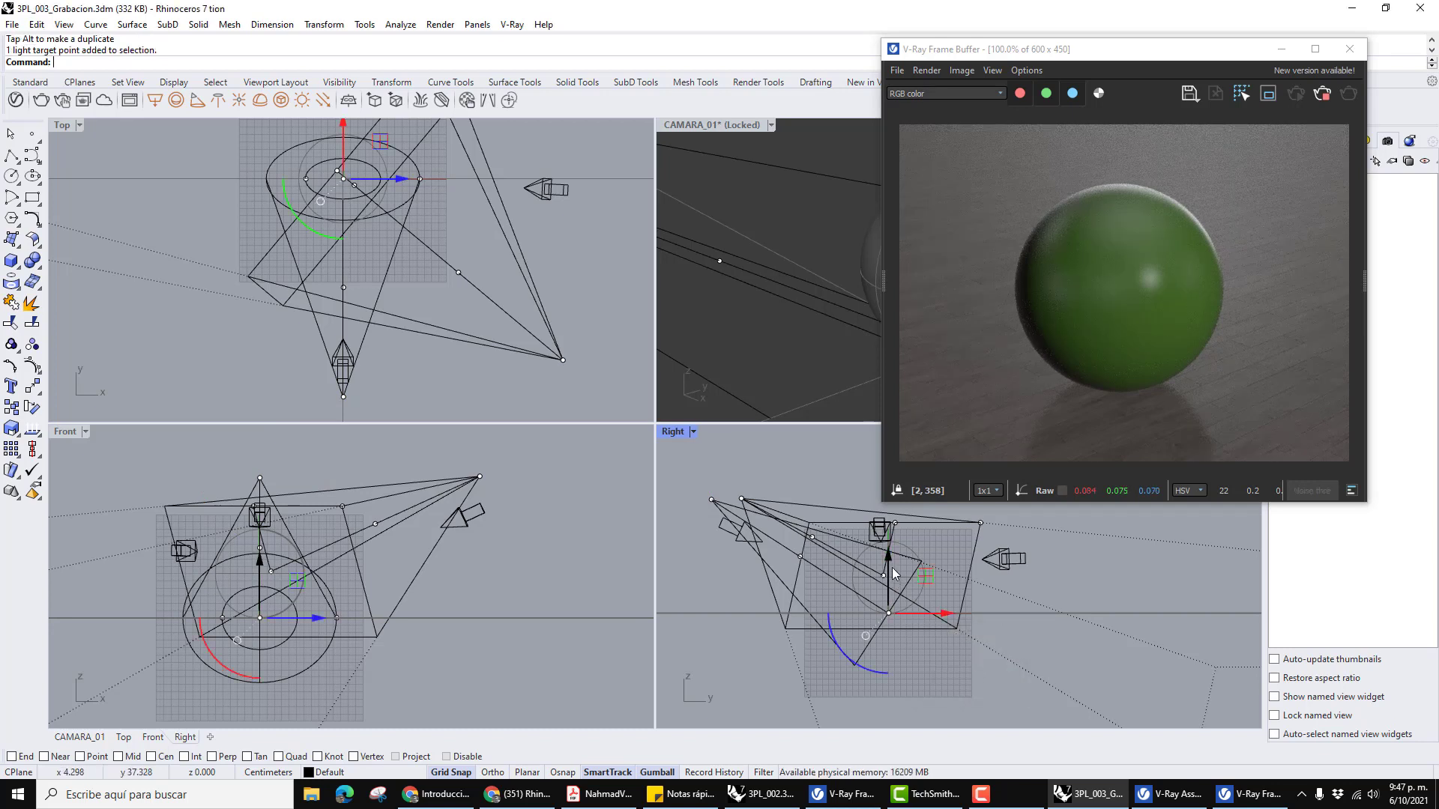
{"action": "left_click_drag", "start_coordinate": [887, 558], "coordinate": [888, 523]}
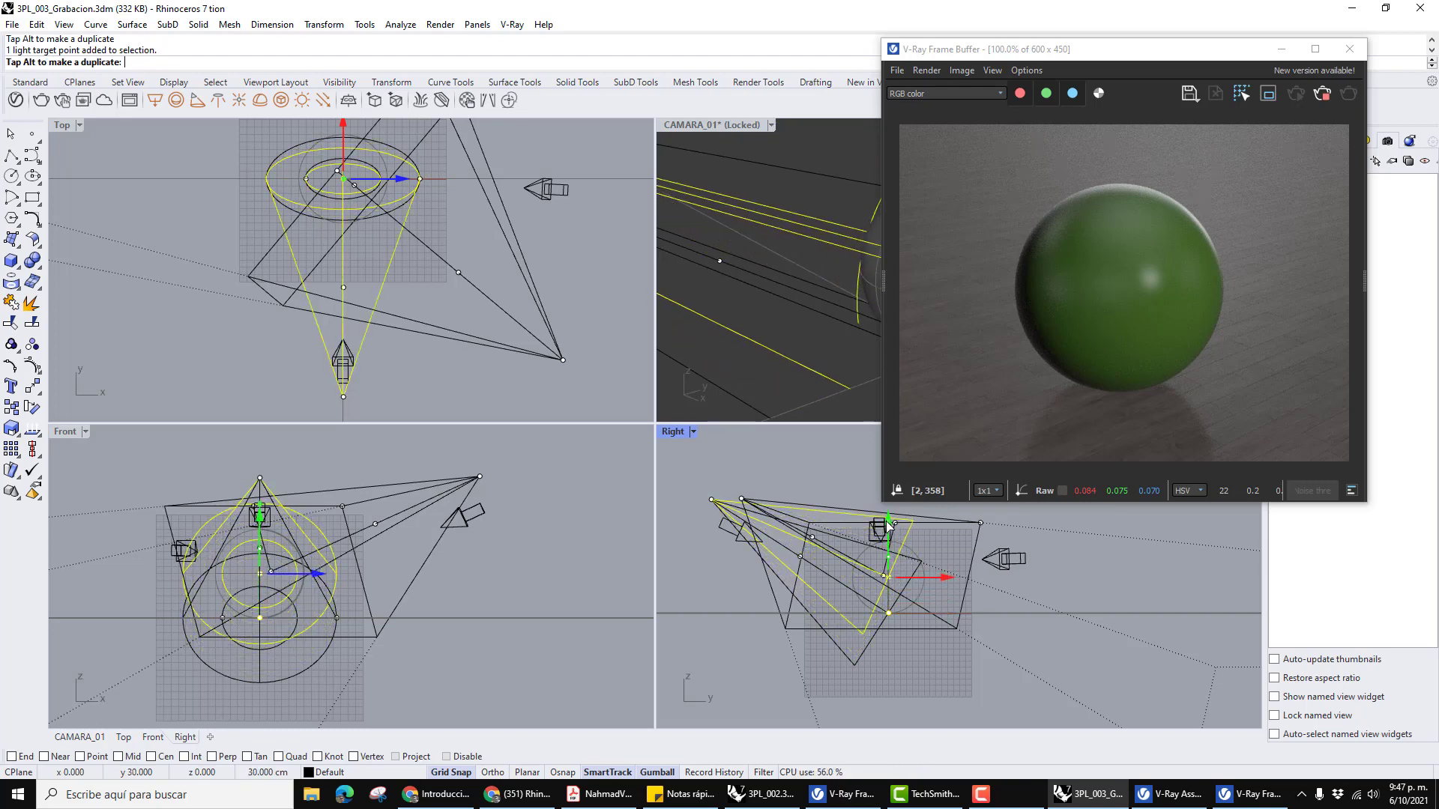
{"action": "scroll", "coordinate": [897, 560], "scroll_direction": "up", "scroll_amount": 2}
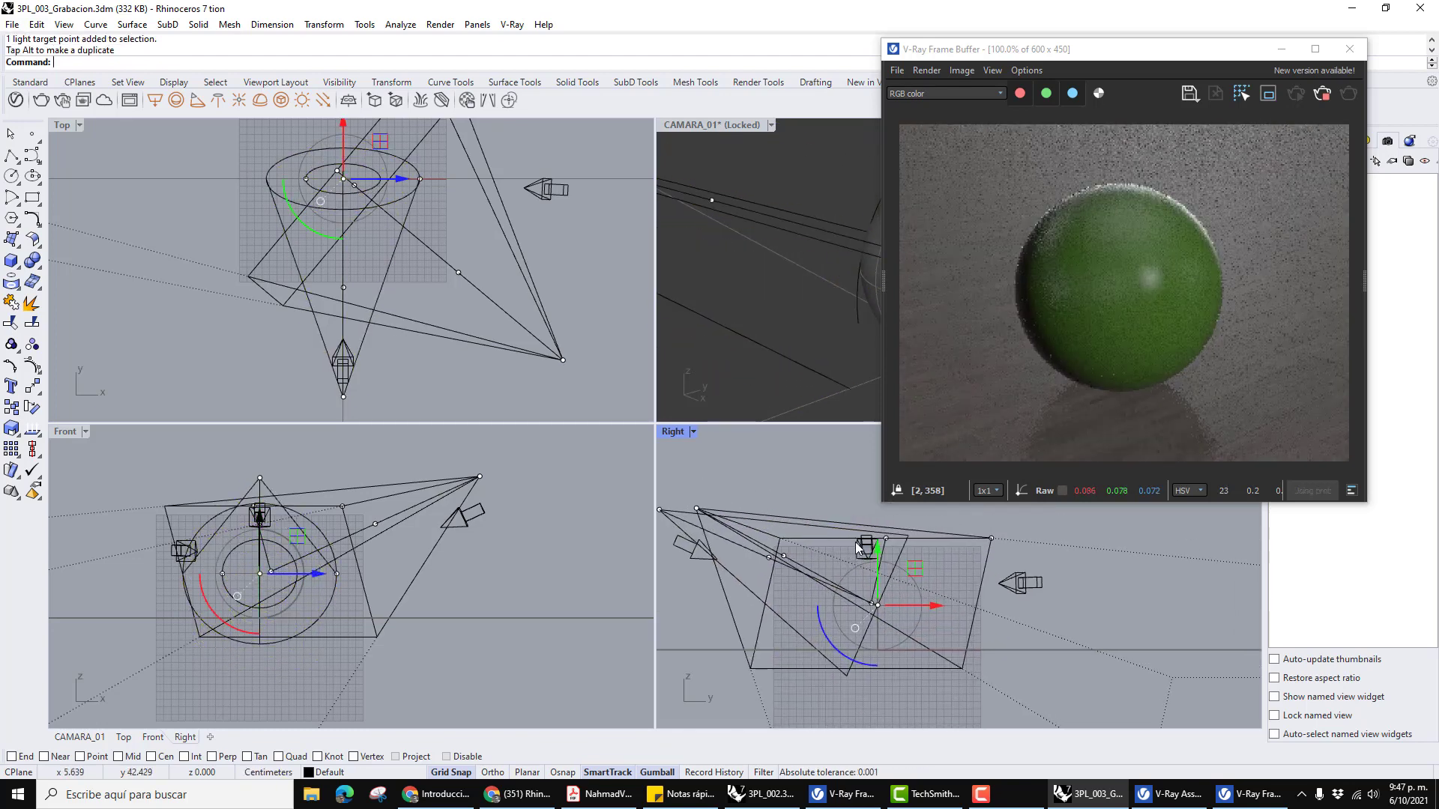
Widen the new spotlight's outer cone slightly in the Top view by moving its radius point outward along X.
{"action": "left_click", "coordinate": [794, 521]}
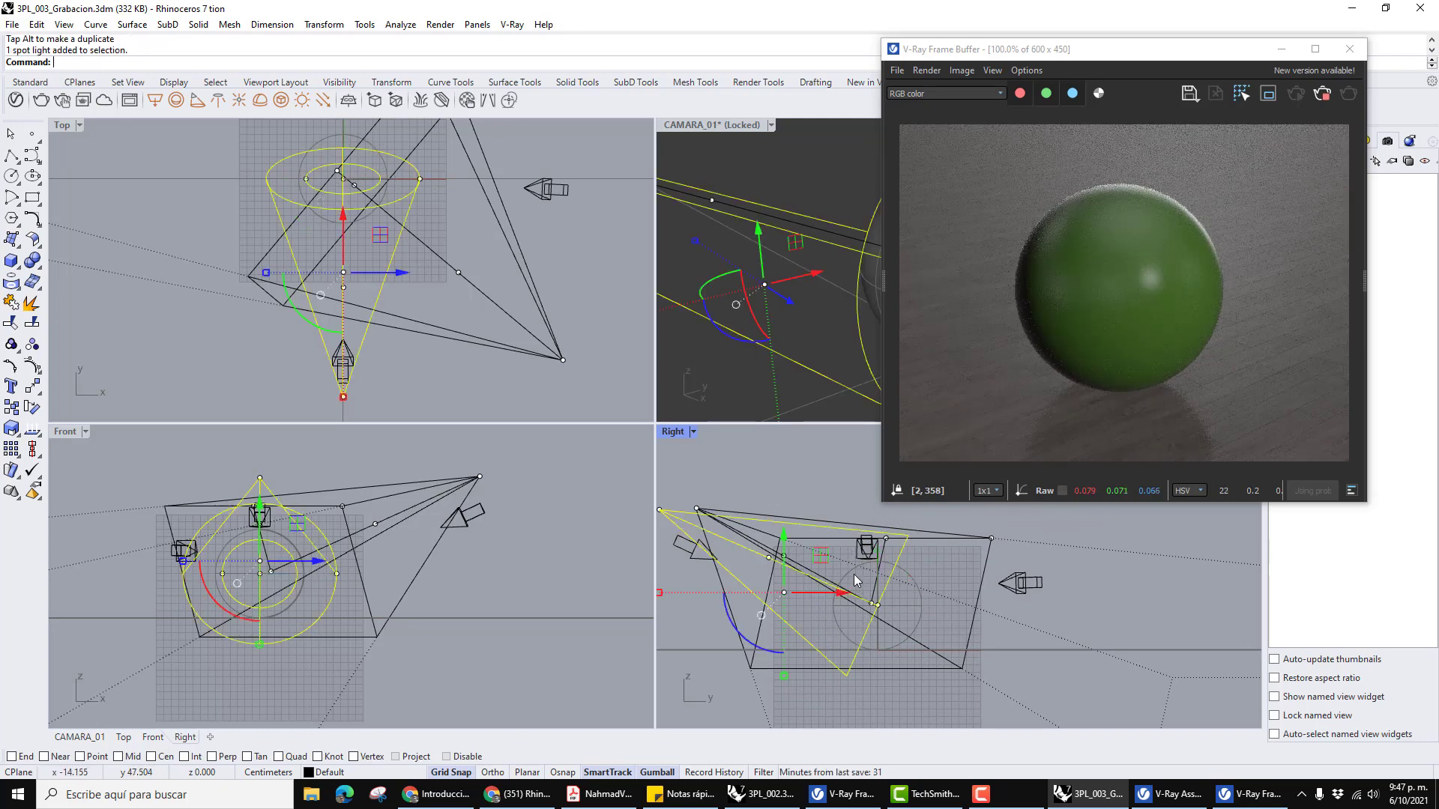
{"action": "scroll", "coordinate": [349, 213], "scroll_direction": "up", "scroll_amount": 3}
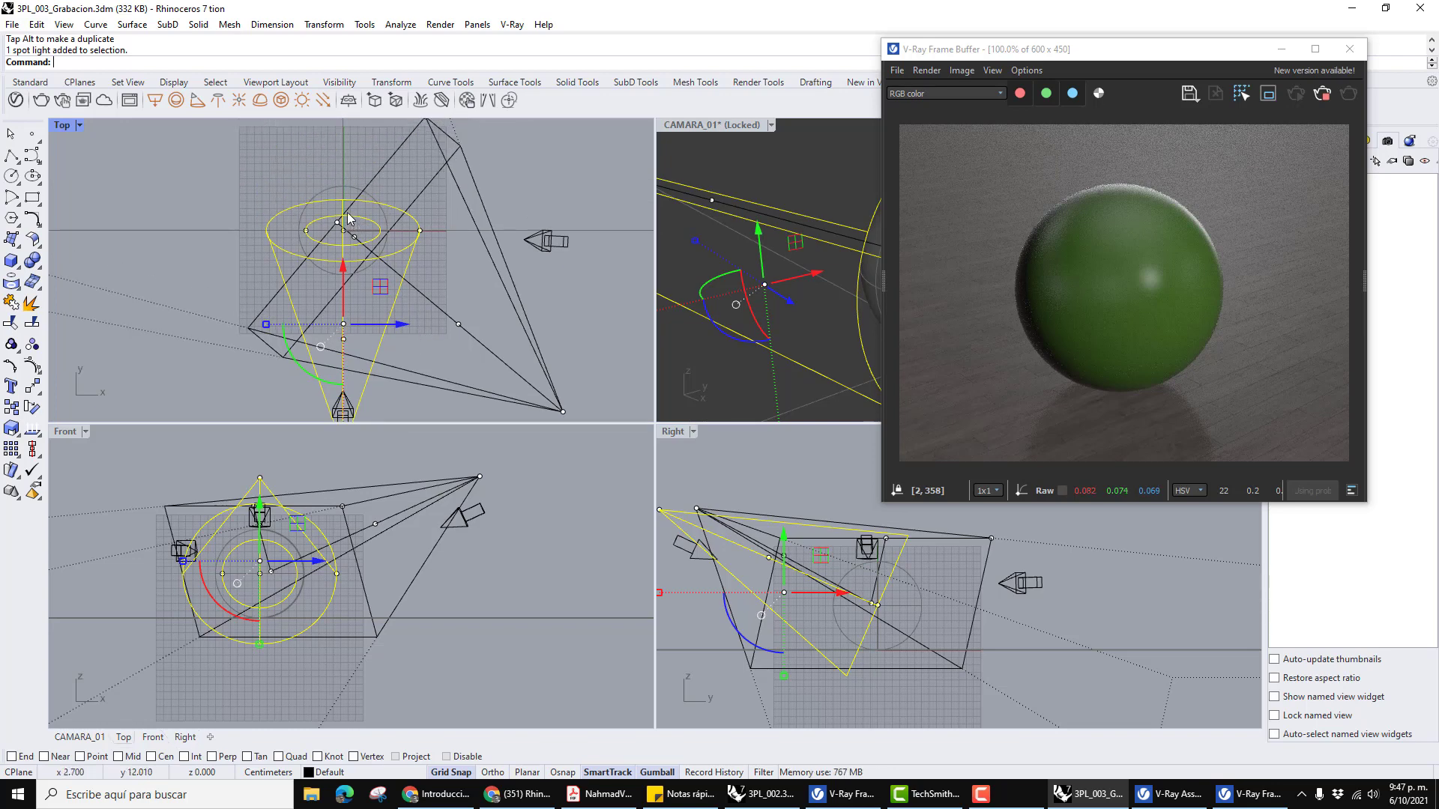
{"action": "scroll", "coordinate": [336, 405], "scroll_direction": "down", "scroll_amount": 3}
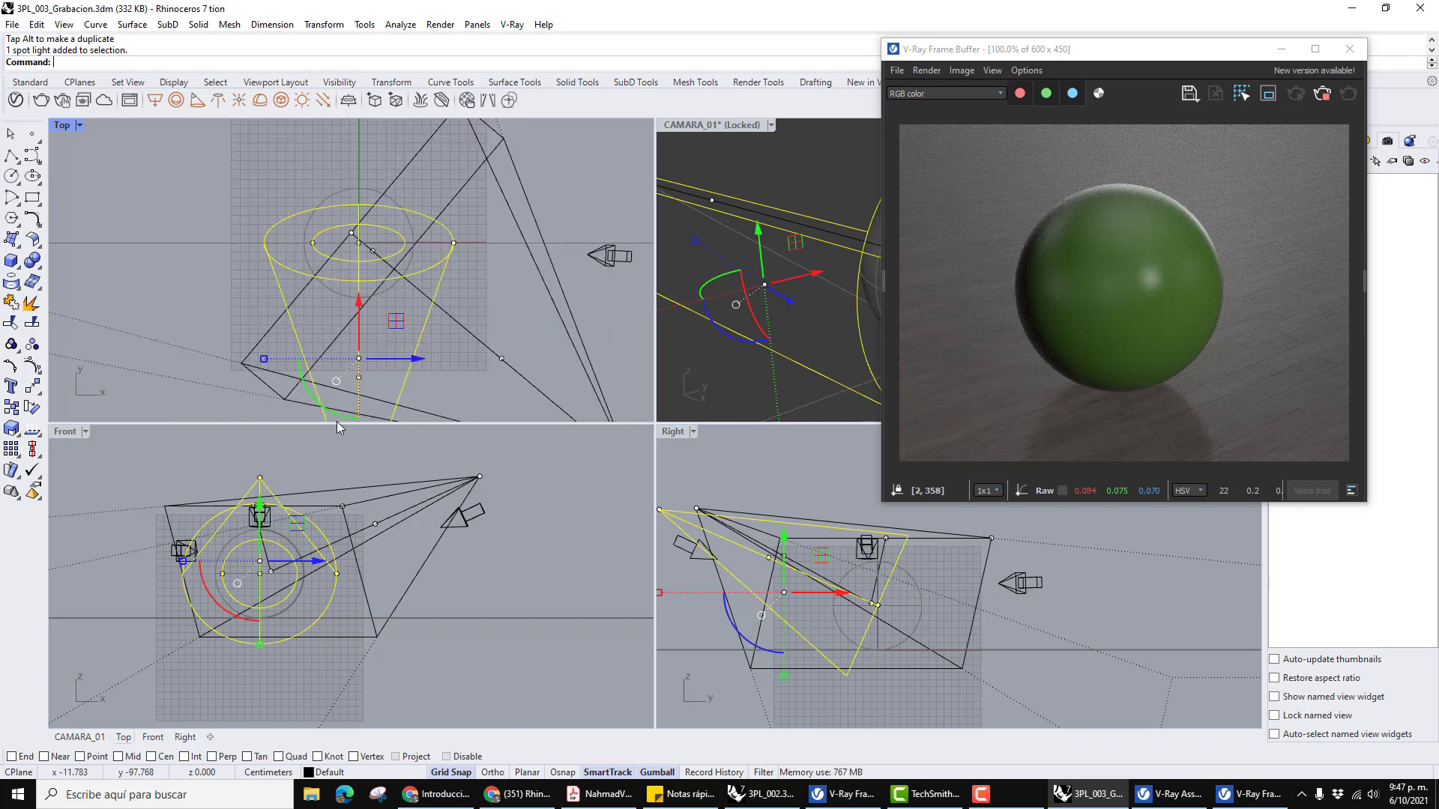
{"action": "key", "text": "Escape"}
{"action": "right_click_drag", "start_coordinate": [369, 381], "coordinate": [430, 302]}
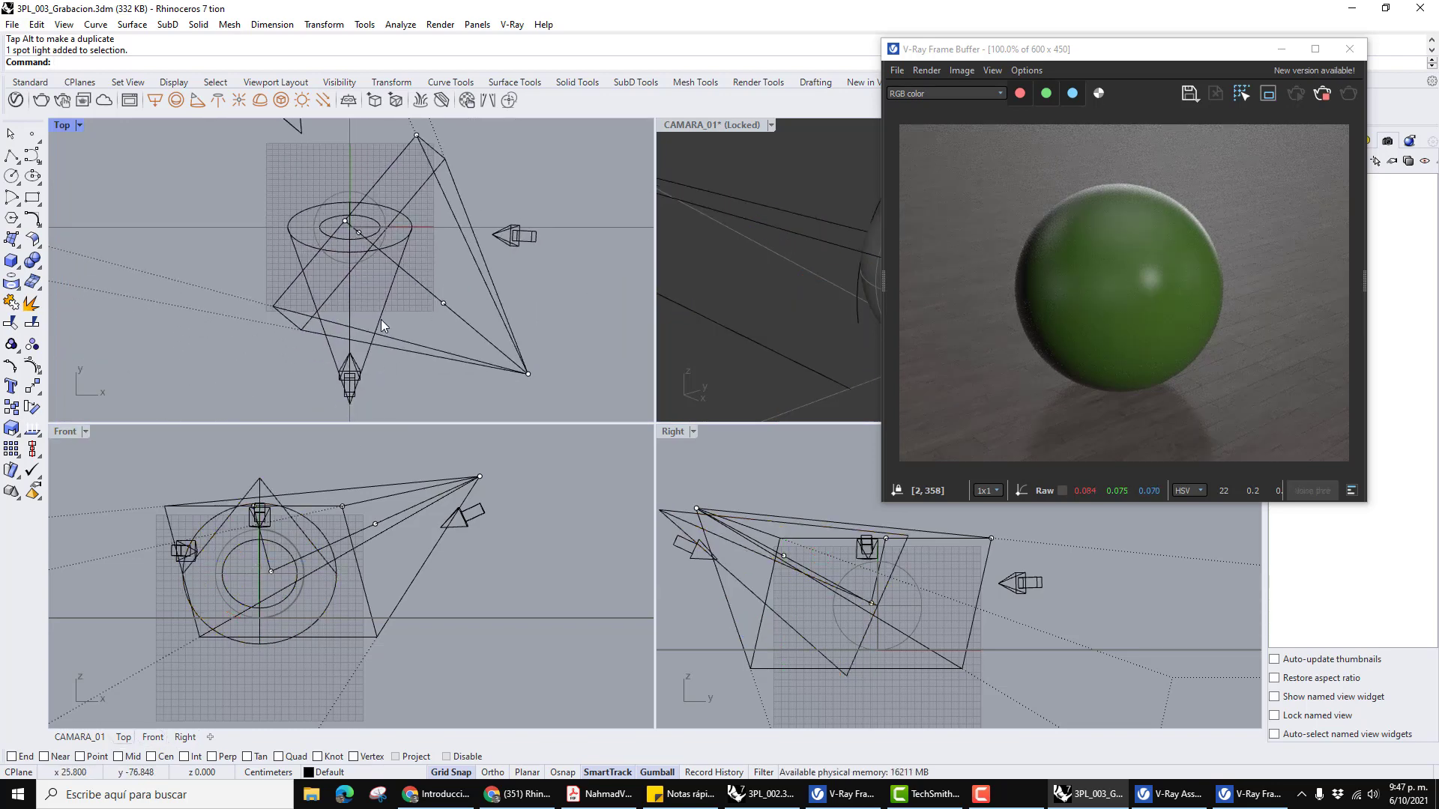
{"action": "left_click", "coordinate": [380, 319]}
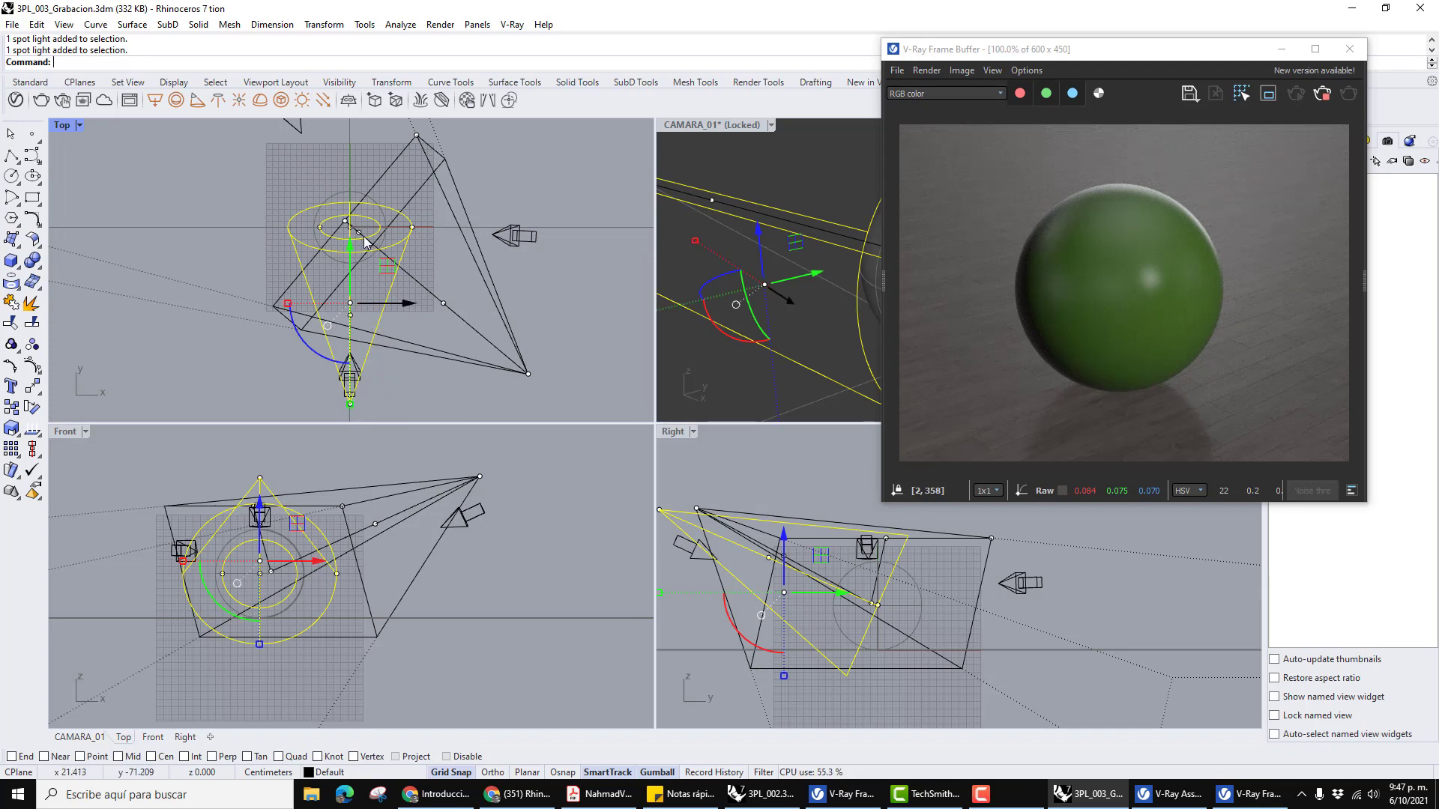
{"action": "scroll", "coordinate": [362, 236], "scroll_direction": "up", "scroll_amount": 5}
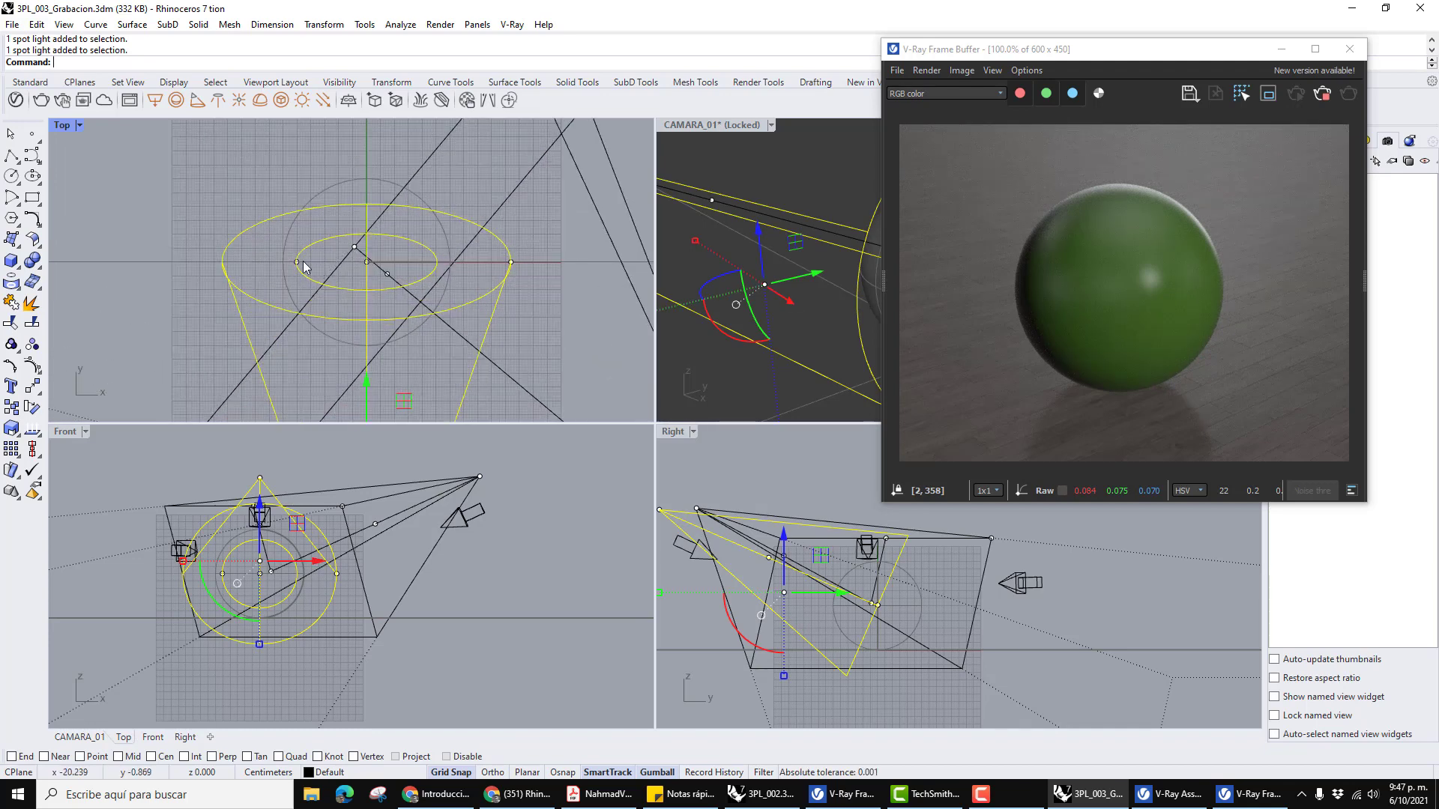
{"action": "left_click", "coordinate": [510, 261]}
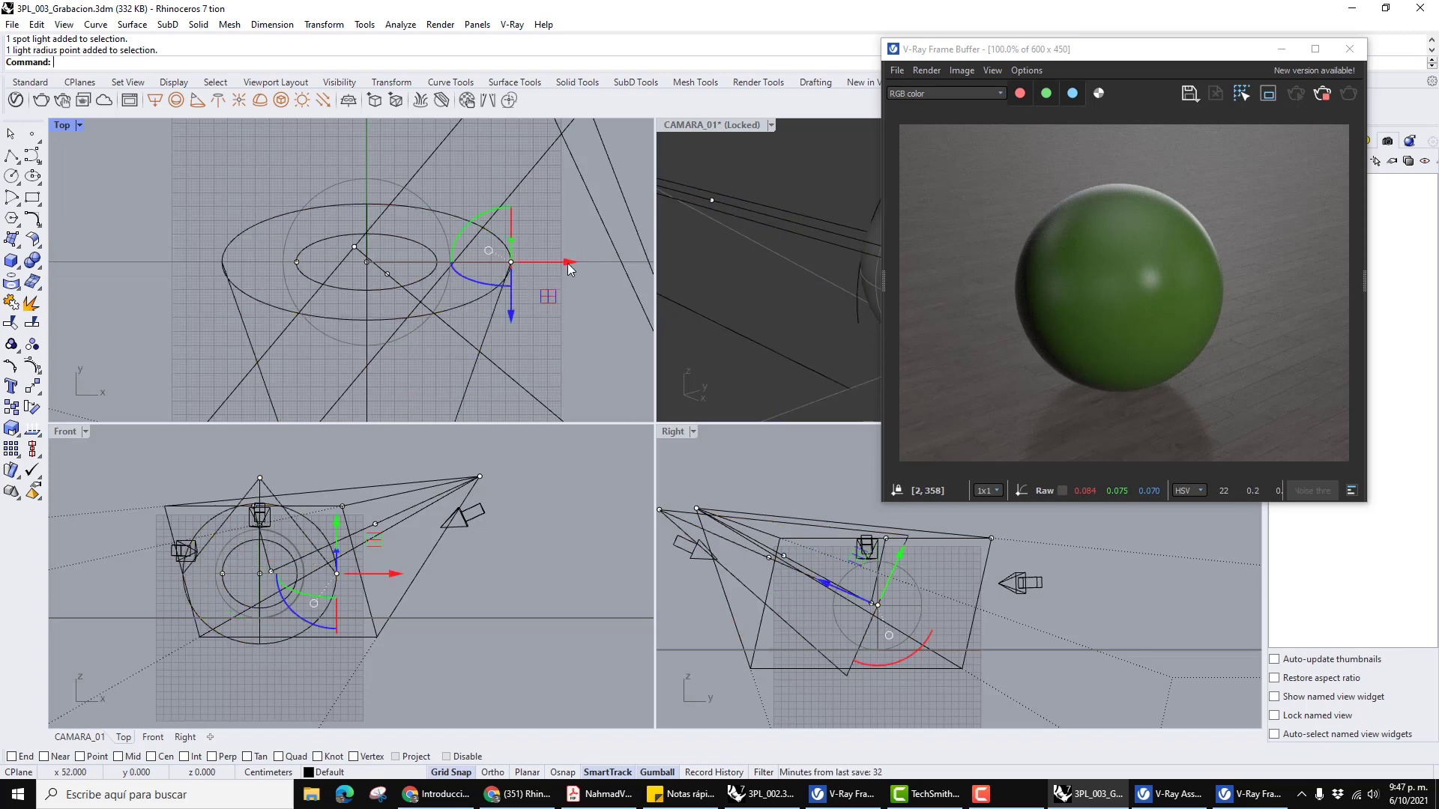
{"action": "left_click_drag", "start_coordinate": [568, 263], "coordinate": [583, 262]}
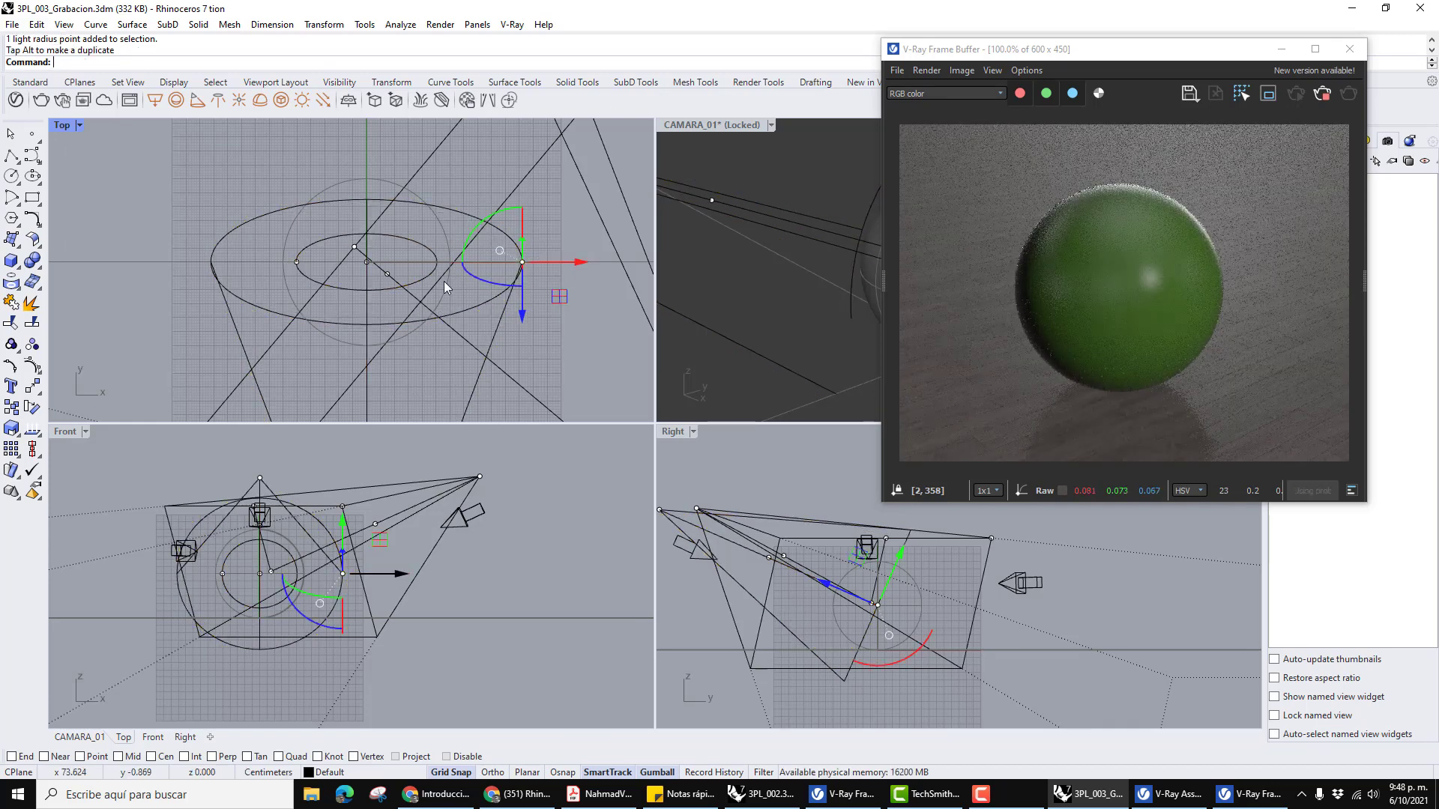
Enlarge the spotlight's inner hotspot circle in the Top view by moving its hotspot point outward along X.
{"action": "left_click", "coordinate": [297, 263]}
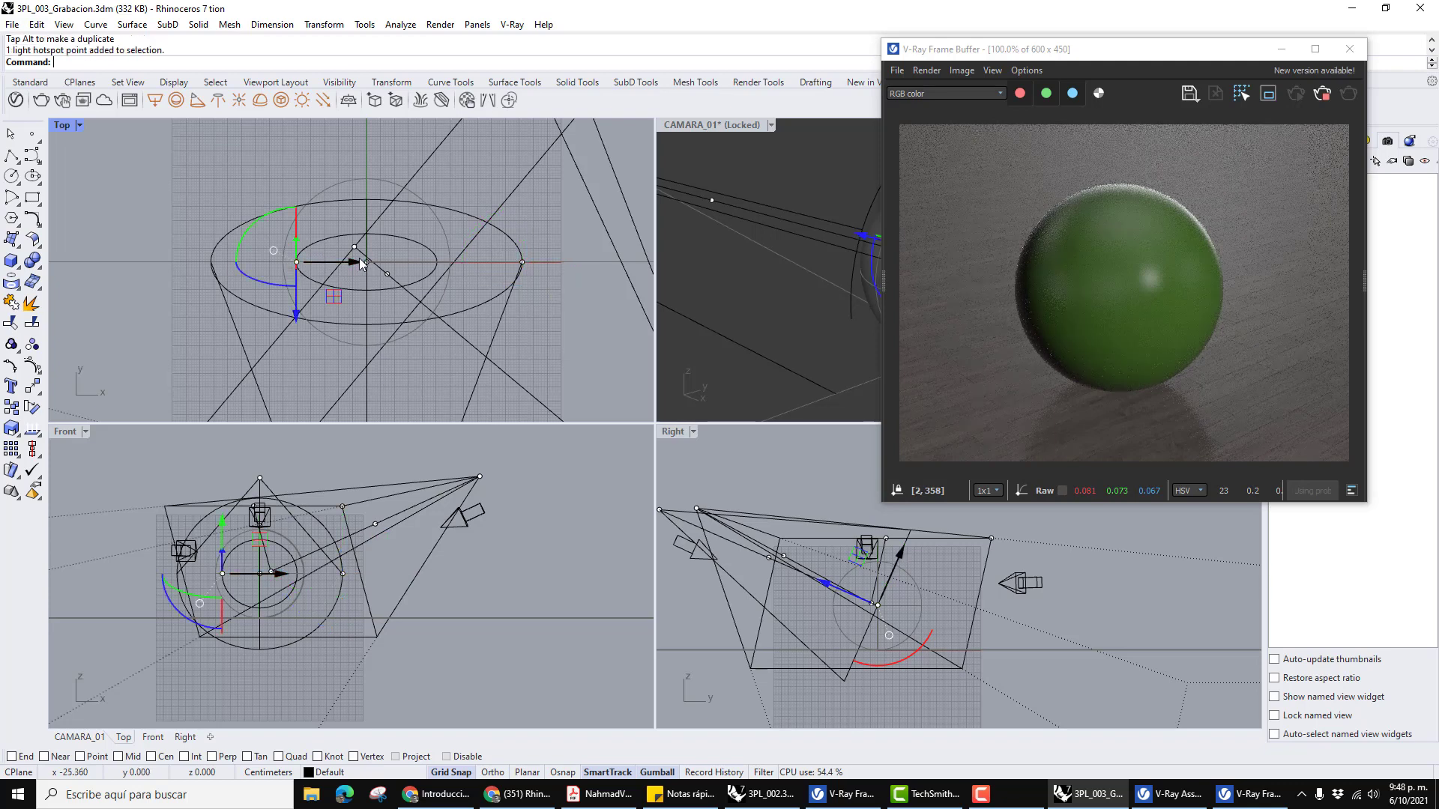
{"action": "left_click_drag", "start_coordinate": [355, 267], "coordinate": [333, 267]}
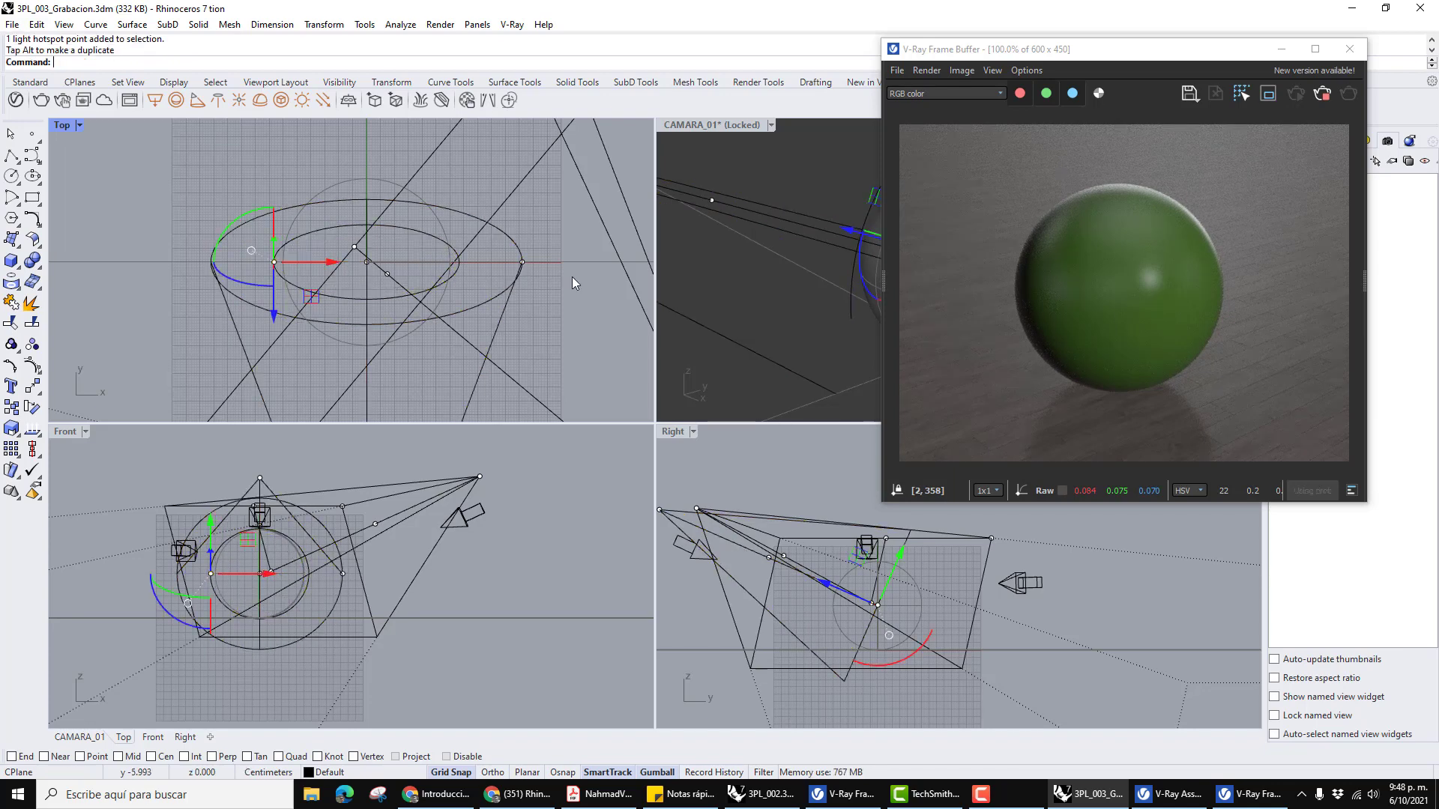
{"action": "key", "text": "Escape"}
{"action": "scroll", "coordinate": [395, 289], "scroll_direction": "down", "scroll_amount": 3}
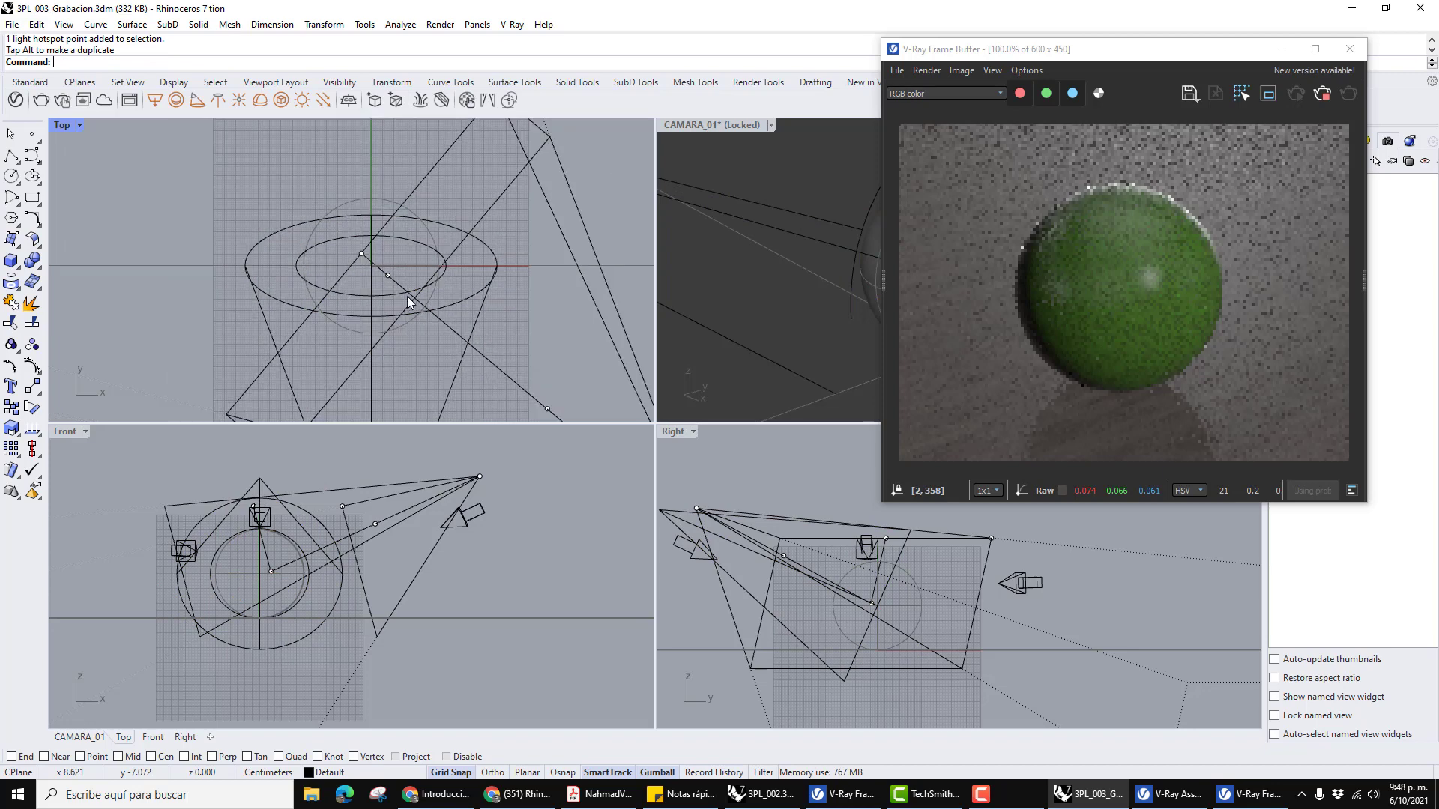
{"action": "right_click_drag", "start_coordinate": [407, 296], "coordinate": [438, 212]}
{"action": "scroll", "coordinate": [507, 248], "scroll_direction": "down", "scroll_amount": 2}
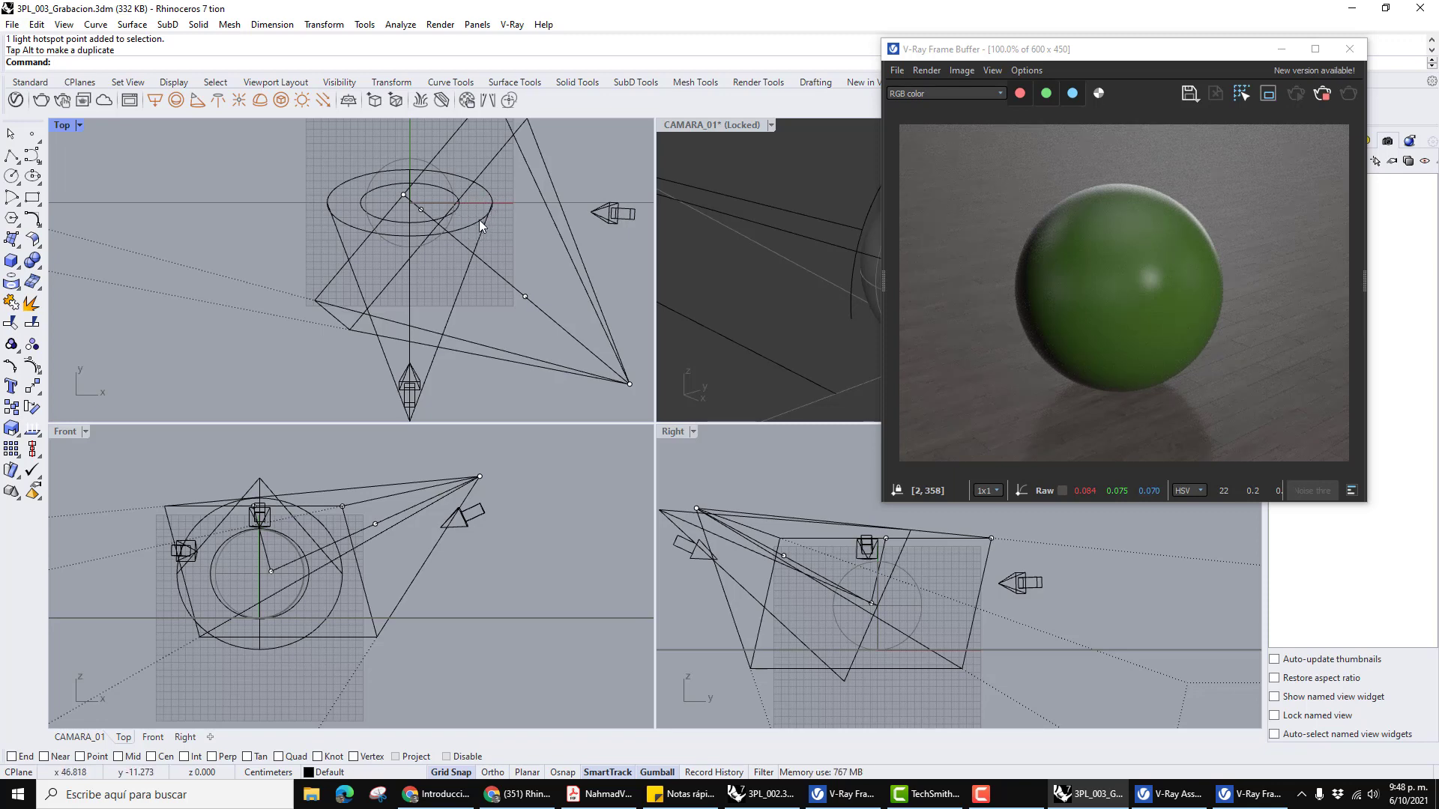
{"action": "left_click", "coordinate": [479, 219]}
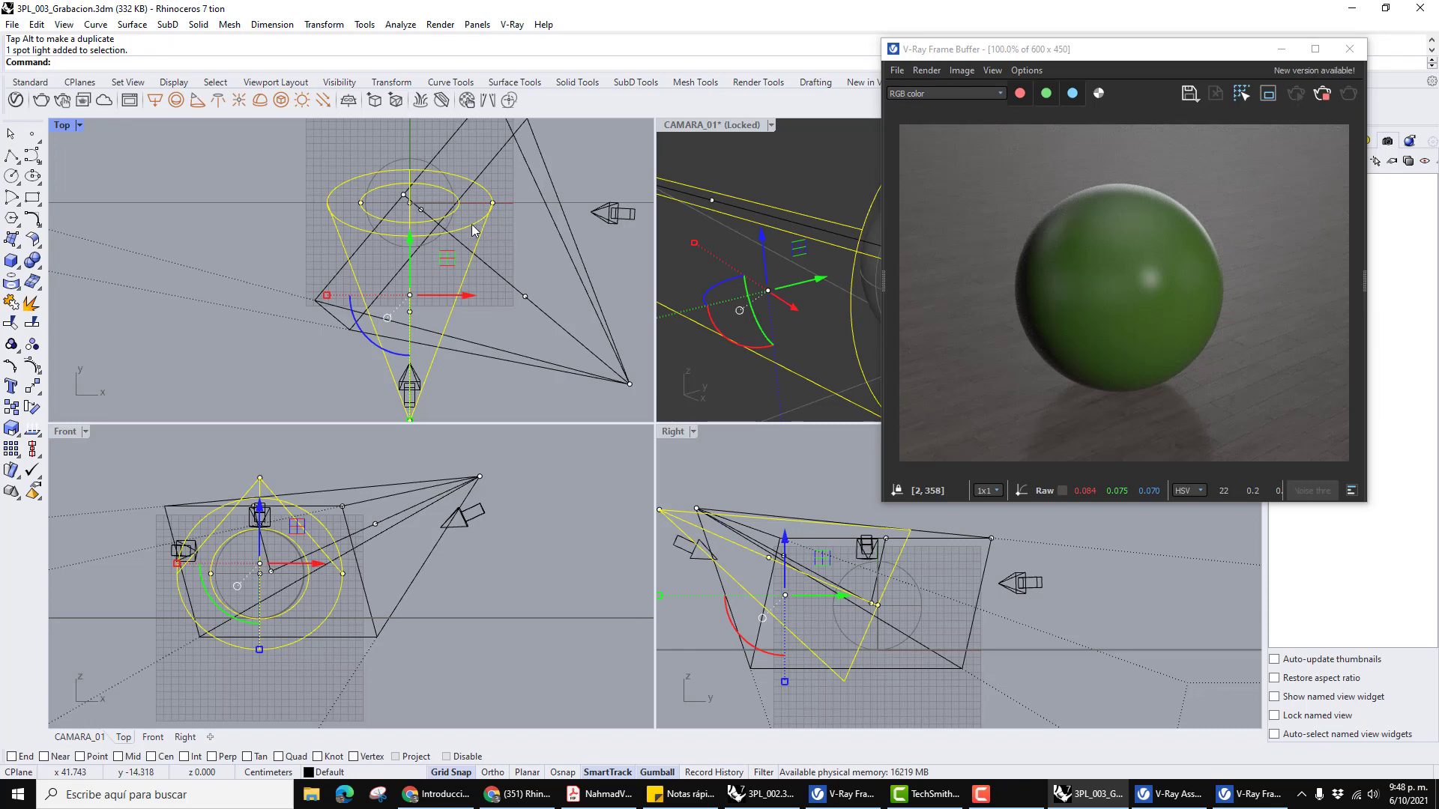
{"action": "left_click", "coordinate": [331, 209], "text": "ctrl"}
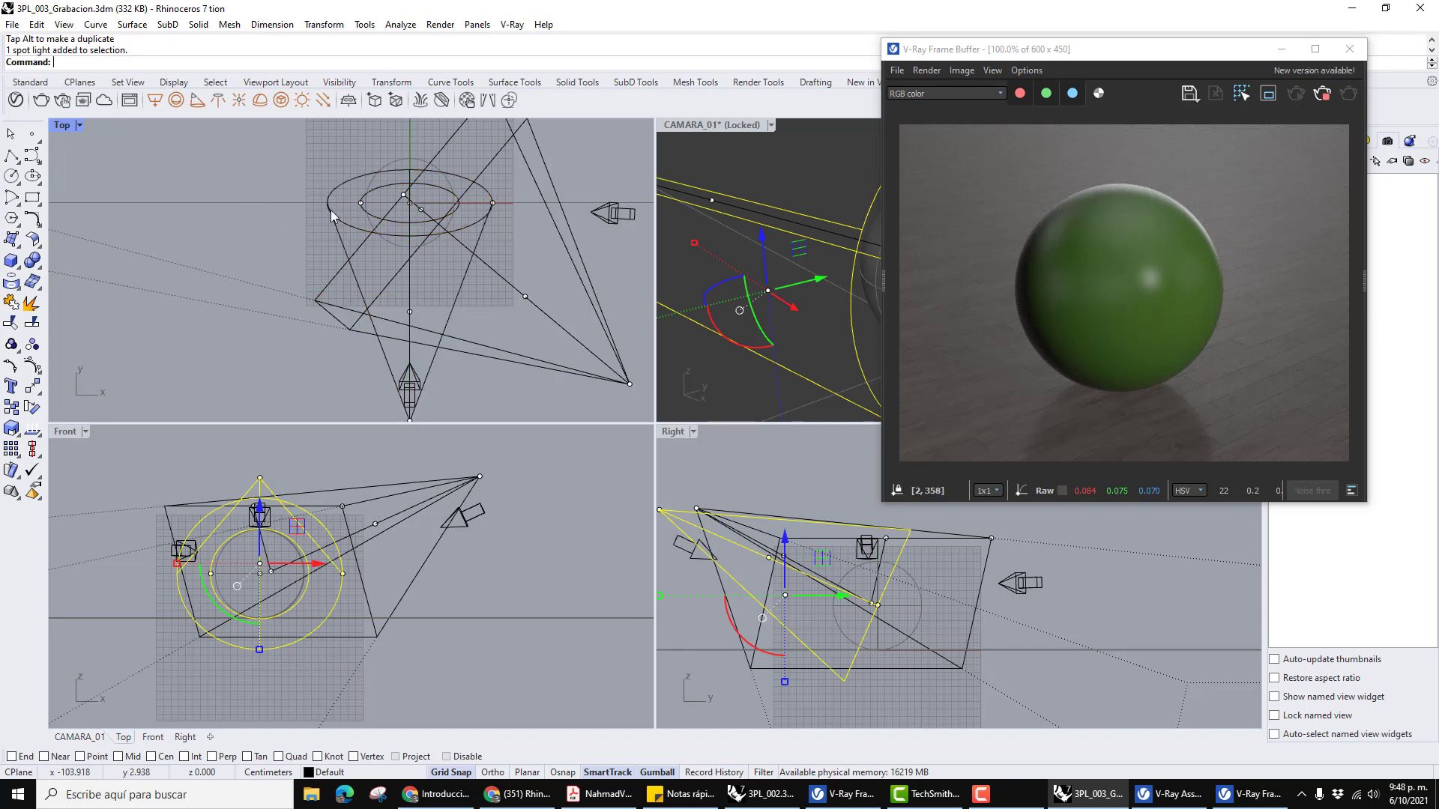
{"action": "left_click", "coordinate": [291, 177]}
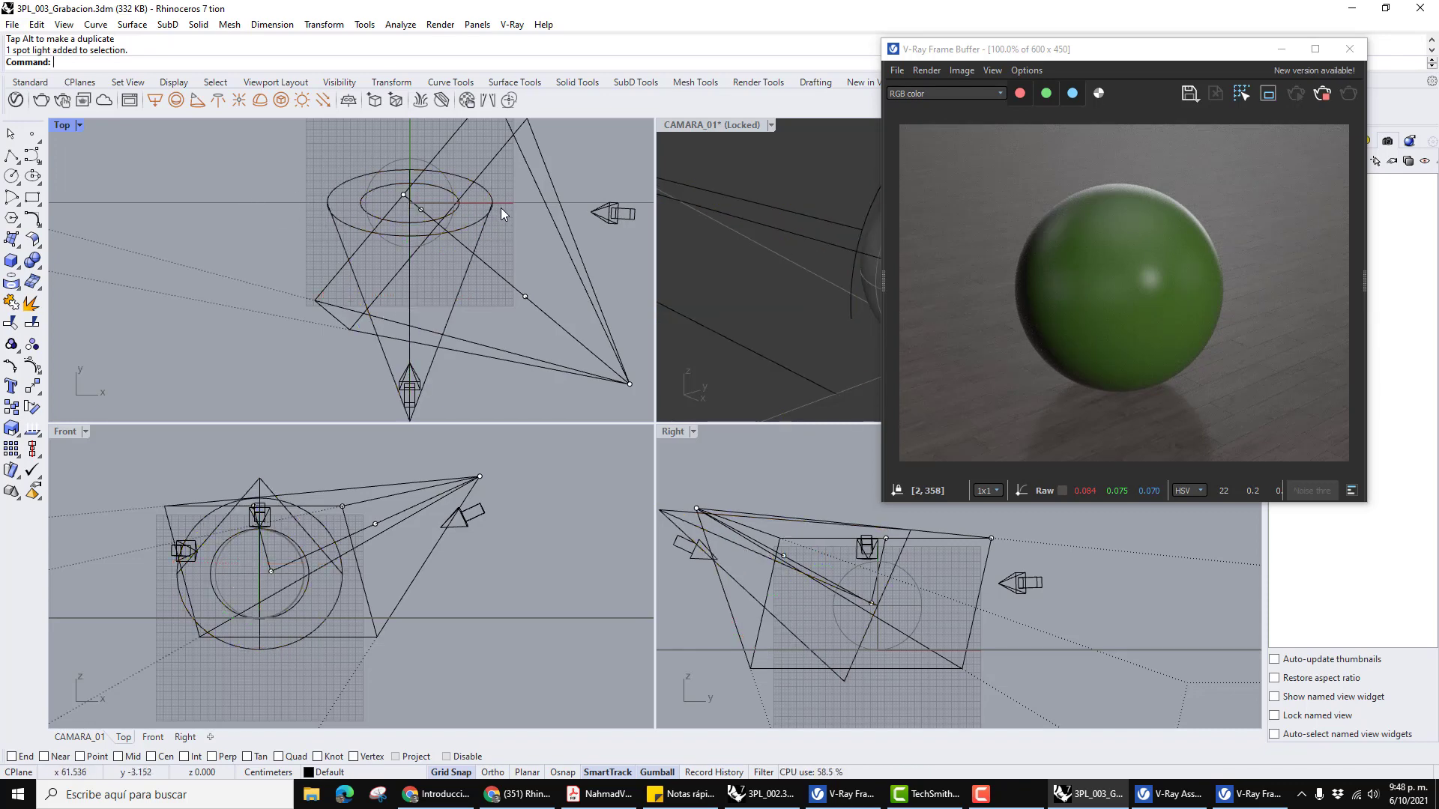
{"action": "right_click_drag", "start_coordinate": [564, 209], "coordinate": [540, 222]}
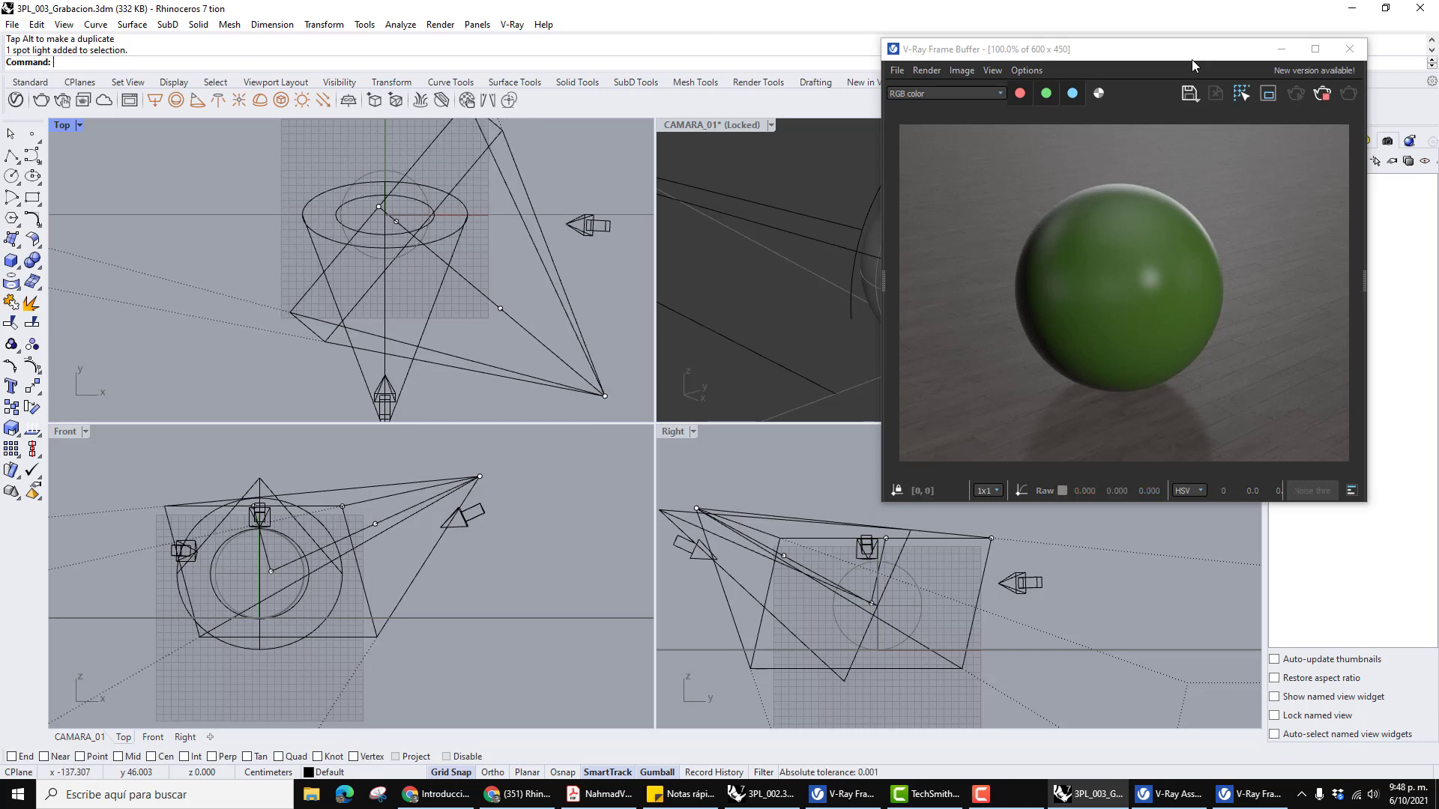
Bring back the V-Ray Asset Editor and arrange it beside the render window.
{"action": "left_click_drag", "start_coordinate": [1191, 60], "coordinate": [1109, 97]}
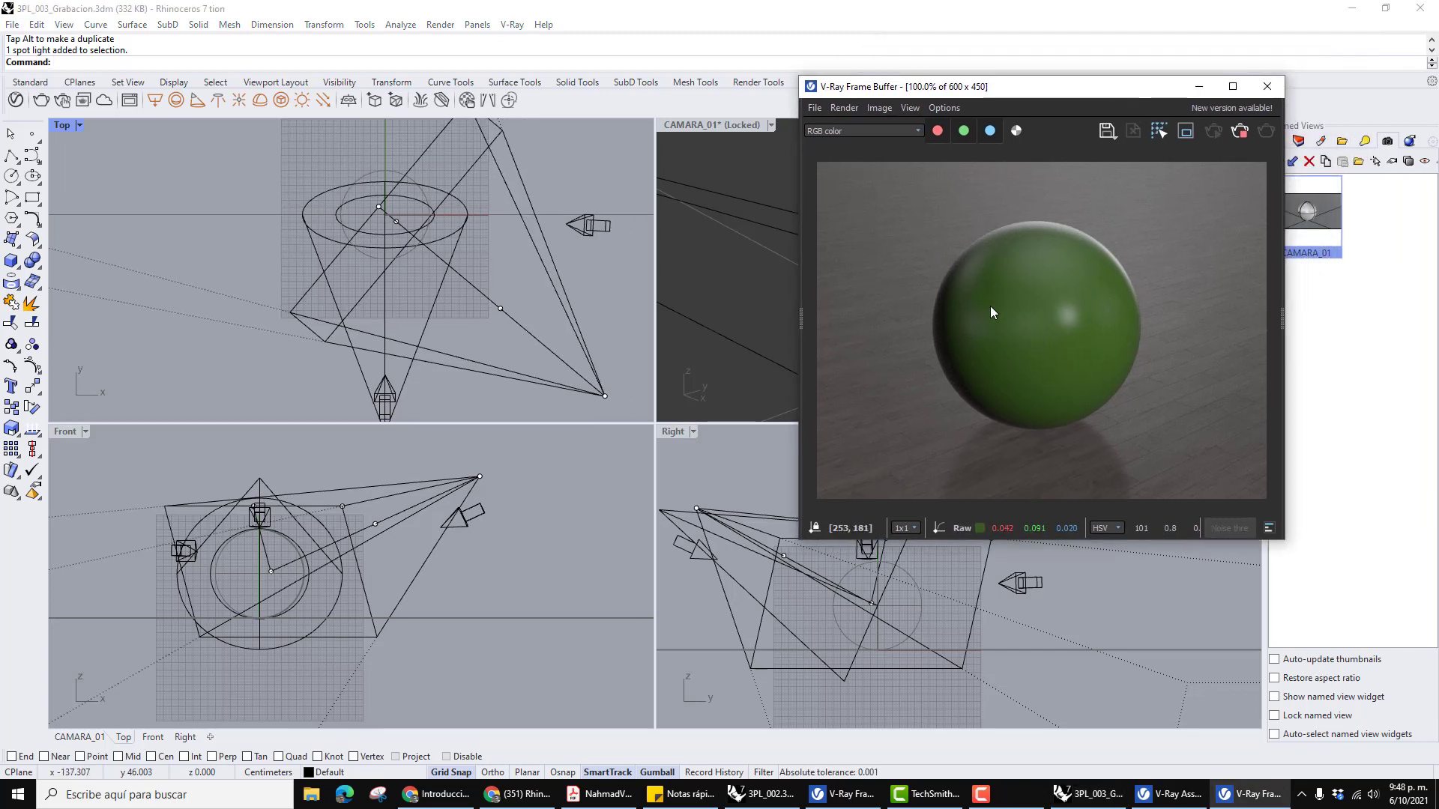
{"action": "left_click", "coordinate": [1173, 794]}
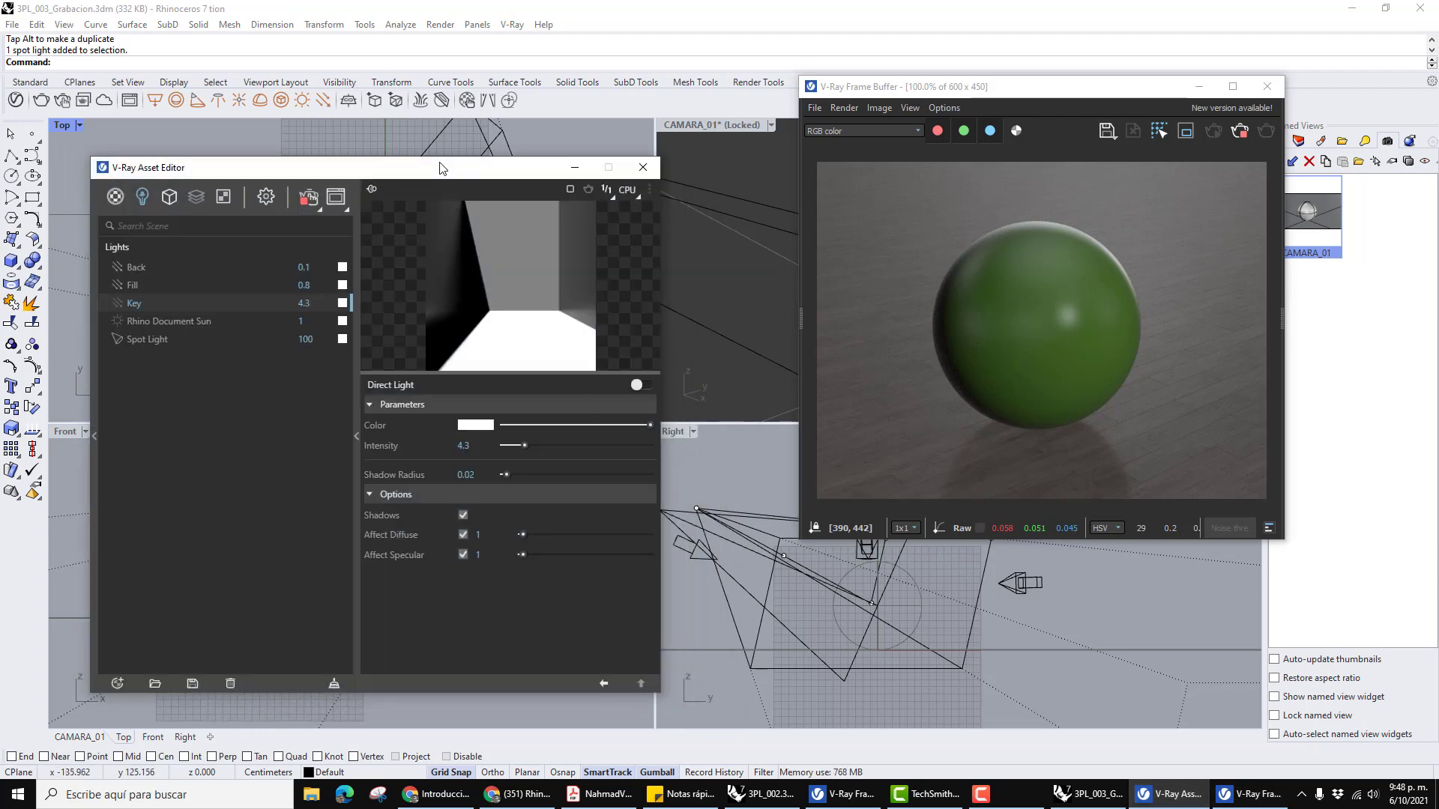
{"action": "left_click_drag", "start_coordinate": [440, 168], "coordinate": [425, 131]}
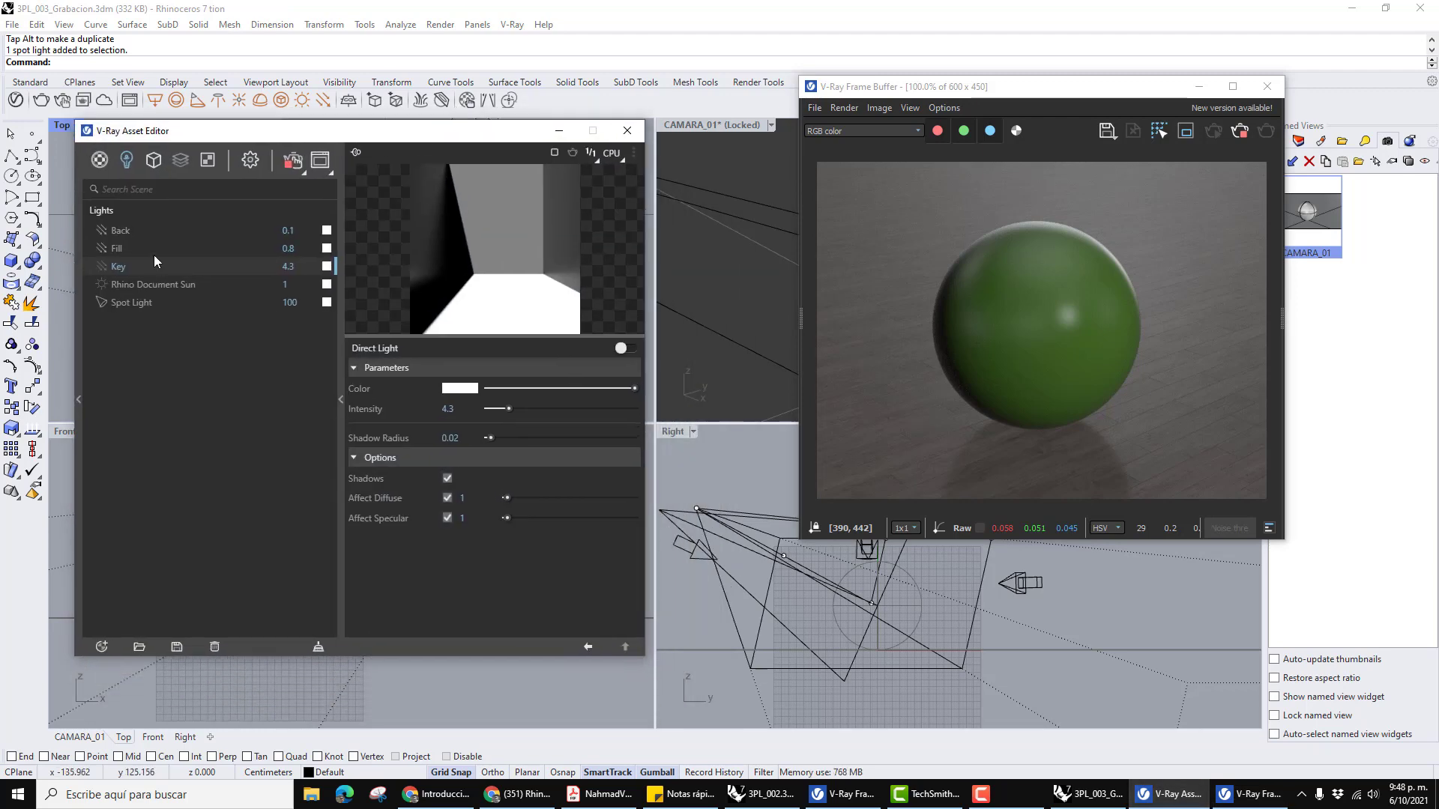
Try to rename the Spot Light in the scene's light list as Key.
{"action": "left_click", "coordinate": [128, 302]}
{"action": "right_click", "coordinate": [128, 303]}
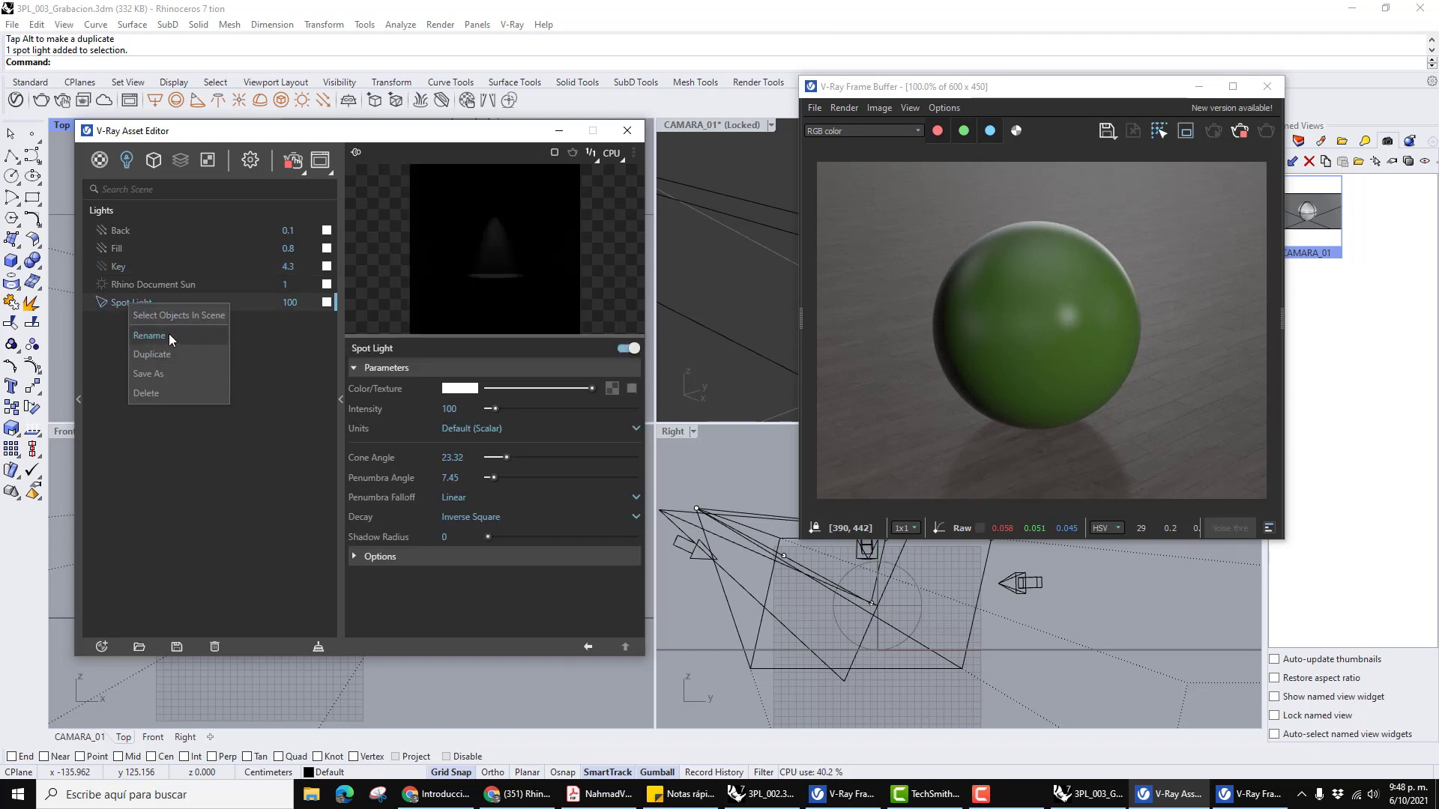
{"action": "left_click", "coordinate": [168, 335]}
{"action": "key", "text": "BackSpace"}
{"action": "key", "text": "BackSpace"}
{"action": "key", "text": "BackSpace"}
{"action": "key", "text": "BackSpace"}
{"action": "key", "text": "BackSpace"}
{"action": "key", "text": "BackSpace"}
{"action": "key", "text": "BackSpace"}
{"action": "key", "text": "BackSpace"}
{"action": "key", "text": "BackSpace"}
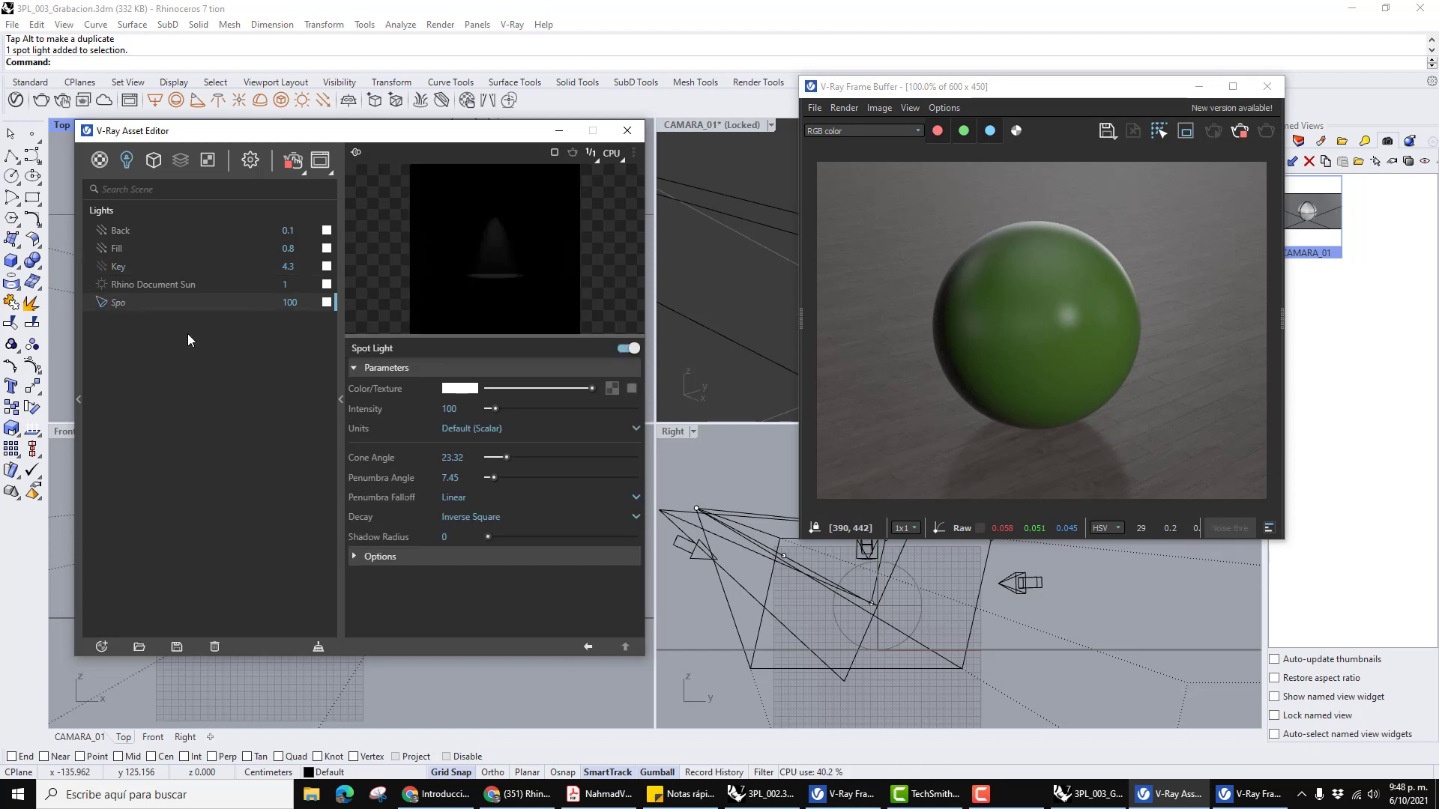
{"action": "type", "text": "Ky"}
{"action": "key", "text": "BackSpace"}
{"action": "type", "text": "ey"}
Clear the spotlight's name and re-enter it as Spot Light.
{"action": "right_click", "coordinate": [155, 302]}
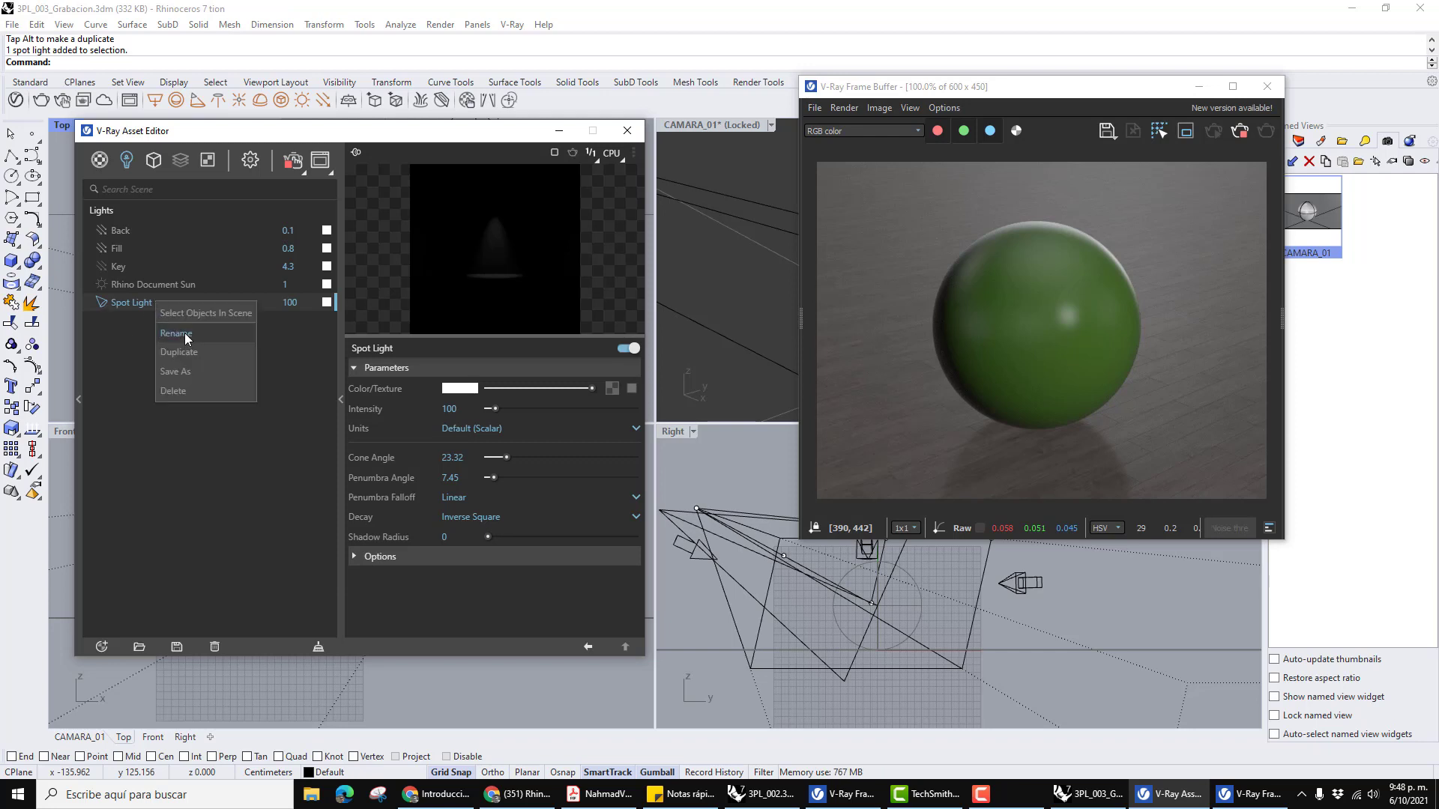
{"action": "left_click", "coordinate": [184, 333]}
{"action": "key", "text": "BackSpace"}
{"action": "key", "text": "BackSpace"}
{"action": "key", "text": "BackSpace"}
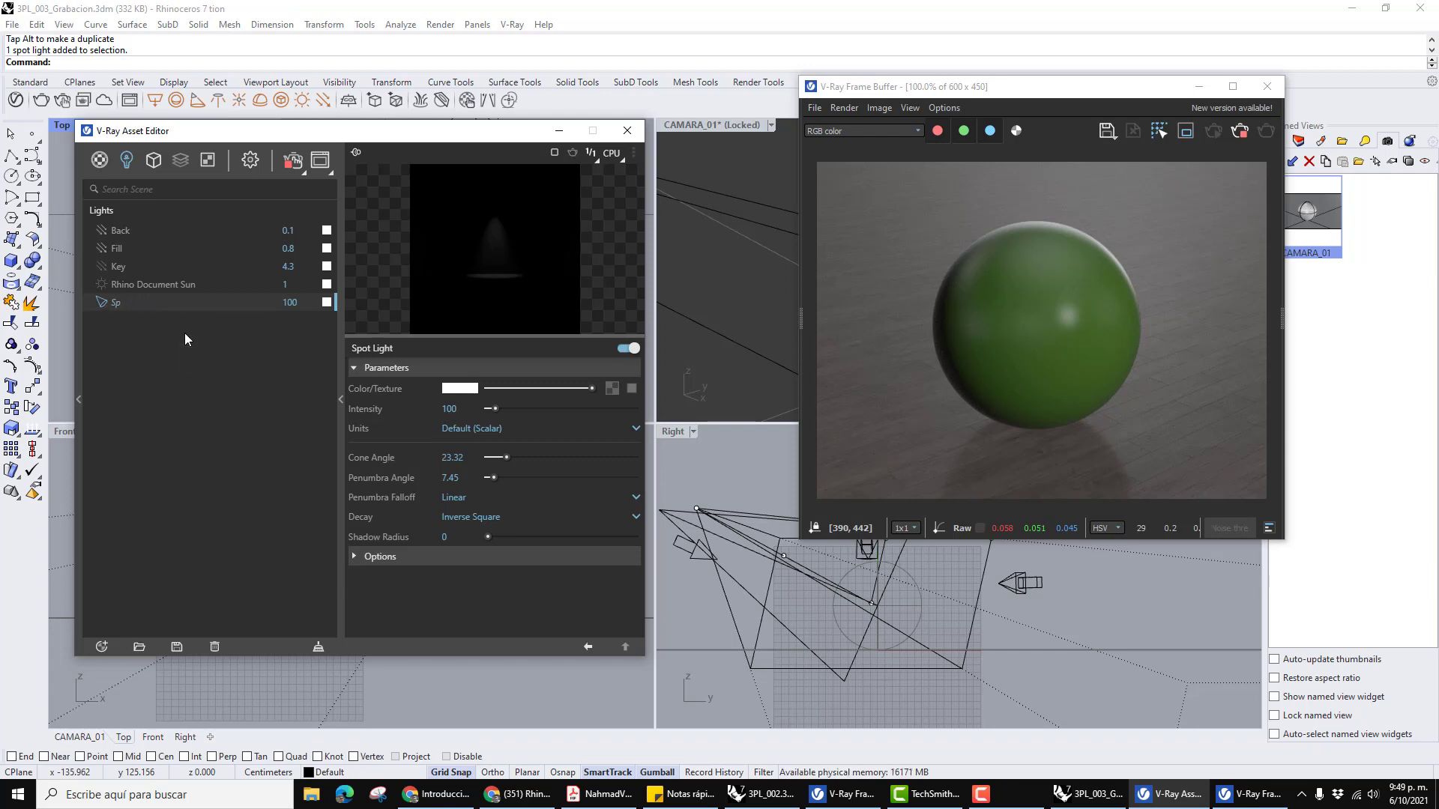
{"action": "key", "text": "BackSpace"}
{"action": "key", "text": "BackSpace"}
{"action": "type", "text": "Spot Light"}
{"action": "key", "text": "Return"}
Rename the Spot Light in the scene's light list as Spot Key.
{"action": "right_click", "coordinate": [142, 306]}
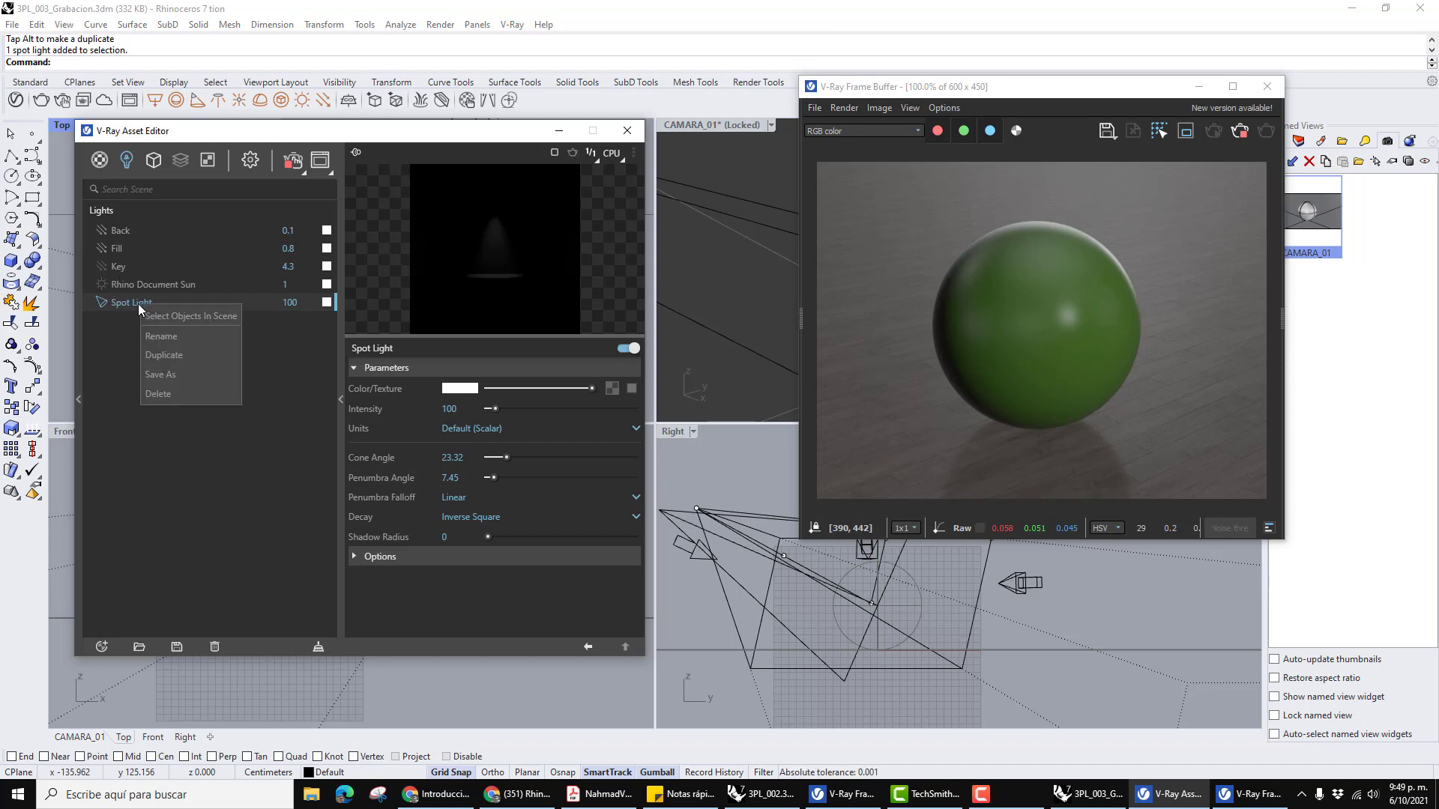
{"action": "left_click", "coordinate": [209, 334]}
{"action": "key", "text": "BackSpace"}
{"action": "key", "text": "BackSpace"}
{"action": "key", "text": "BackSpace"}
{"action": "key", "text": "BackSpace"}
{"action": "key", "text": "BackSpace"}
{"action": "key", "text": "BackSpace"}
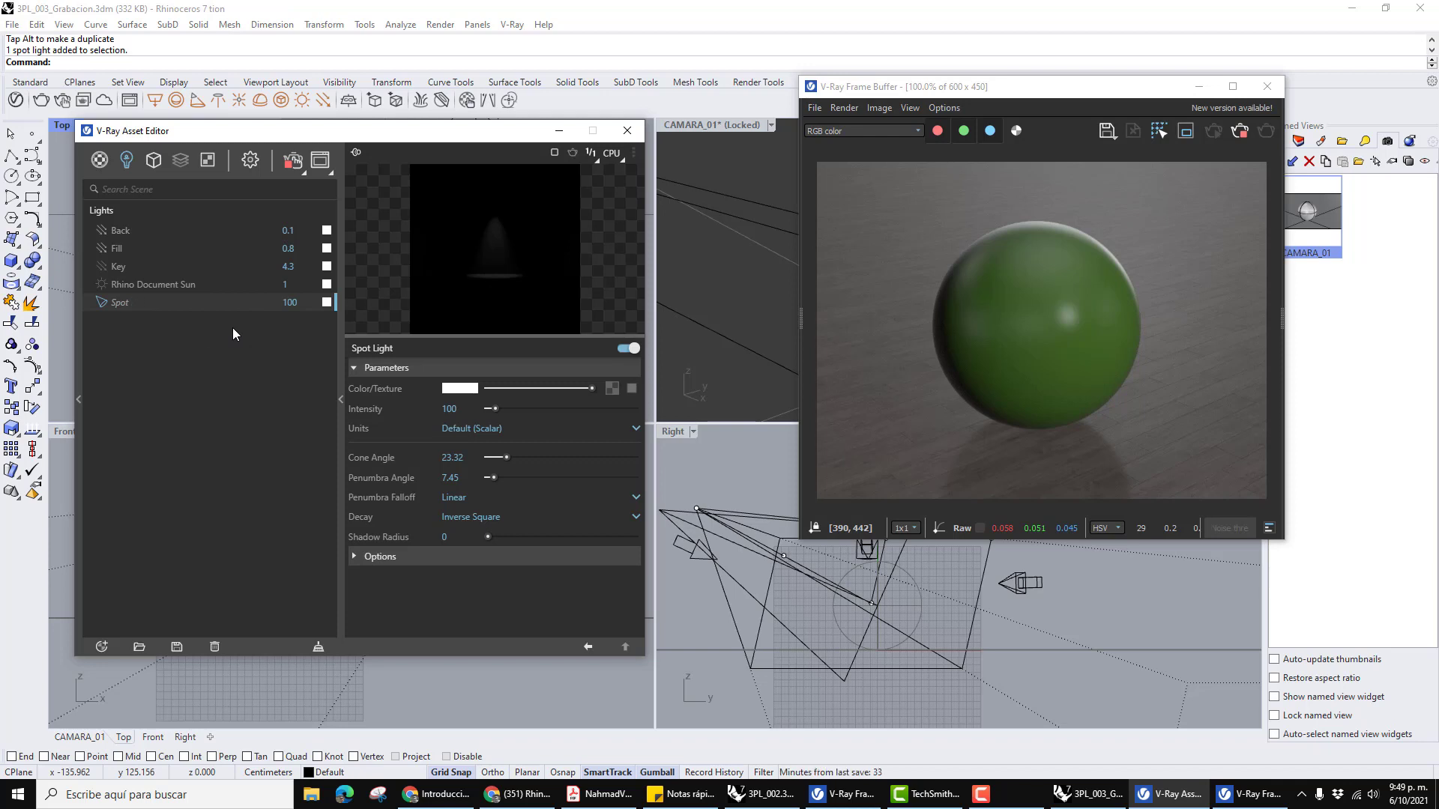
{"action": "type", "text": "Key"}
{"action": "key", "text": "Return"}
Raise the Spot Key light's intensity in stages up to 2000.
{"action": "left_click", "coordinate": [529, 408]}
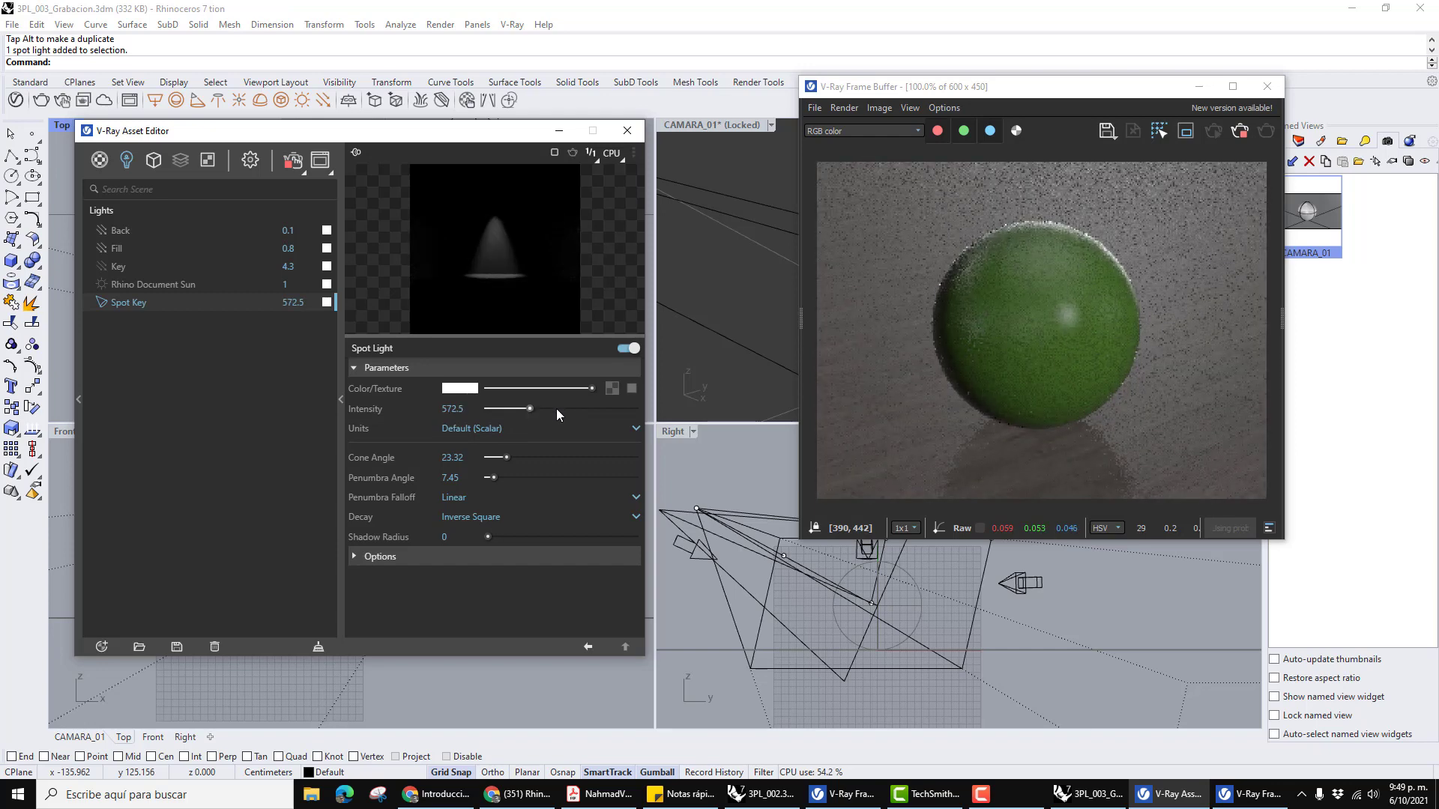
{"action": "left_click", "coordinate": [557, 409]}
{"action": "left_click", "coordinate": [583, 408]}
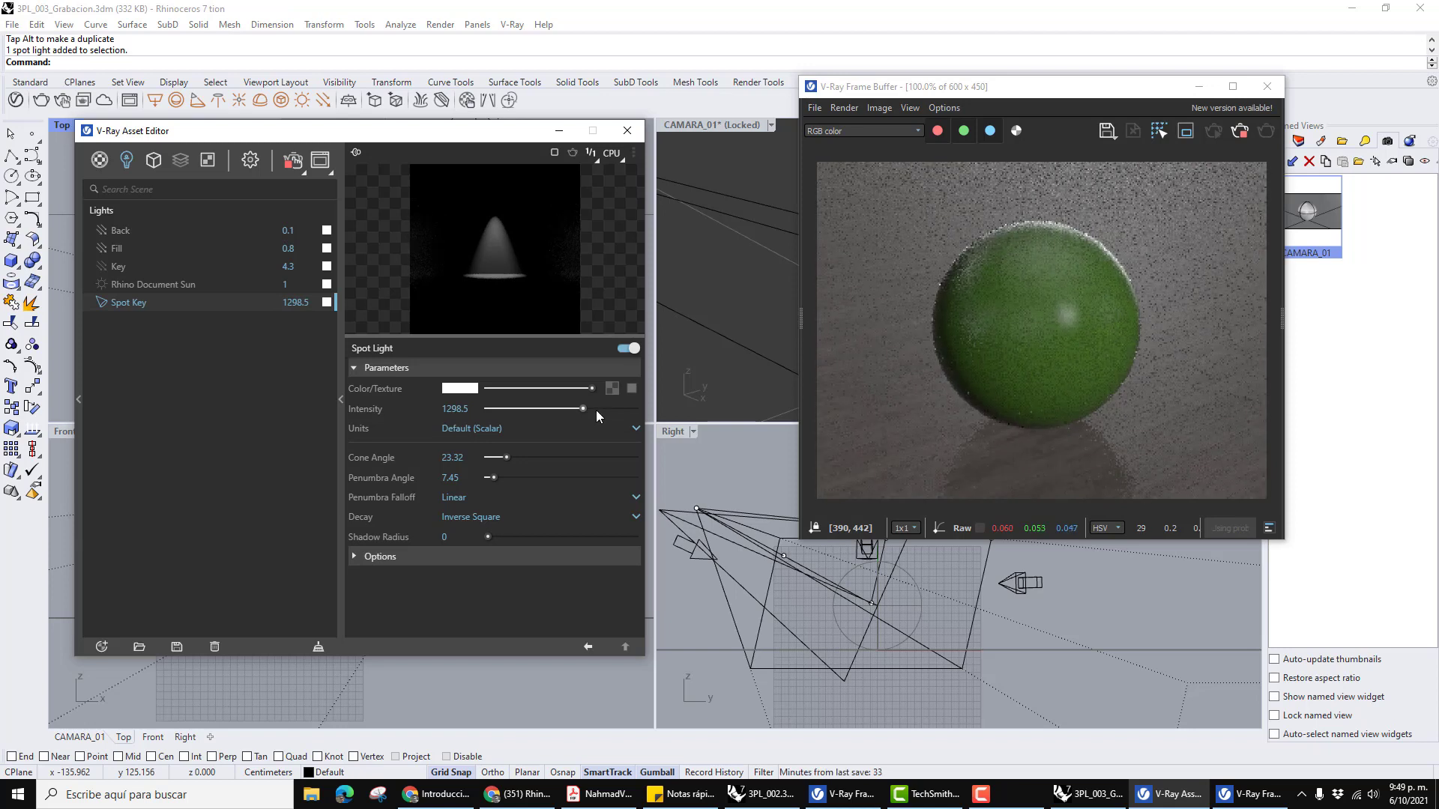
{"action": "left_click", "coordinate": [601, 409]}
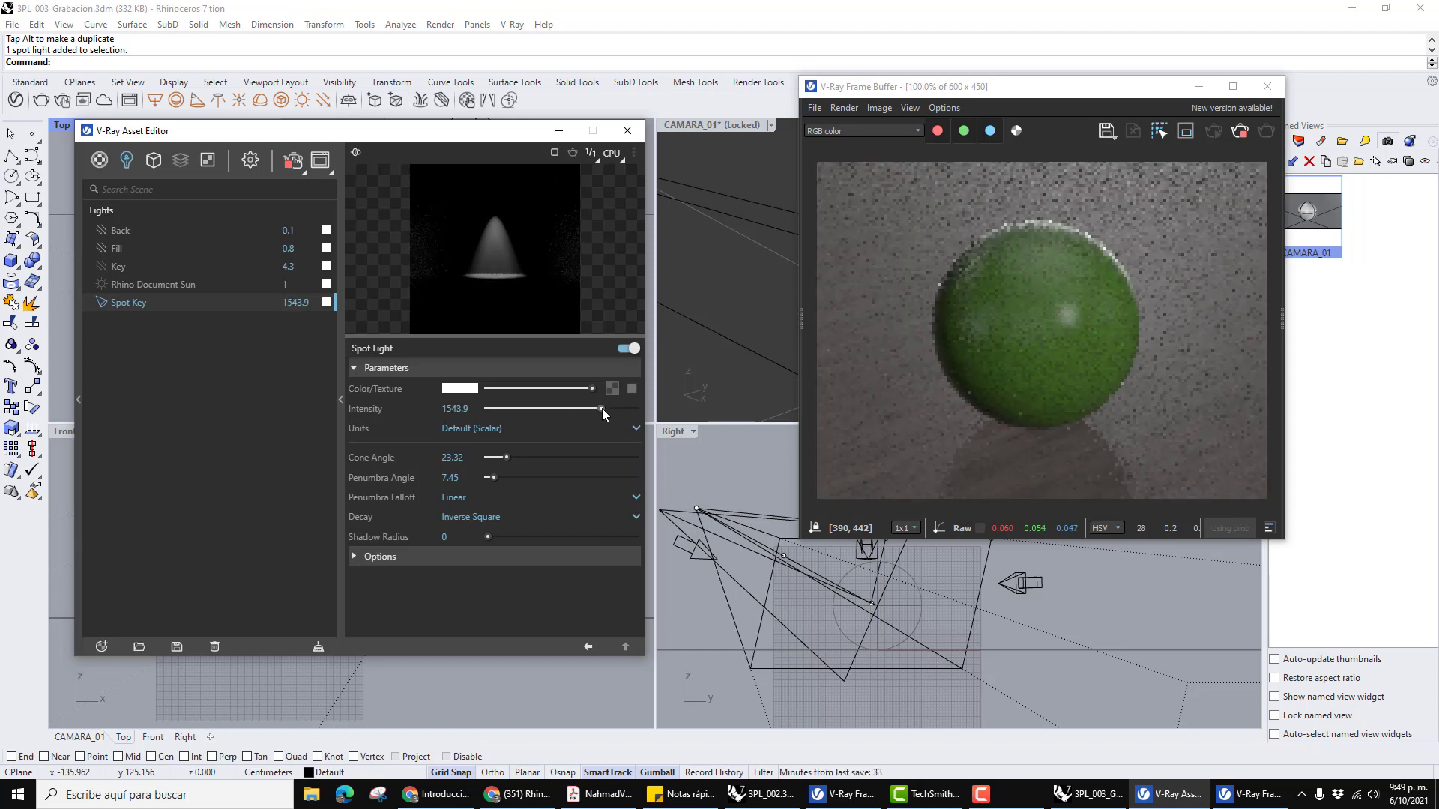
{"action": "left_click_drag", "start_coordinate": [601, 408], "coordinate": [651, 412]}
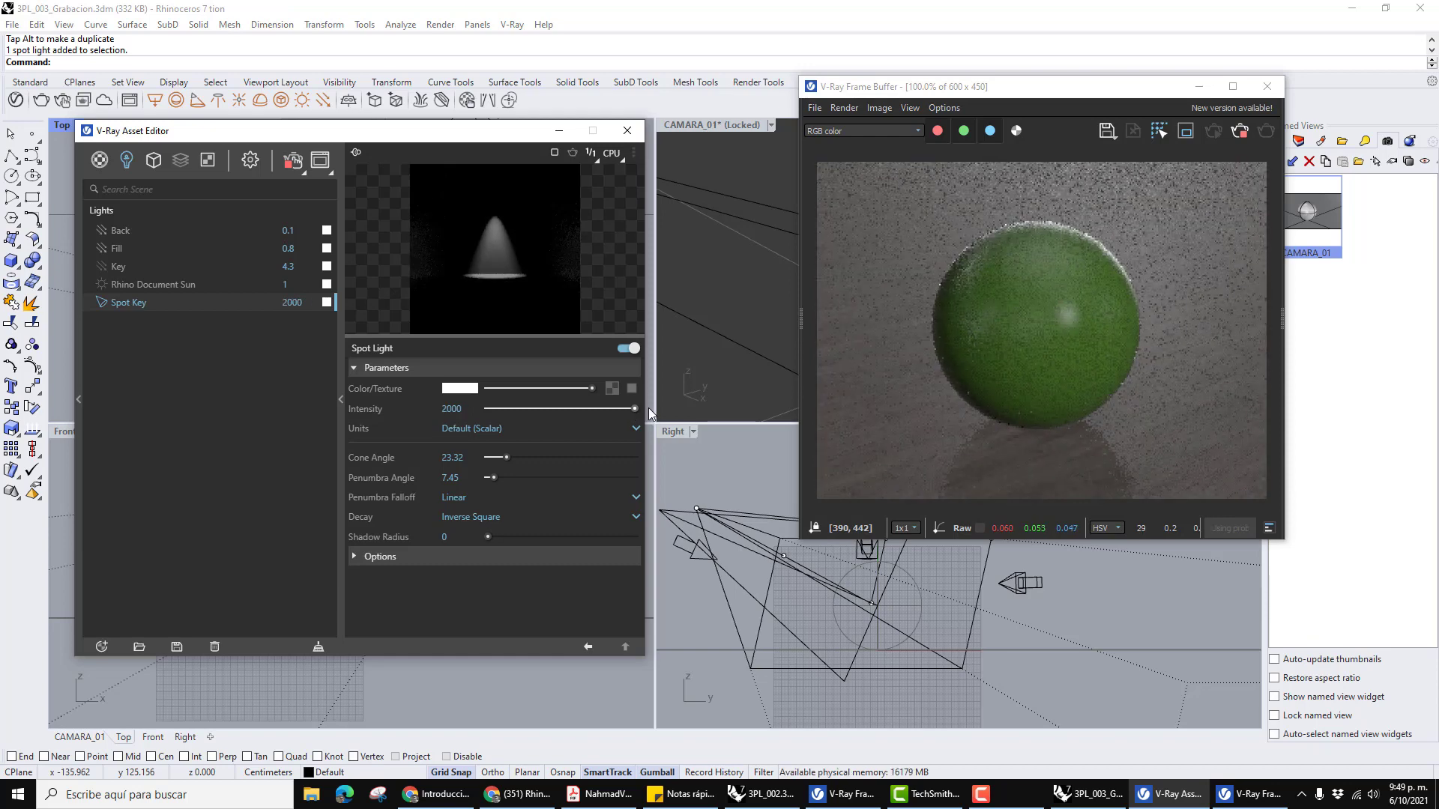
Close the current render window and restart the interactive render from the CAMARA_01 view.
{"action": "left_click_drag", "start_coordinate": [518, 136], "coordinate": [533, 170]}
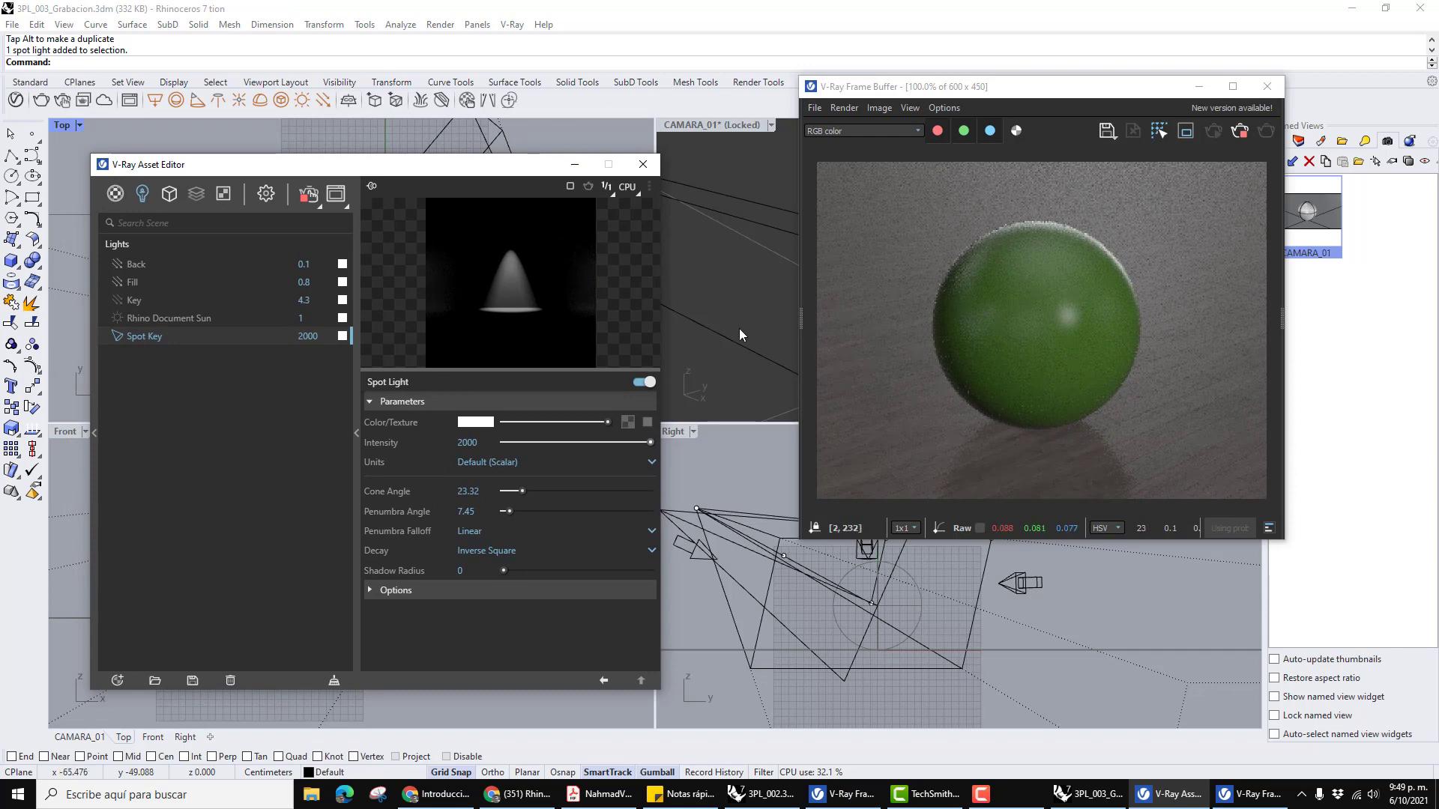
{"action": "left_click_drag", "start_coordinate": [1049, 86], "coordinate": [1005, 130]}
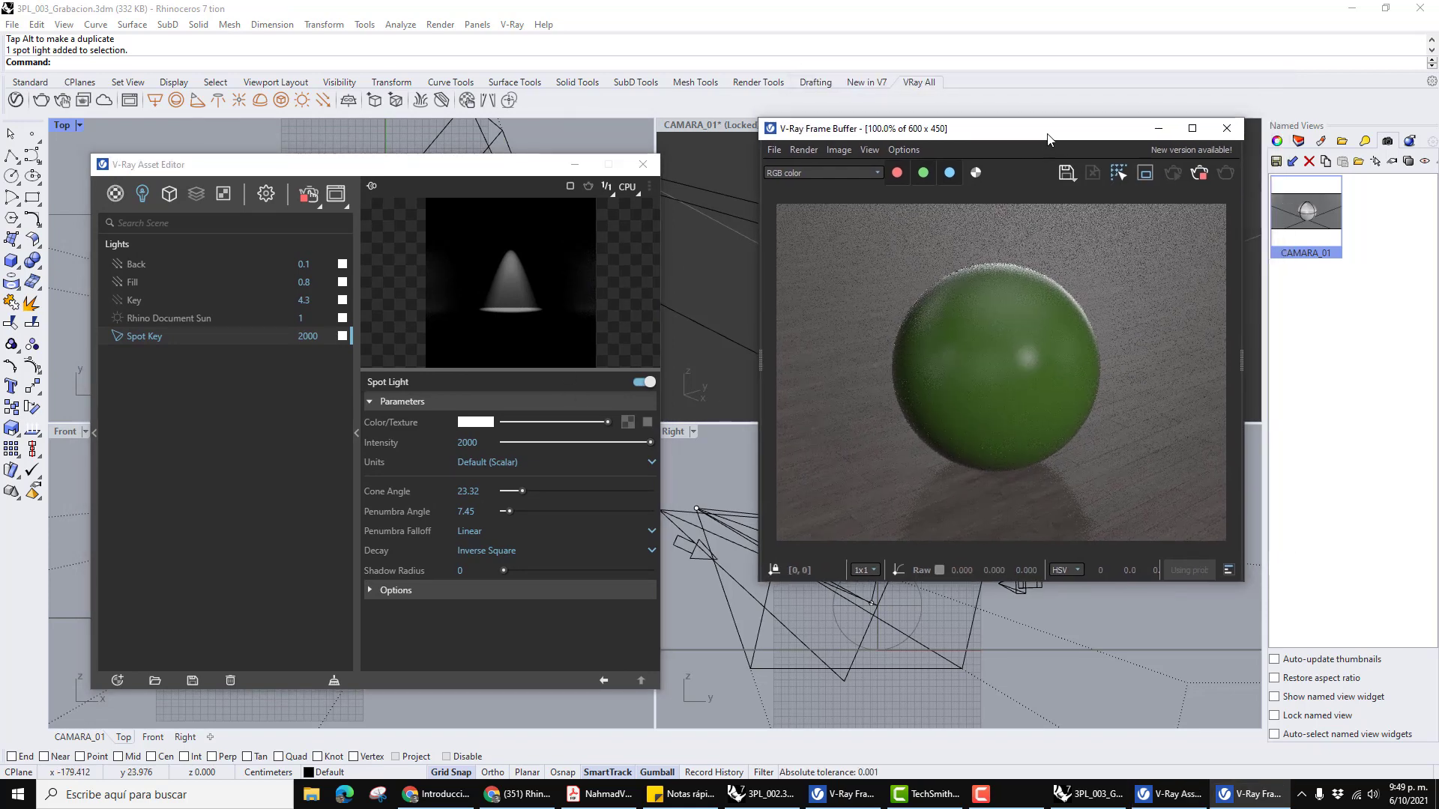
{"action": "left_click", "coordinate": [1224, 132]}
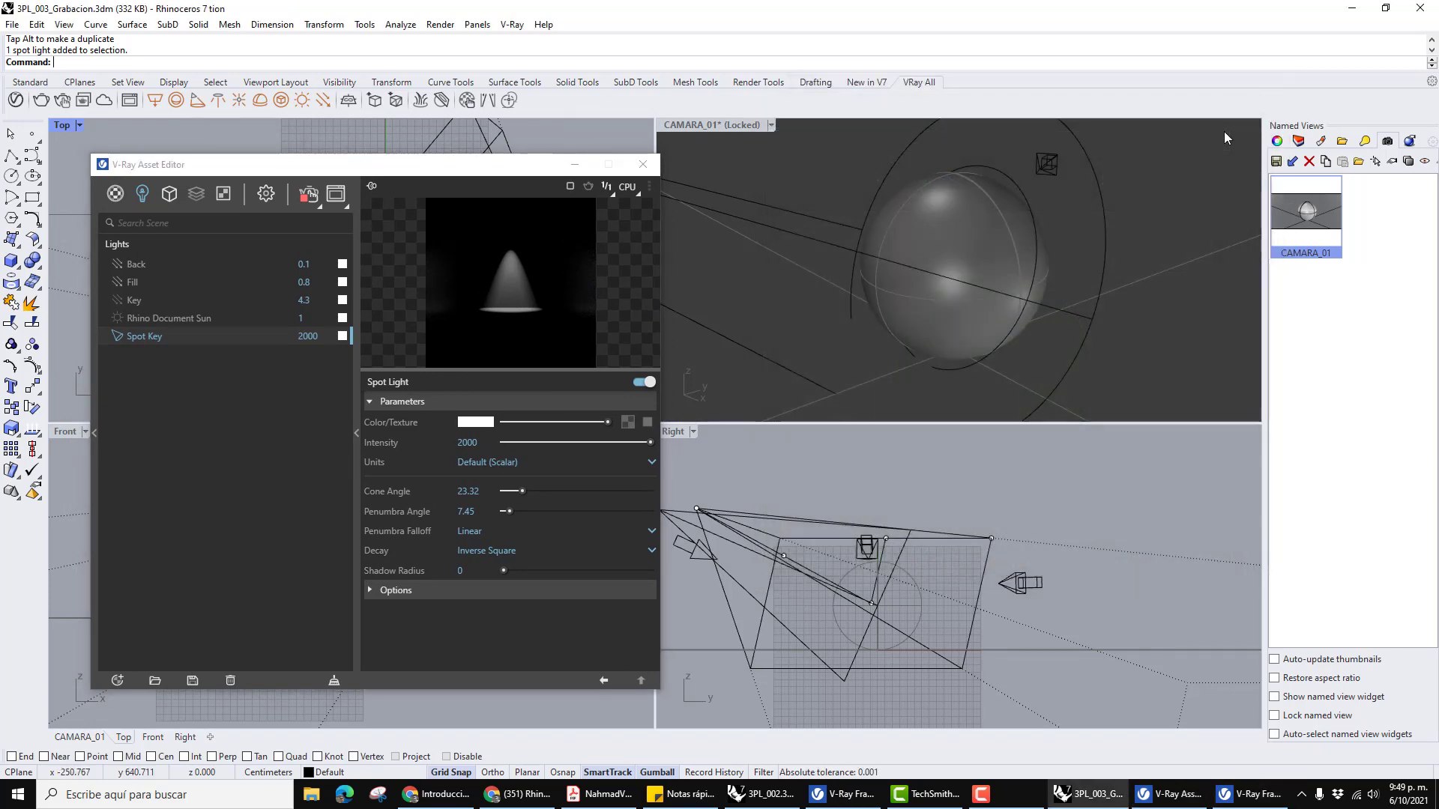
{"action": "left_click", "coordinate": [706, 129]}
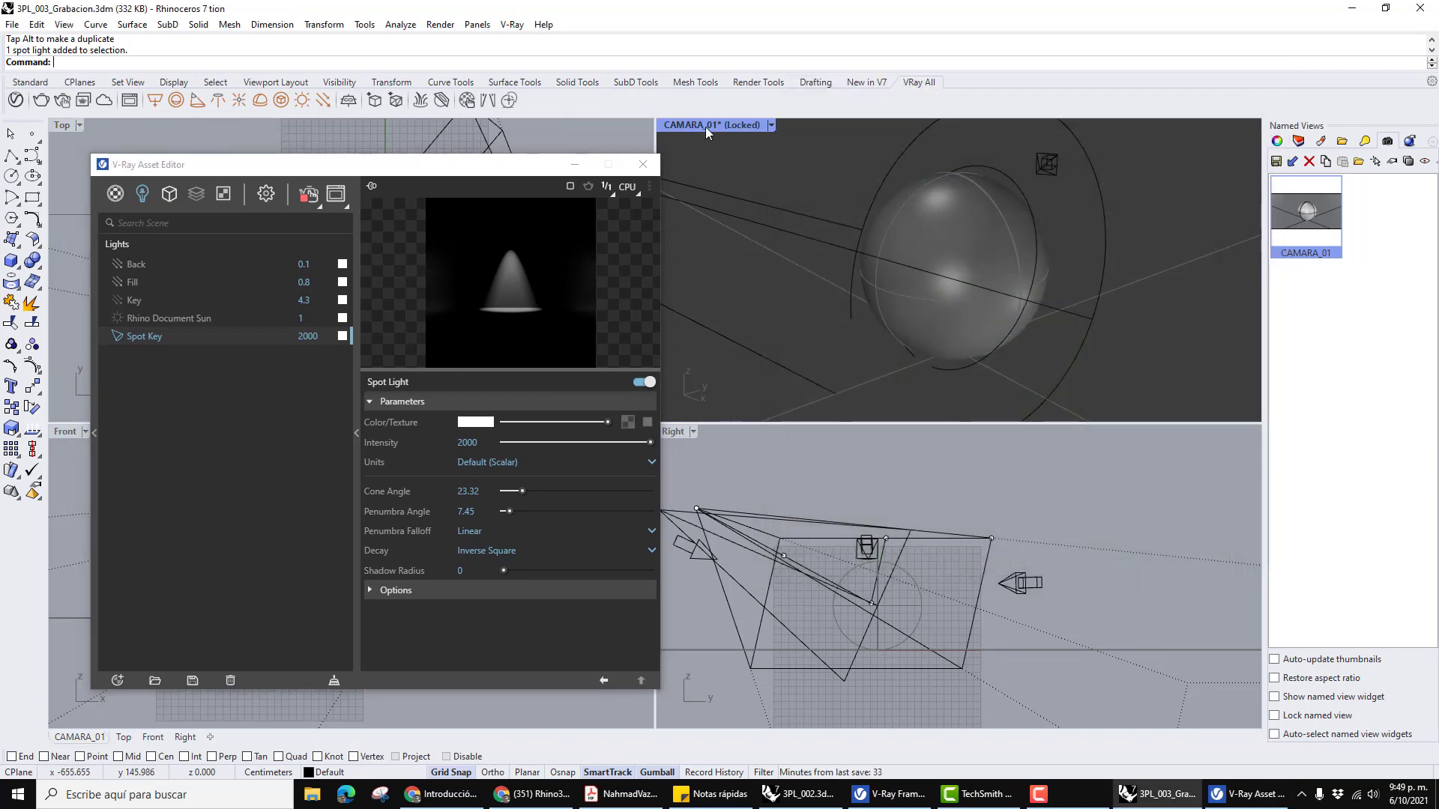
{"action": "left_click", "coordinate": [62, 103]}
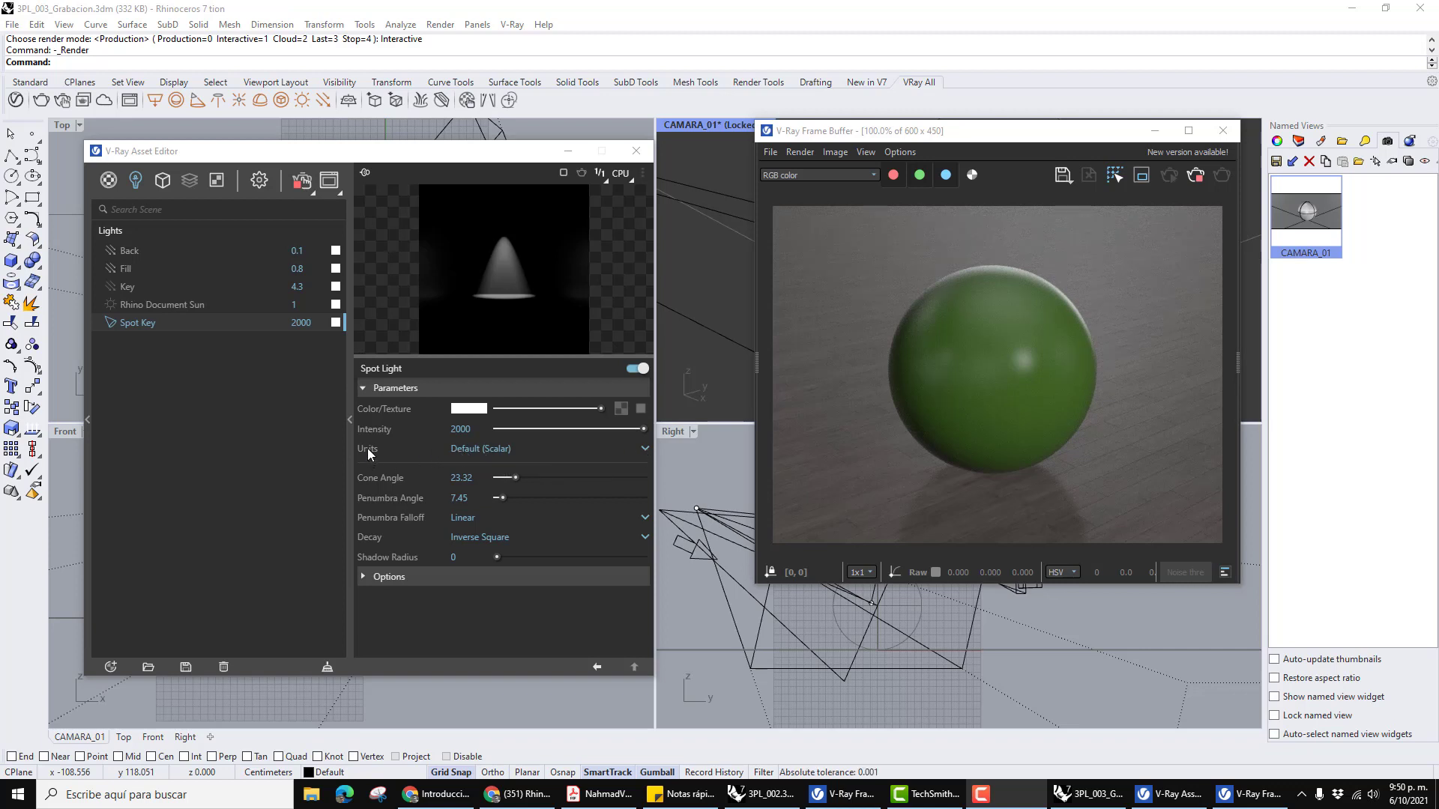
Set the Spot Key light's intensity units to Luminous Power (Lumens).
{"action": "left_click", "coordinate": [524, 448]}
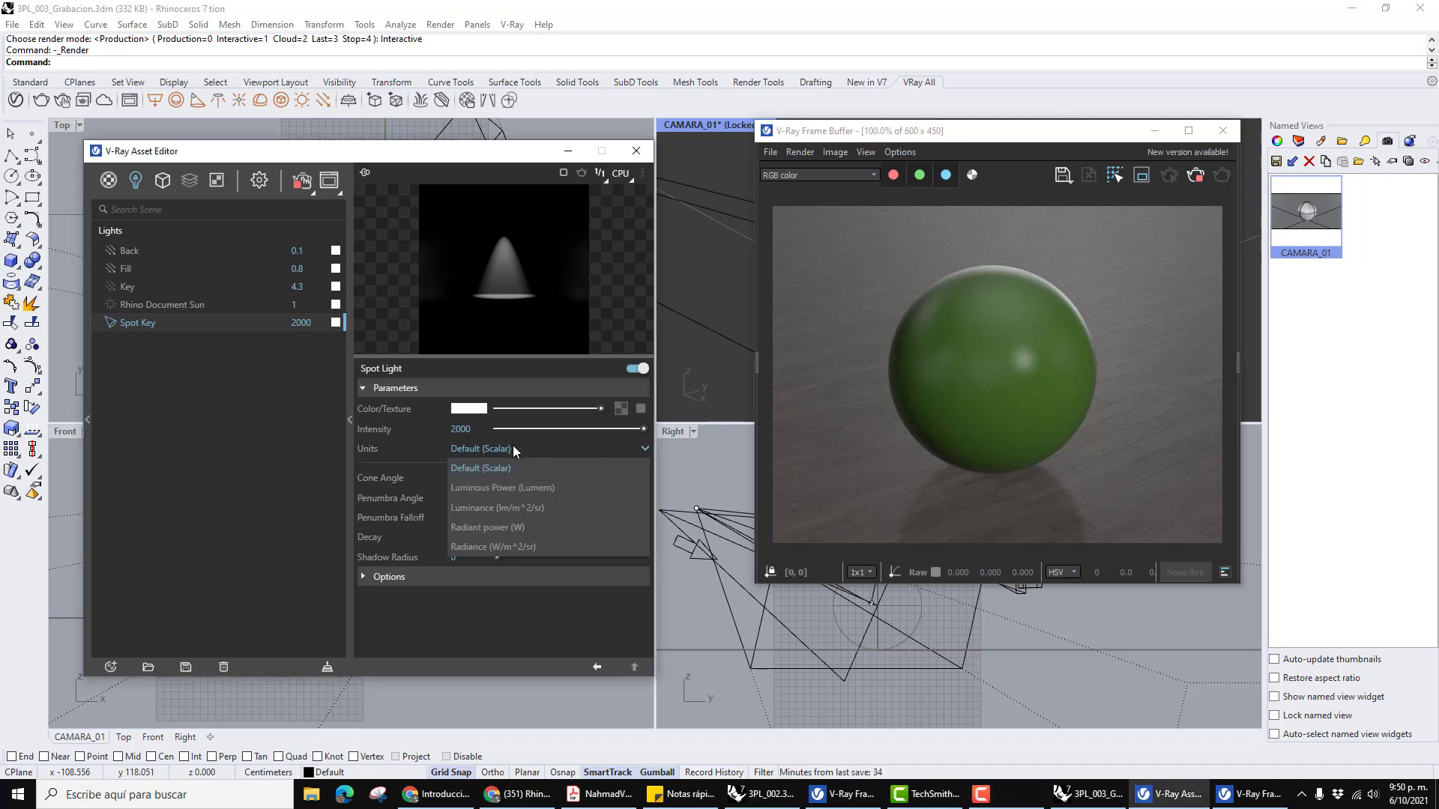
{"action": "left_click", "coordinate": [492, 489]}
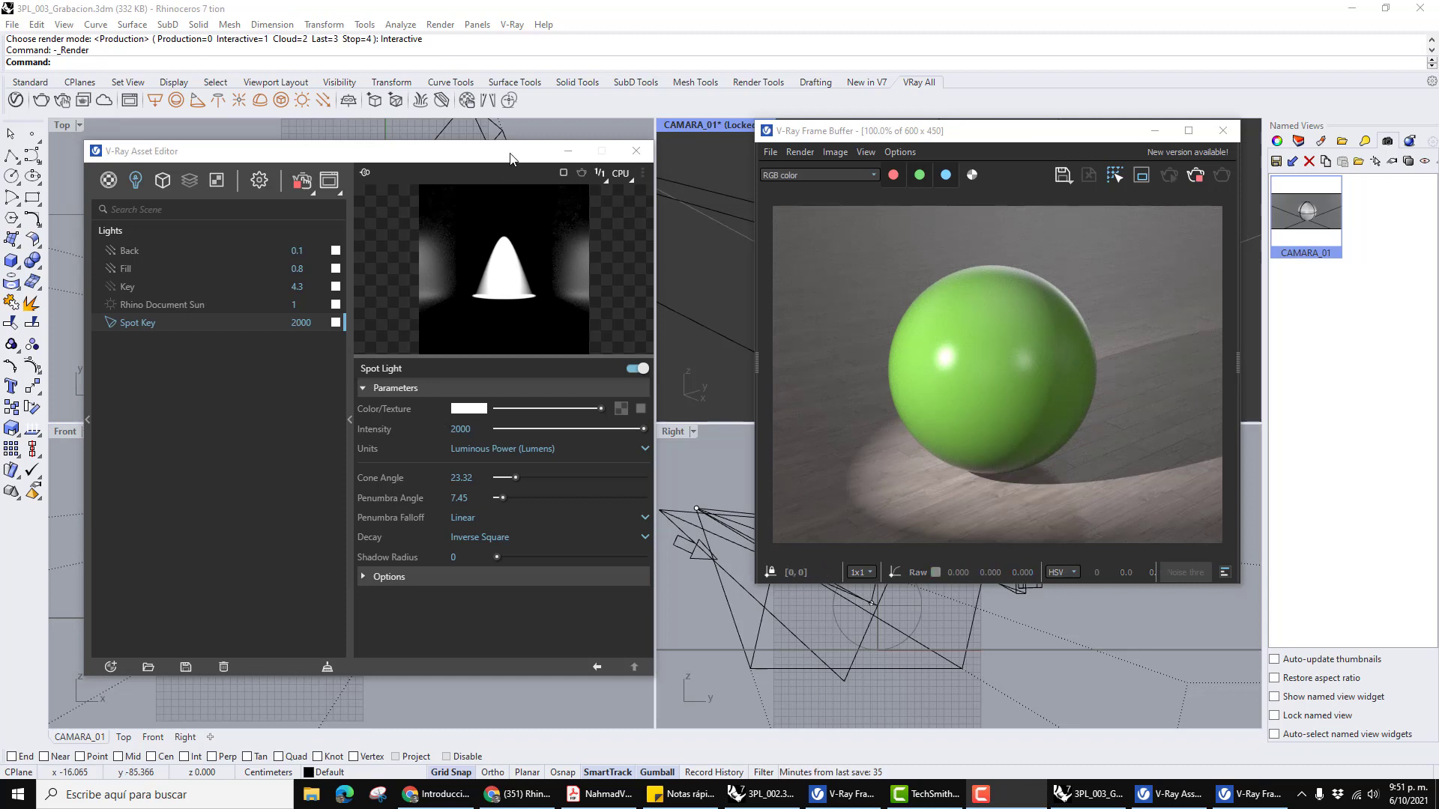
{"action": "left_click_drag", "start_coordinate": [509, 157], "coordinate": [476, 159]}
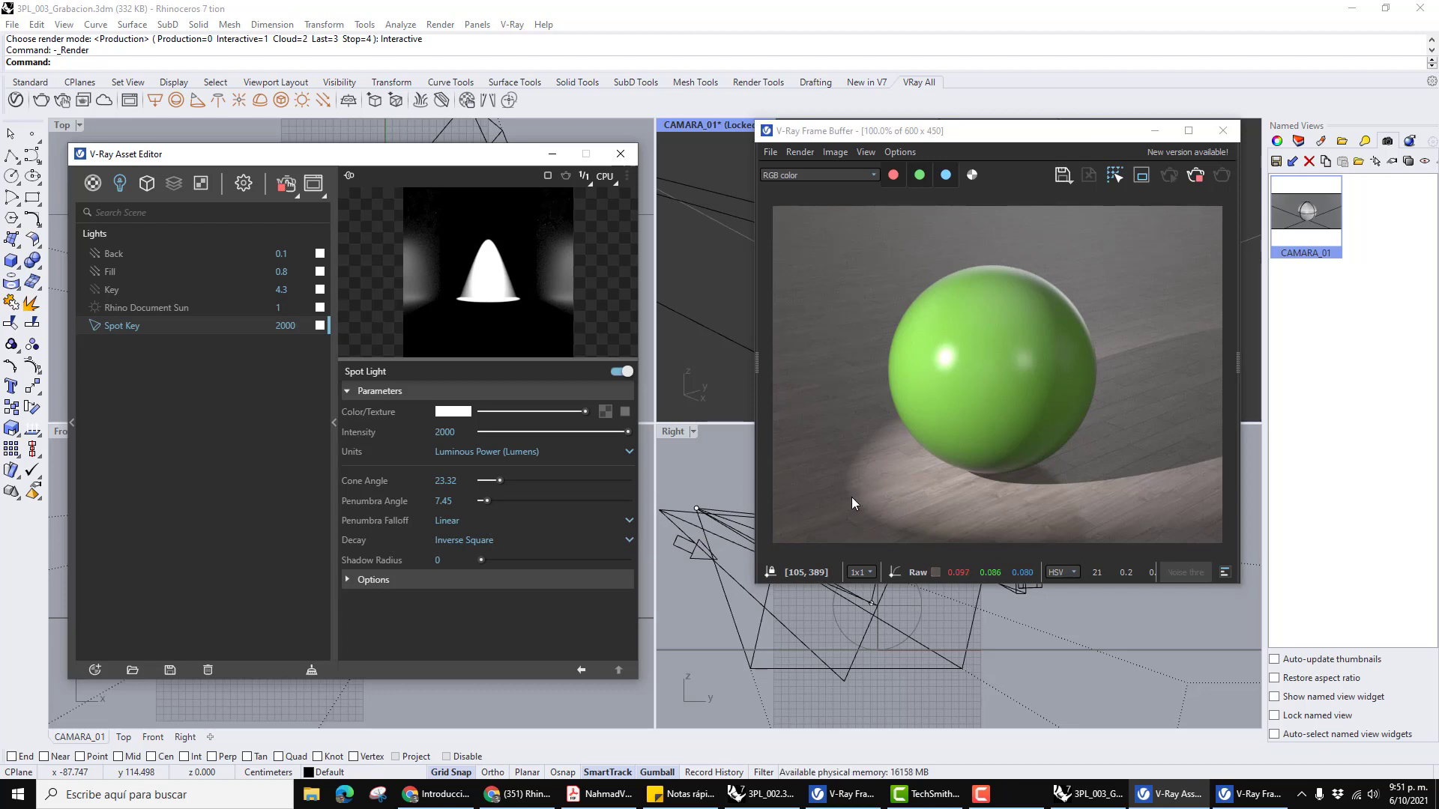
Try the Smooth Cubic penumbra falloff on the Spot Key light and return it to Linear.
{"action": "left_click", "coordinate": [629, 540]}
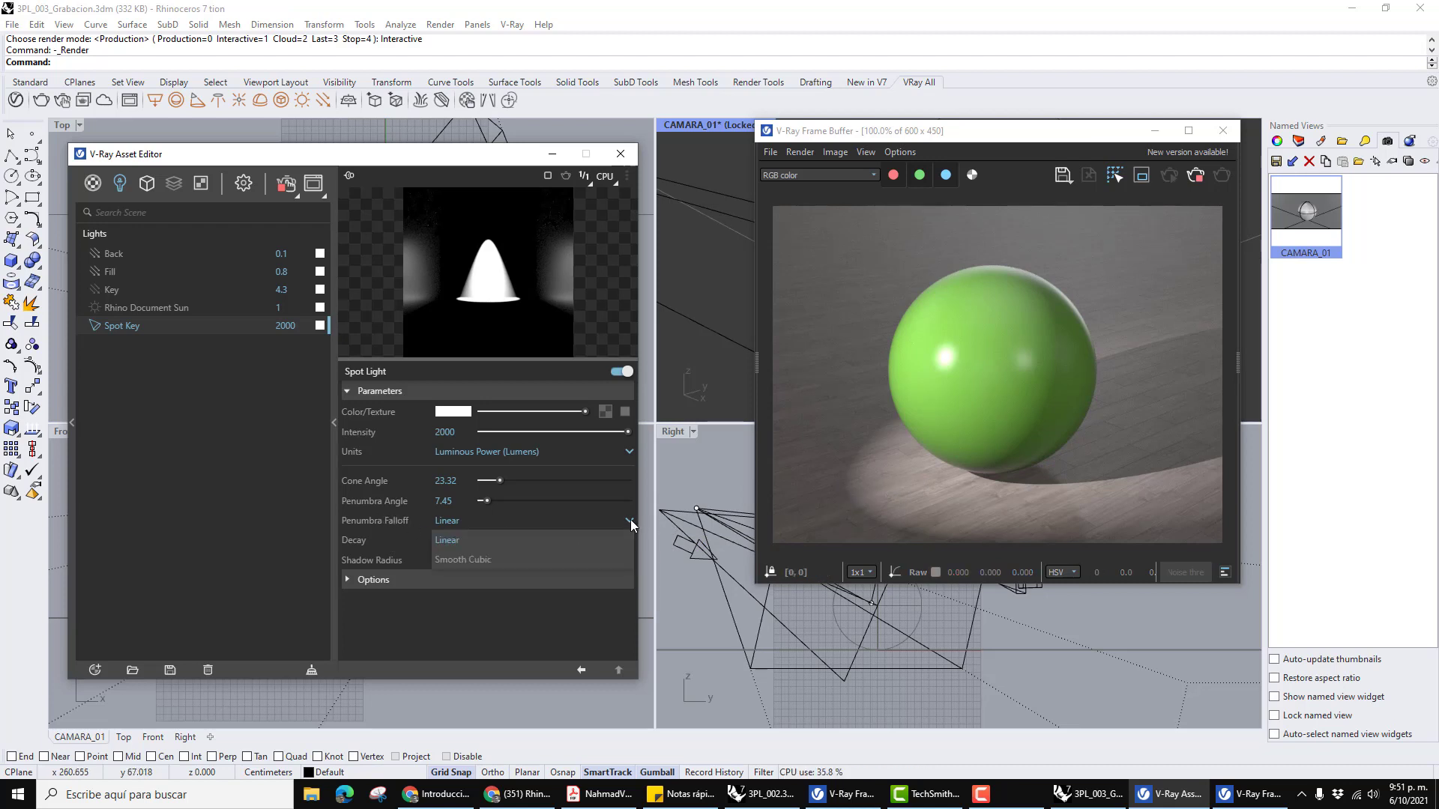
{"action": "left_click", "coordinate": [460, 559]}
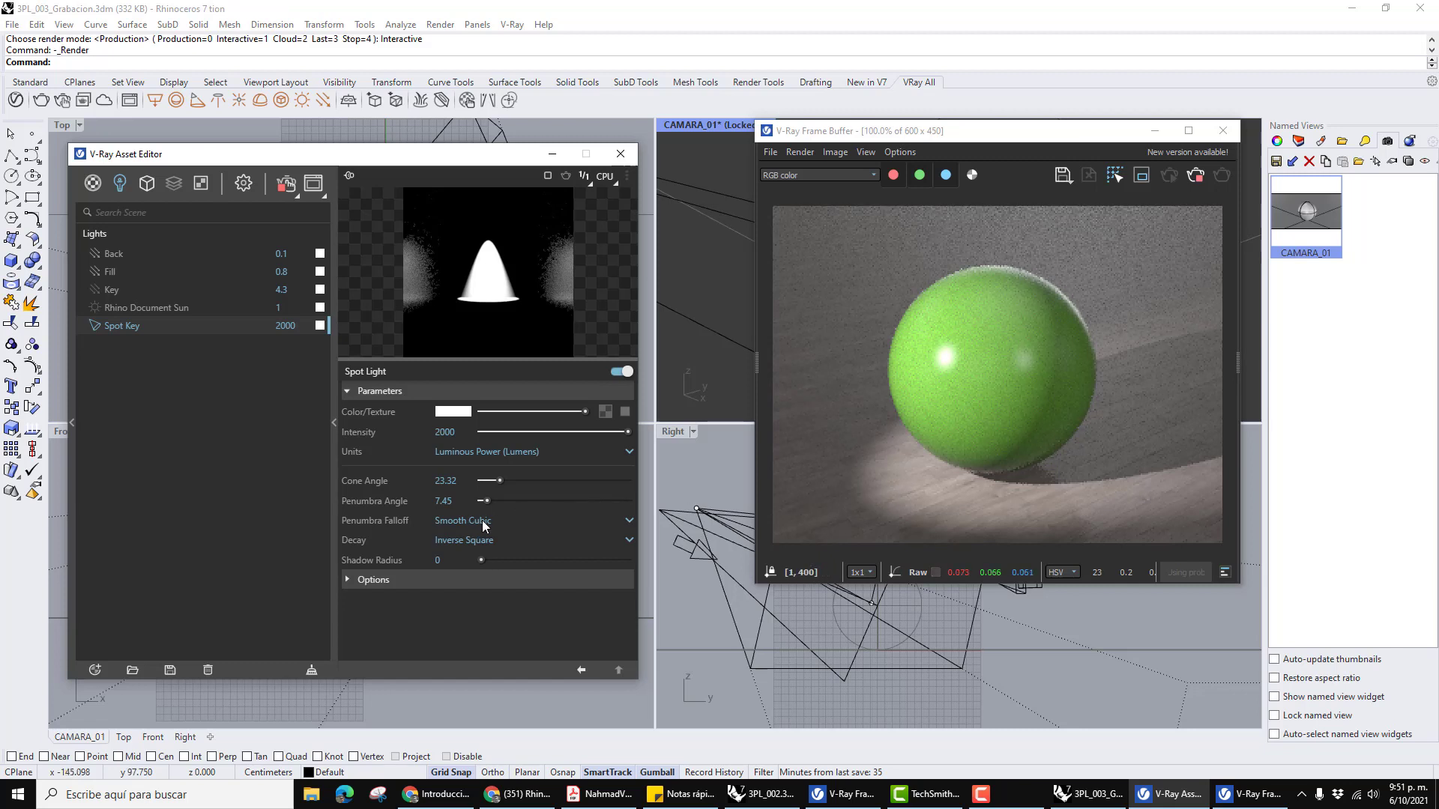
{"action": "left_click", "coordinate": [629, 520]}
{"action": "left_click", "coordinate": [501, 533]}
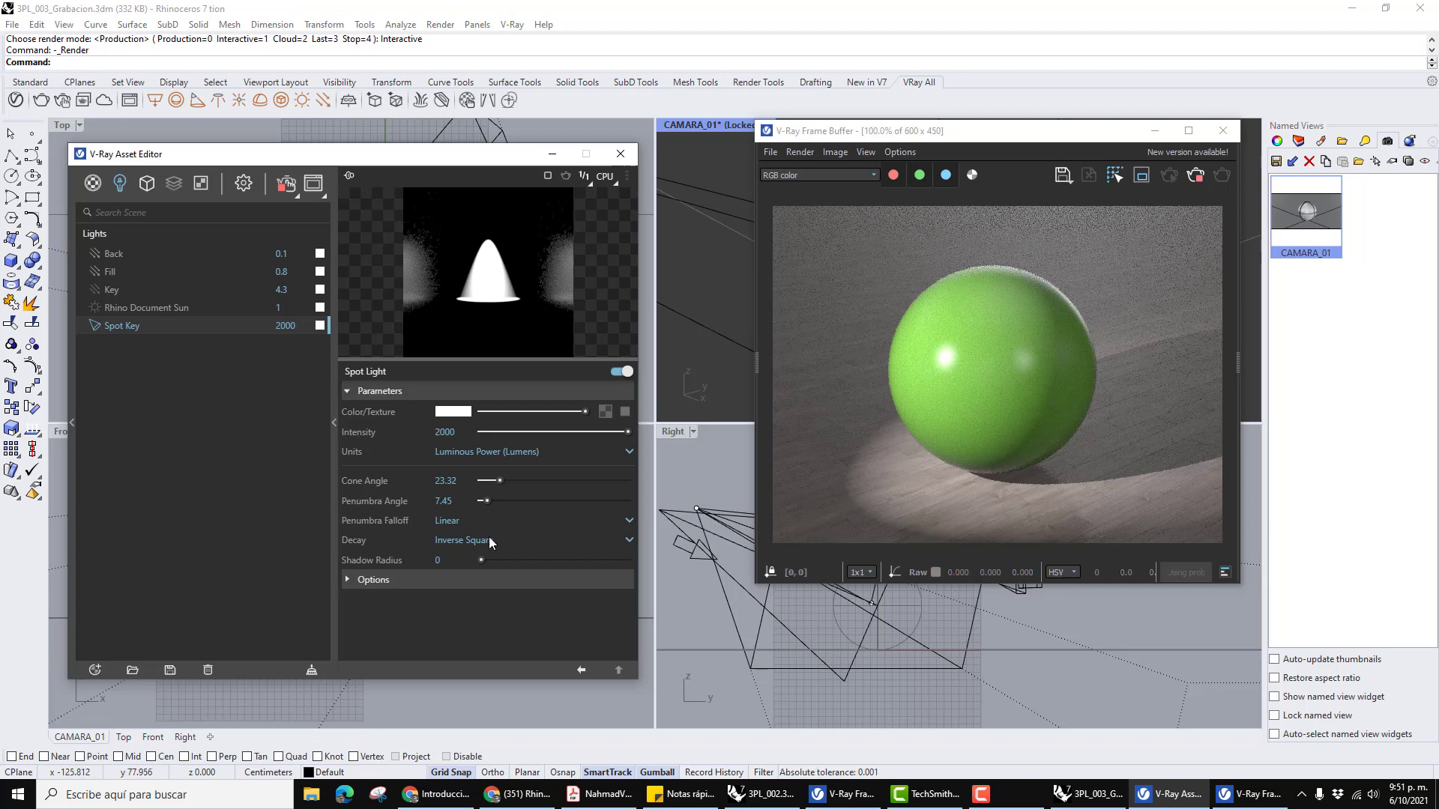
{"action": "left_click", "coordinate": [628, 520]}
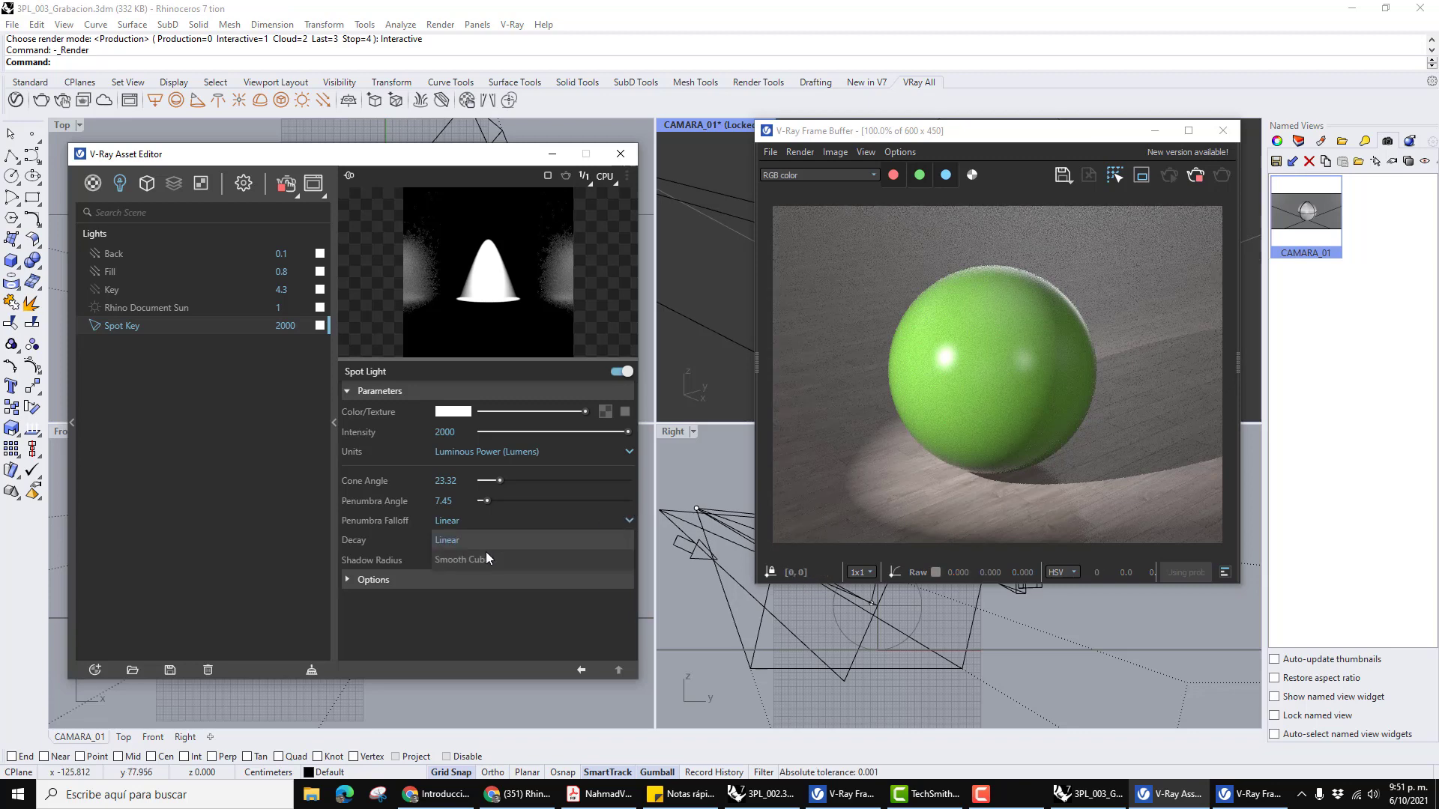
{"action": "left_click", "coordinate": [521, 520]}
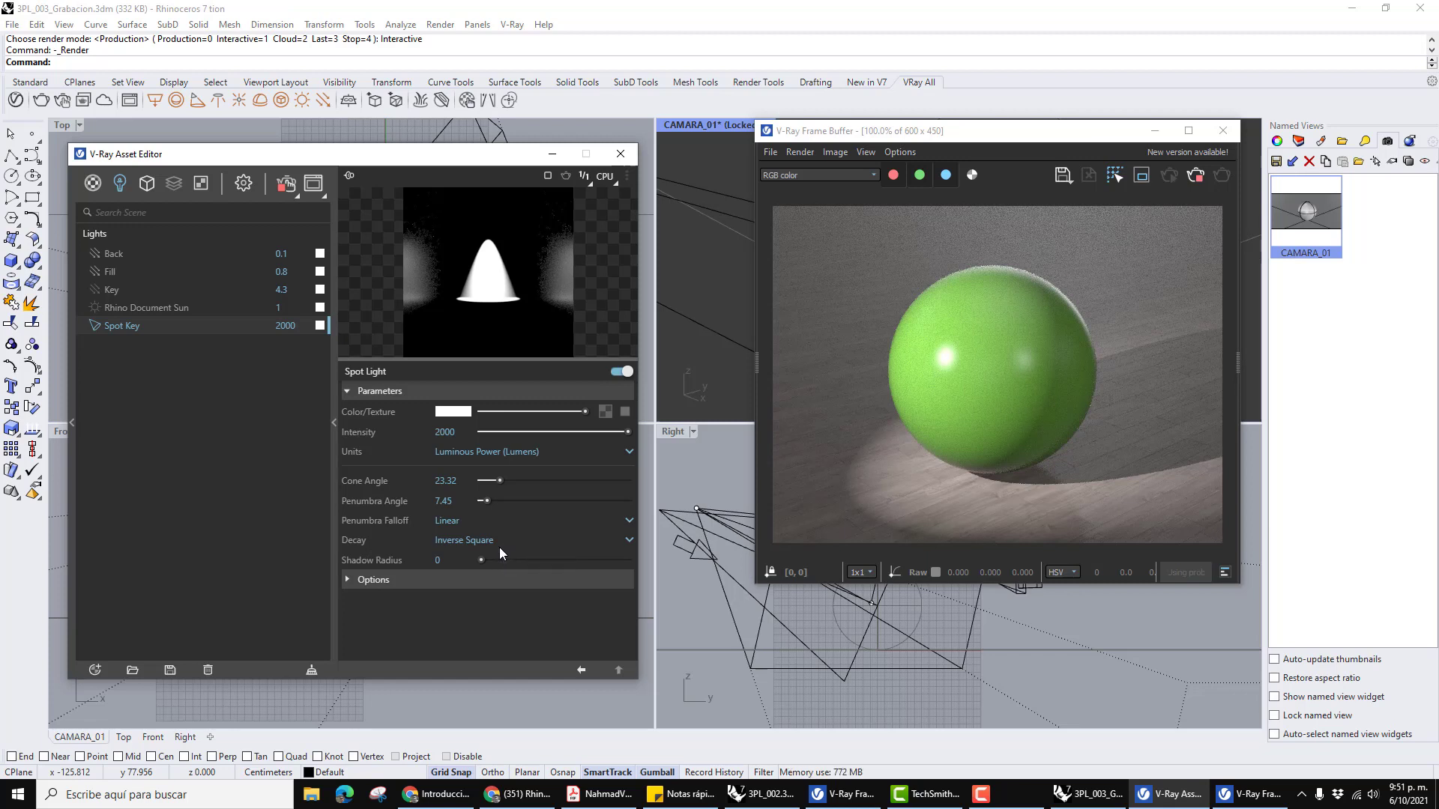
Compare the No Decay, Inverse Cube and Inverse decay options on the Spot Key light and return it to Inverse Square.
{"action": "left_click", "coordinate": [630, 540]}
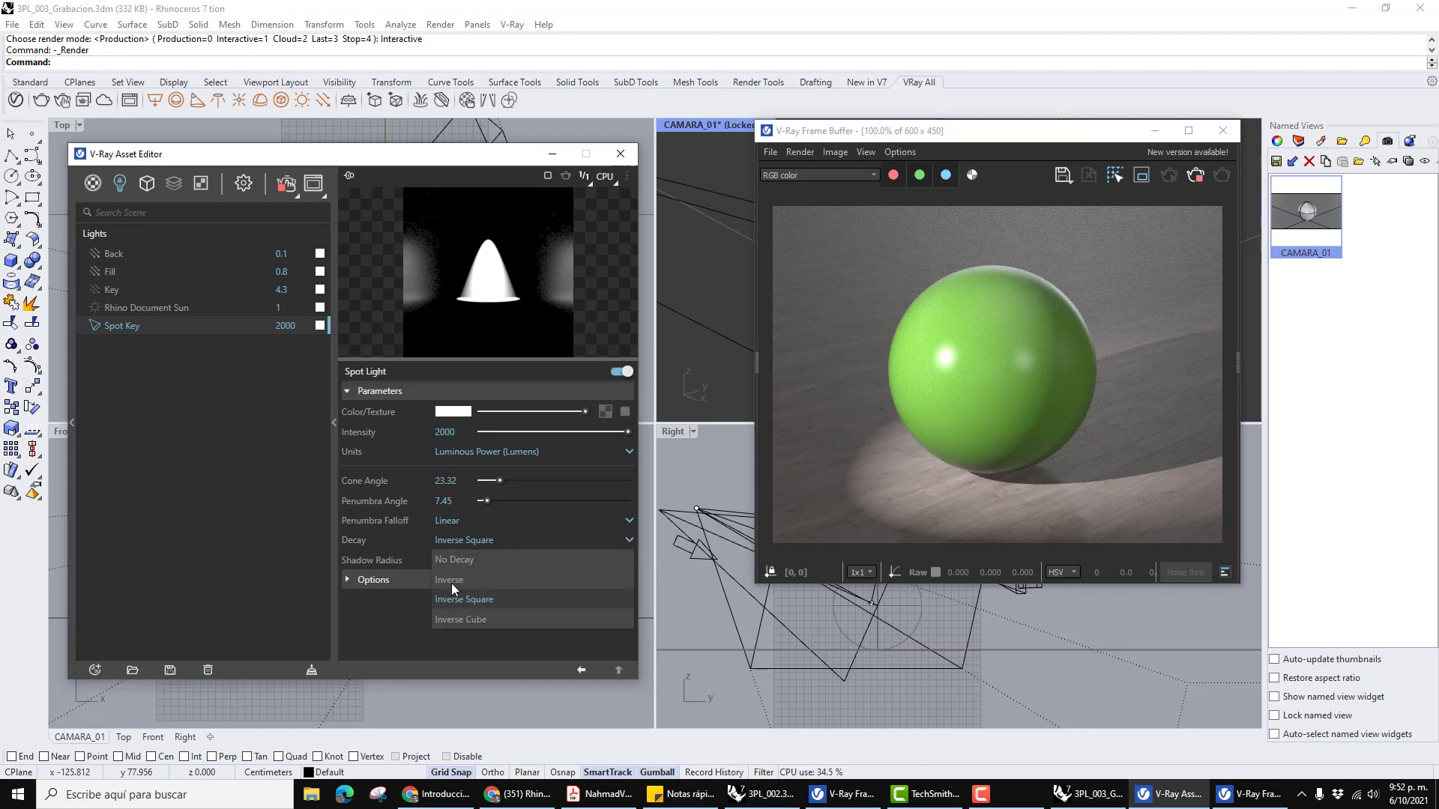
{"action": "left_click", "coordinate": [468, 558]}
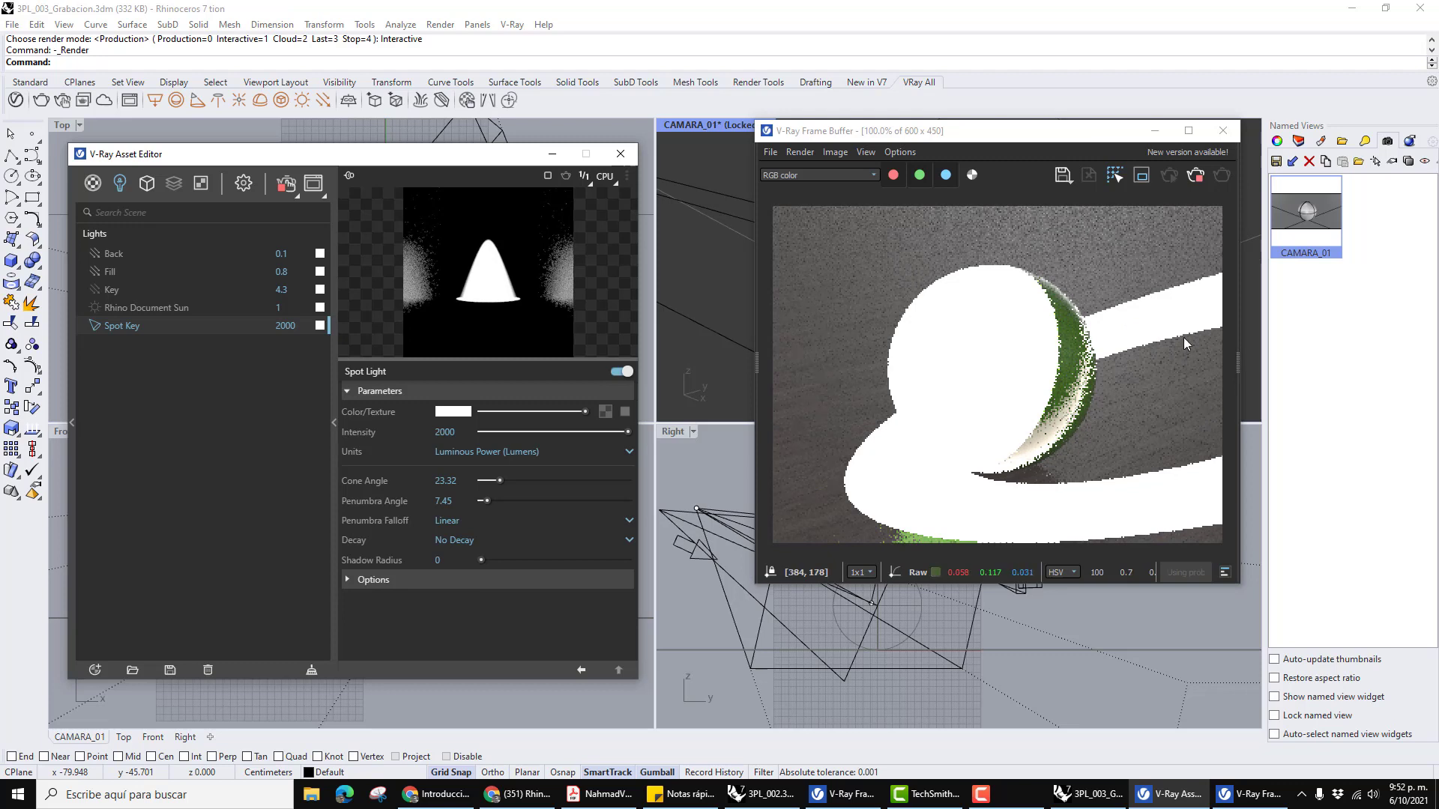
{"action": "left_click", "coordinate": [630, 542]}
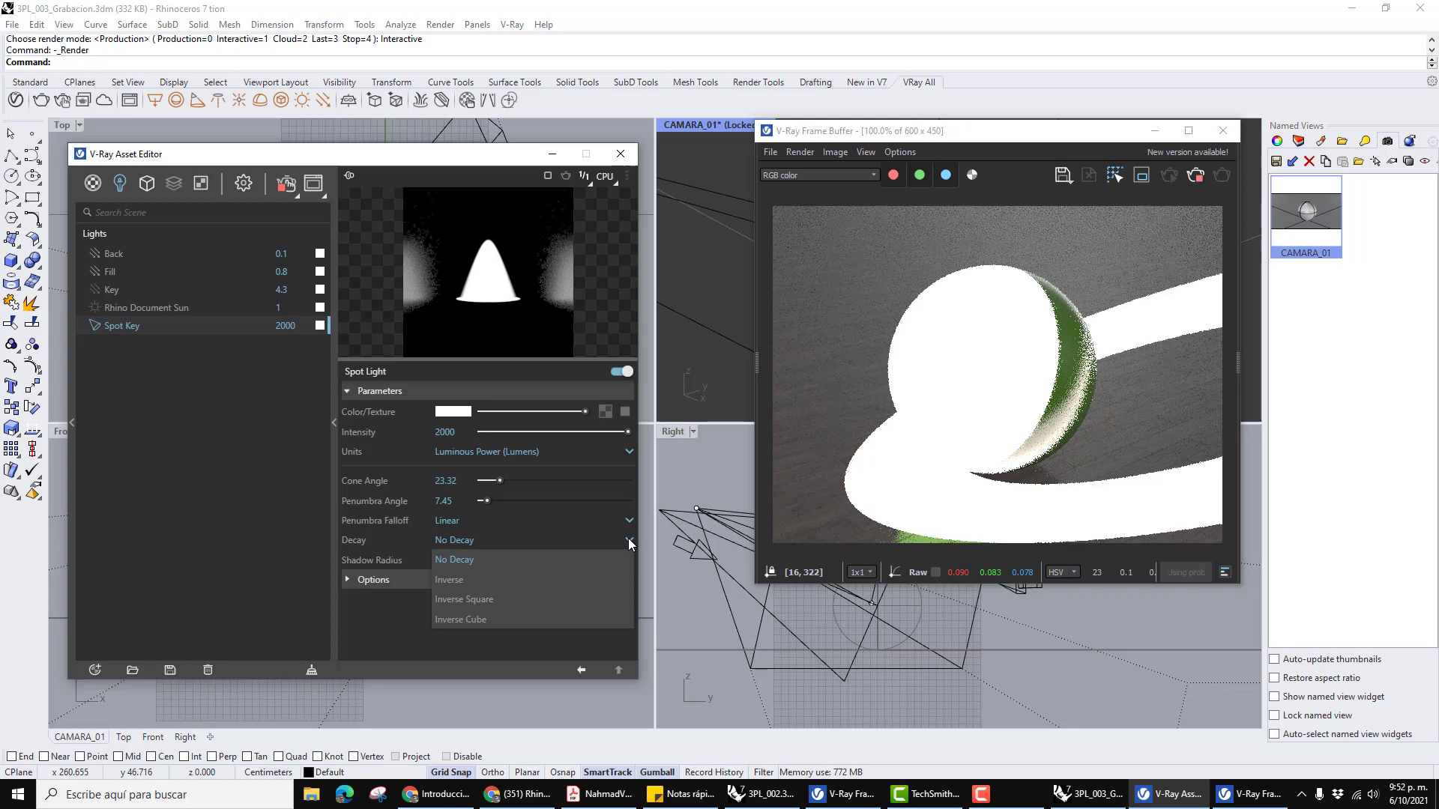
{"action": "left_click", "coordinate": [463, 620]}
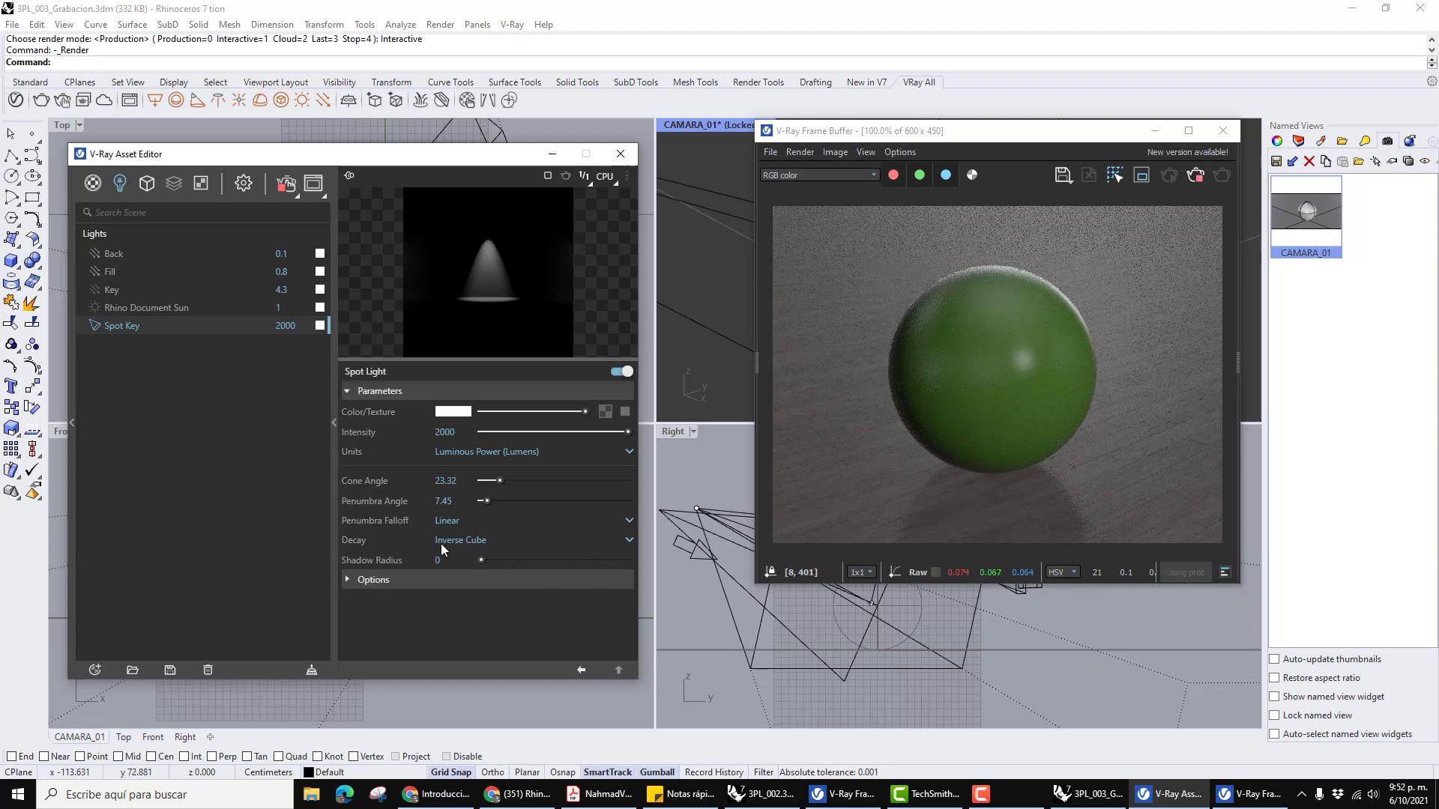
{"action": "left_click", "coordinate": [630, 539]}
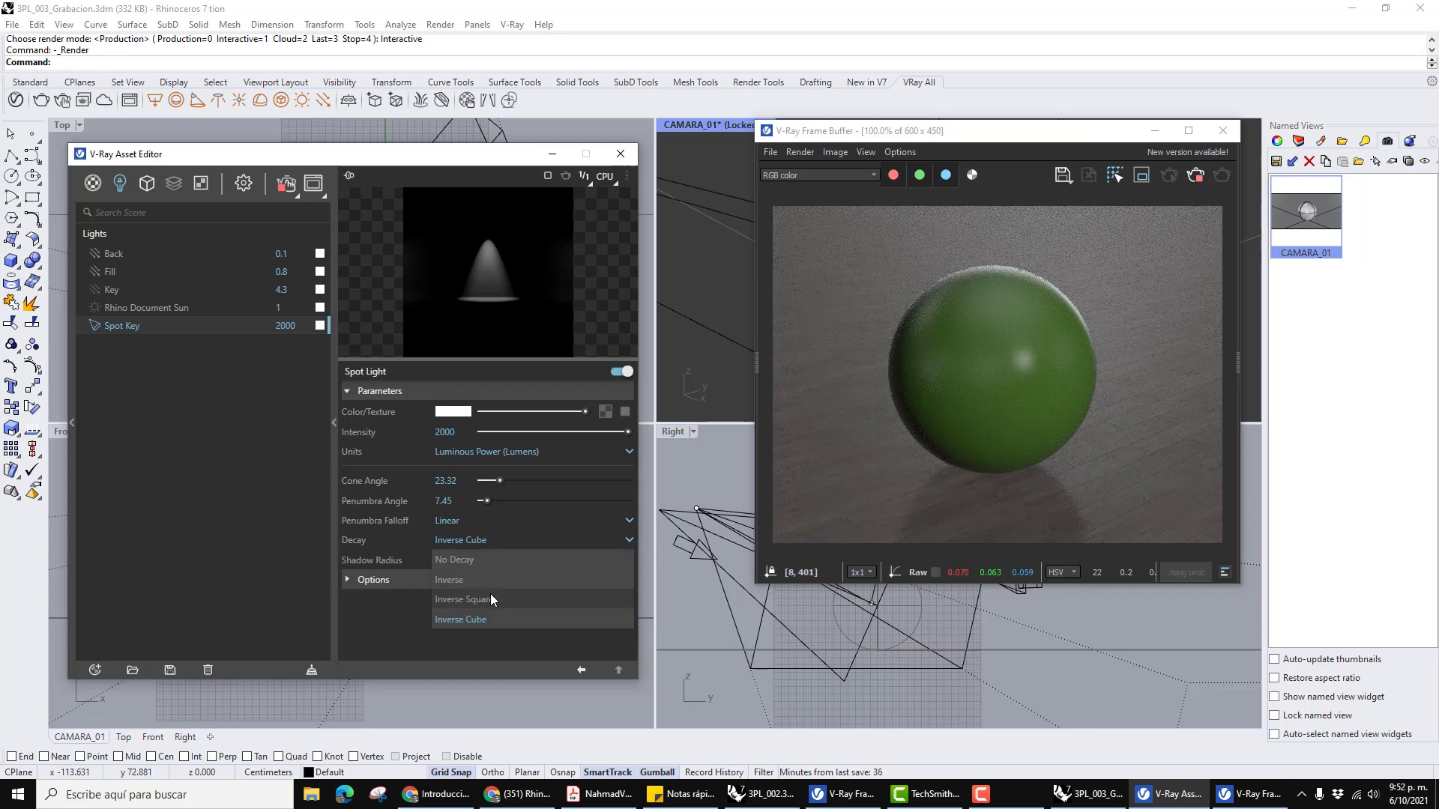
{"action": "left_click", "coordinate": [475, 577]}
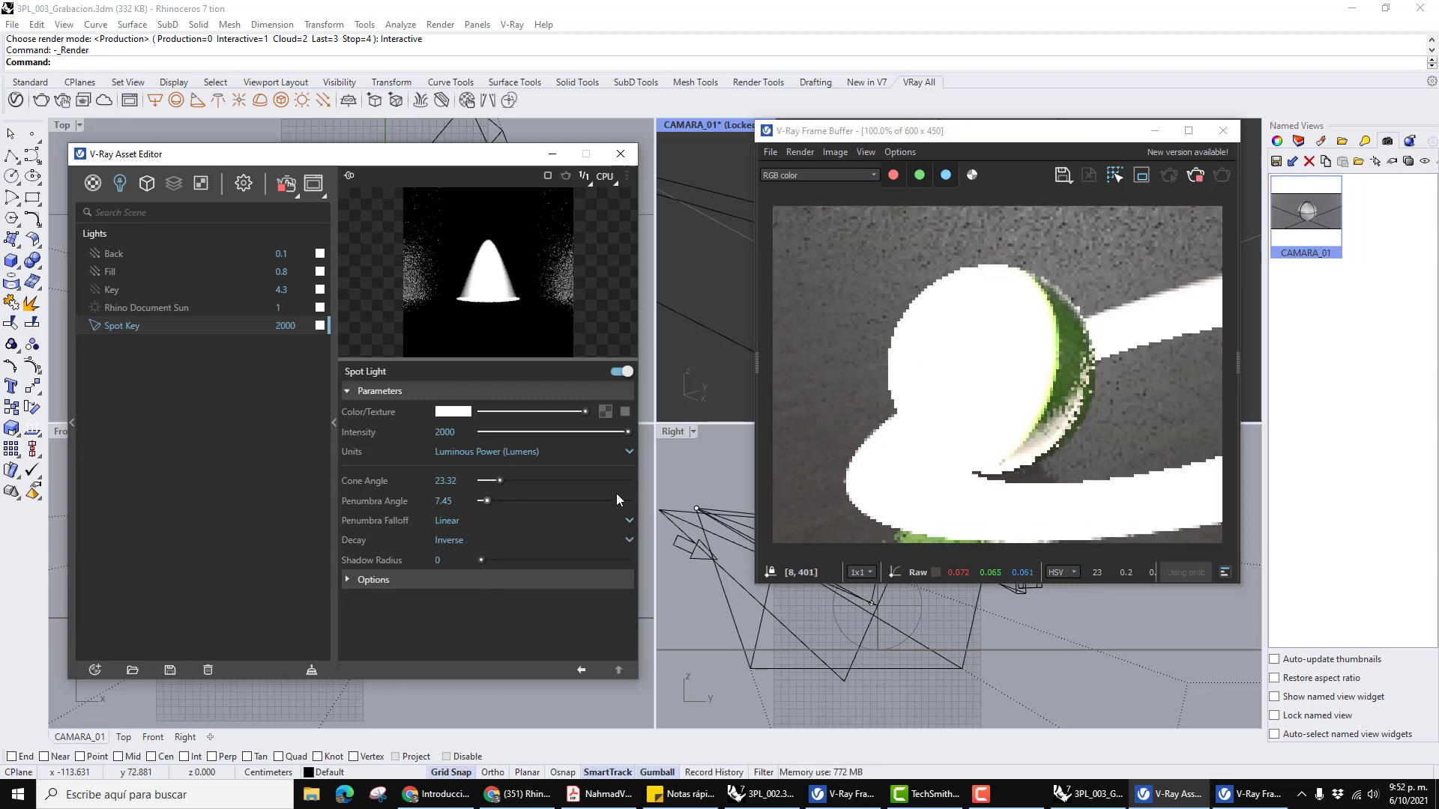
{"action": "left_click", "coordinate": [629, 540]}
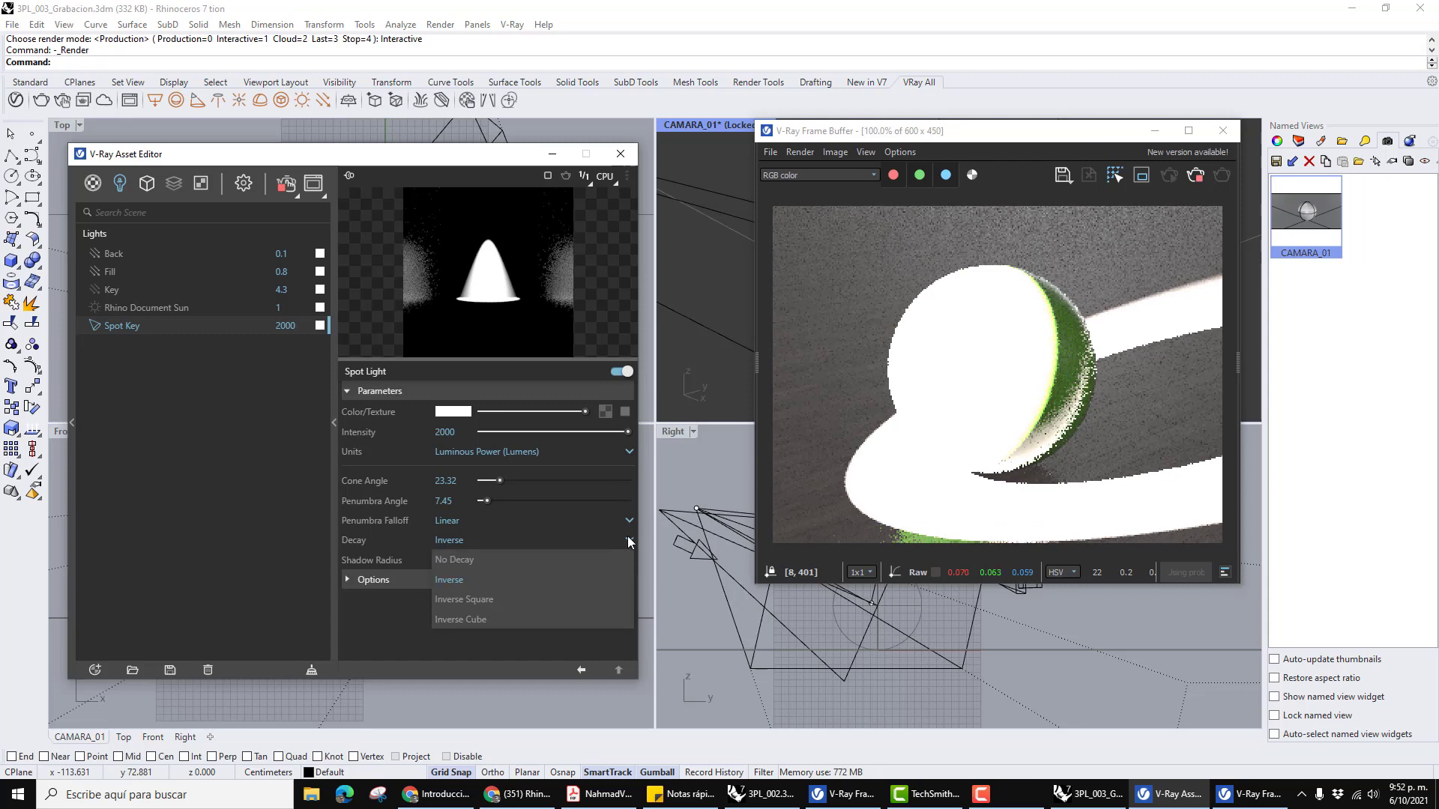
{"action": "left_click", "coordinate": [461, 599]}
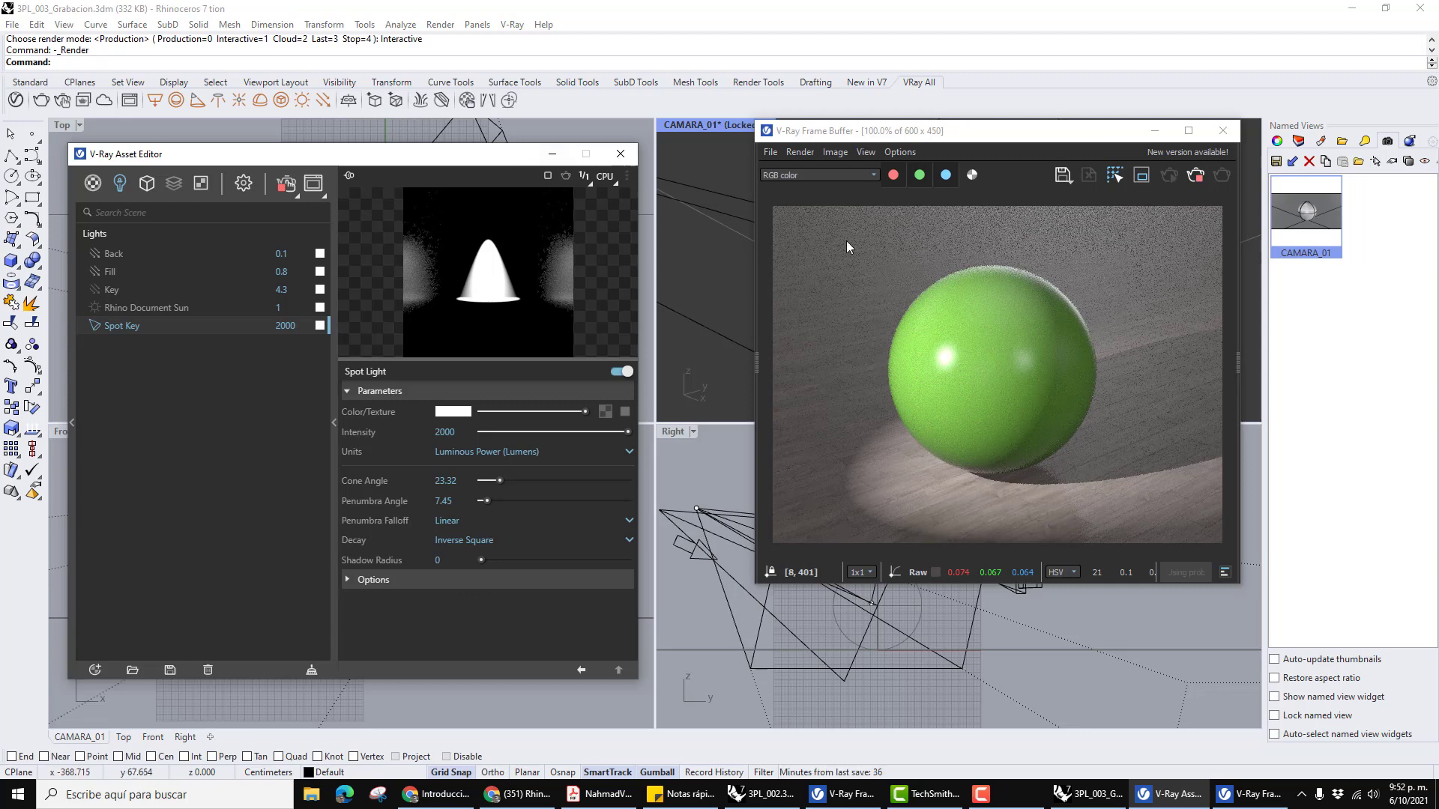
Rearrange the render and asset windows to expose the viewports and raise the spotlight's location point vertically in the Right view.
{"action": "left_click", "coordinate": [669, 500]}
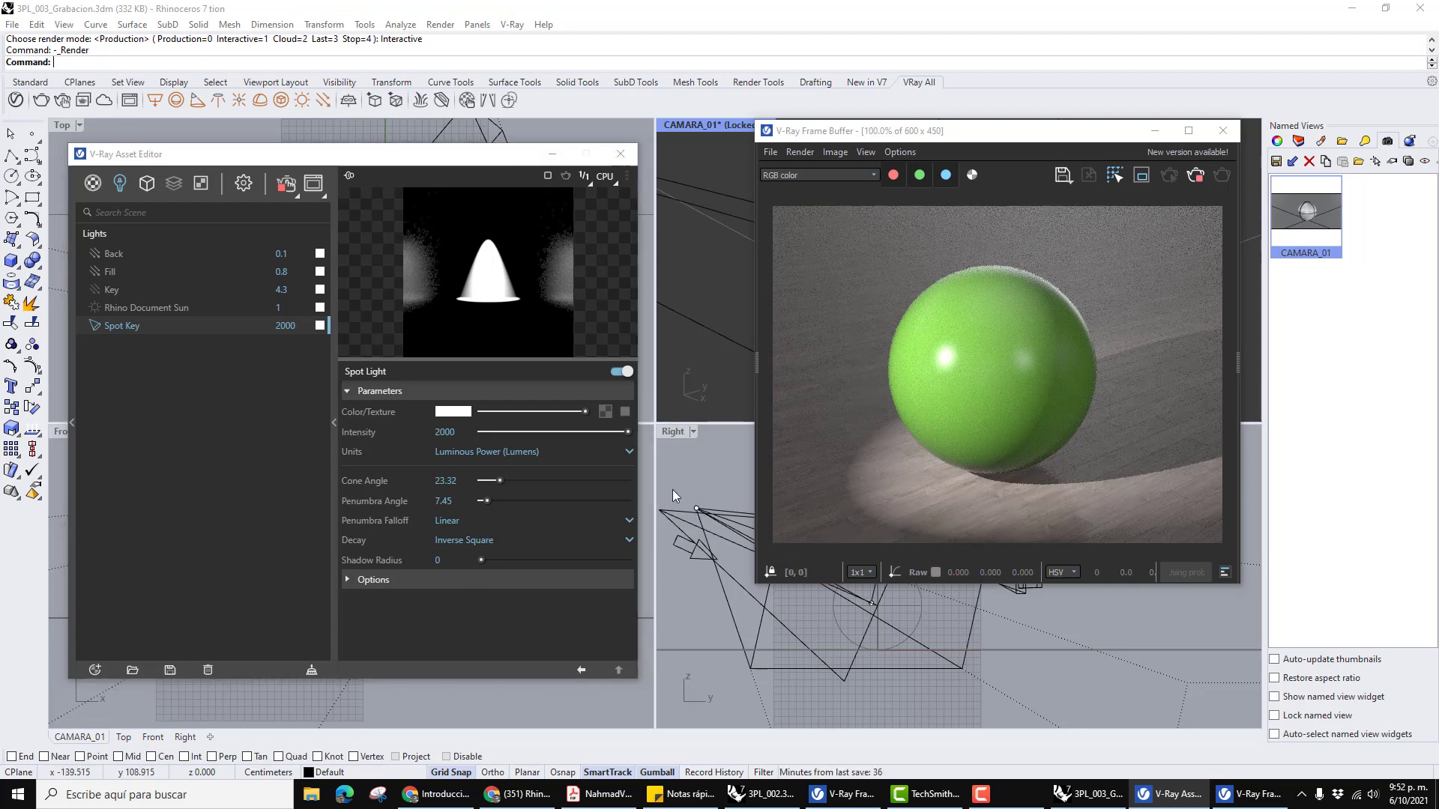
{"action": "left_click_drag", "start_coordinate": [963, 135], "coordinate": [1014, 52]}
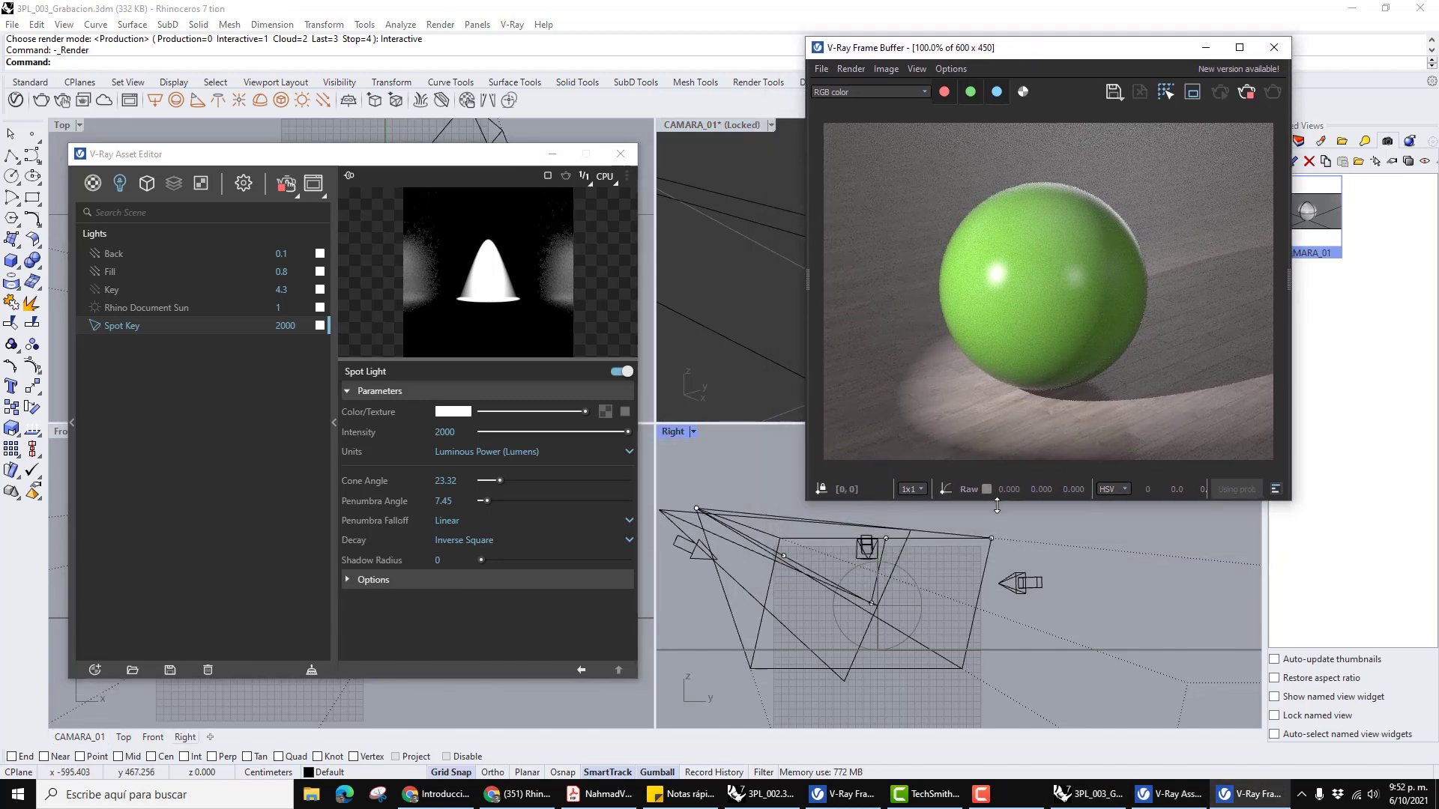
{"action": "left_click_drag", "start_coordinate": [450, 168], "coordinate": [244, 453]}
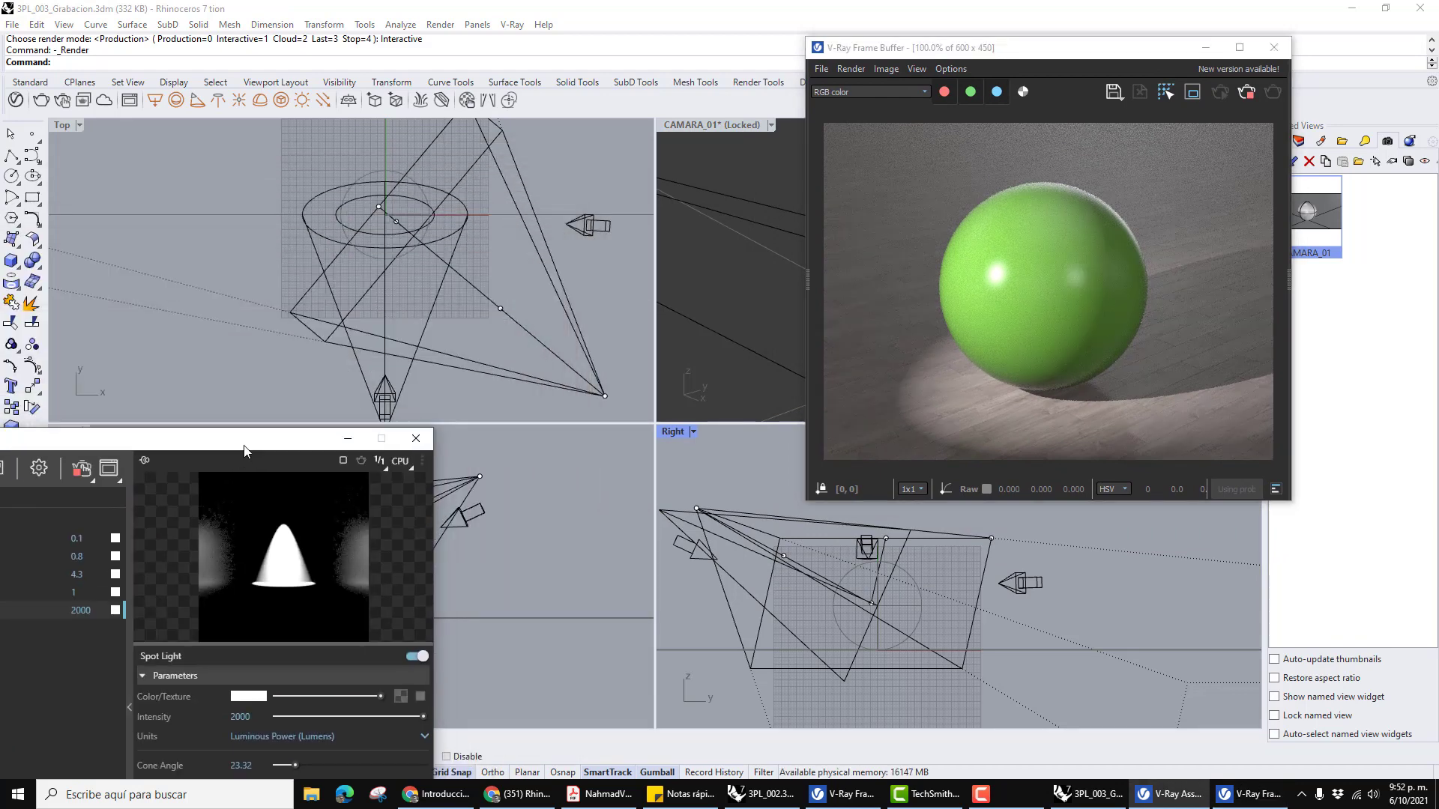
{"action": "left_click", "coordinate": [433, 305]}
{"action": "left_click", "coordinate": [254, 450]}
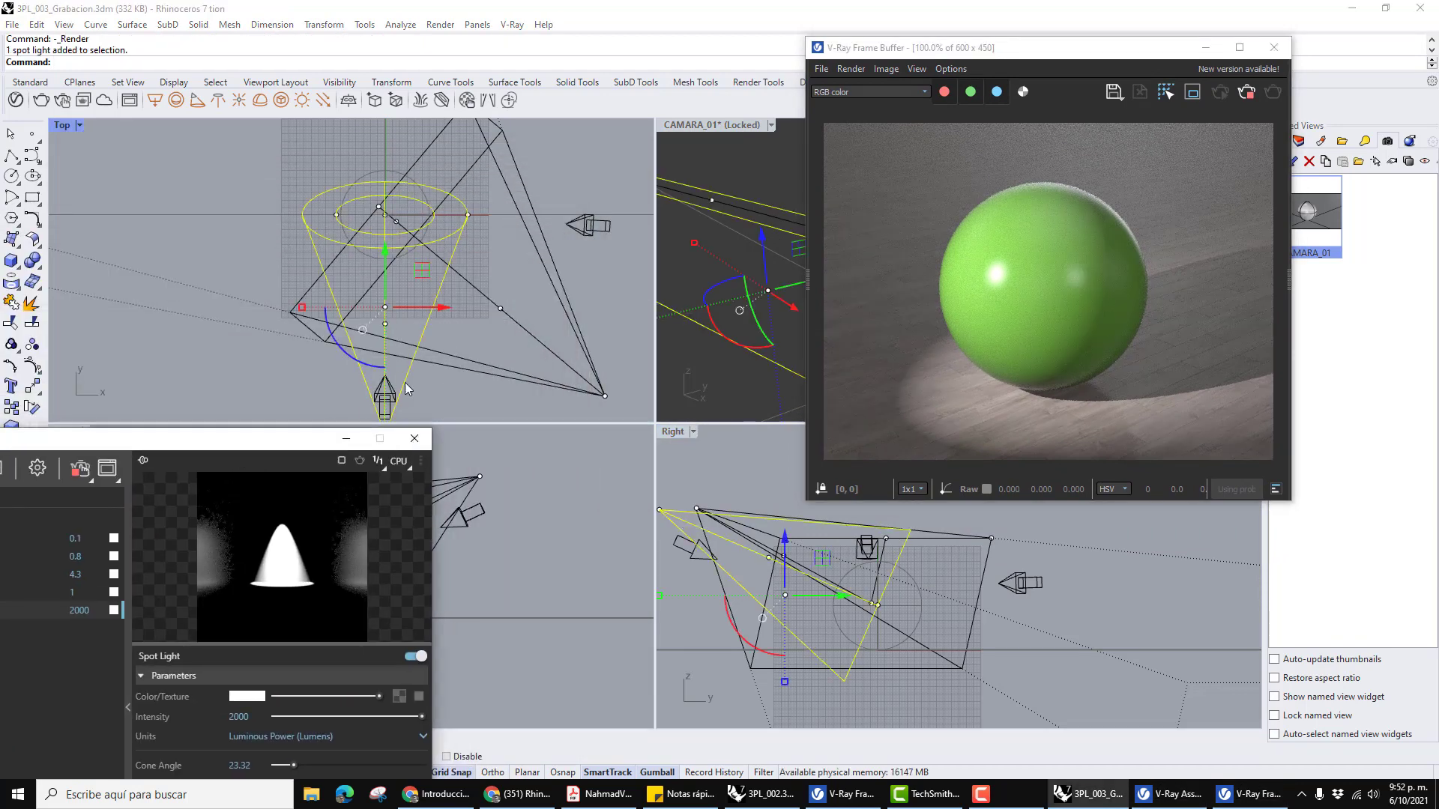
{"action": "left_click_drag", "start_coordinate": [254, 449], "coordinate": [454, 210]}
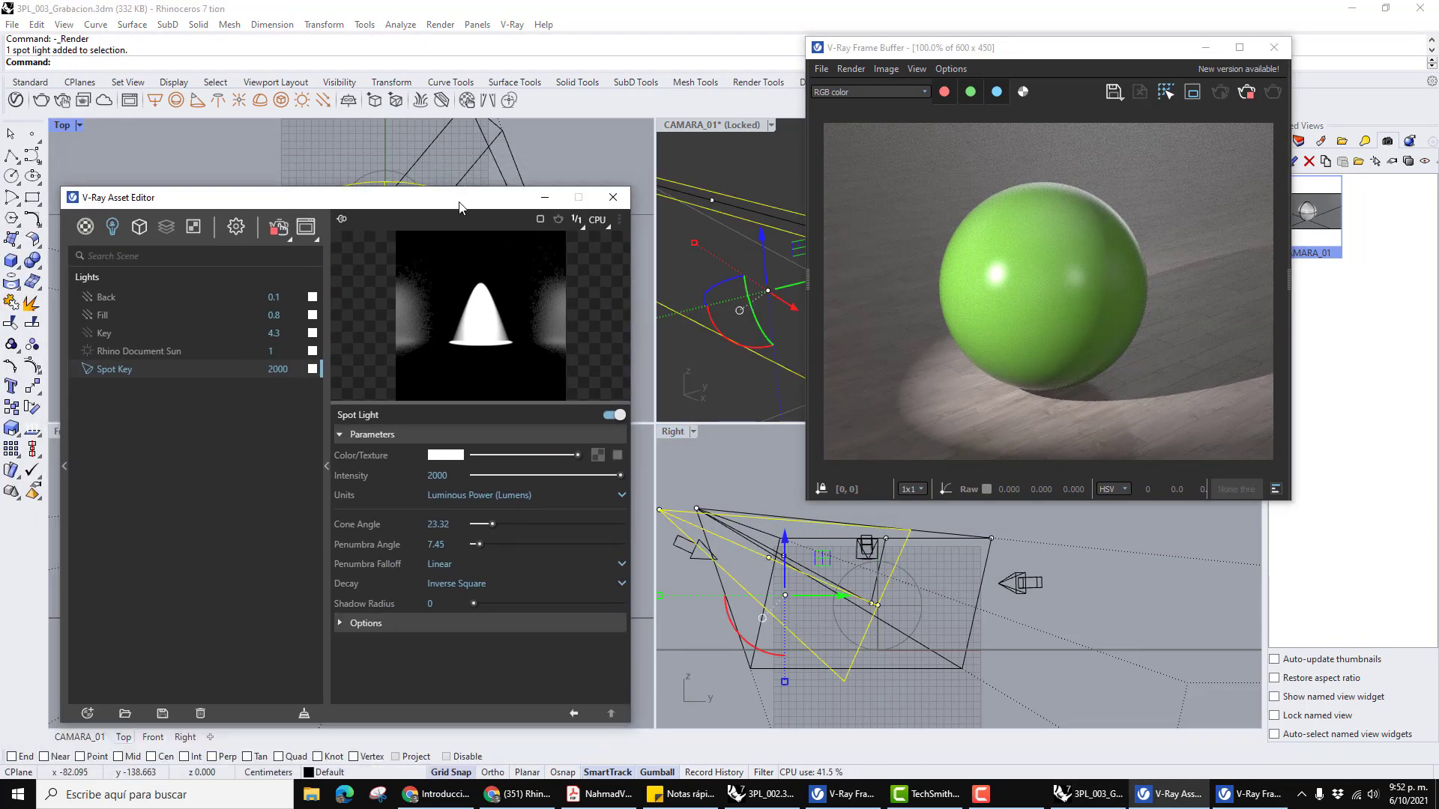
{"action": "right_click_drag", "start_coordinate": [659, 509], "coordinate": [696, 532]}
{"action": "left_click", "coordinate": [697, 532]}
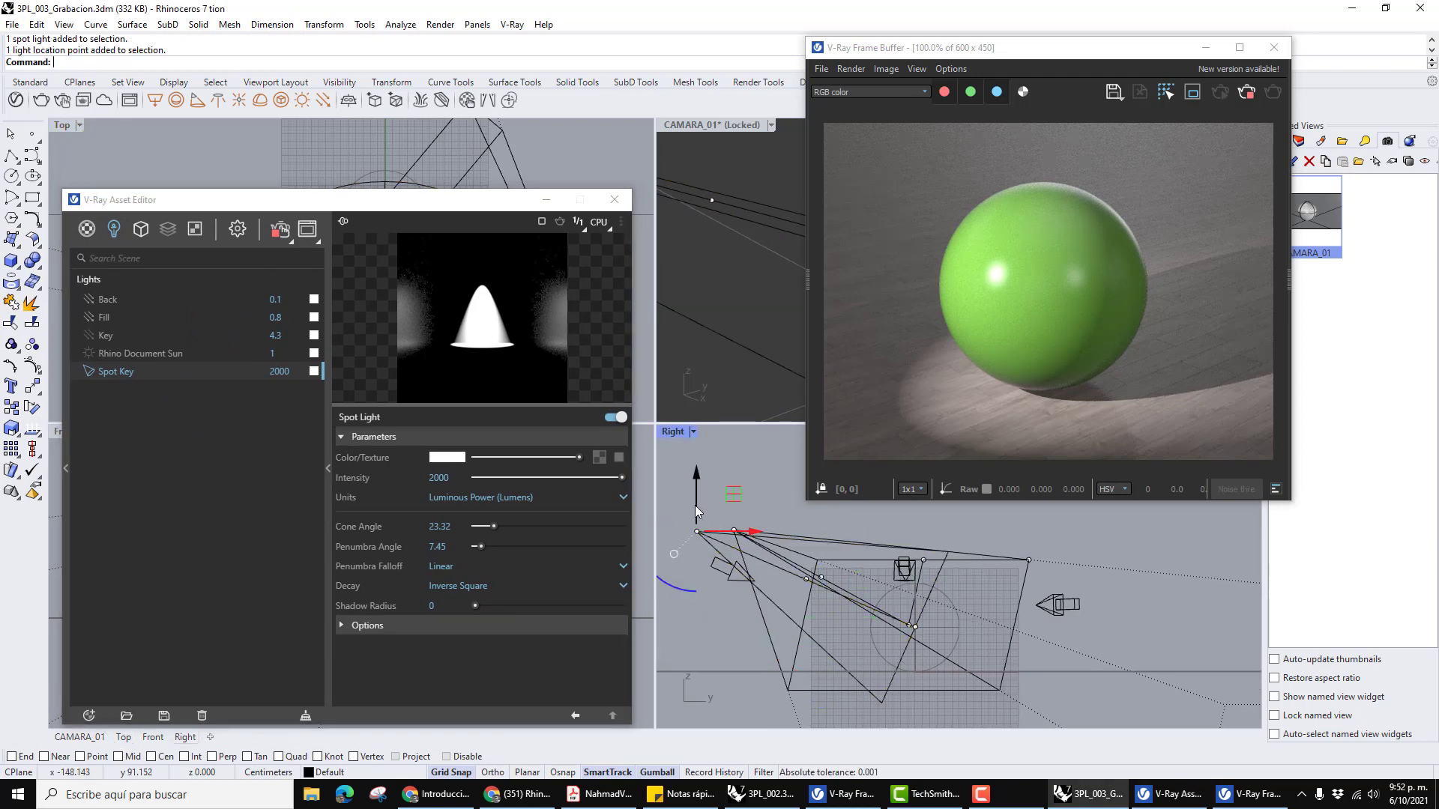
{"action": "left_click_drag", "start_coordinate": [697, 514], "coordinate": [708, 452]}
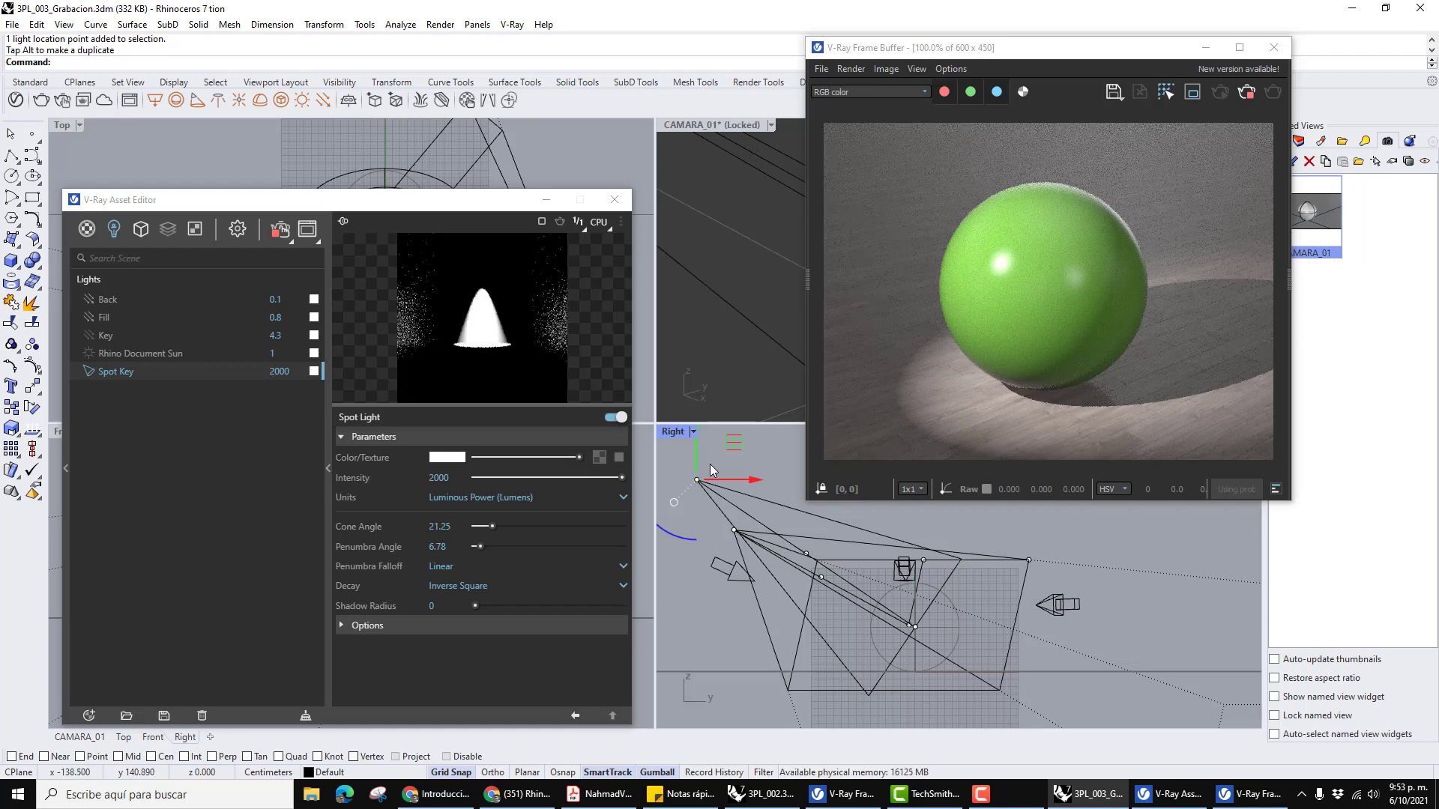
{"action": "left_click", "coordinate": [430, 239]}
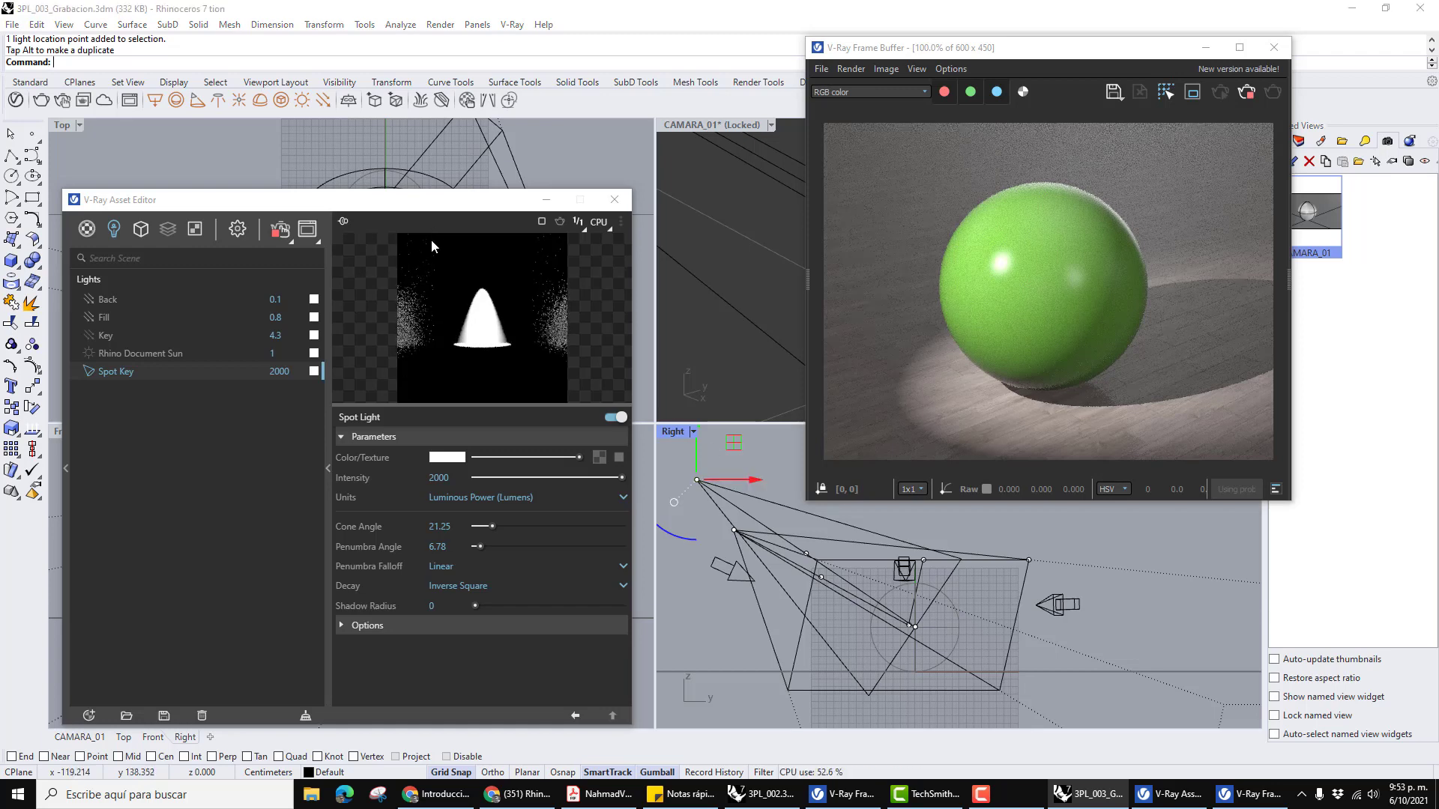
Minimize the Asset Editor and shift the spotlight's location point along positive X in two small moves in the Top view.
{"action": "left_click", "coordinate": [545, 200]}
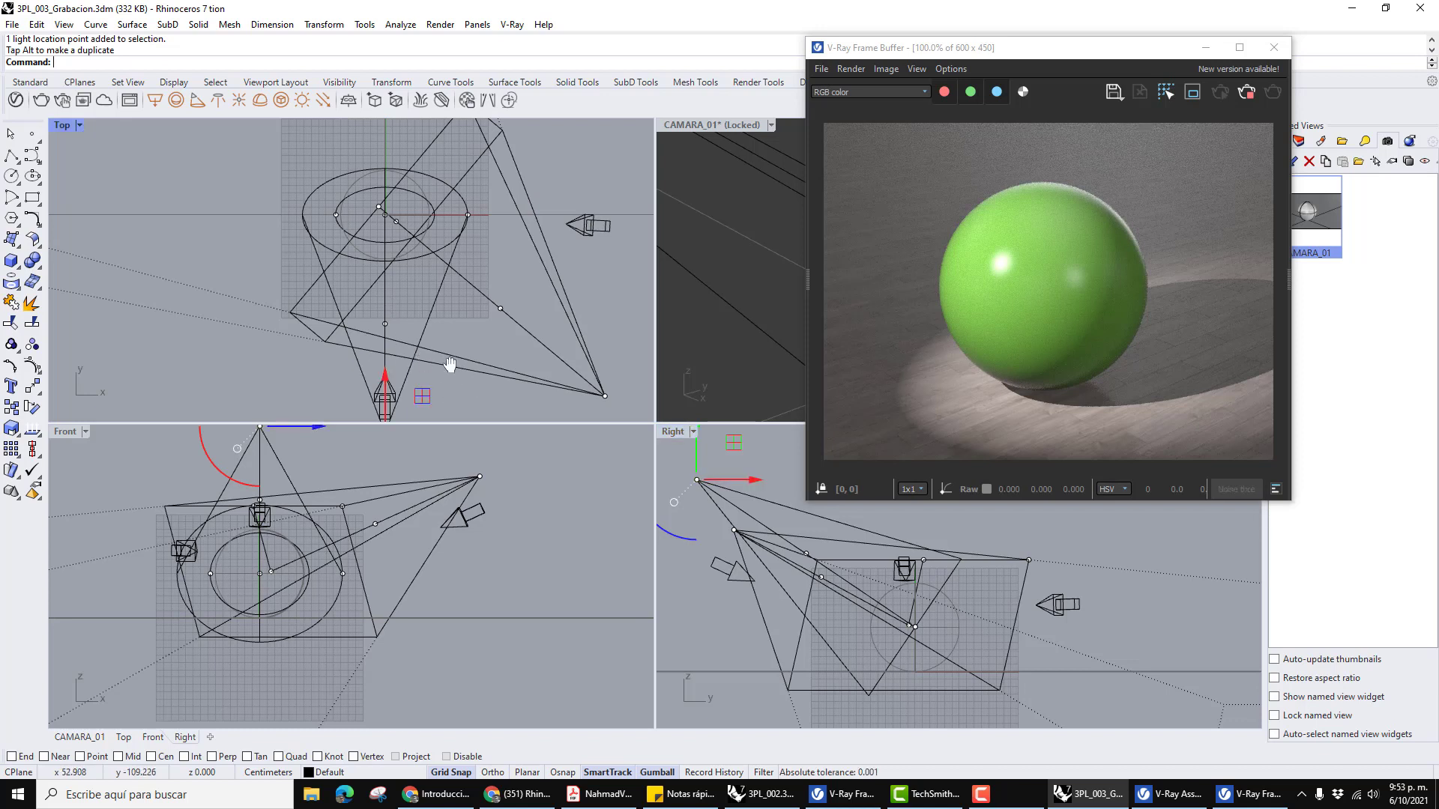
{"action": "right_click_drag", "start_coordinate": [449, 363], "coordinate": [415, 387]}
{"action": "left_click_drag", "start_coordinate": [417, 389], "coordinate": [435, 385]}
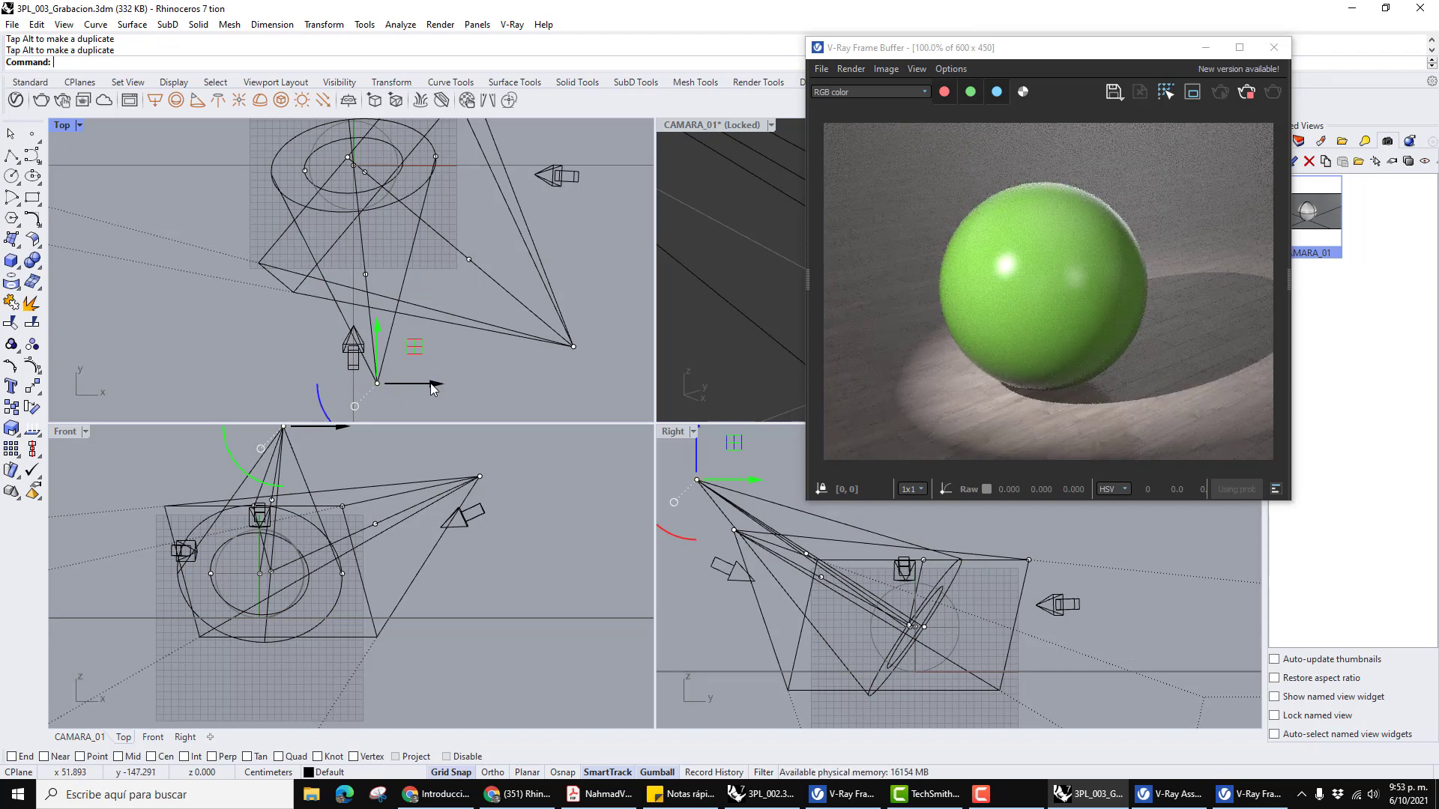
{"action": "left_click_drag", "start_coordinate": [433, 383], "coordinate": [450, 385]}
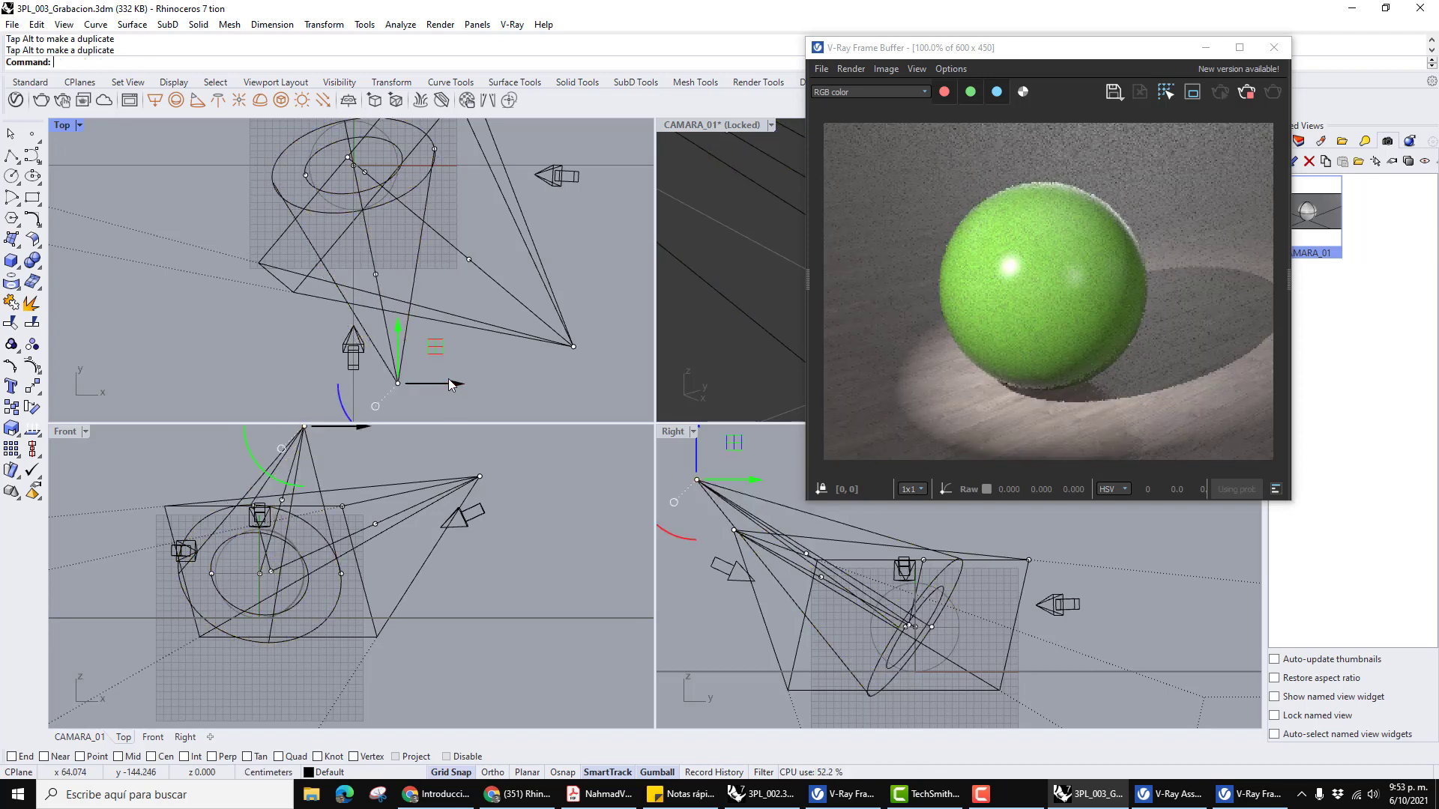
Move the Fill directional light's location point slightly along positive Y in the Top view and deselect it.
{"action": "right_click_drag", "start_coordinate": [572, 233], "coordinate": [570, 292]}
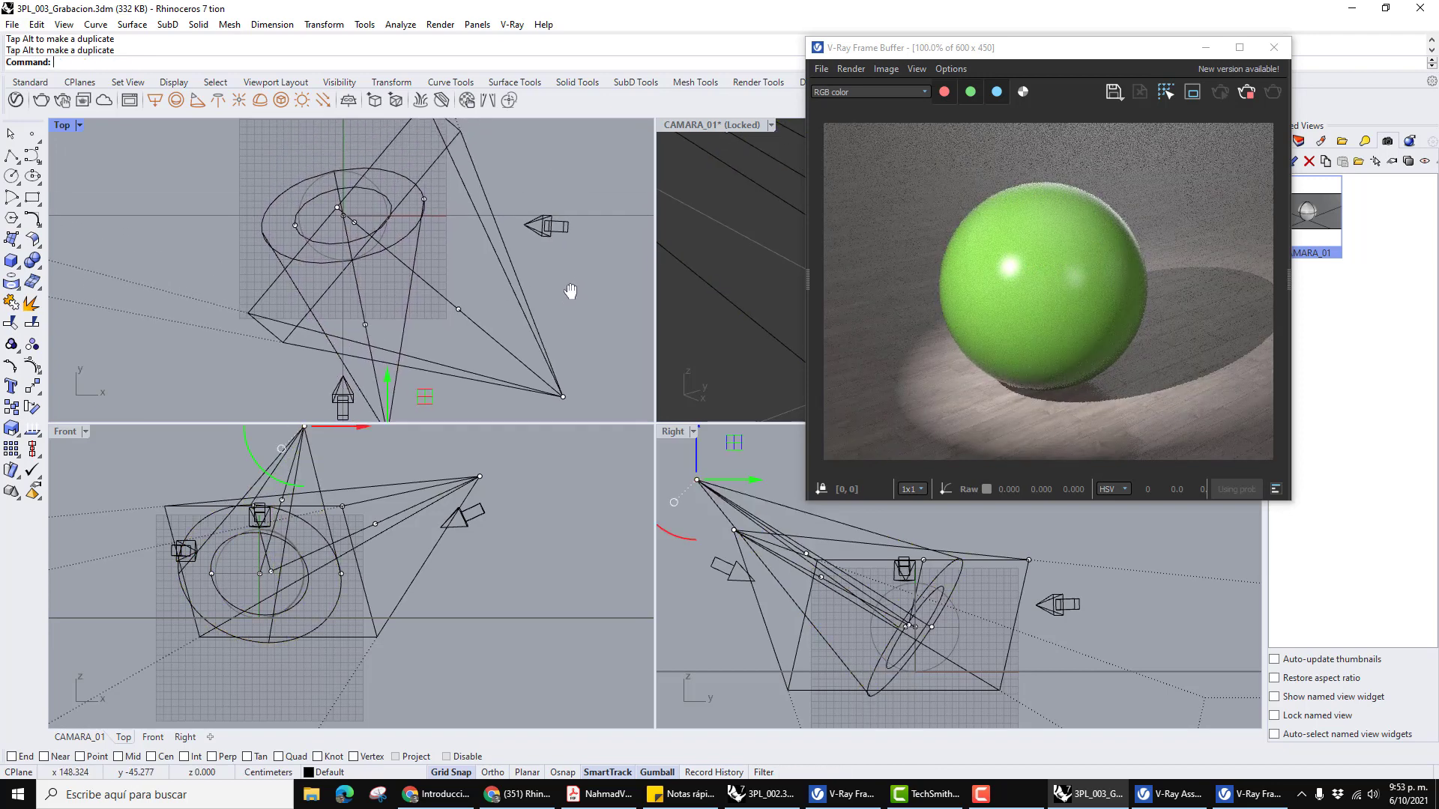
{"action": "left_click", "coordinate": [546, 231]}
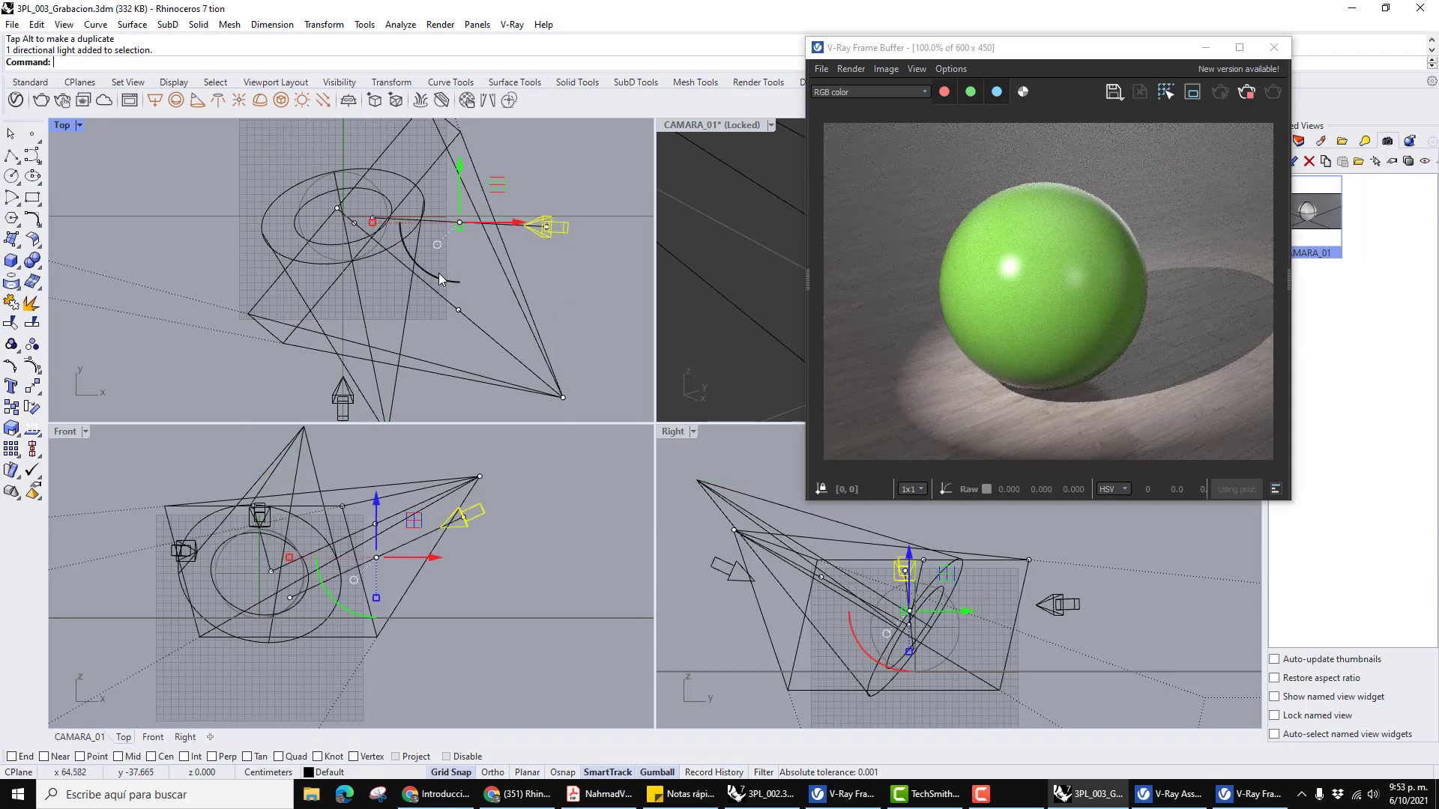
{"action": "left_click", "coordinate": [547, 227]}
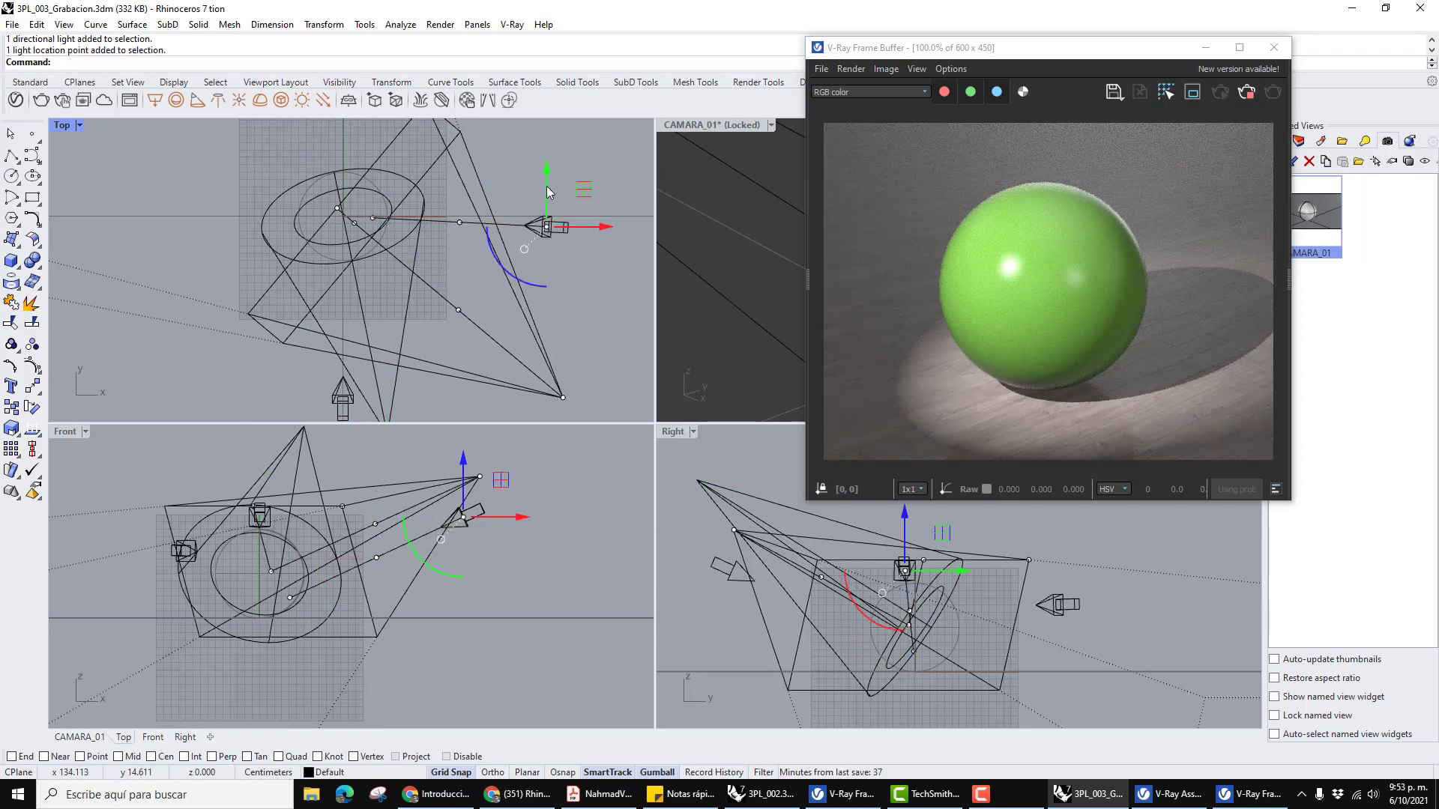
{"action": "left_click_drag", "start_coordinate": [547, 189], "coordinate": [544, 173]}
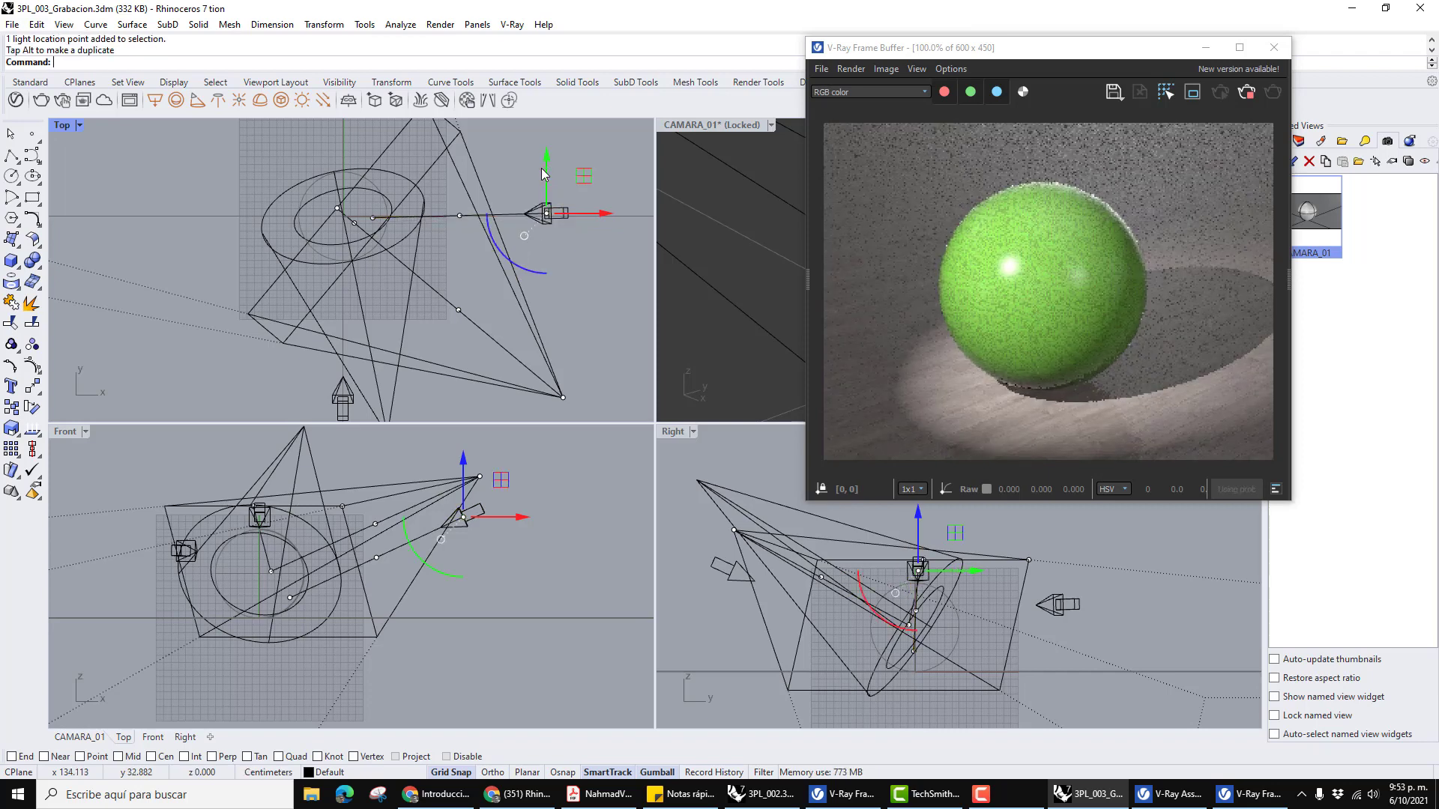
{"action": "left_click", "coordinate": [601, 267]}
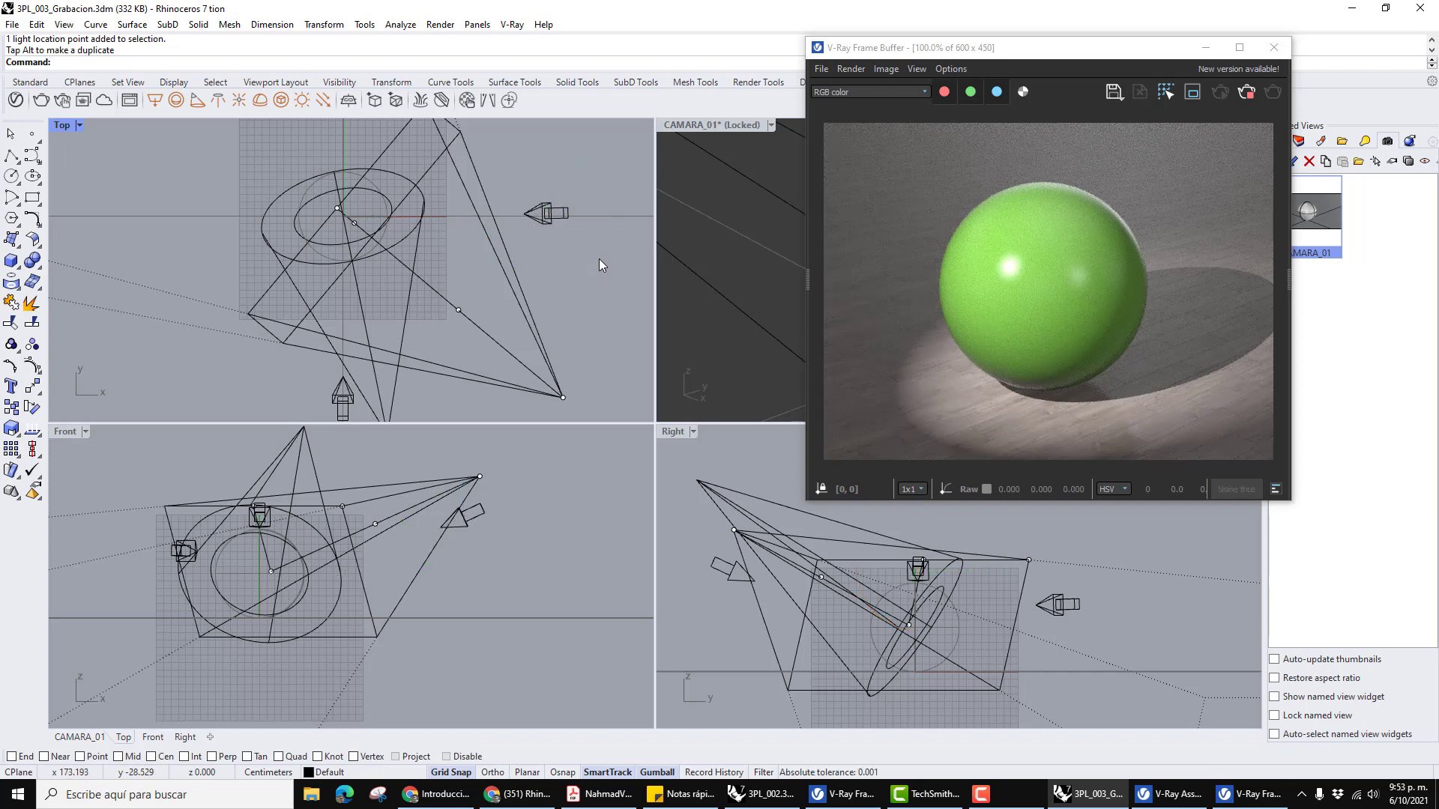
Reopen the Asset Editor, select the Spot Key light and compare its render with Shadows disabled and enabled, leaving Shadows enabled.
{"action": "left_click", "coordinate": [1248, 794]}
{"action": "left_click", "coordinate": [1151, 800]}
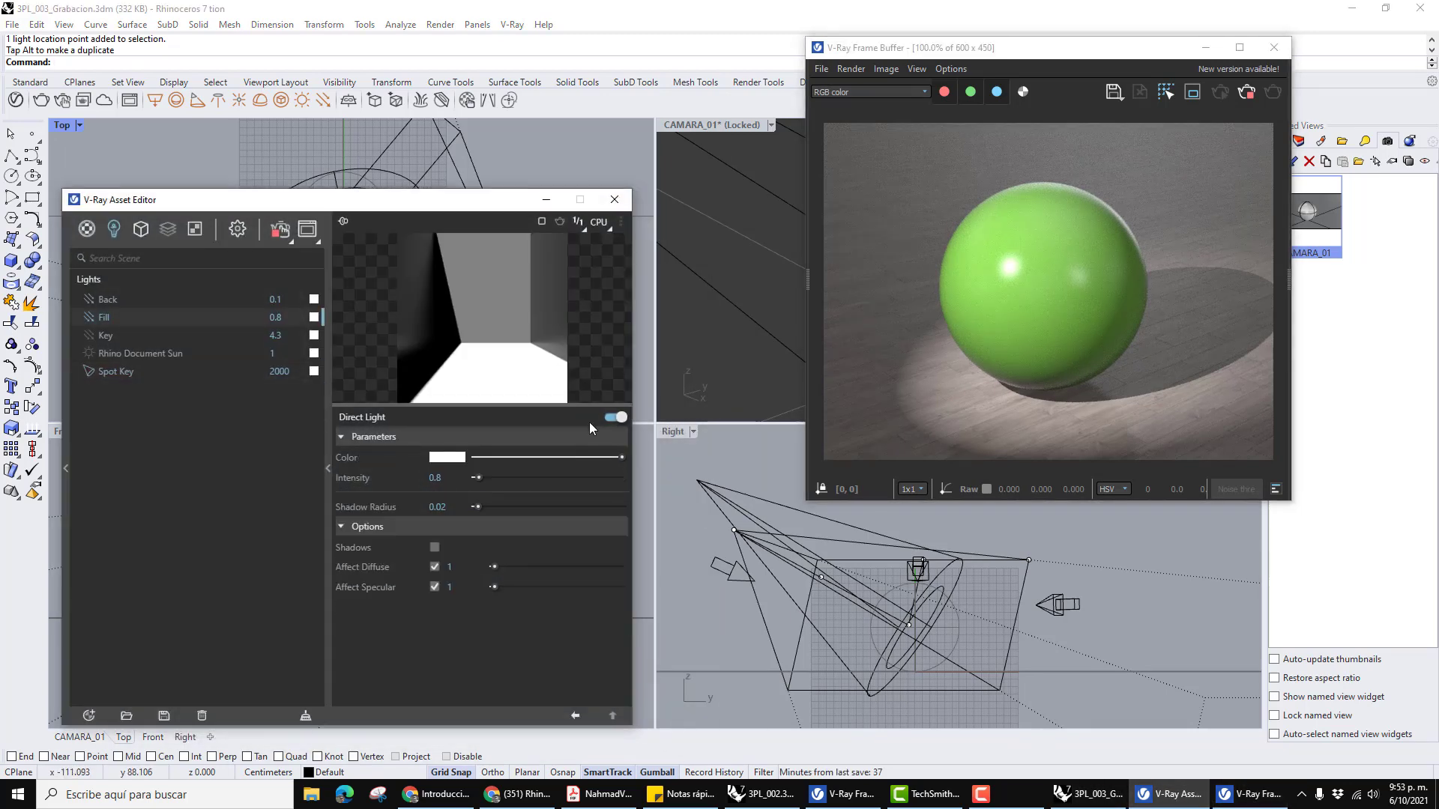
{"action": "left_click_drag", "start_coordinate": [453, 191], "coordinate": [482, 96]}
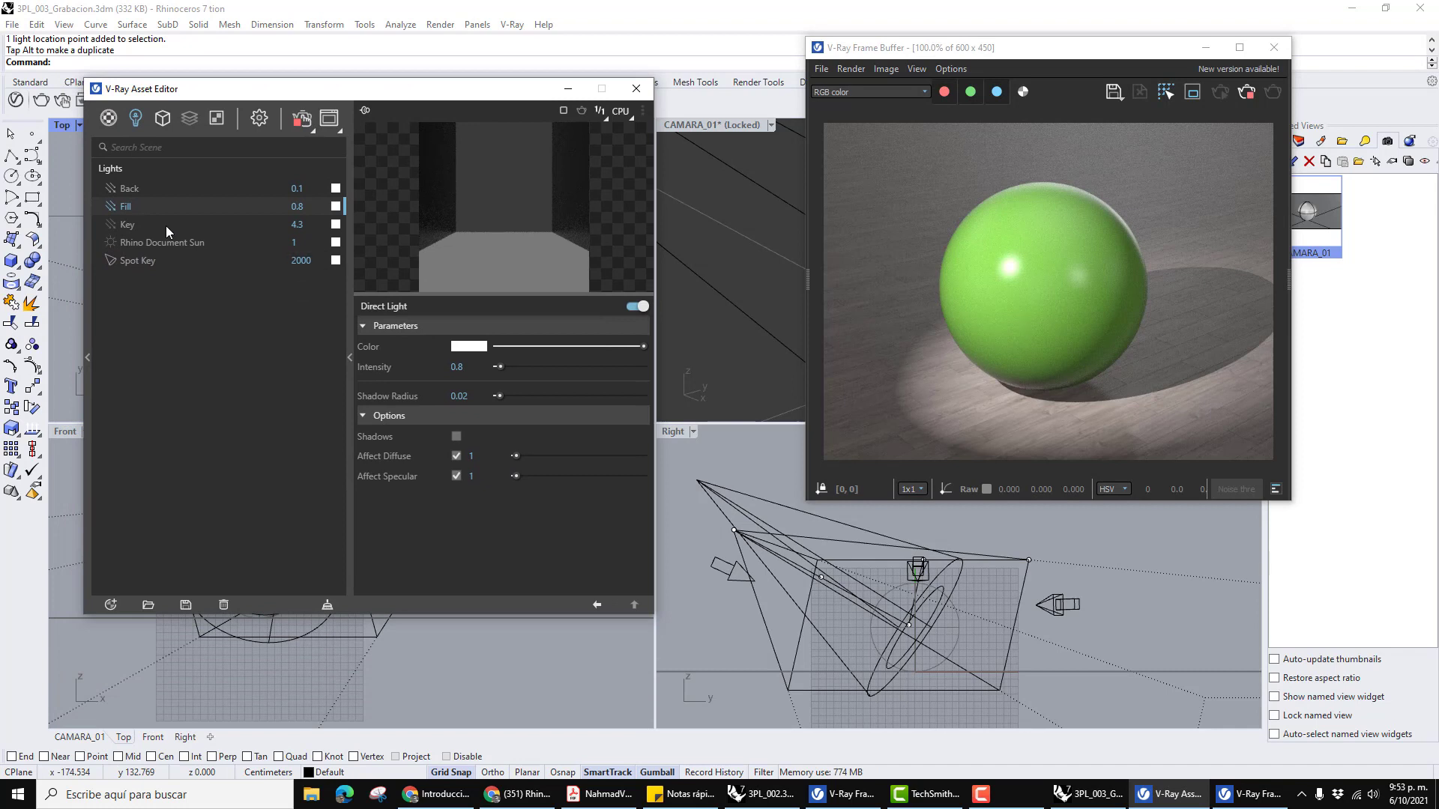
{"action": "left_click", "coordinate": [141, 260]}
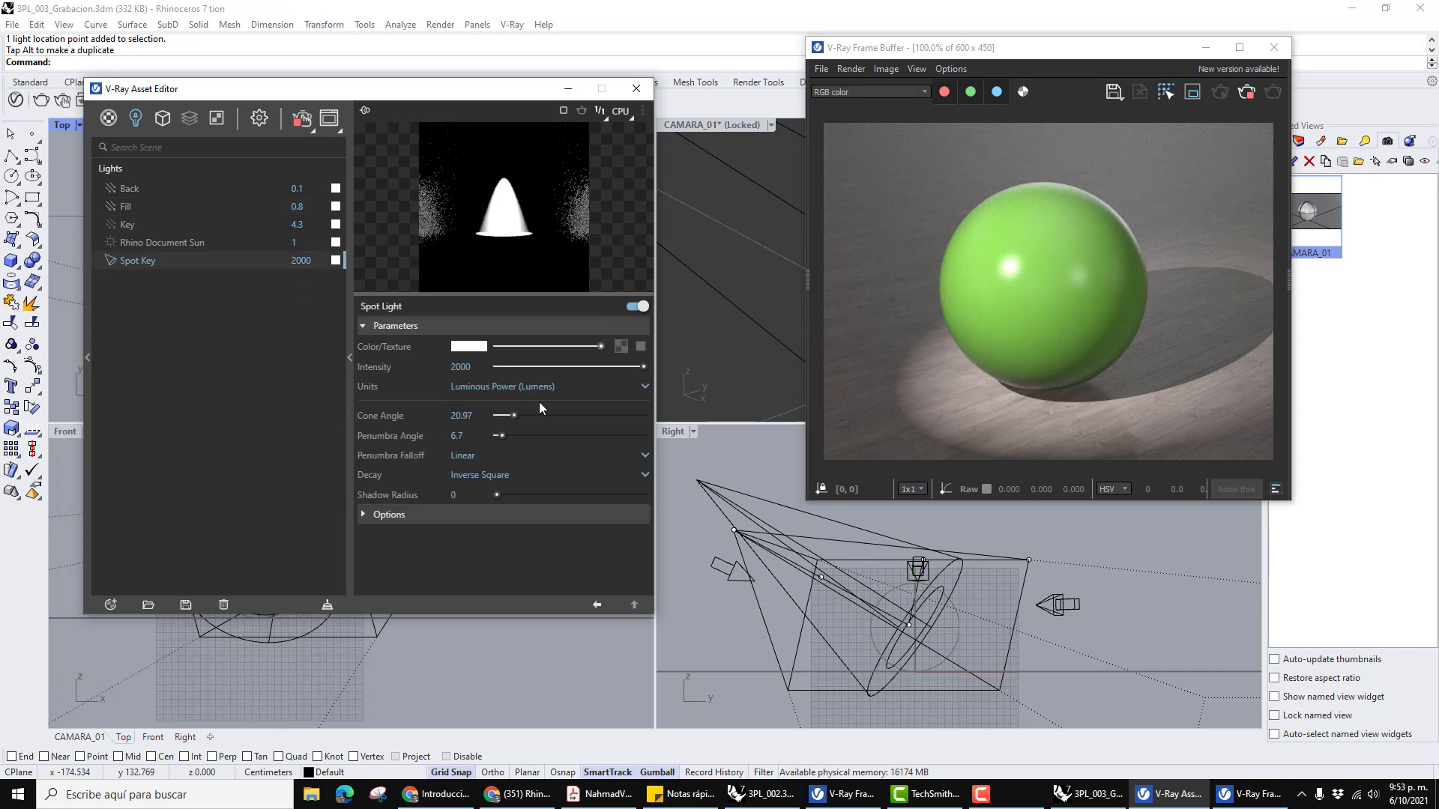
{"action": "left_click", "coordinate": [369, 516]}
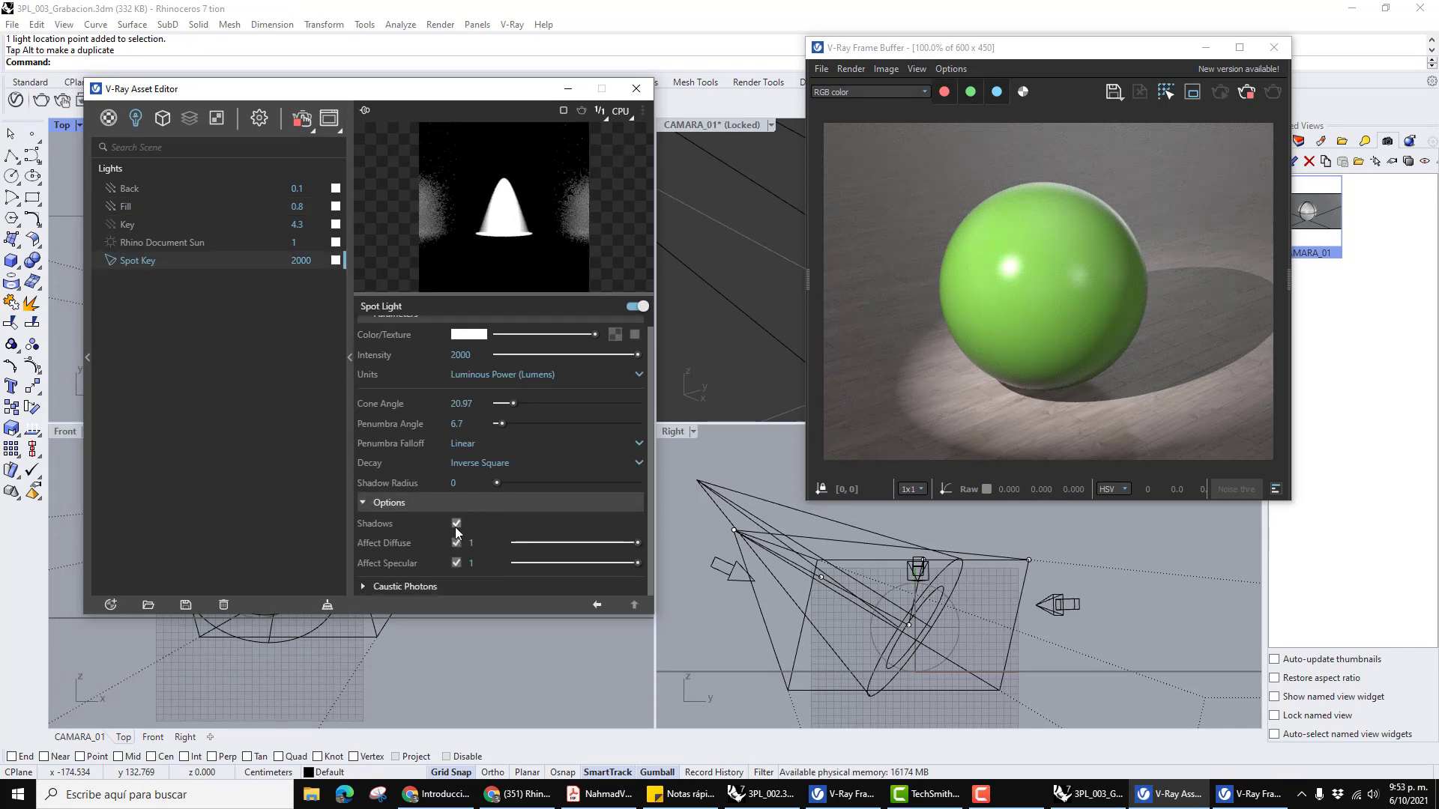
{"action": "left_click", "coordinate": [456, 524]}
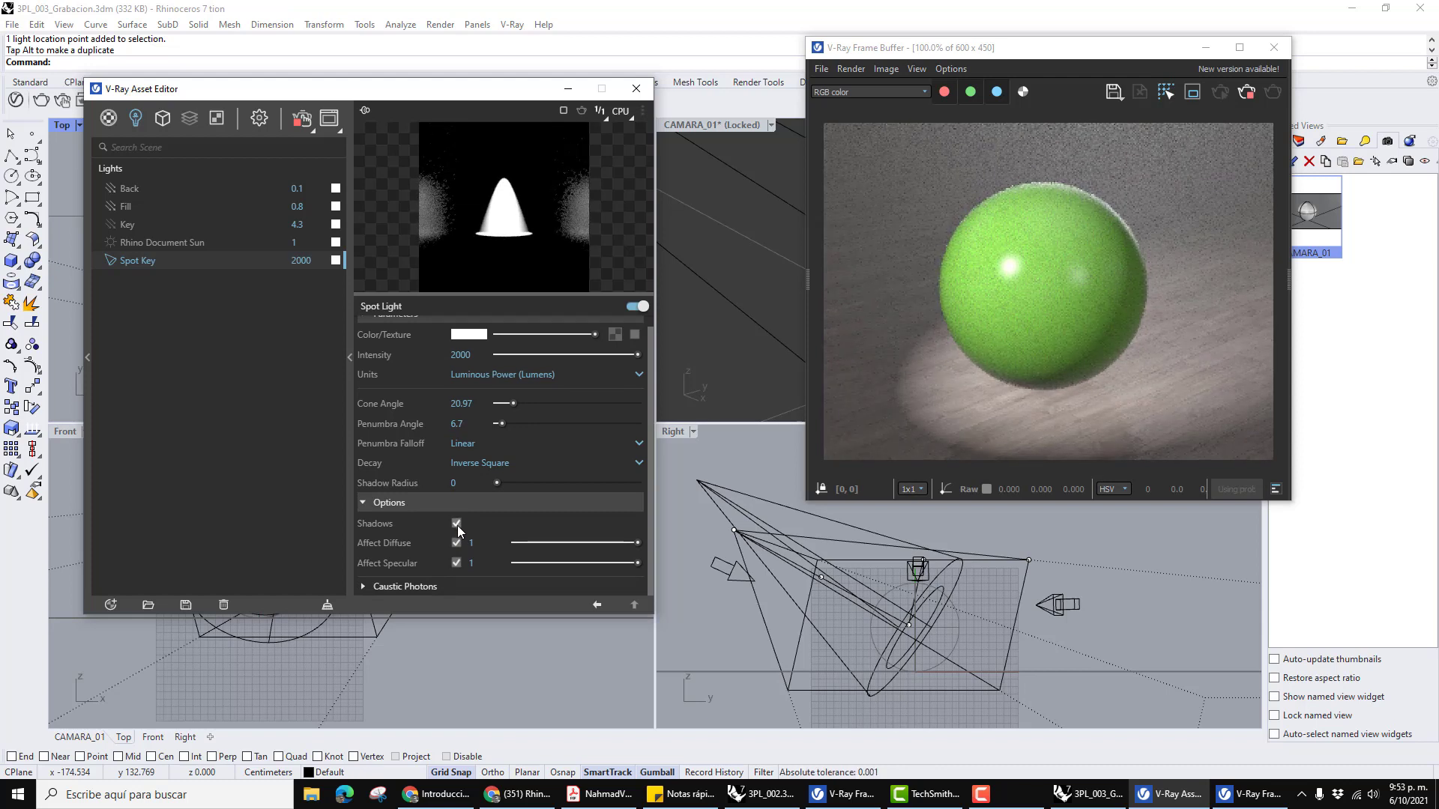
{"action": "left_click", "coordinate": [457, 524]}
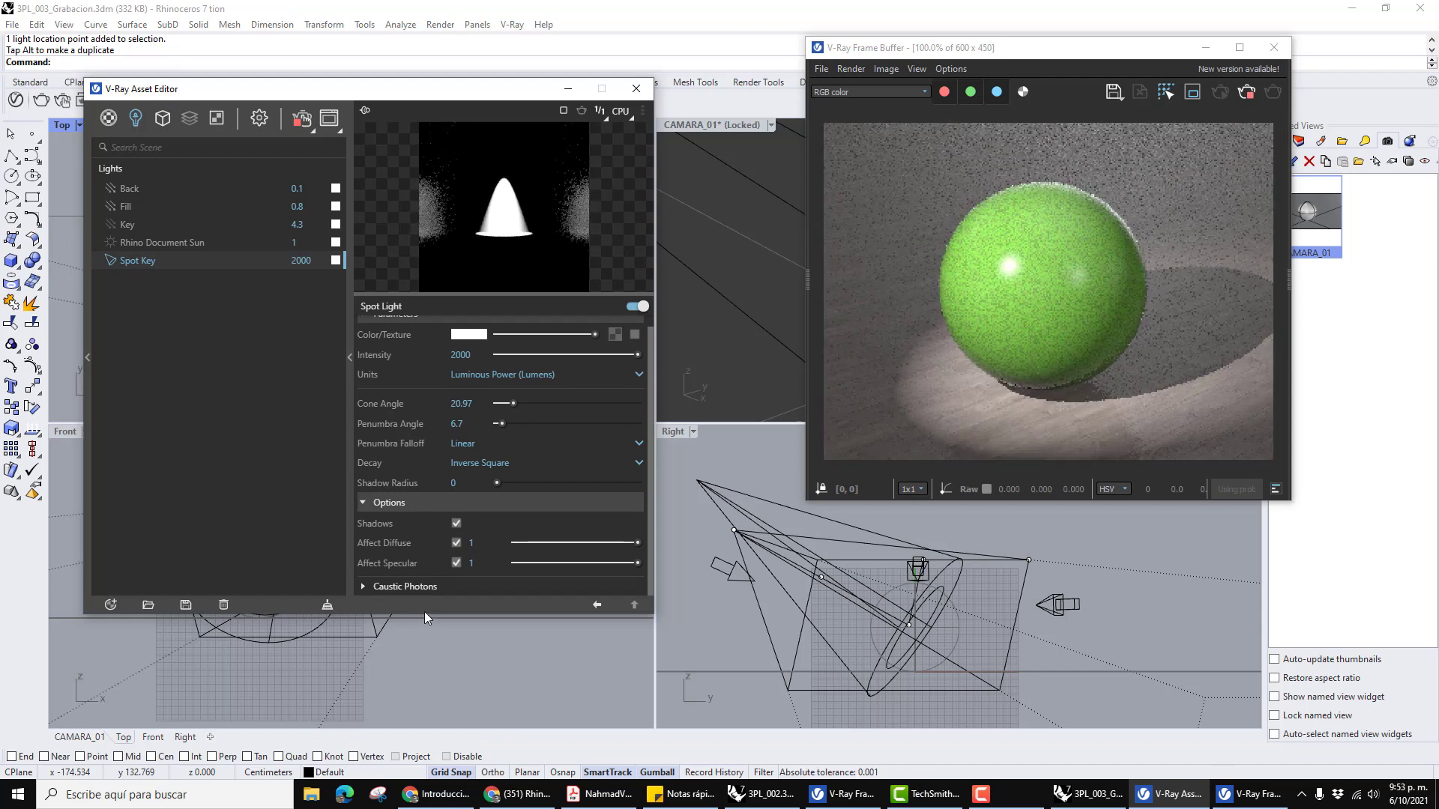
{"action": "left_click_drag", "start_coordinate": [420, 613], "coordinate": [405, 657]}
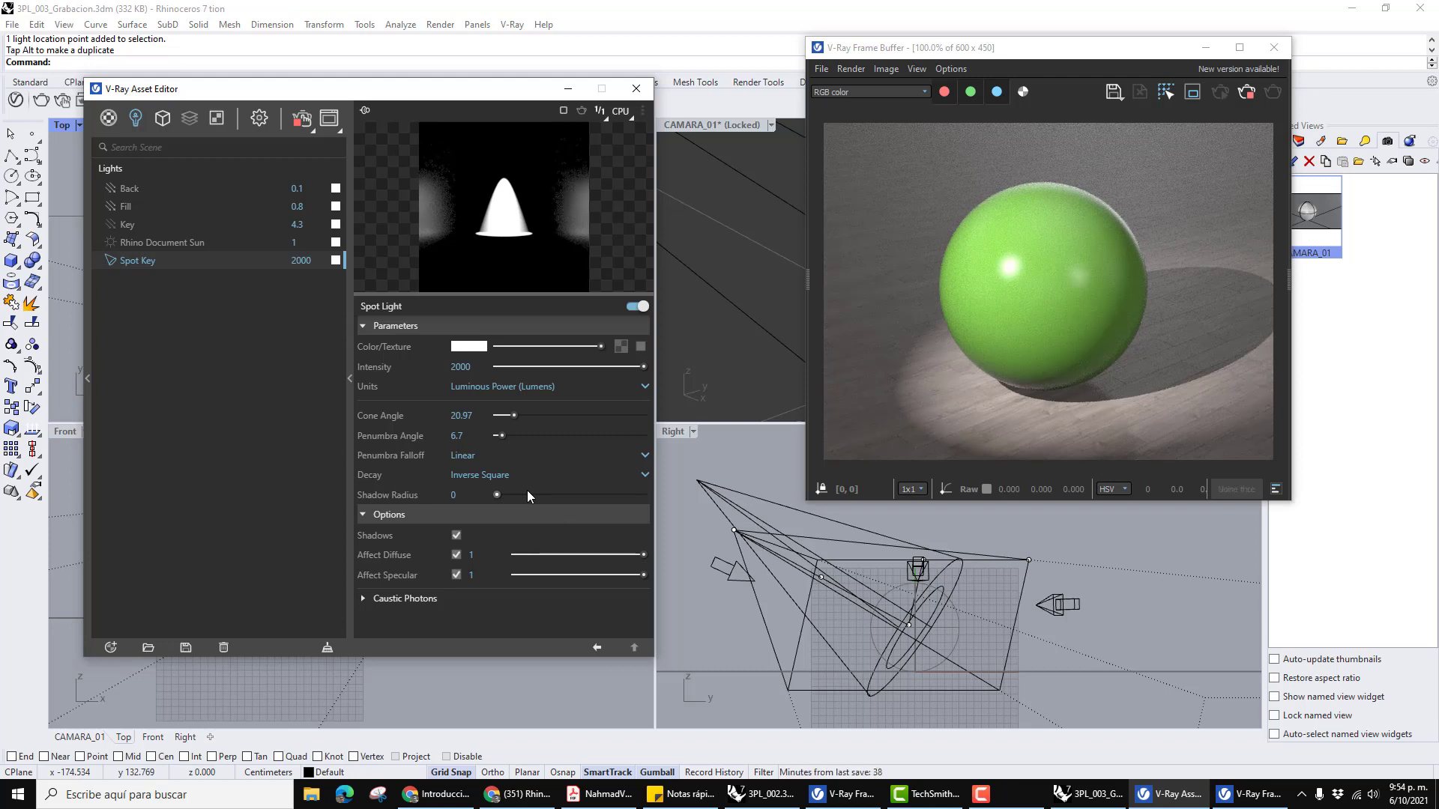
Tint the Spot Key light's colour pale yellow by lowering its blue value to about 0.897.
{"action": "left_click", "coordinate": [468, 348]}
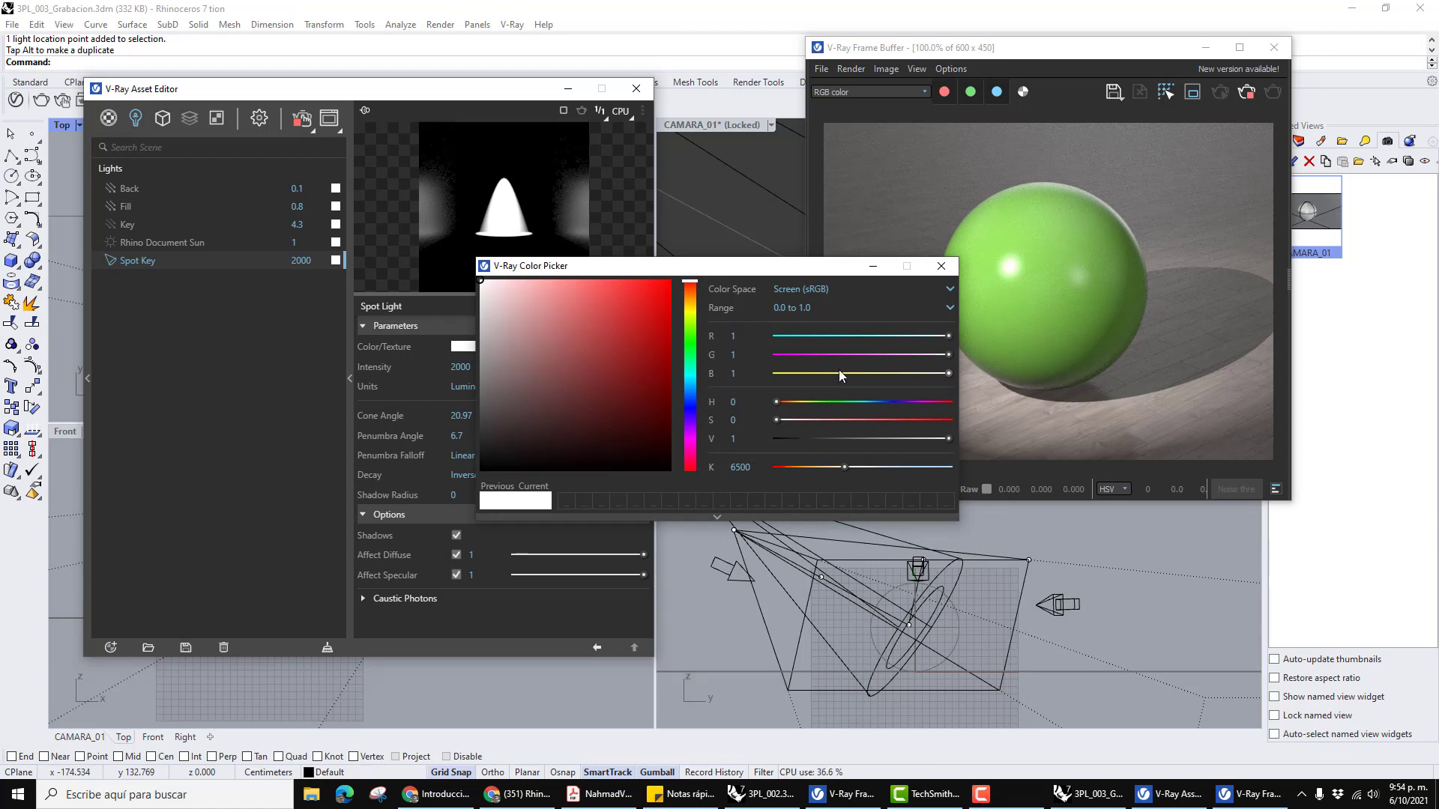
{"action": "left_click_drag", "start_coordinate": [947, 373], "coordinate": [926, 373]}
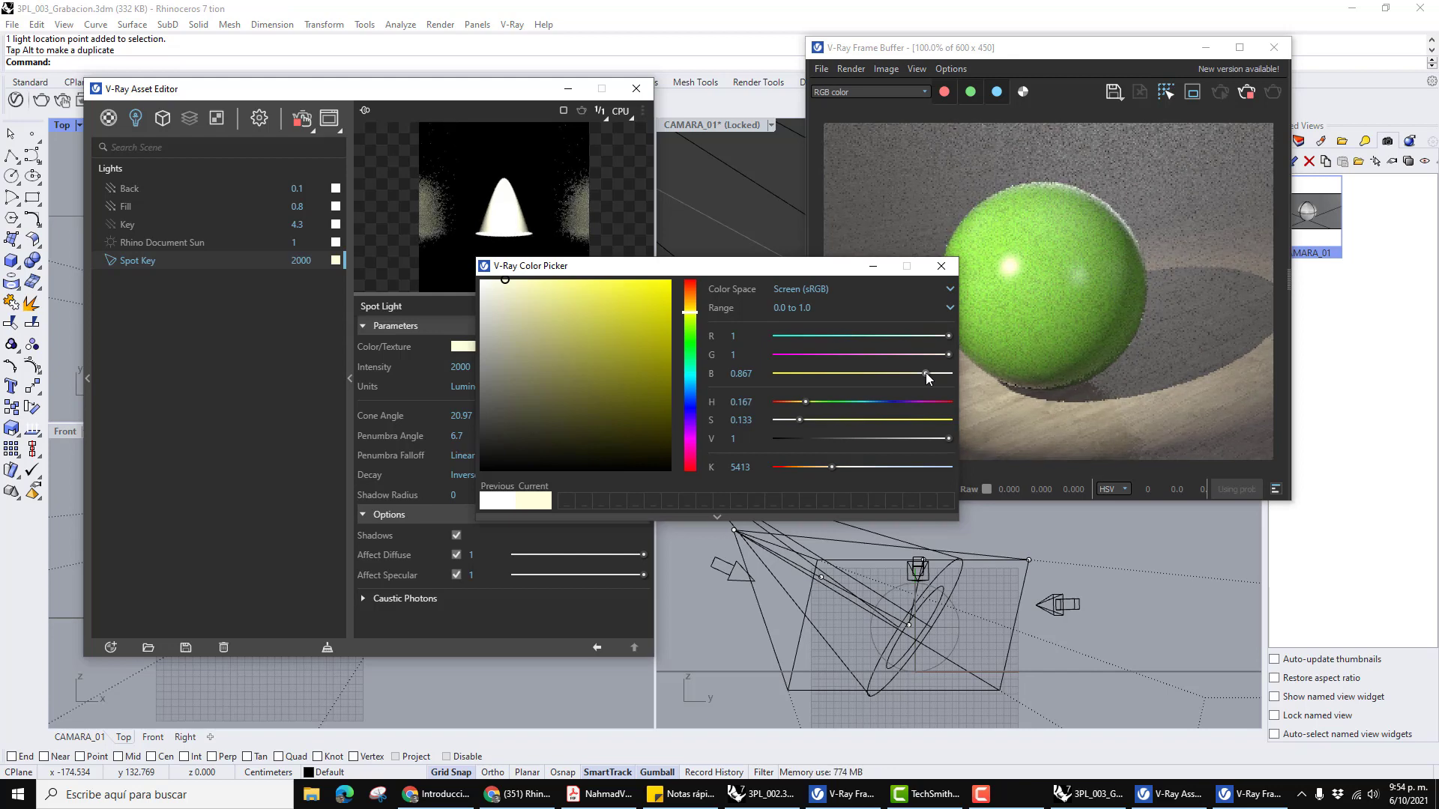
{"action": "left_click_drag", "start_coordinate": [926, 373], "coordinate": [931, 374]}
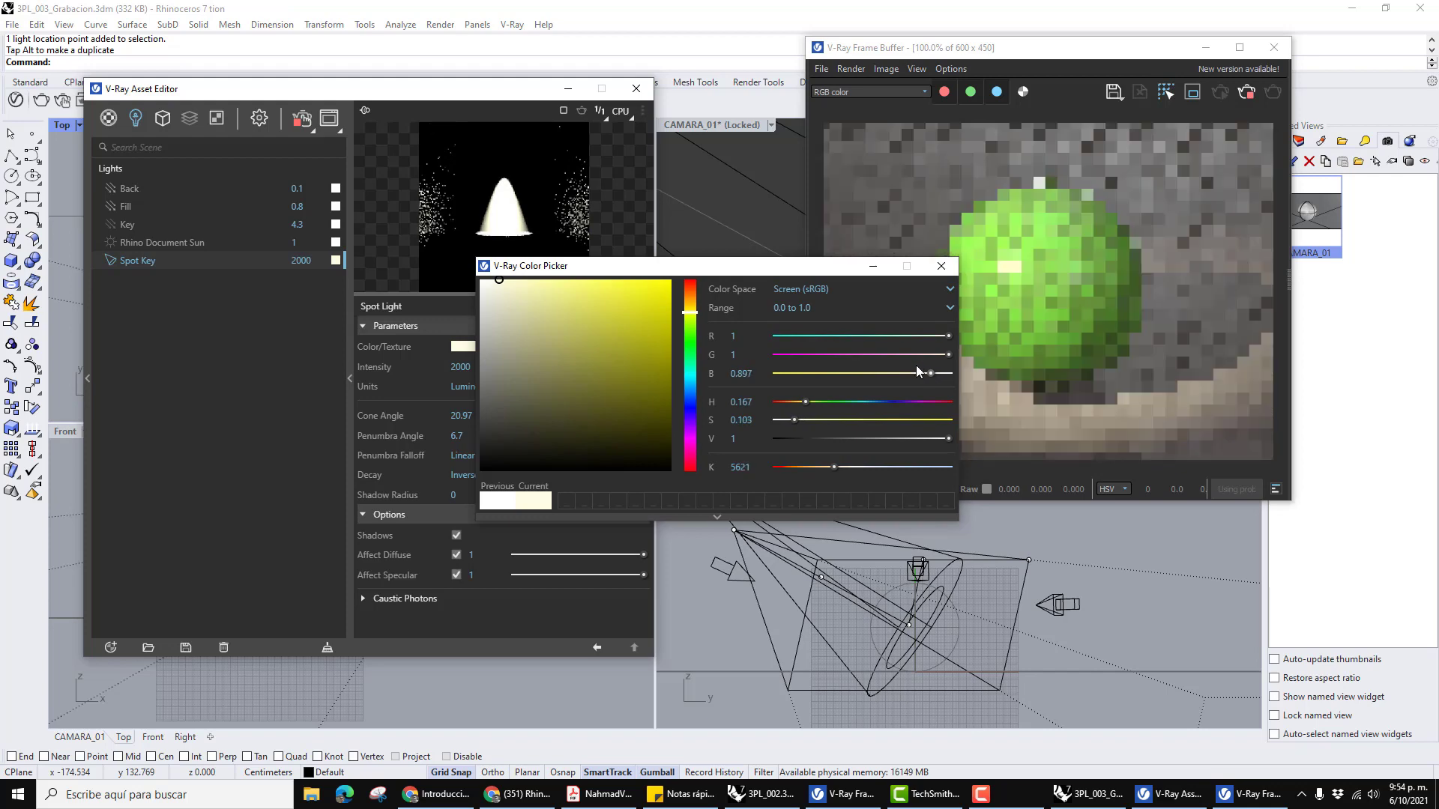
{"action": "left_click", "coordinate": [941, 266]}
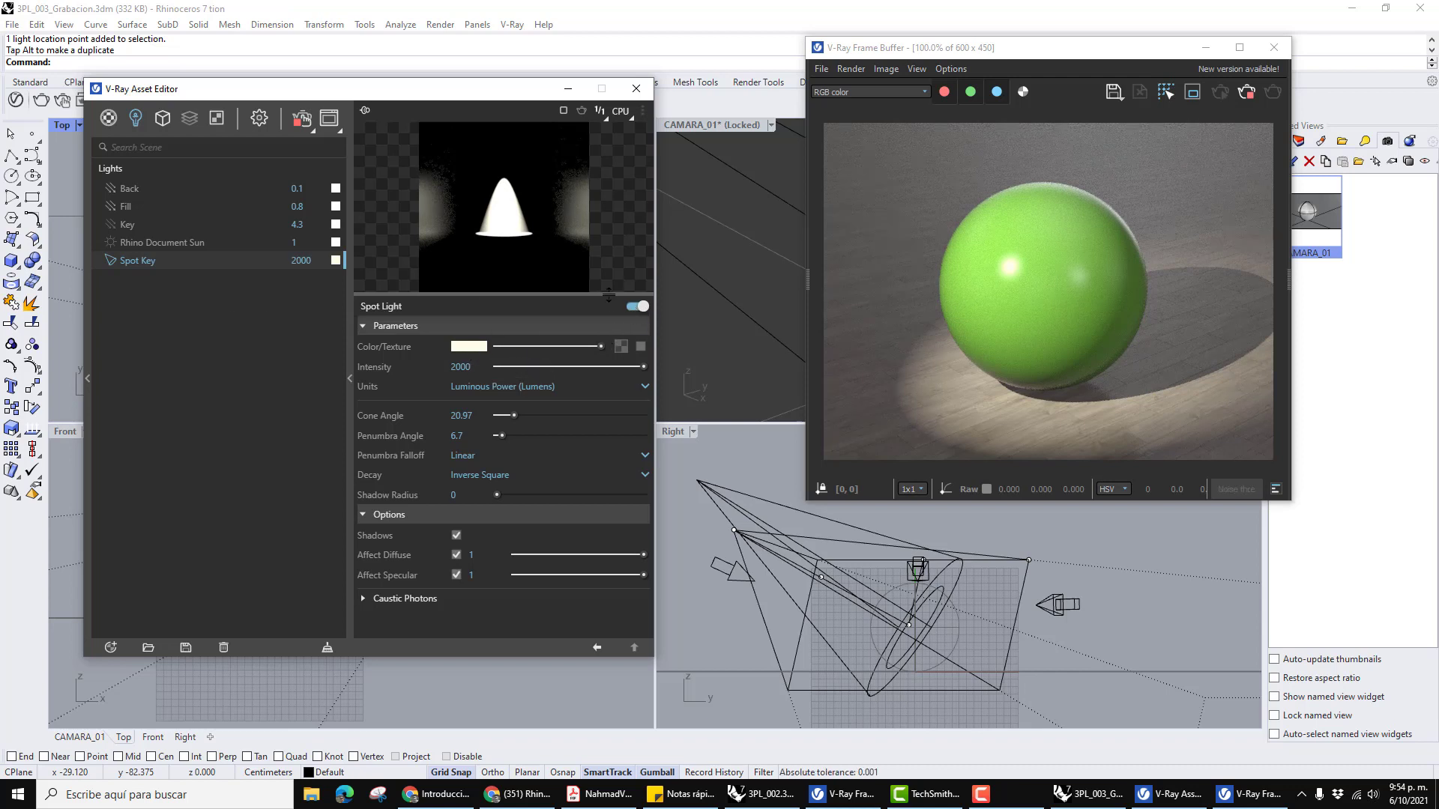
Turn off the Spot Key light and turn on the Key directional light.
{"action": "left_click", "coordinate": [637, 307]}
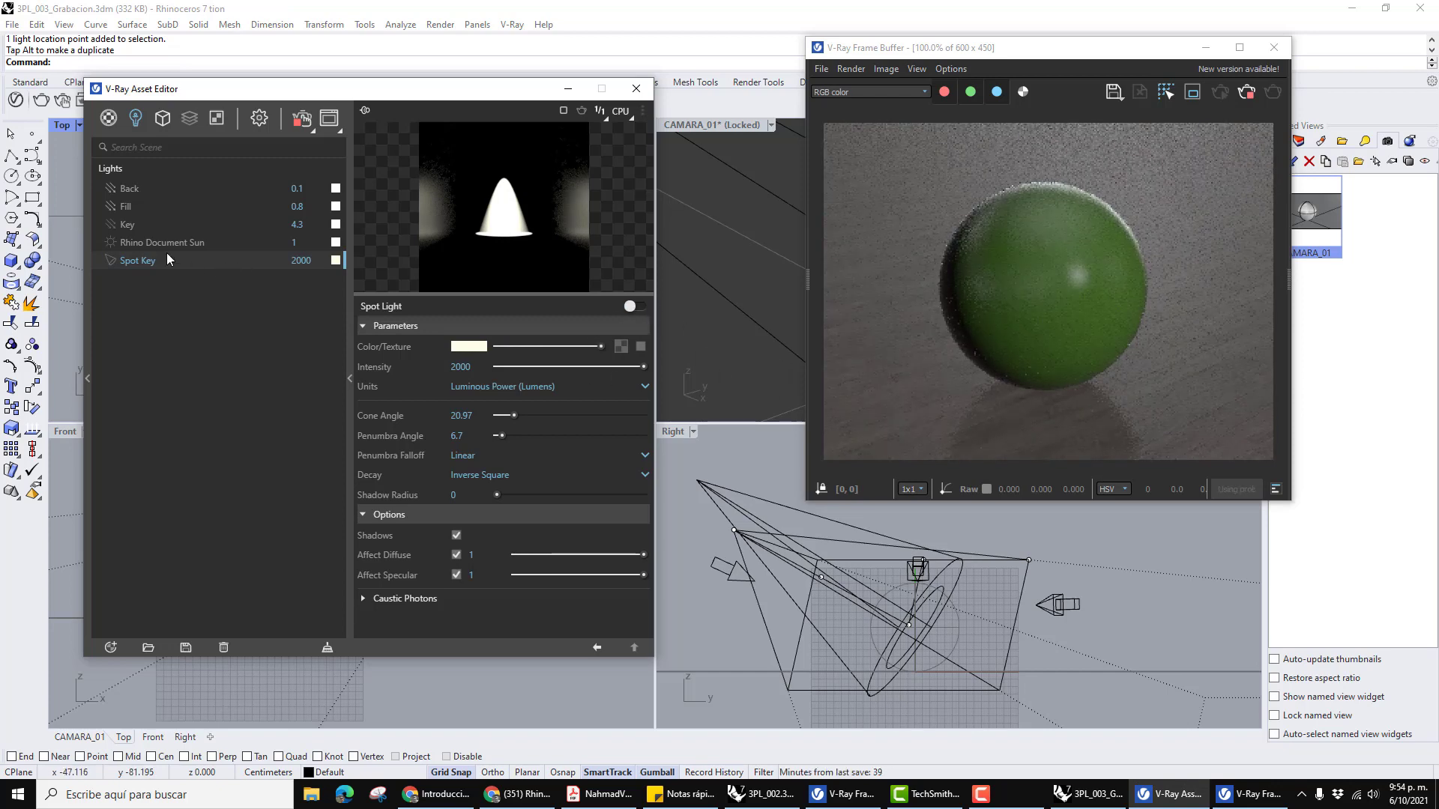
{"action": "left_click", "coordinate": [132, 223]}
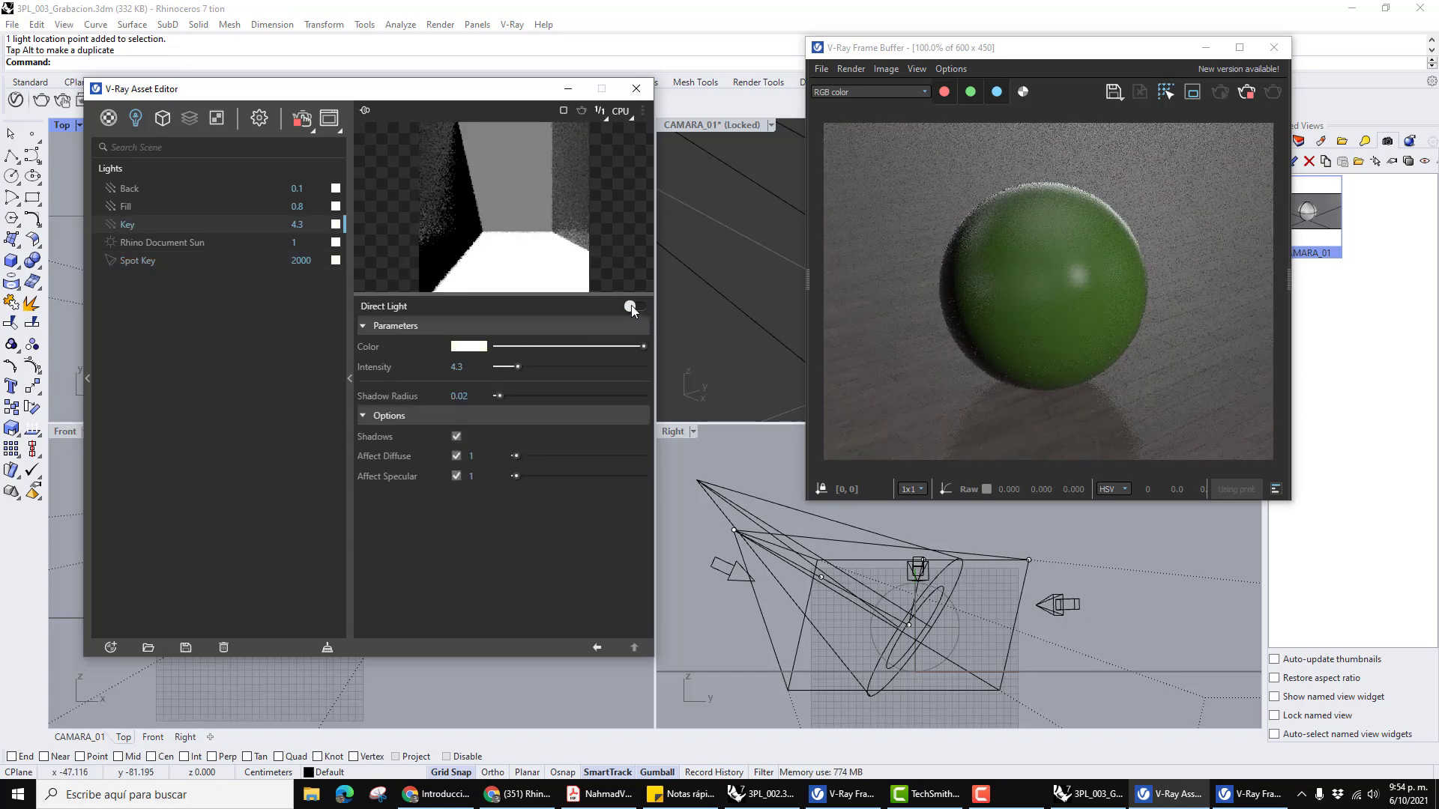
{"action": "left_click", "coordinate": [633, 305]}
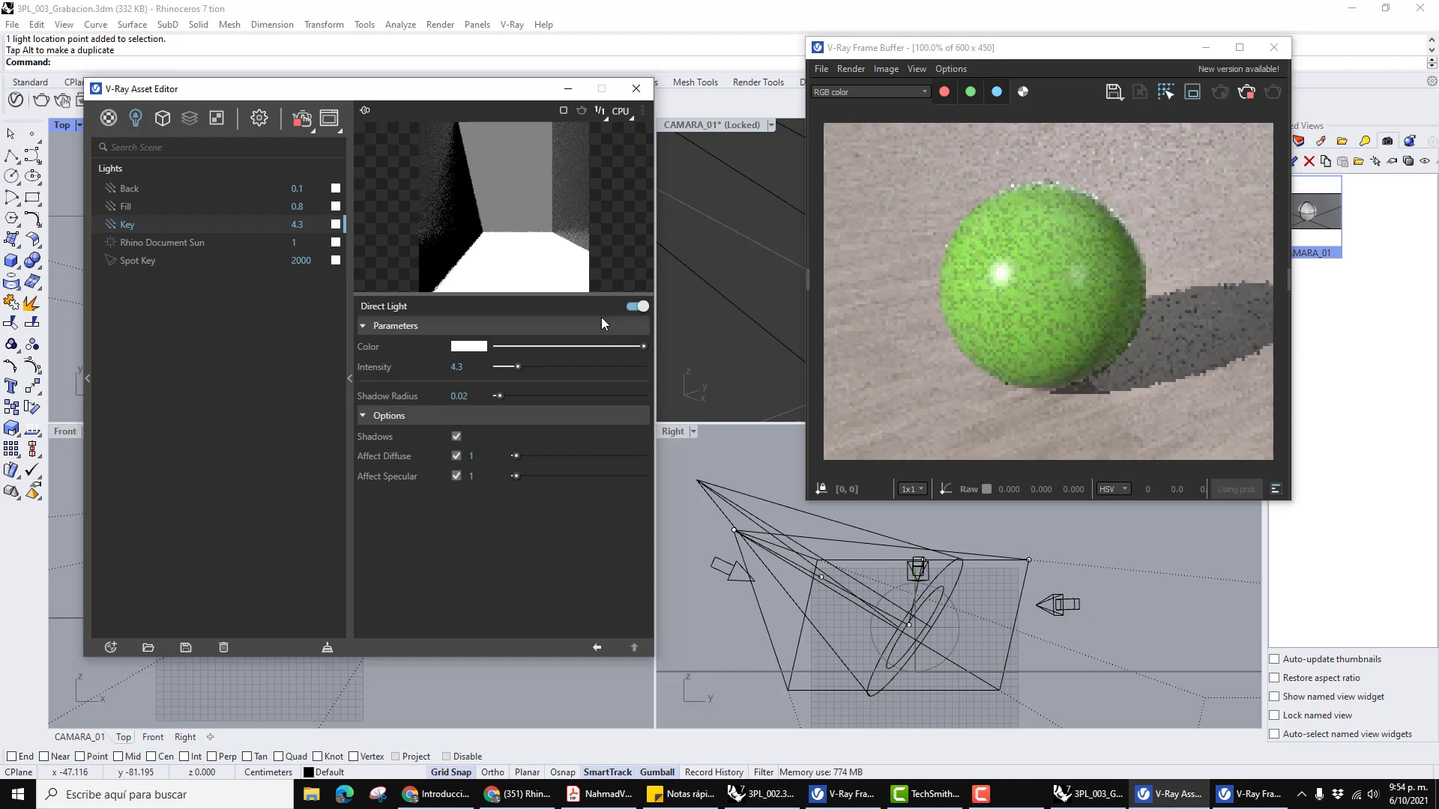
Tint the Key directional light pale cyan by lowering its red value to about 0.893.
{"action": "left_click", "coordinate": [468, 347]}
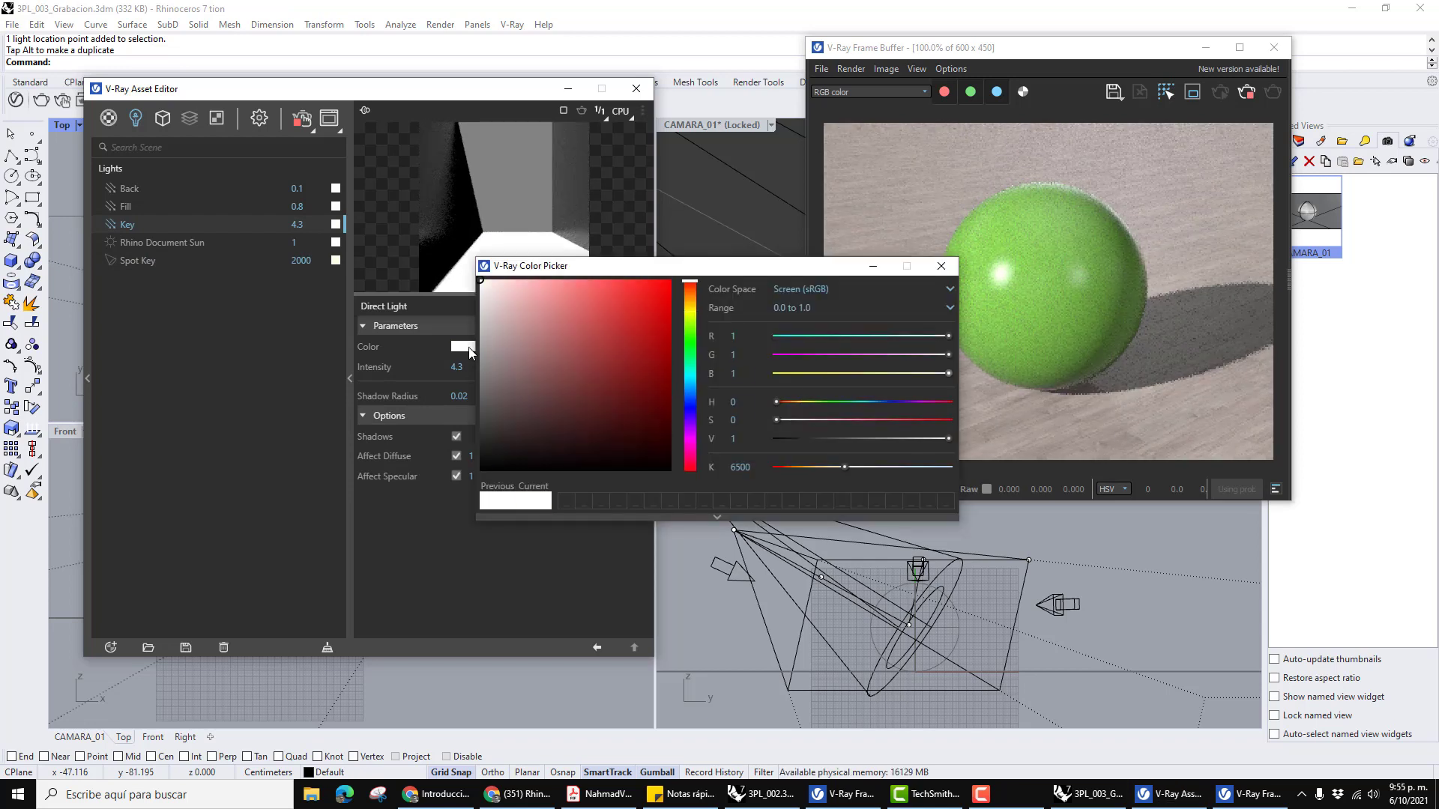
{"action": "left_click_drag", "start_coordinate": [948, 337], "coordinate": [931, 341]}
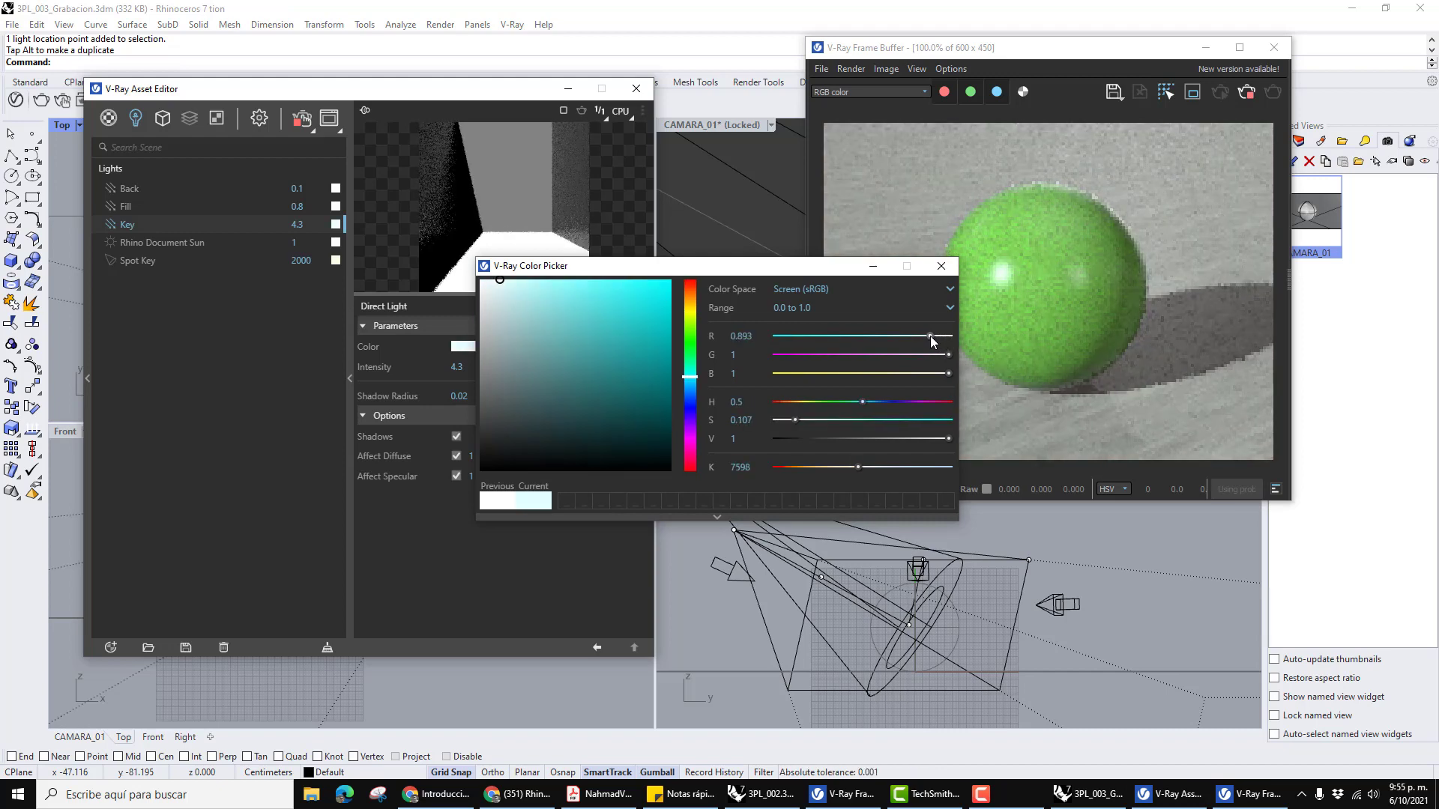
{"action": "left_click_drag", "start_coordinate": [837, 272], "coordinate": [757, 335]}
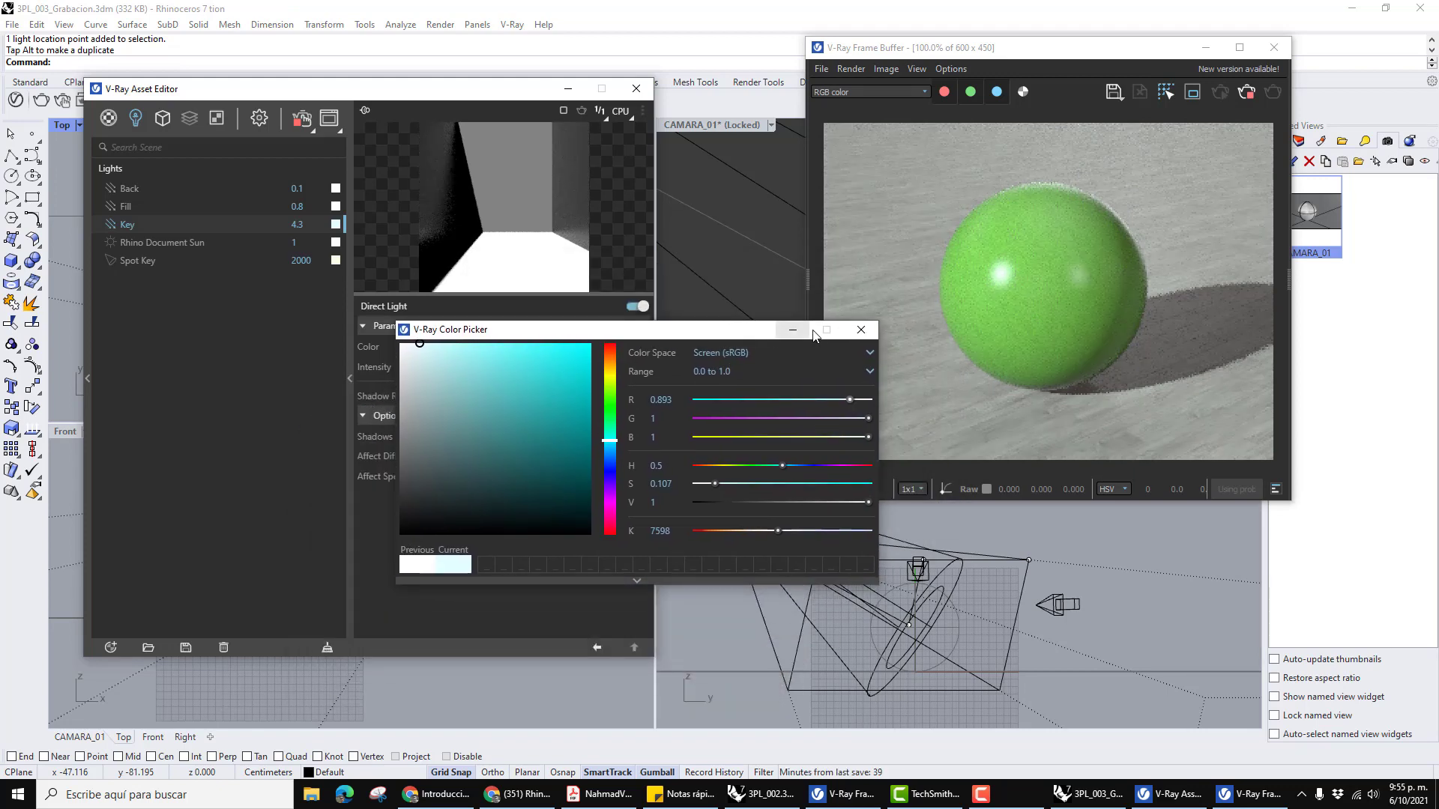
{"action": "left_click", "coordinate": [861, 331]}
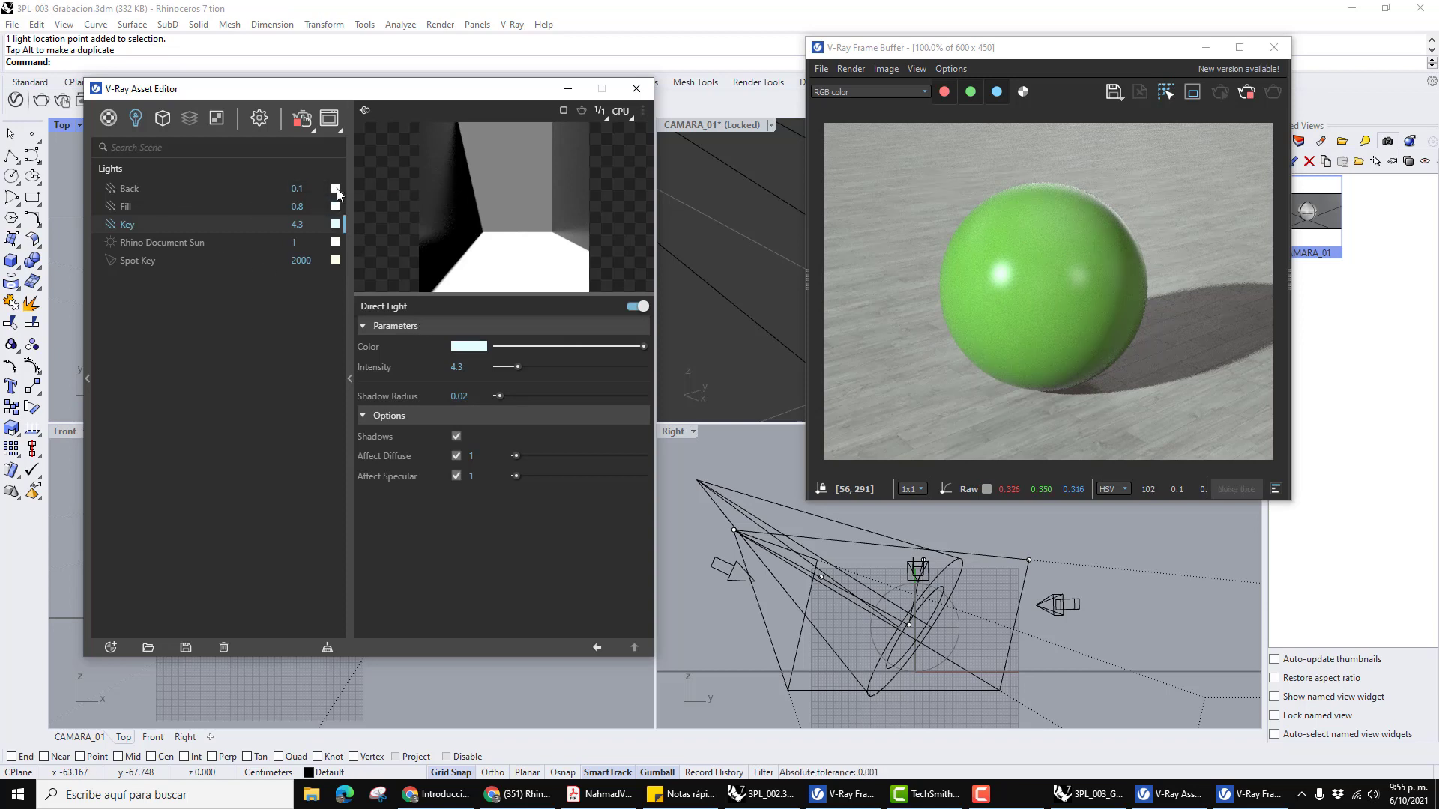
Tint the Back light pale cyan with a red value of about 0.958 and lower the Fill light's red value slightly.
{"action": "left_click", "coordinate": [335, 189]}
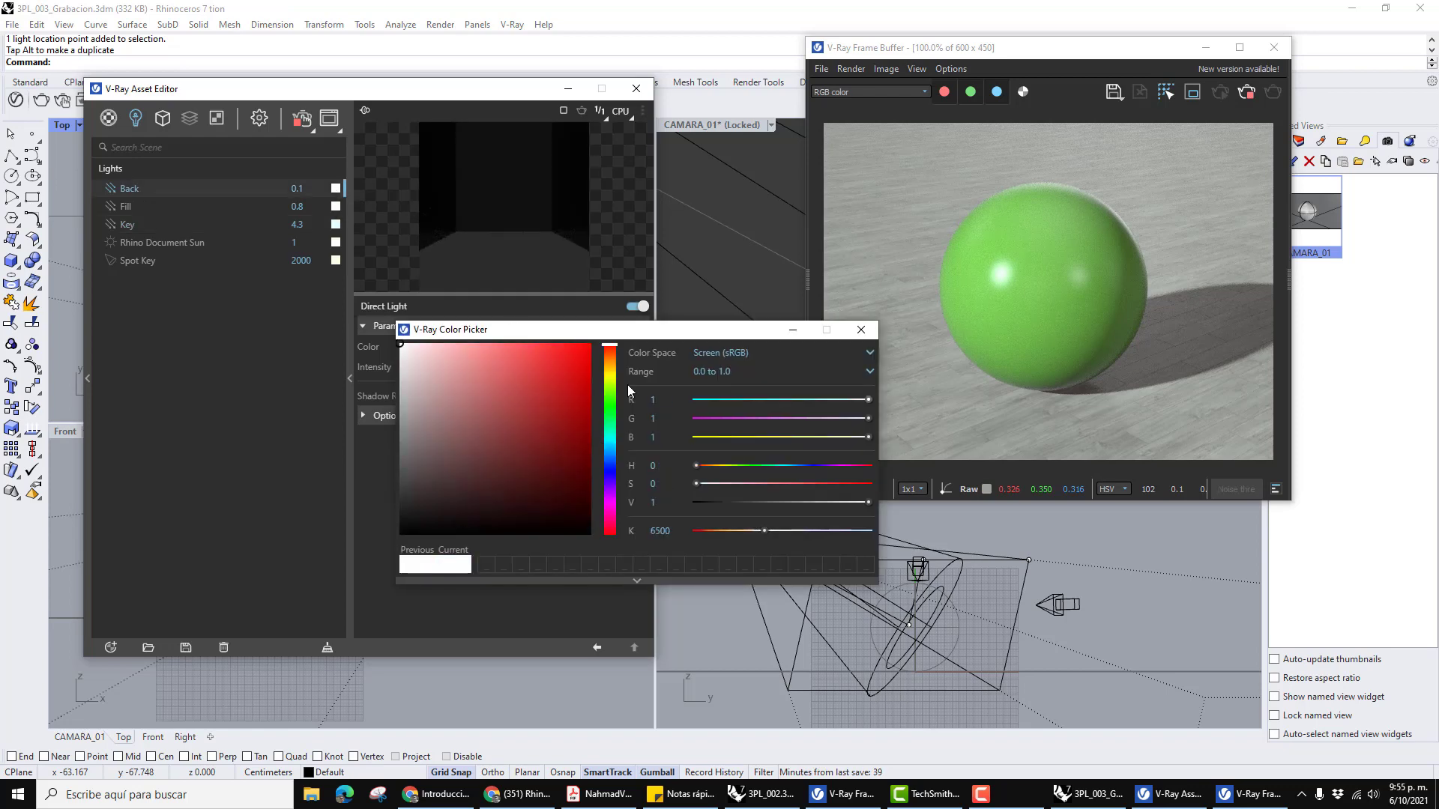
{"action": "left_click_drag", "start_coordinate": [869, 399], "coordinate": [861, 400]}
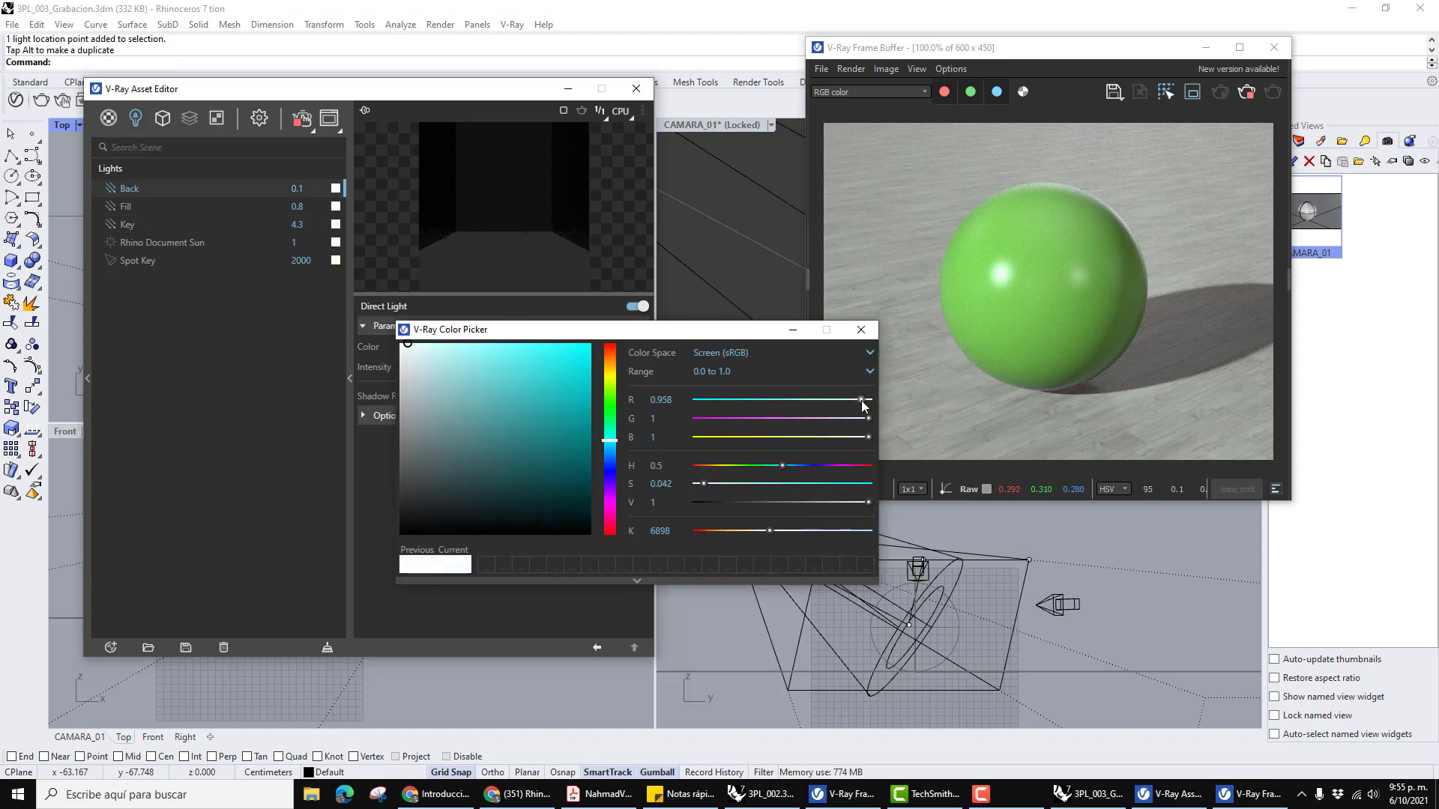
{"action": "left_click", "coordinate": [861, 330]}
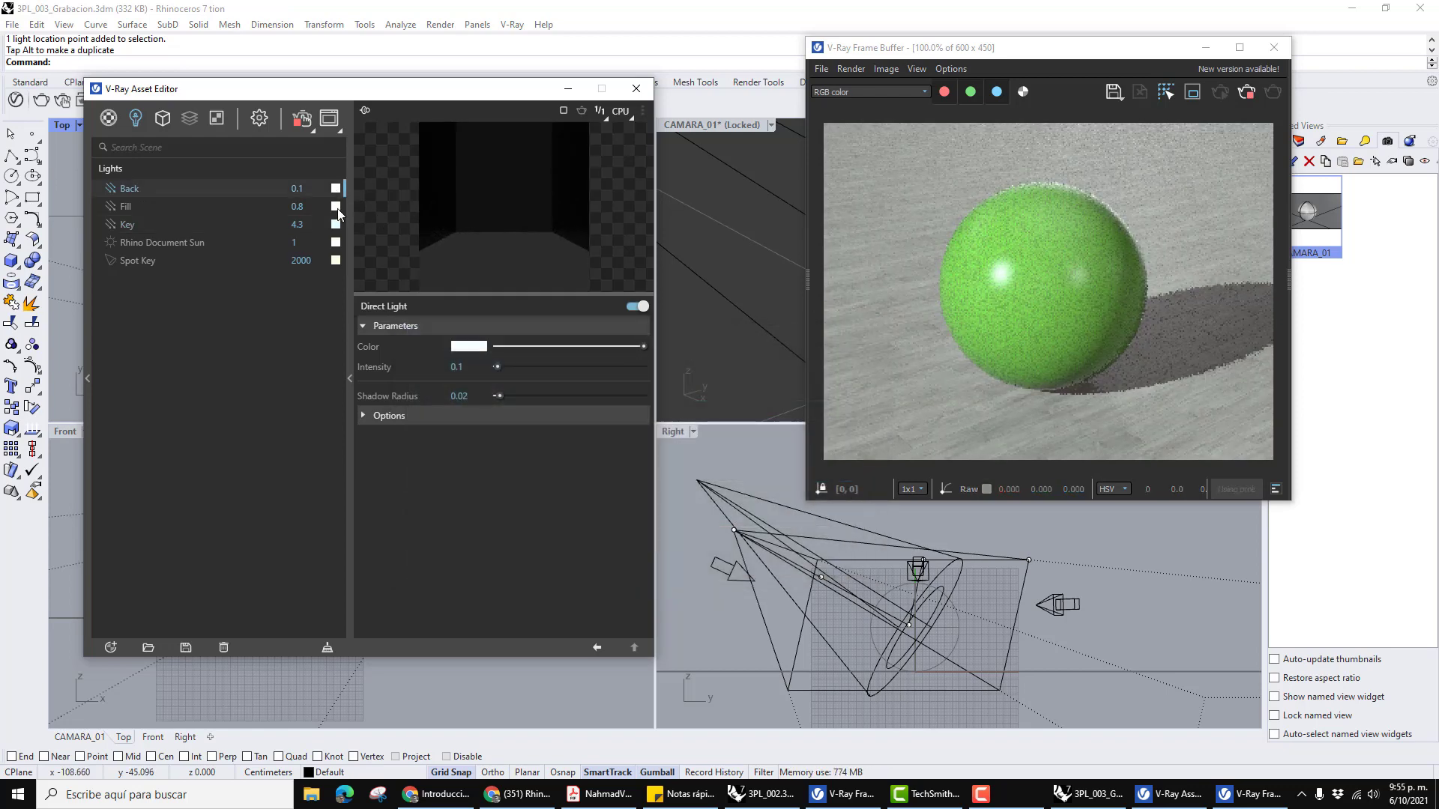
{"action": "left_click", "coordinate": [335, 207]}
{"action": "left_click_drag", "start_coordinate": [870, 400], "coordinate": [858, 400]}
{"action": "left_click", "coordinate": [860, 329]}
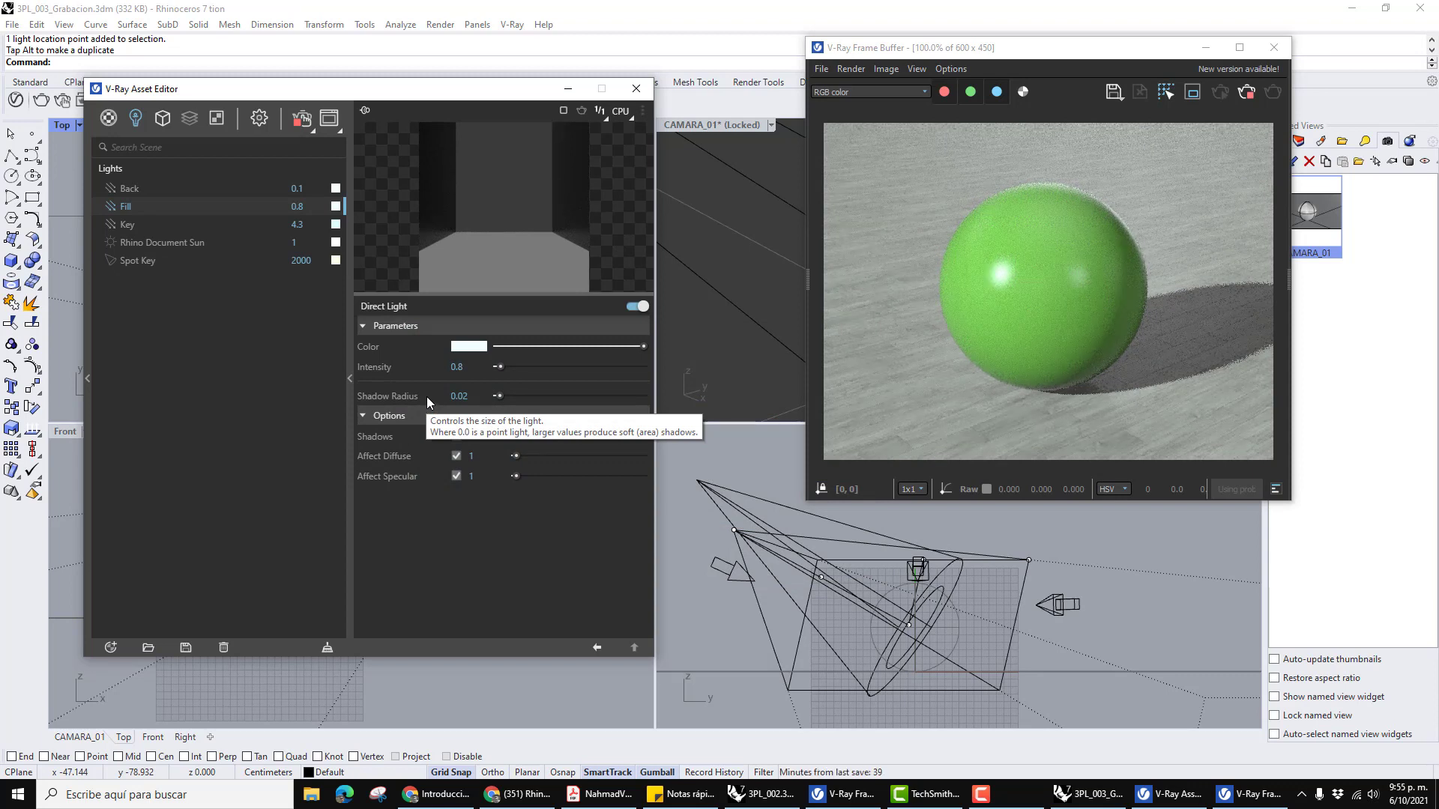
Return the Back, Fill and Key directional lights to white by setting each one's red value to 1.
{"action": "left_click", "coordinate": [336, 189]}
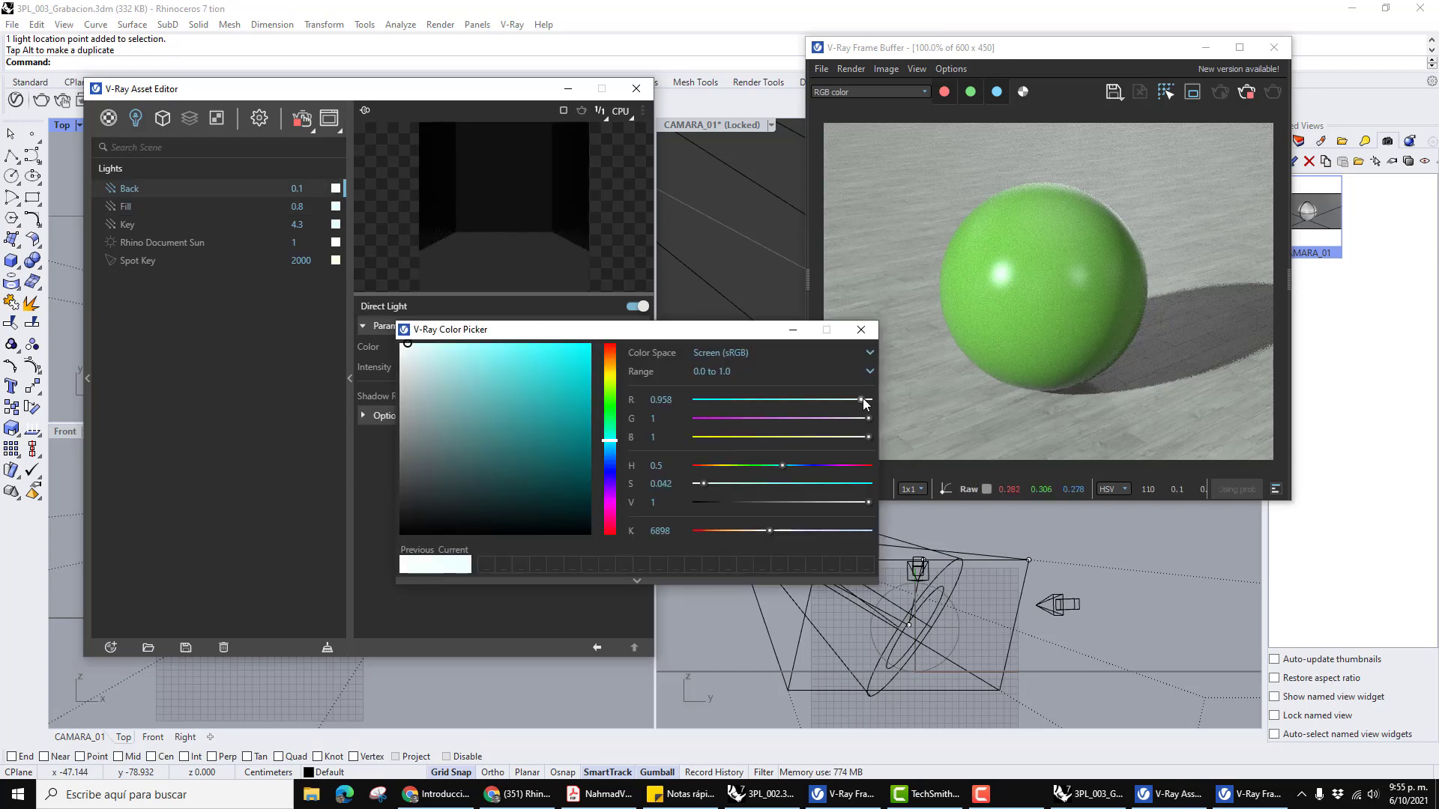
{"action": "left_click_drag", "start_coordinate": [858, 400], "coordinate": [877, 406]}
{"action": "left_click", "coordinate": [453, 244]}
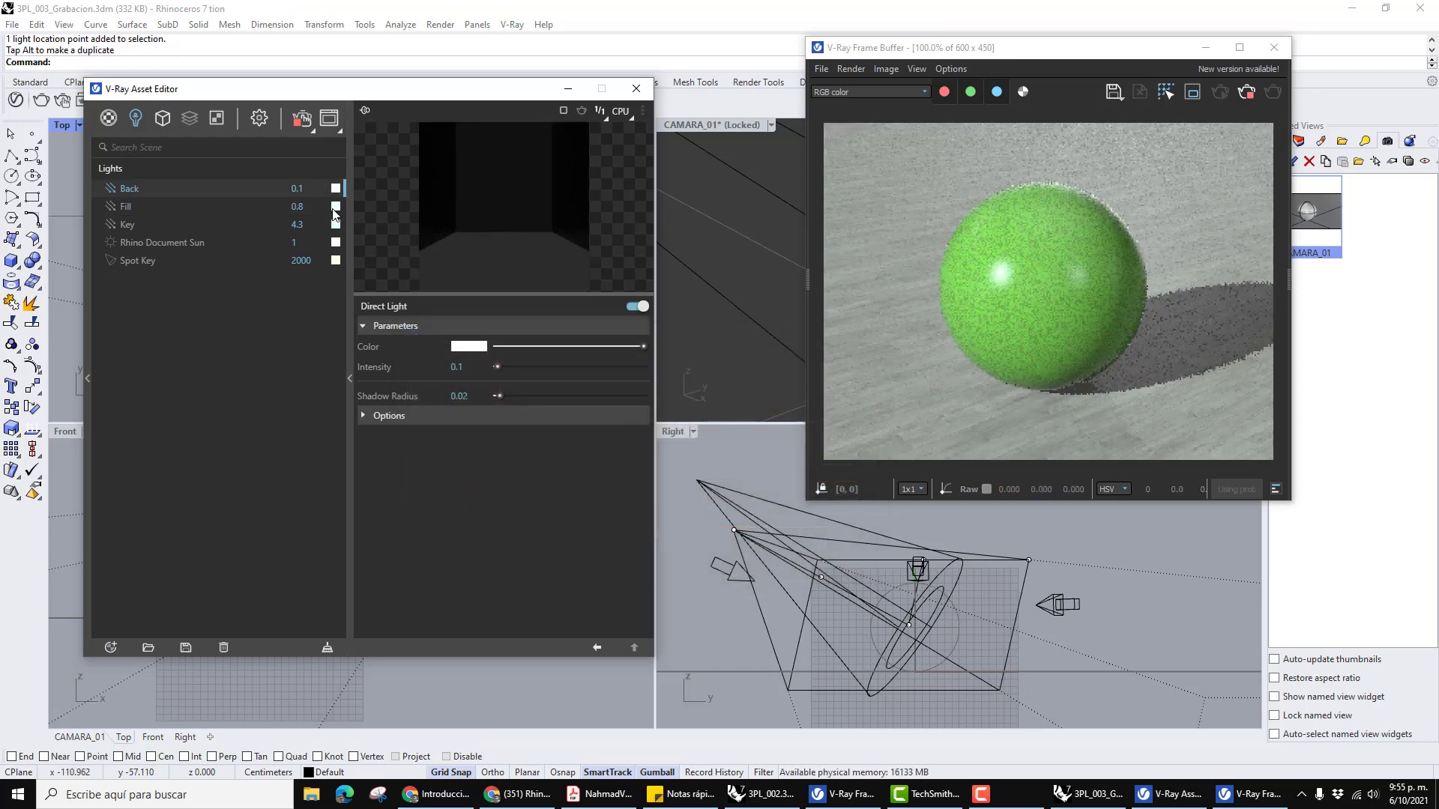
{"action": "left_click", "coordinate": [335, 206]}
{"action": "left_click", "coordinate": [868, 402]}
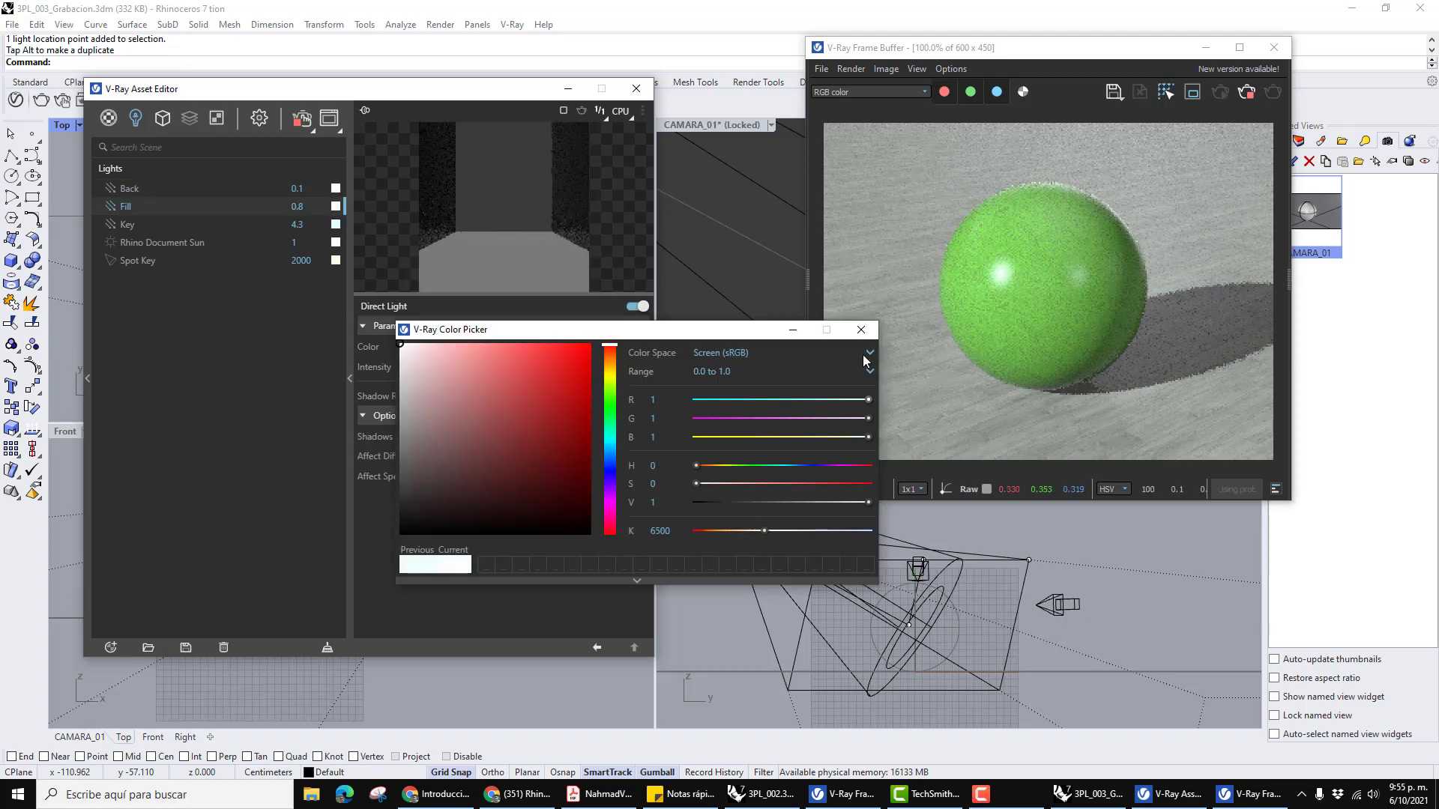
{"action": "left_click", "coordinate": [860, 330]}
{"action": "left_click", "coordinate": [335, 224]}
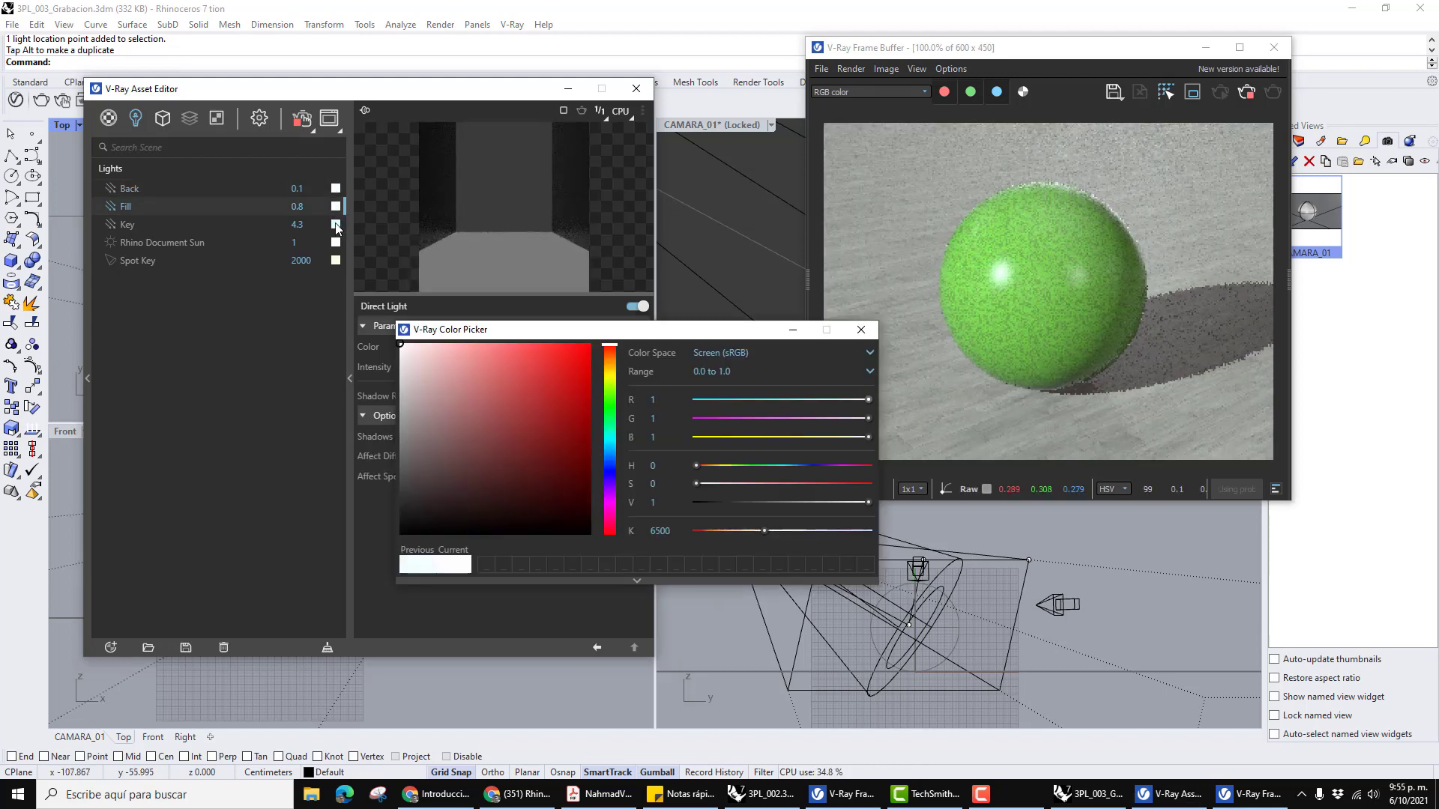
{"action": "left_click", "coordinate": [868, 399]}
{"action": "left_click", "coordinate": [860, 334]}
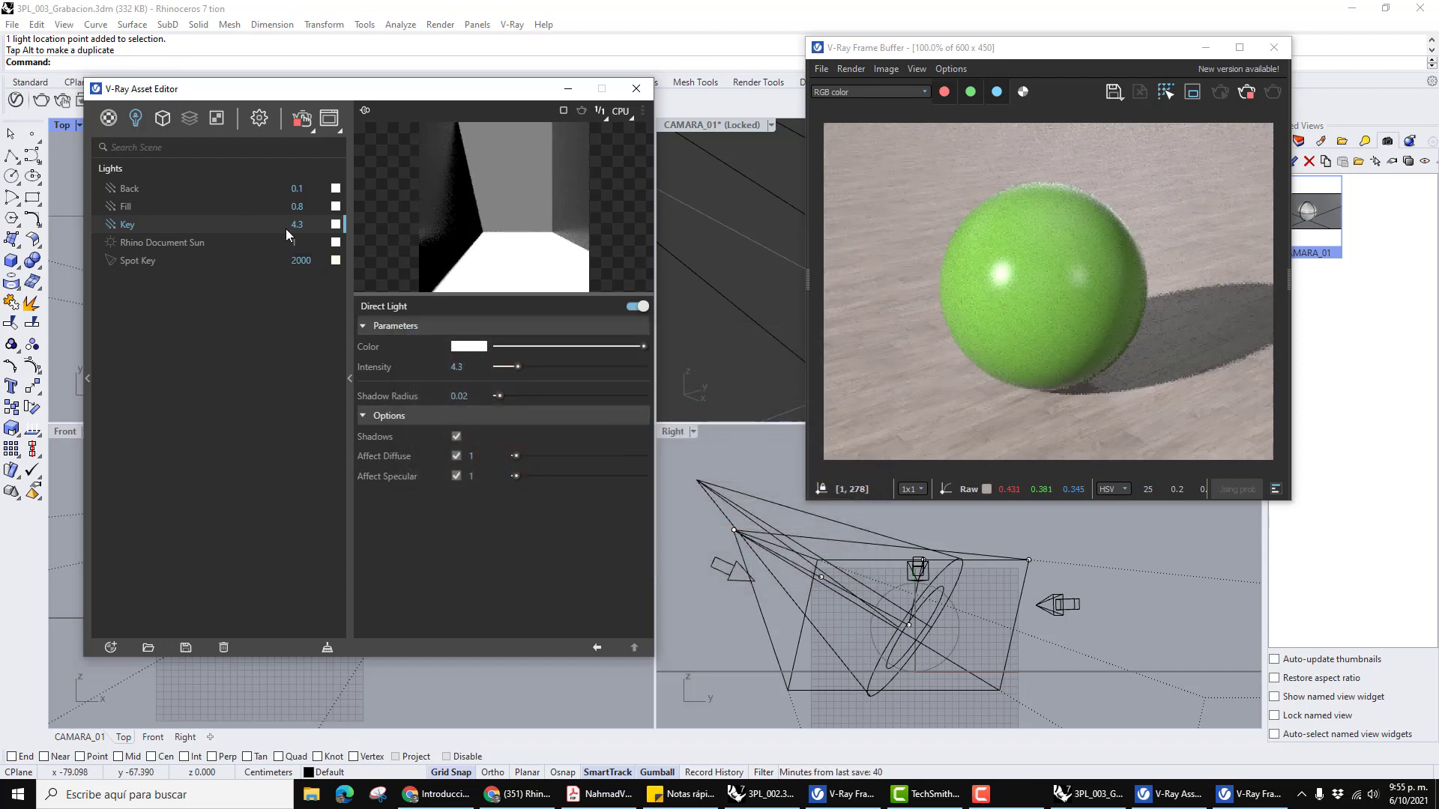
Turn off the Key directional light and turn the Spot Key light back on.
{"action": "left_click", "coordinate": [637, 304]}
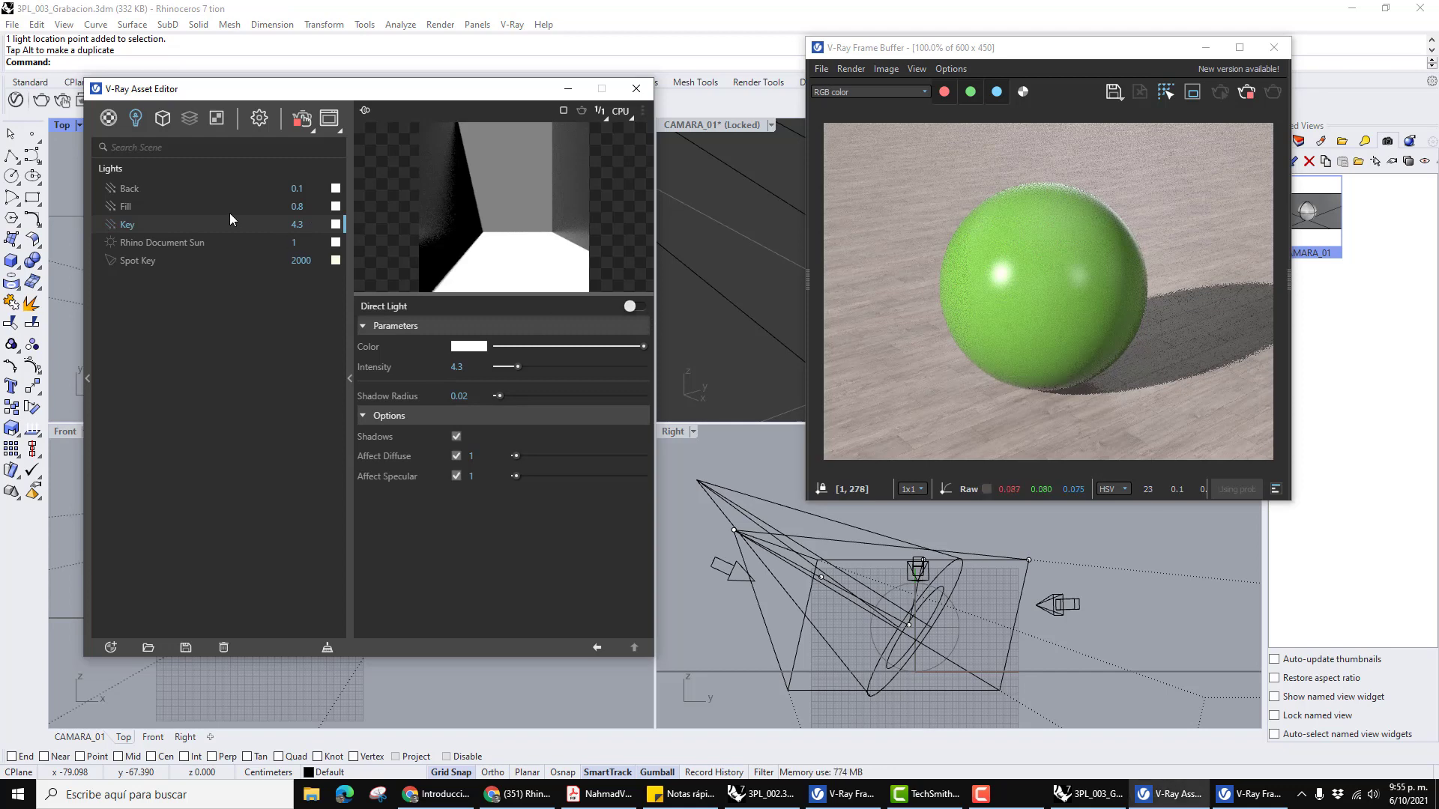
{"action": "left_click", "coordinate": [148, 257]}
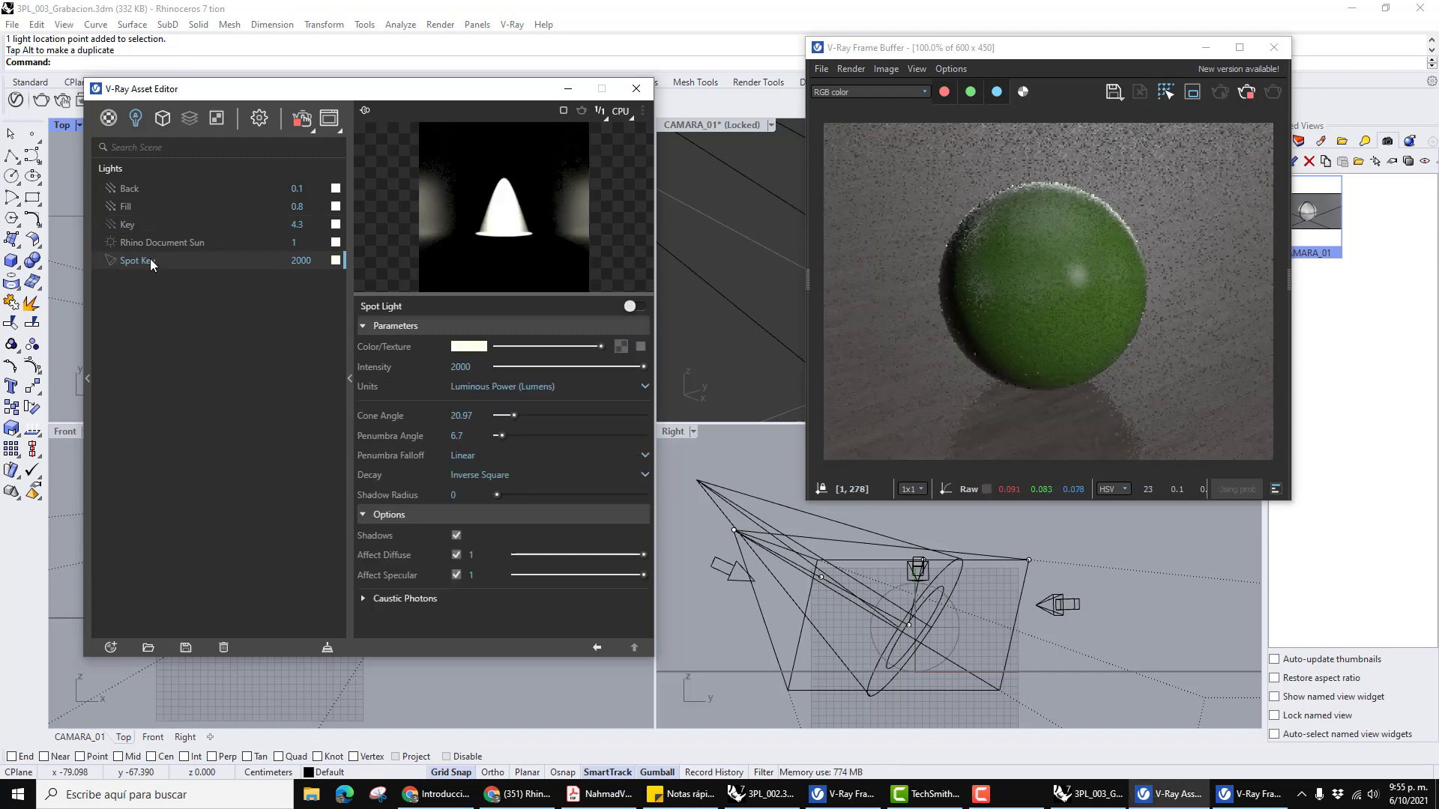
{"action": "left_click", "coordinate": [630, 308]}
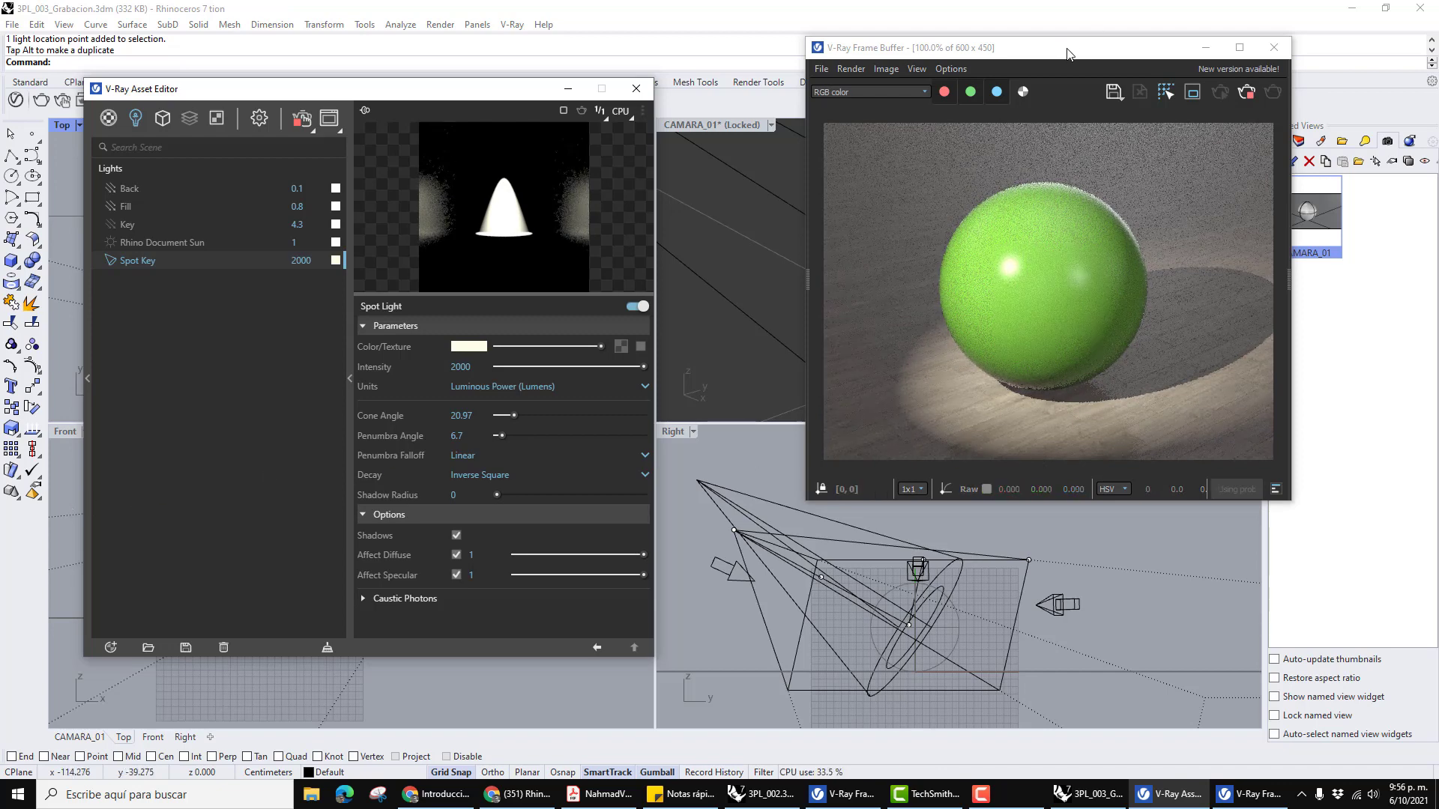
Set the render output width to 2000 pixels, keeping the 4:3 aspect ratio.
{"action": "left_click_drag", "start_coordinate": [1068, 54], "coordinate": [959, 175]}
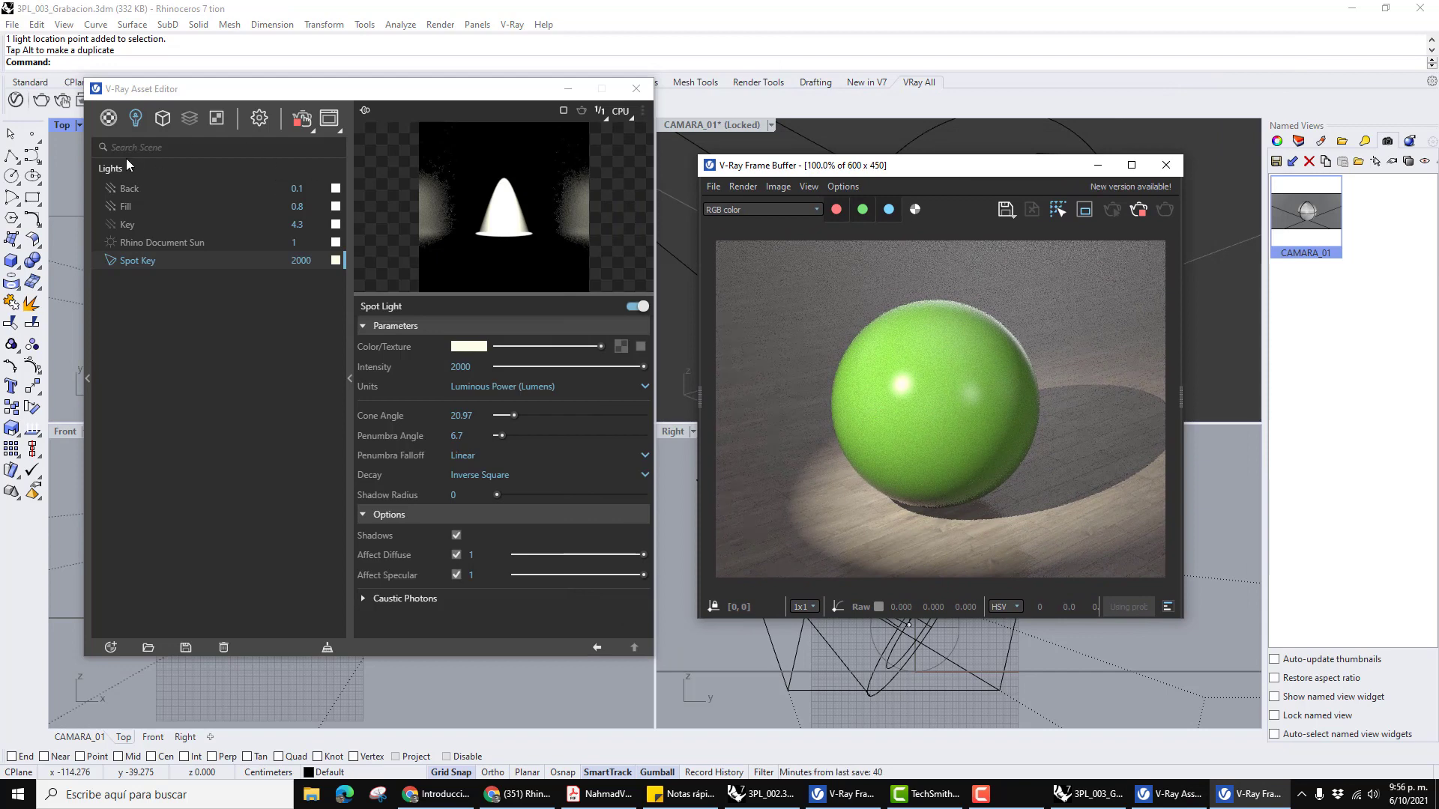
{"action": "left_click", "coordinate": [261, 119]}
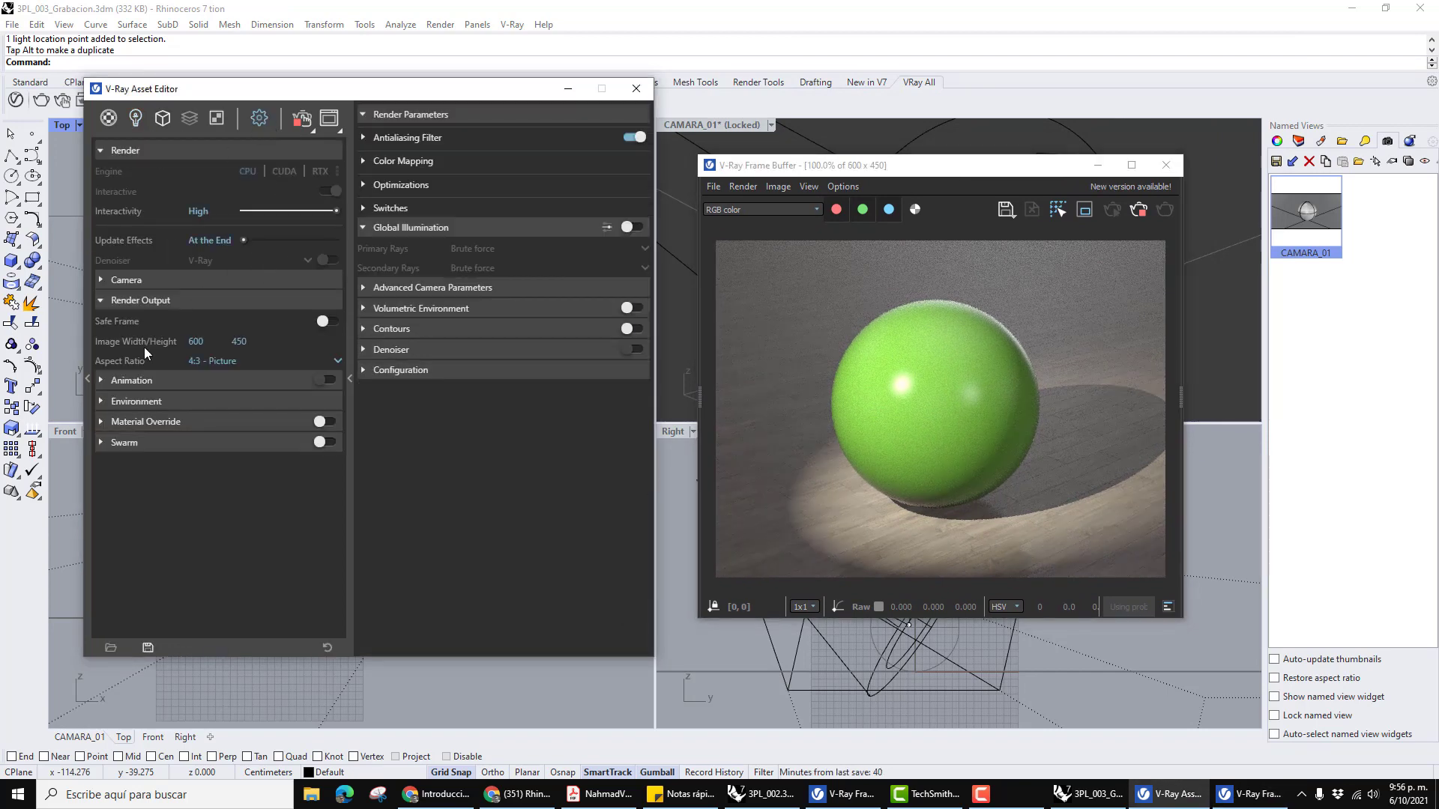
{"action": "double_click", "coordinate": [213, 342]}
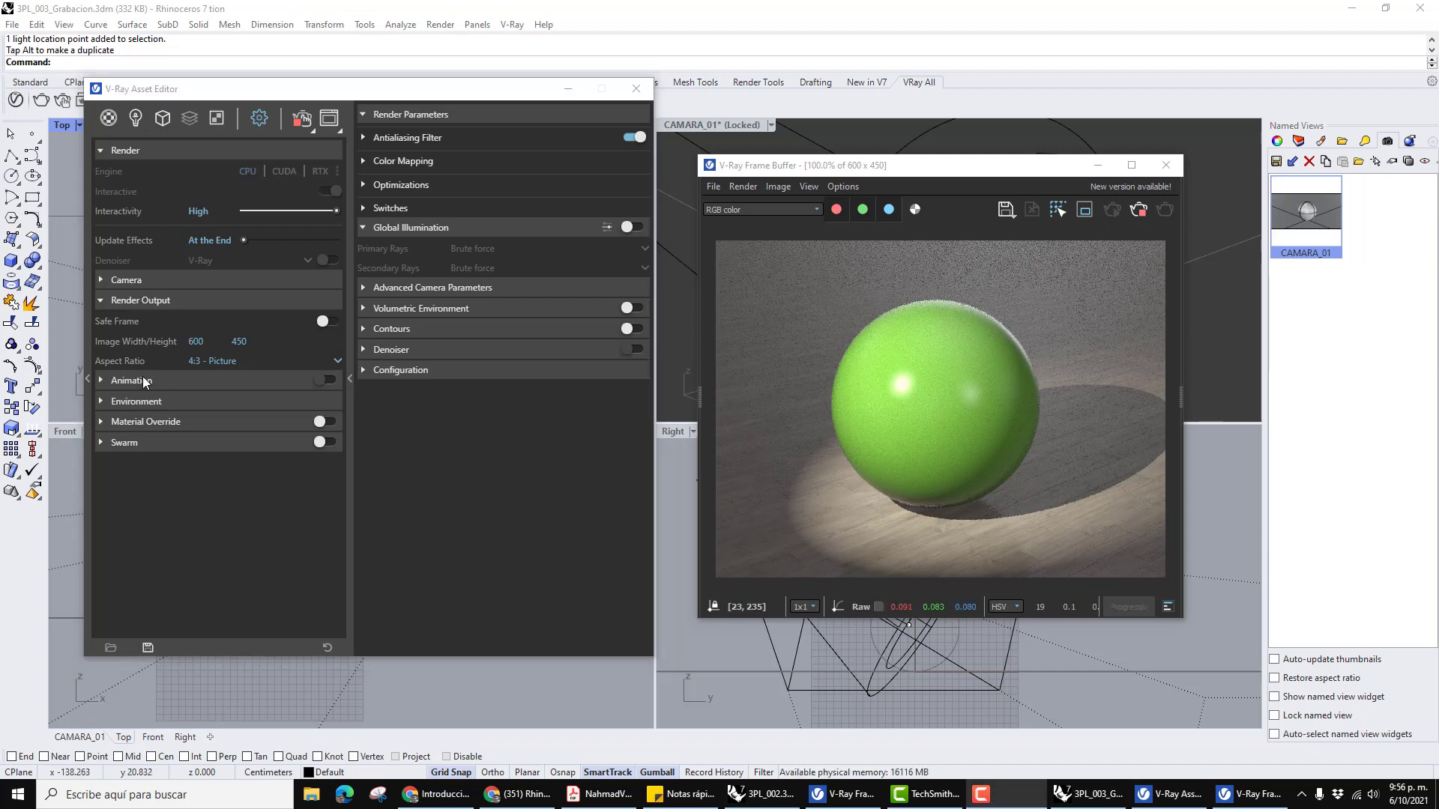
{"action": "left_click", "coordinate": [182, 345]}
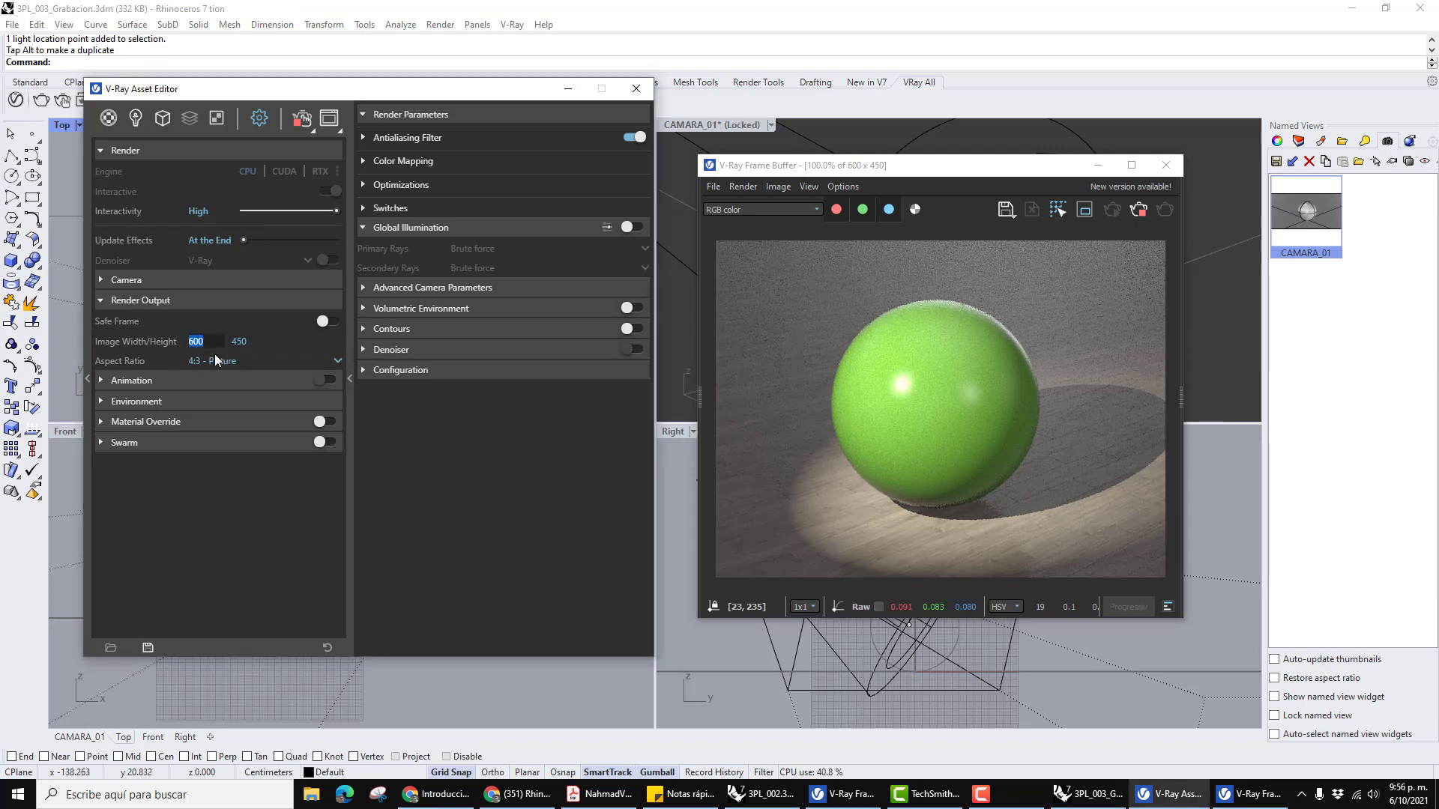
{"action": "type", "text": "2000"}
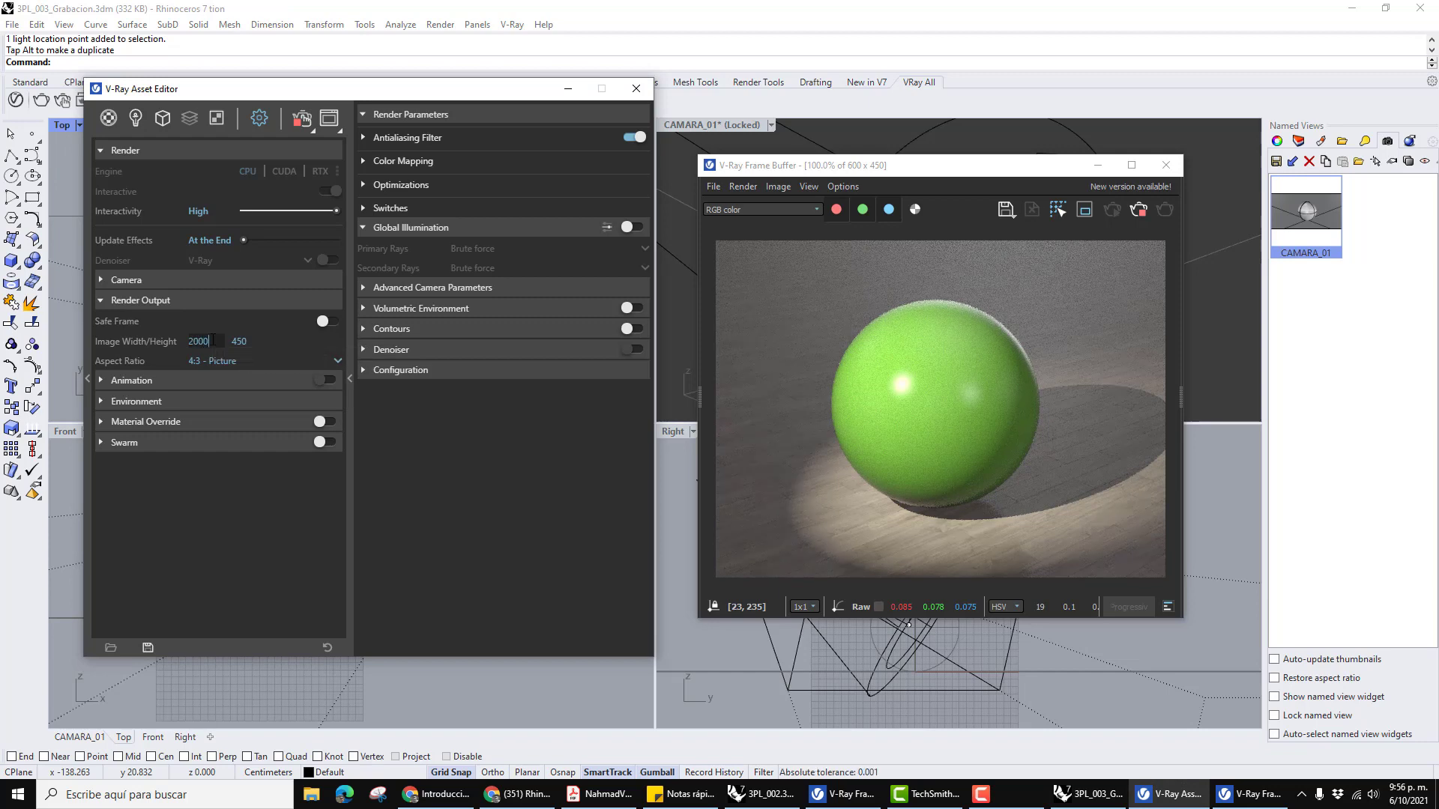
{"action": "key", "text": "Return"}
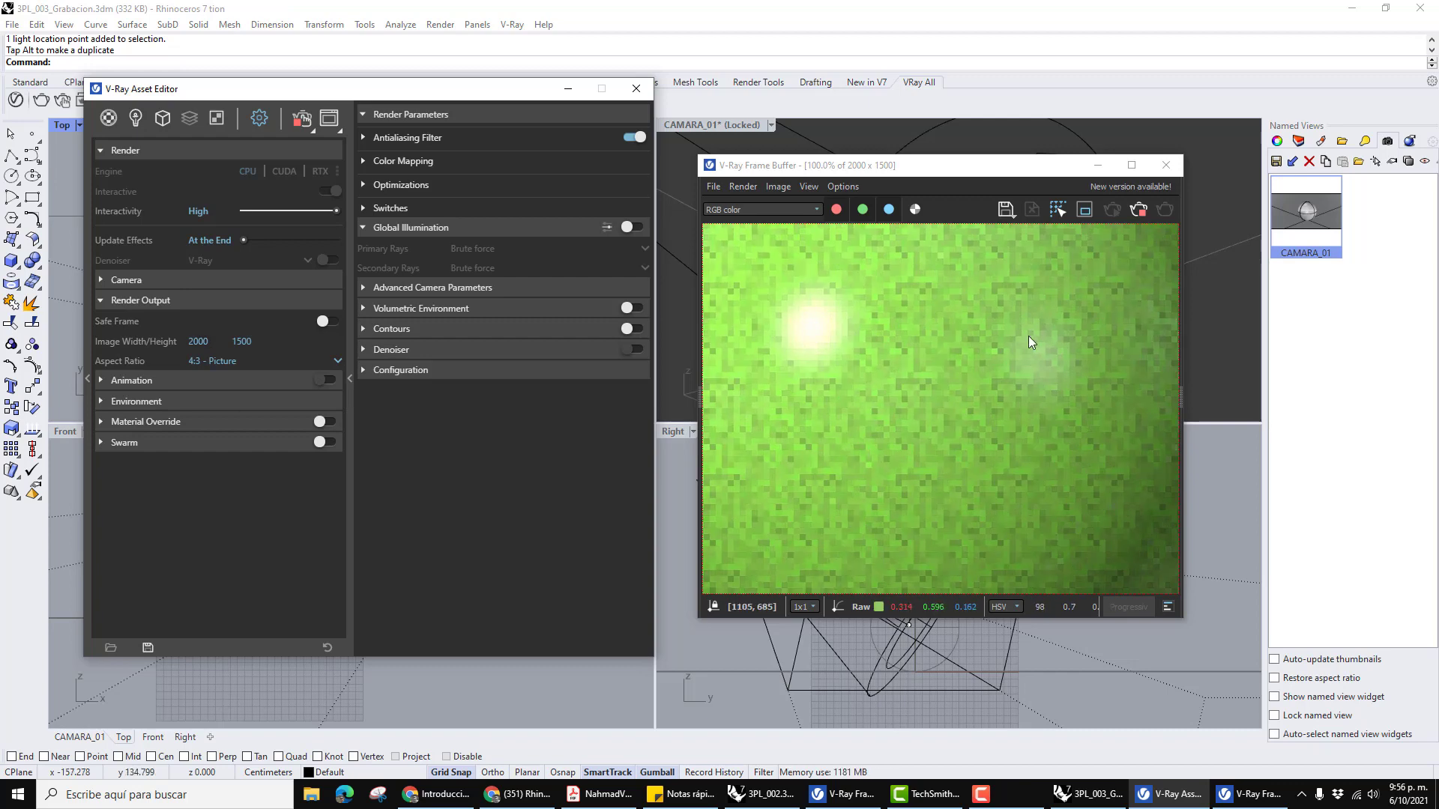
Check the whole image at the new resolution in the frame buffer and stop the interactive render.
{"action": "scroll", "coordinate": [947, 398], "scroll_direction": "down", "scroll_amount": 2}
{"action": "scroll", "coordinate": [937, 384], "scroll_direction": "up", "scroll_amount": 2}
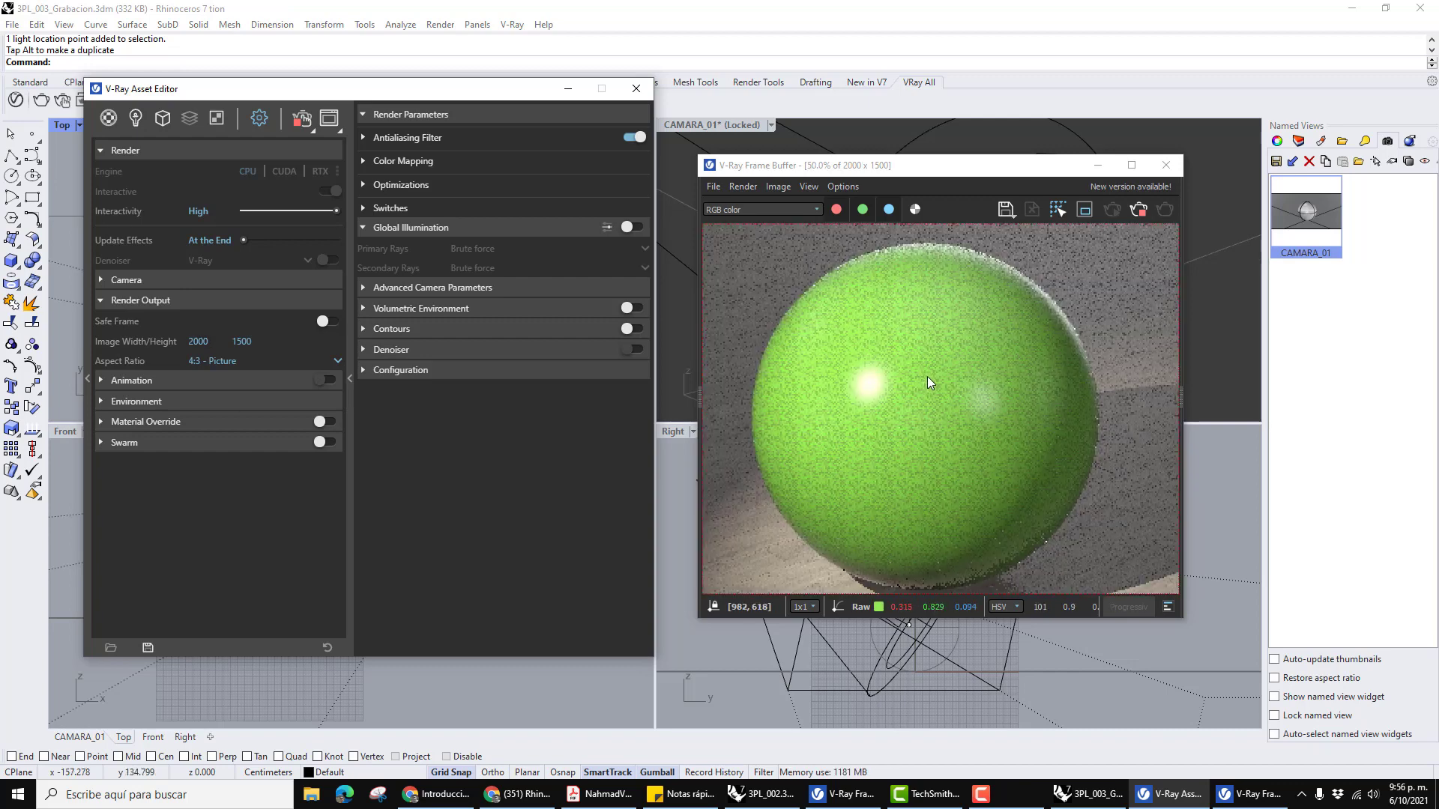
{"action": "scroll", "coordinate": [929, 378], "scroll_direction": "down", "scroll_amount": 2}
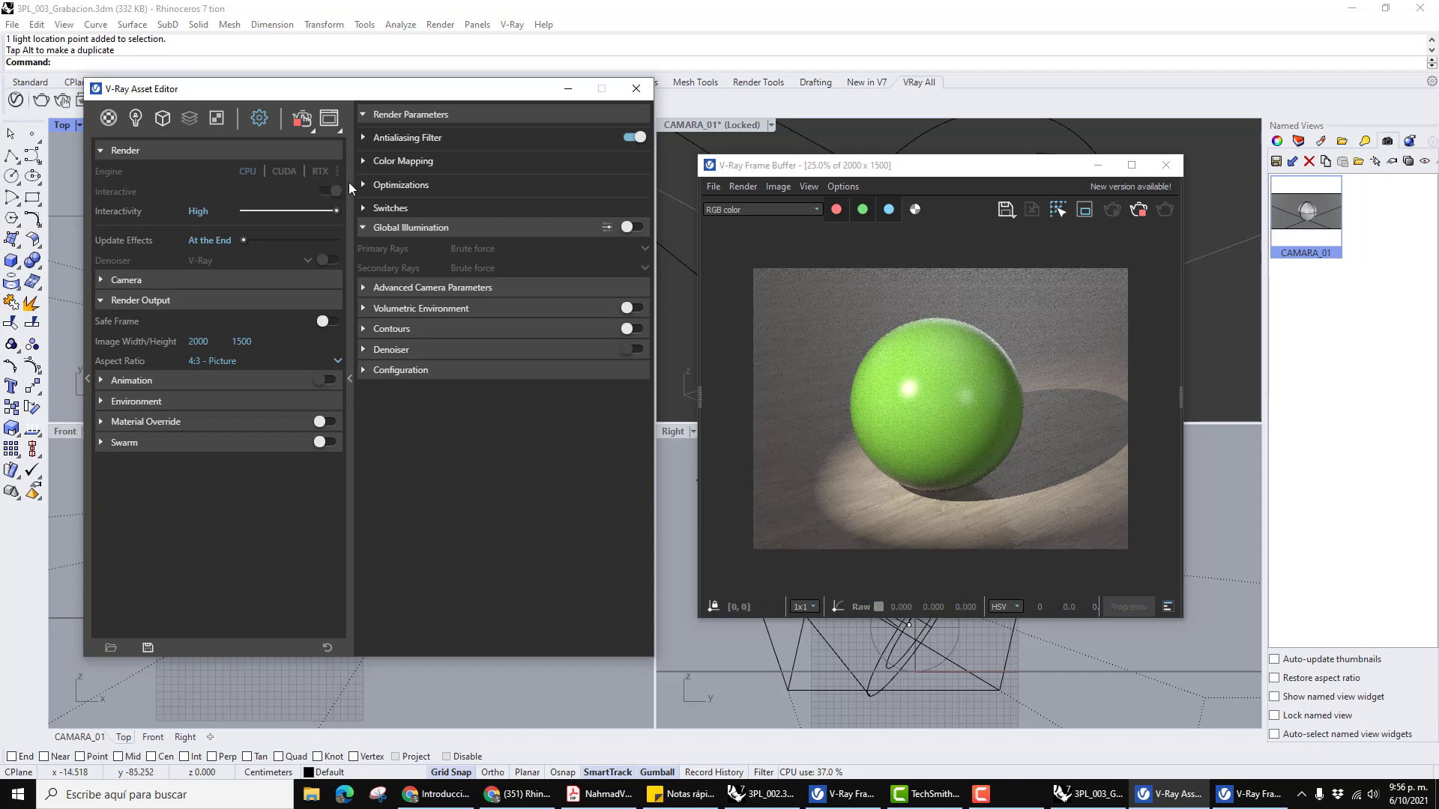
{"action": "left_click", "coordinate": [312, 128]}
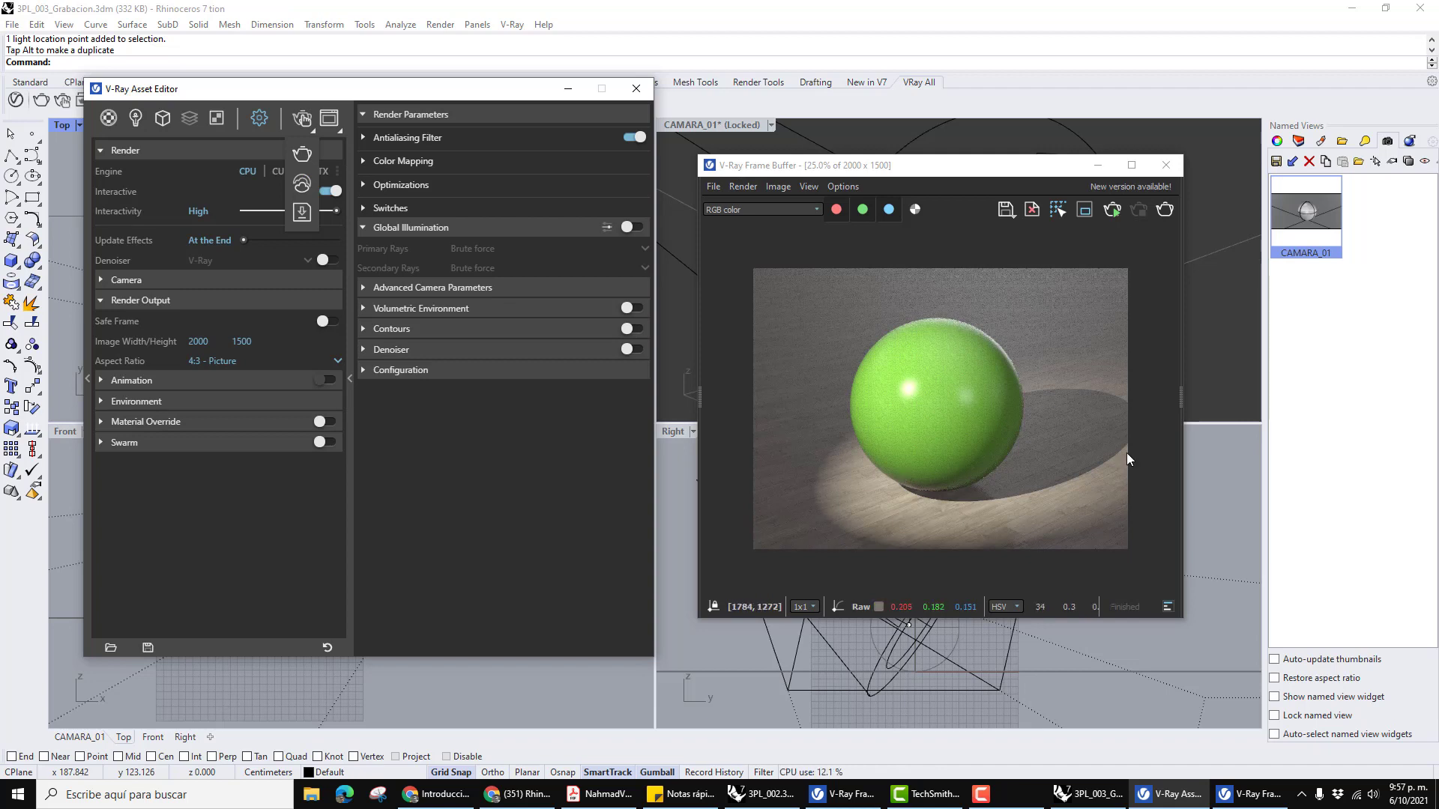
Examine the frame buffer's options for saving the current render to an image file, and leave without saving.
{"action": "left_click", "coordinate": [715, 186]}
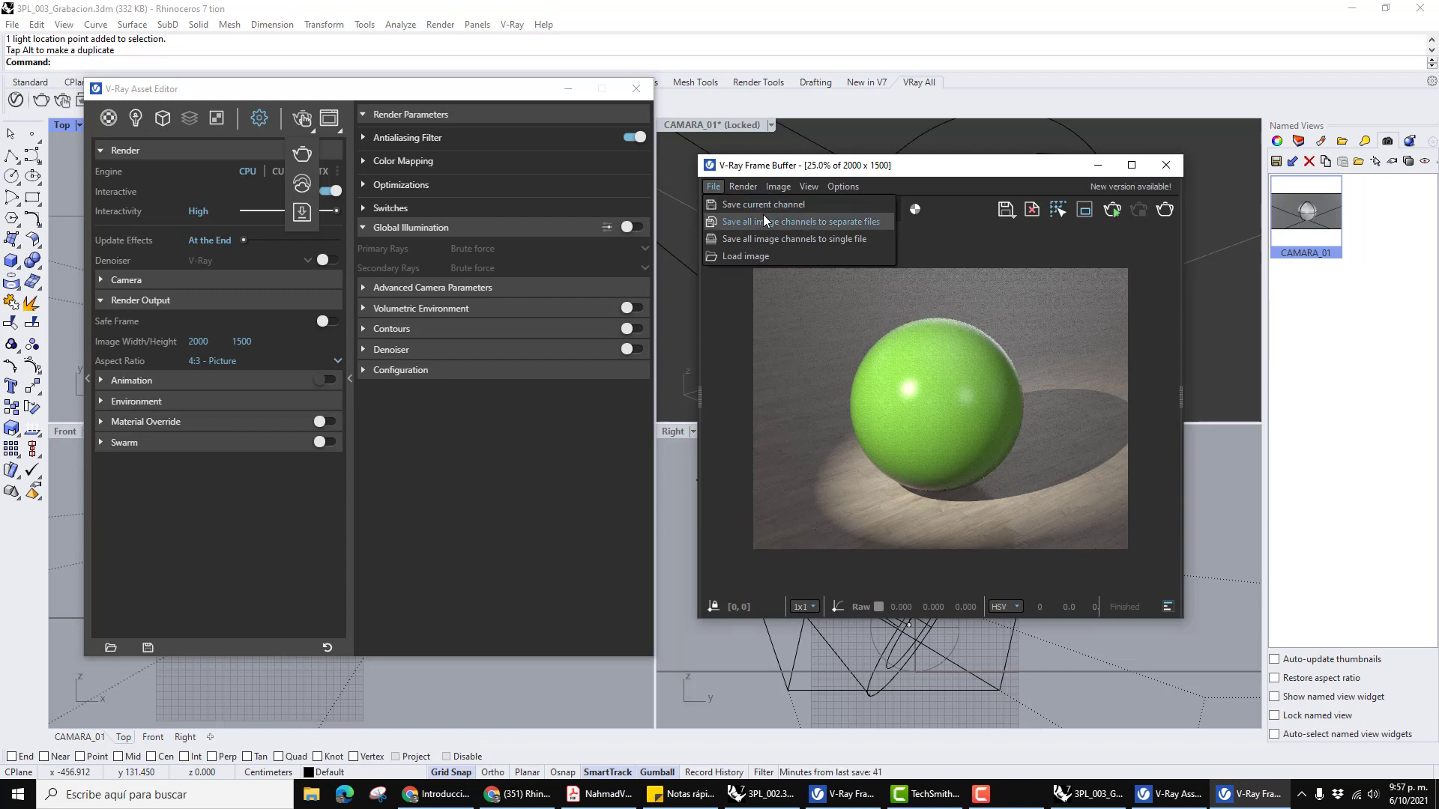
{"action": "mouse_move", "coordinate": [809, 186]}
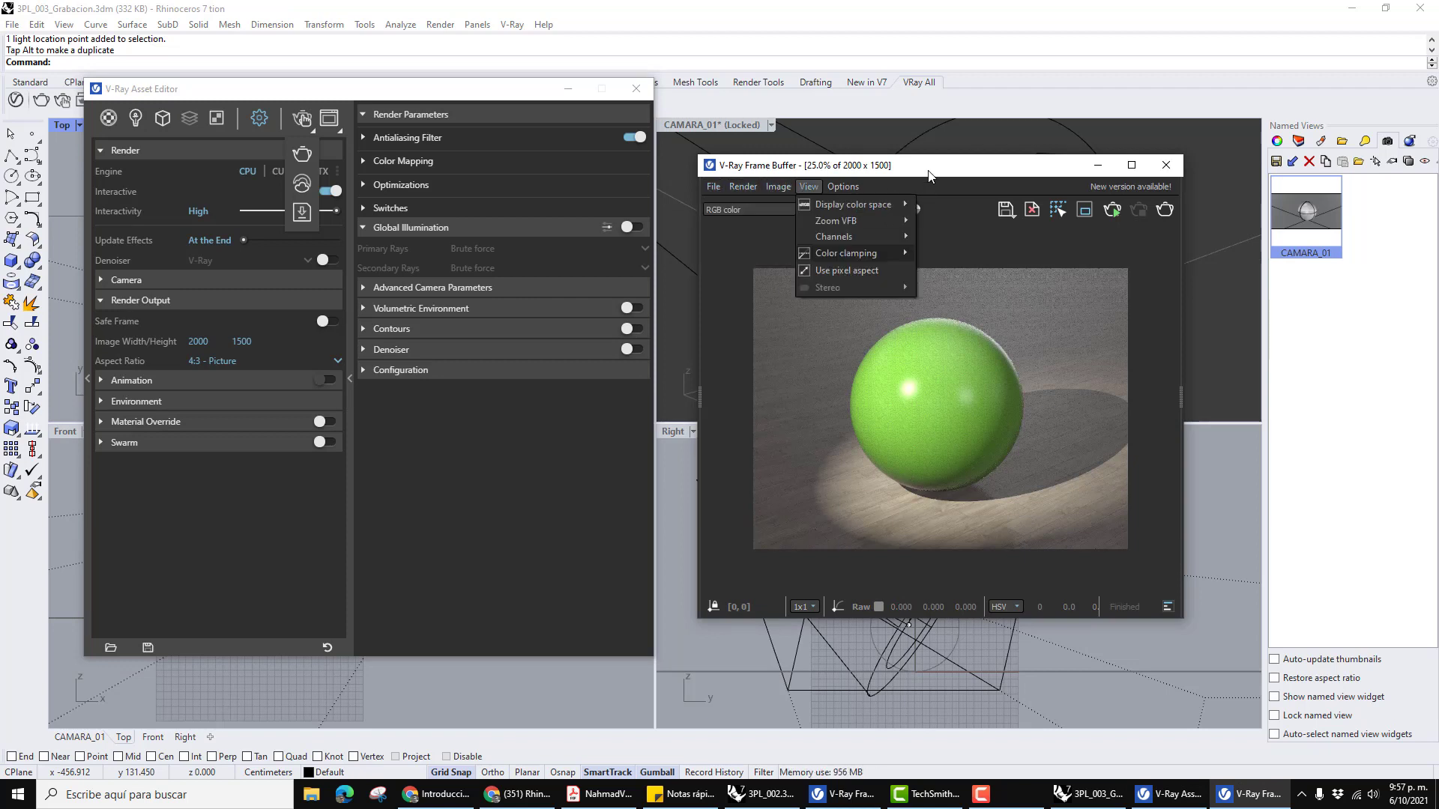
{"action": "left_click", "coordinate": [929, 175]}
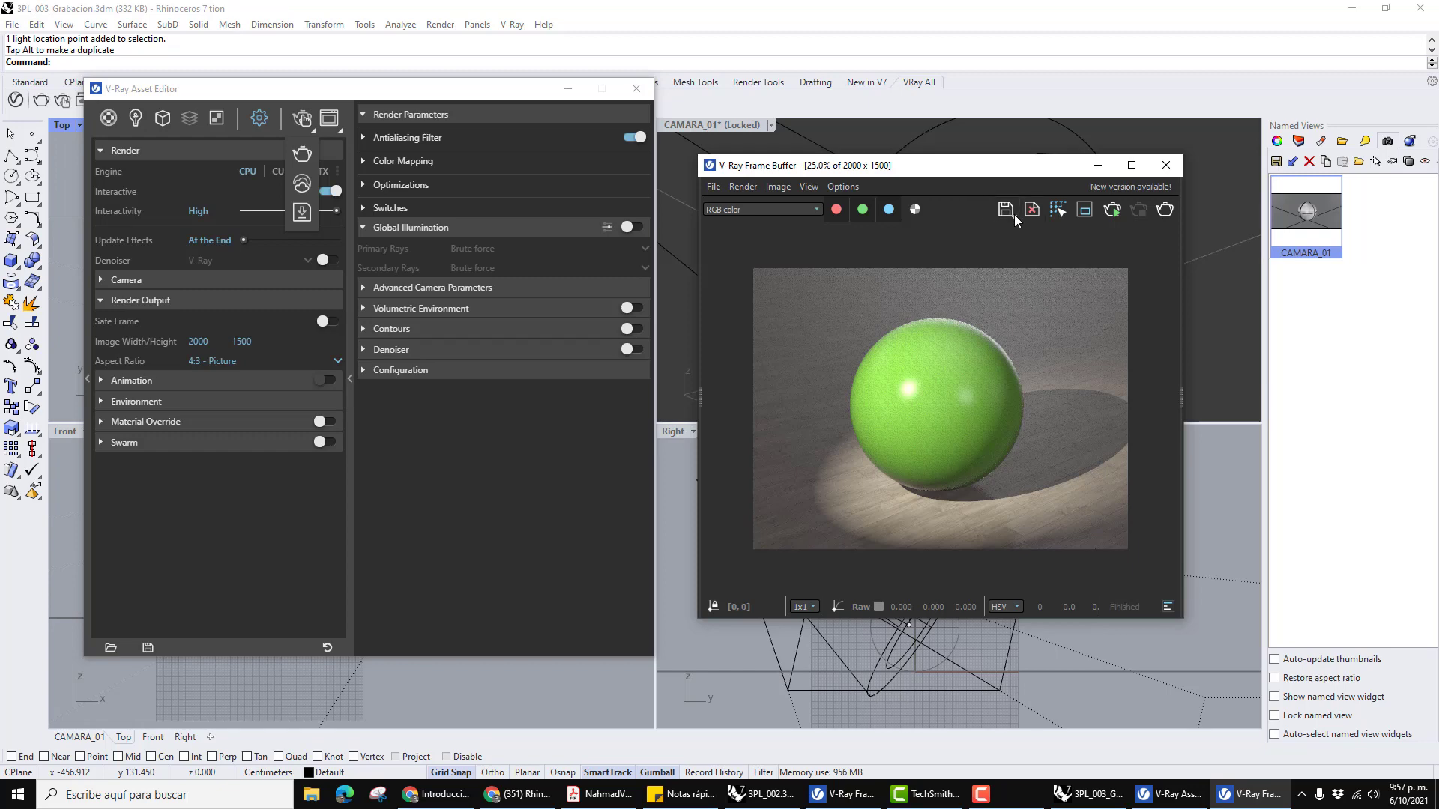
{"action": "left_click", "coordinate": [1012, 213]}
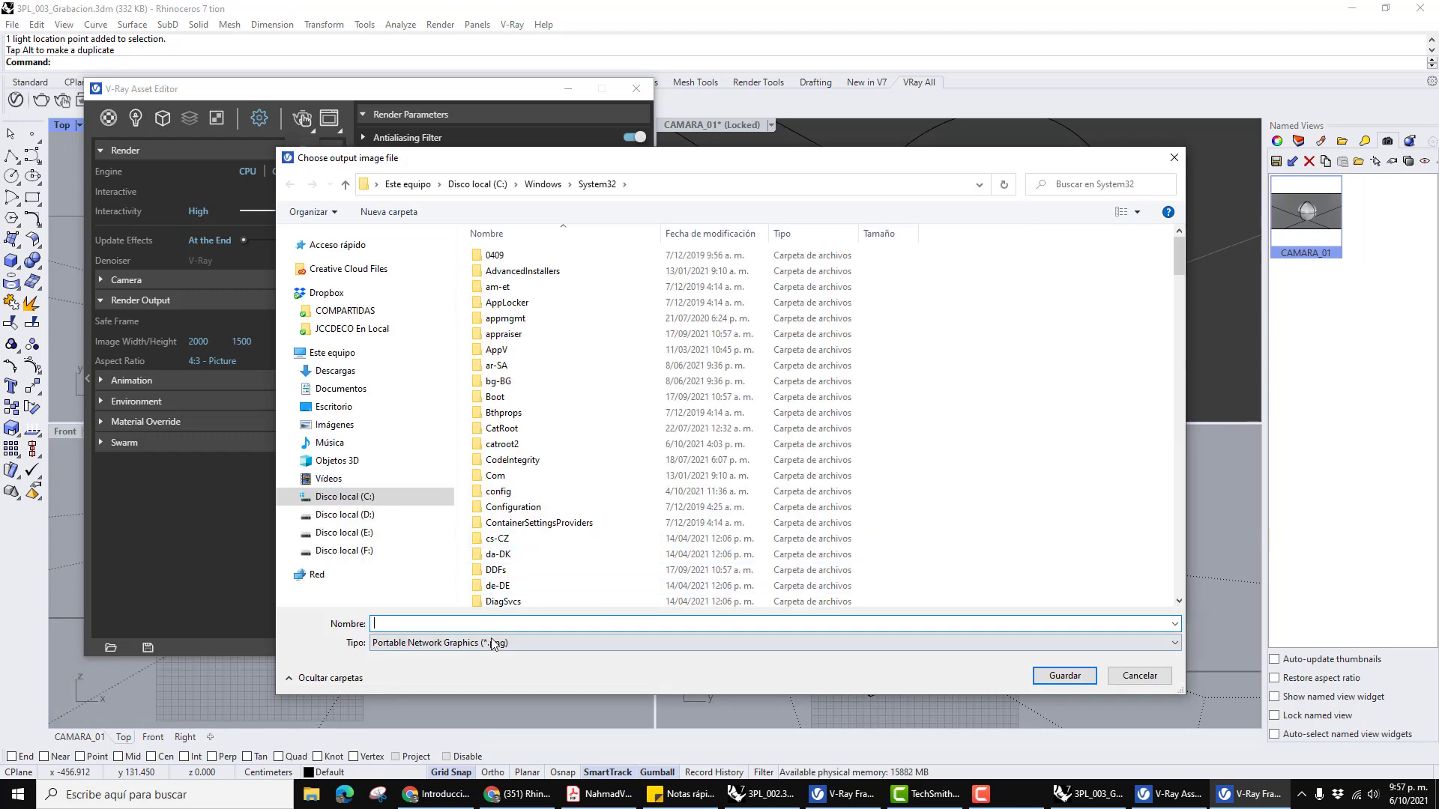
{"action": "left_click", "coordinate": [1174, 157]}
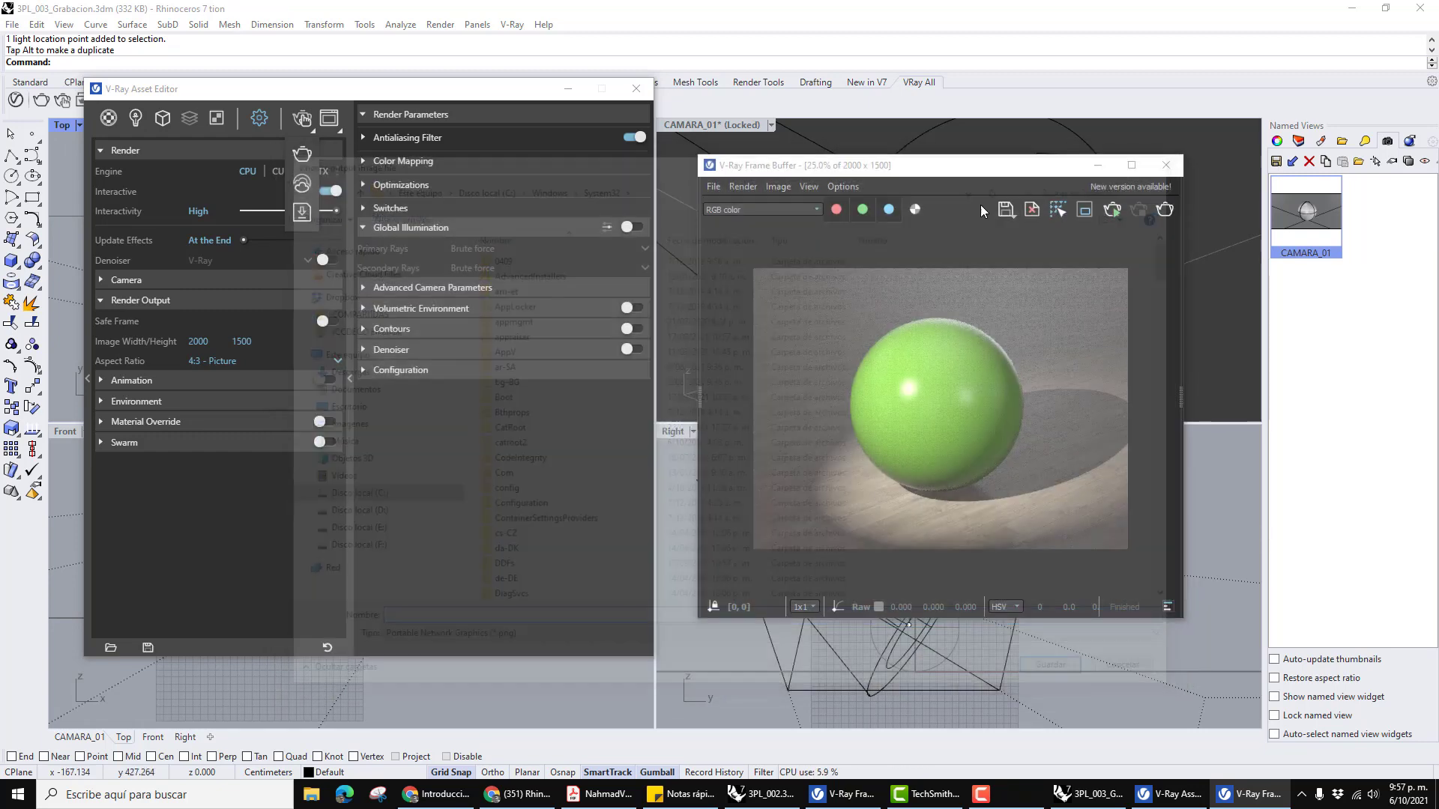
{"action": "left_click_drag", "start_coordinate": [957, 174], "coordinate": [967, 185]}
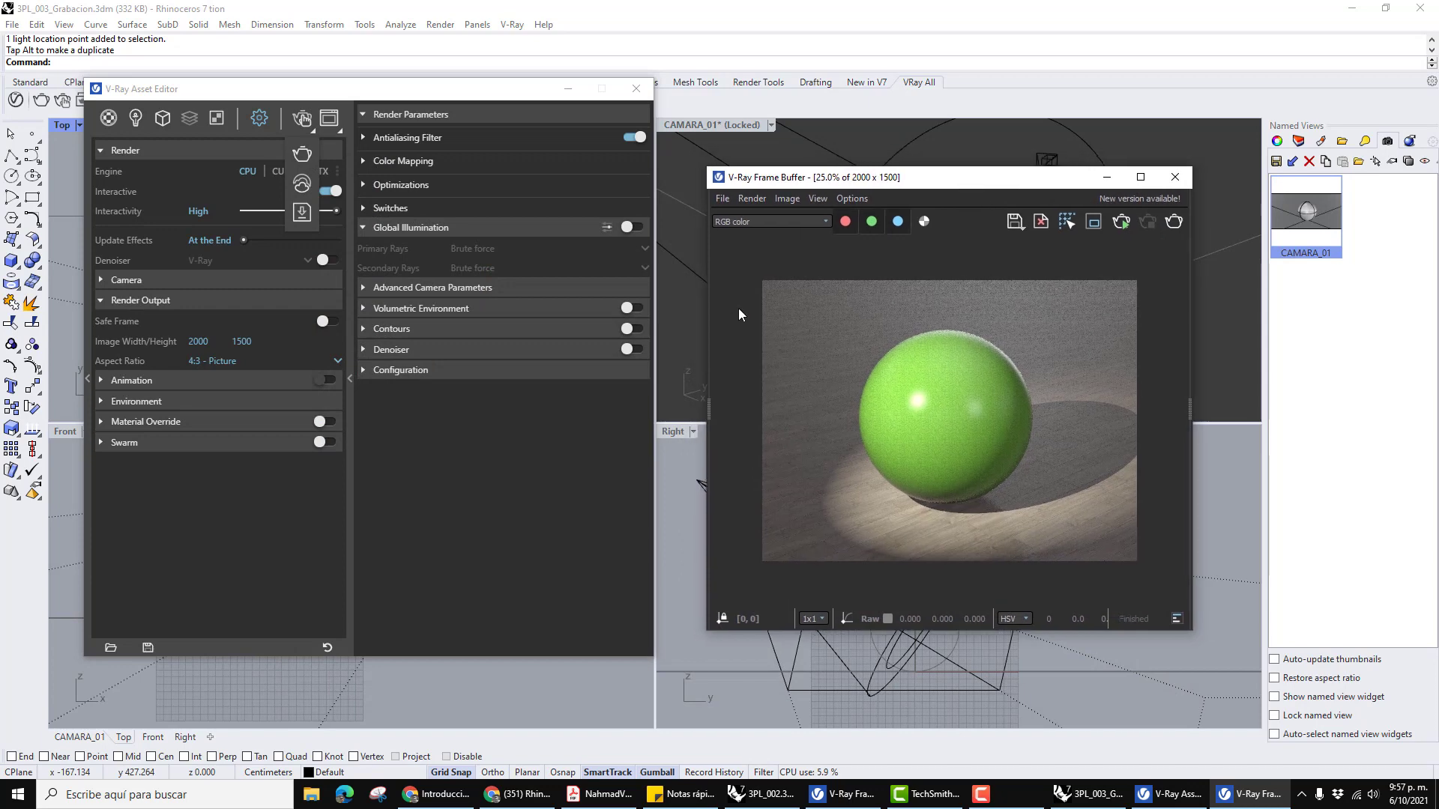